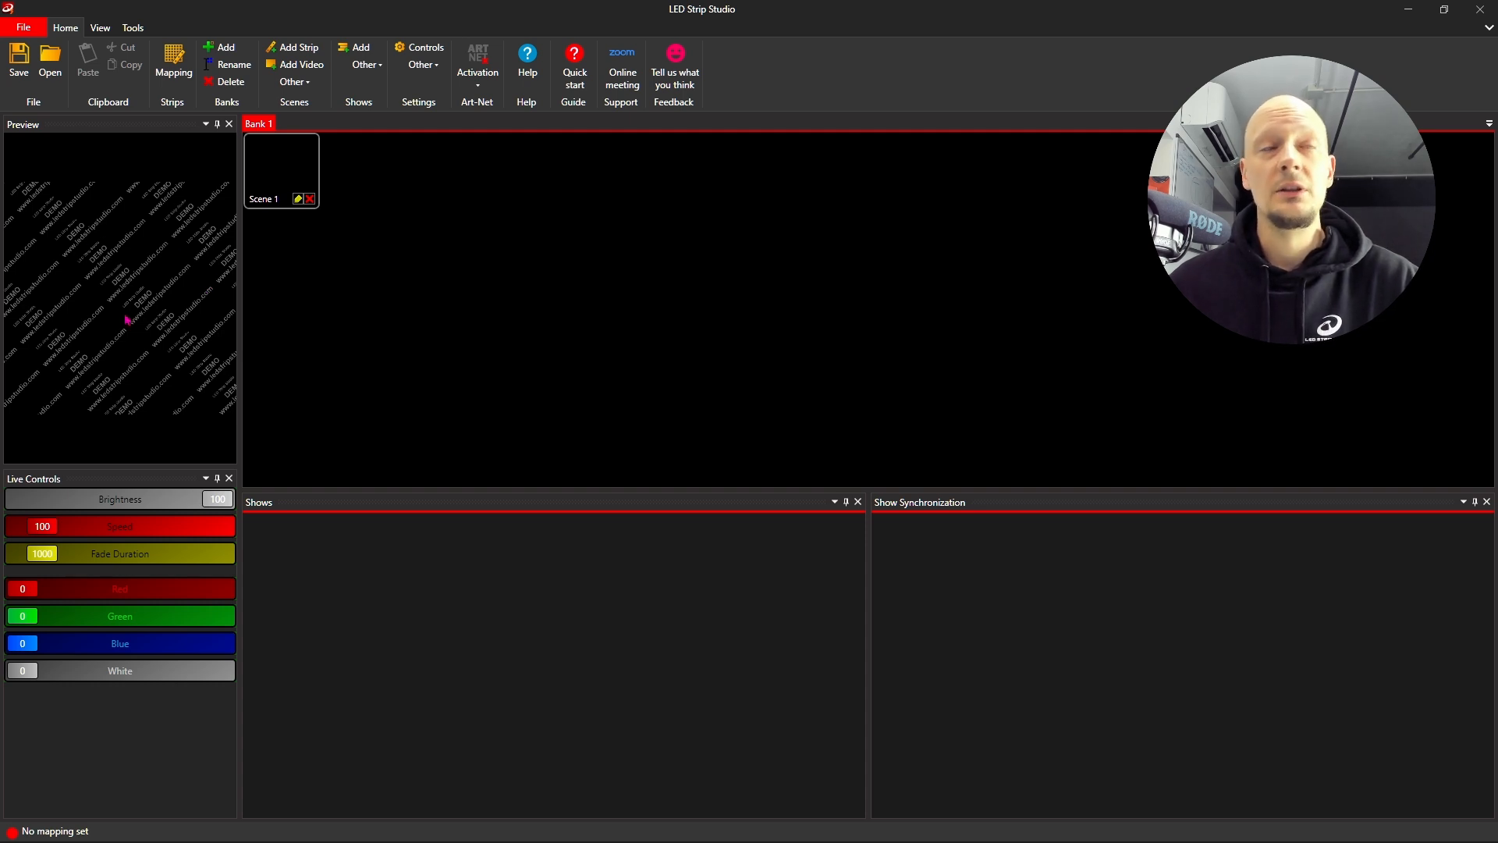
left_click(487, 69)
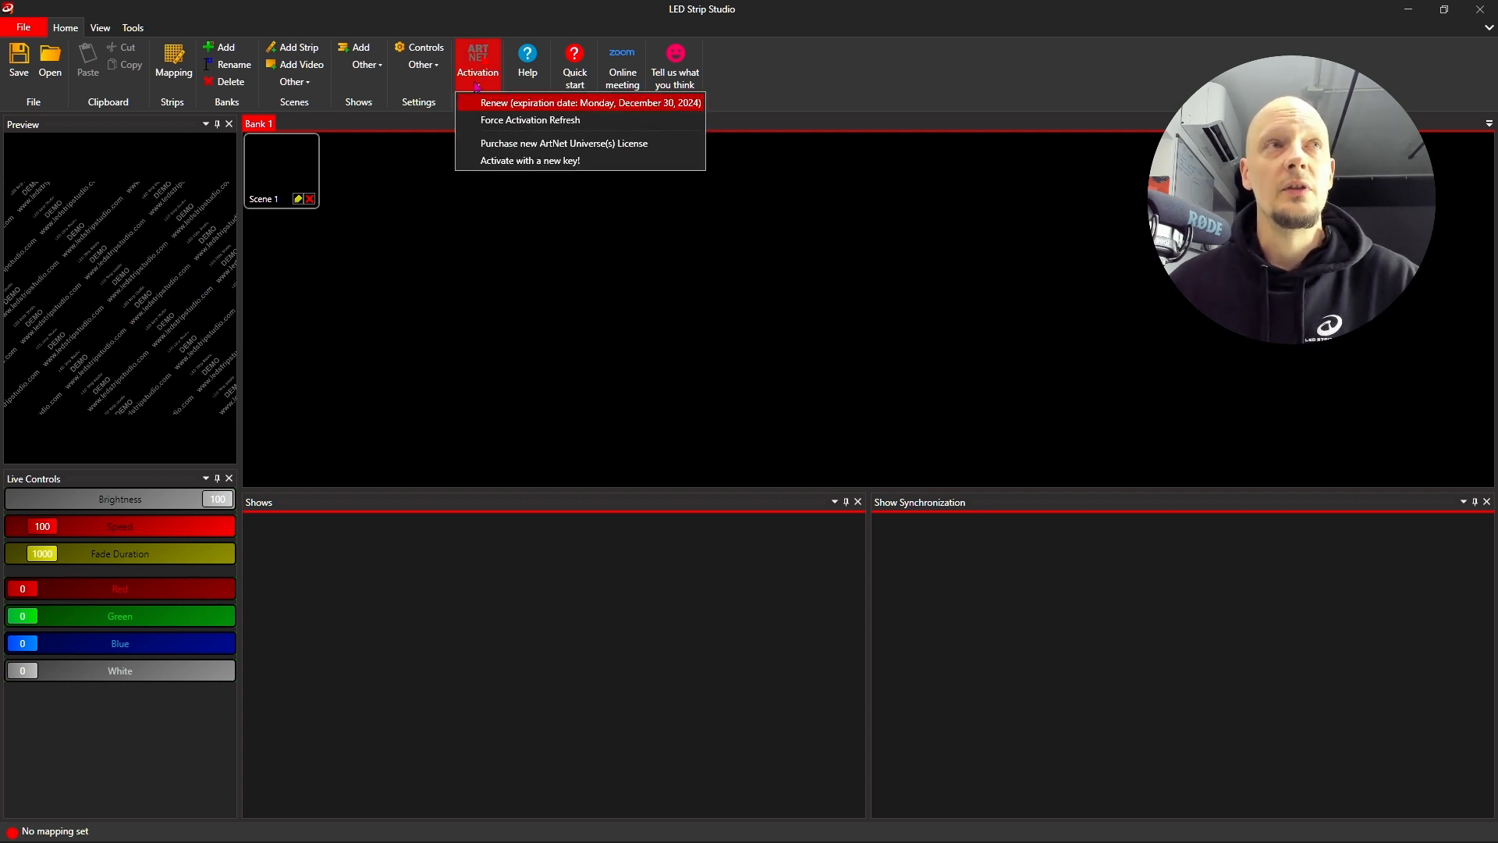
left_click(476, 66)
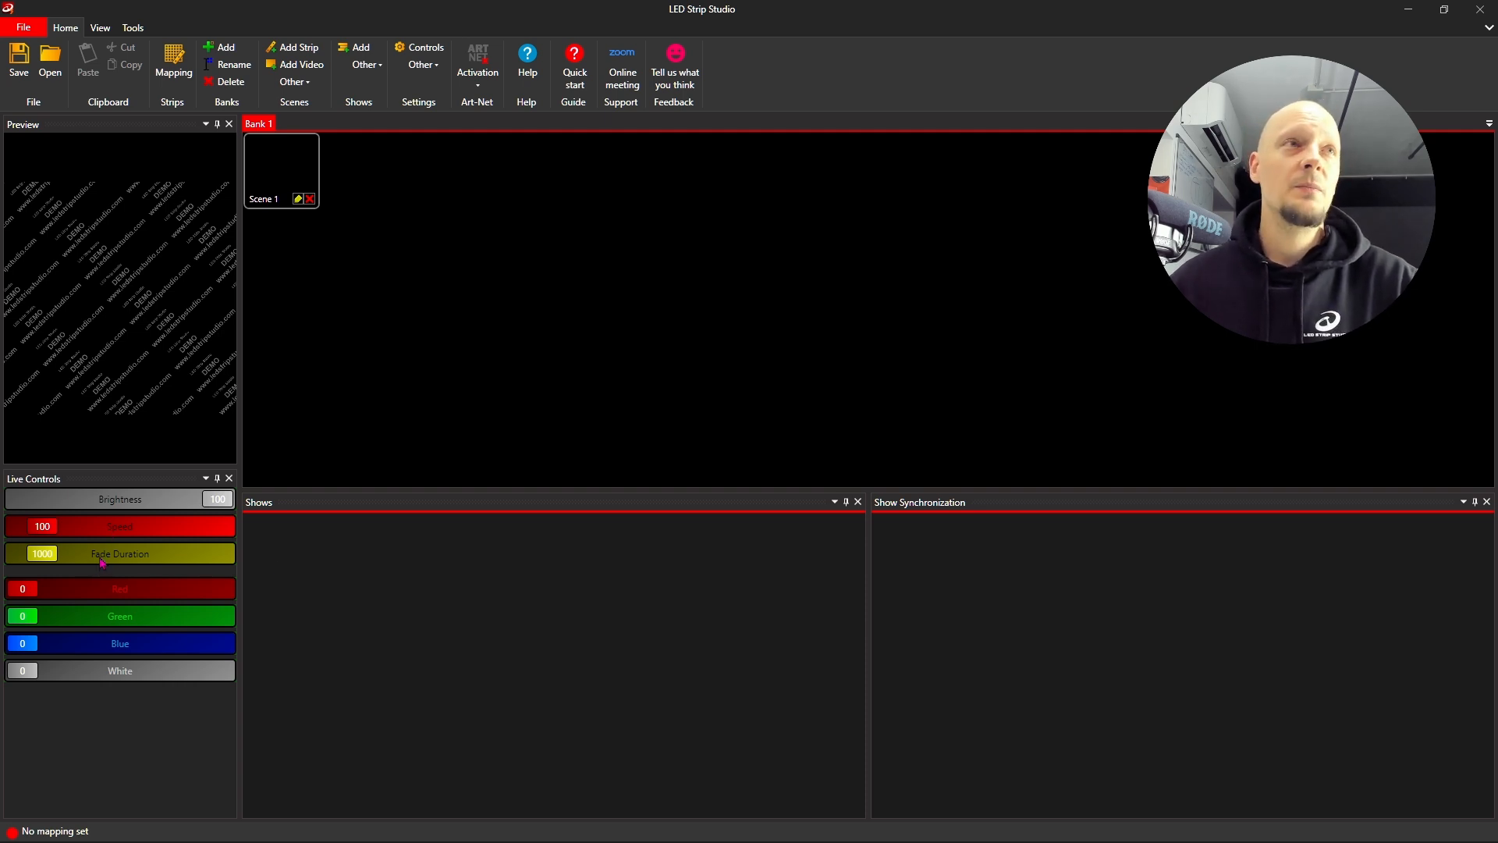
- Add a second strip scene to Bank 1
left_click(294, 47)
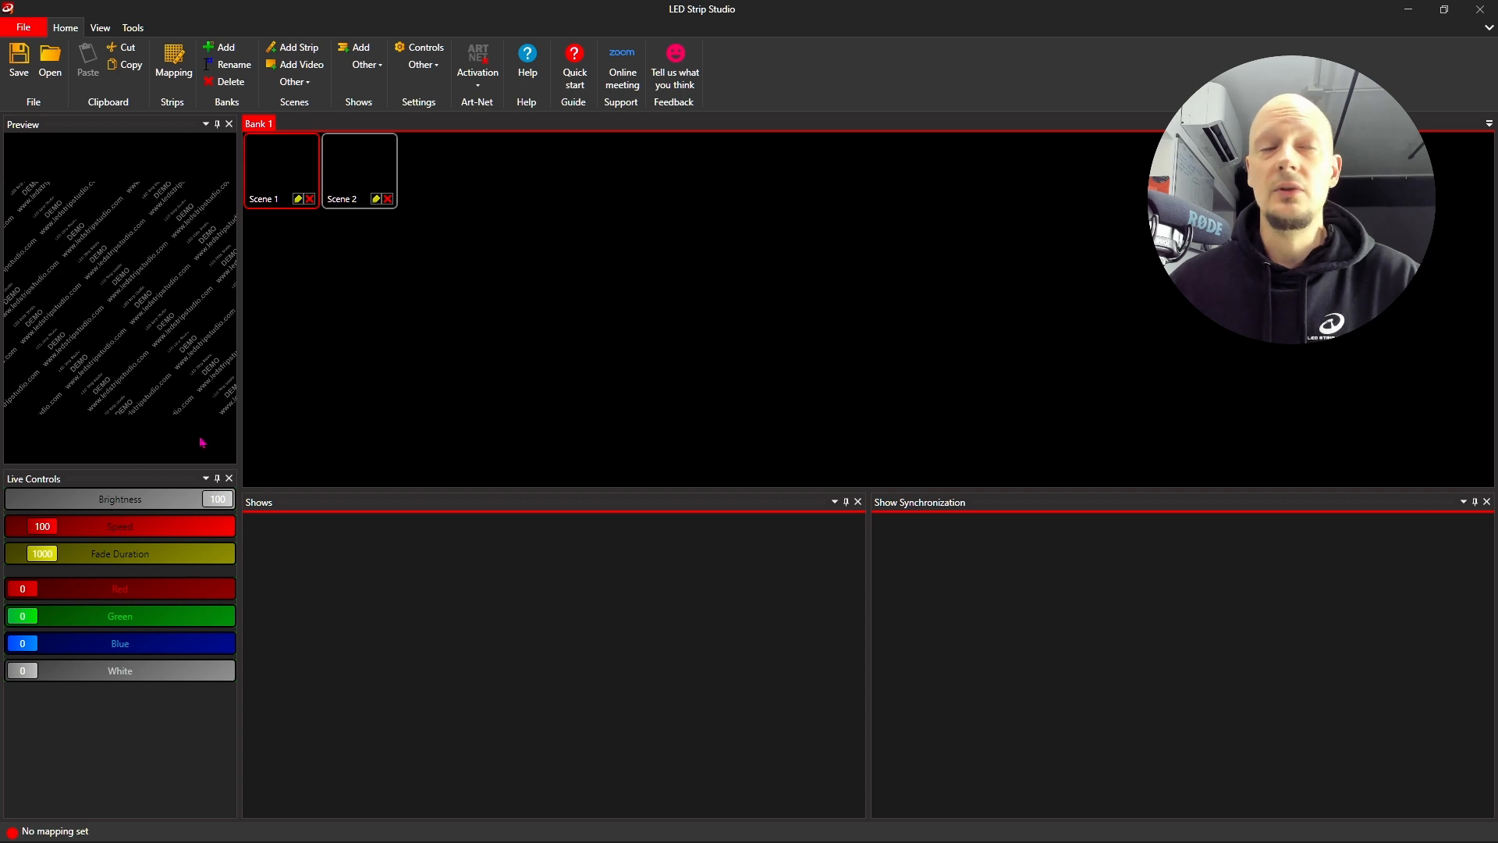
- Try the Fade Duration and Speed live controls, raising Speed to 652 and returning it to 100
left_click_drag(51, 558, 128, 564)
double_click(124, 558)
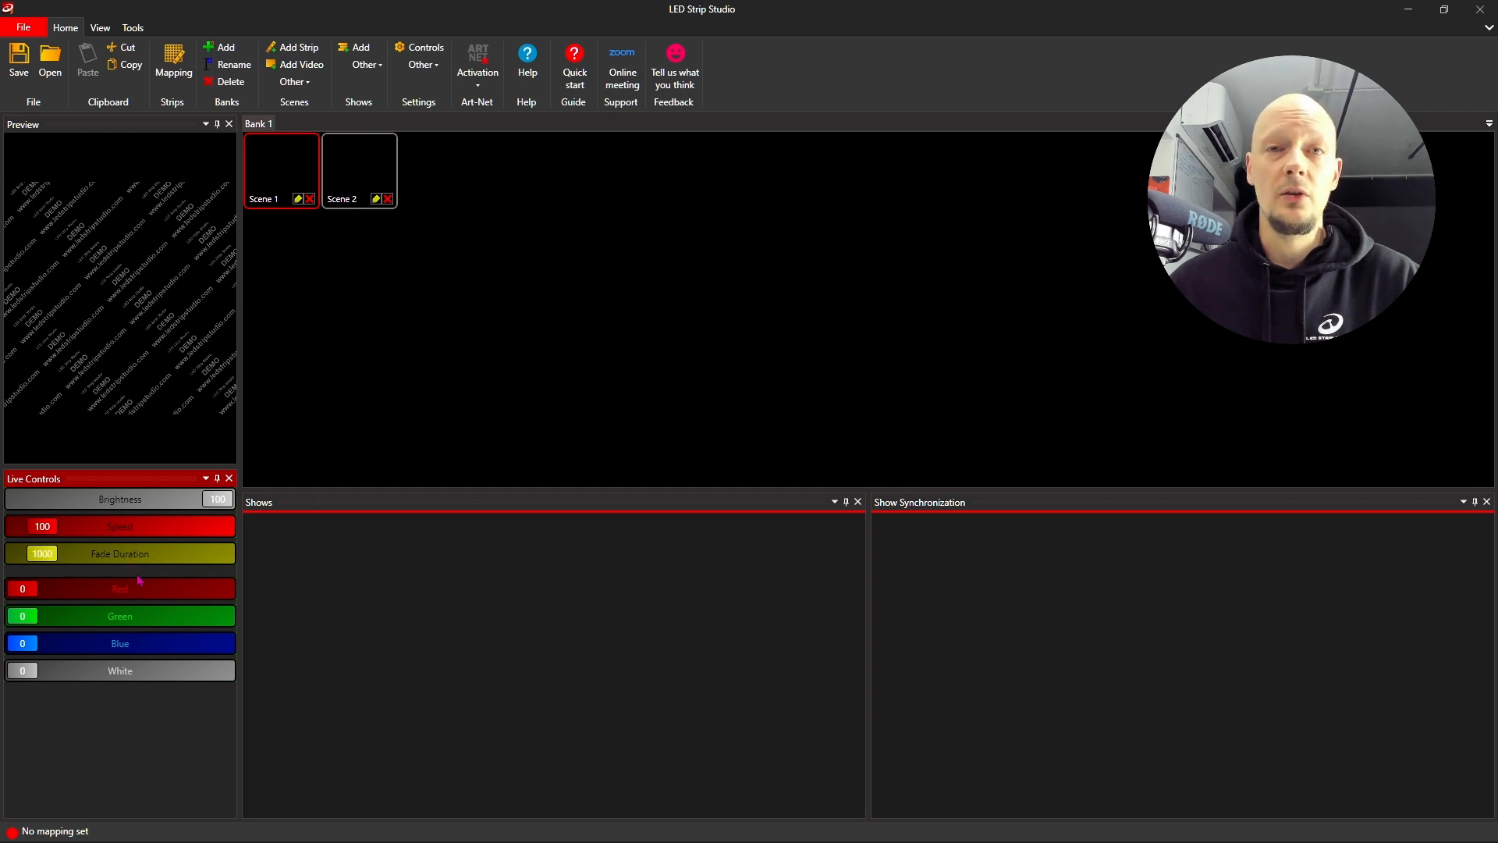
left_click_drag(53, 531, 159, 547)
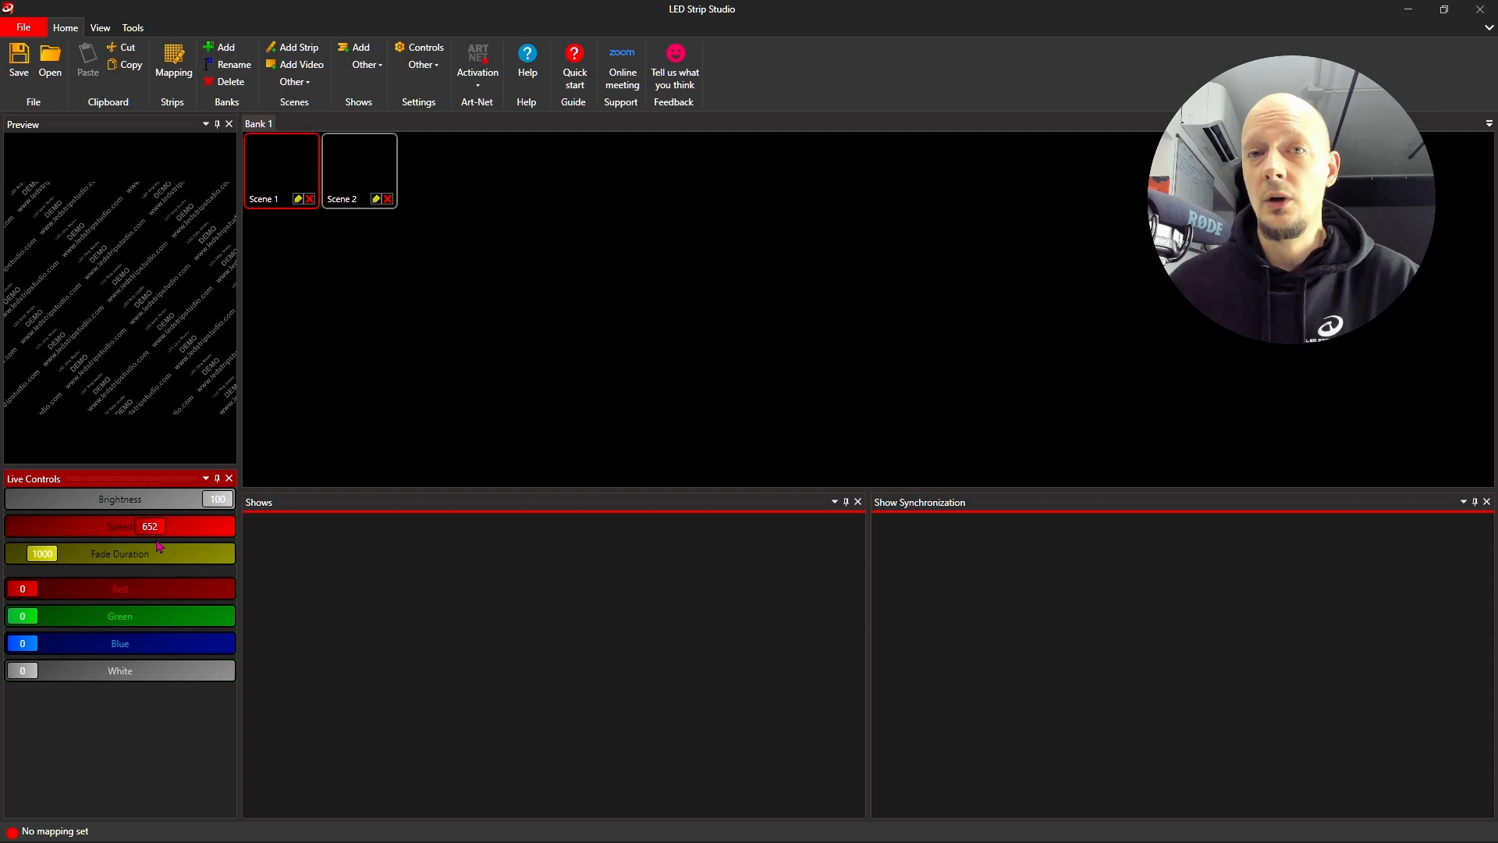
left_click_drag(158, 542, 55, 543)
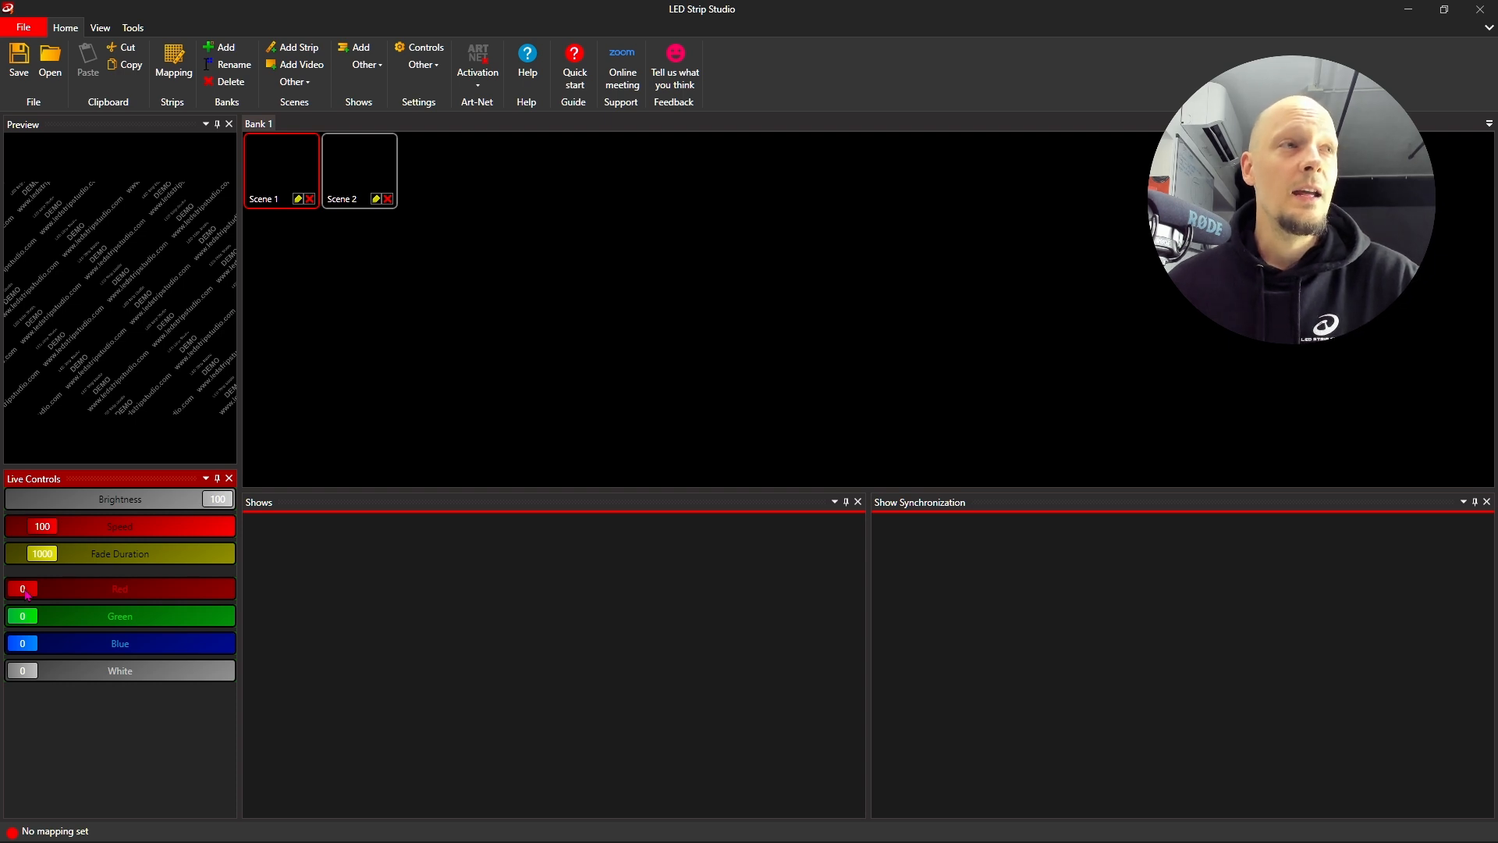
left_click_drag(25, 594, 17, 622)
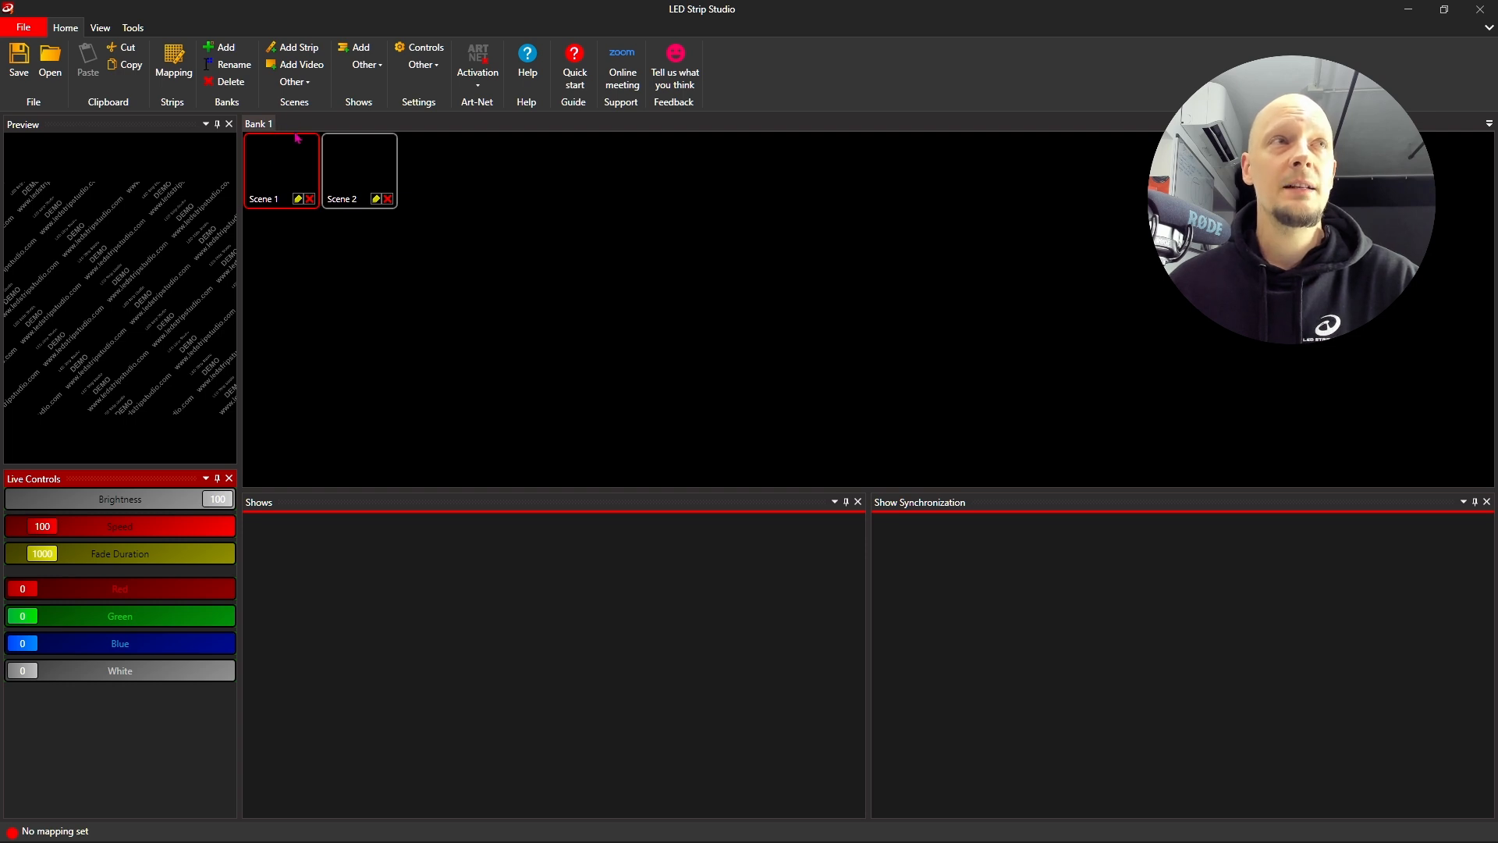
- Add a new bank and rename it Mine
left_click(224, 49)
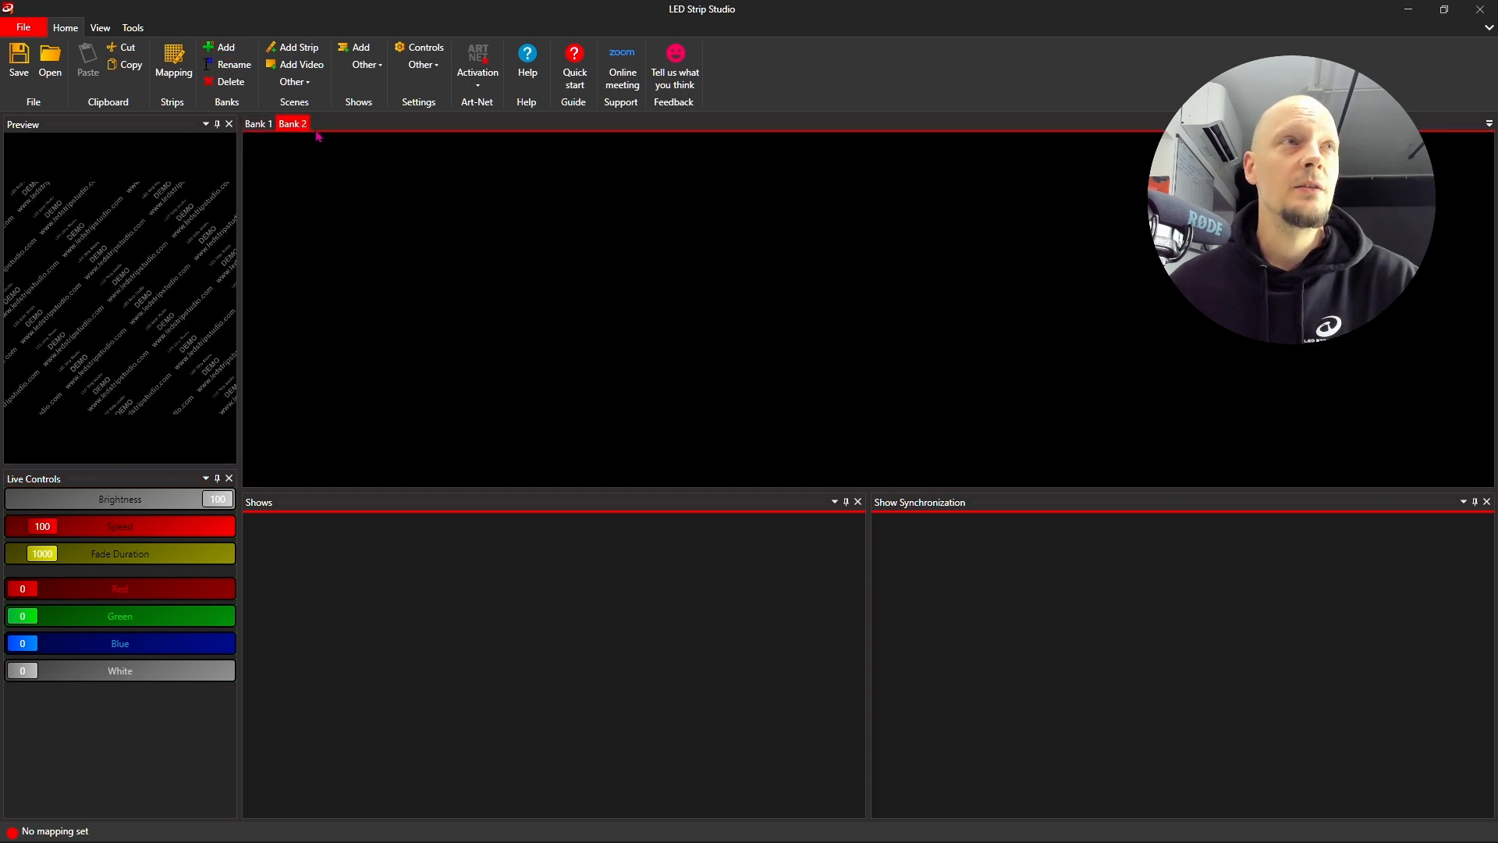
left_click(232, 66)
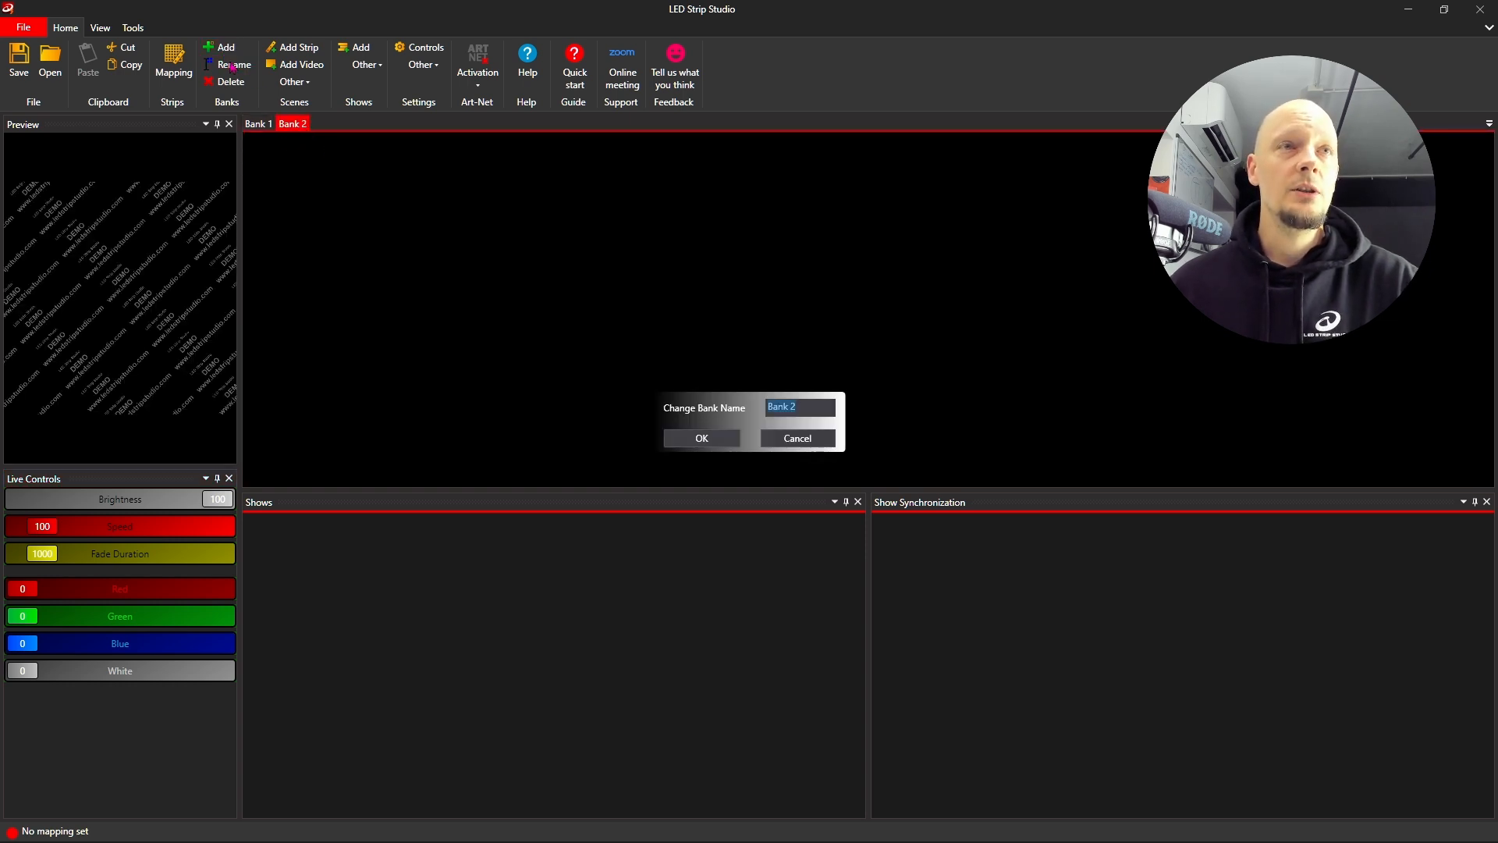
type("Mine")
key("Return")
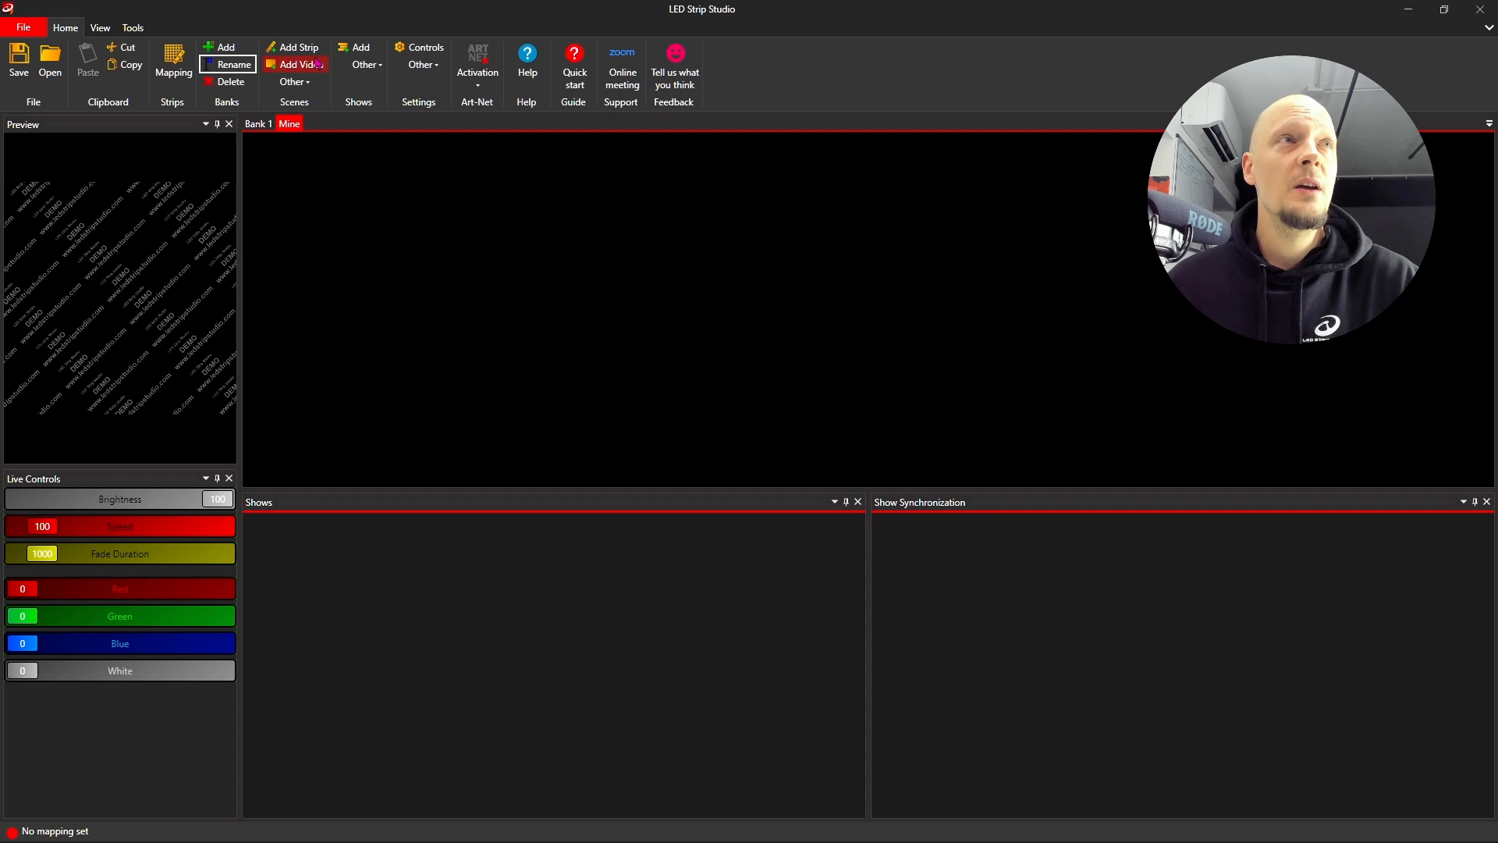
- Add a new show to the project
left_click(300, 81)
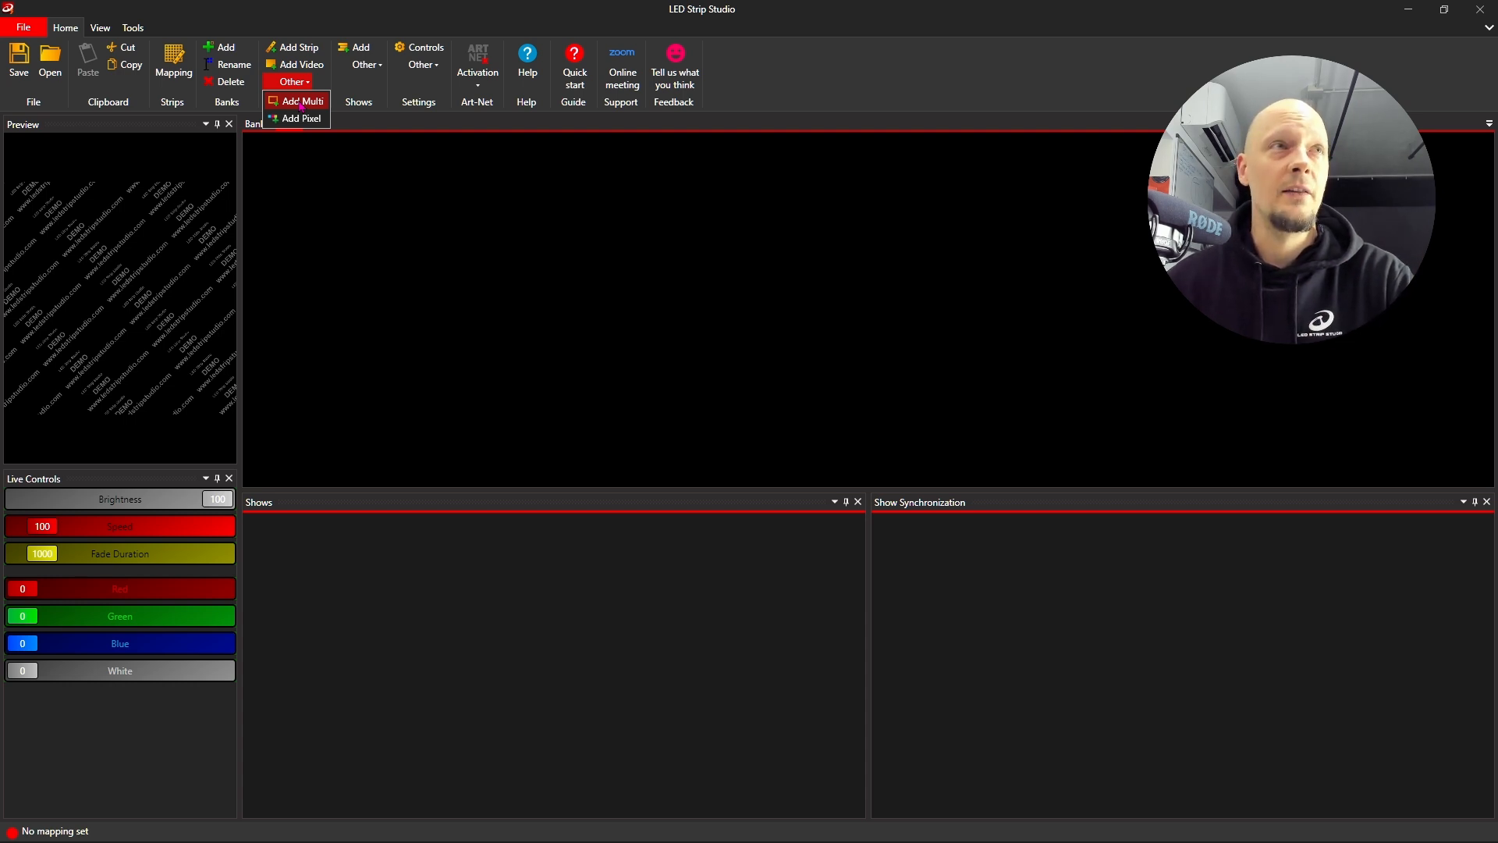
left_click(376, 121)
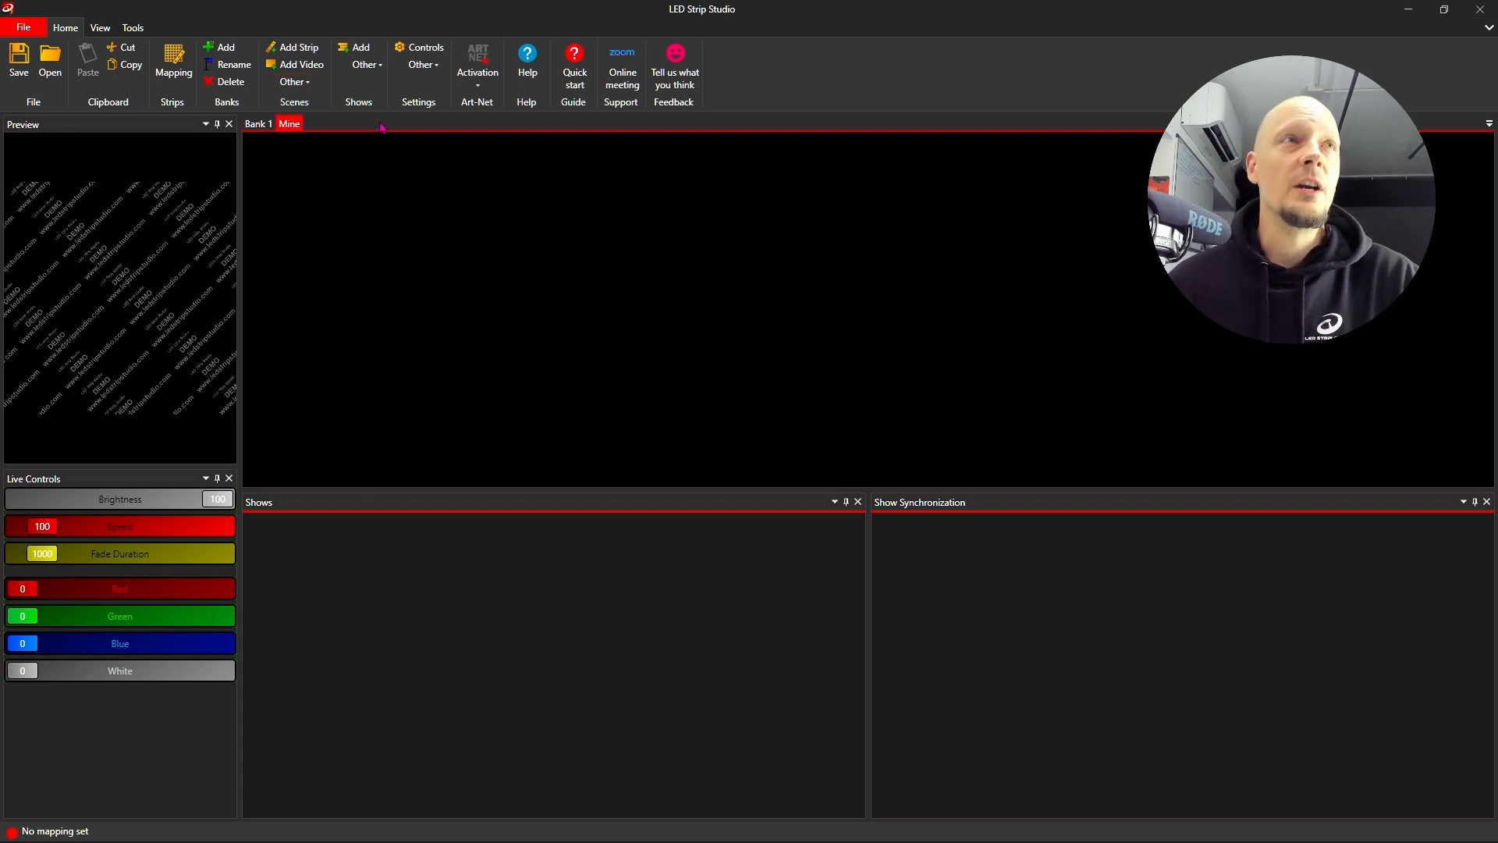
left_click(364, 53)
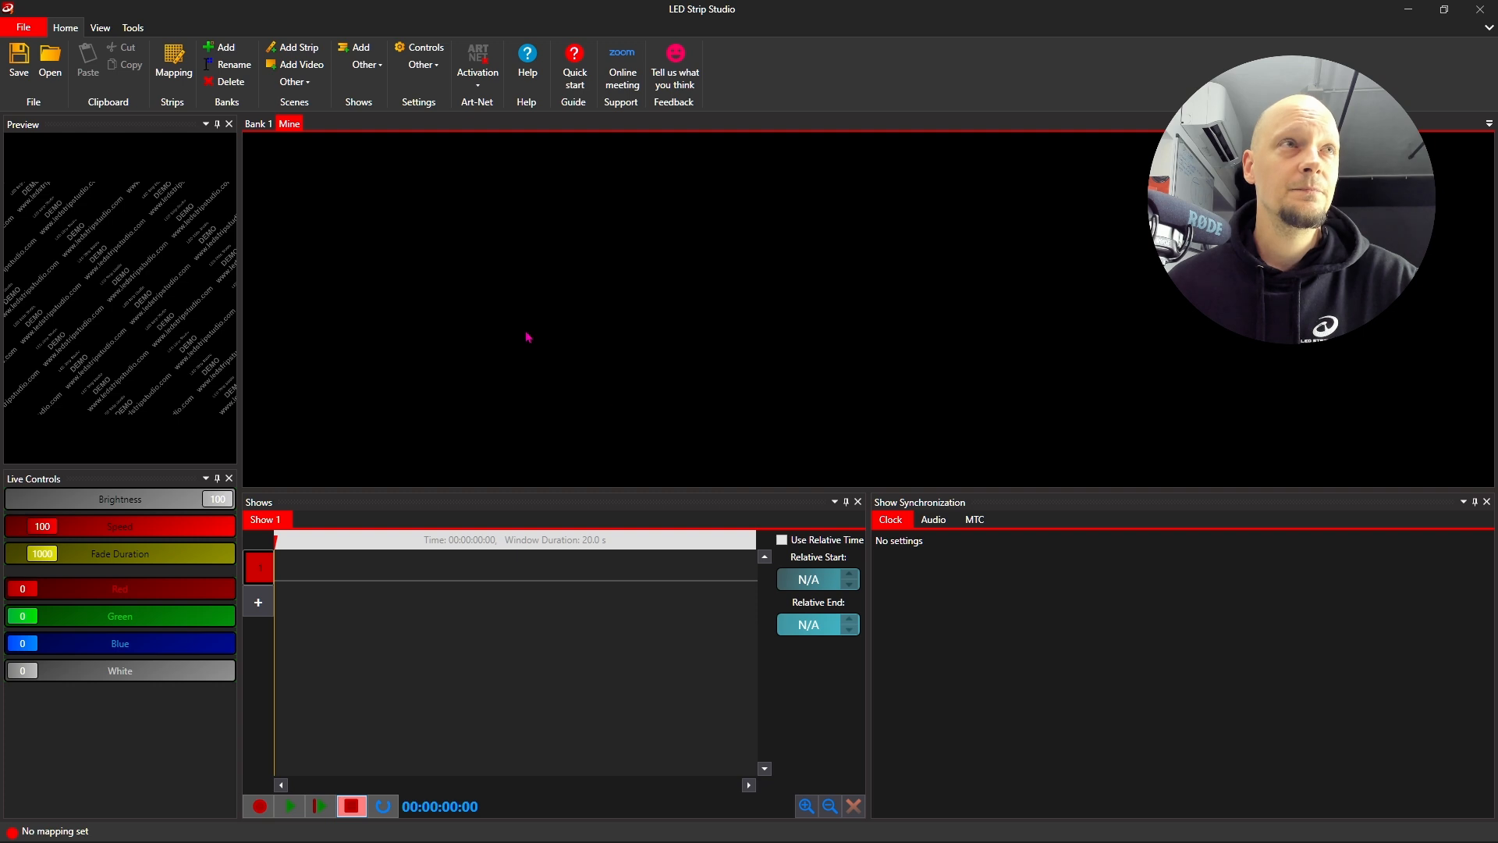
- Open the control settings and enable Art-Net as an input control
left_click(430, 67)
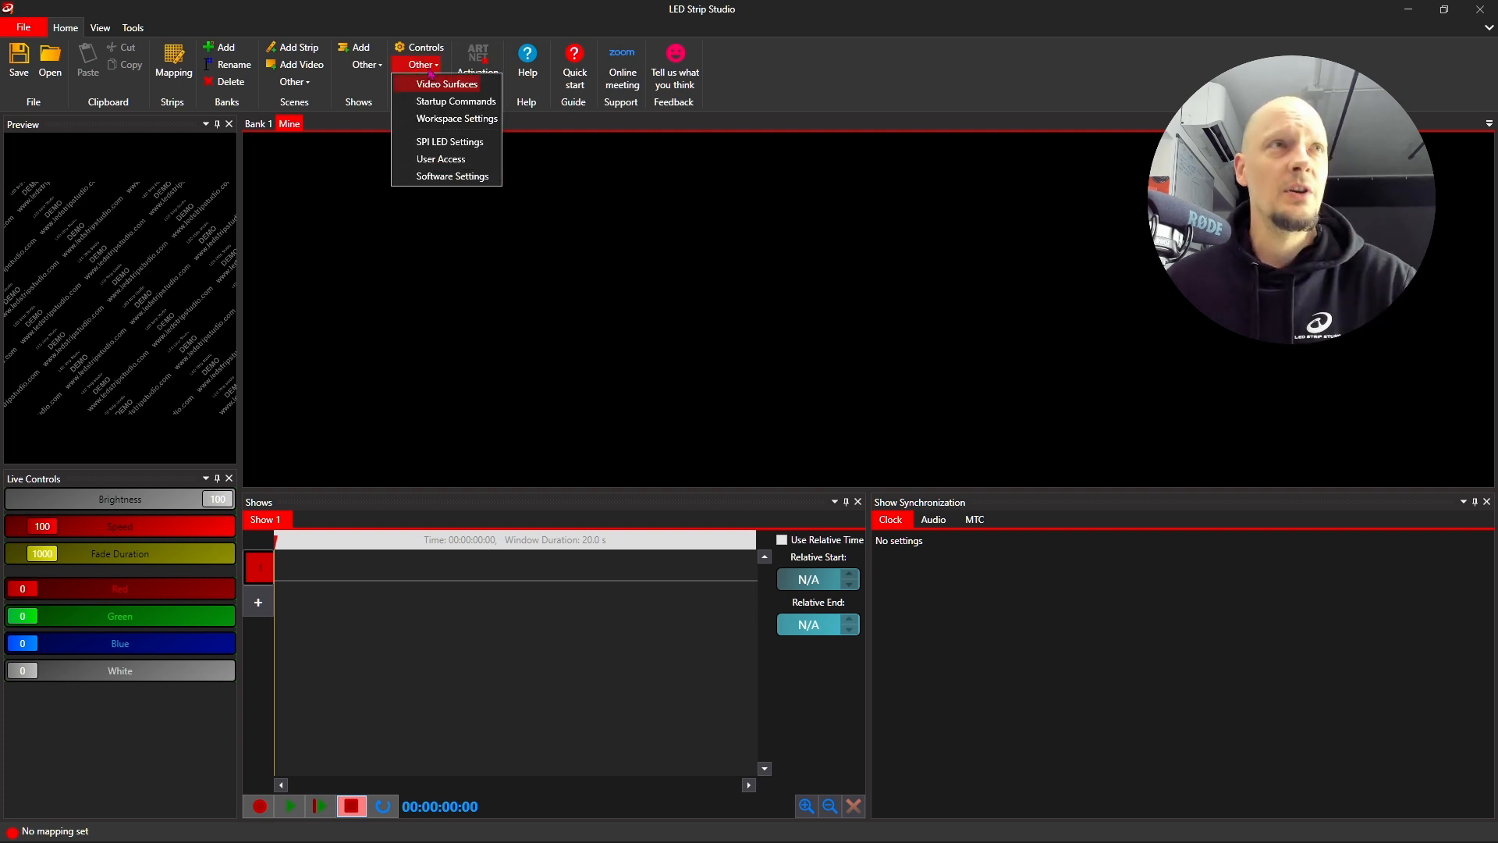
left_click(421, 49)
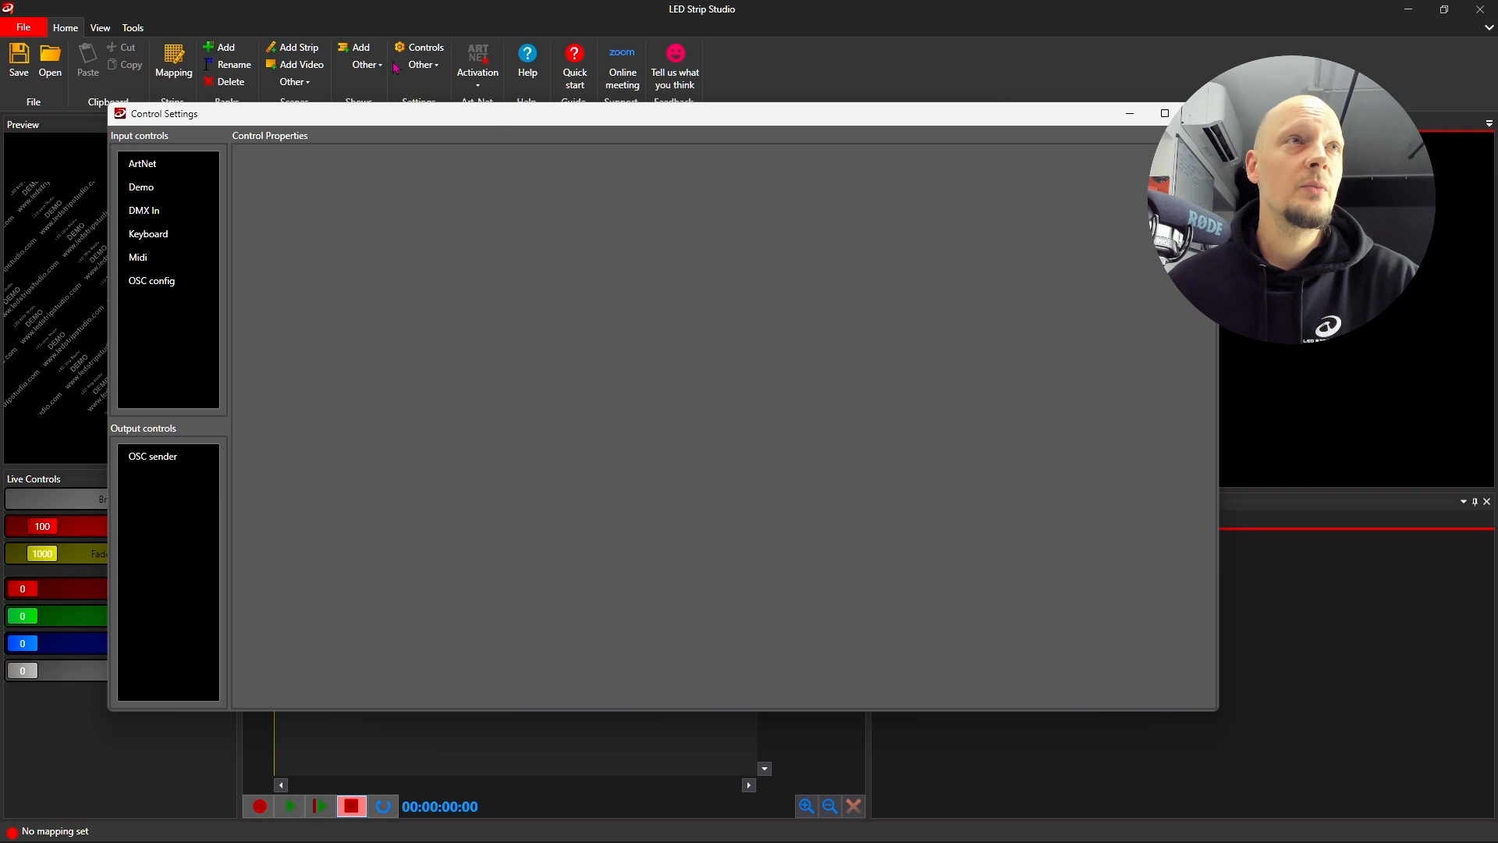
left_click_drag(490, 119, 710, 136)
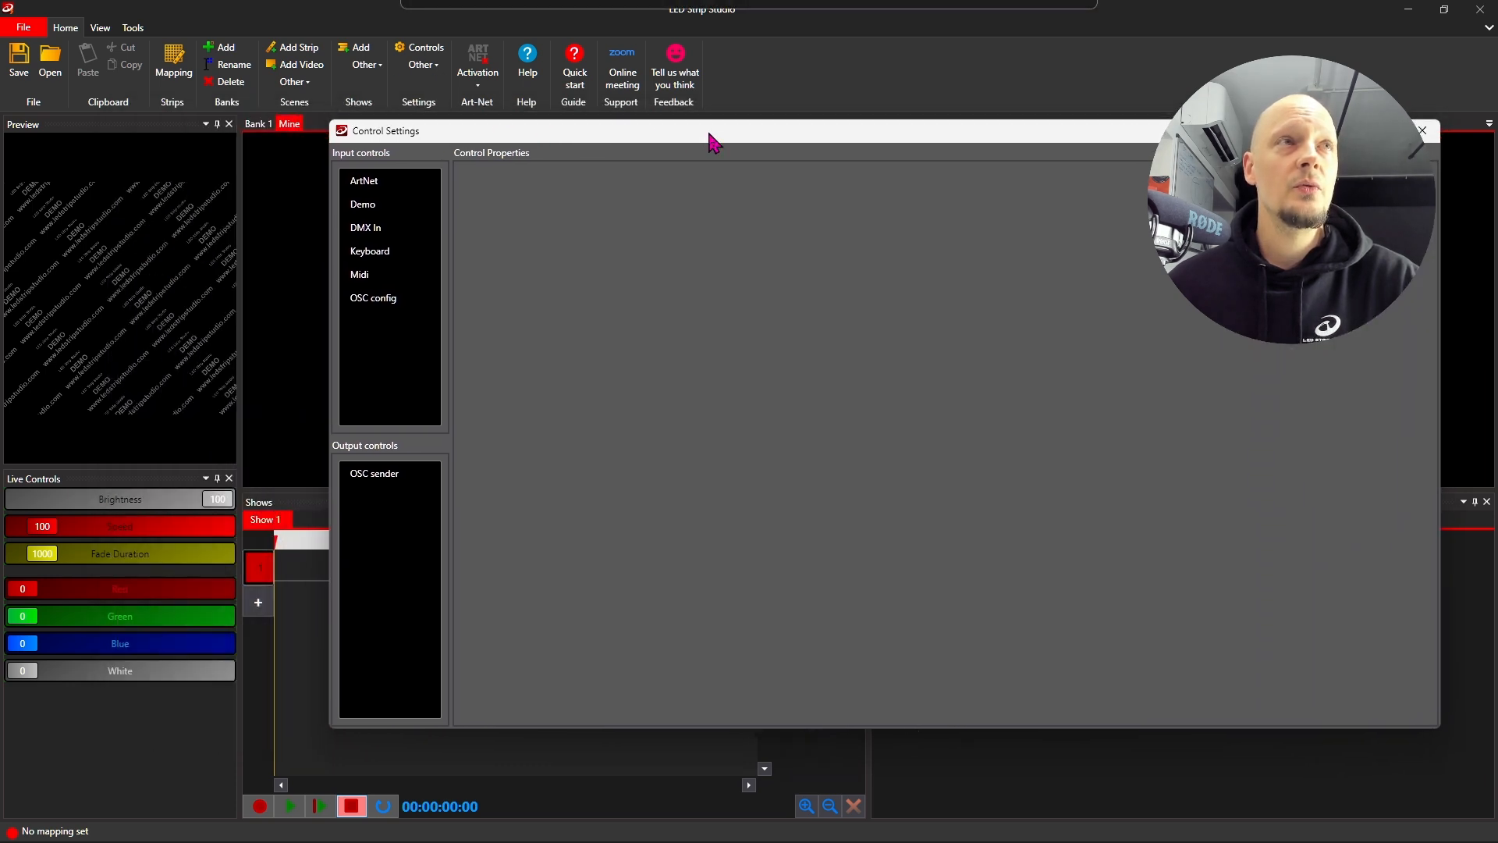
left_click(384, 187)
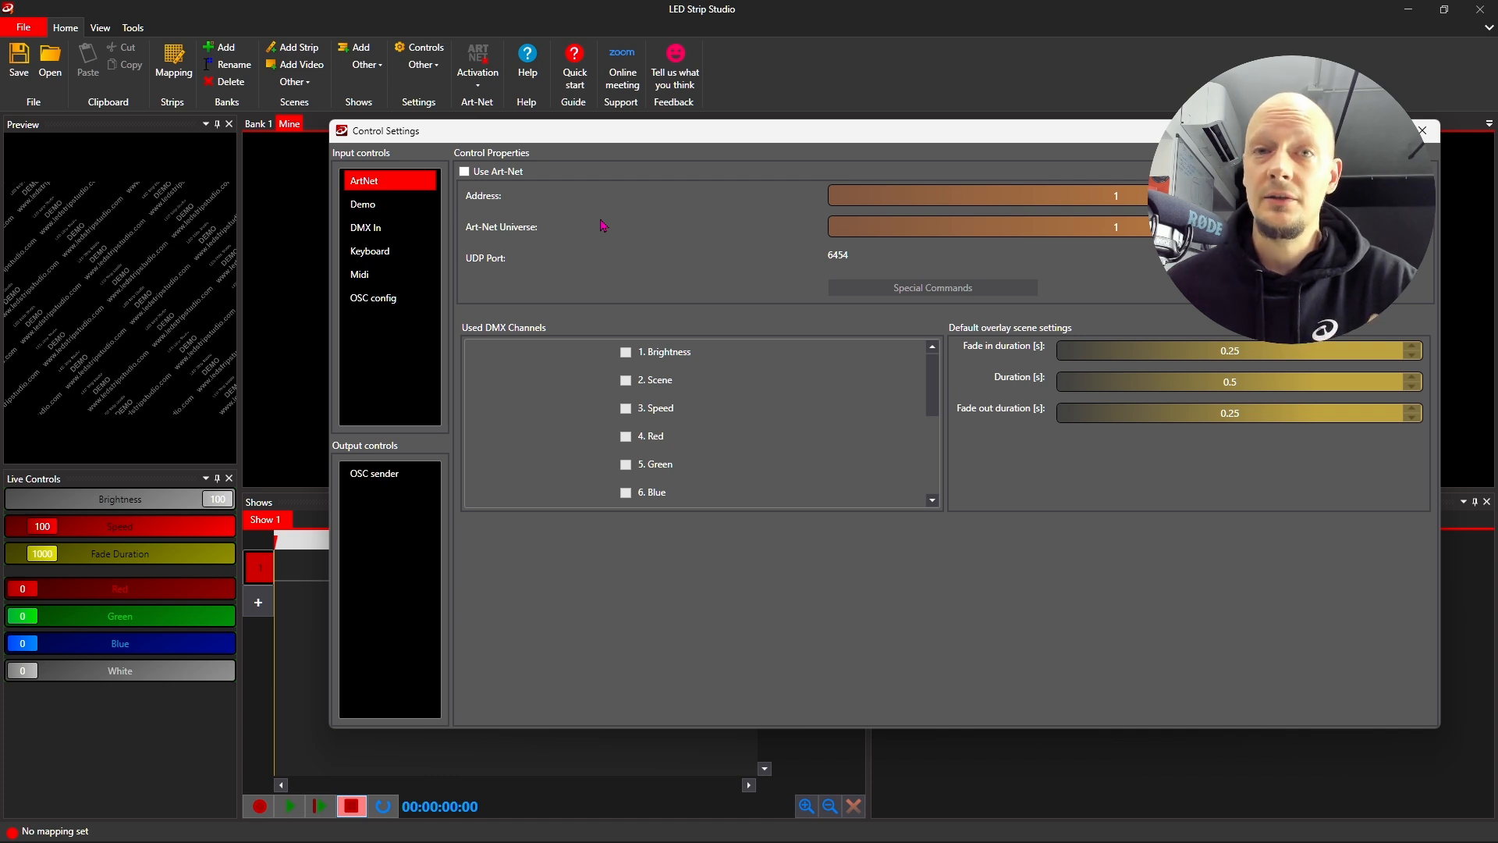
left_click(465, 171)
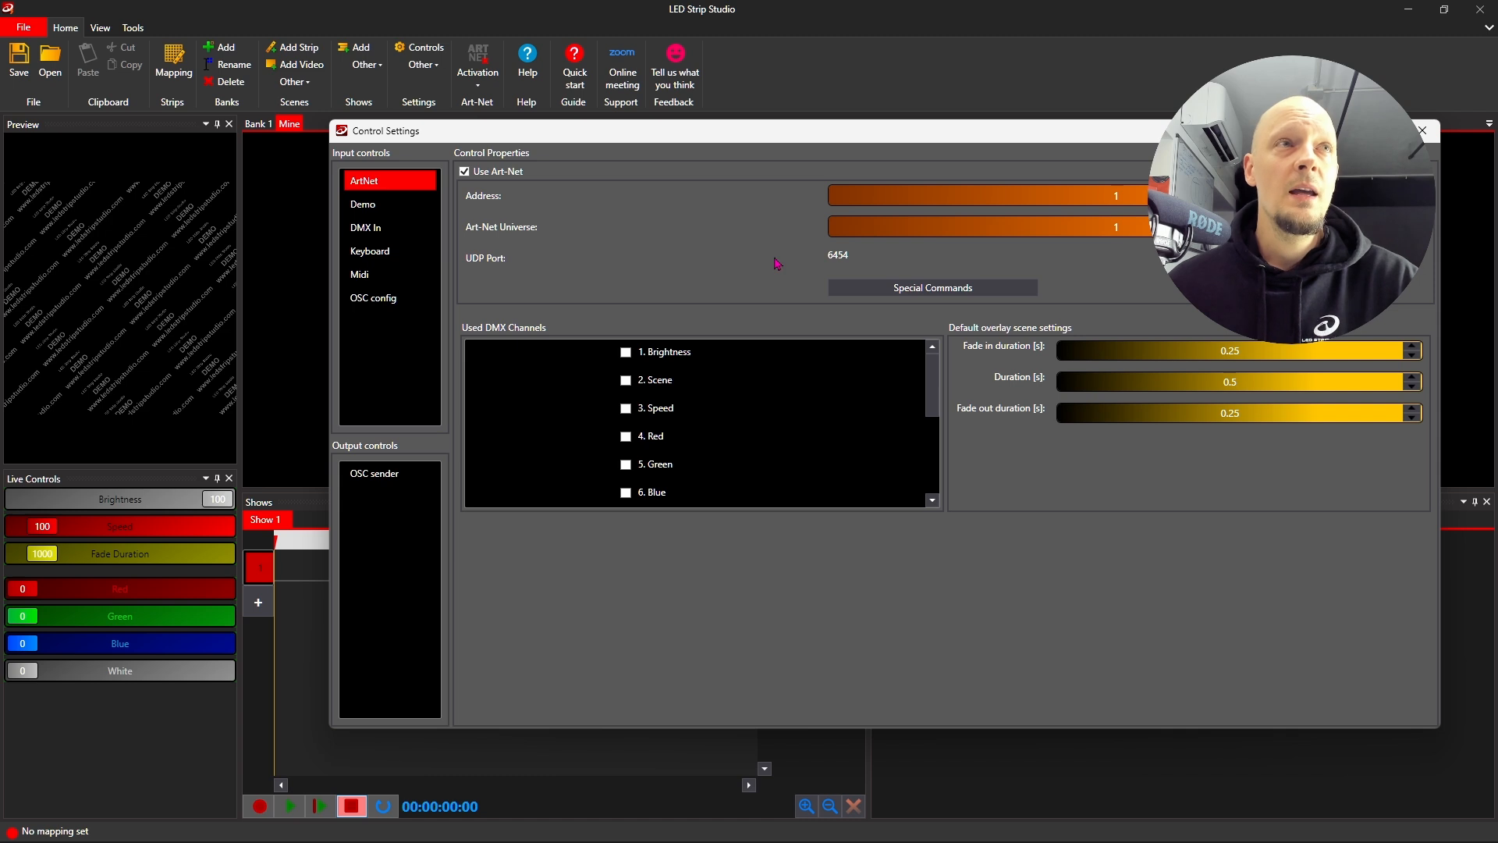
- Try enabling the Brightness, Scene and Speed channels for Art-Net control and clear all three again
left_click(626, 354)
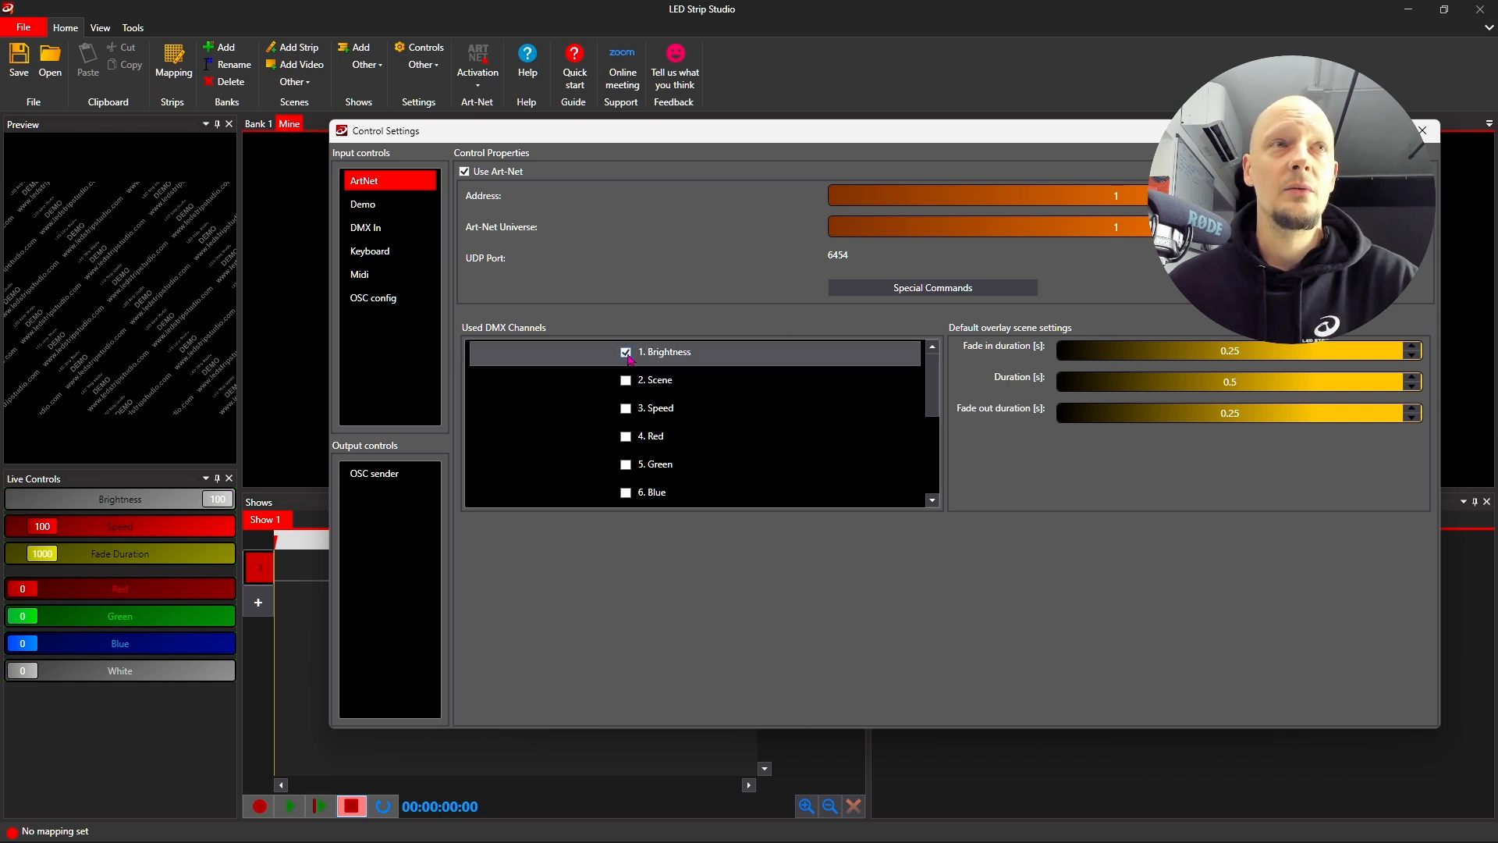
scroll(941, 379, "down", 2)
scroll(941, 379, "up", 2)
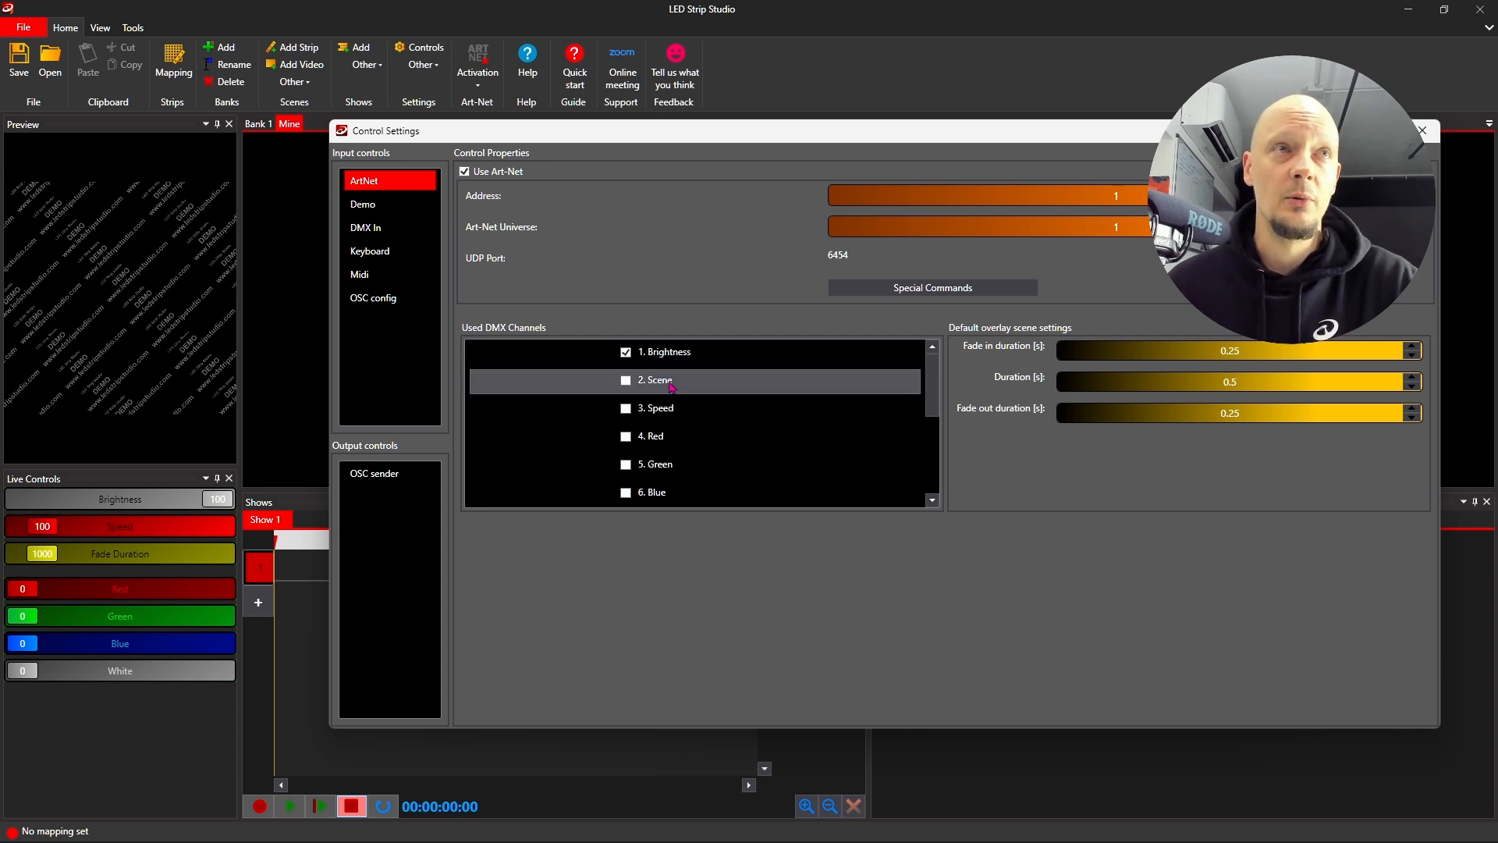
left_click(628, 384)
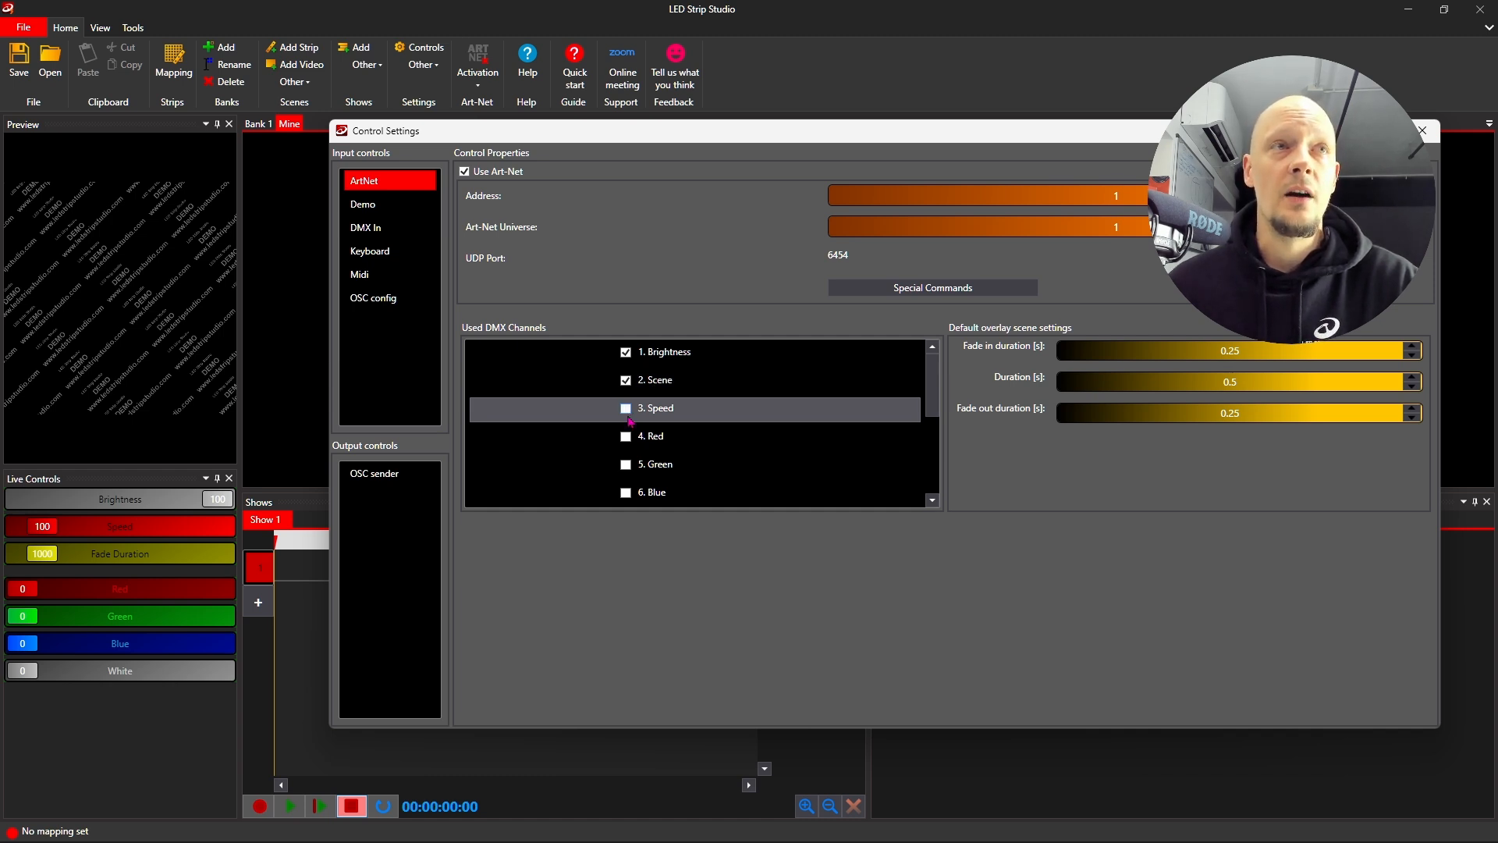
left_click(637, 414)
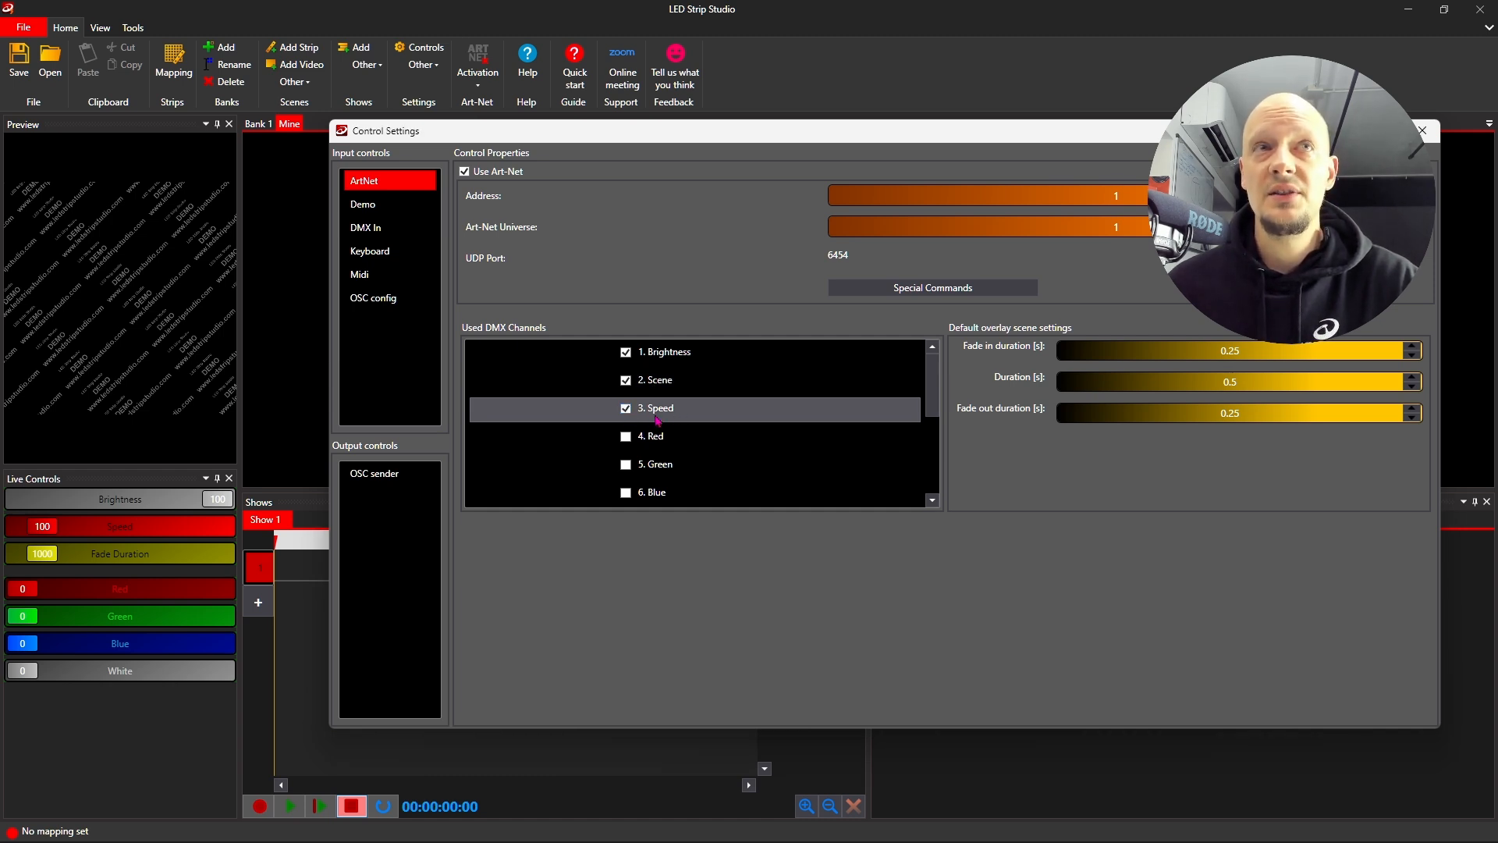
left_click(626, 410)
left_click(626, 380)
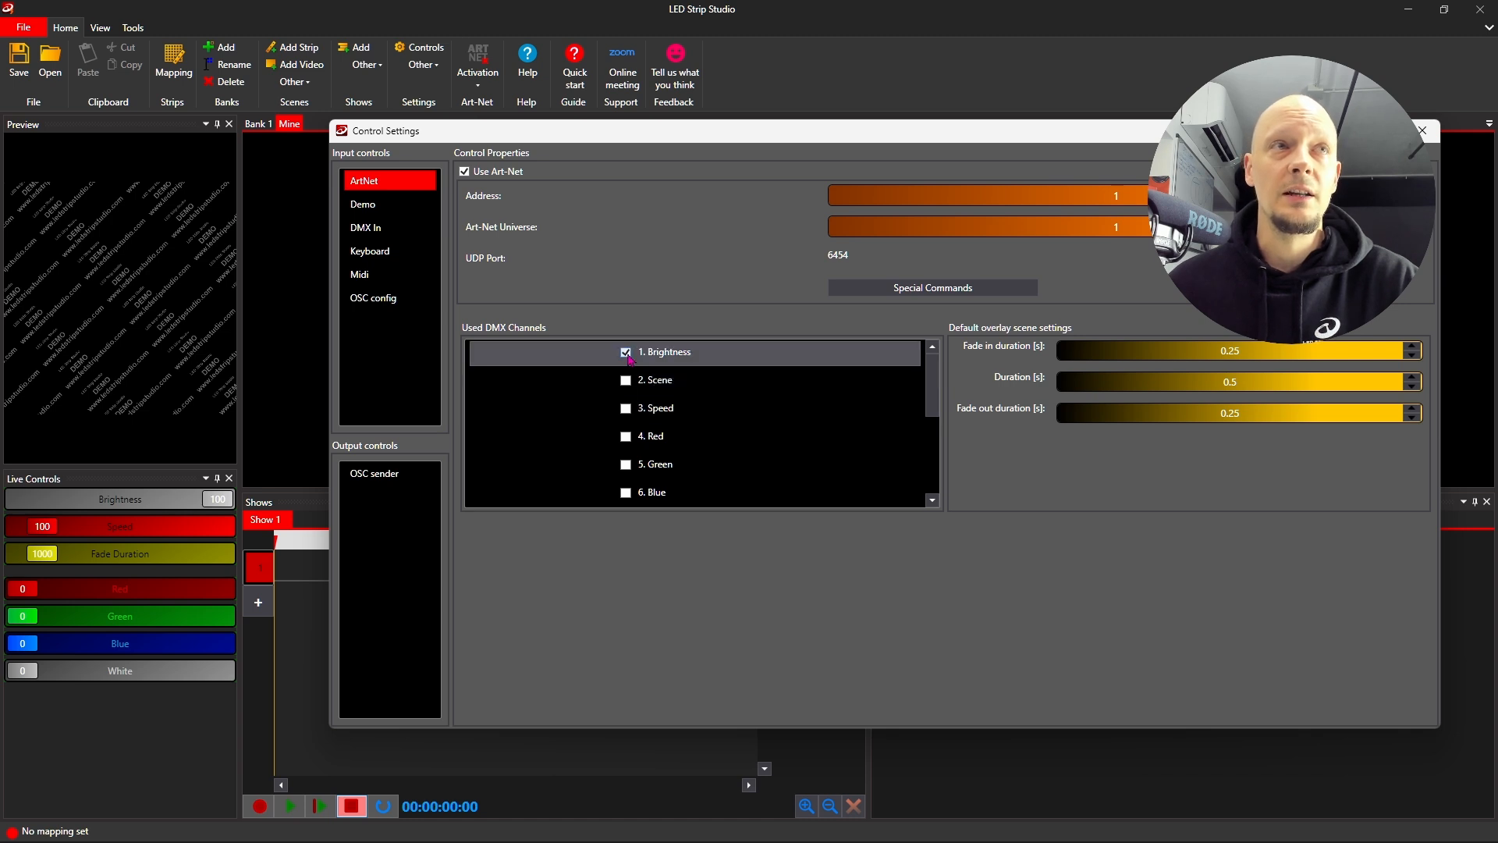
left_click(626, 352)
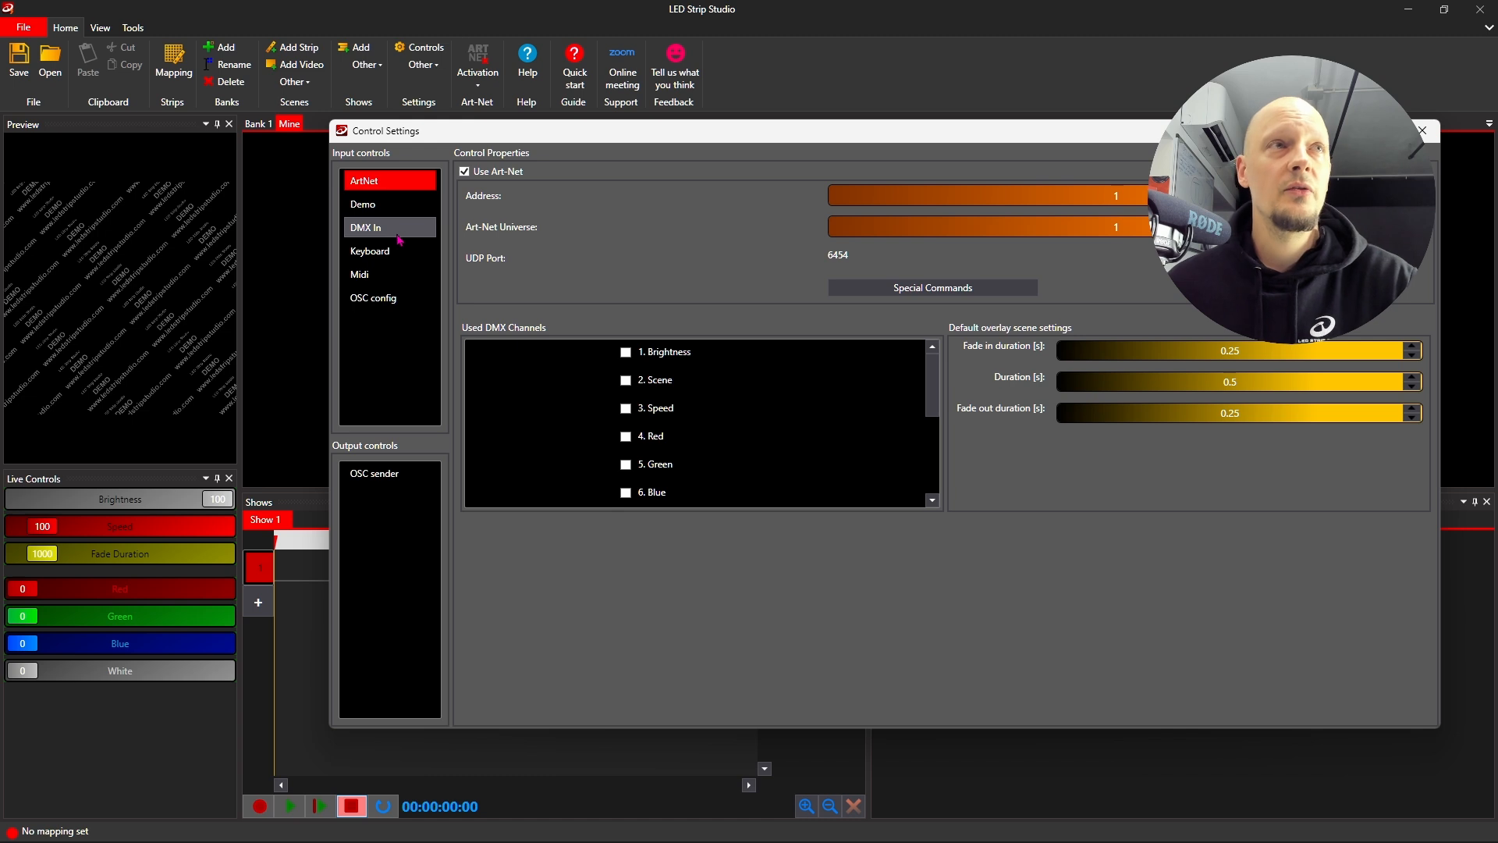
- Enable the DMX input control and open its special commands
left_click(402, 234)
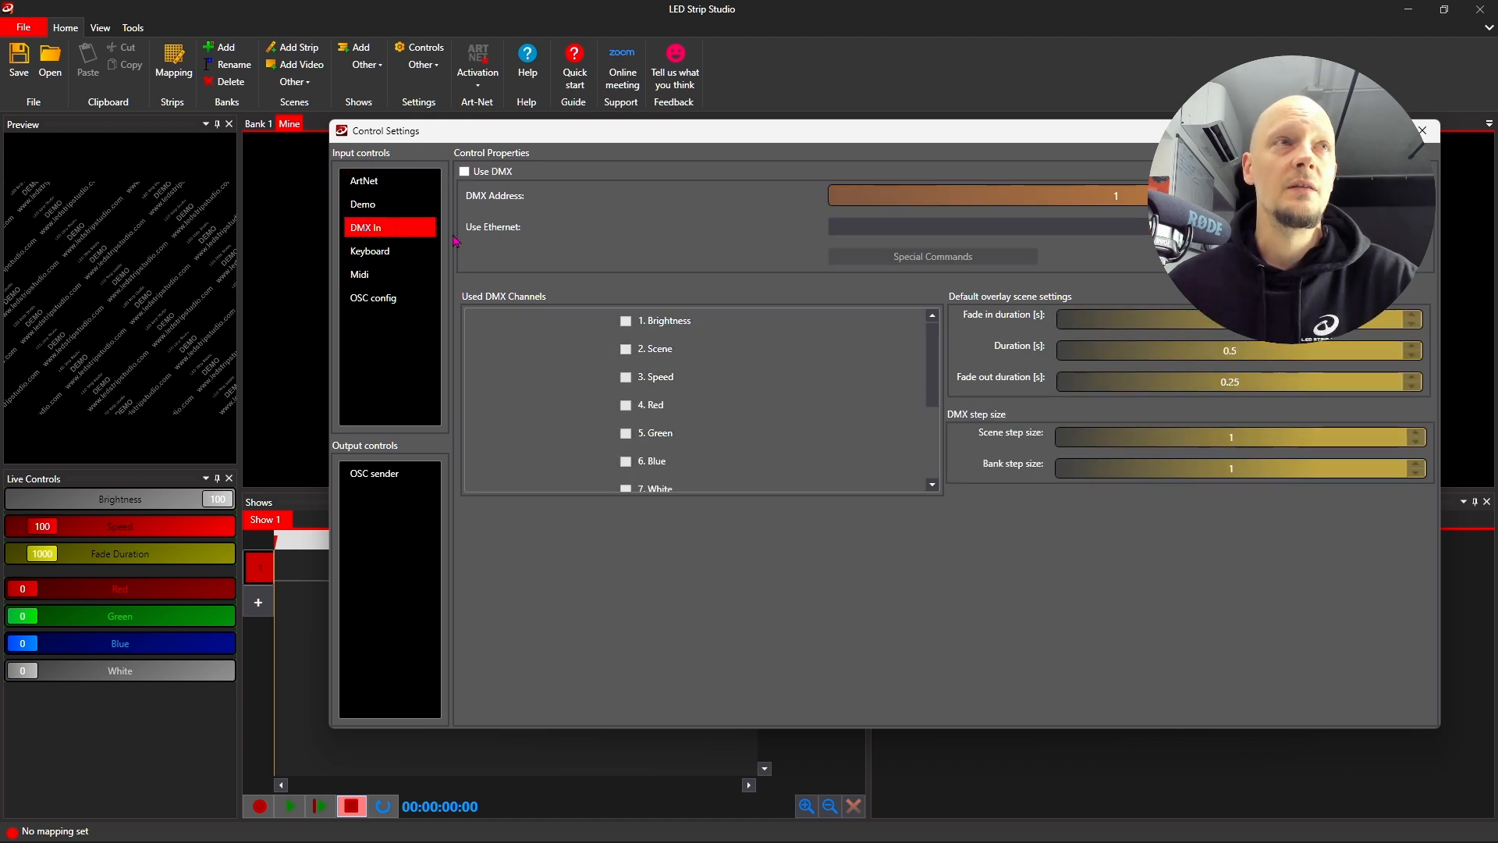
left_click(464, 171)
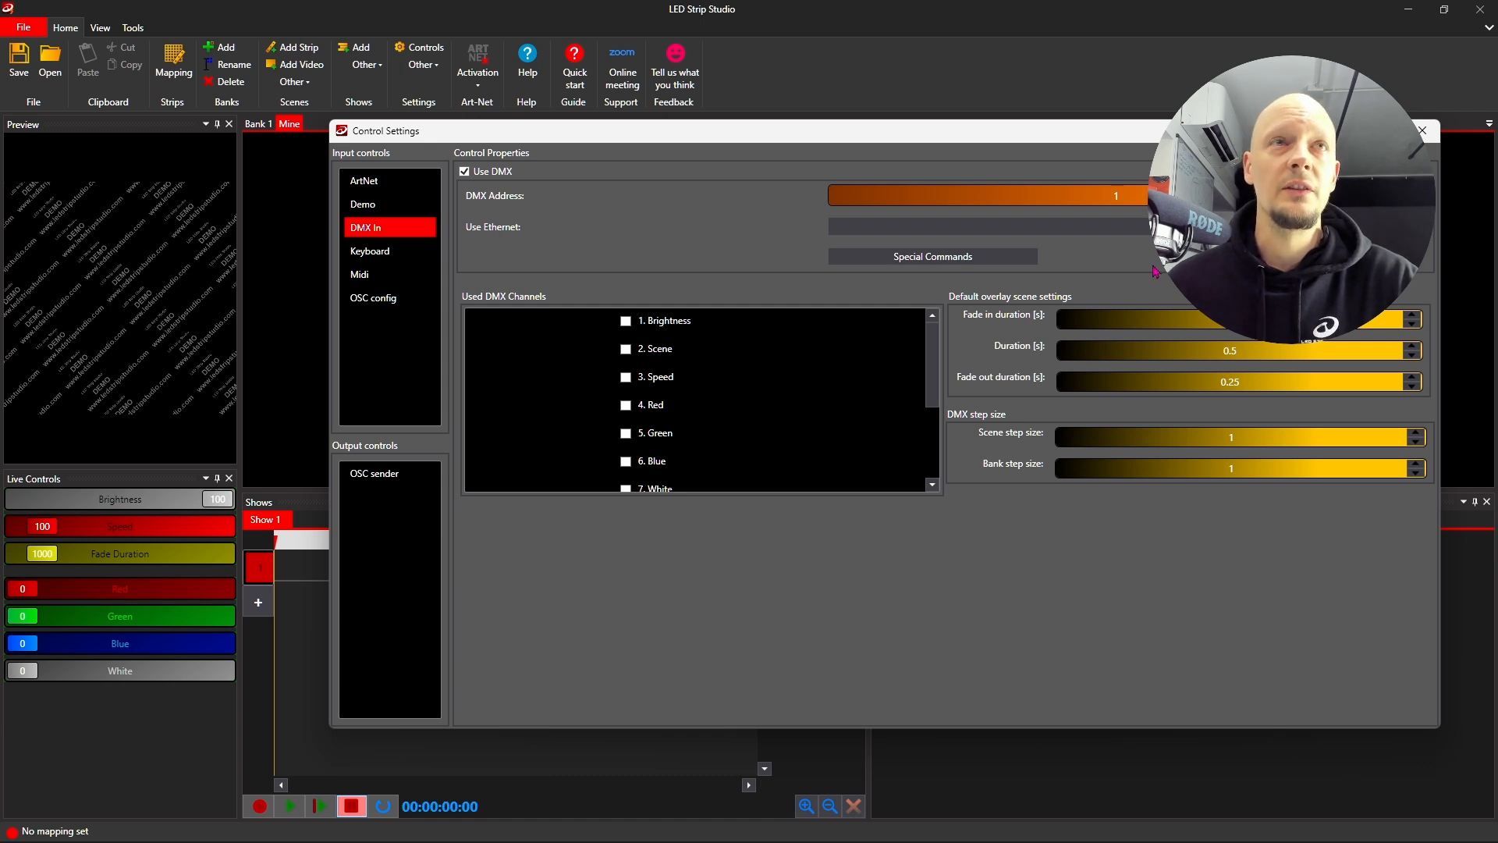
left_click(970, 257)
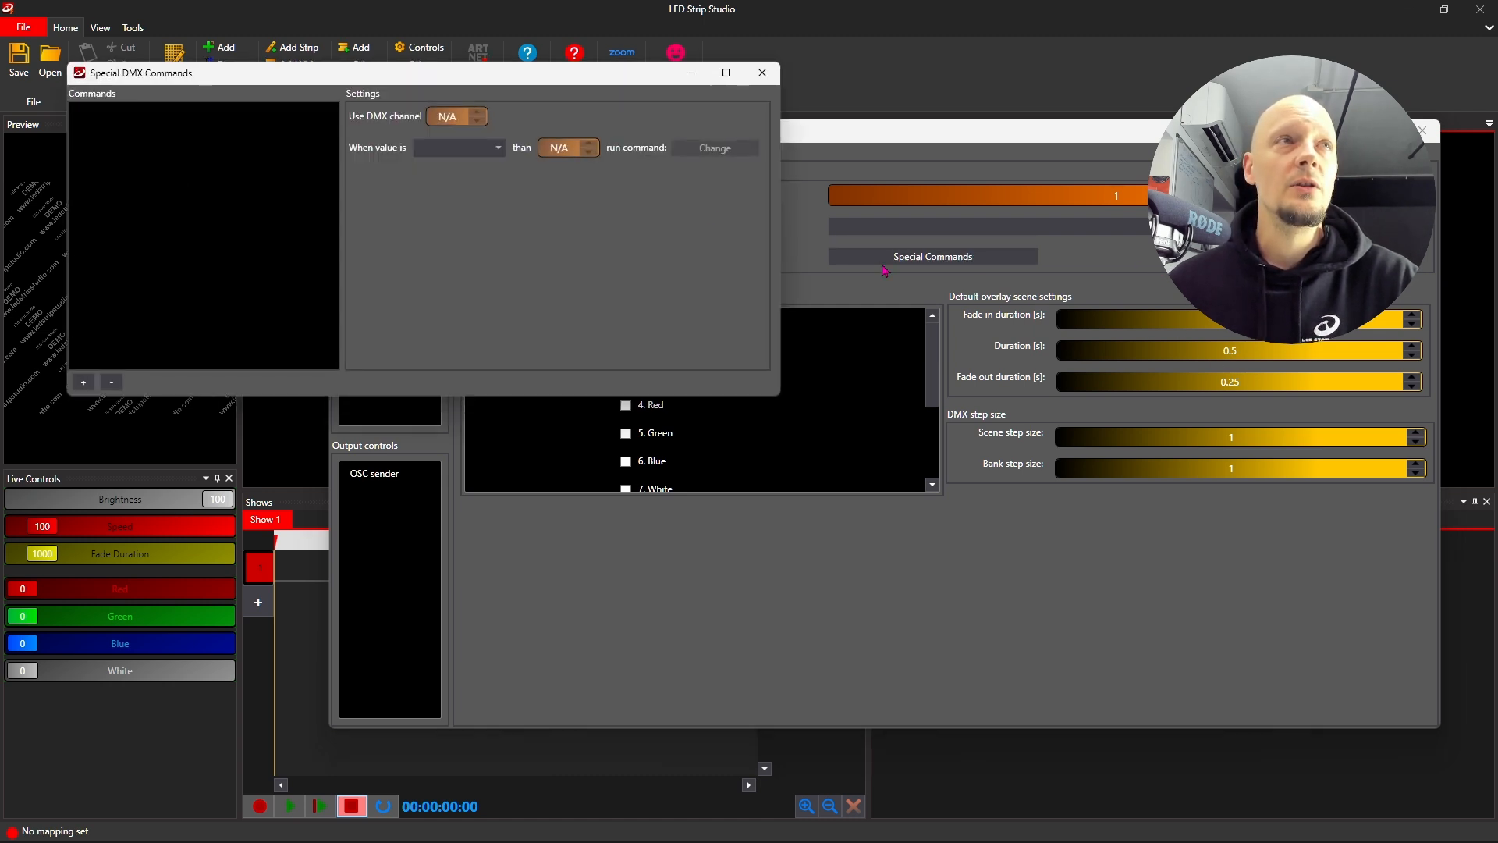
left_click_drag(429, 80, 871, 175)
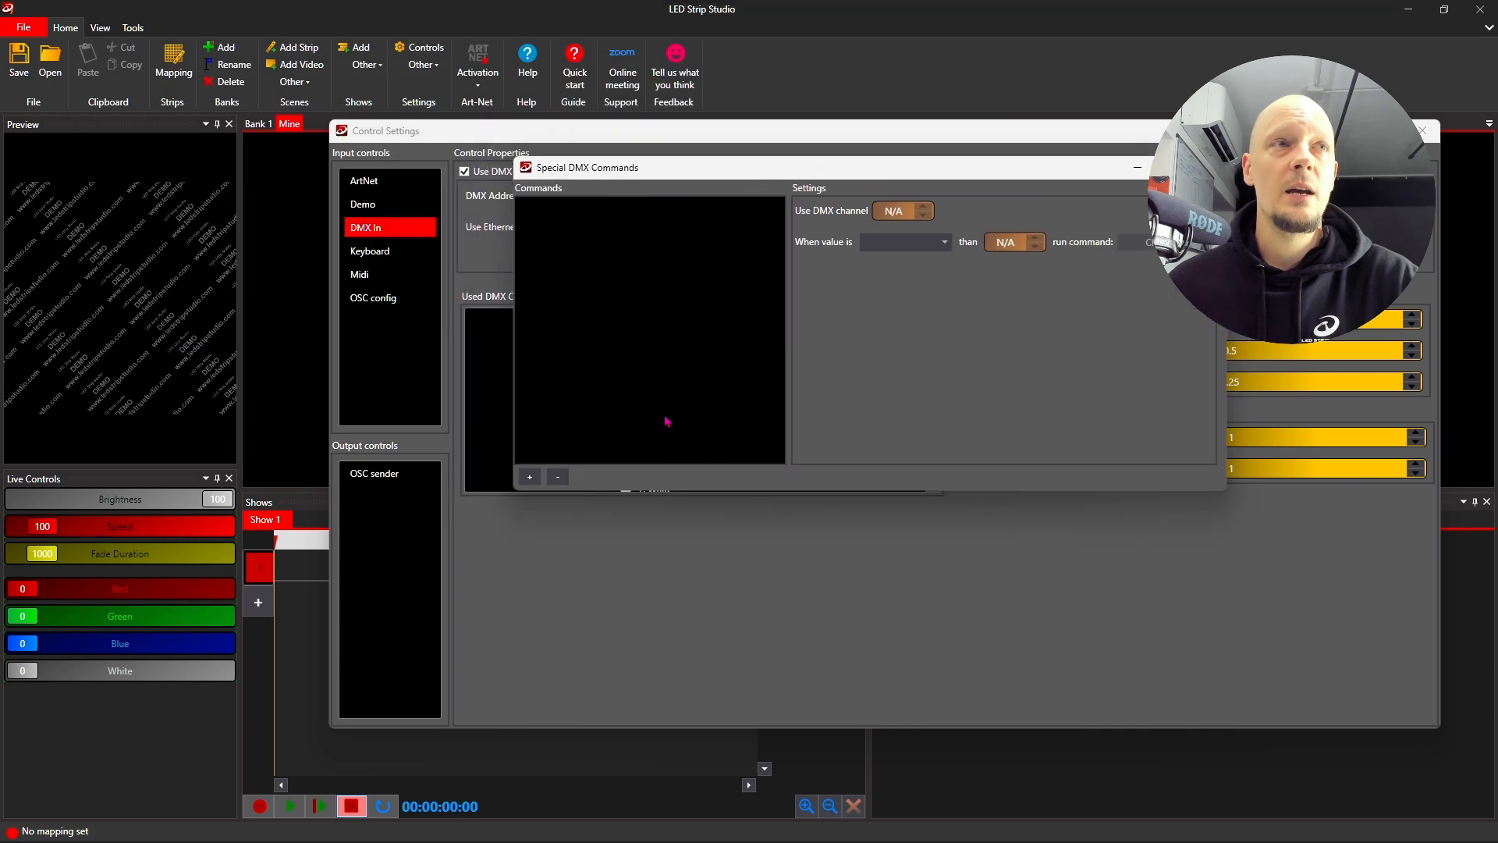
- Add a special command that selects bank 2, scene 4 when DMX channel 1 is greater than 127
left_click(529, 476)
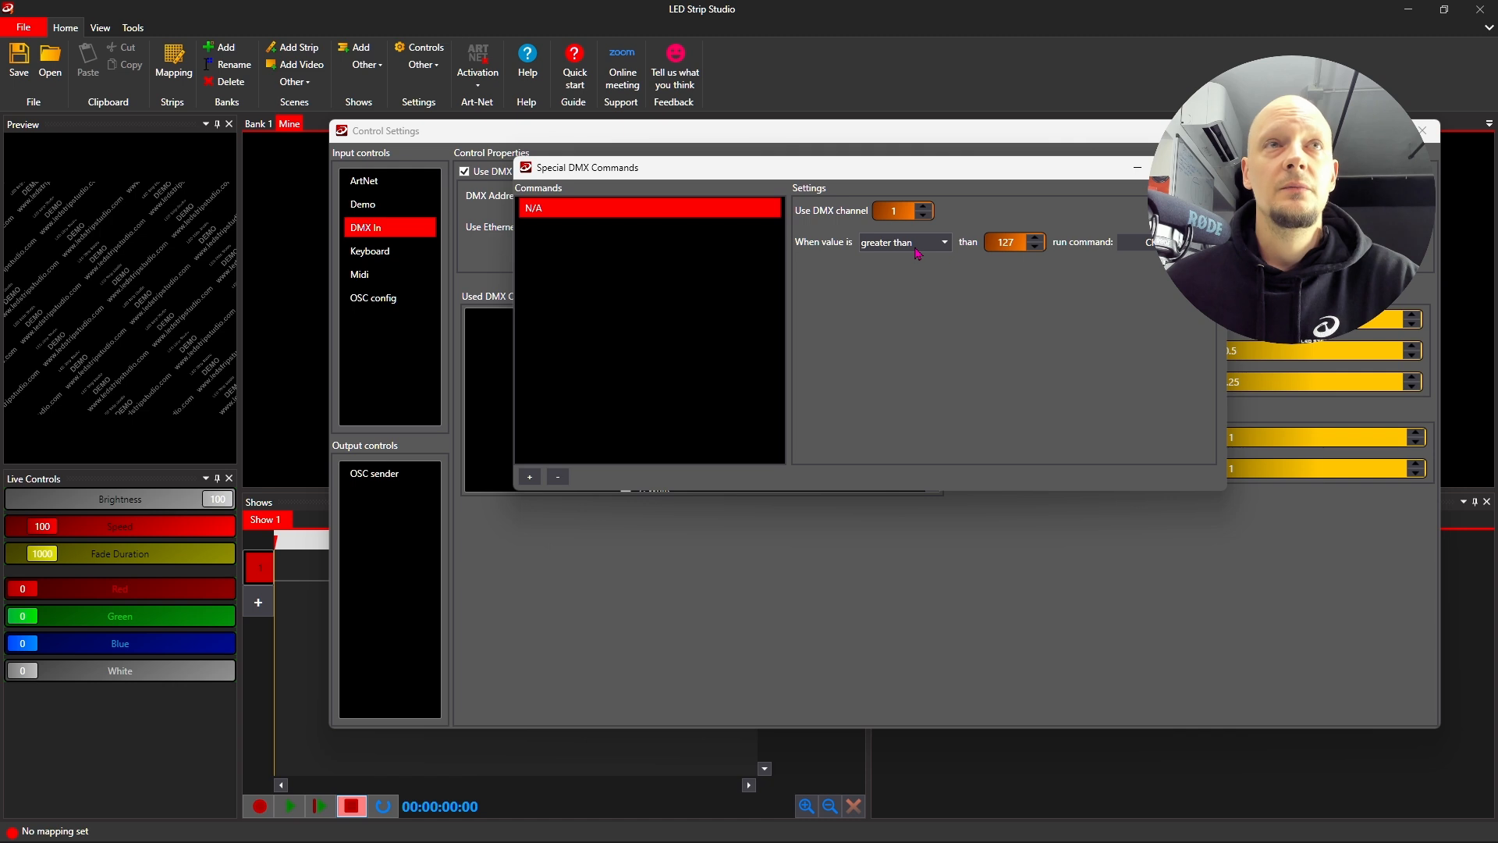
left_click(1139, 242)
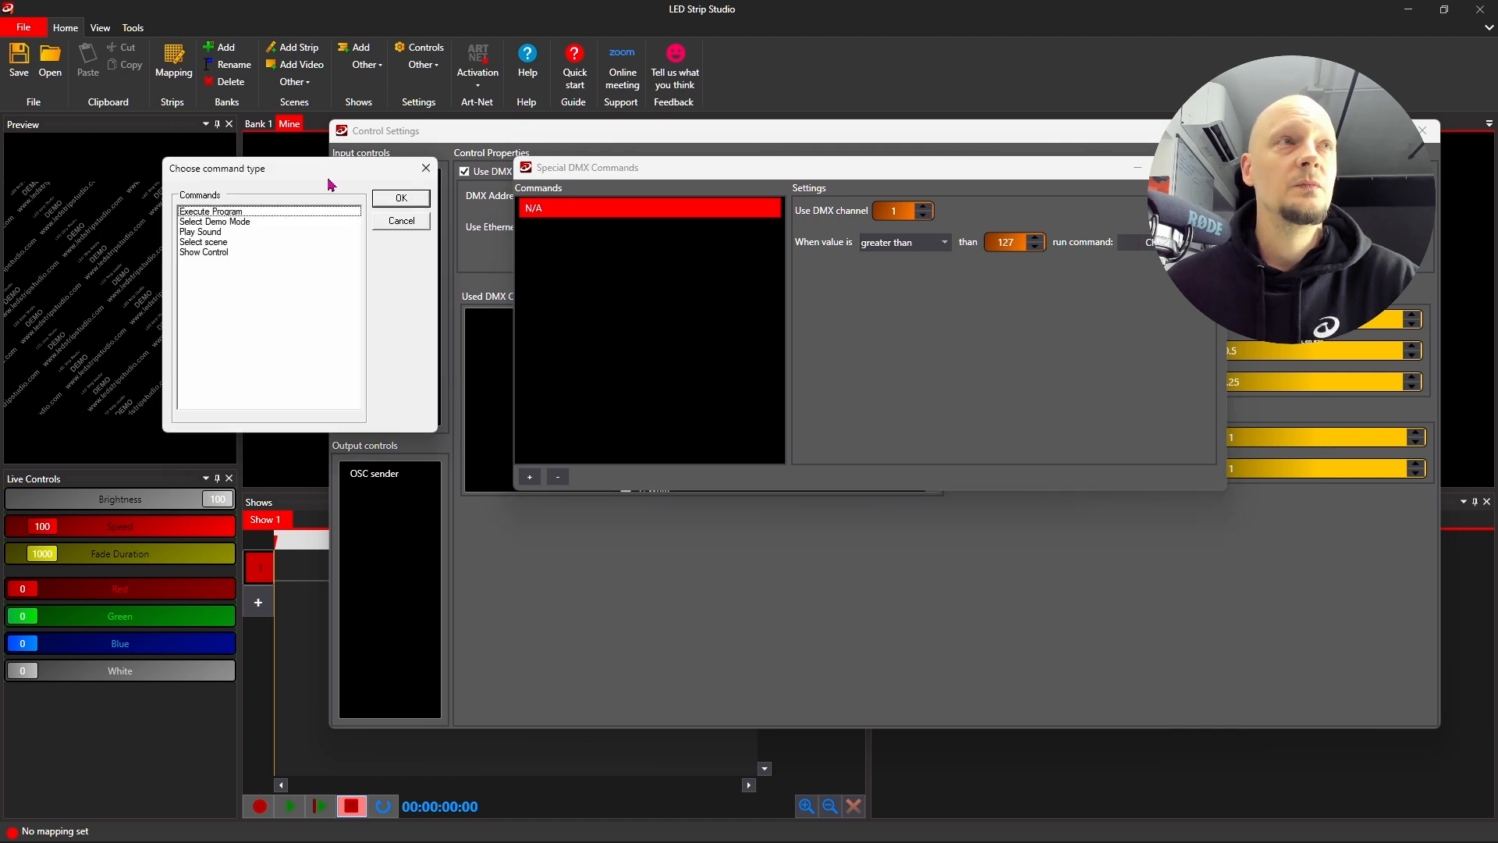
left_click_drag(328, 181, 958, 290)
left_click(858, 357)
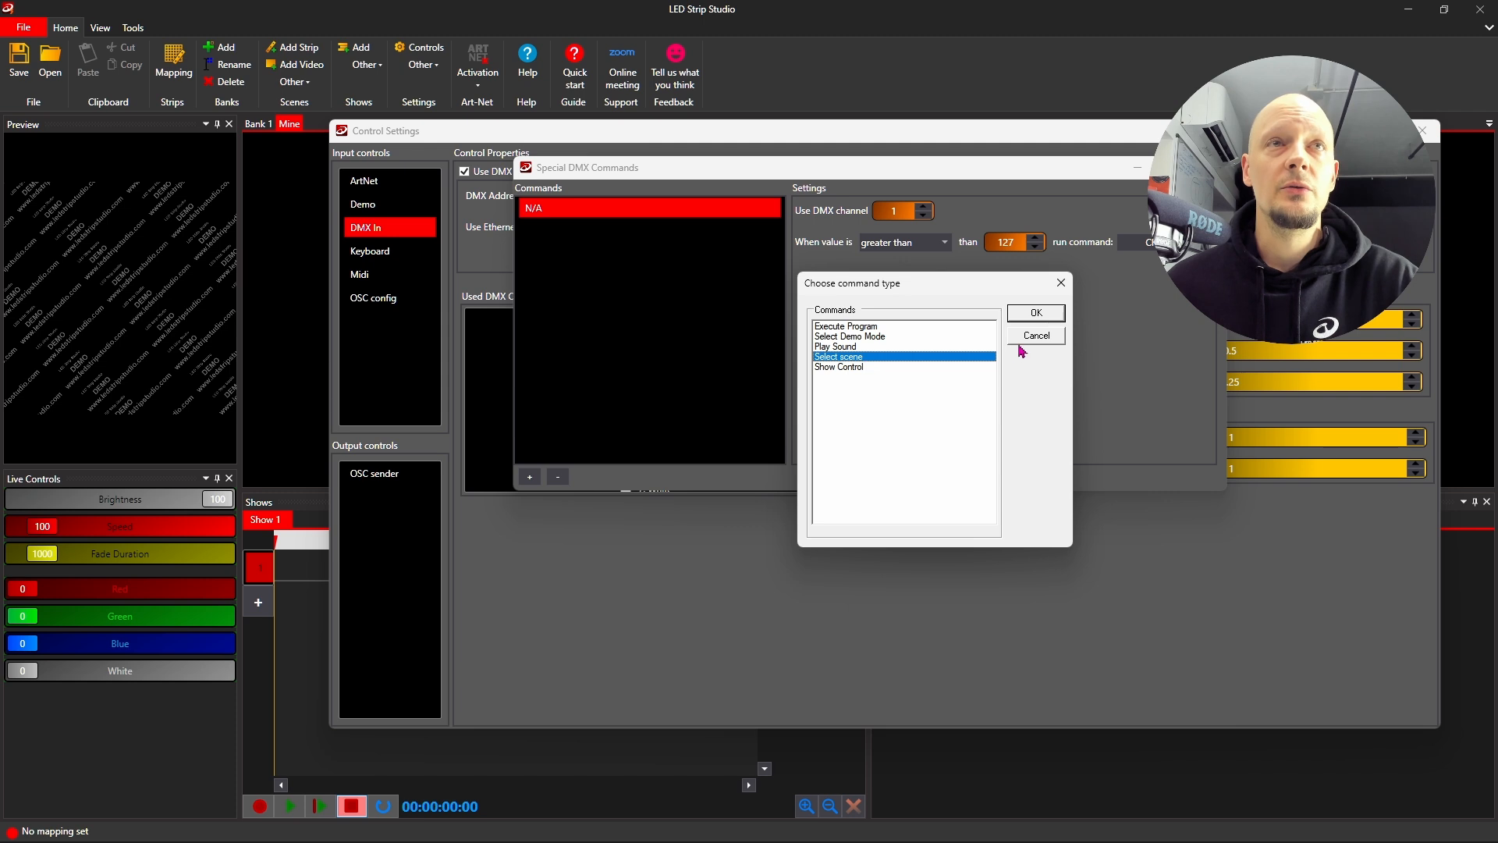
left_click(1037, 314)
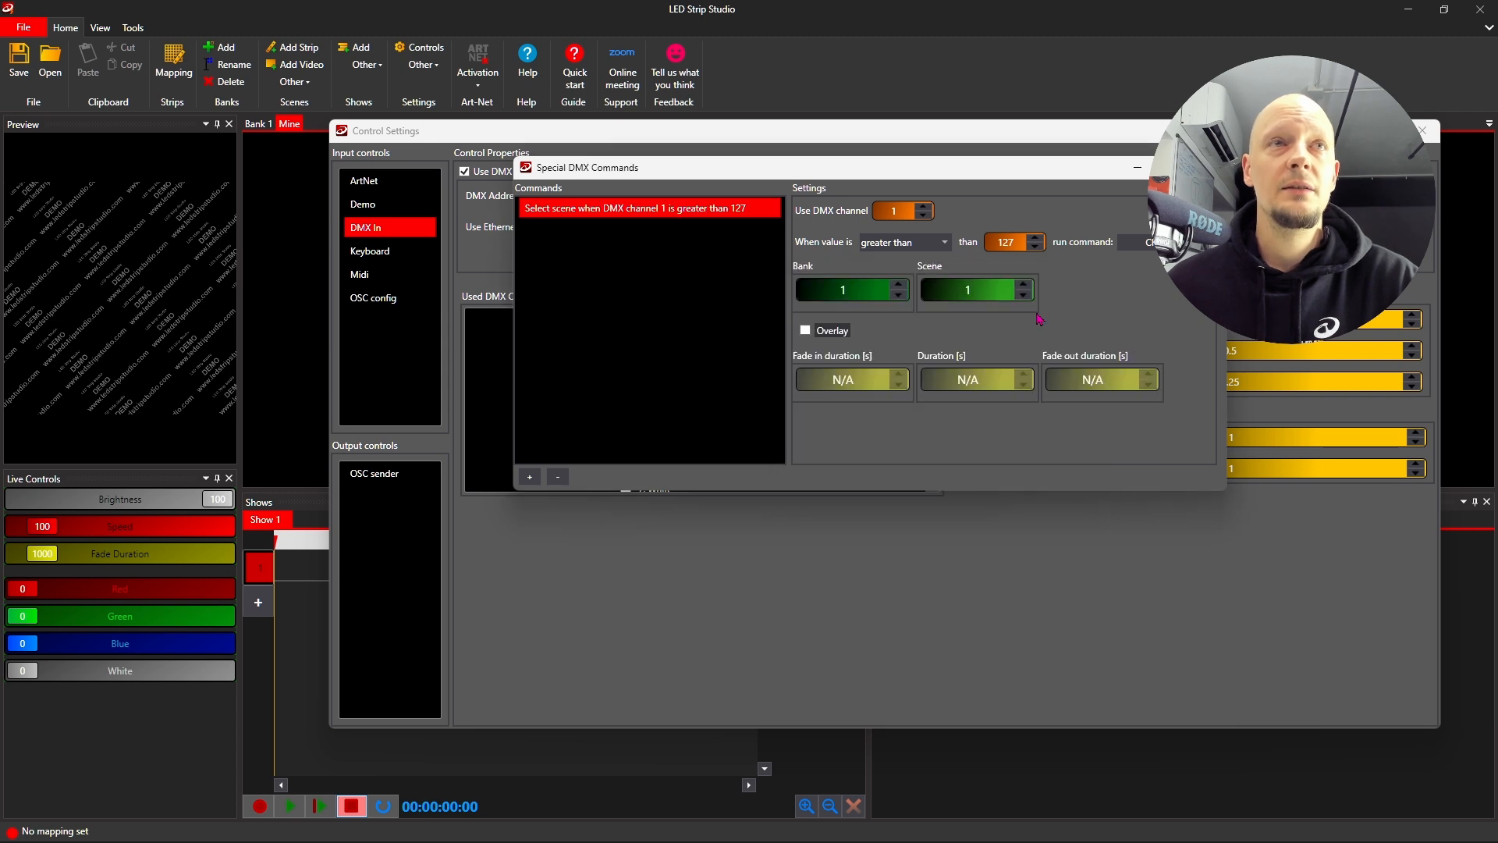
left_click(901, 286)
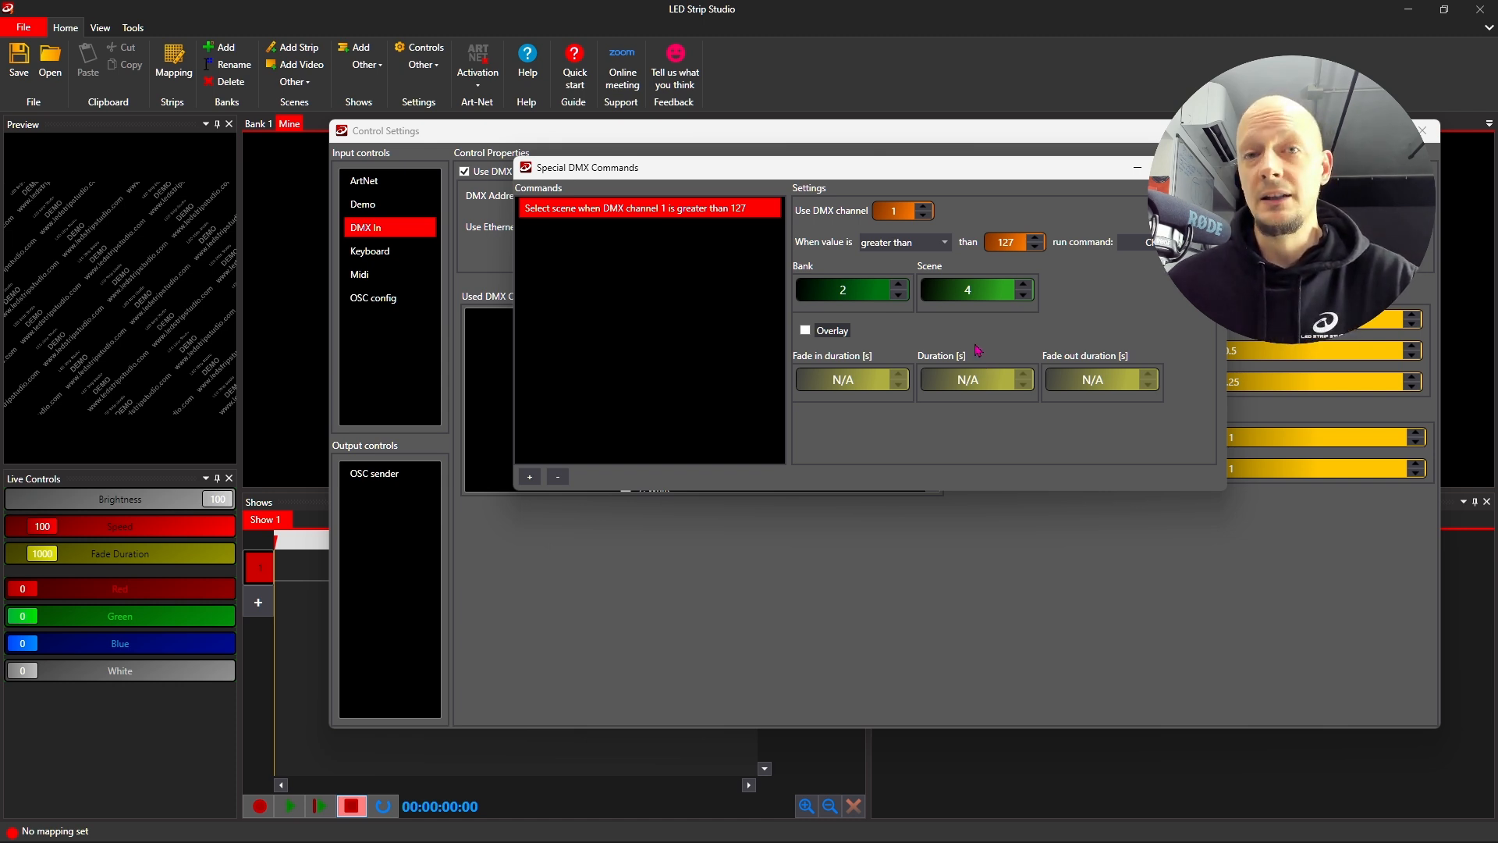
- Close the special DMX commands and disable the DMX input control
left_click(1209, 167)
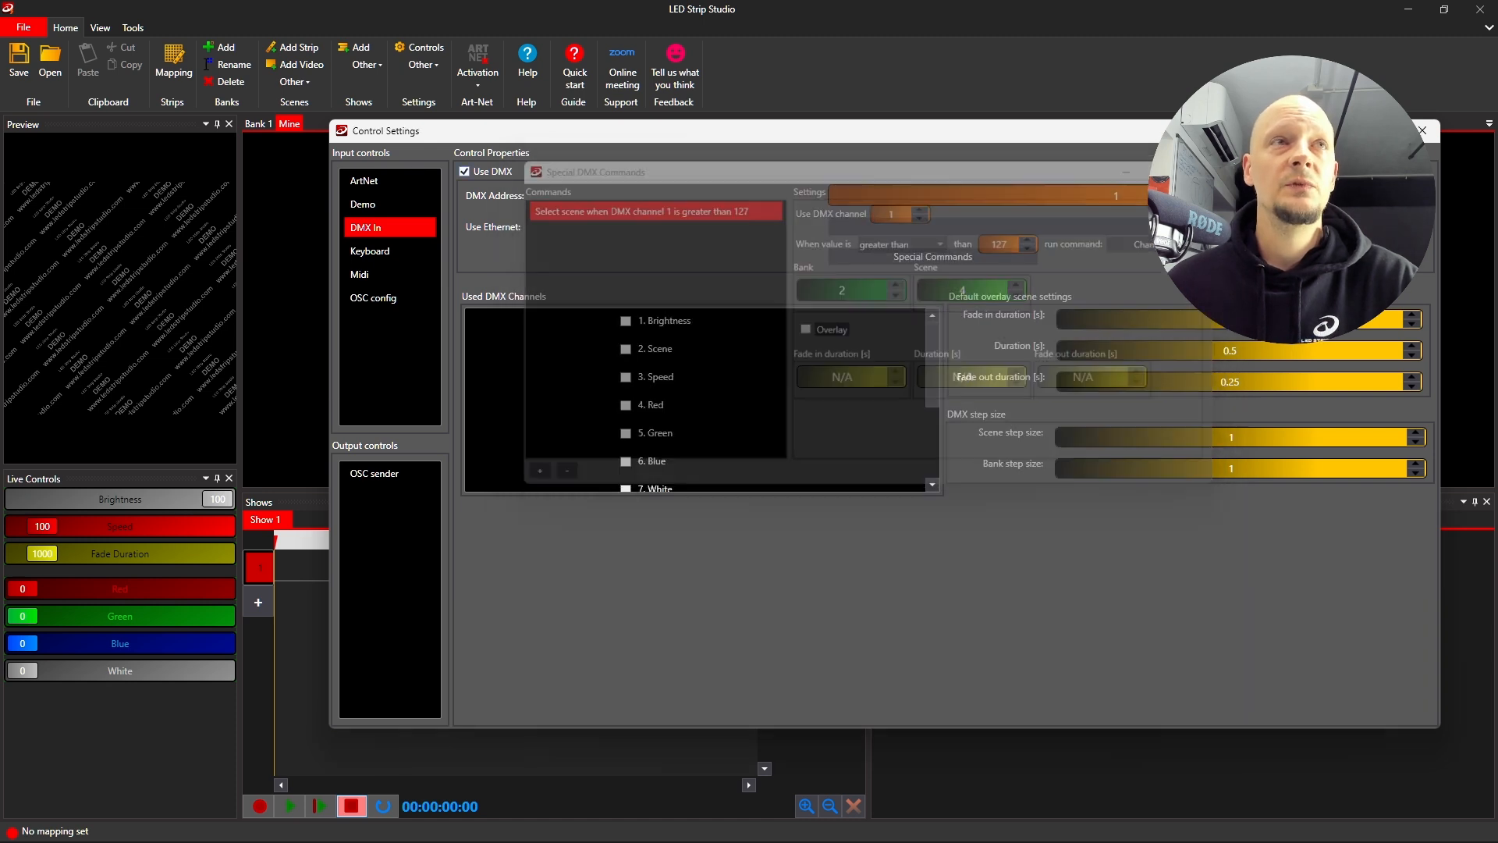
left_click(466, 172)
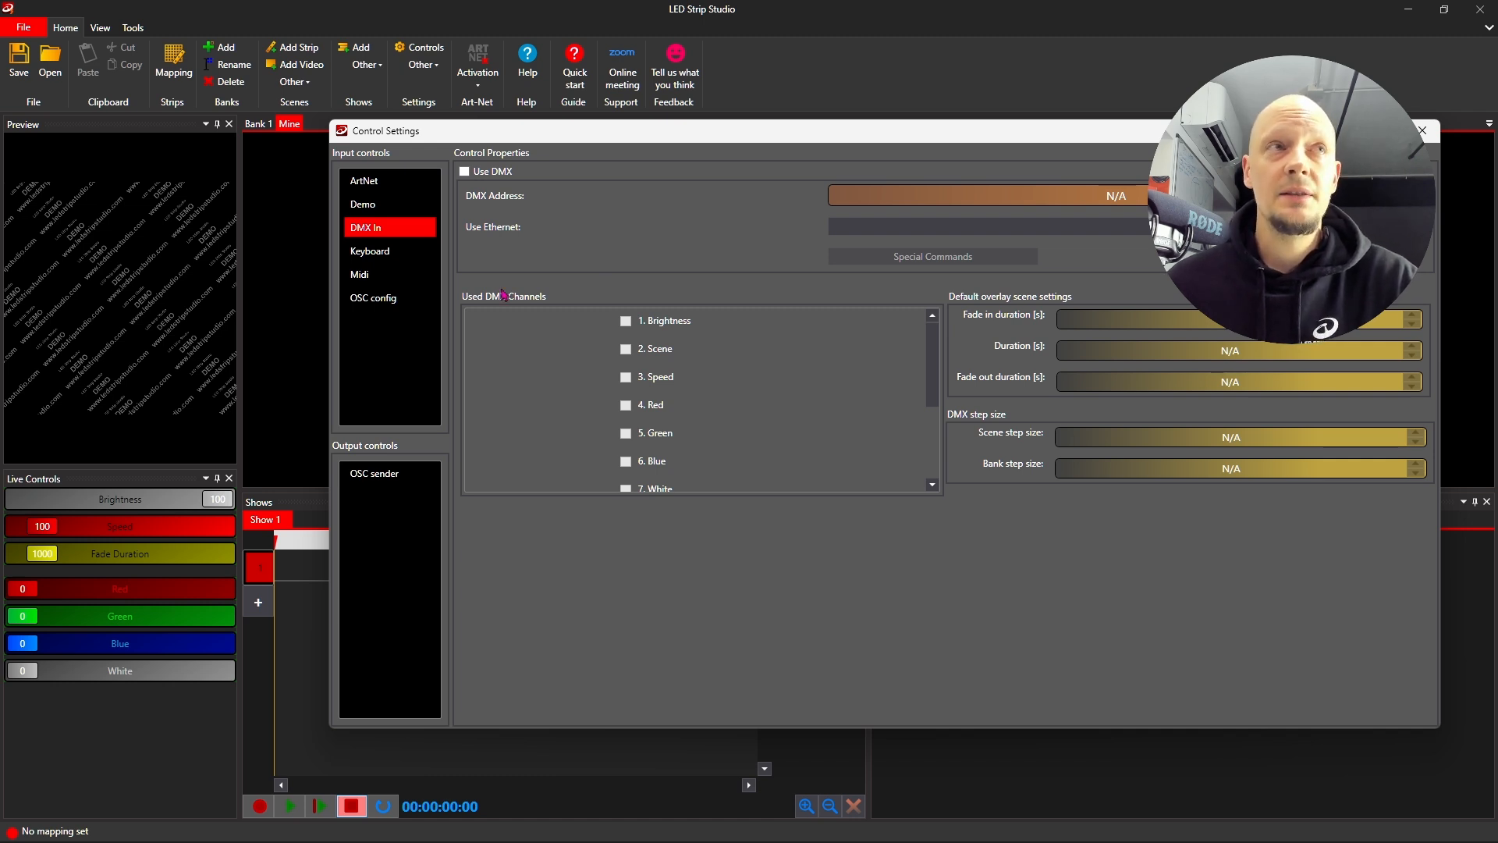
- Review the MIDI input control settings and the devices offered for its commands
left_click(390, 275)
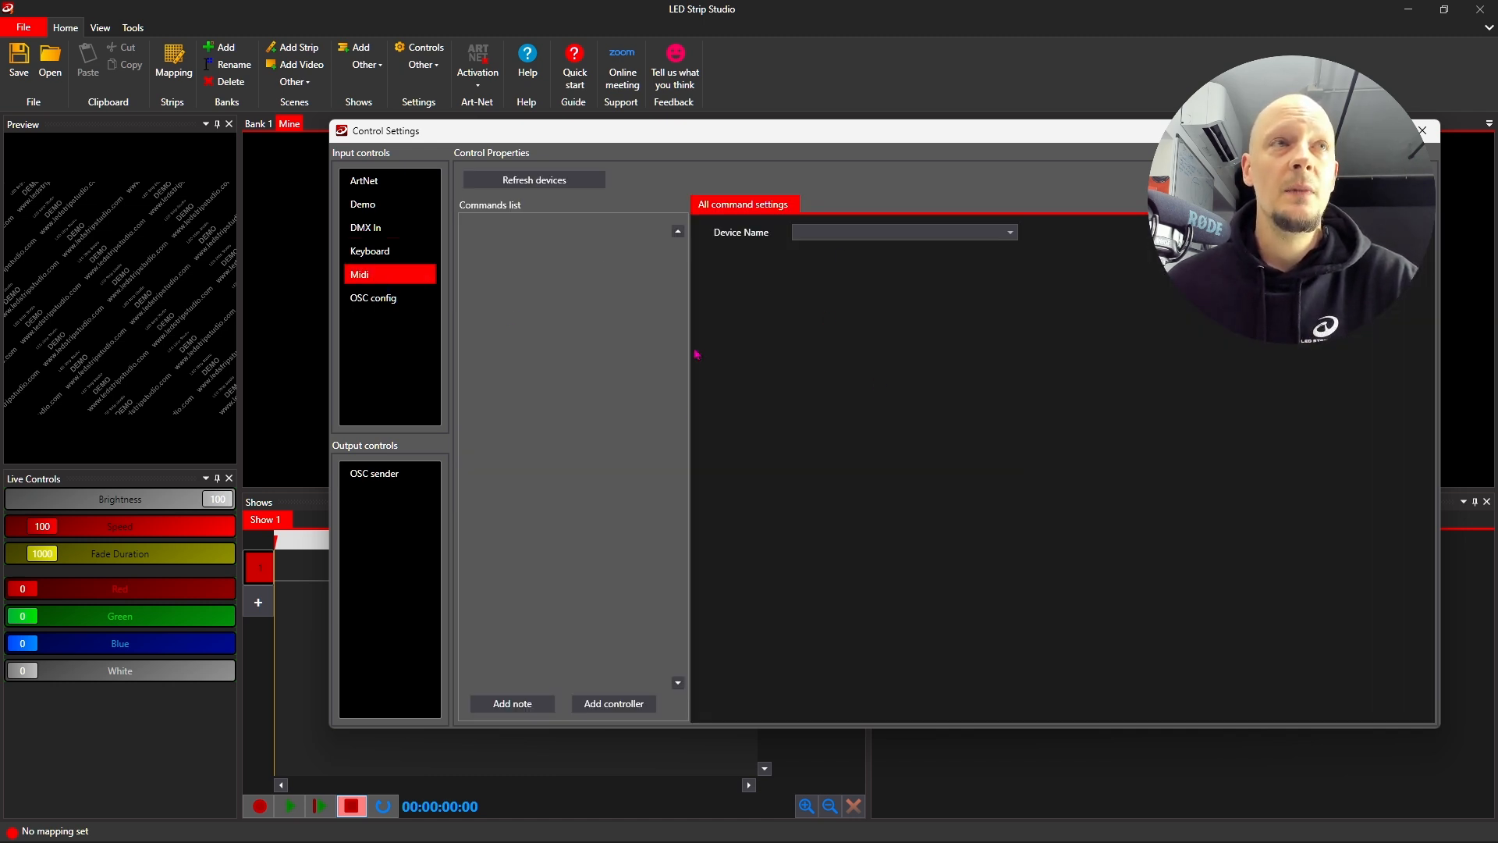
left_click(861, 233)
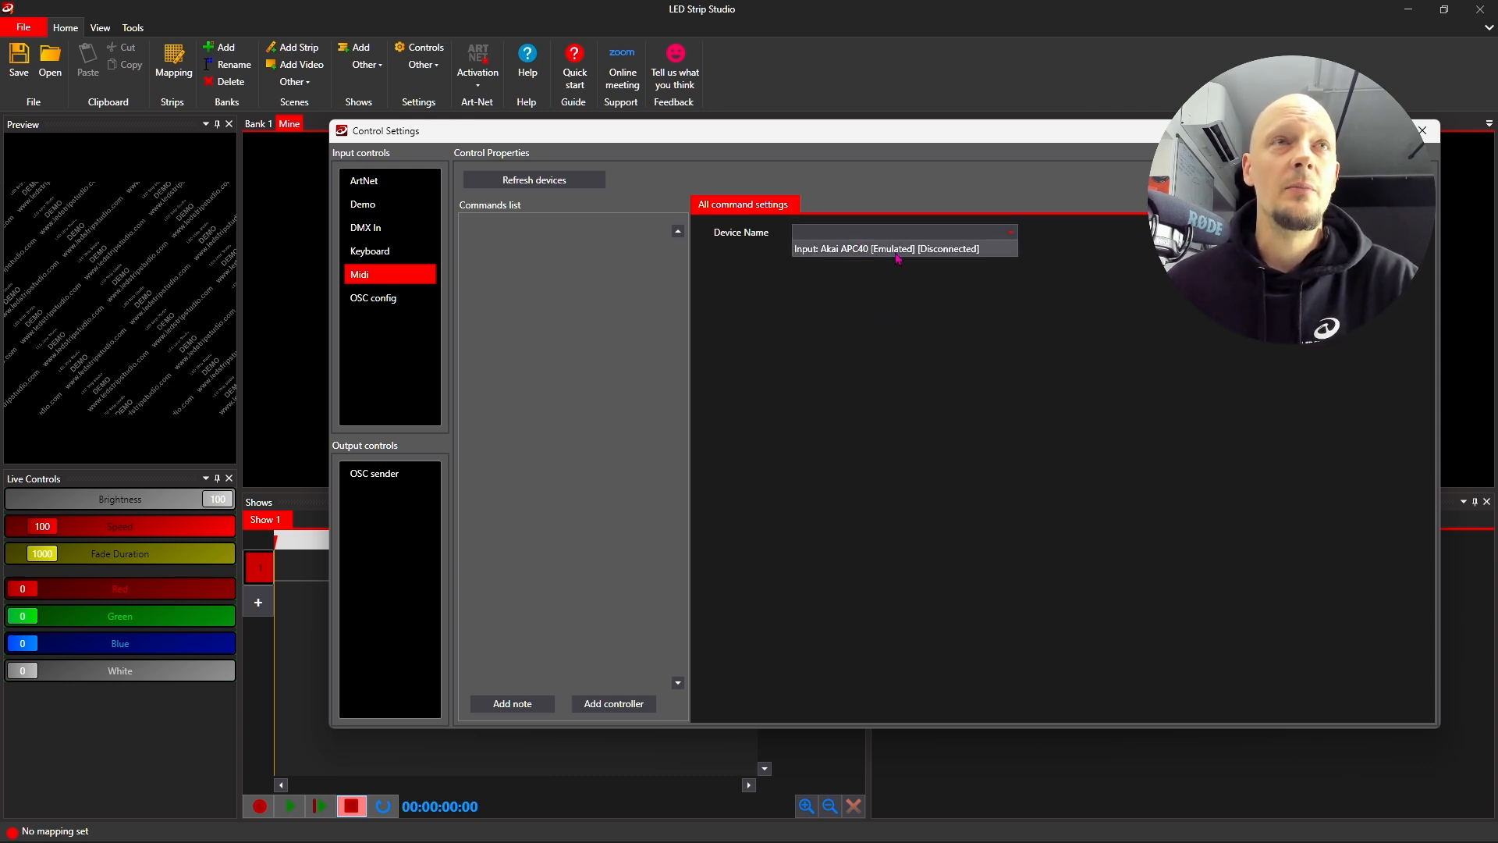
left_click(985, 274)
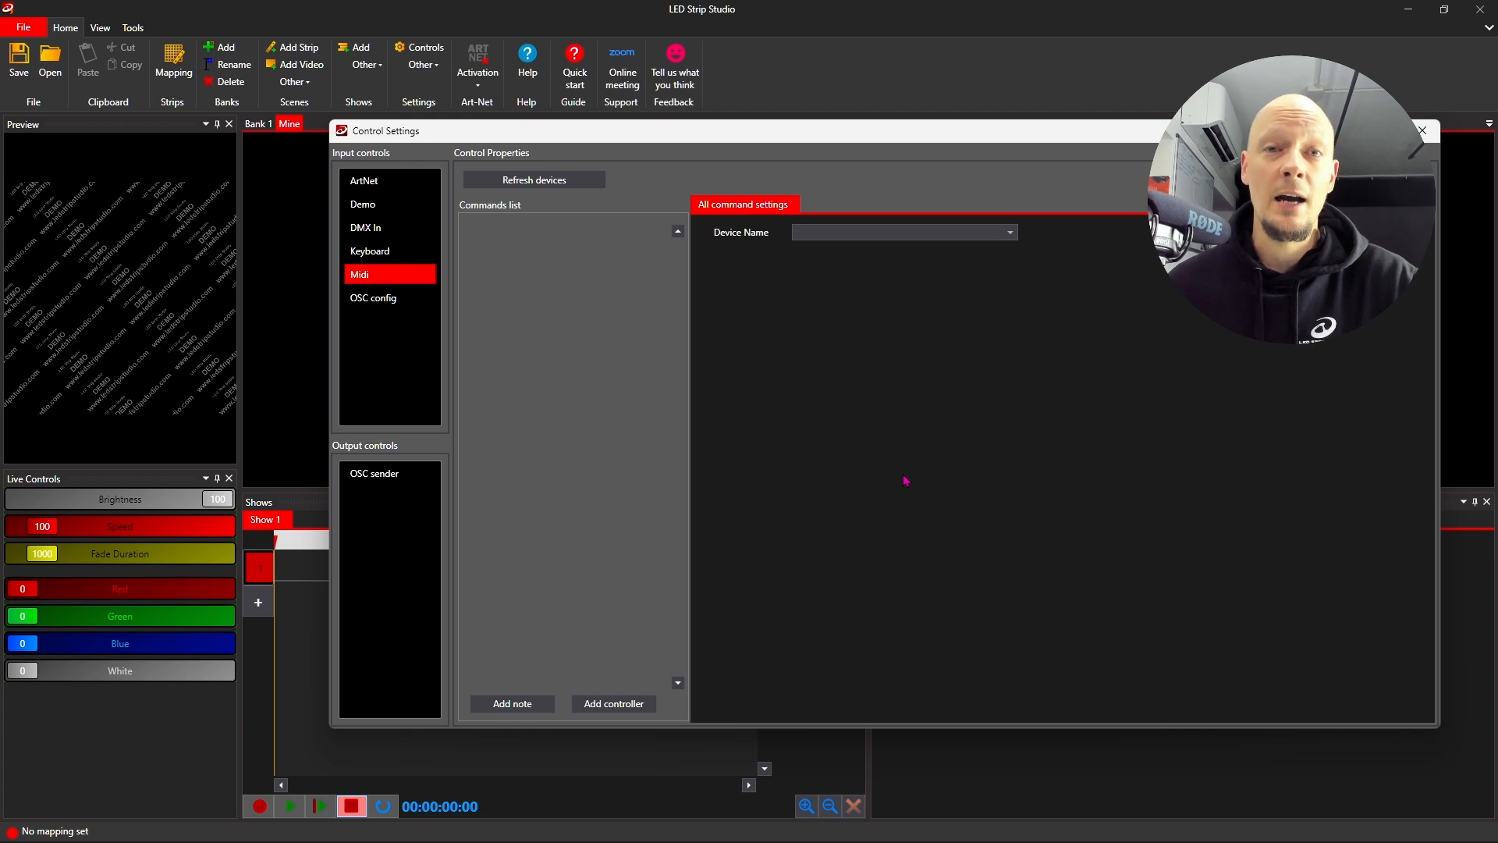
- Add a keyboard input control entry and assign L as its hotkey
left_click(391, 253)
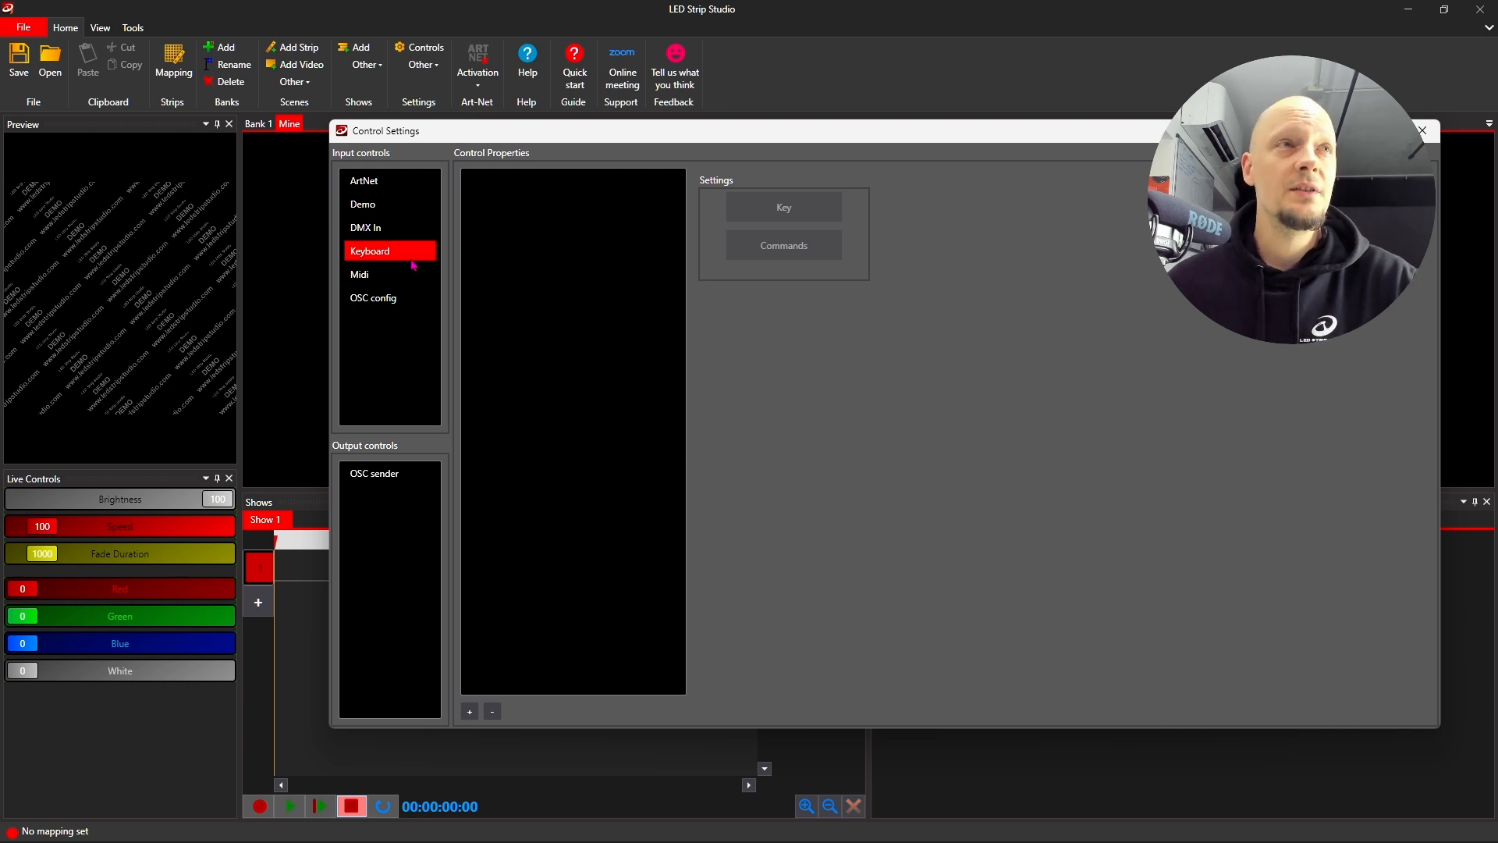
left_click(469, 711)
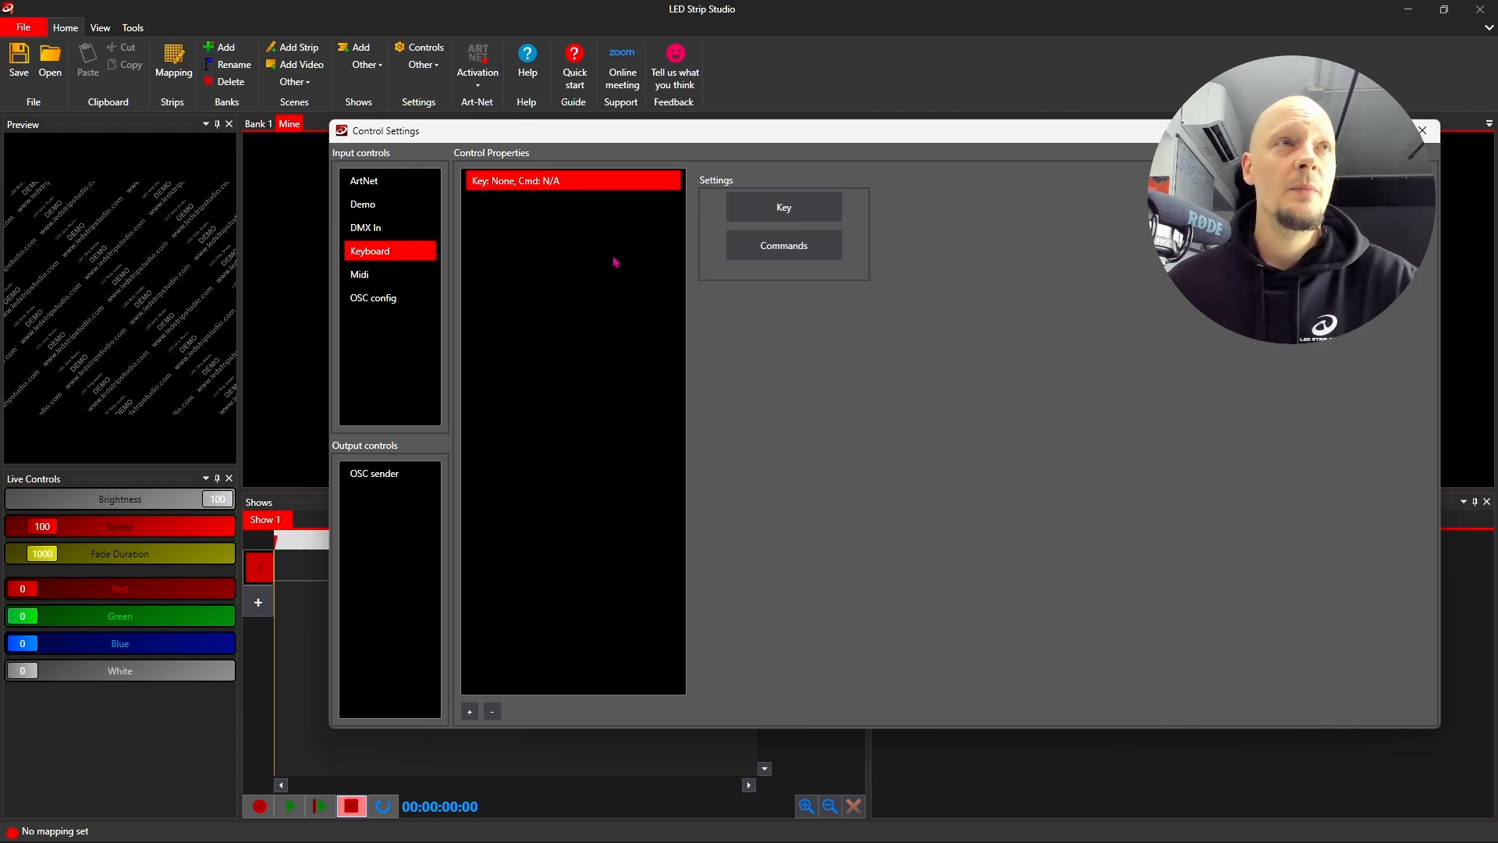
left_click(811, 208)
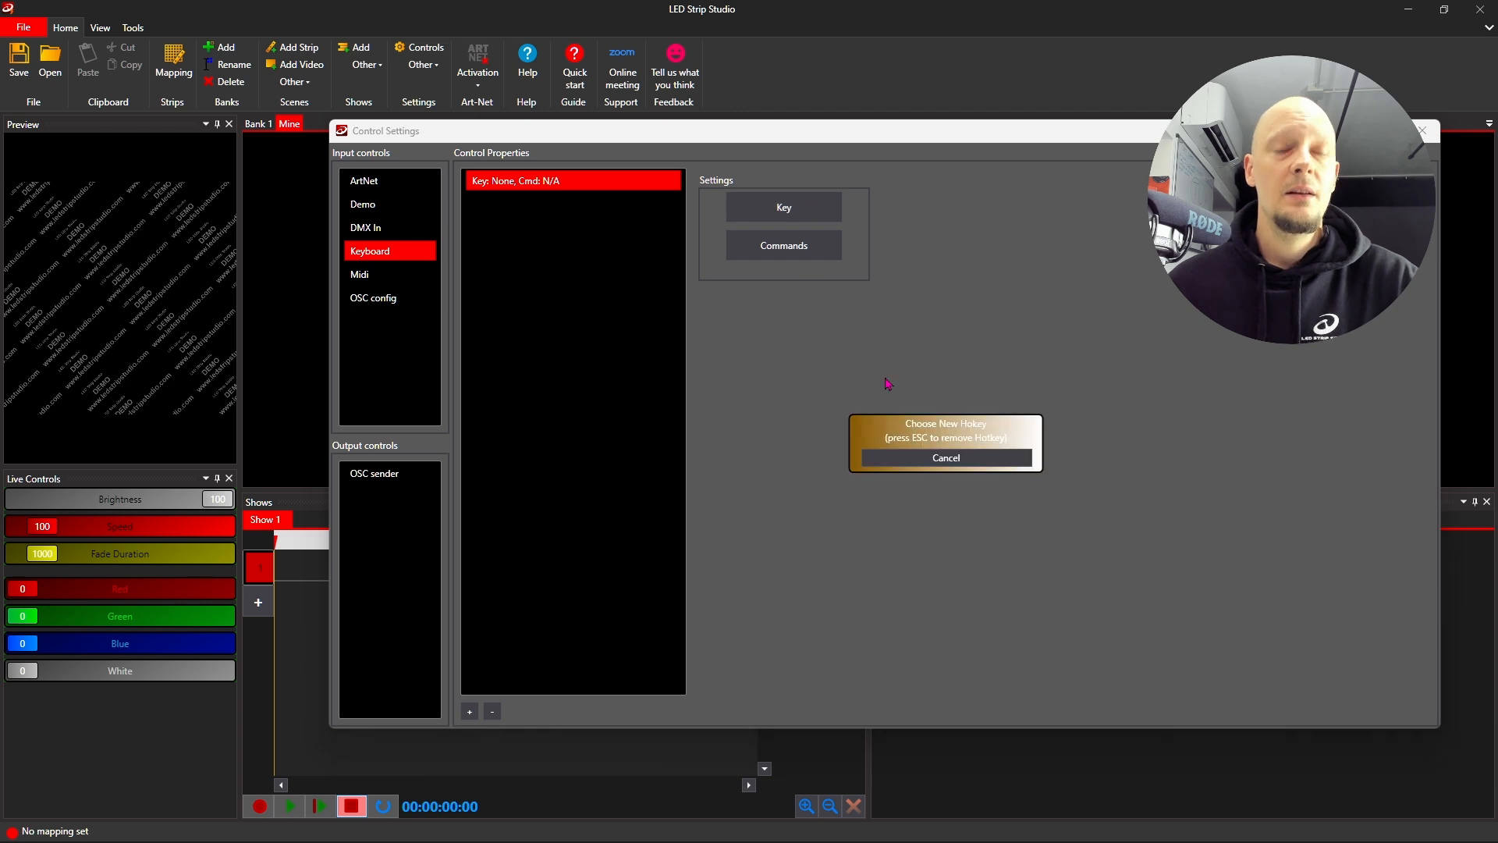
key("l")
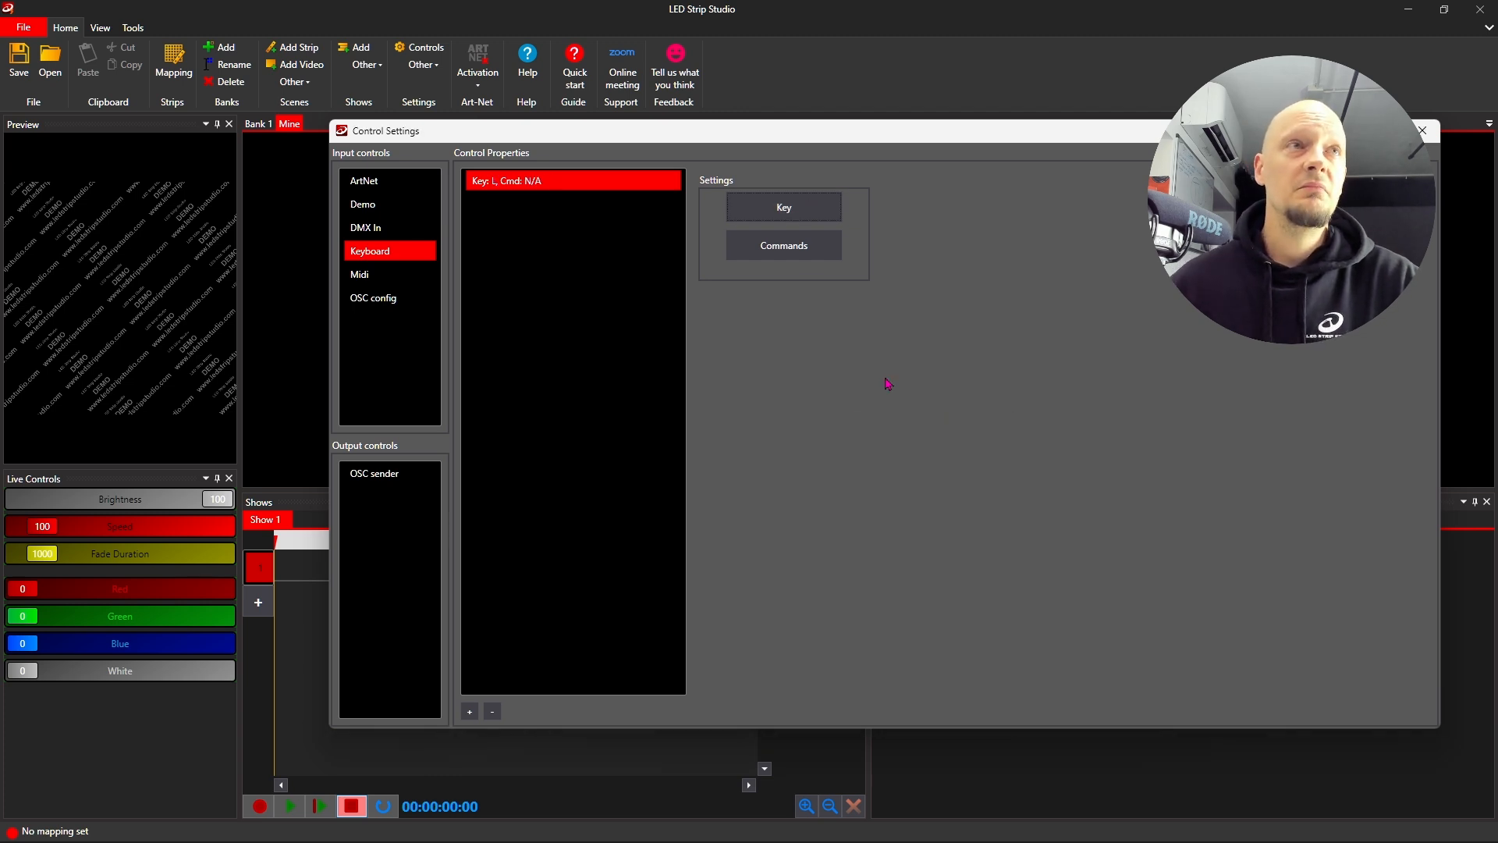
left_click(779, 212)
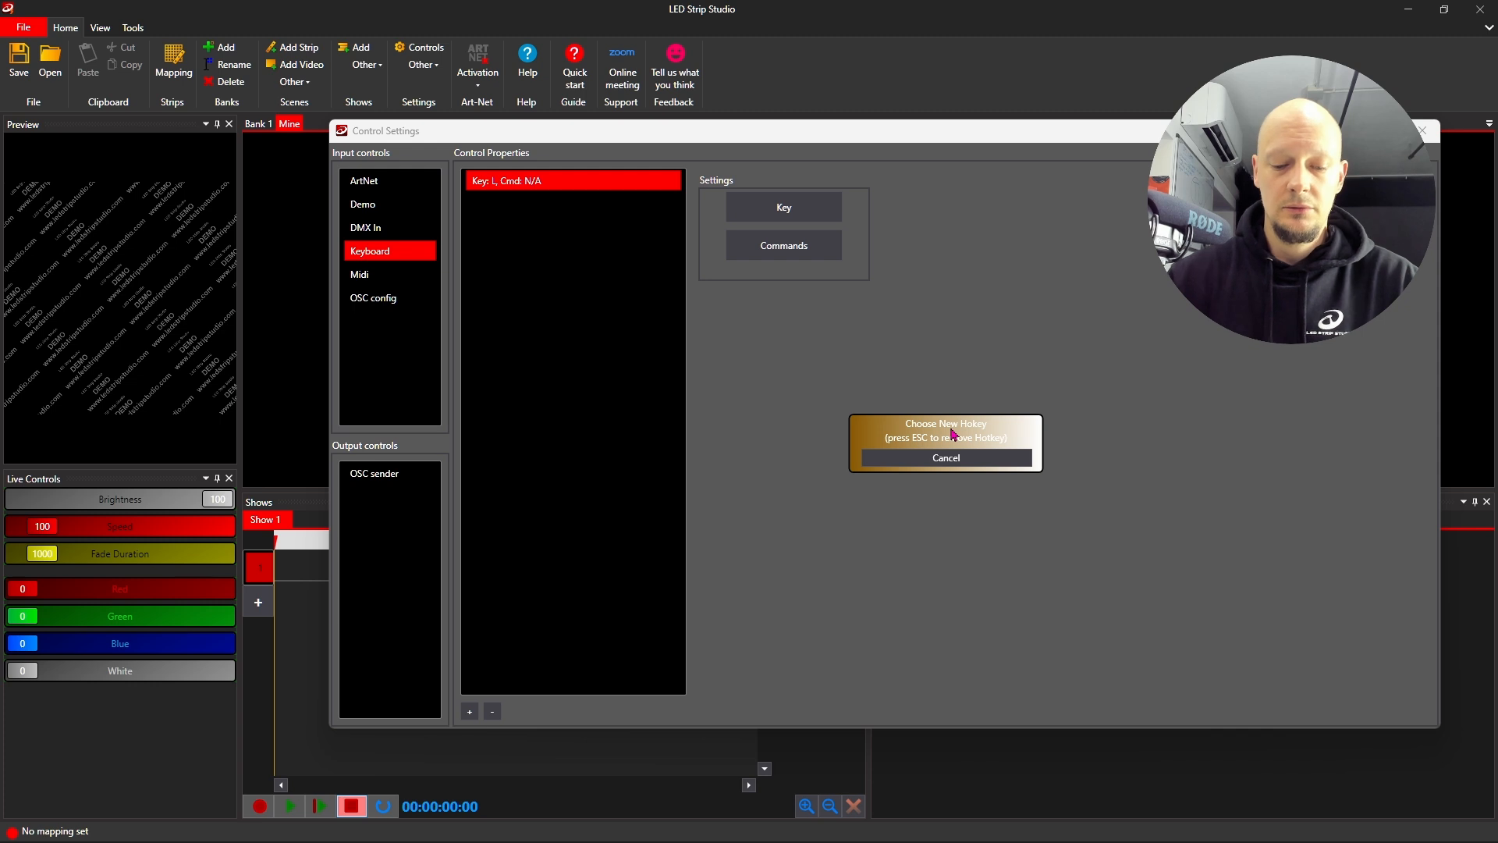
key("l")
- Give the L hotkey a Select scene command for bank 2, scene 1, and close the control settings
left_click(797, 245)
left_click_drag(380, 177, 922, 242)
left_click(730, 465)
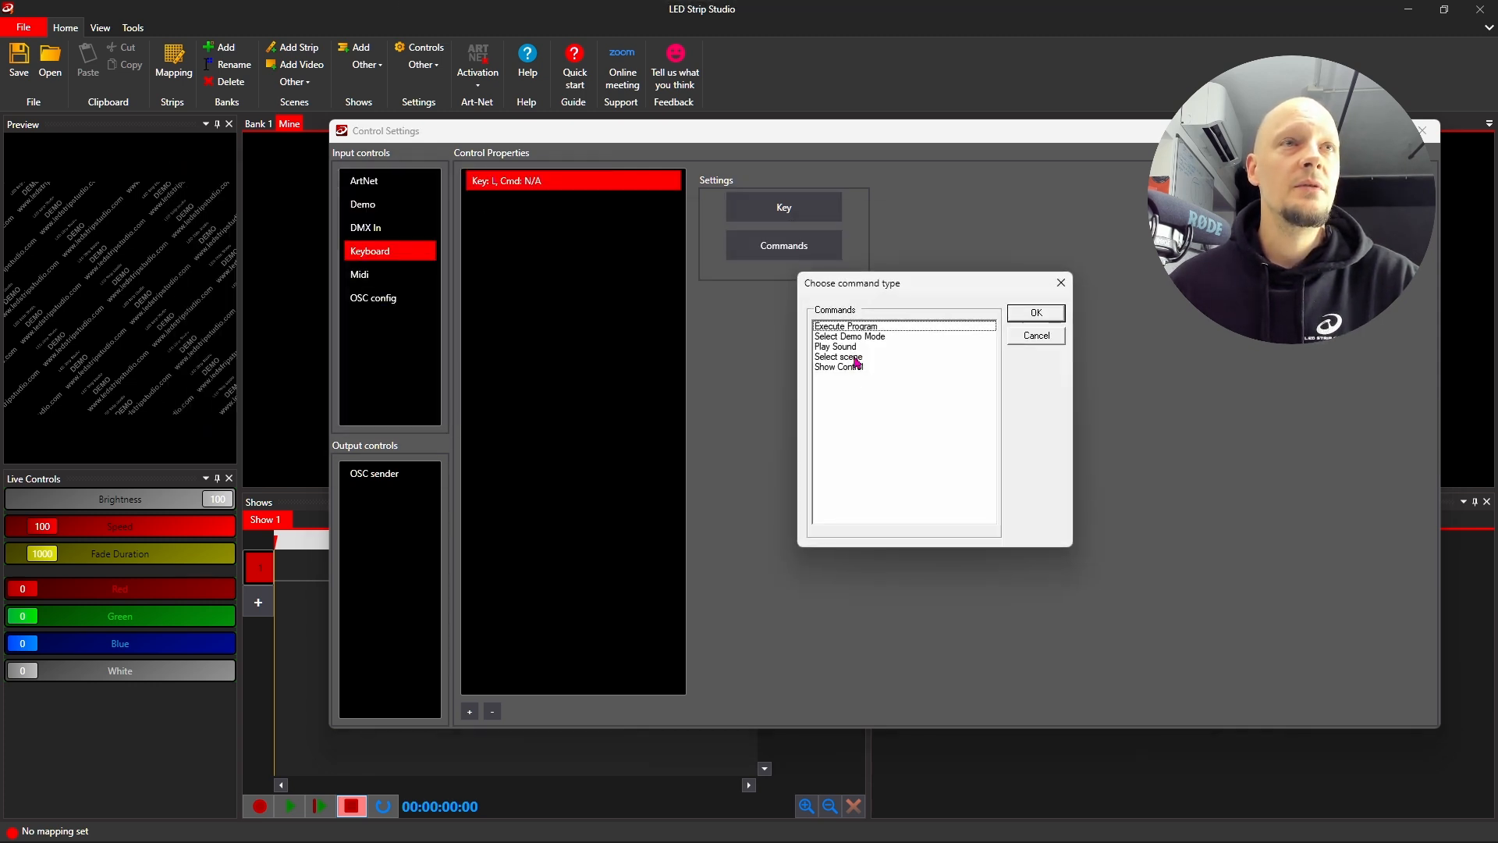
left_click(848, 357)
left_click(1036, 313)
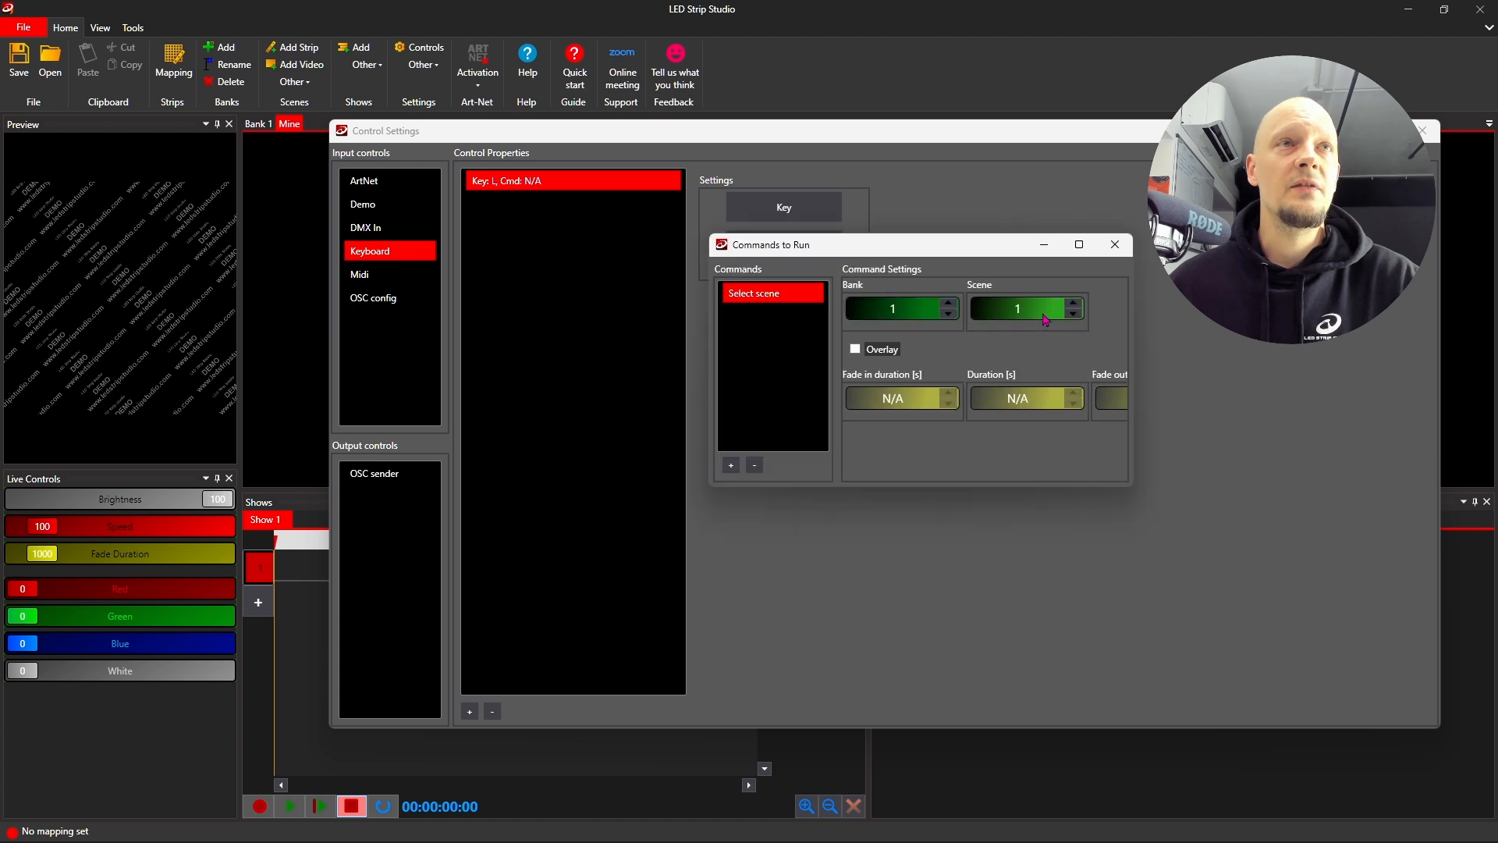
left_click(949, 306)
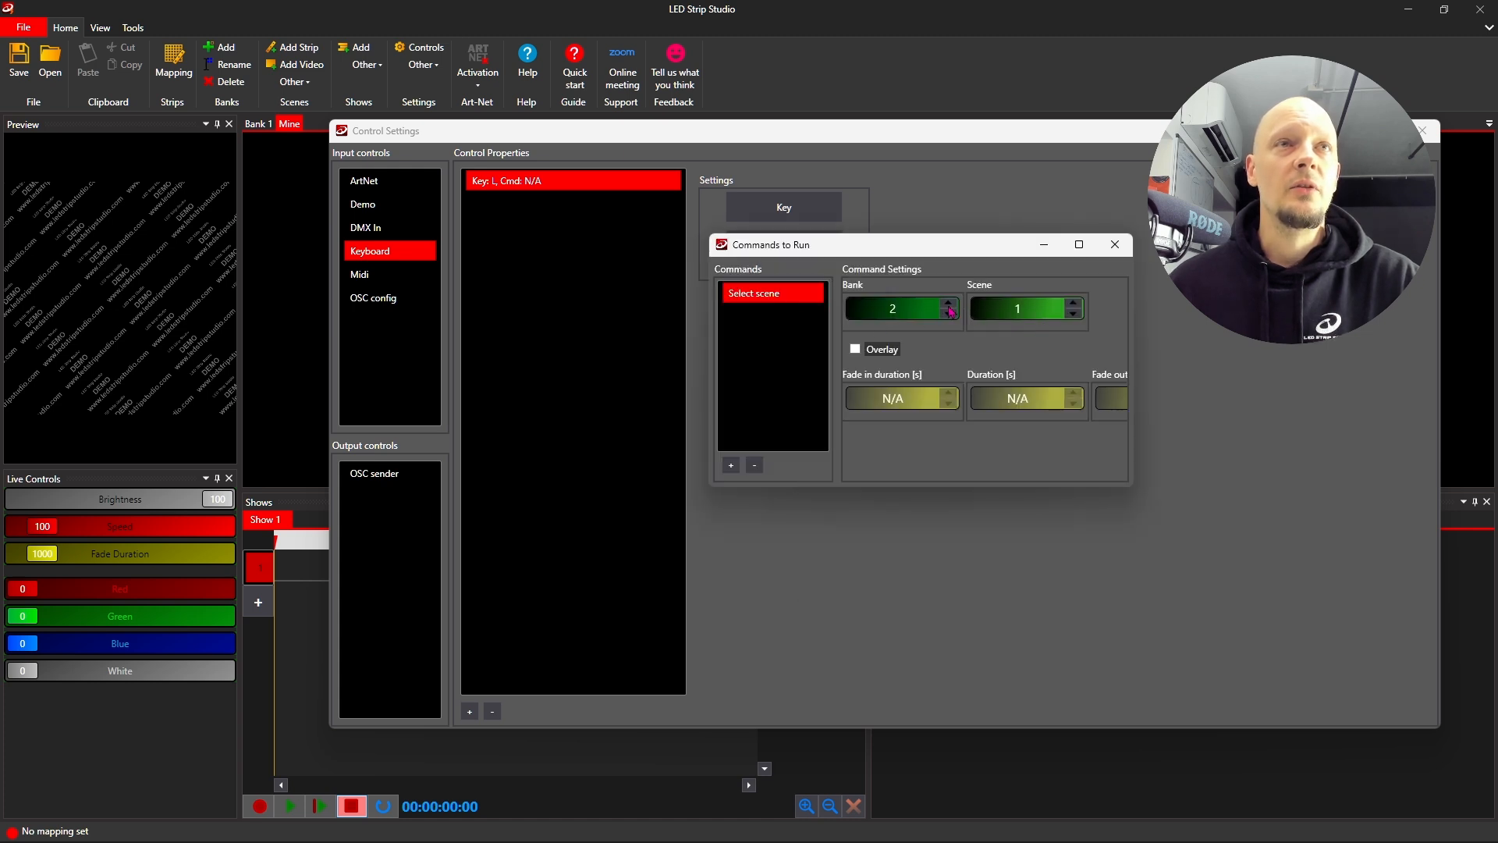
left_click(1115, 244)
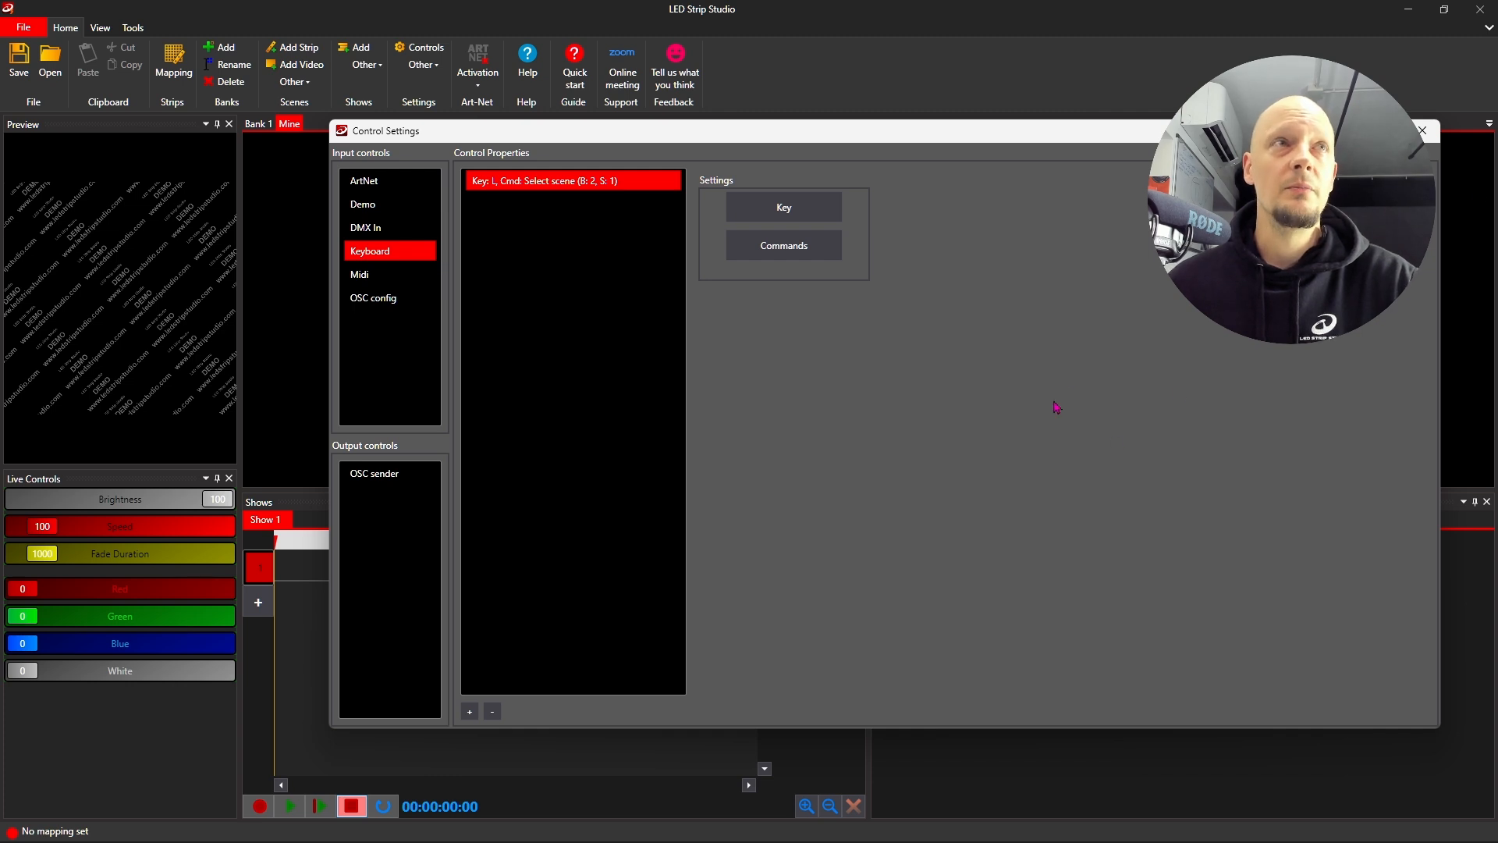
left_click(1424, 138)
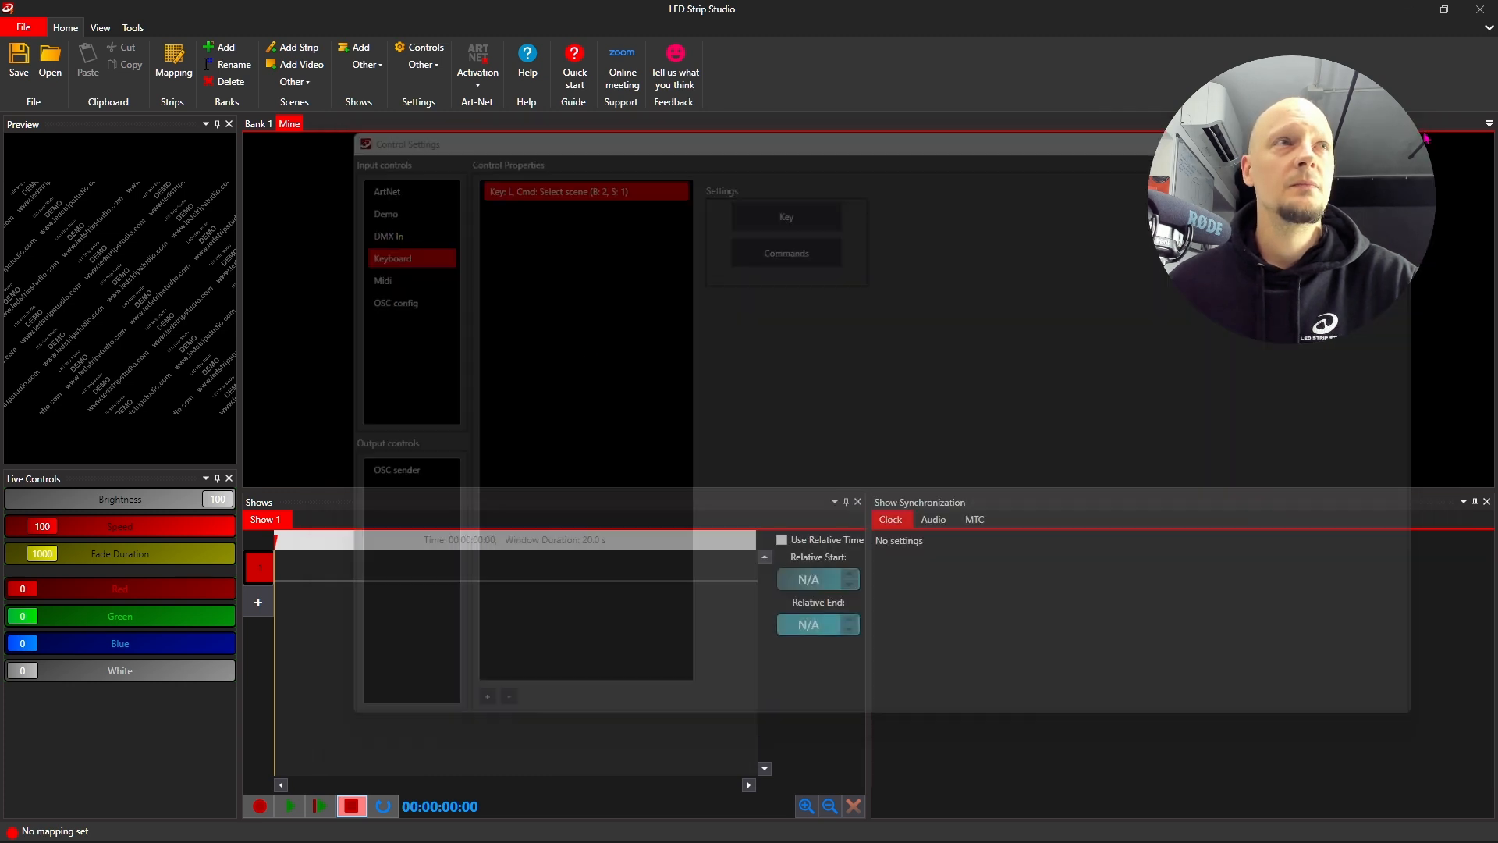
- Open the workspace settings to view the scene size options and close them without changes
left_click(433, 74)
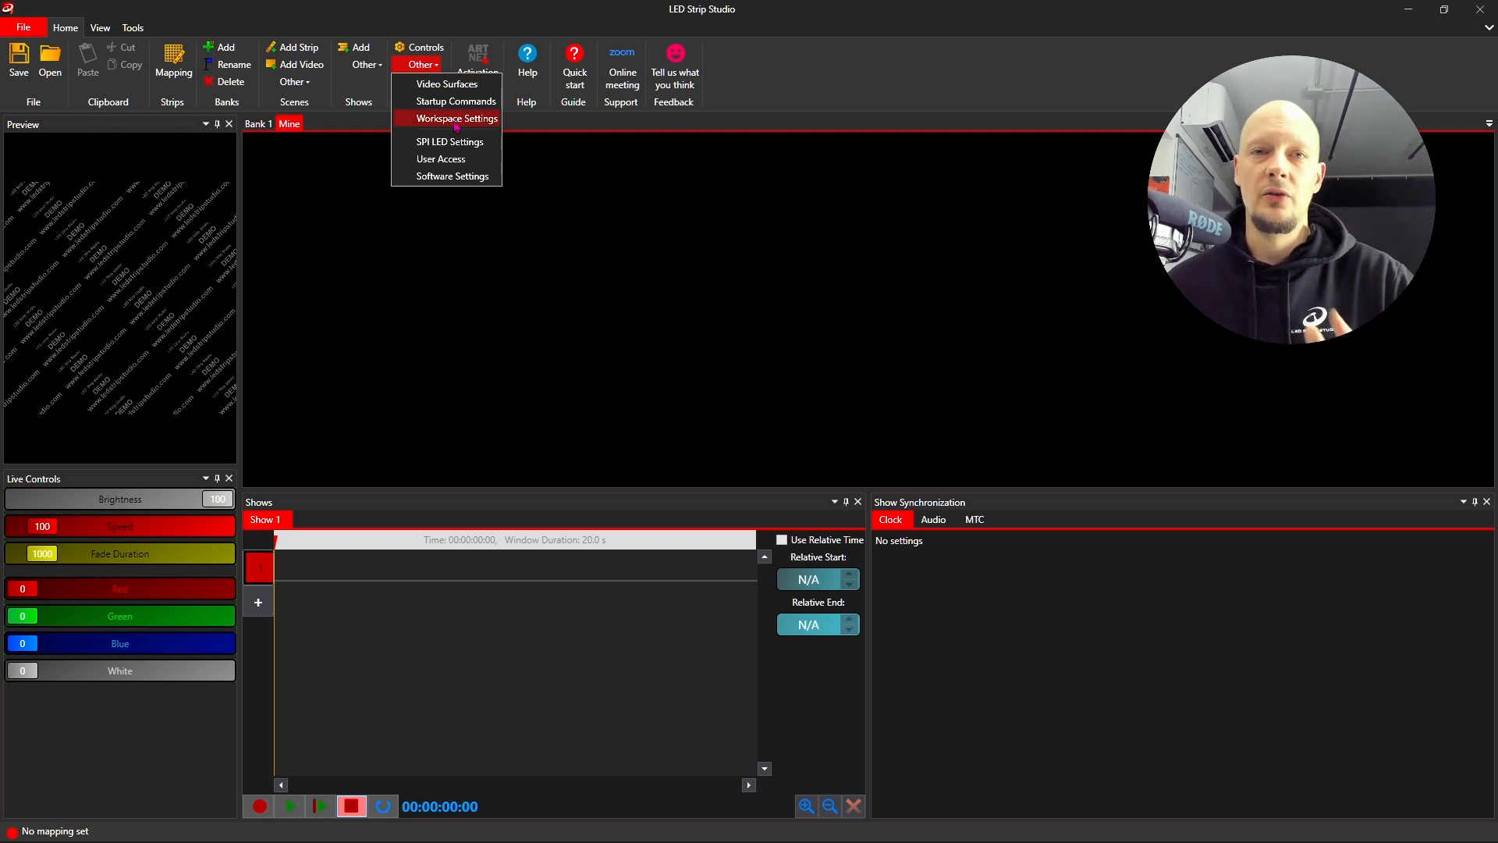
left_click(458, 121)
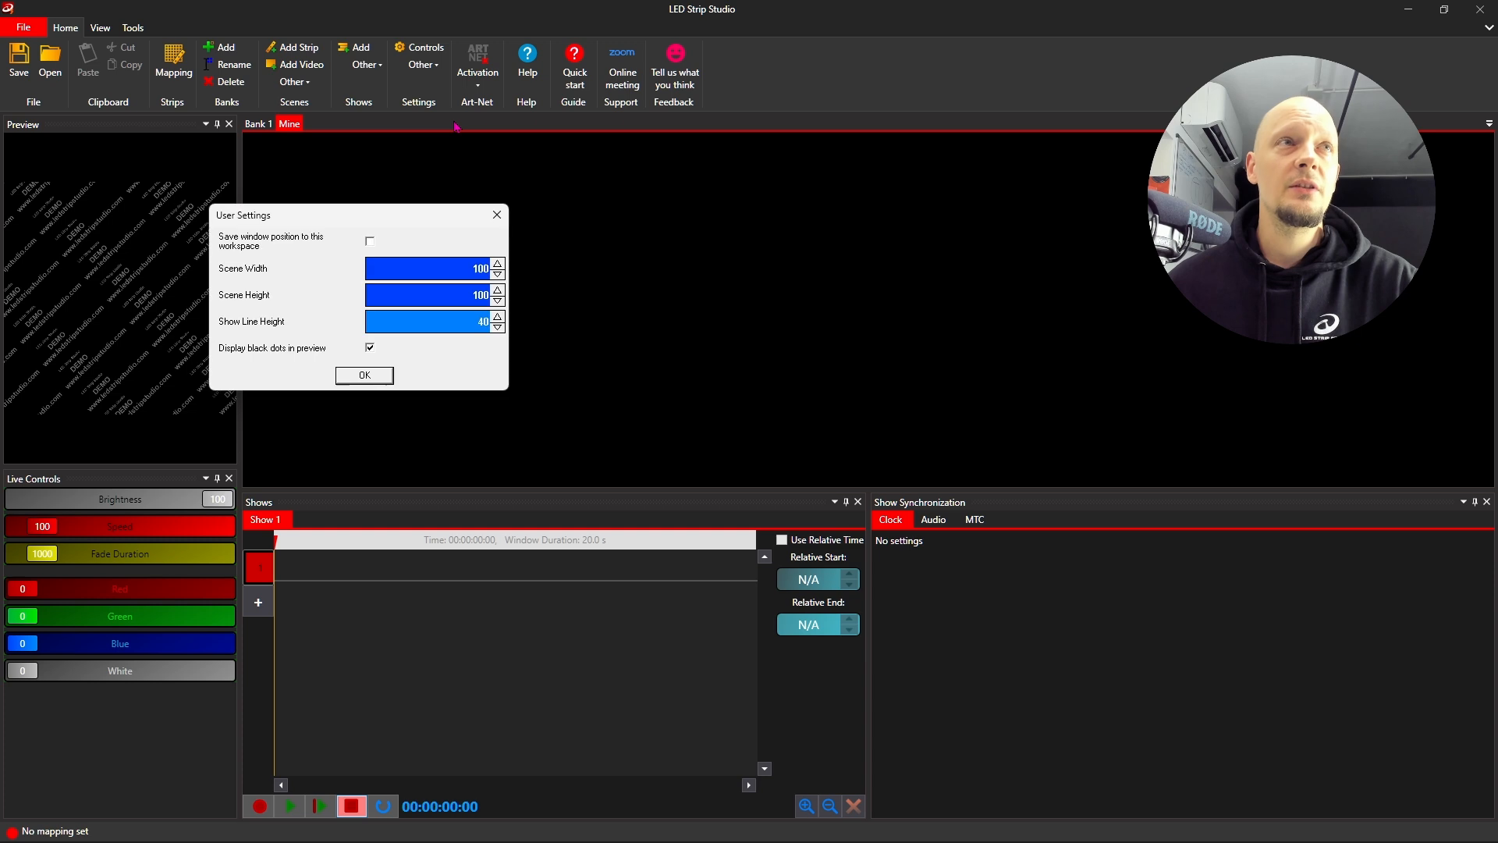
left_click_drag(422, 222, 776, 200)
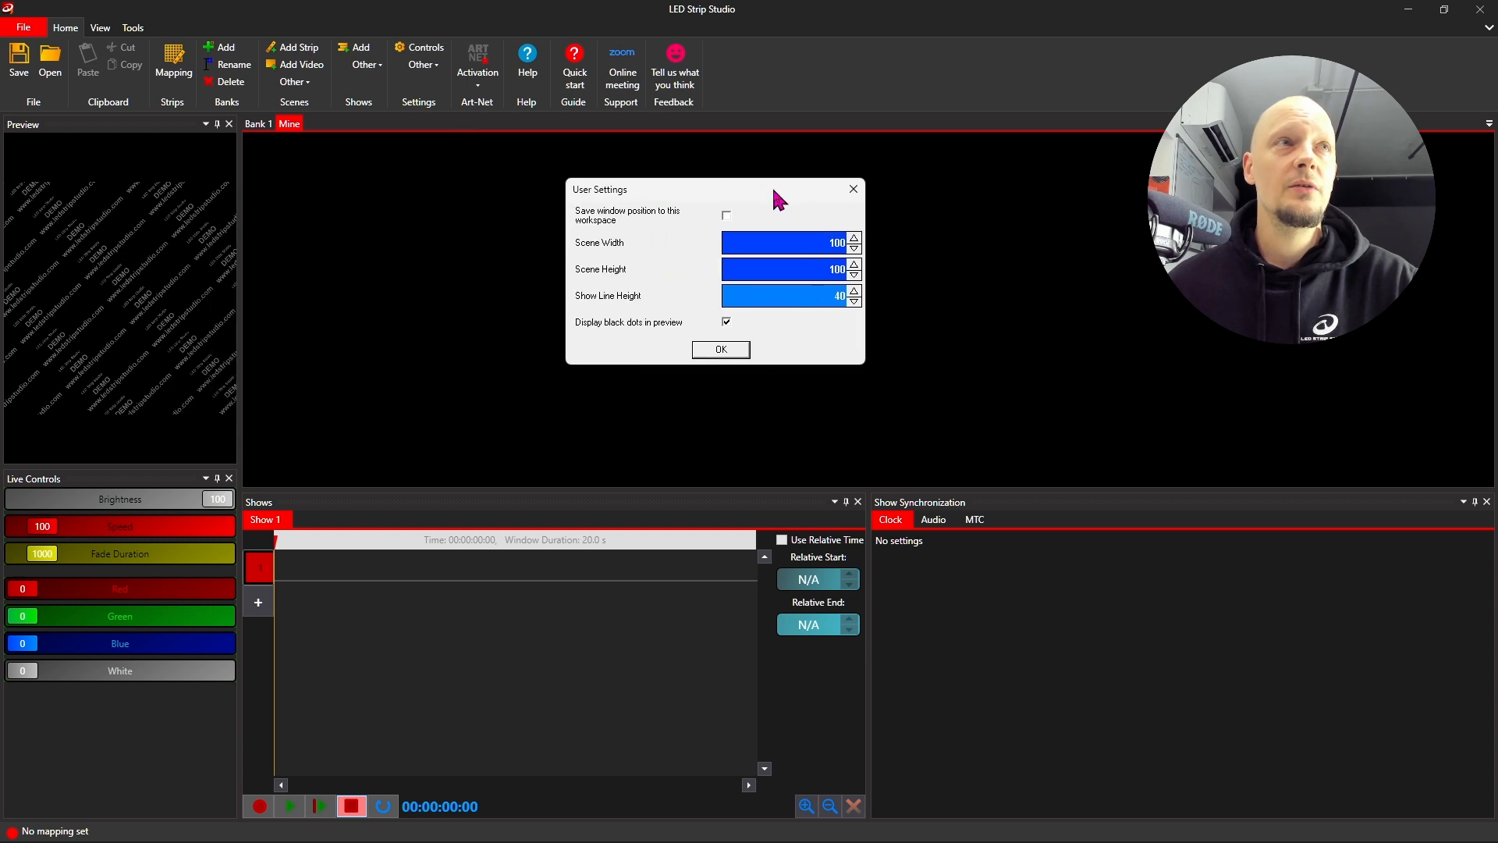
left_click(854, 189)
- Show the scenes in Bank 1 and set the workspace's scene width and scene height to 200 each
left_click(274, 187)
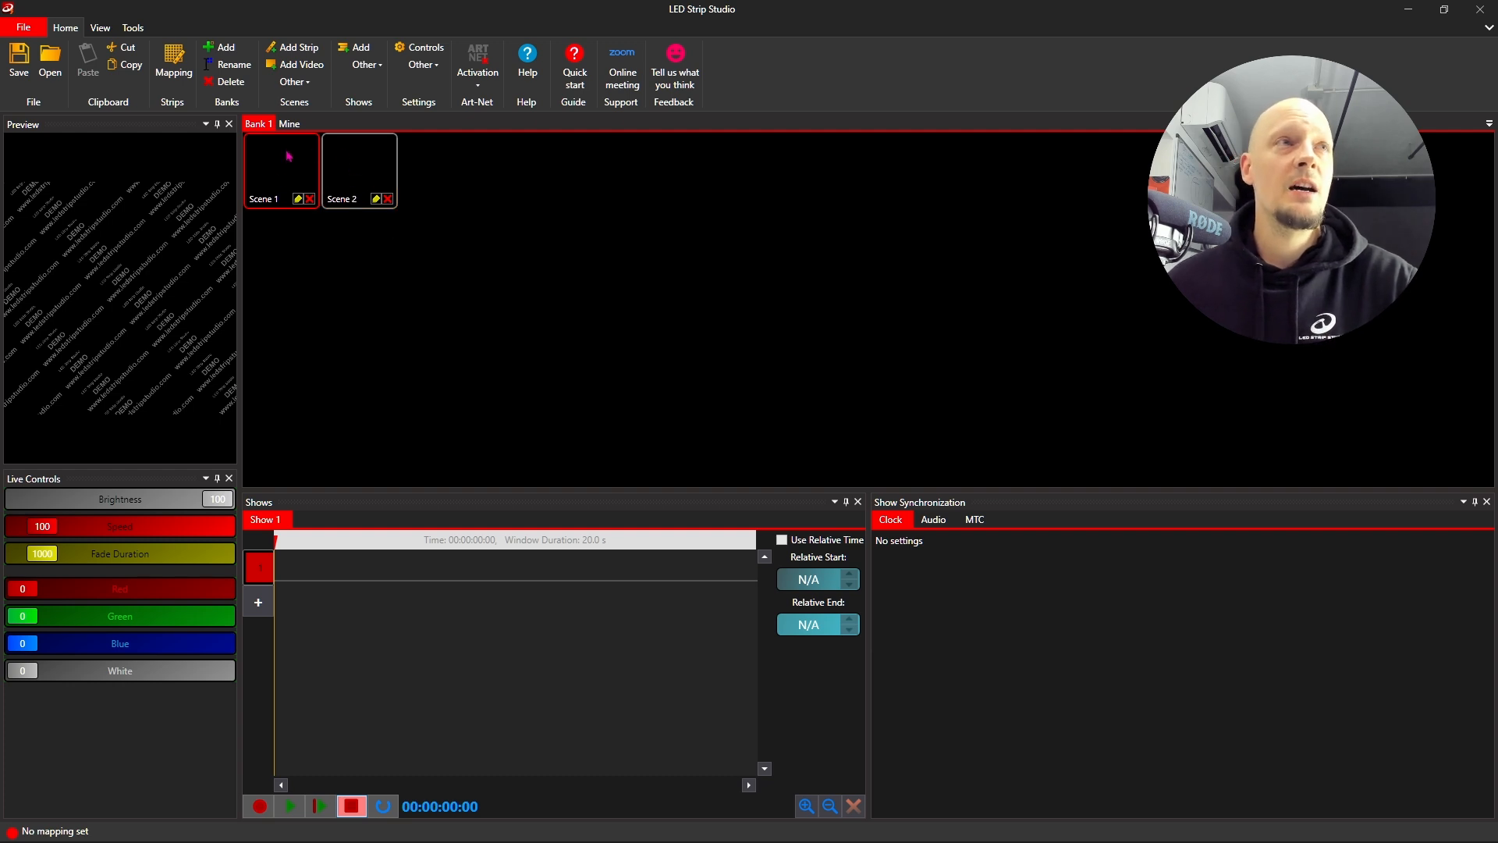
left_click(422, 66)
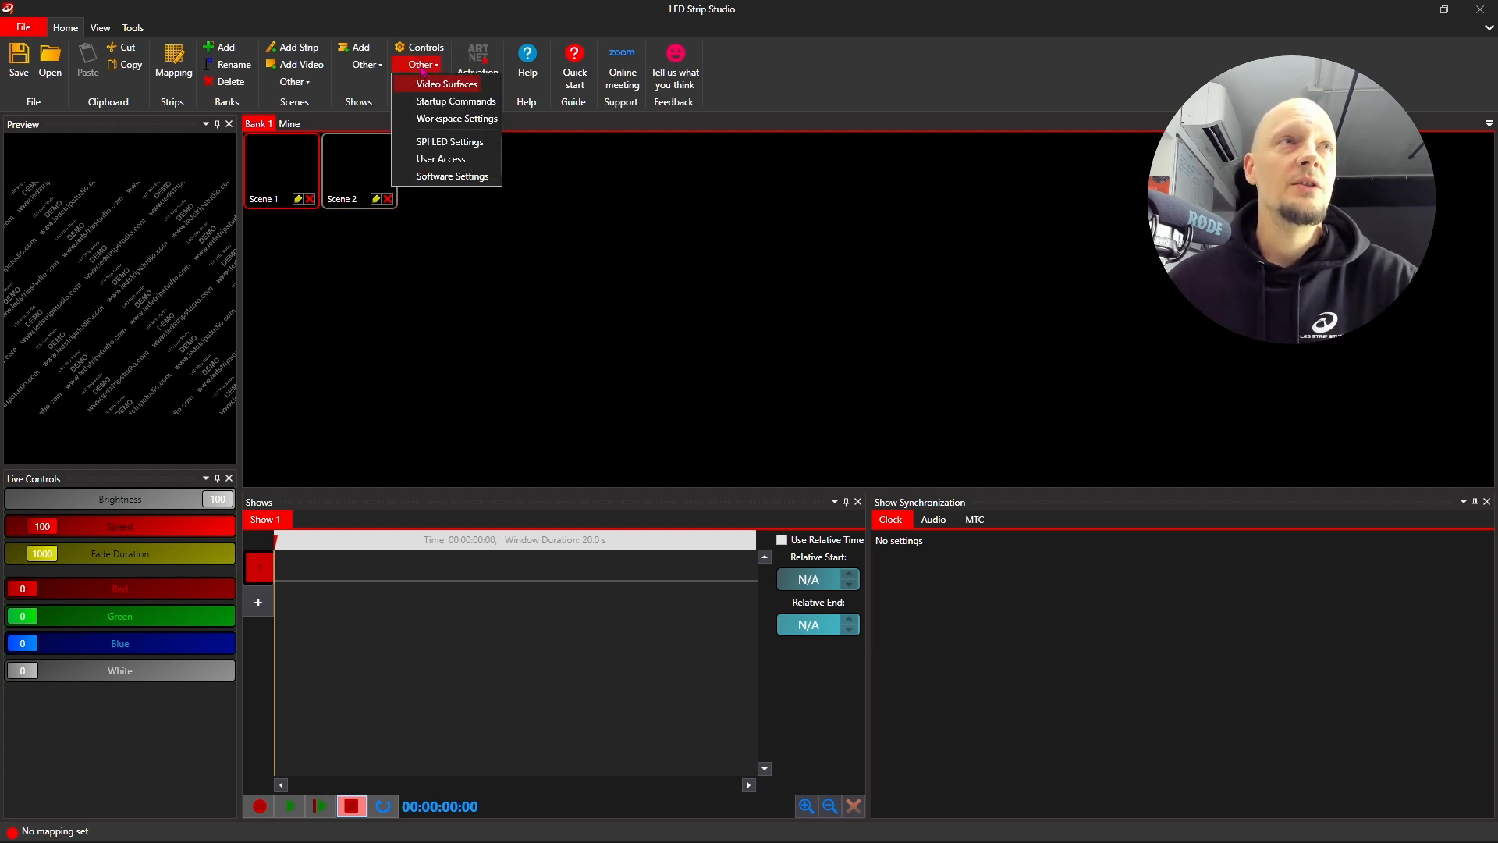
left_click(457, 118)
double_click(945, 217)
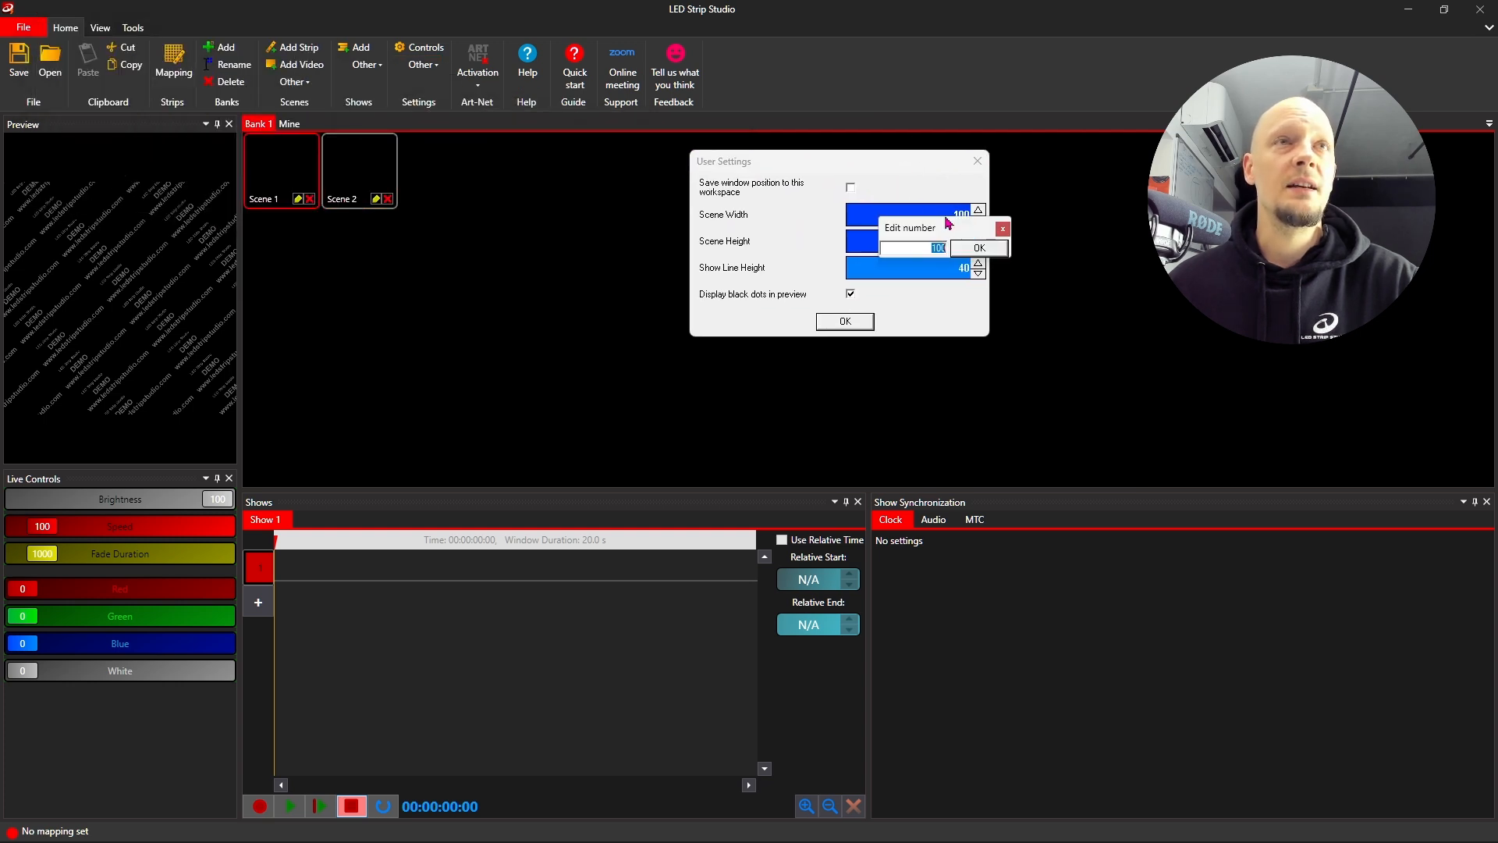
type("200")
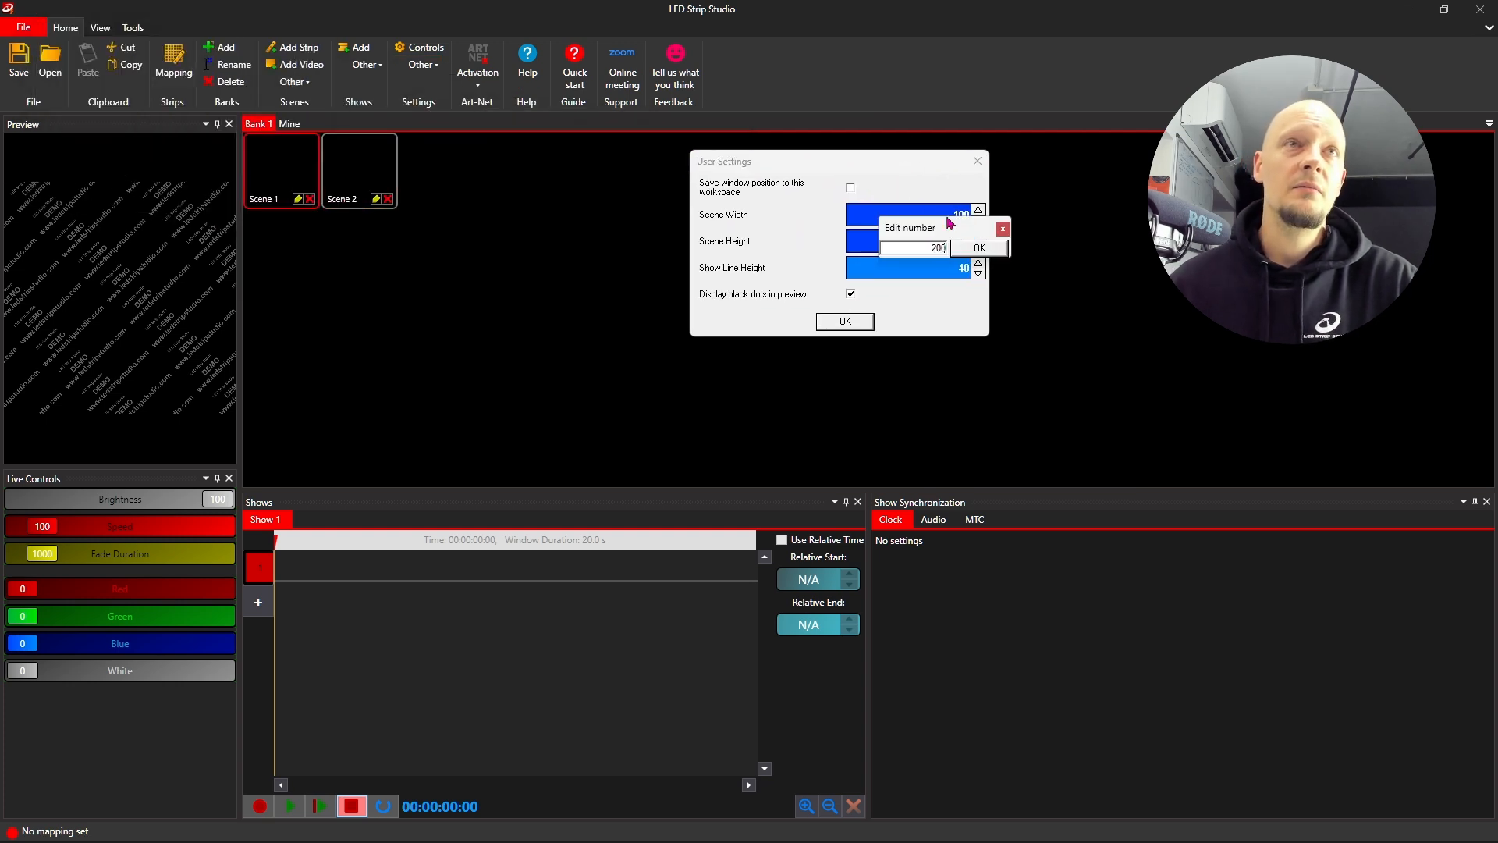
left_click(980, 250)
double_click(961, 241)
type("200")
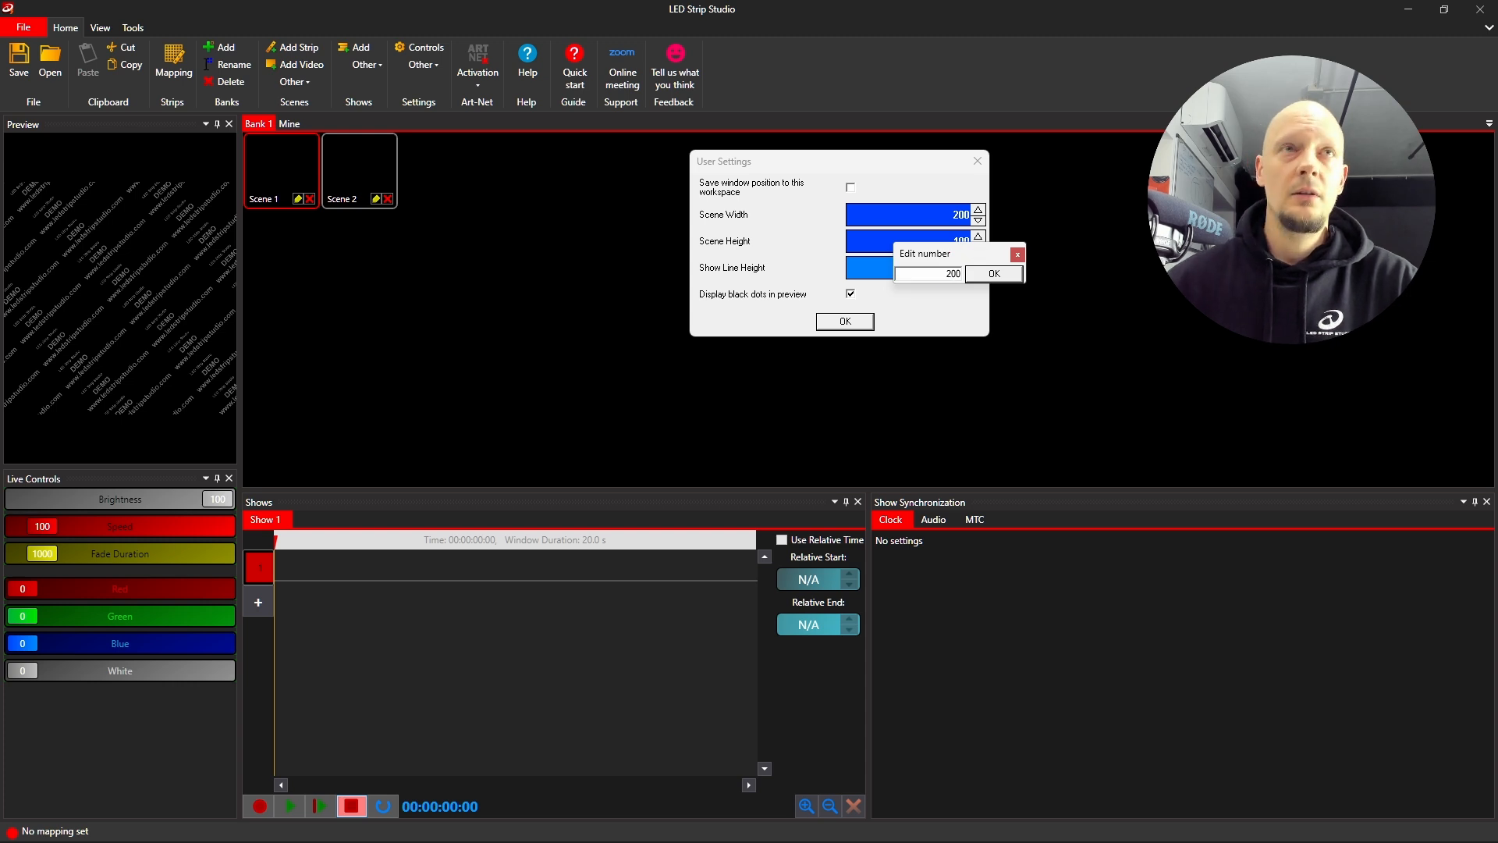
key("Return")
left_click(867, 326)
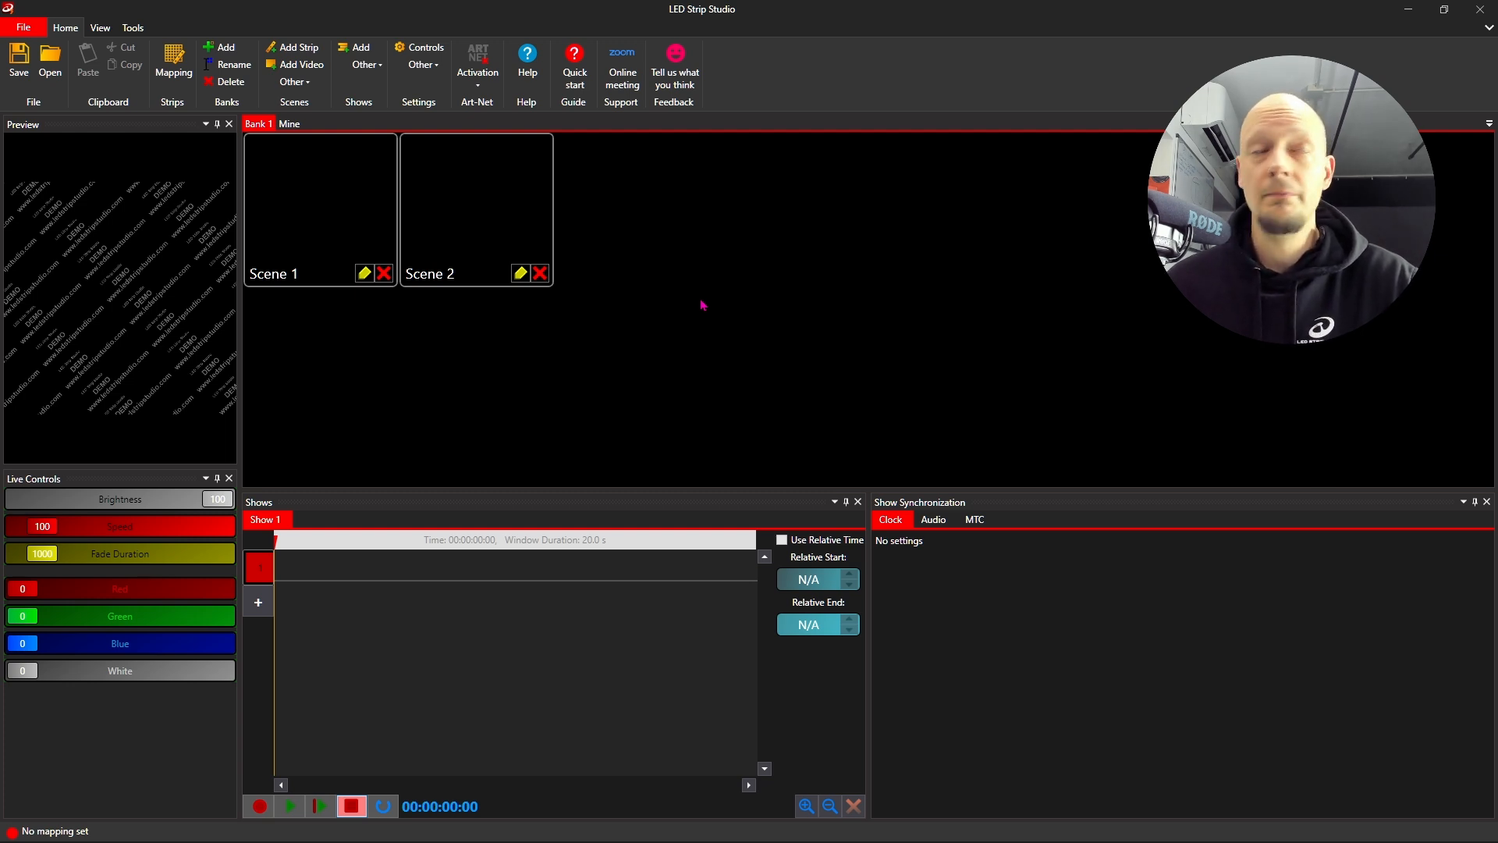
left_click(429, 69)
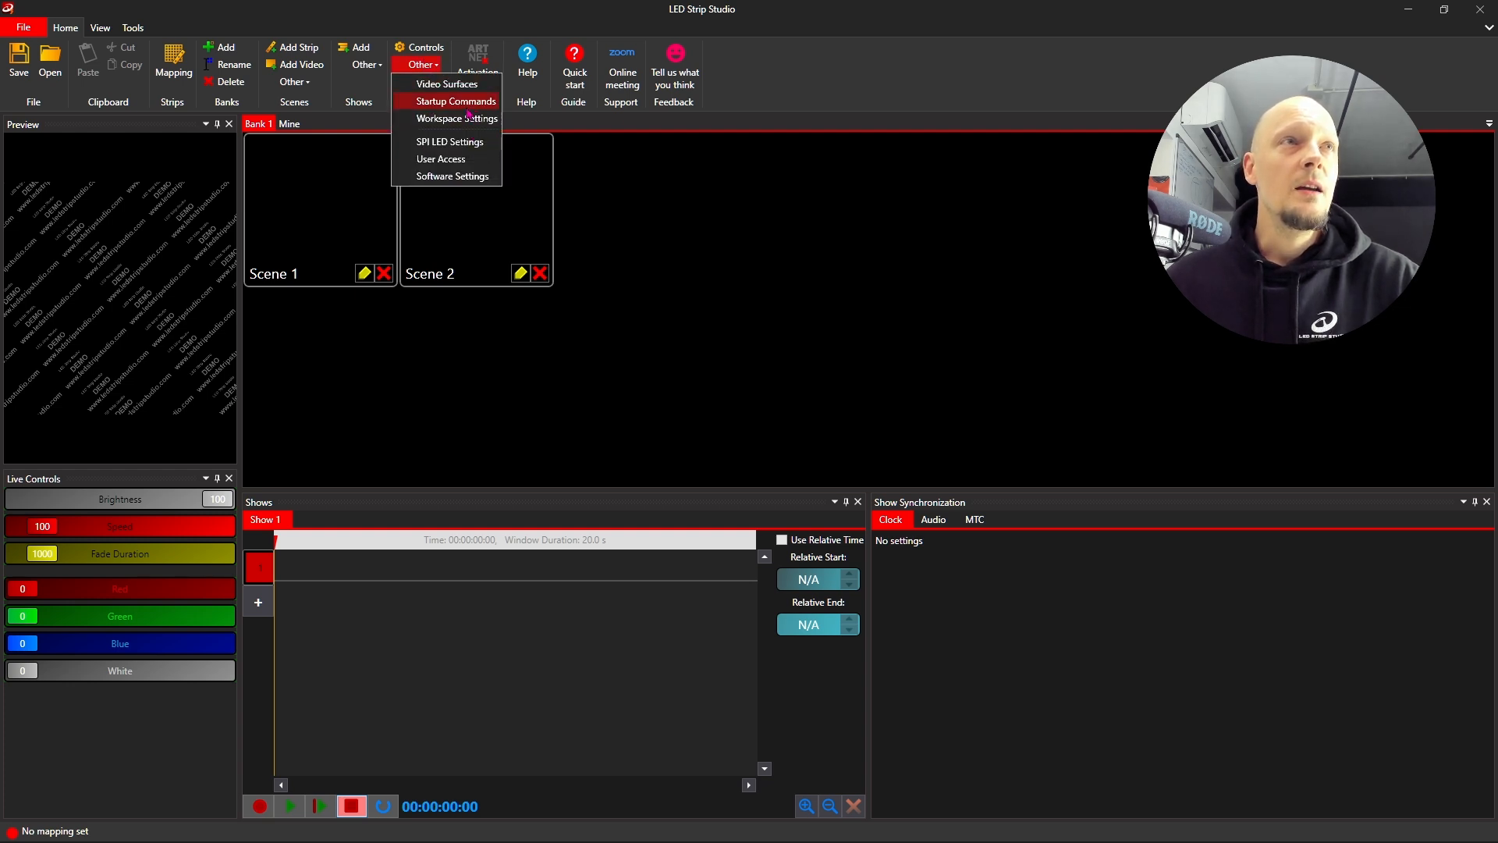
left_click(490, 24)
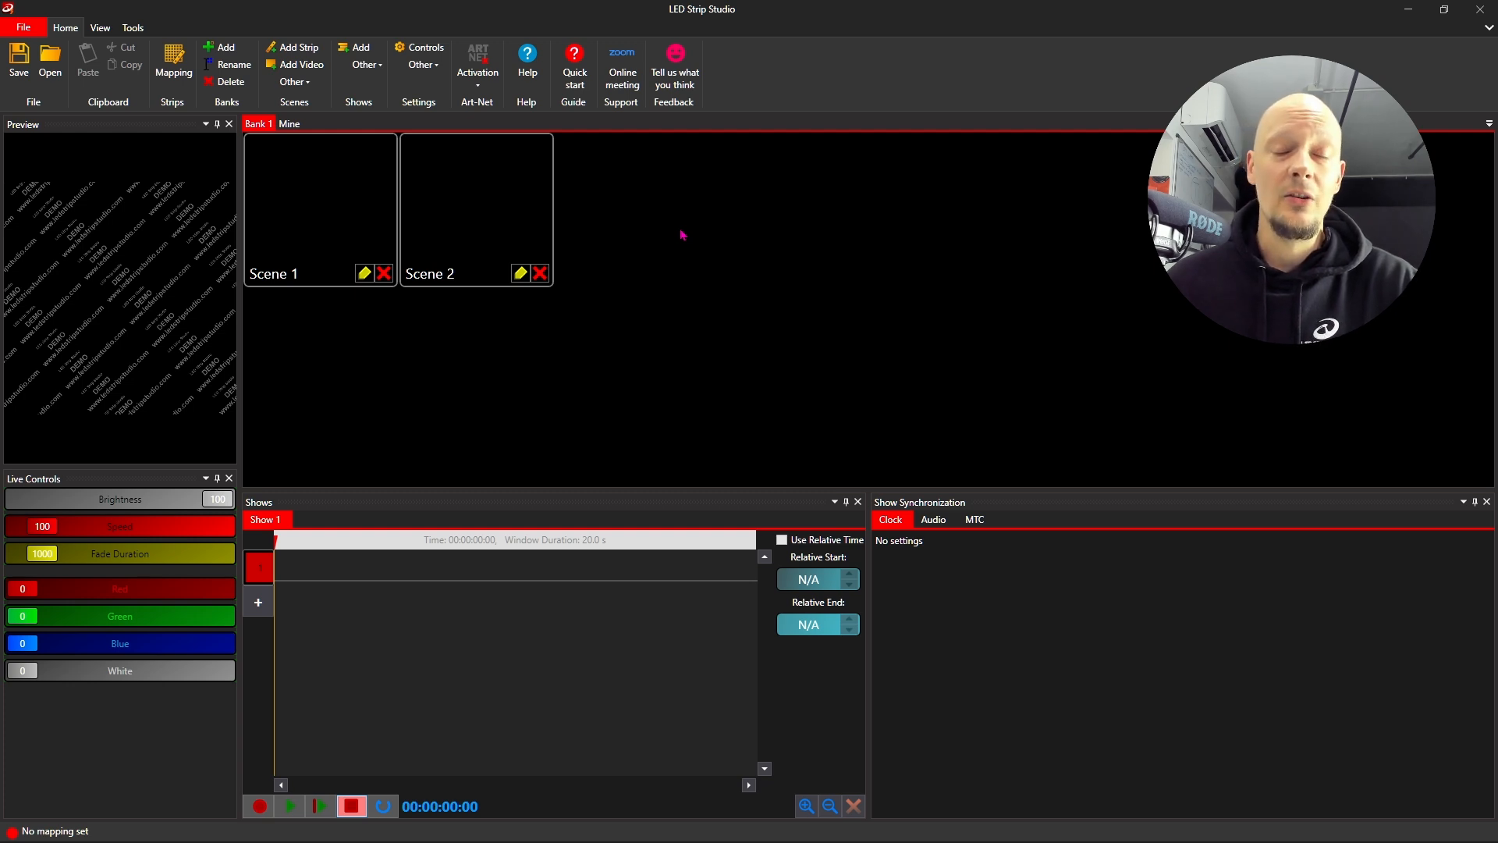
- Open the built-in help manual, look through its search and contents pages, and close it
left_click(524, 71)
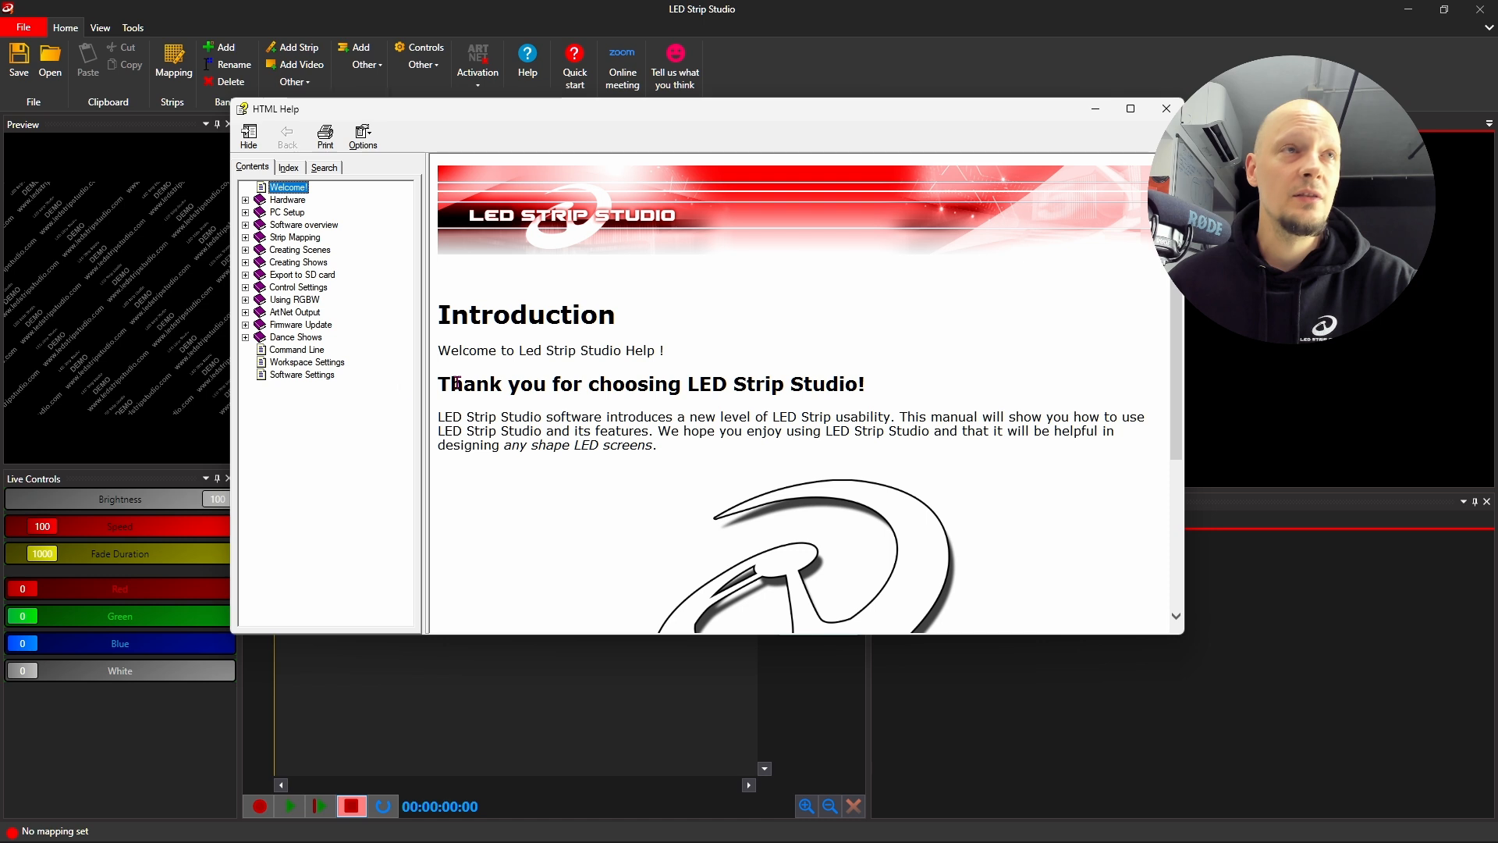
left_click(320, 168)
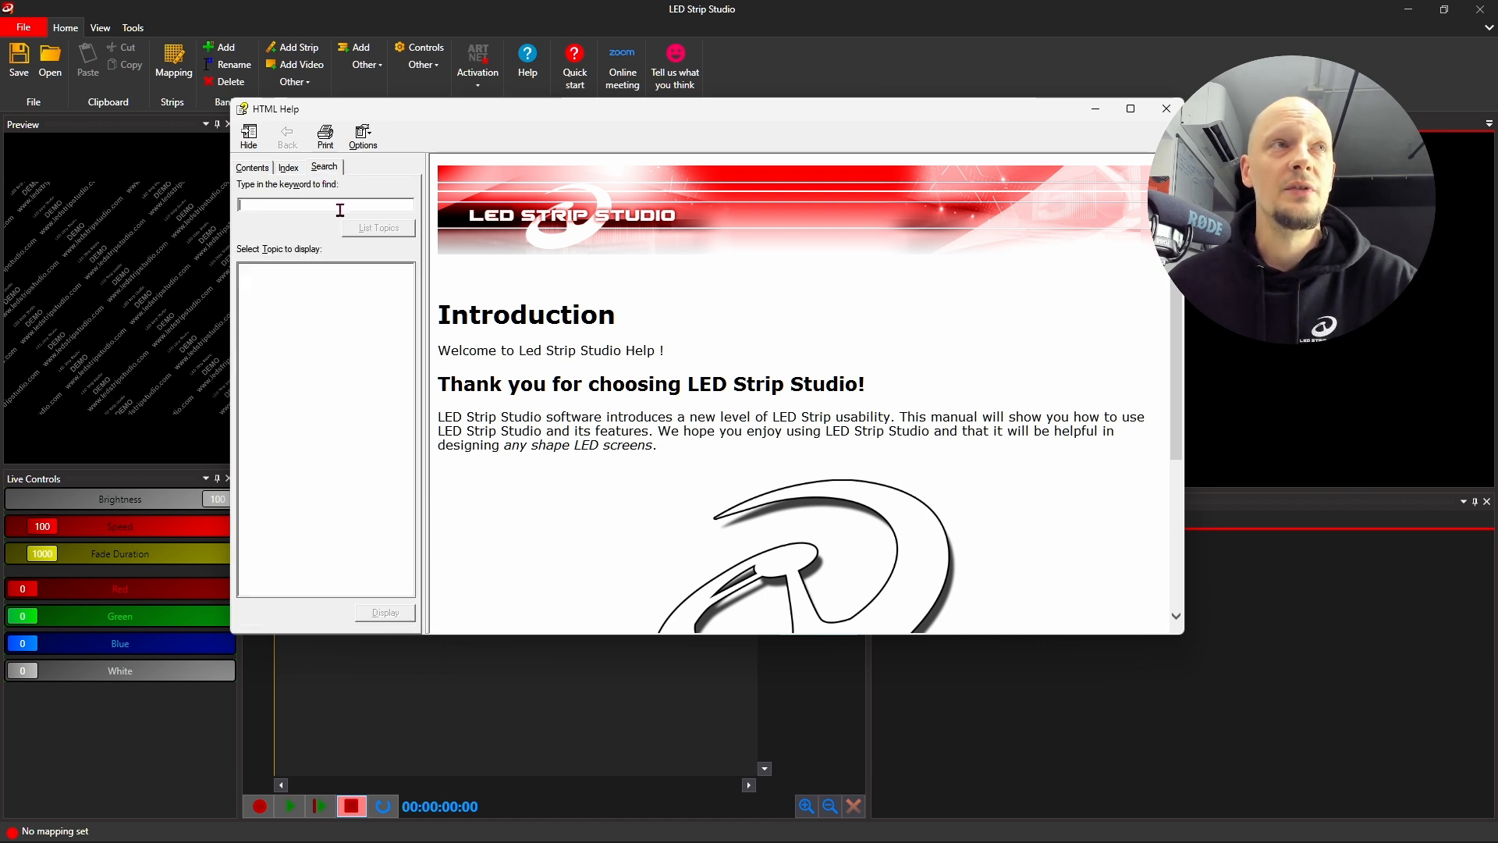
left_click(261, 169)
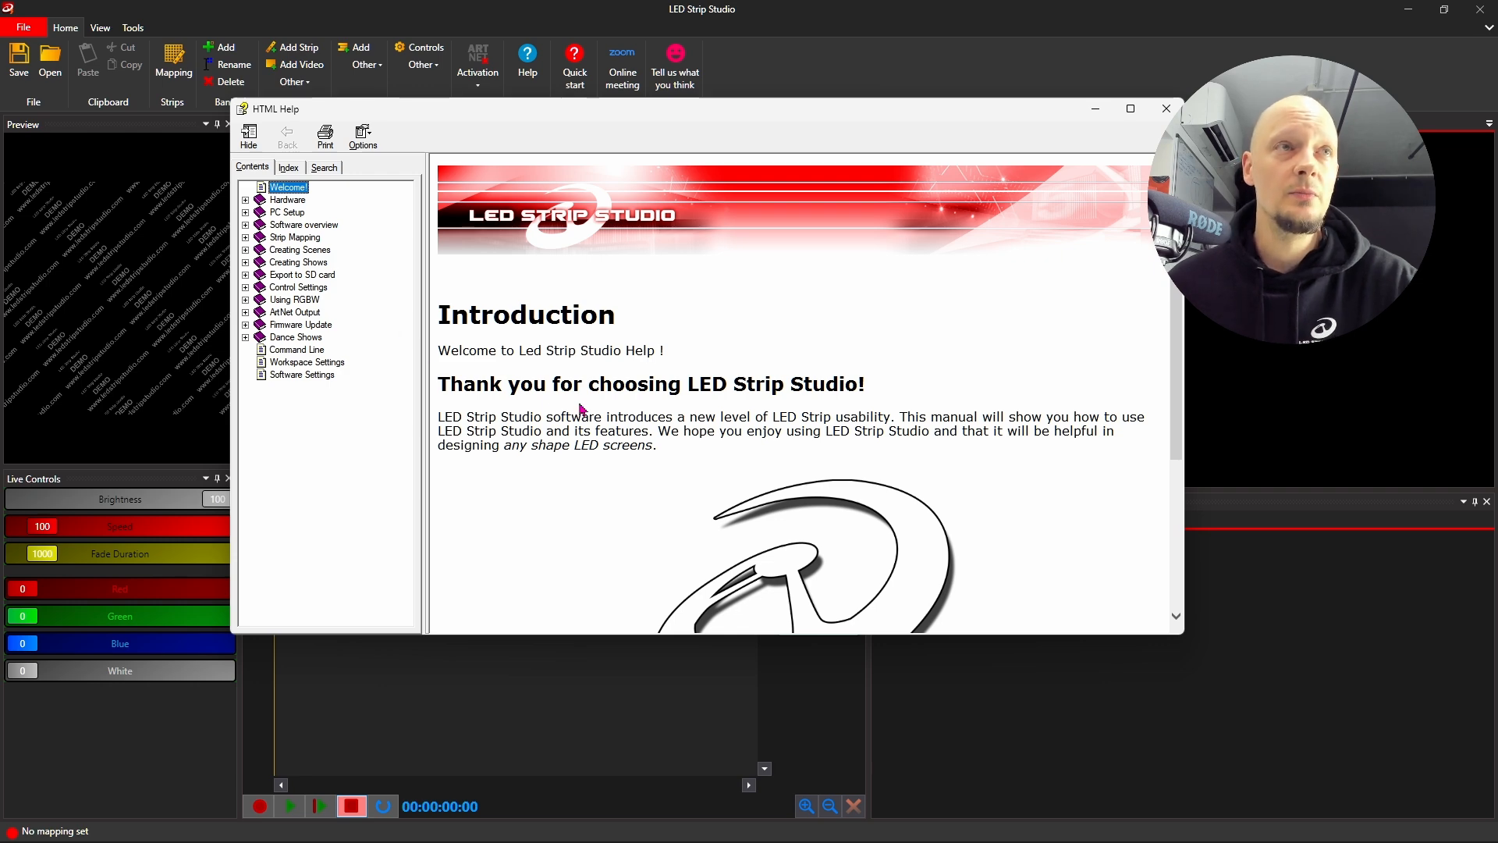
left_click_drag(1180, 394, 1173, 331)
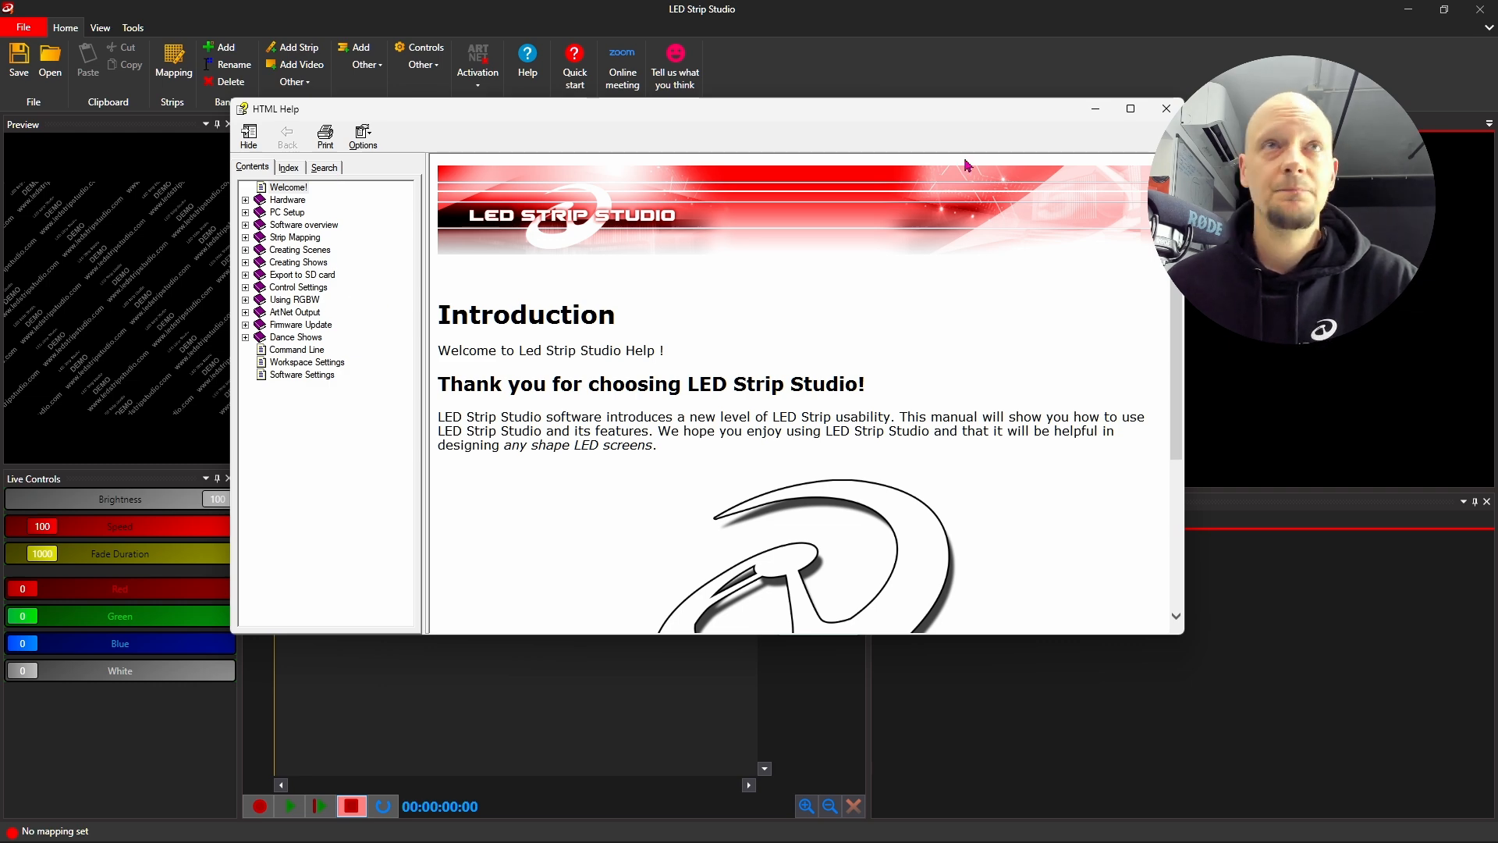
left_click(1166, 109)
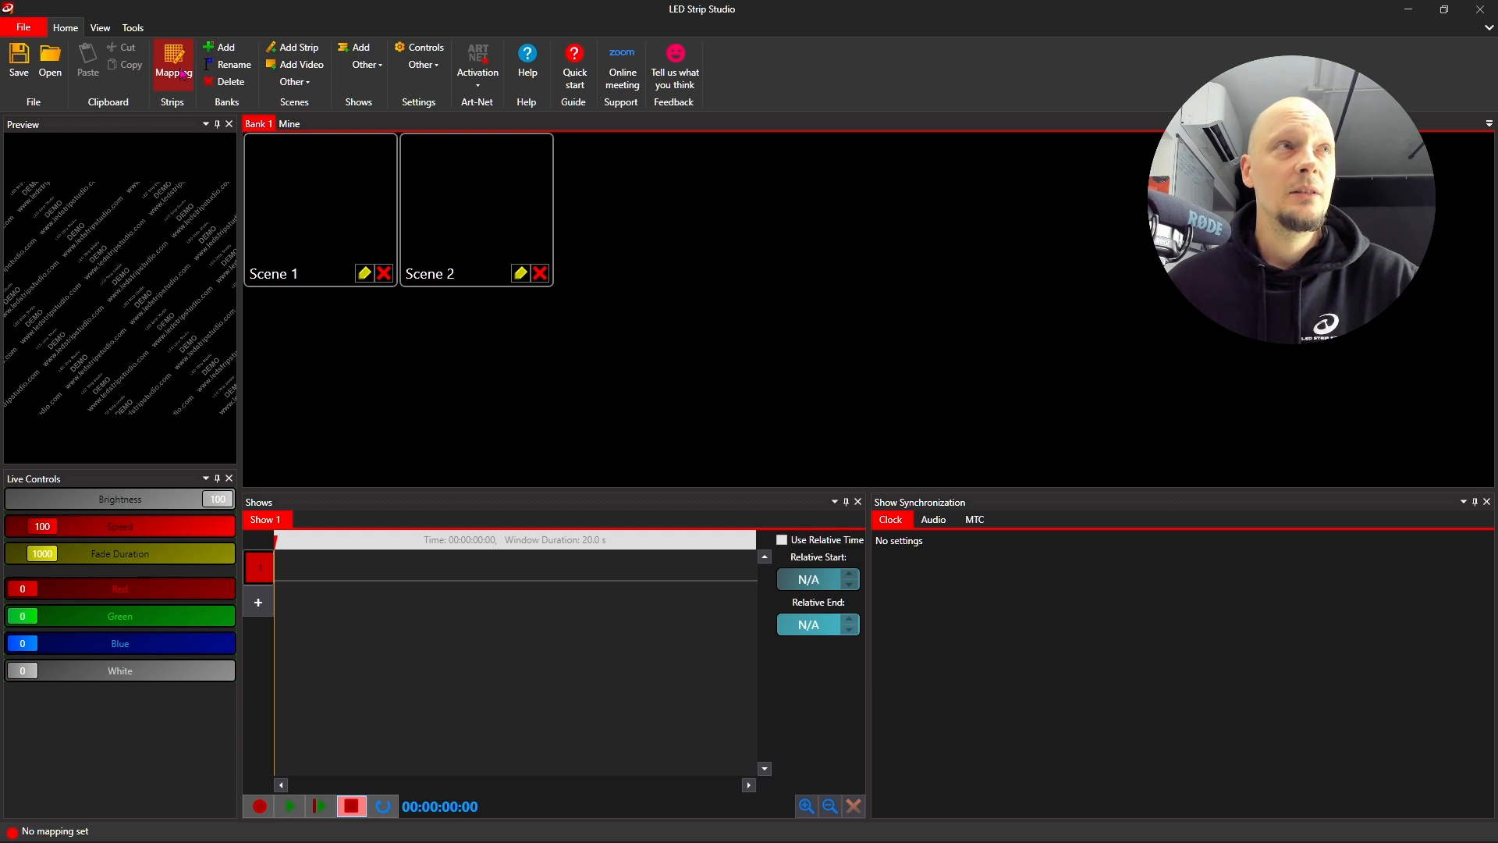
- Show the Video Preview window and close it again while reviewing the window layout options
left_click(100, 27)
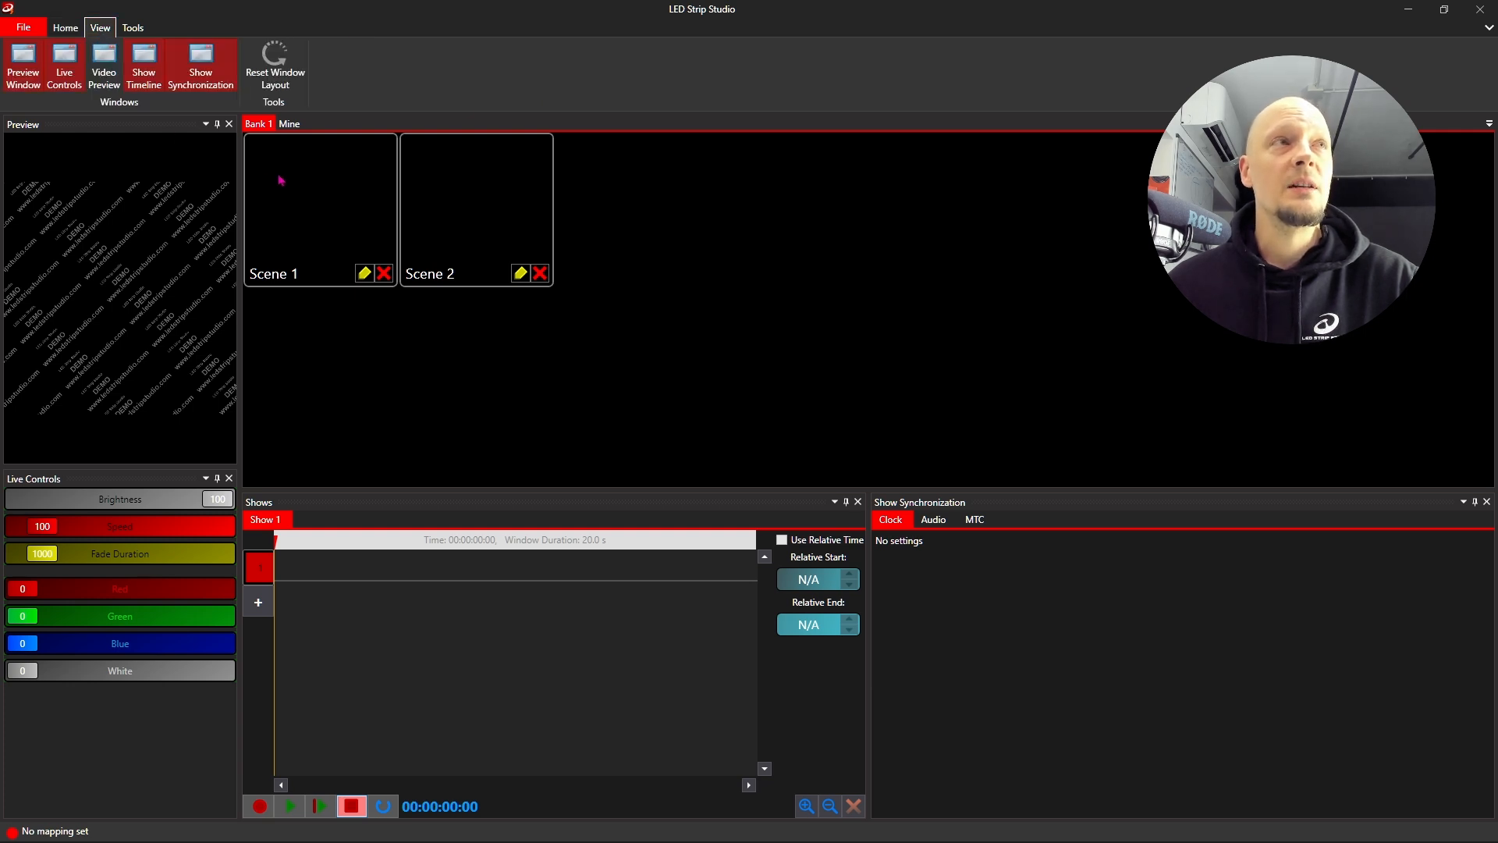
left_click(110, 78)
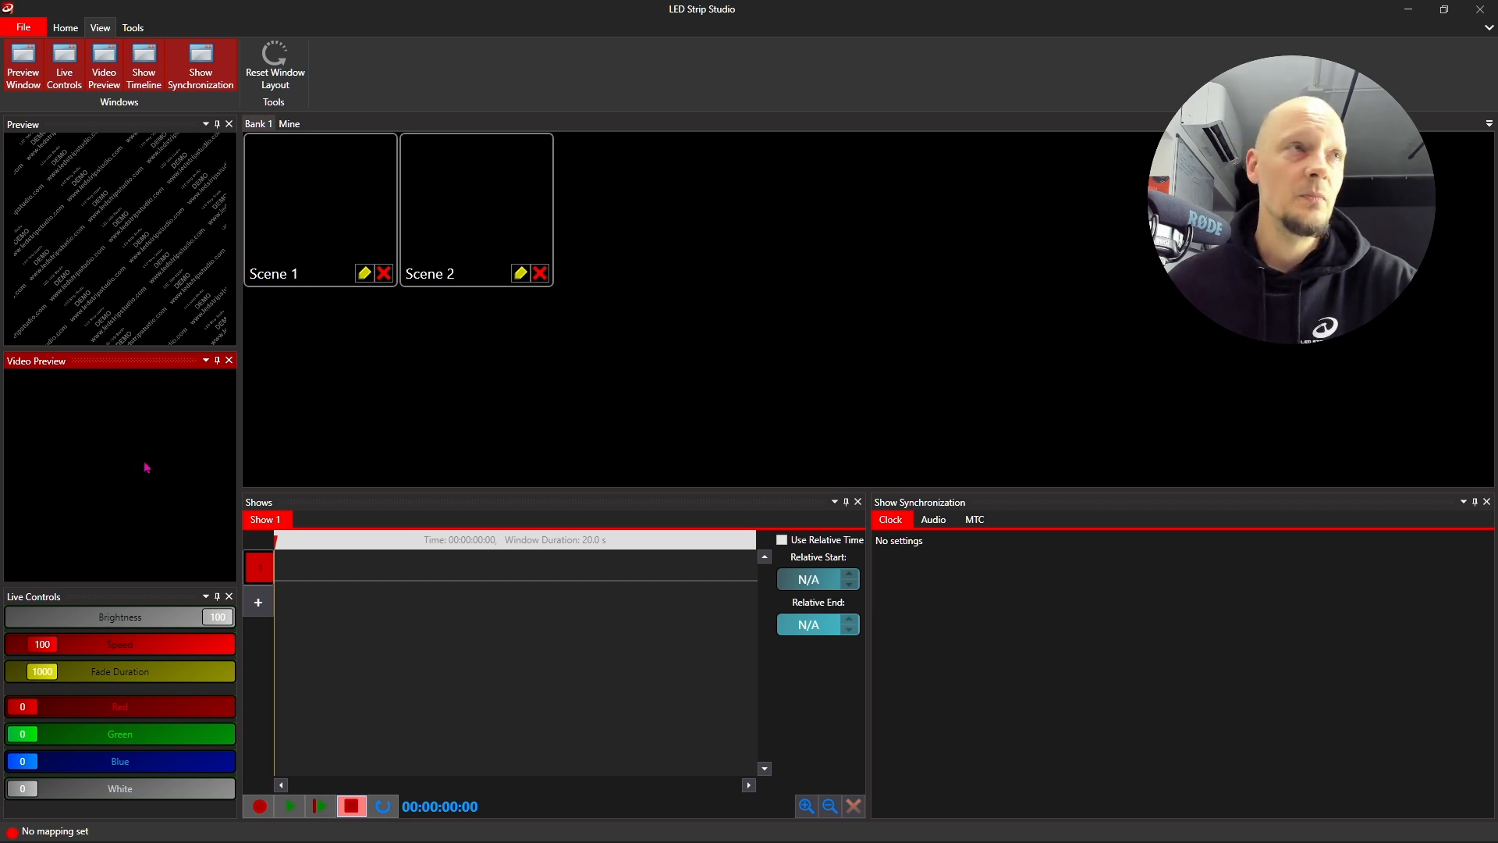
left_click(229, 360)
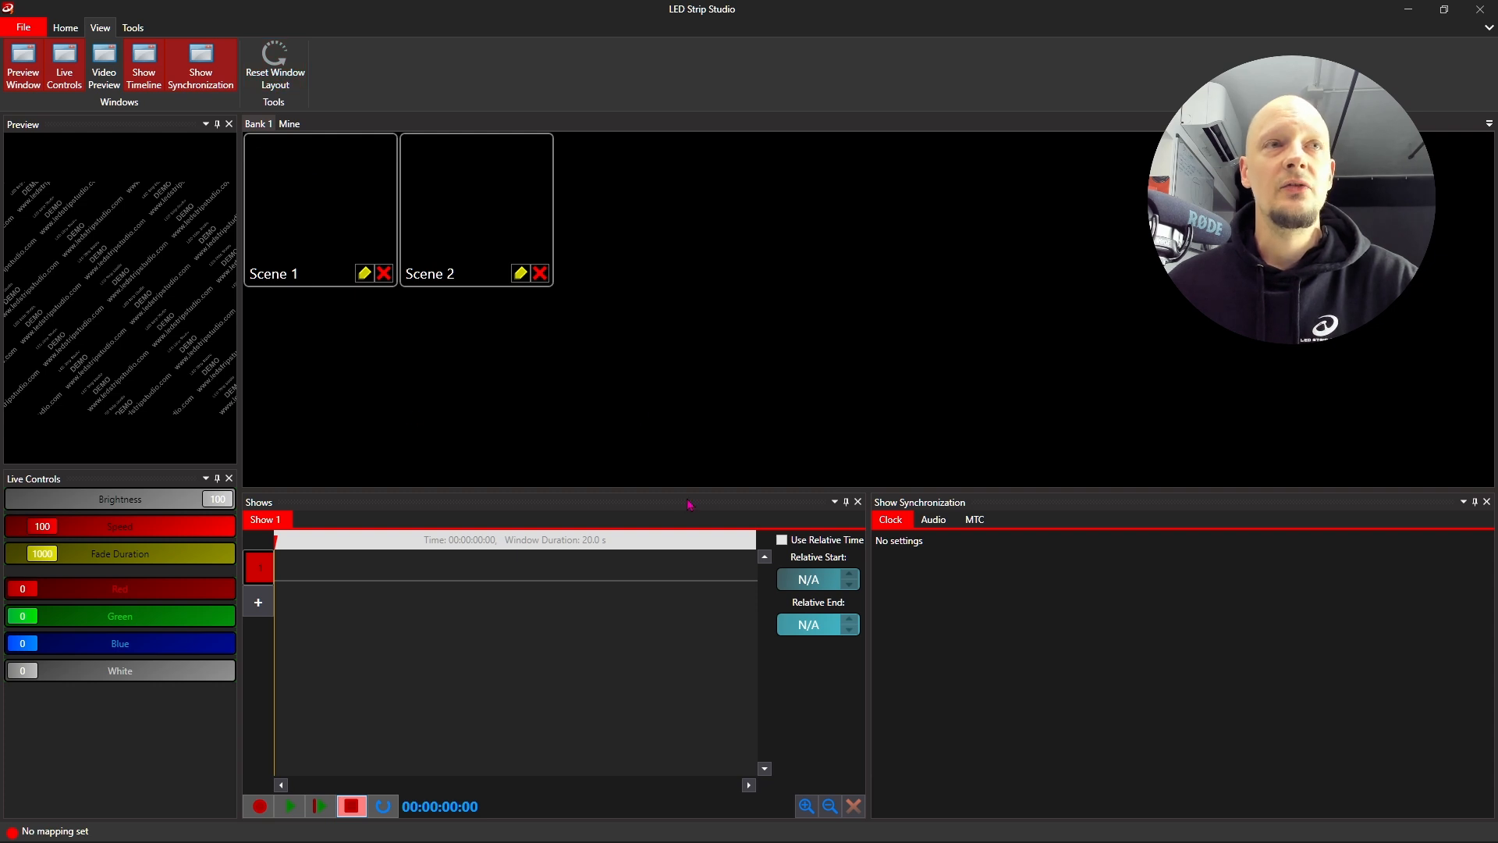
left_click_drag(1165, 507, 915, 660)
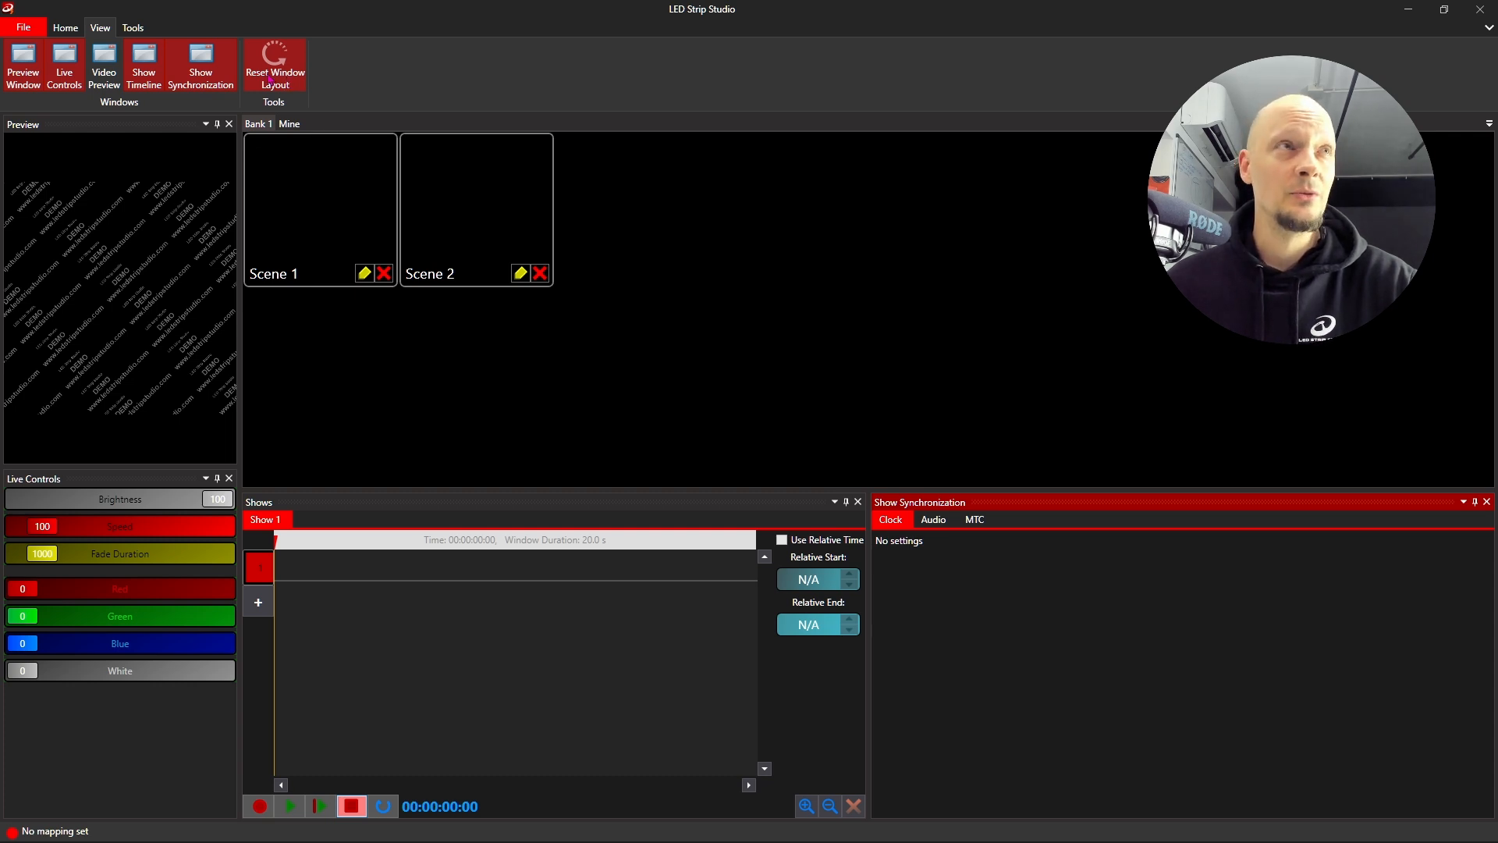
- Bring up the export and video rendering tools and select Scene 1 in Bank 1 as their source
left_click(132, 28)
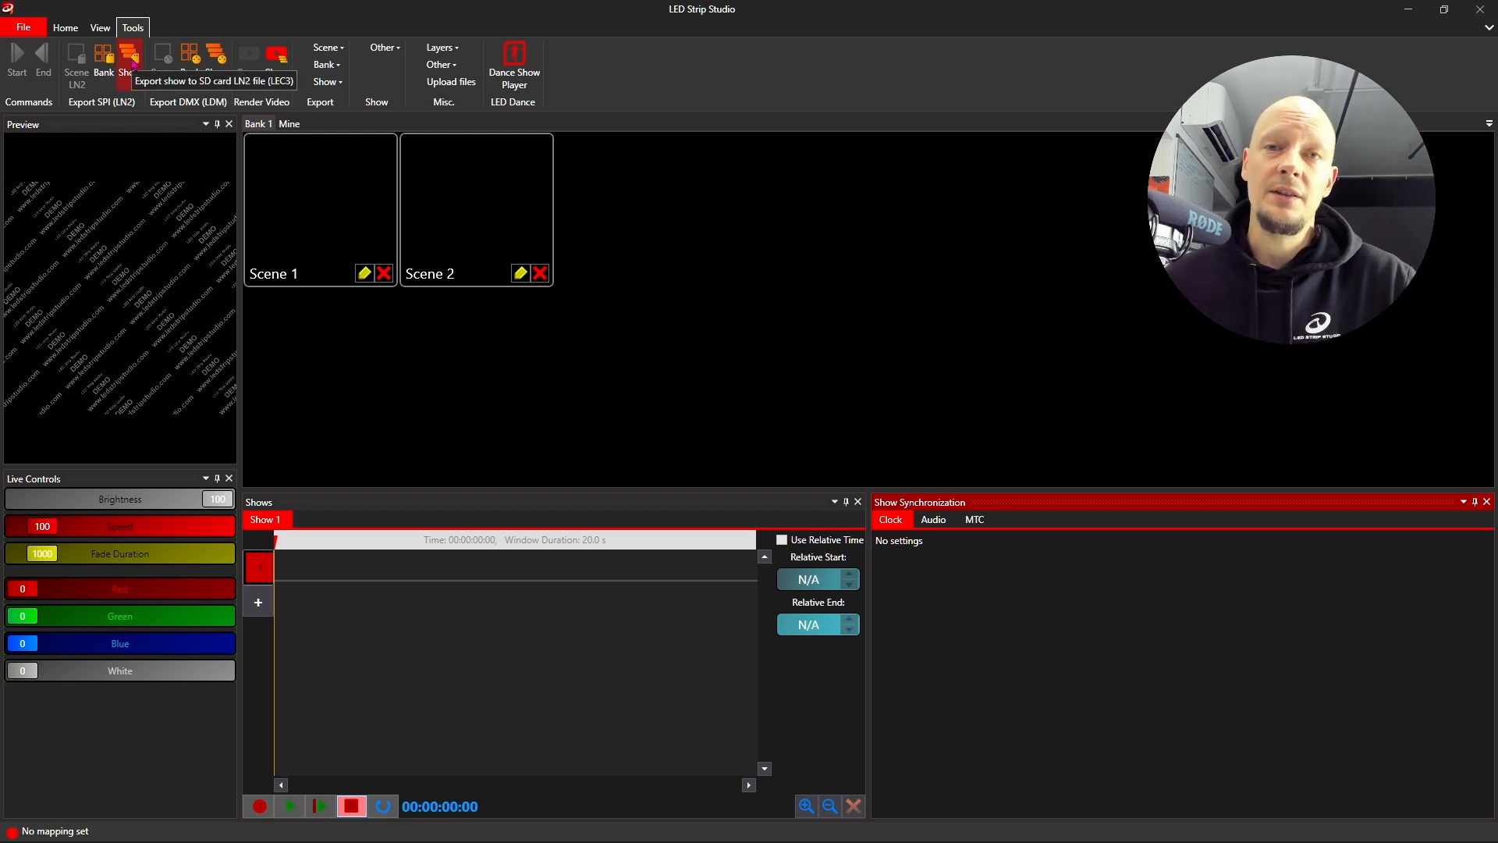
left_click(287, 209)
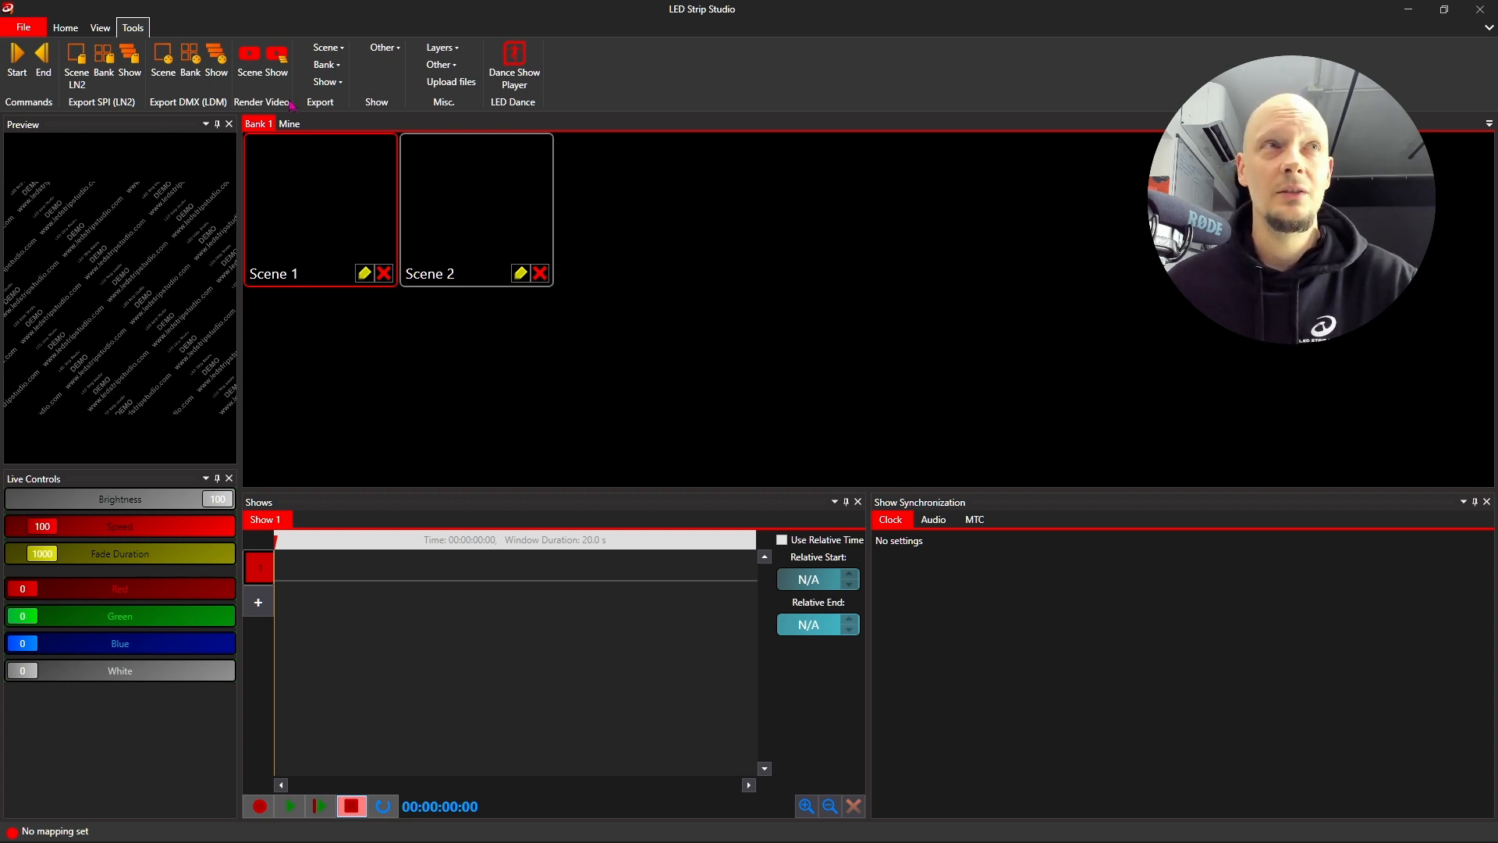
- Open the strip Mapping window, move it clear of the other panels and delete the existing digital strip from the LED strips list
left_click(67, 27)
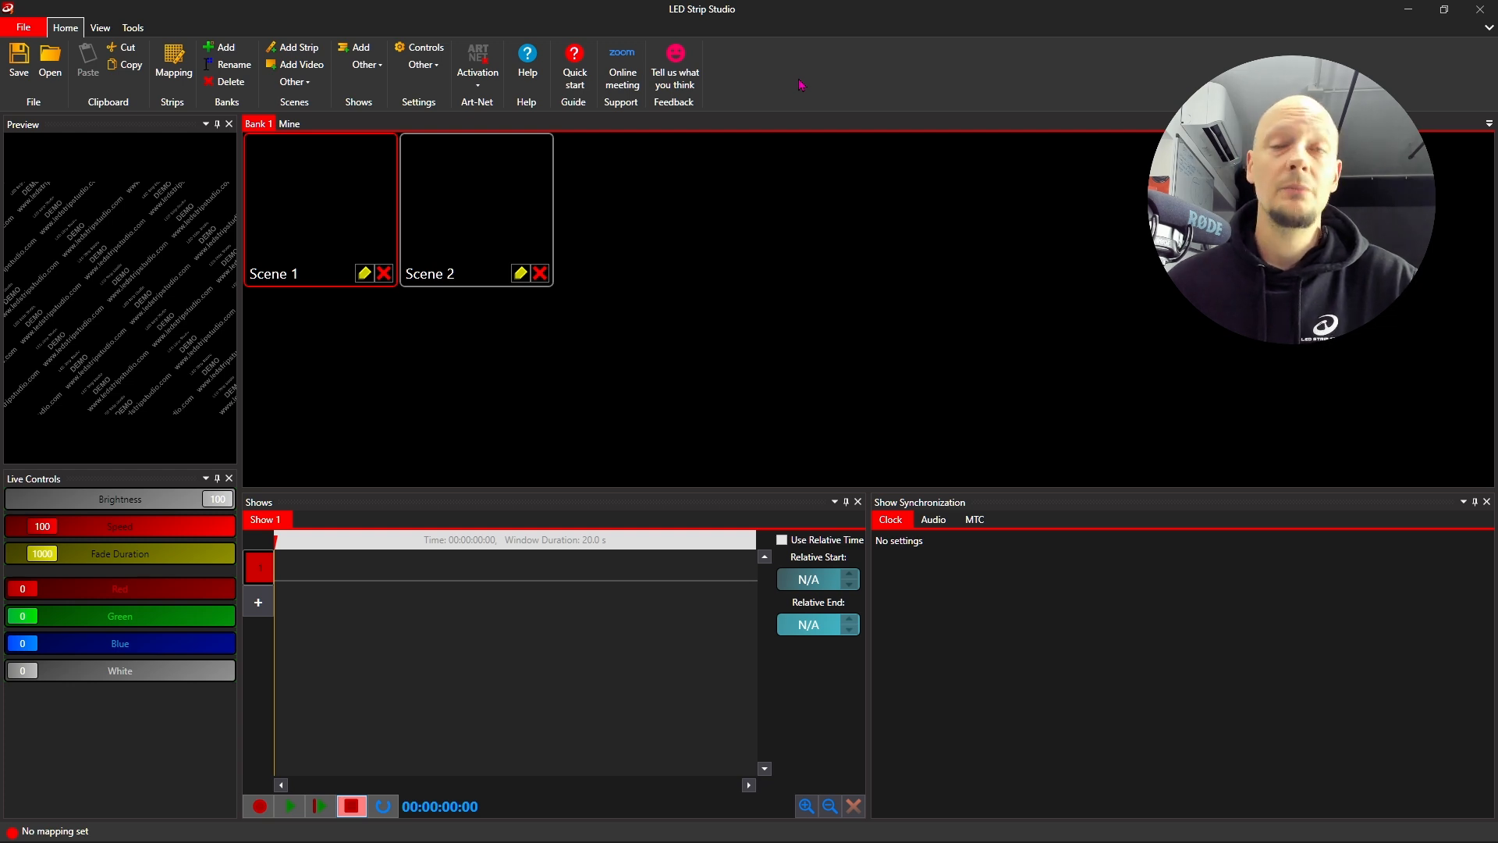
left_click(174, 63)
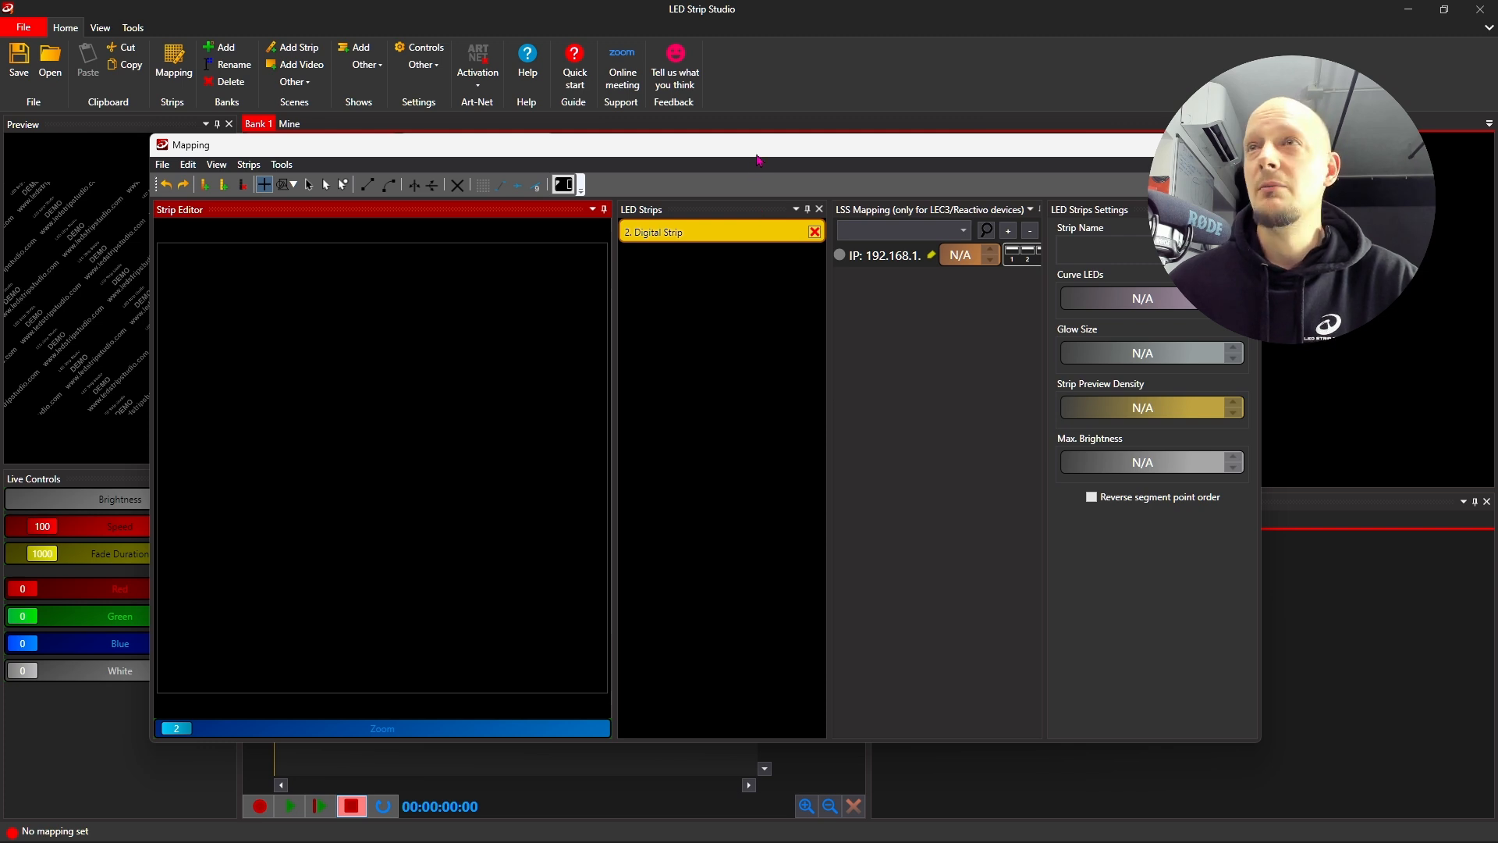
left_click_drag(772, 148, 736, 74)
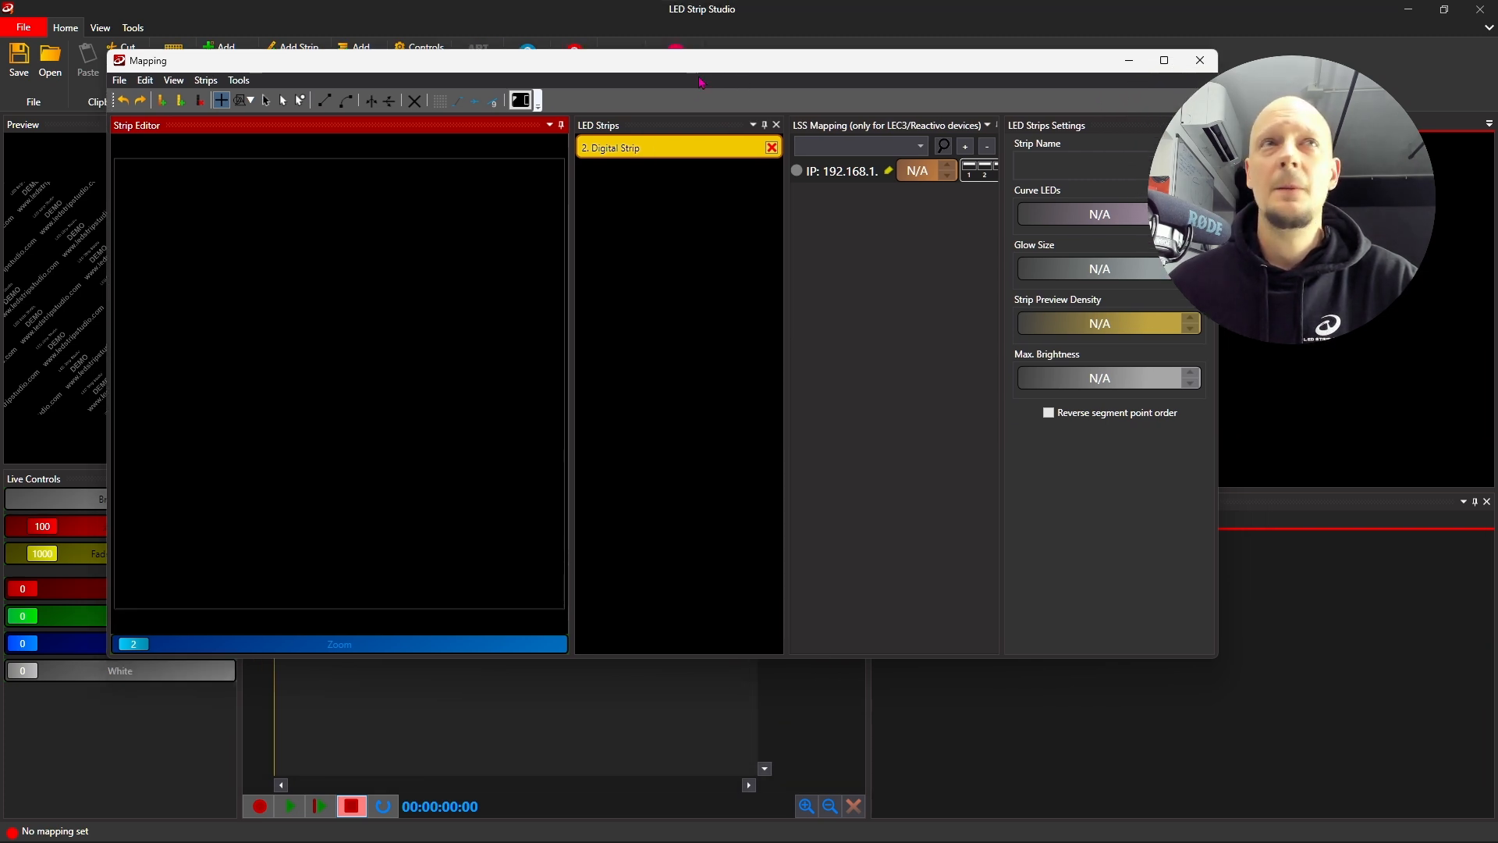
left_click_drag(699, 69, 690, 57)
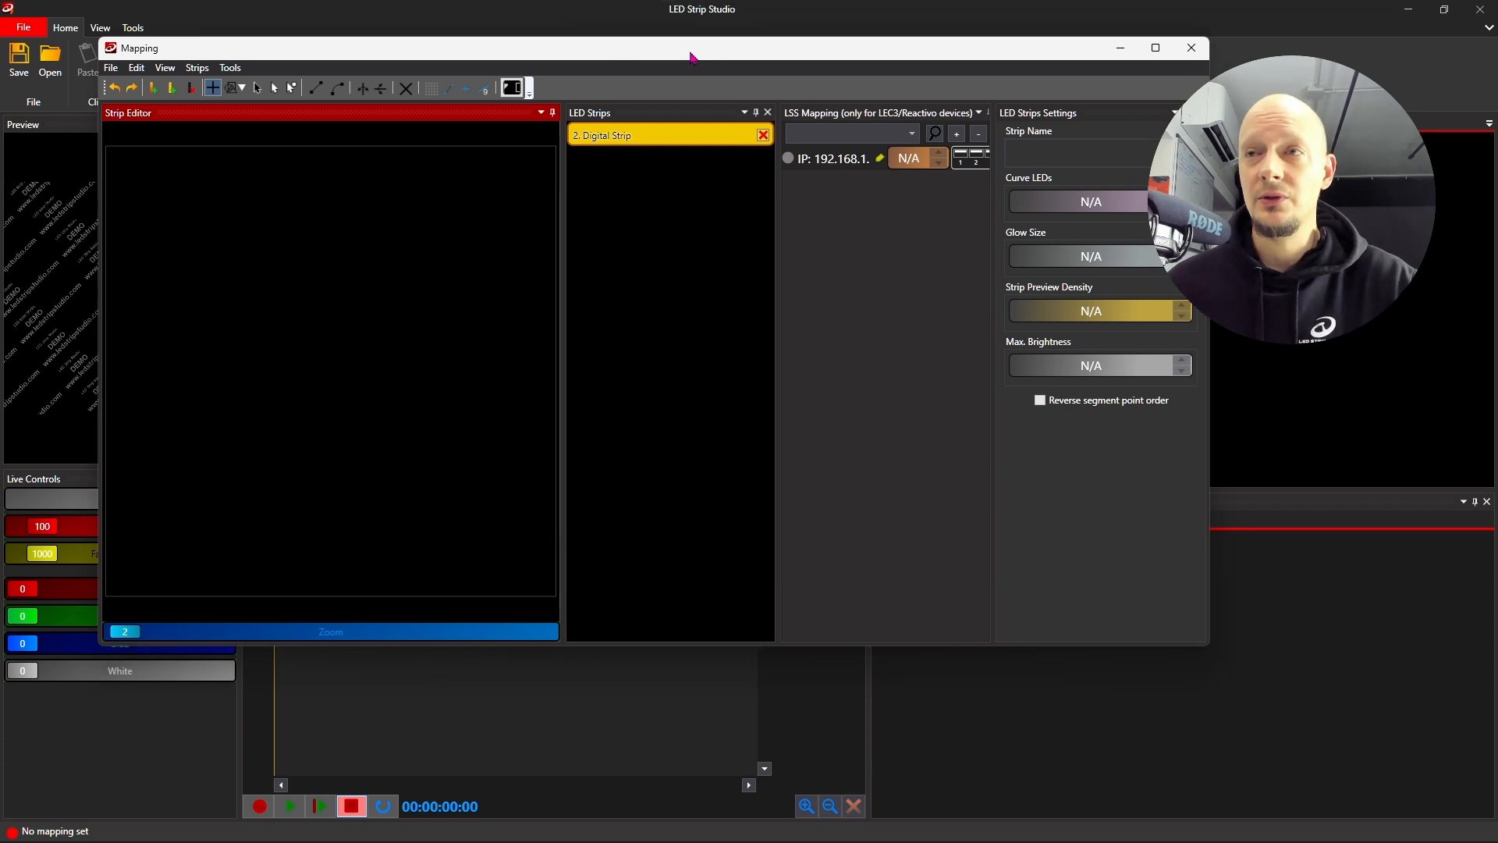
left_click_drag(692, 56, 847, 84)
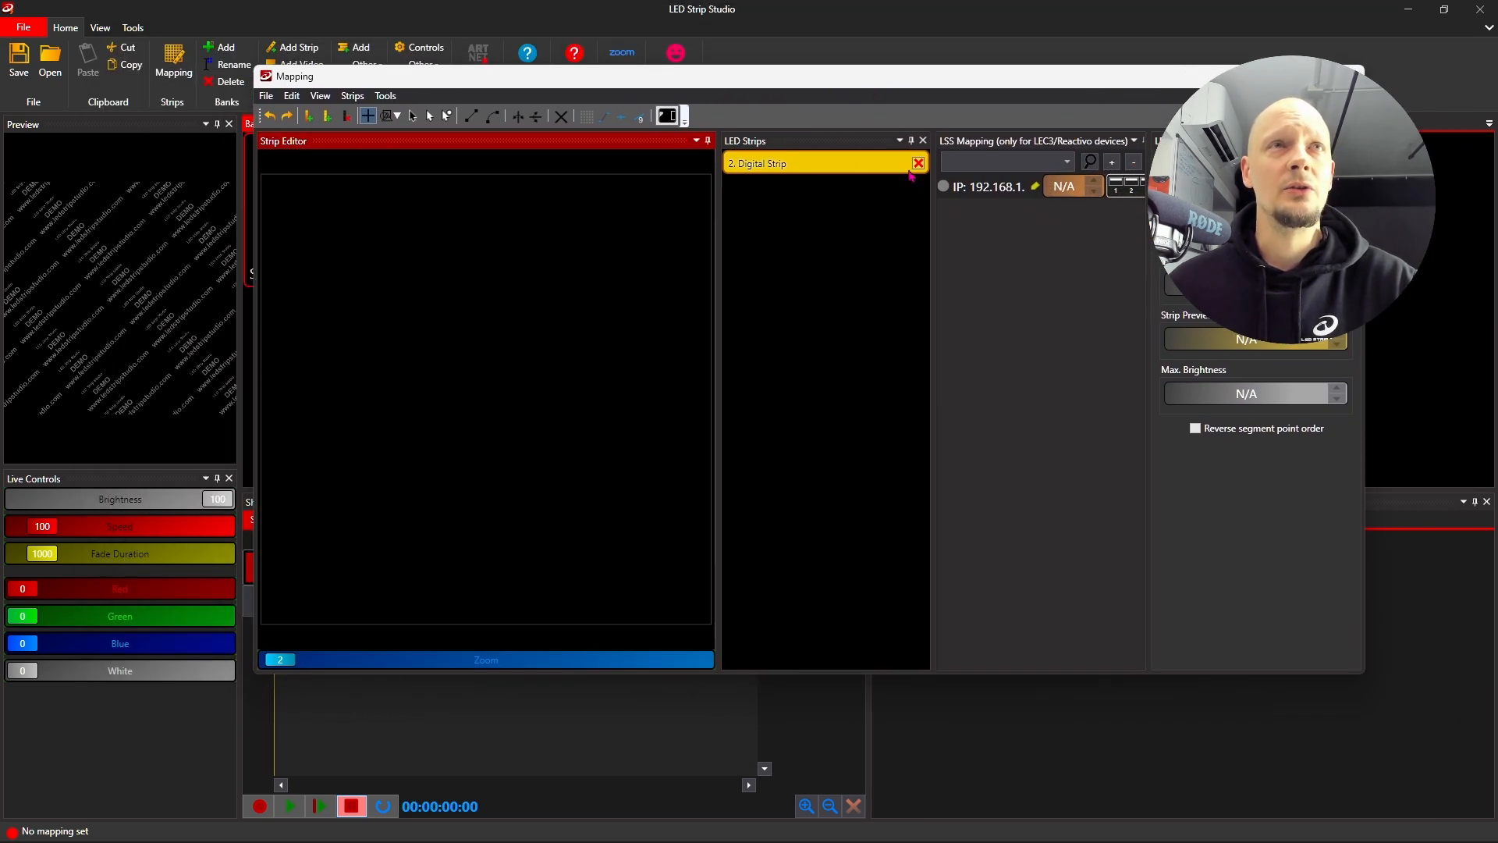
left_click(918, 163)
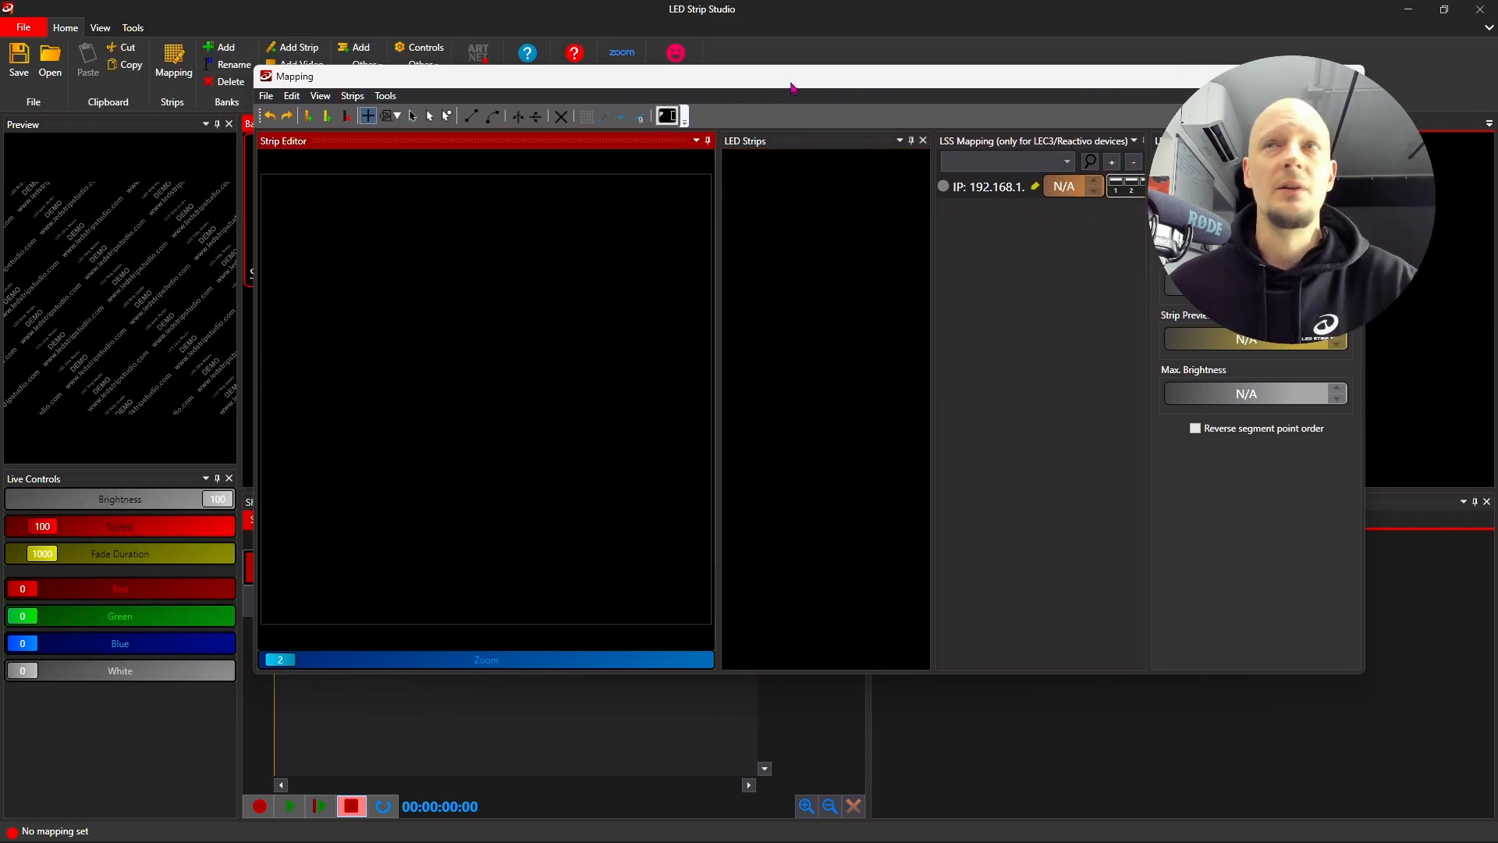
left_click_drag(792, 85, 822, 107)
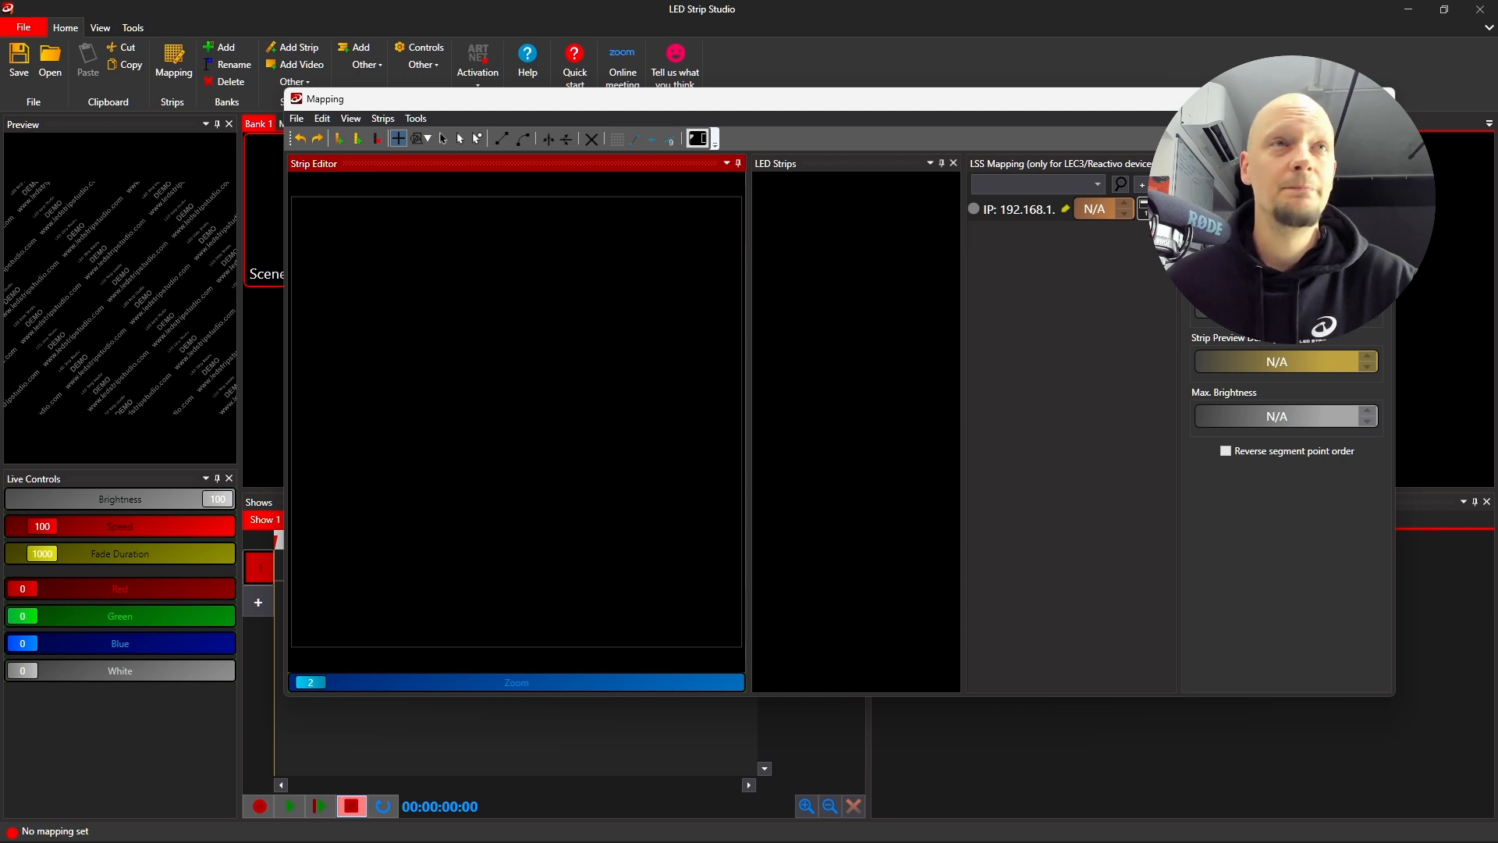
- Add one digital strip and one analog strip, delete the analog strip again and select the remaining digital strip
left_click(340, 139)
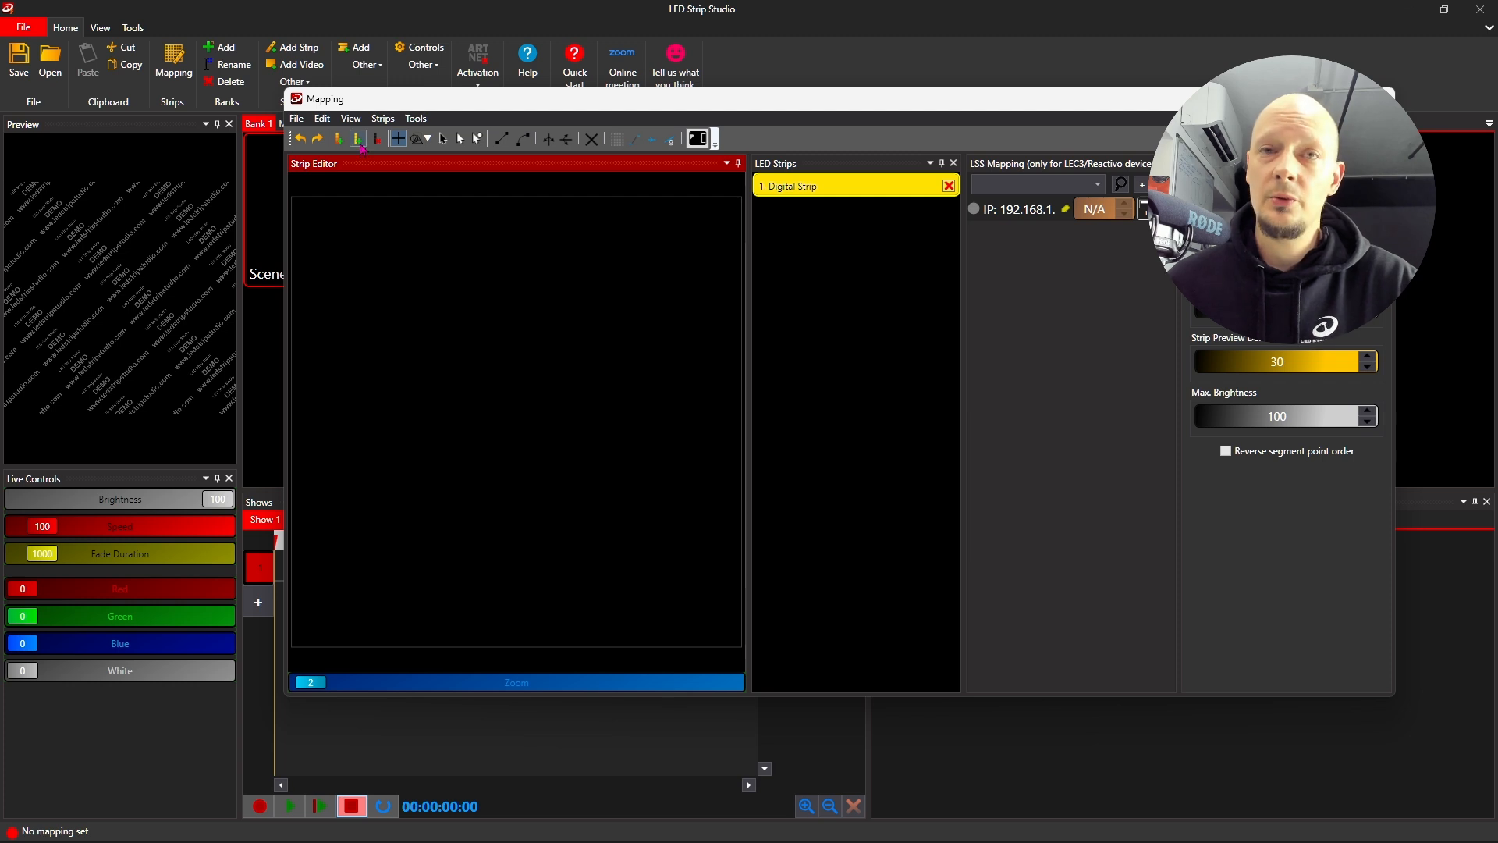
left_click(361, 148)
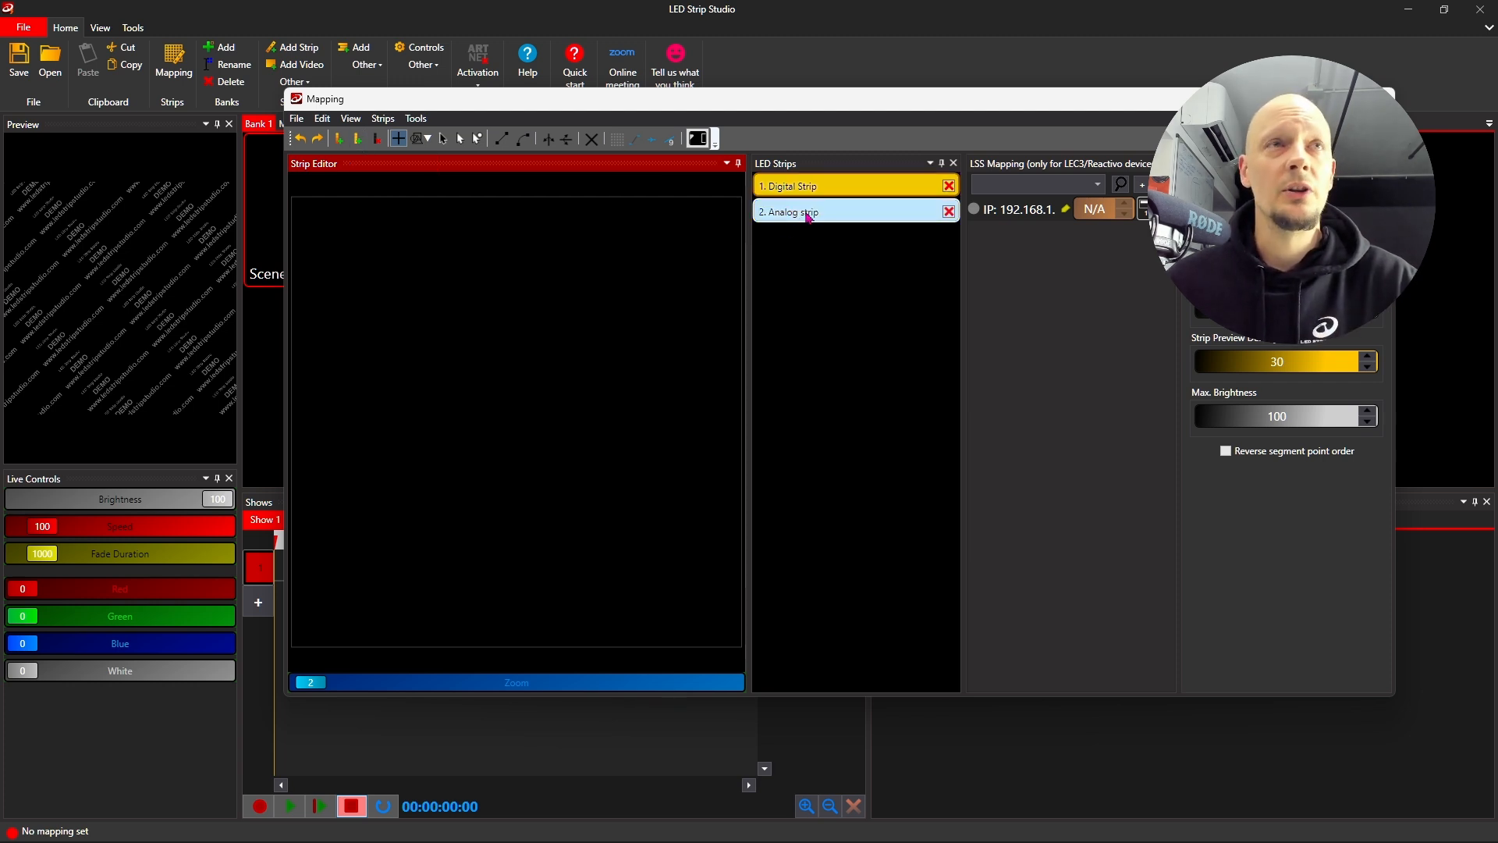
left_click(951, 212)
left_click(829, 189)
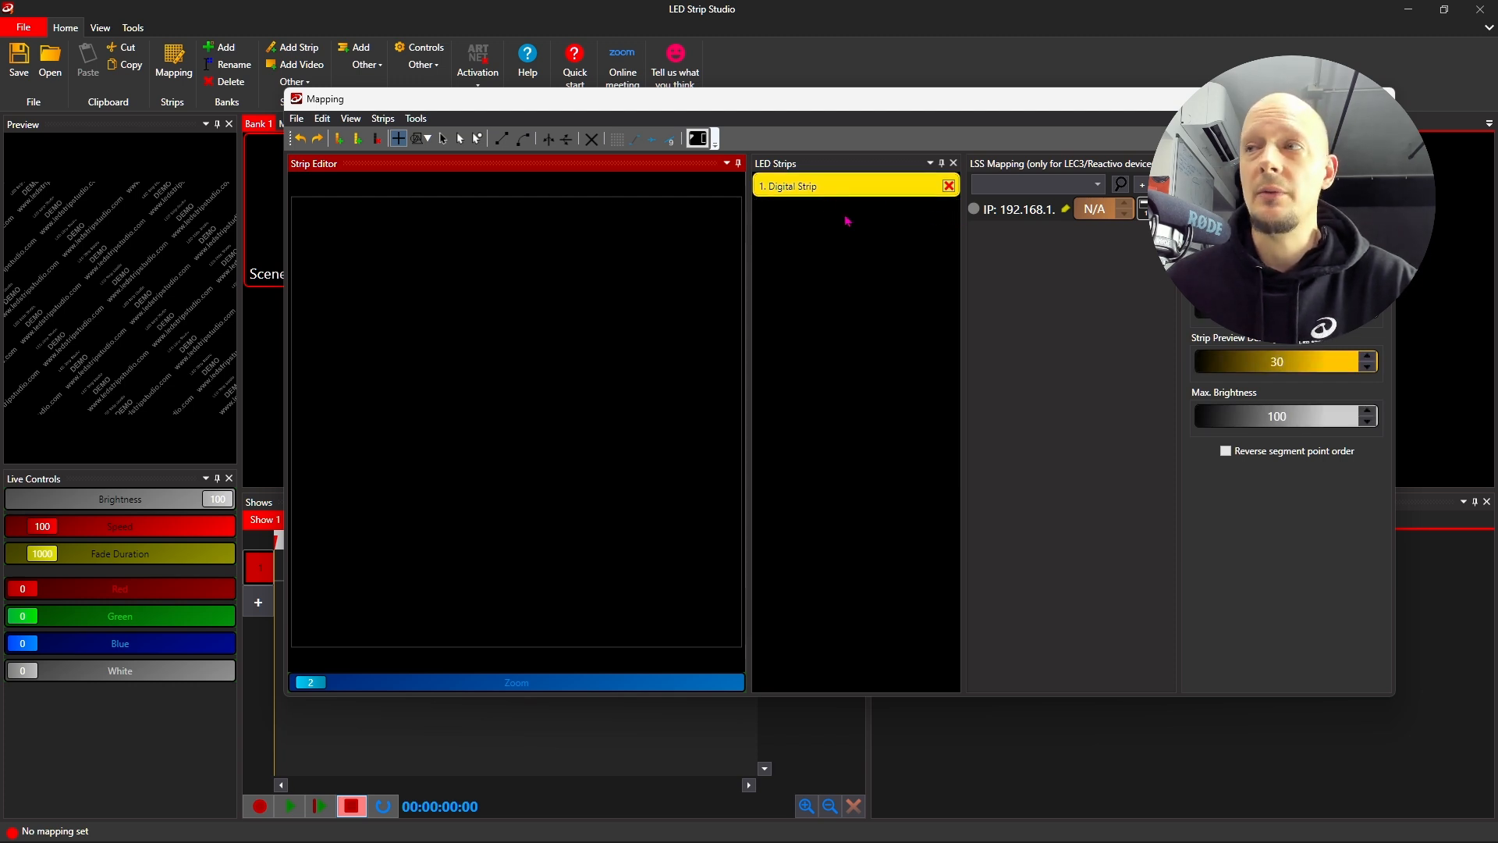
- Add more digital strips until the LED strips list contains ten of them
left_click(341, 140)
left_click(341, 140)
left_click(341, 140)
left_click(341, 142)
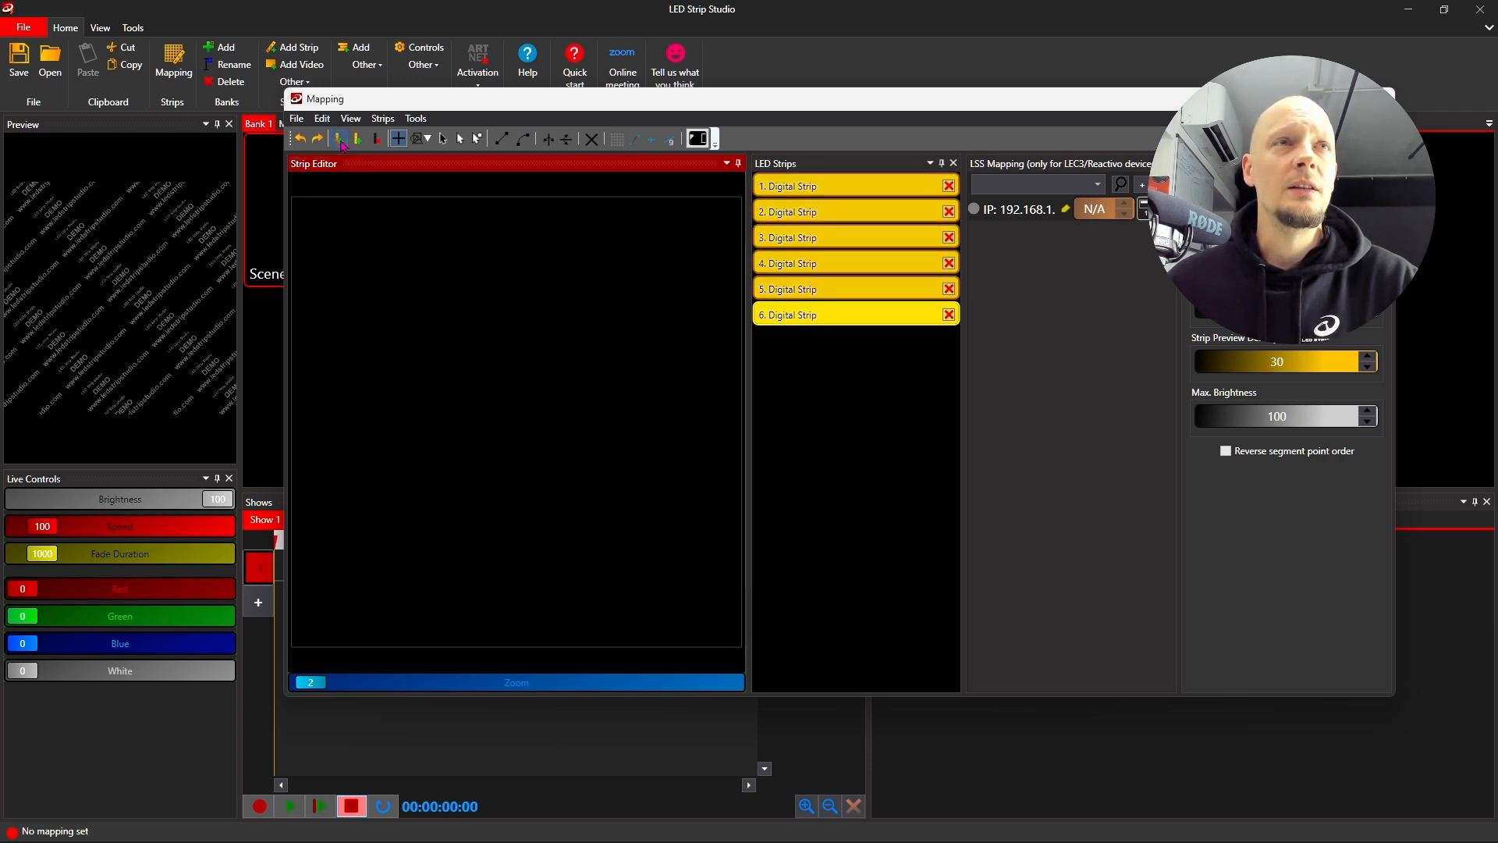
left_click(341, 142)
left_click(341, 143)
left_click(341, 143)
left_click(341, 143)
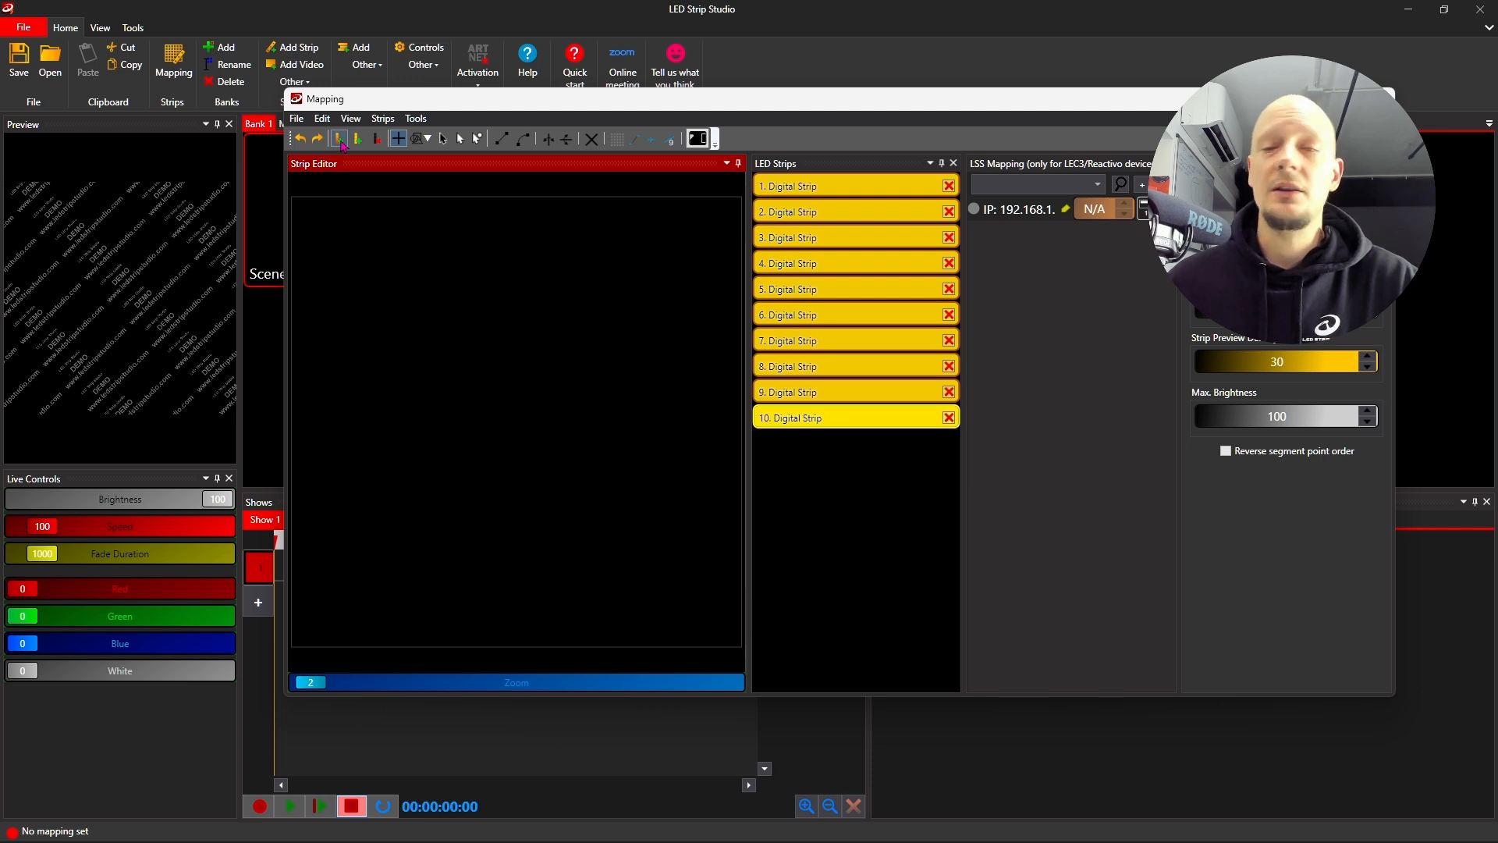
- Draw the first digital strip as a straight vertical line running downward near the scene frame's left edge, undoing the first attempt and redrawing it
left_click(783, 186)
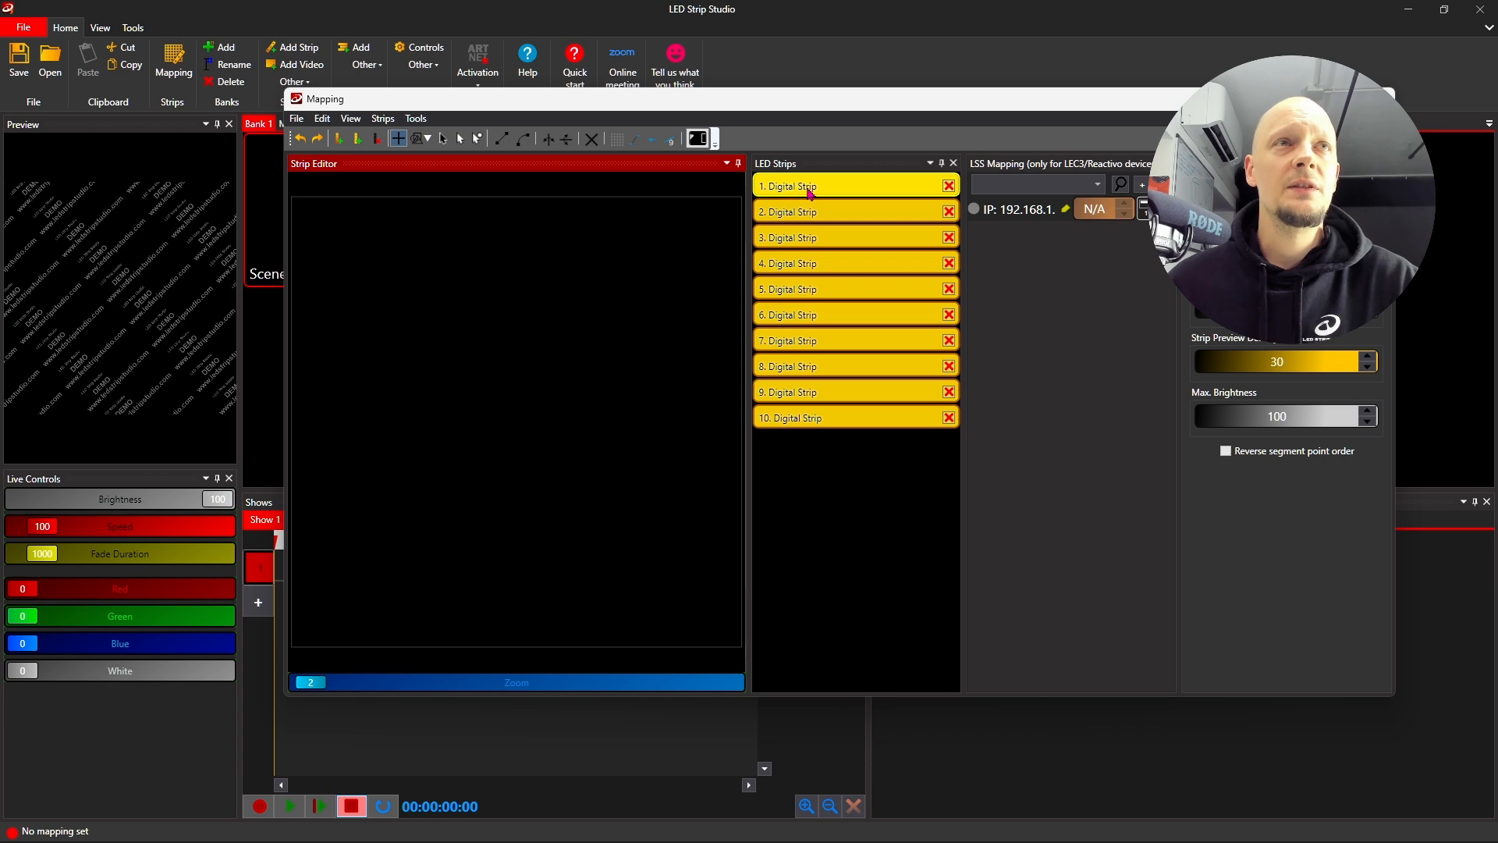
scroll(426, 331, "down", 1)
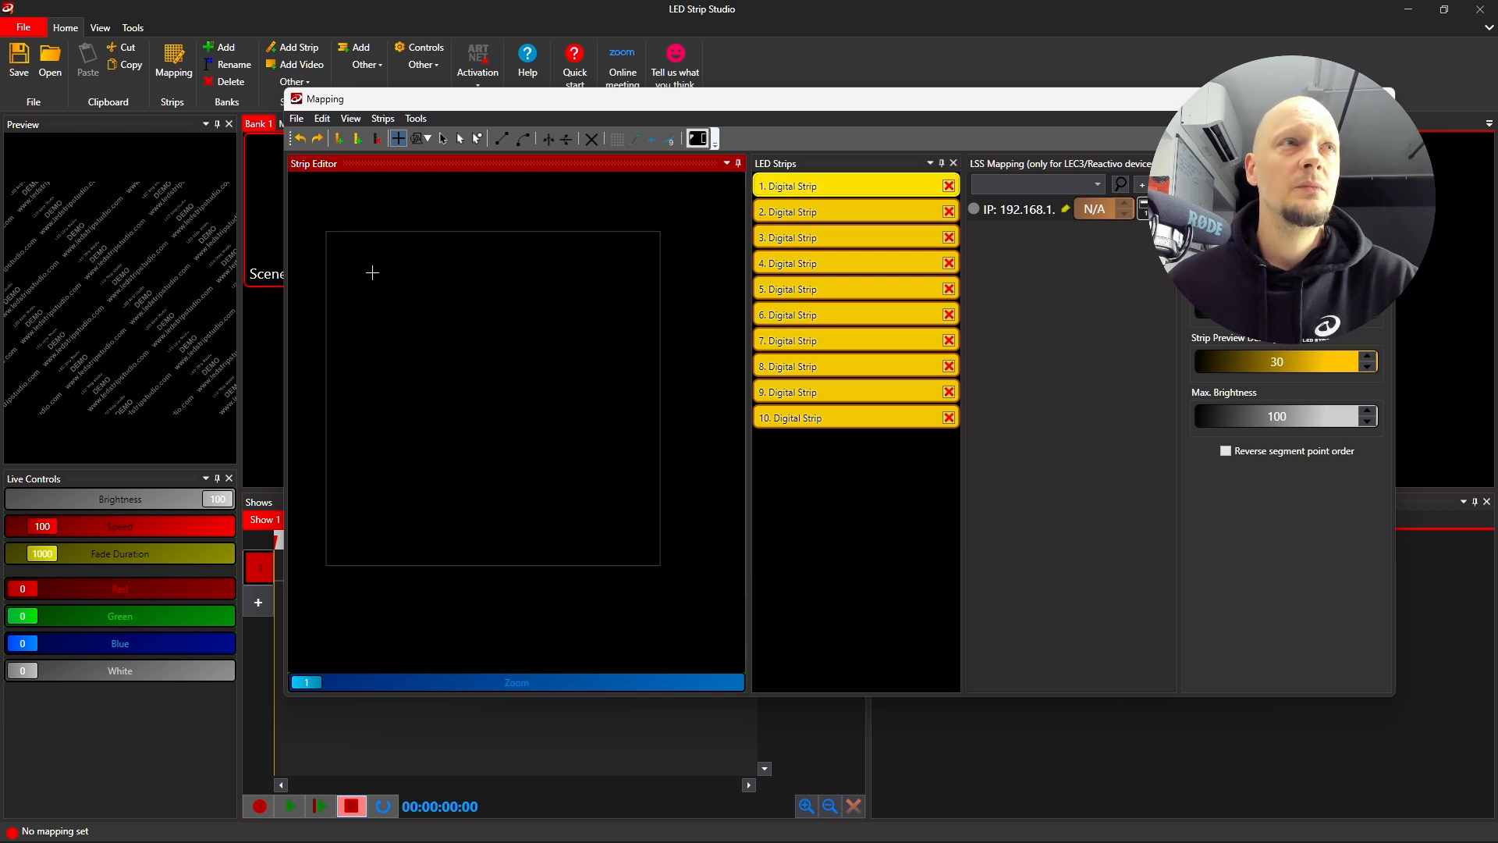
left_click(398, 139)
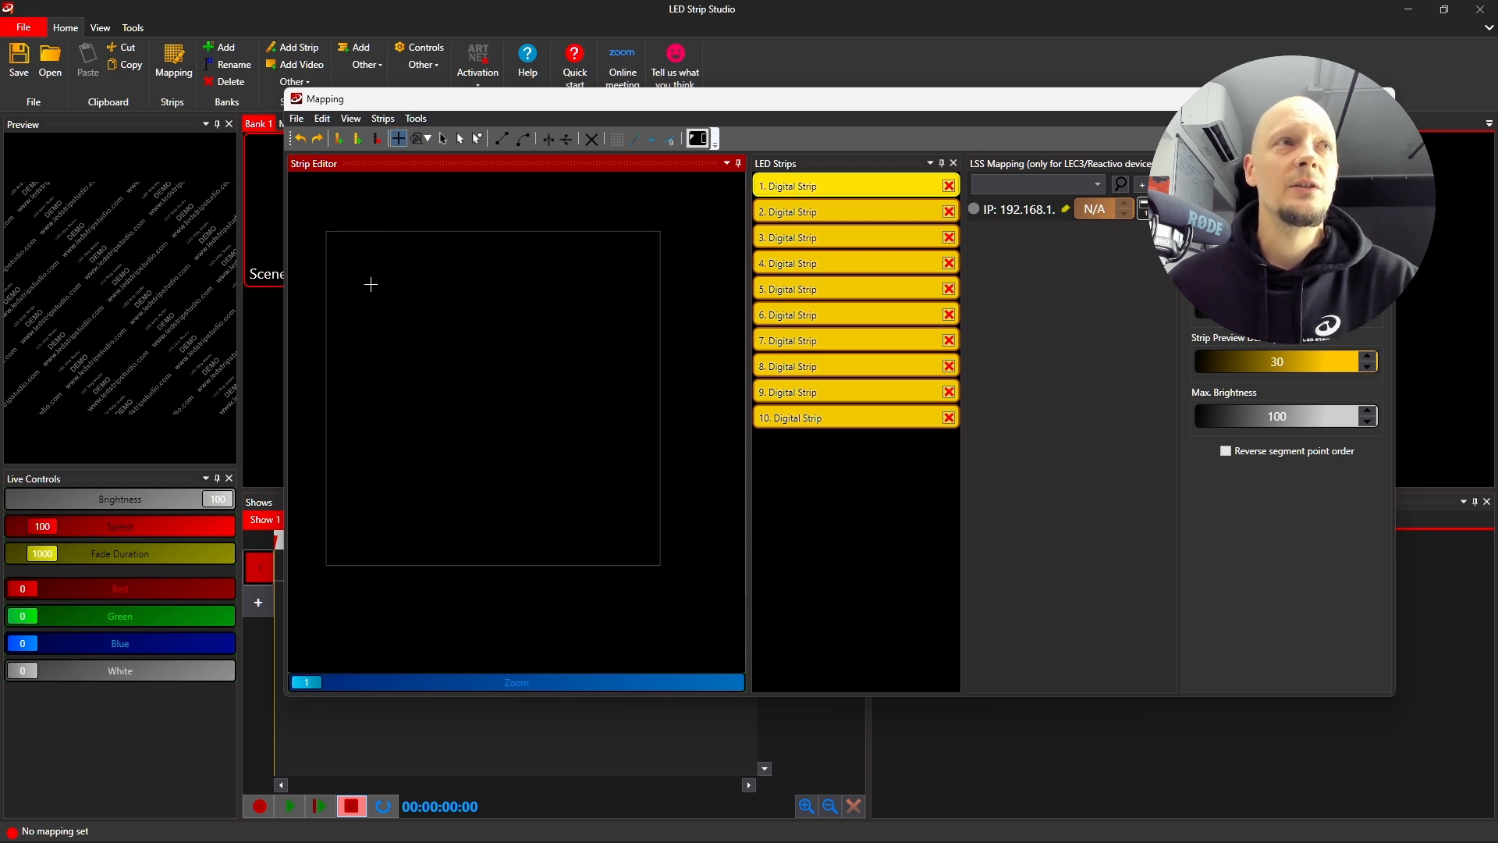
left_click_drag(369, 256, 369, 534)
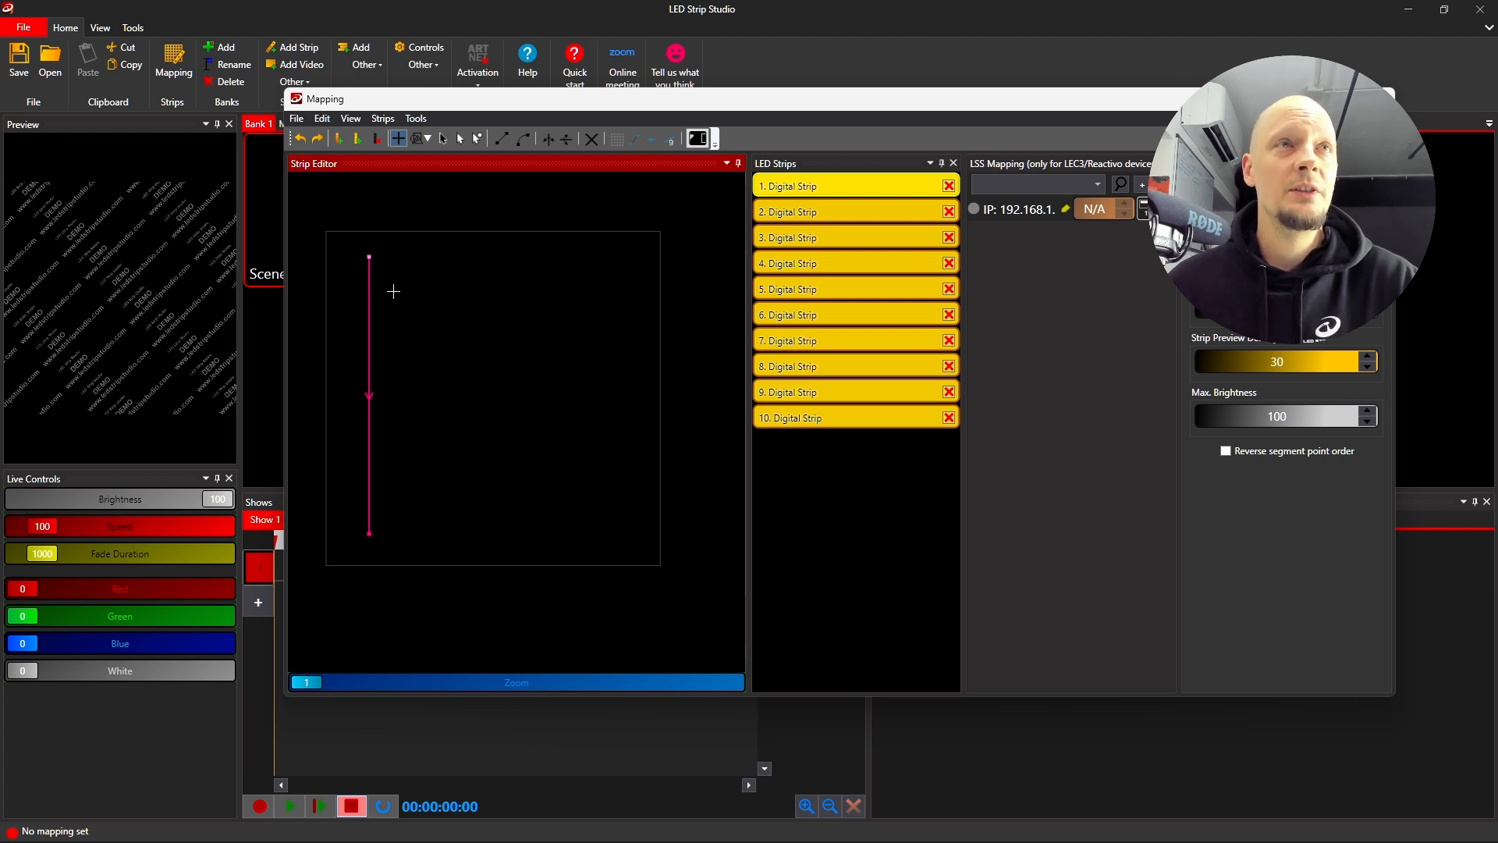
left_click(299, 139)
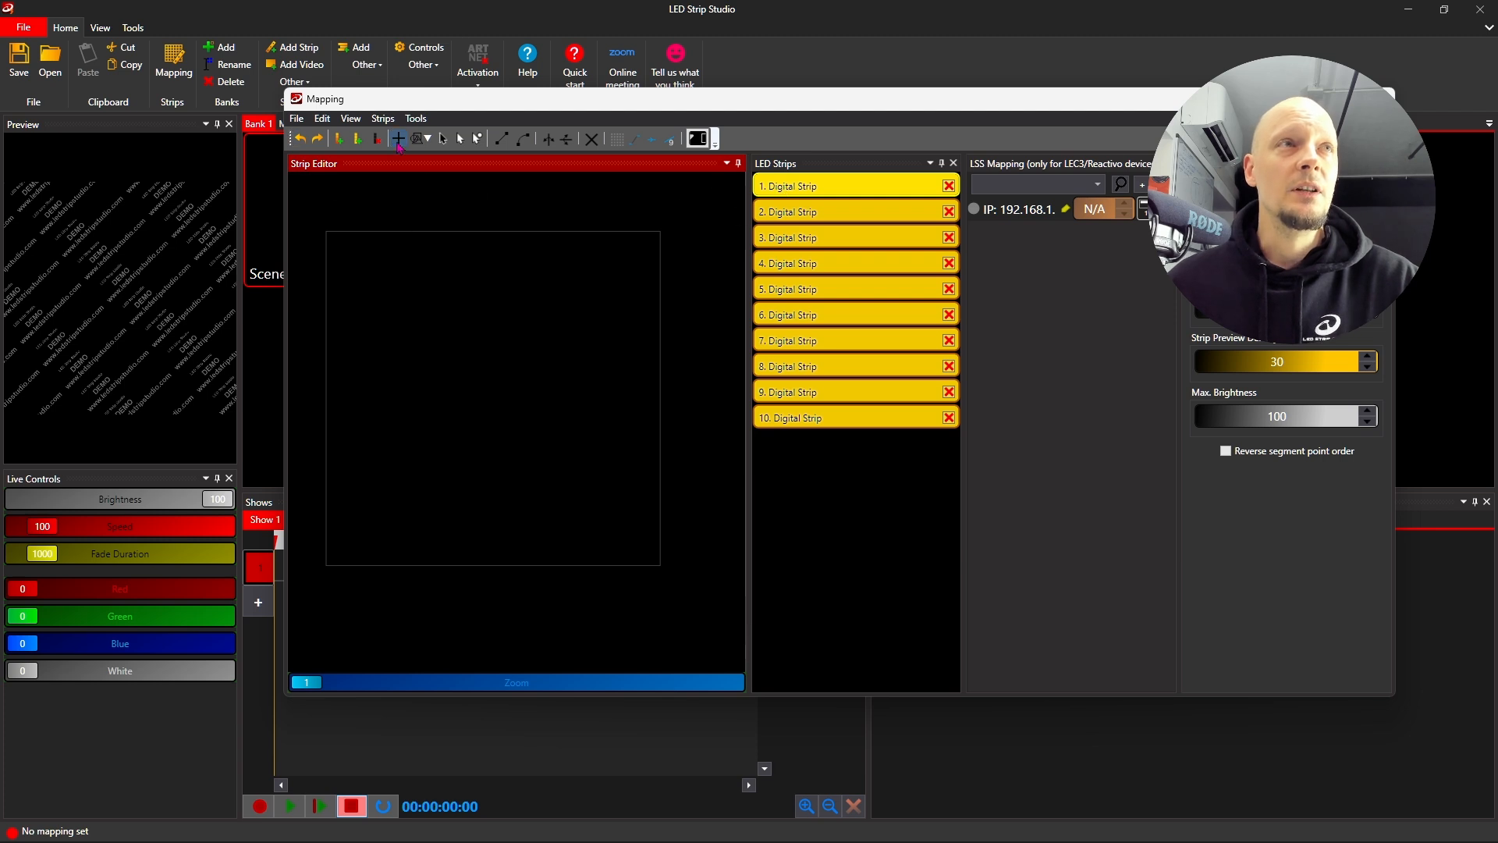
left_click(346, 258)
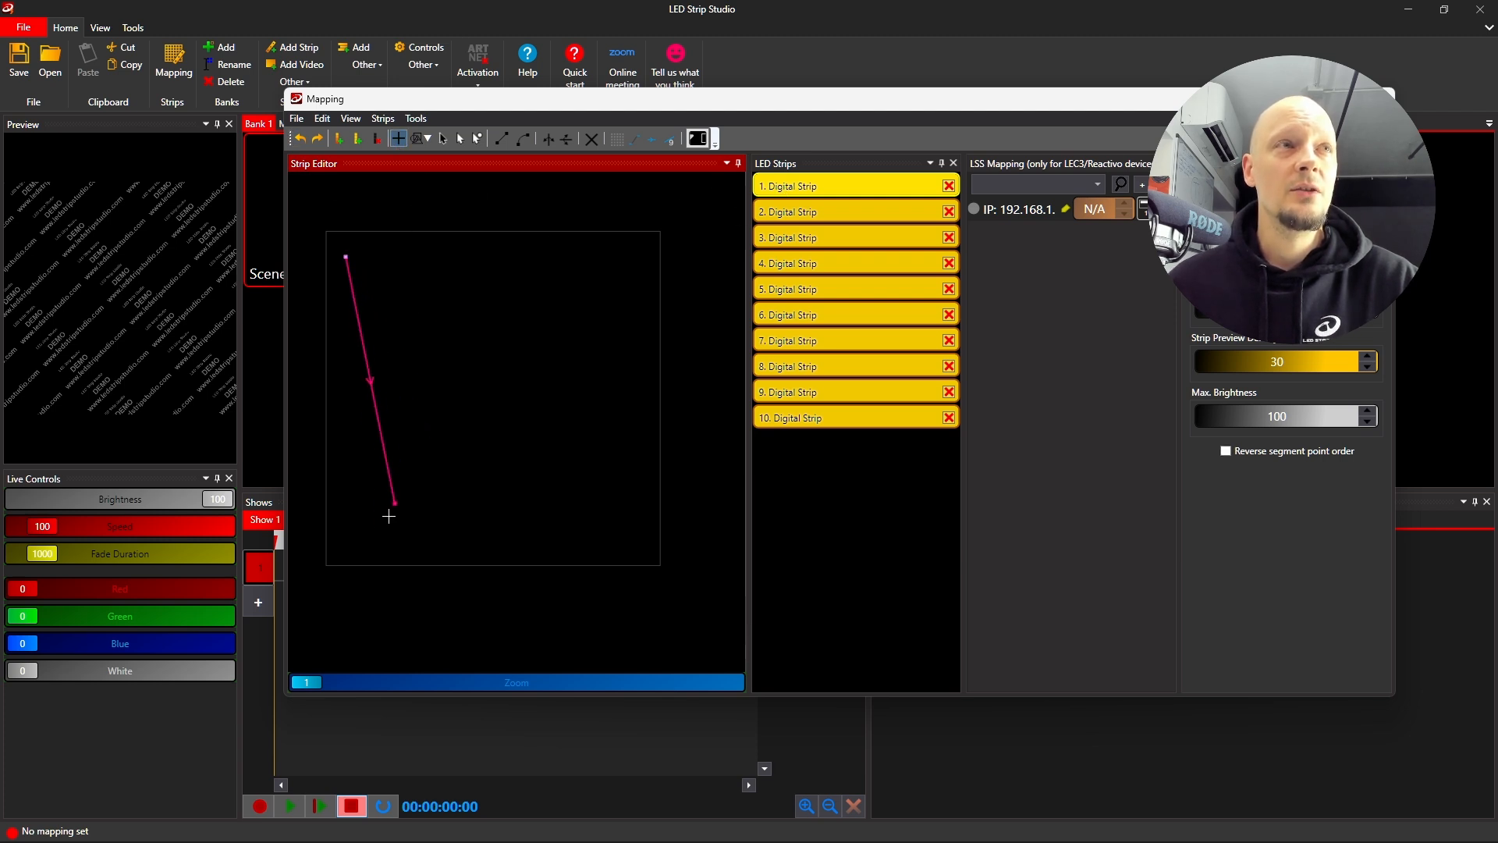
left_click(346, 540)
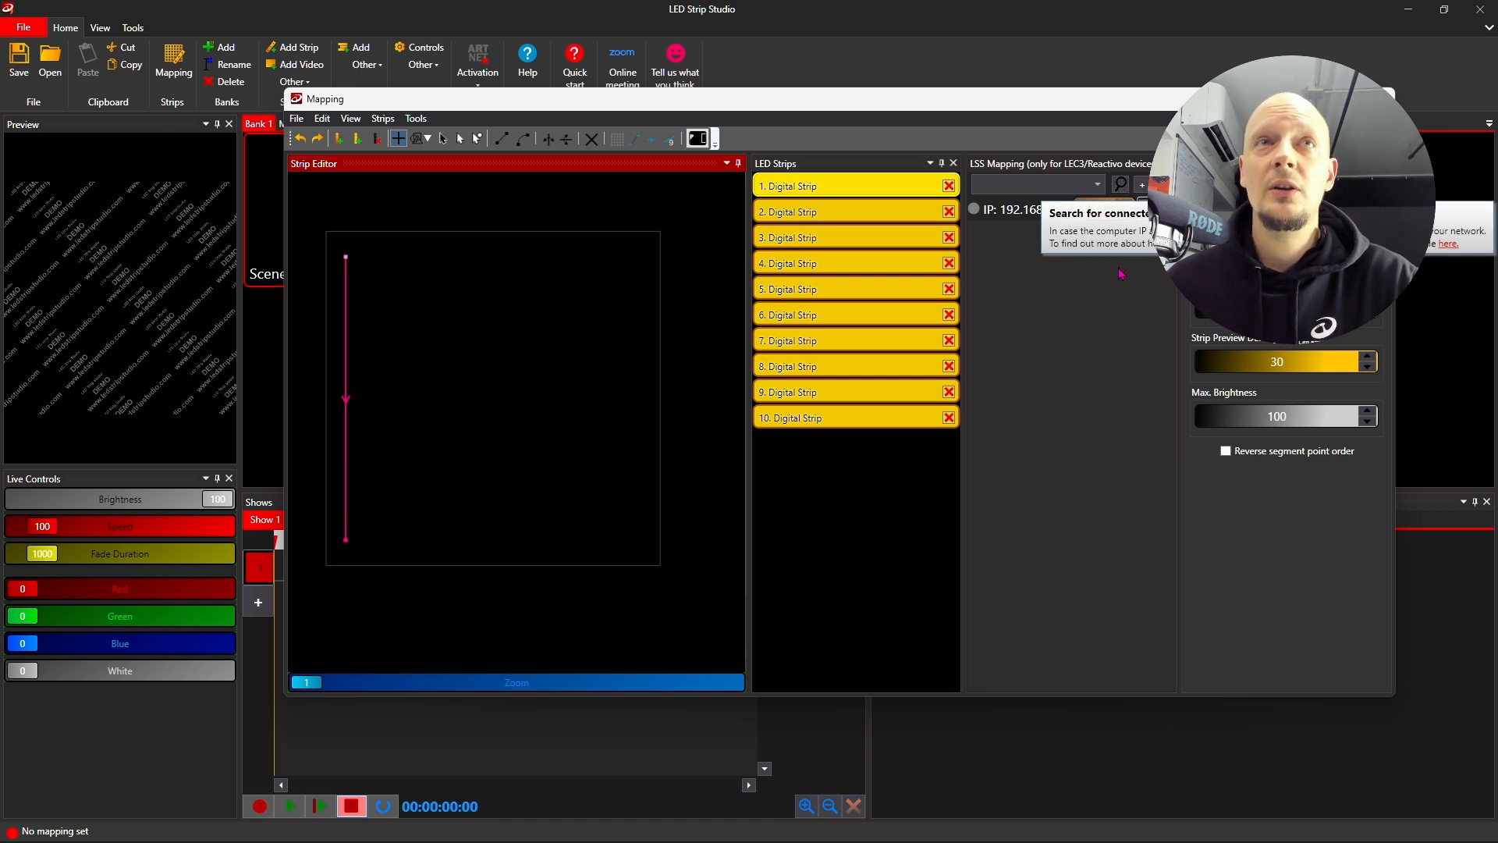
- Add a device to the LSS mapping and set its IP address to 192.168.1.147
left_click(1142, 189)
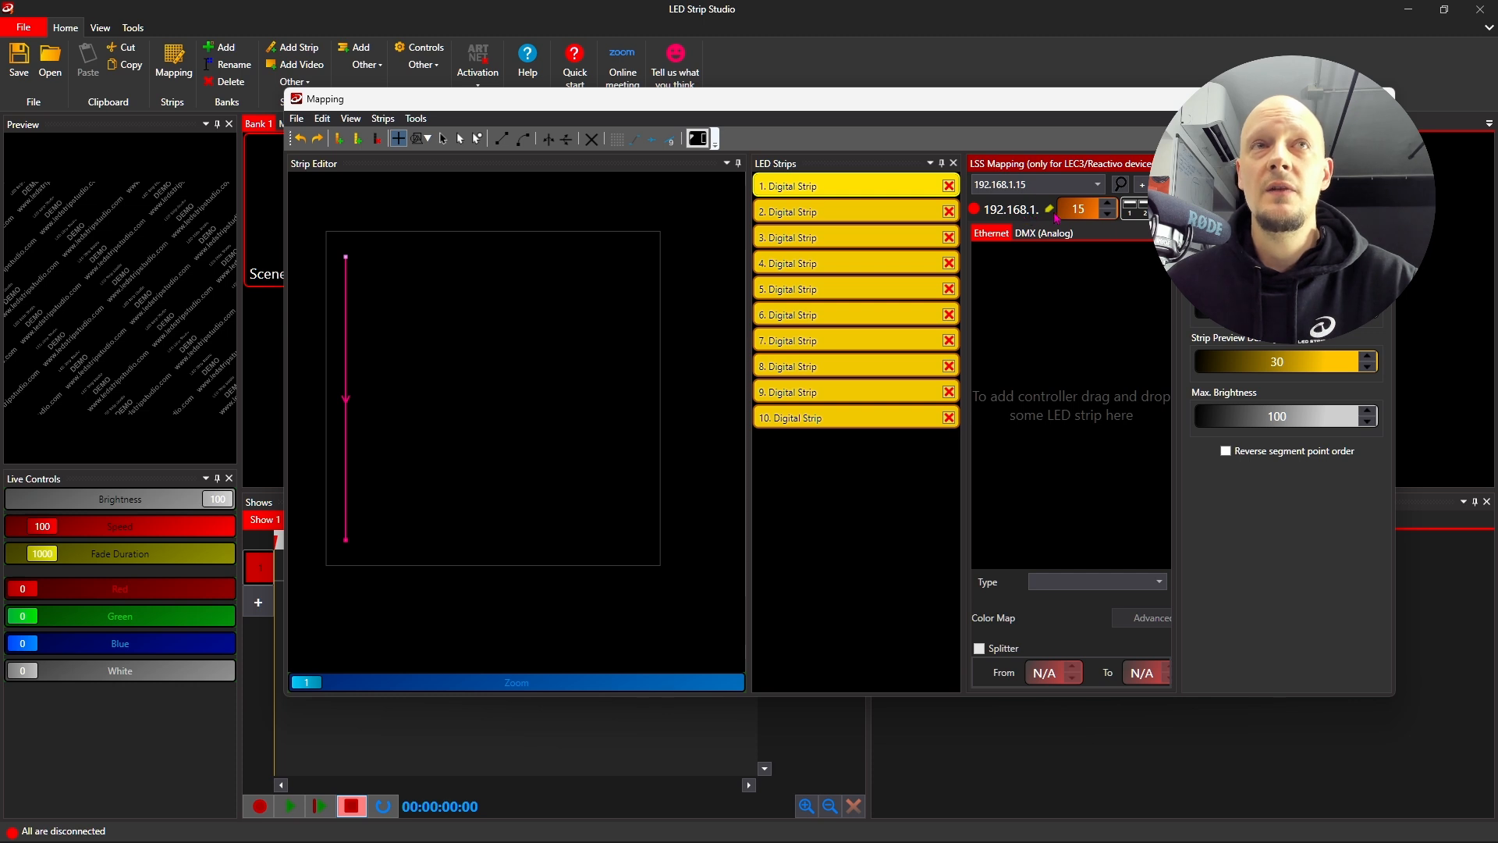
left_click(1077, 211)
type("147")
key("Return")
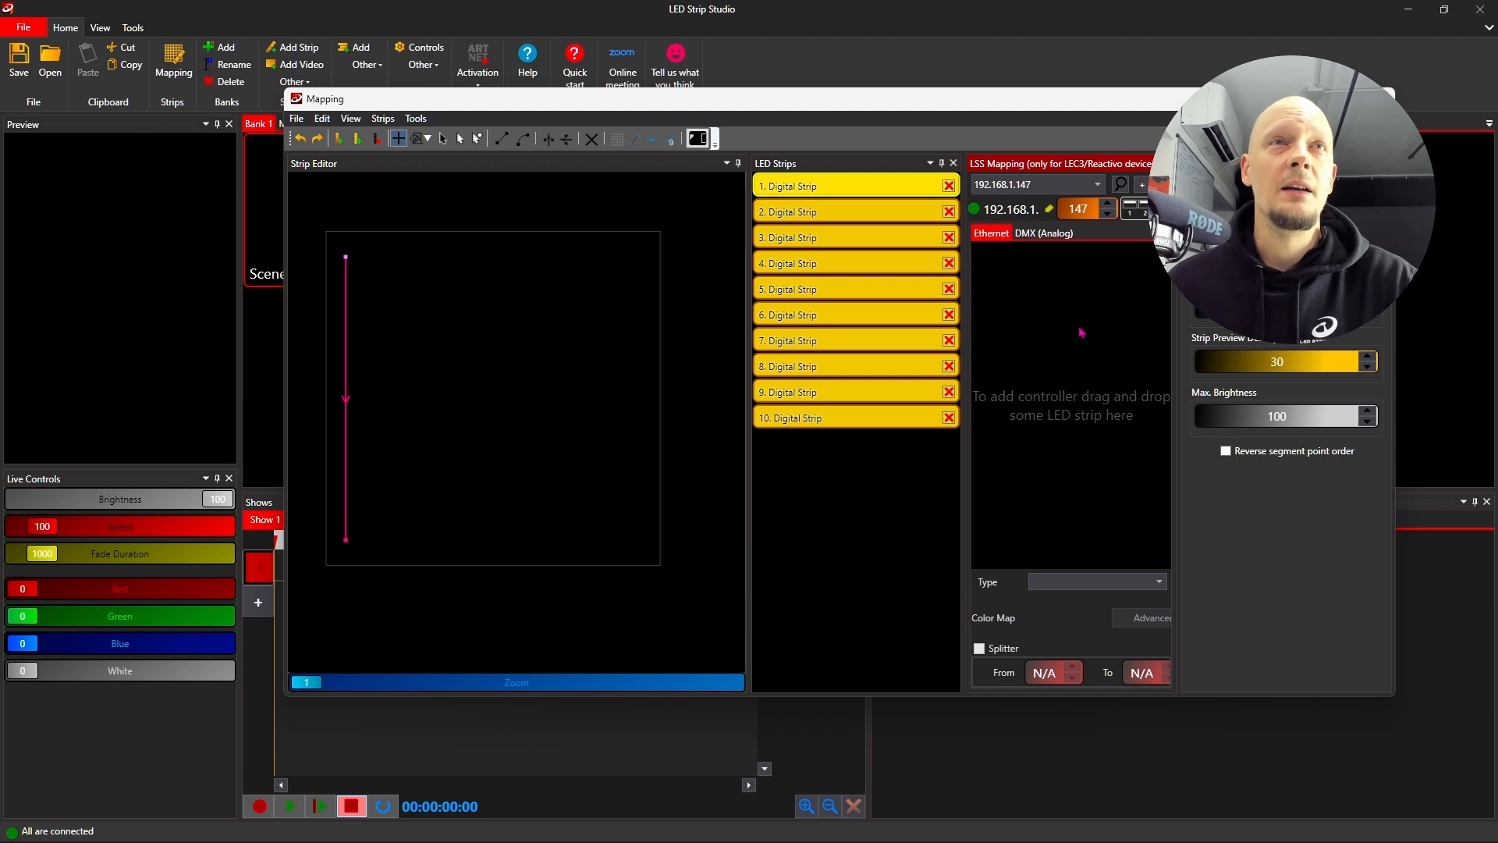
- Review the mapped device's full IP address settings and reposition the Mapping window so the LED strip settings are uncovered
mouse_move(978, 210)
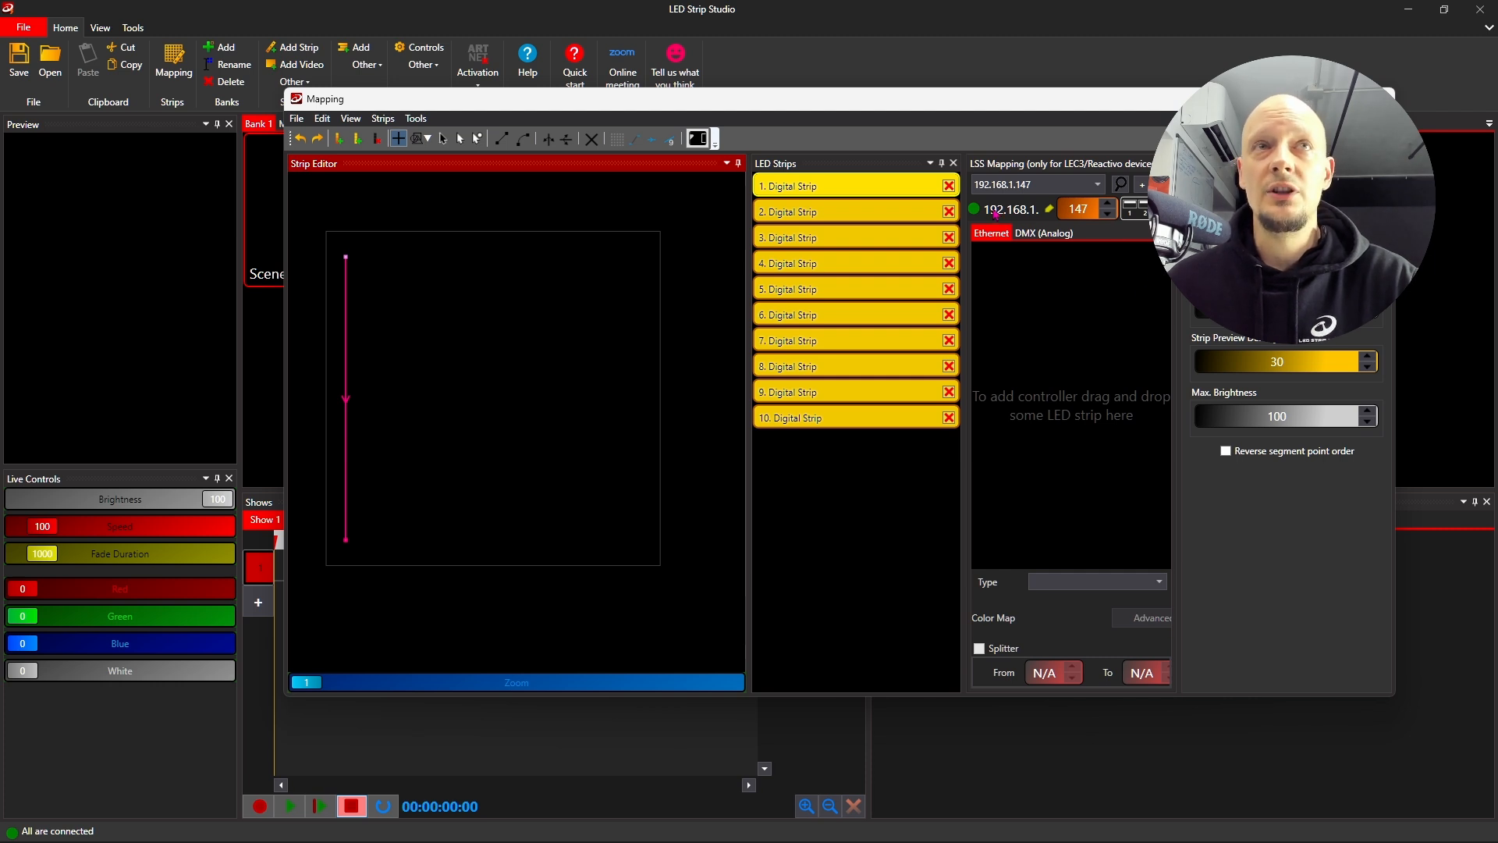
left_click(1051, 211)
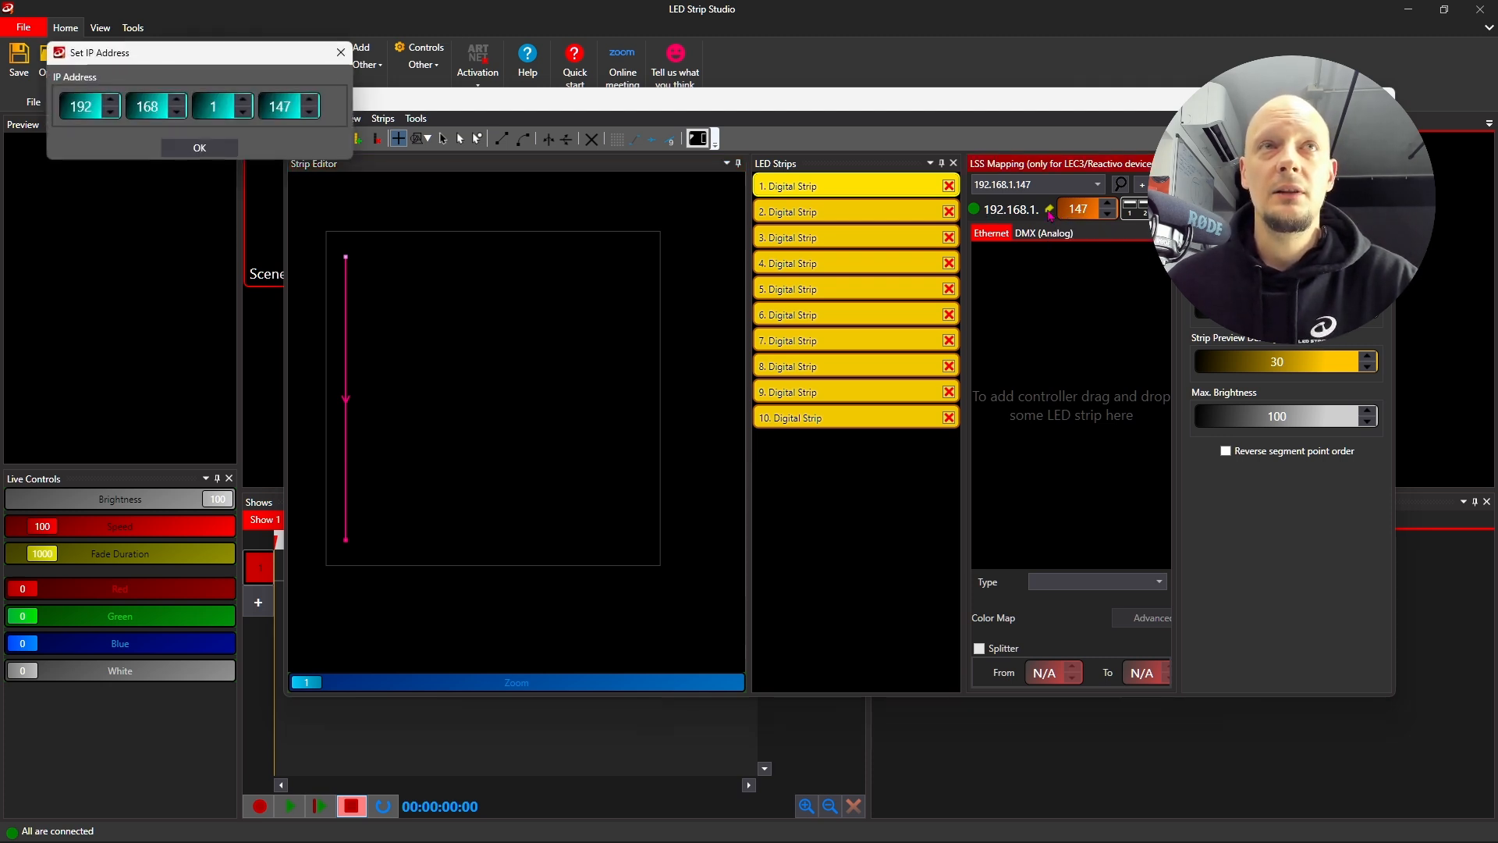
mouse_move(228, 53)
left_mouse_down()
mouse_move(577, 211)
mouse_move(505, 212)
left_mouse_up()
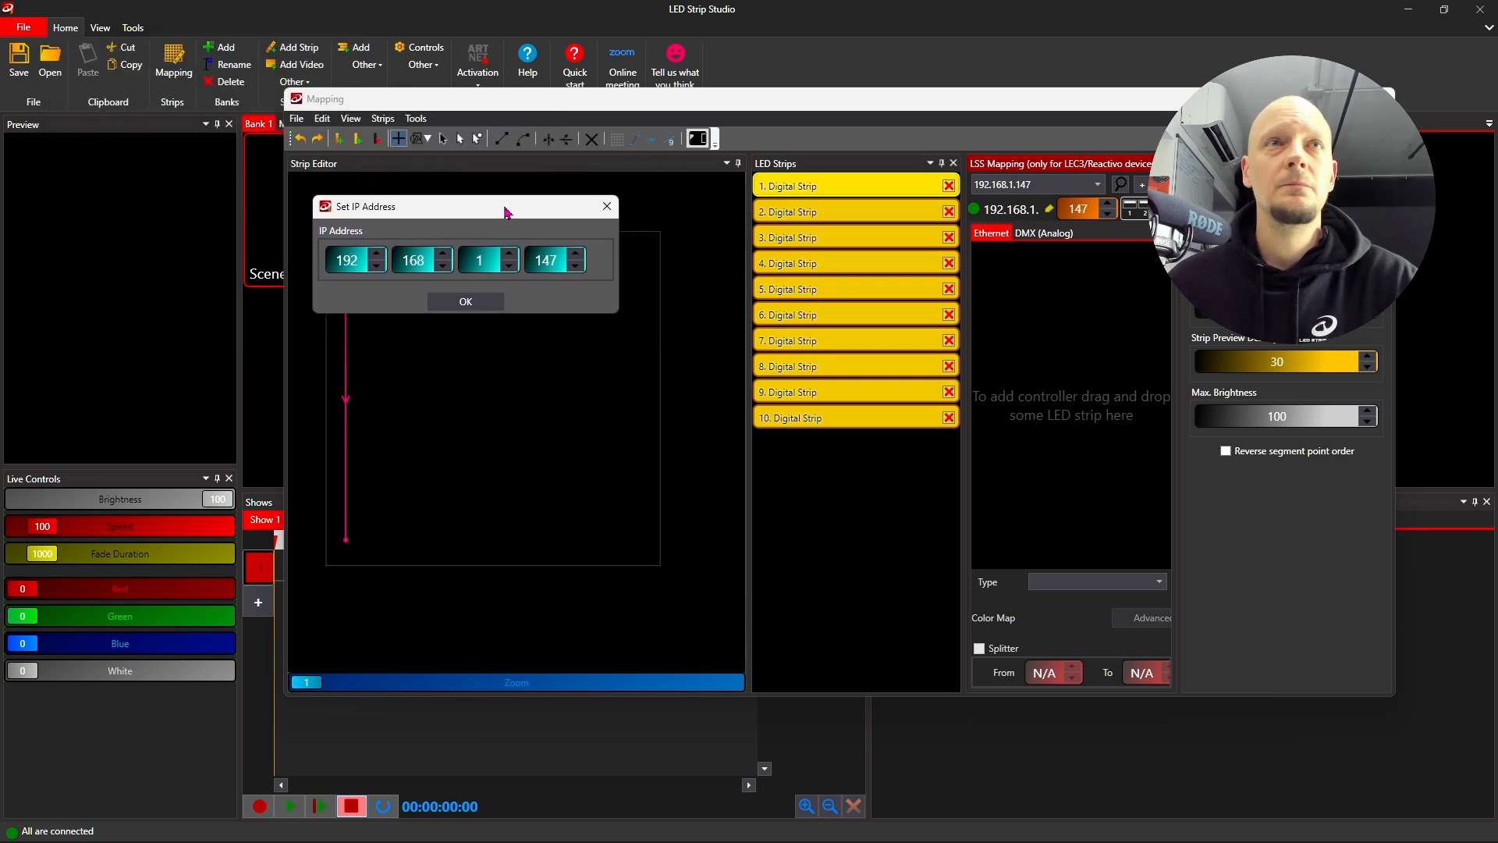
left_click(607, 206)
left_click_drag(970, 105, 736, 47)
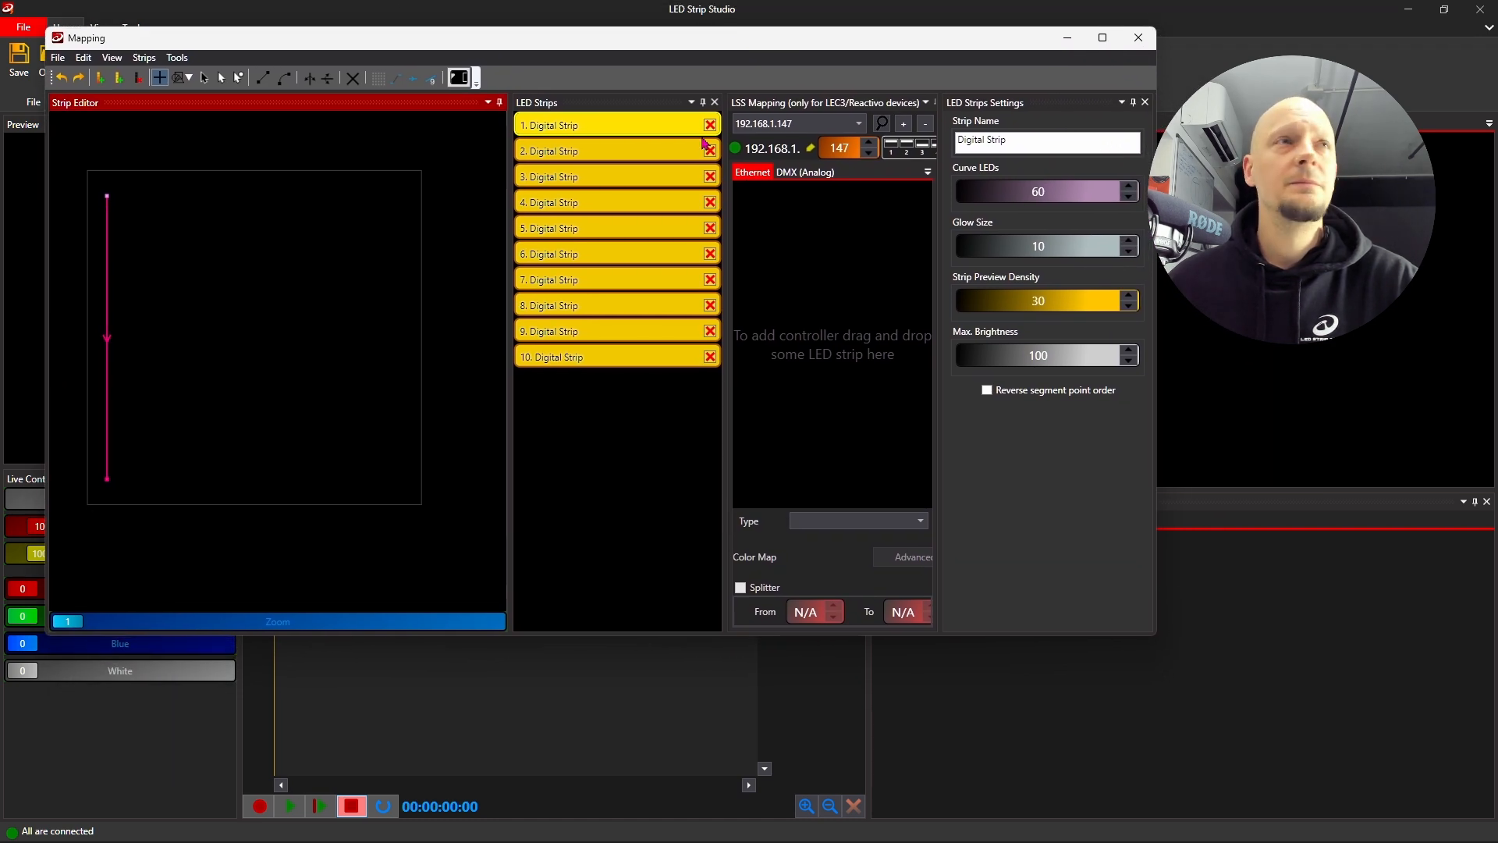
left_click(811, 154)
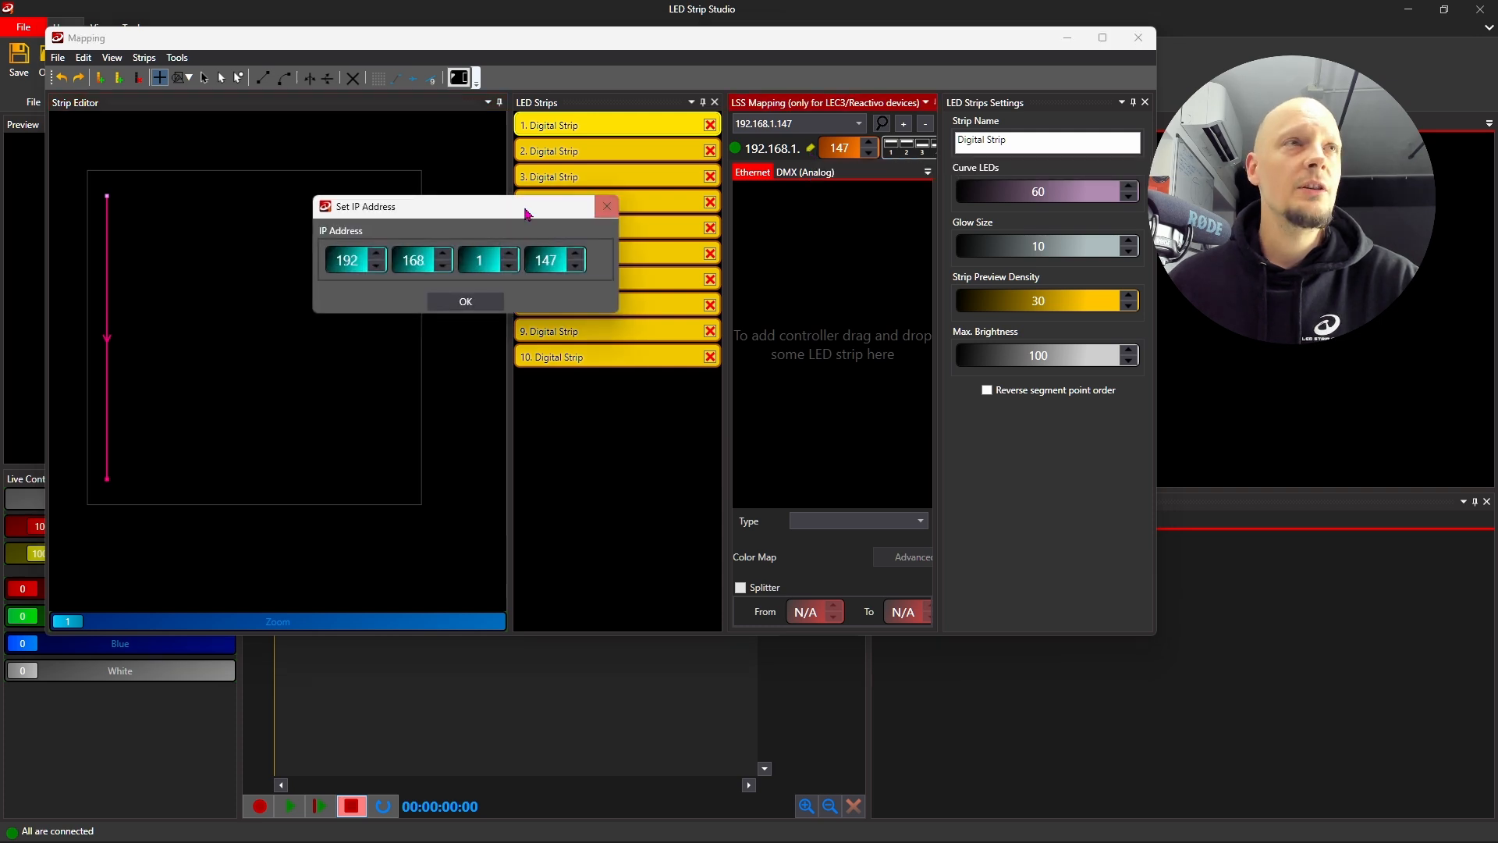
left_click_drag(522, 205, 436, 195)
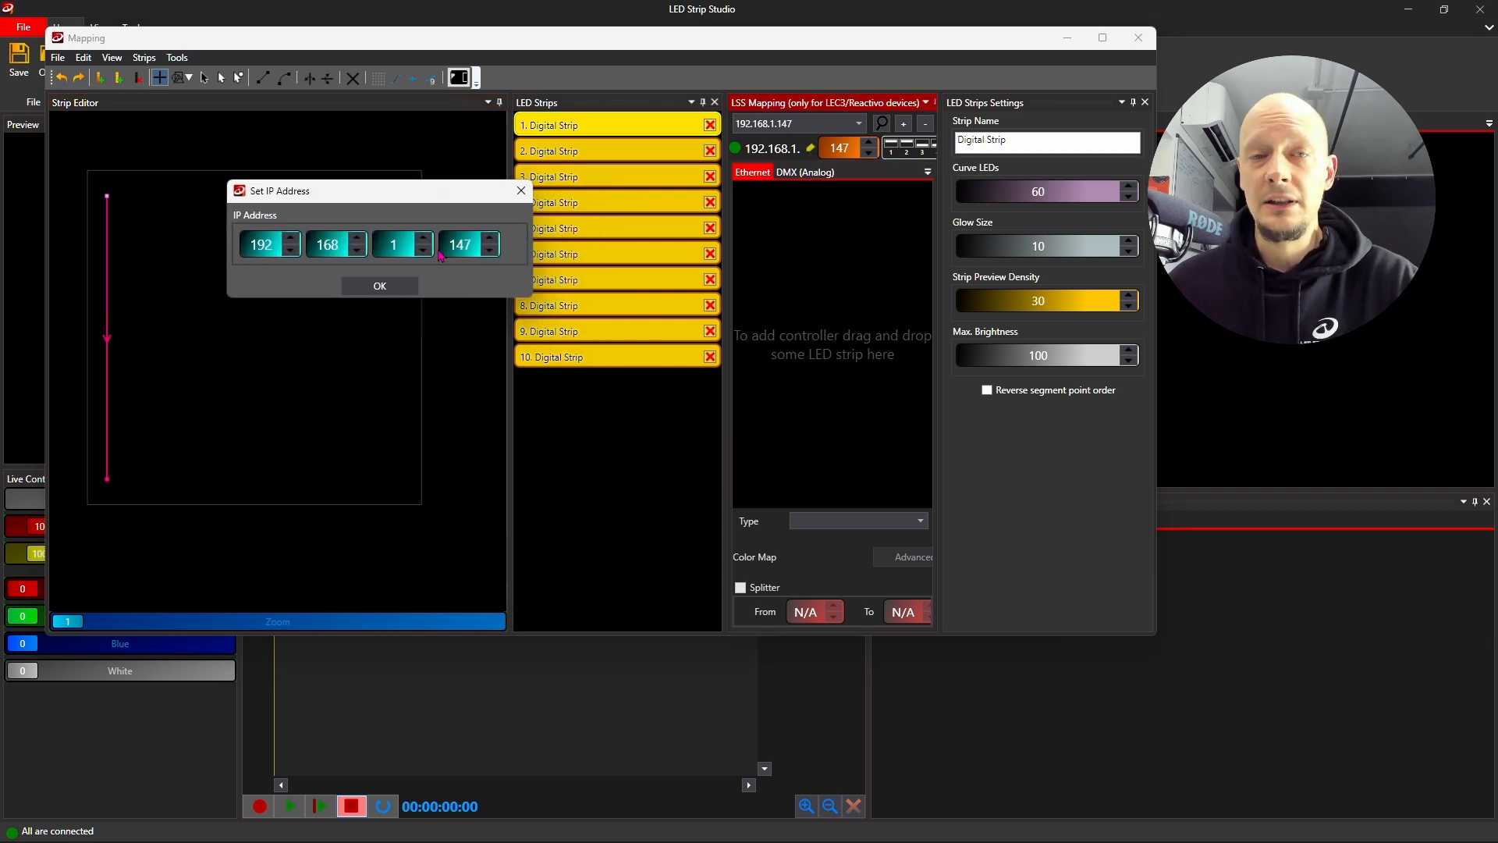
left_click(380, 286)
- Assign the first digital strip to the device's Ethernet mapping, moving it to output 2 and back to output 1
left_click(606, 134)
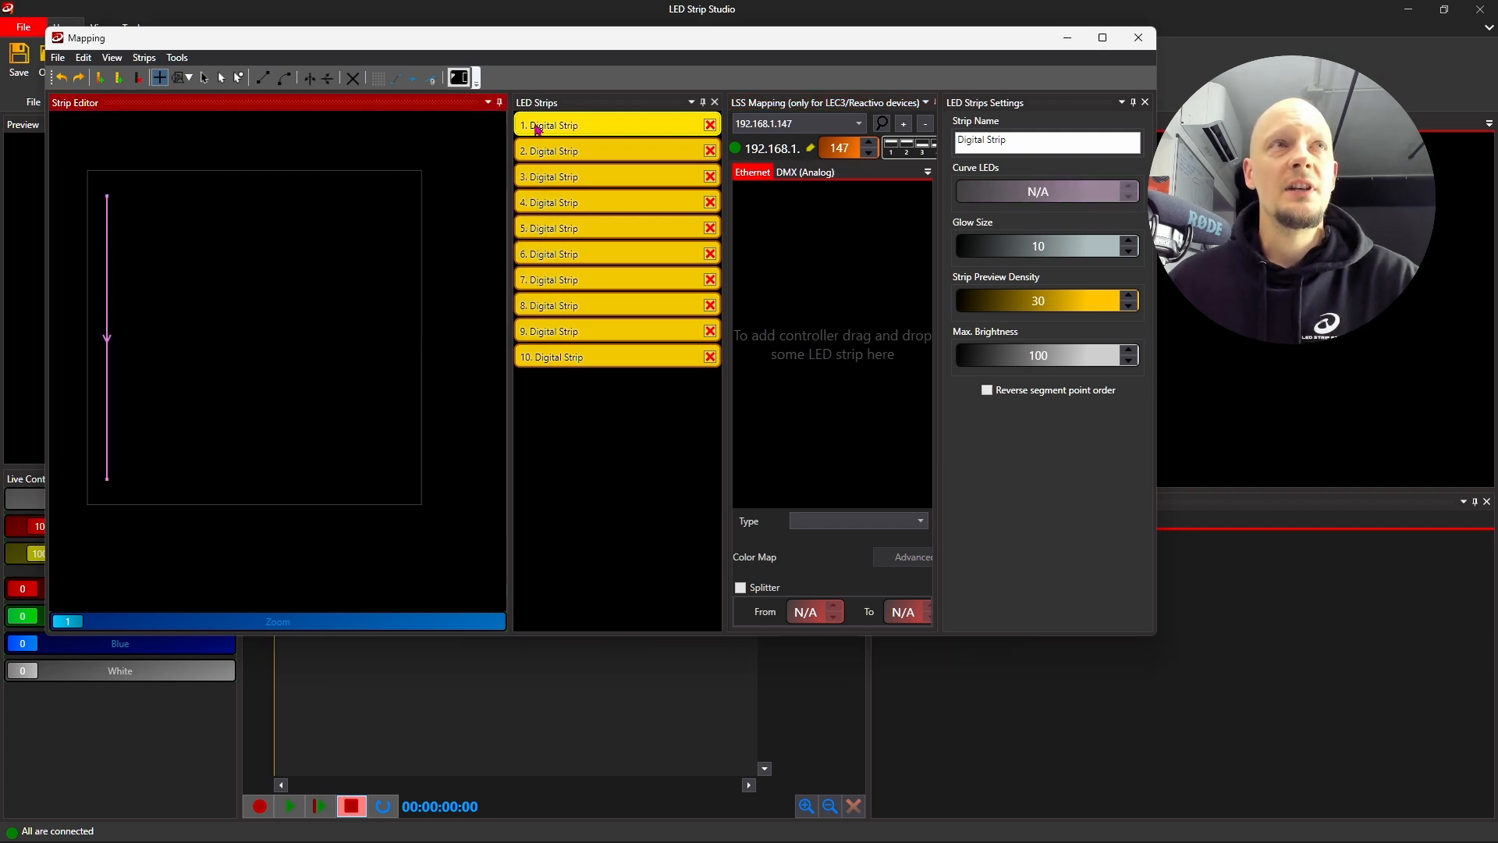
left_click_drag(537, 129, 840, 242)
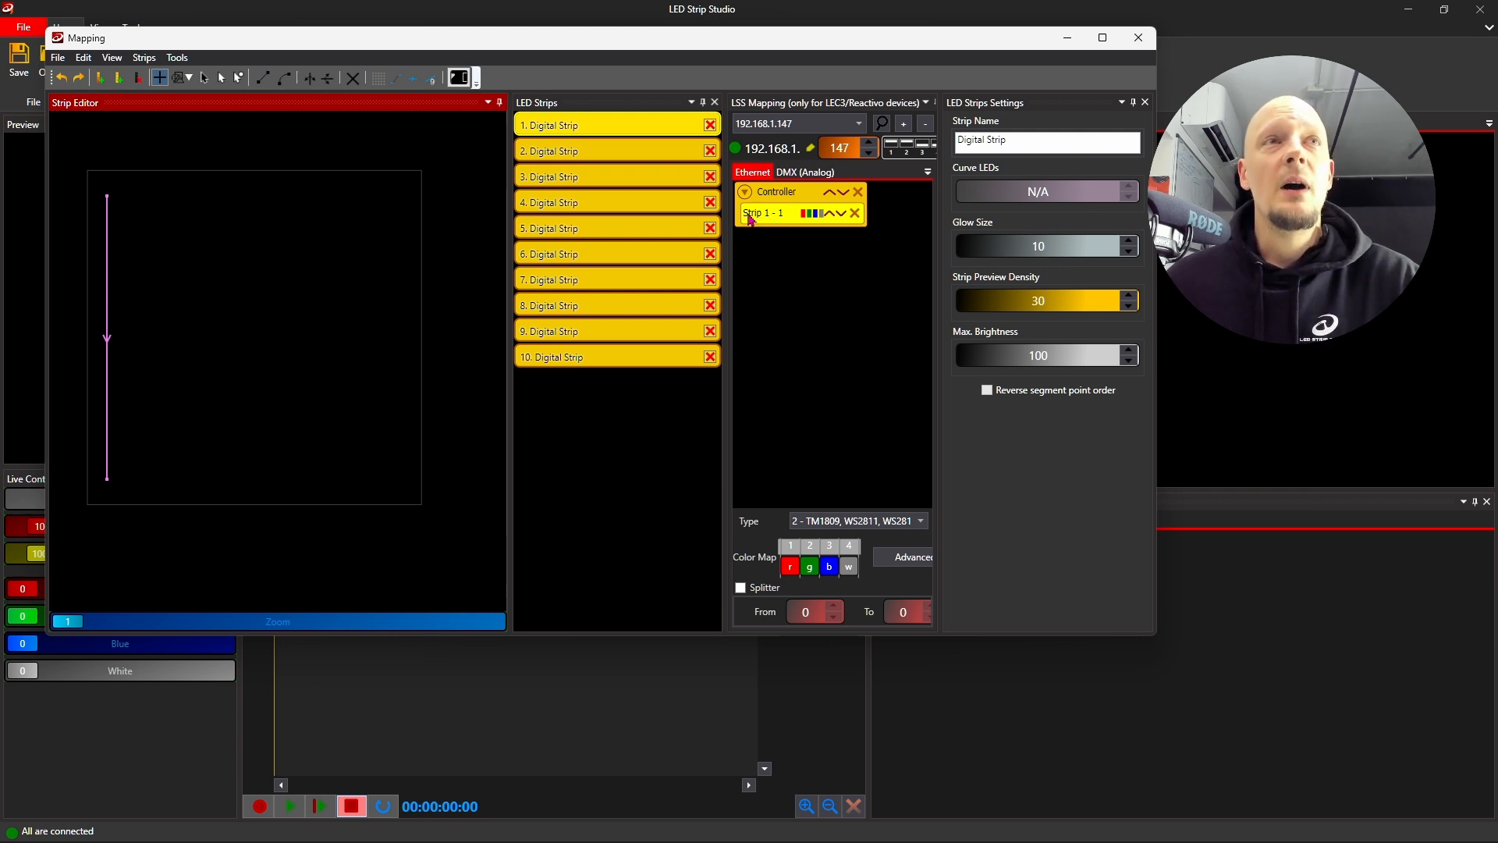
left_click(831, 218)
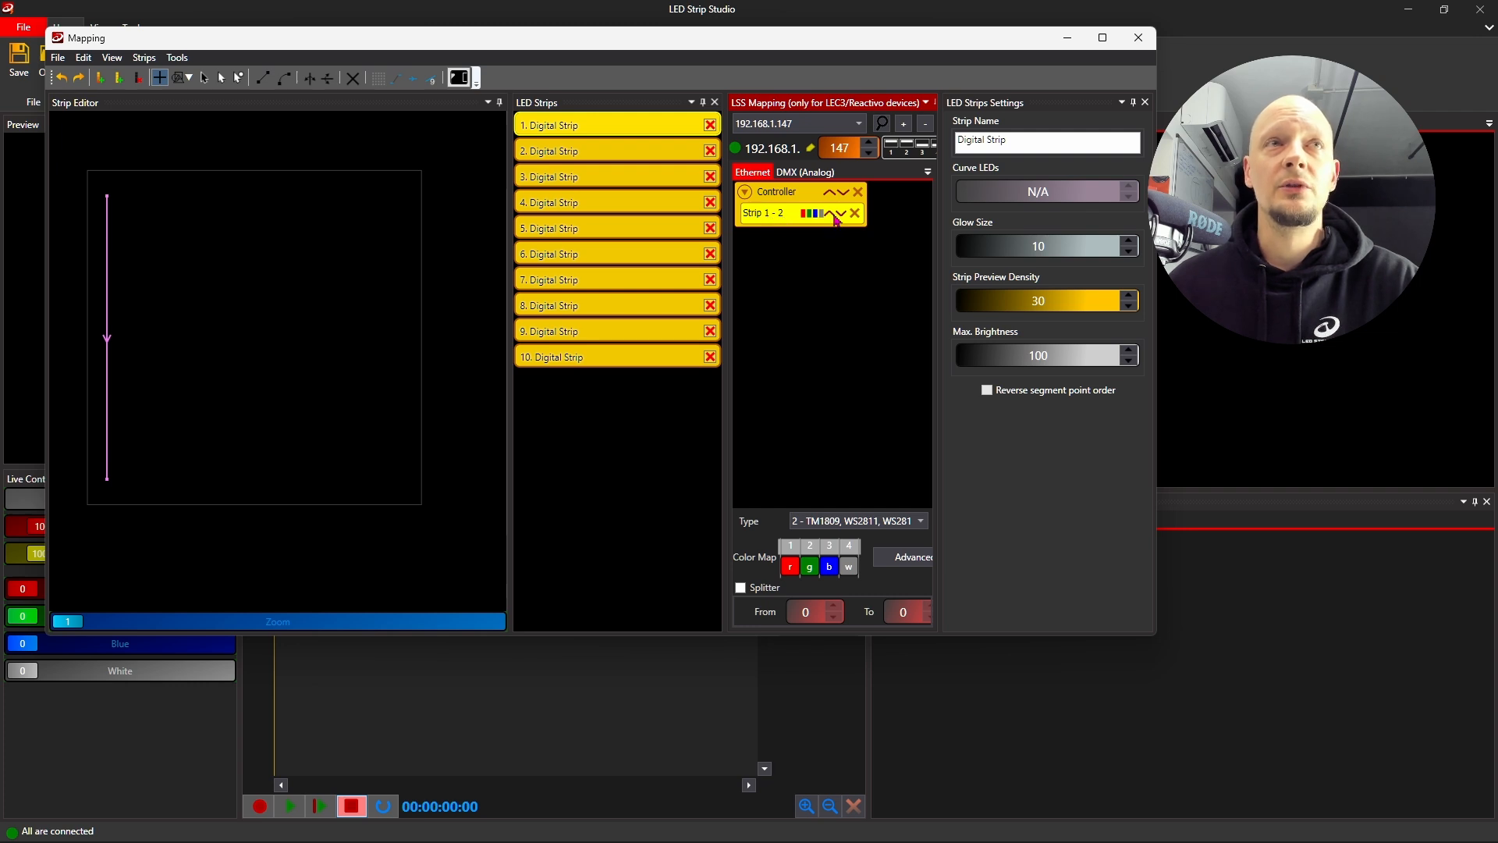
left_click(841, 216)
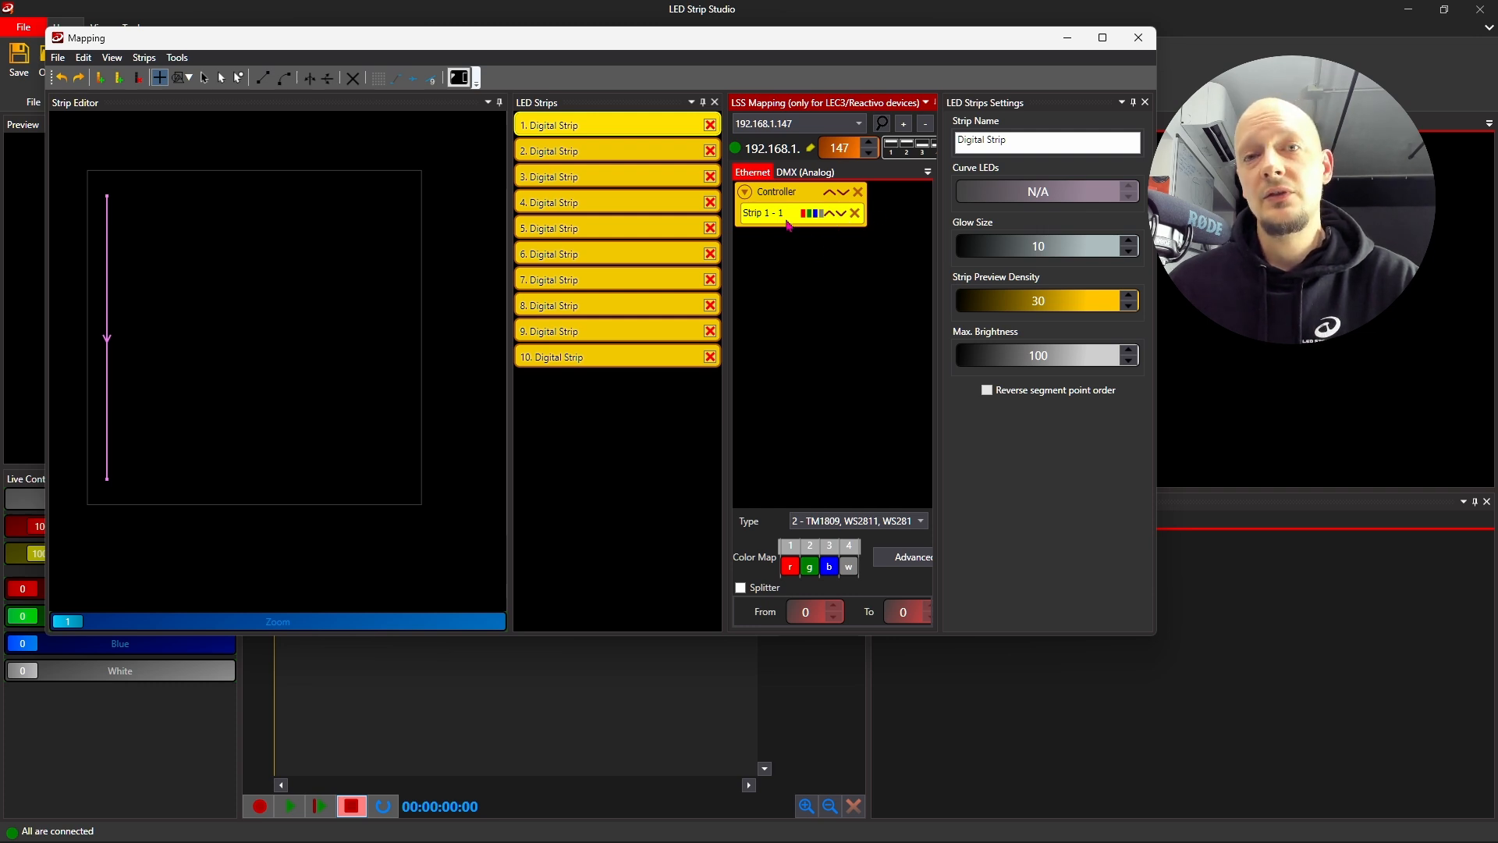
- Look through the available LED types for the mapped controller and switch to the LEC 3 status page in Firefox
left_click(876, 525)
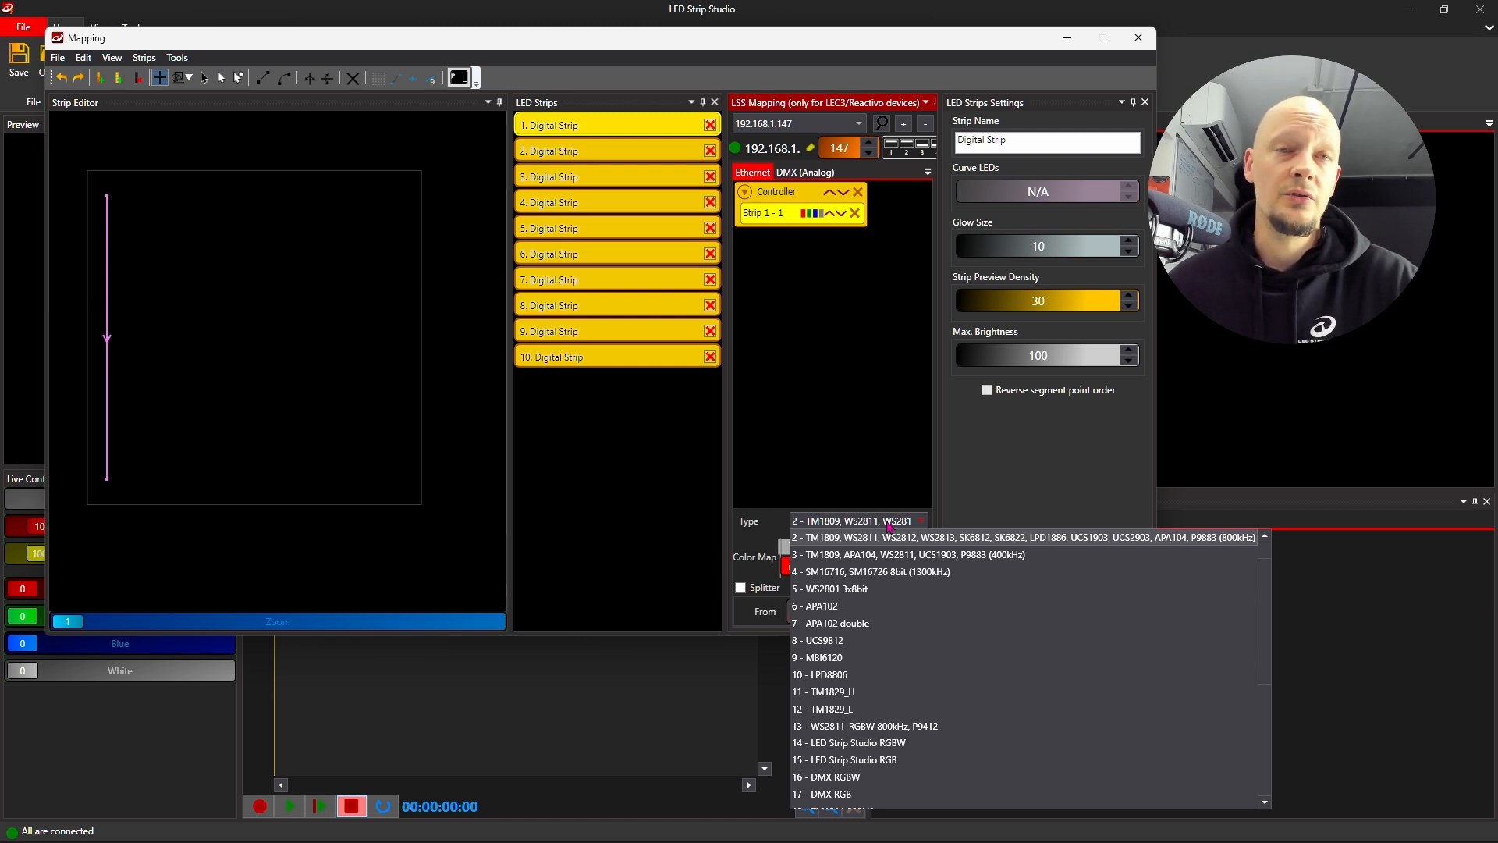
left_click(889, 526)
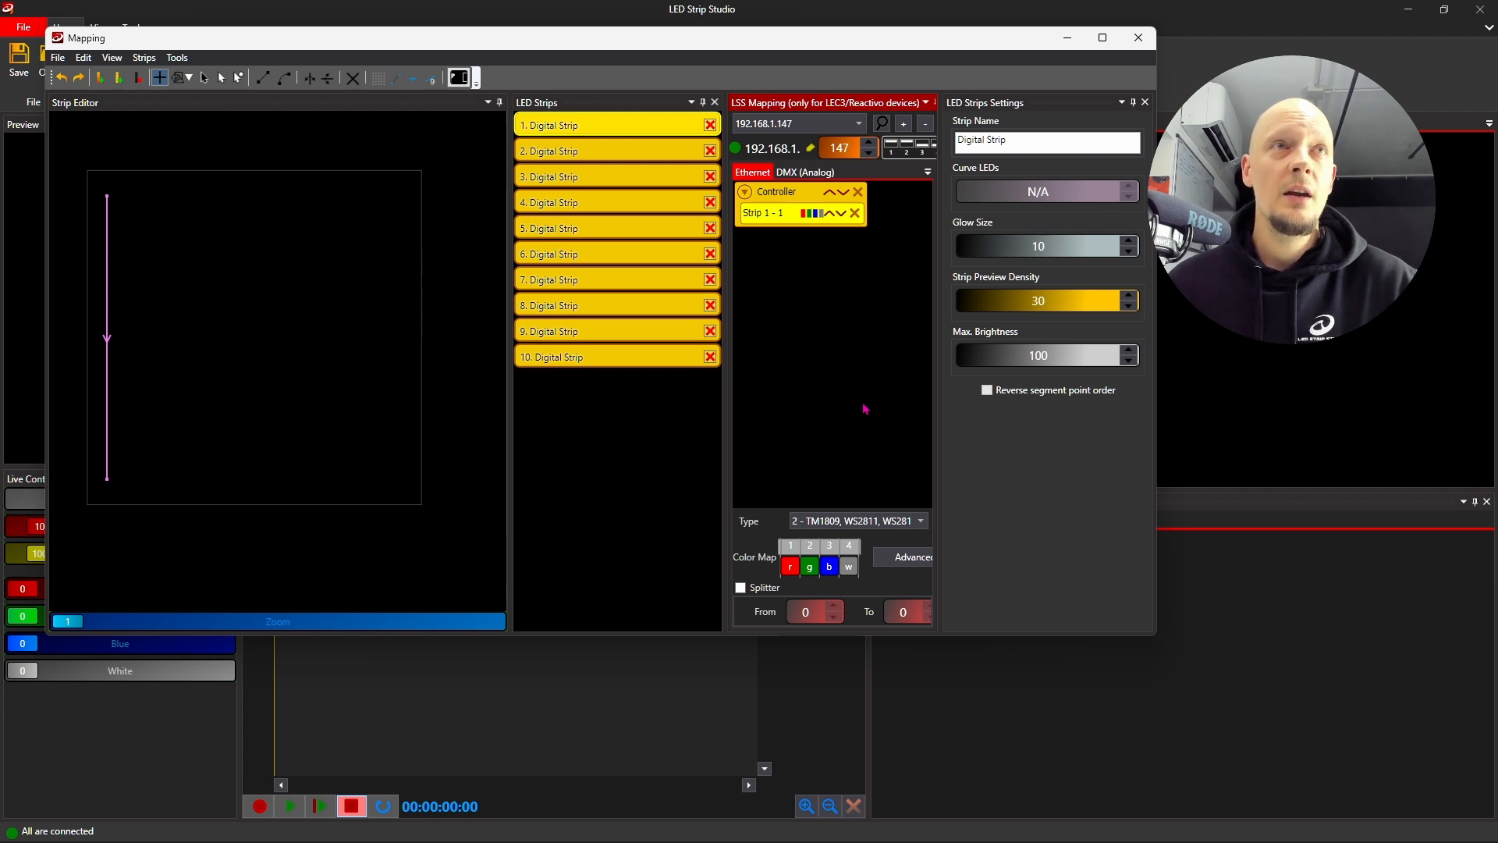
key("alt+Tab")
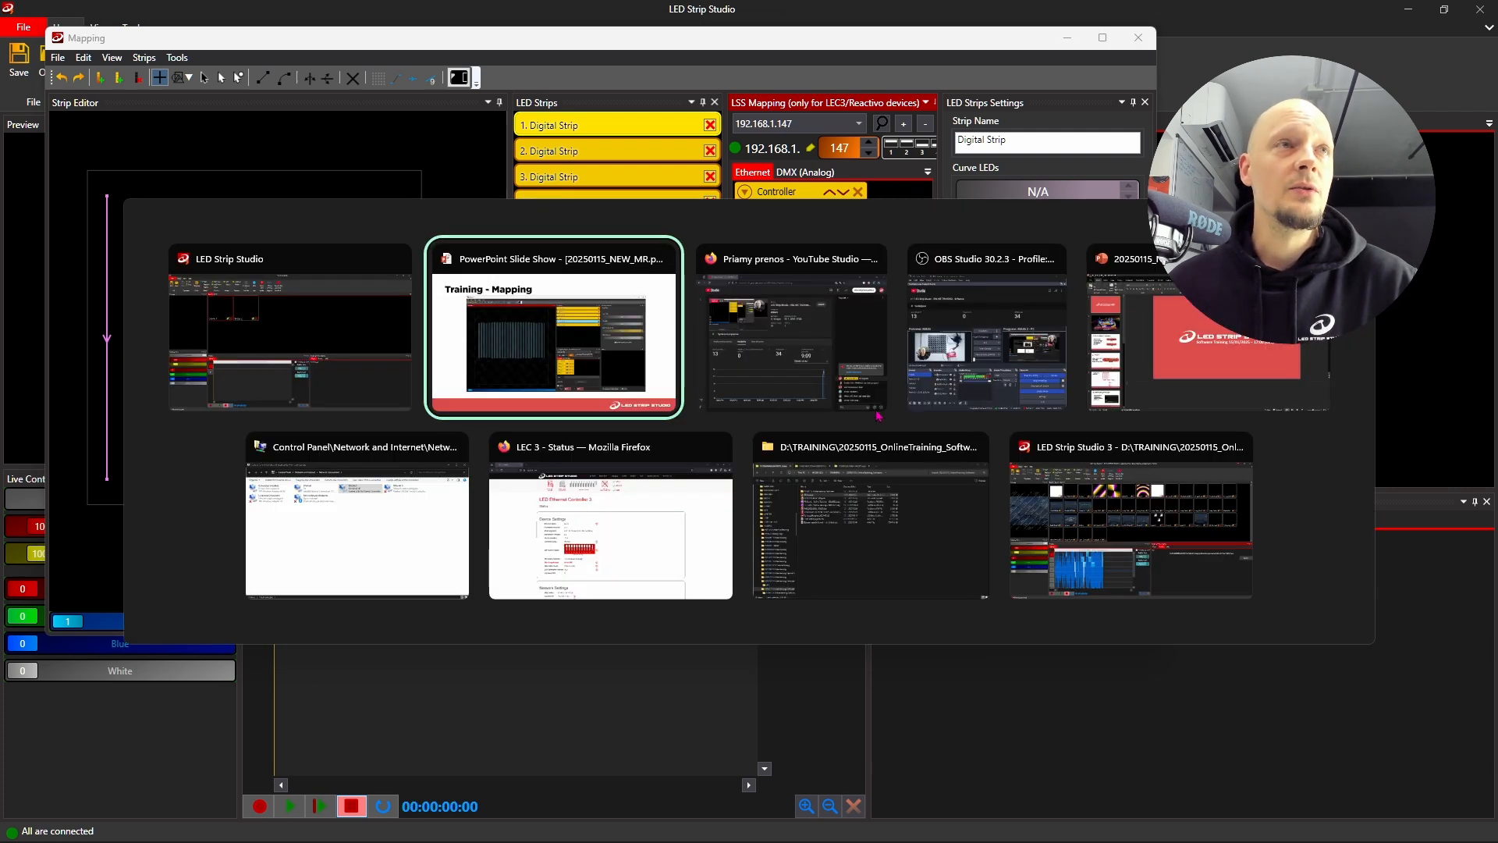
left_click(507, 539)
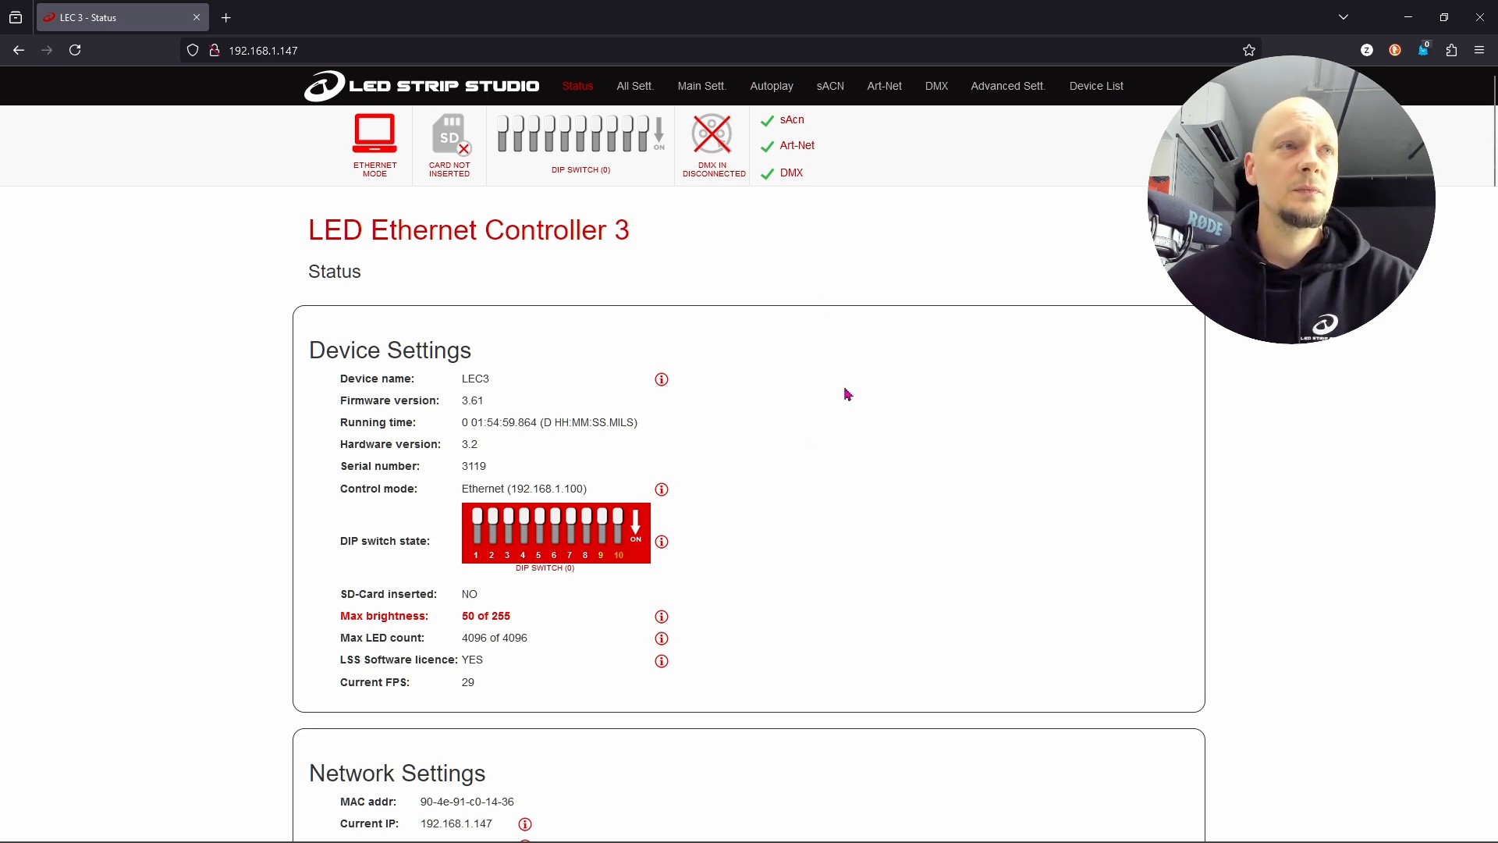
- Open the controller's full settings page and look through the help on supported LED types for the outputs
left_click(75, 50)
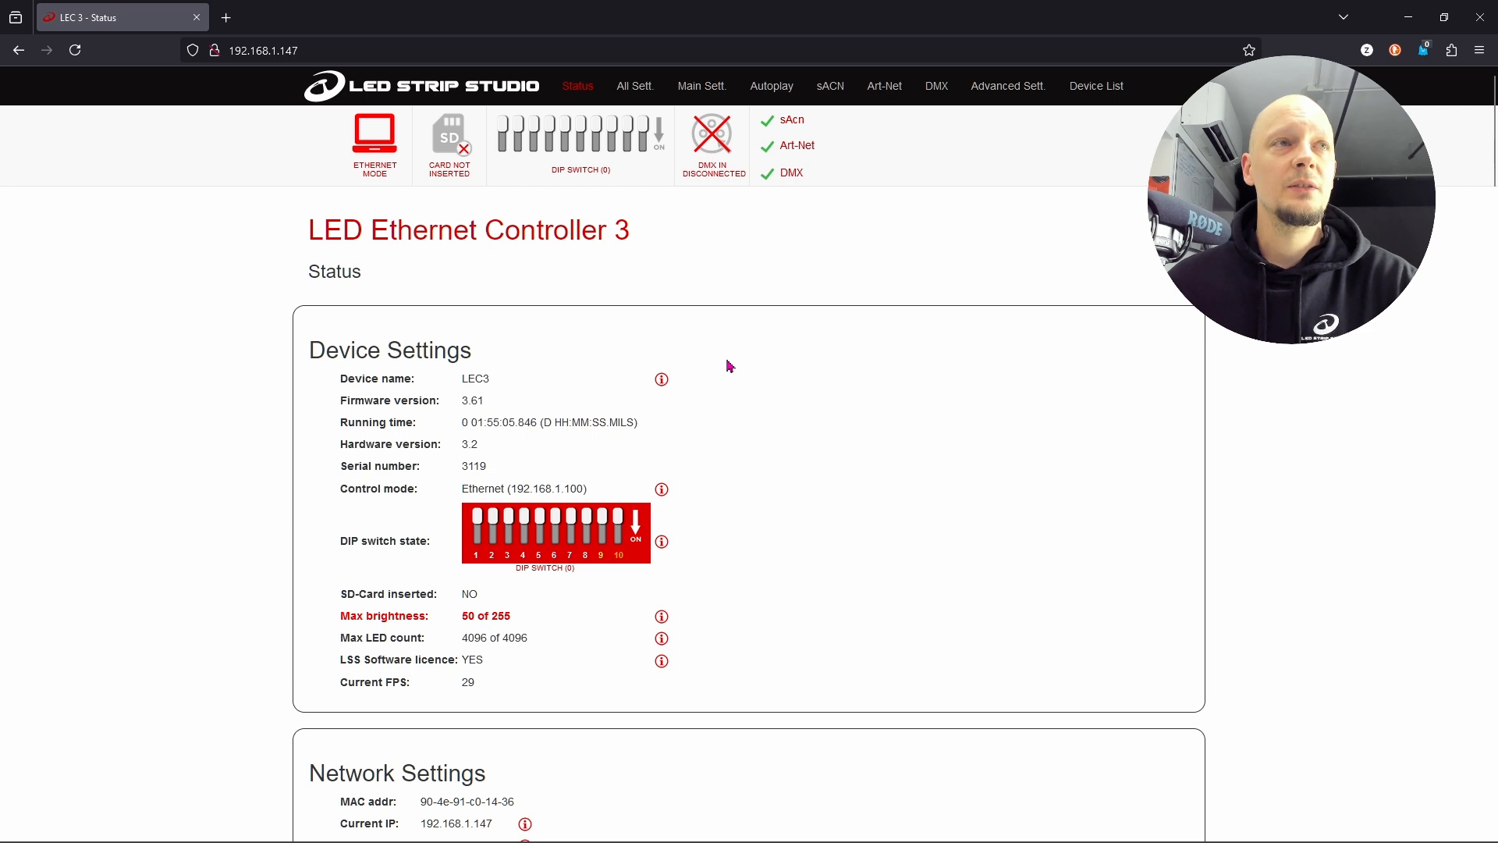
left_click(640, 92)
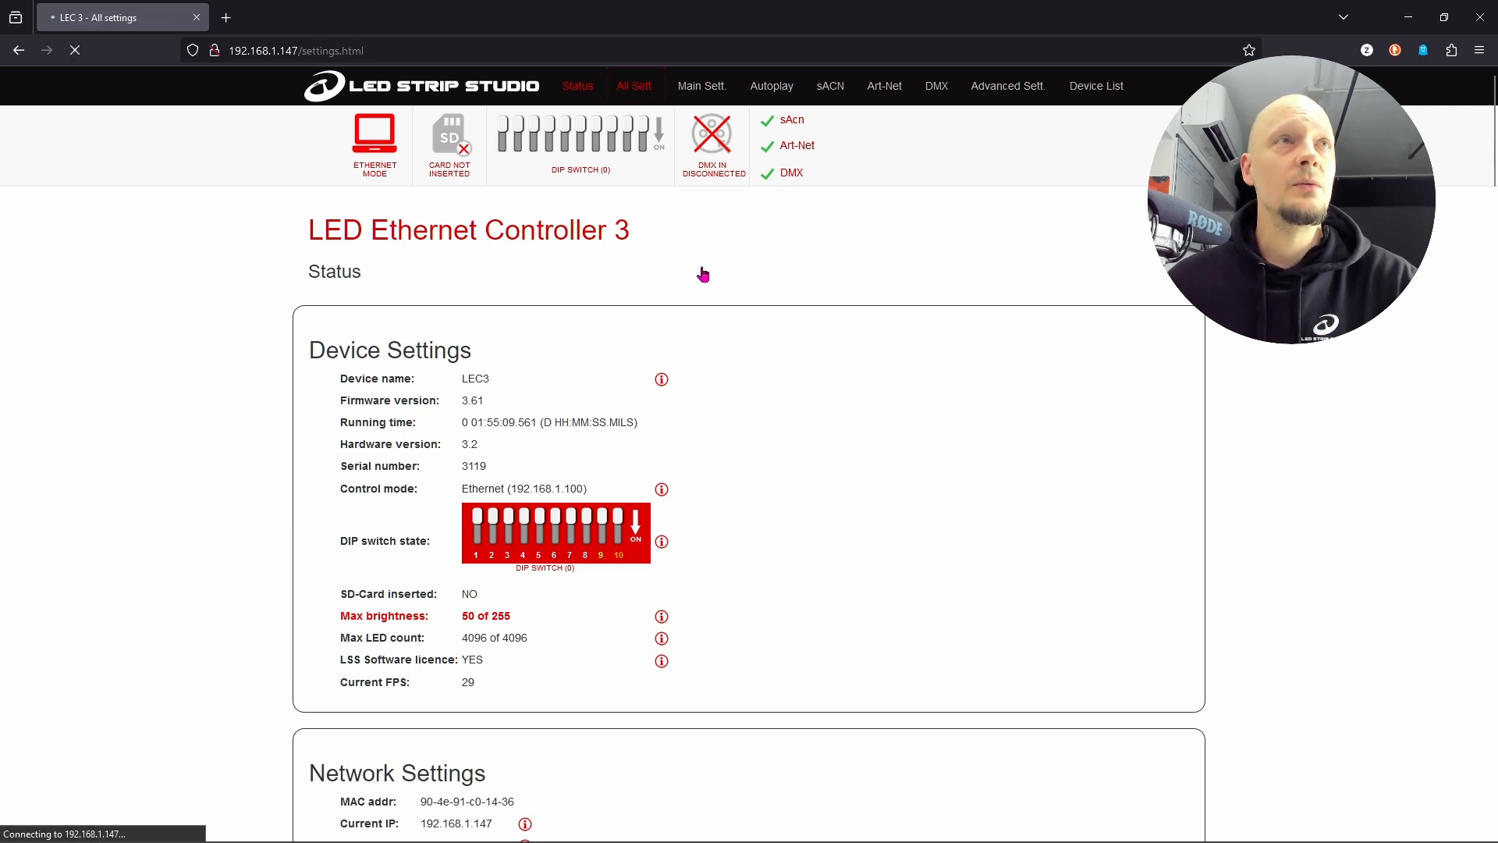
scroll(778, 357, "down", 4)
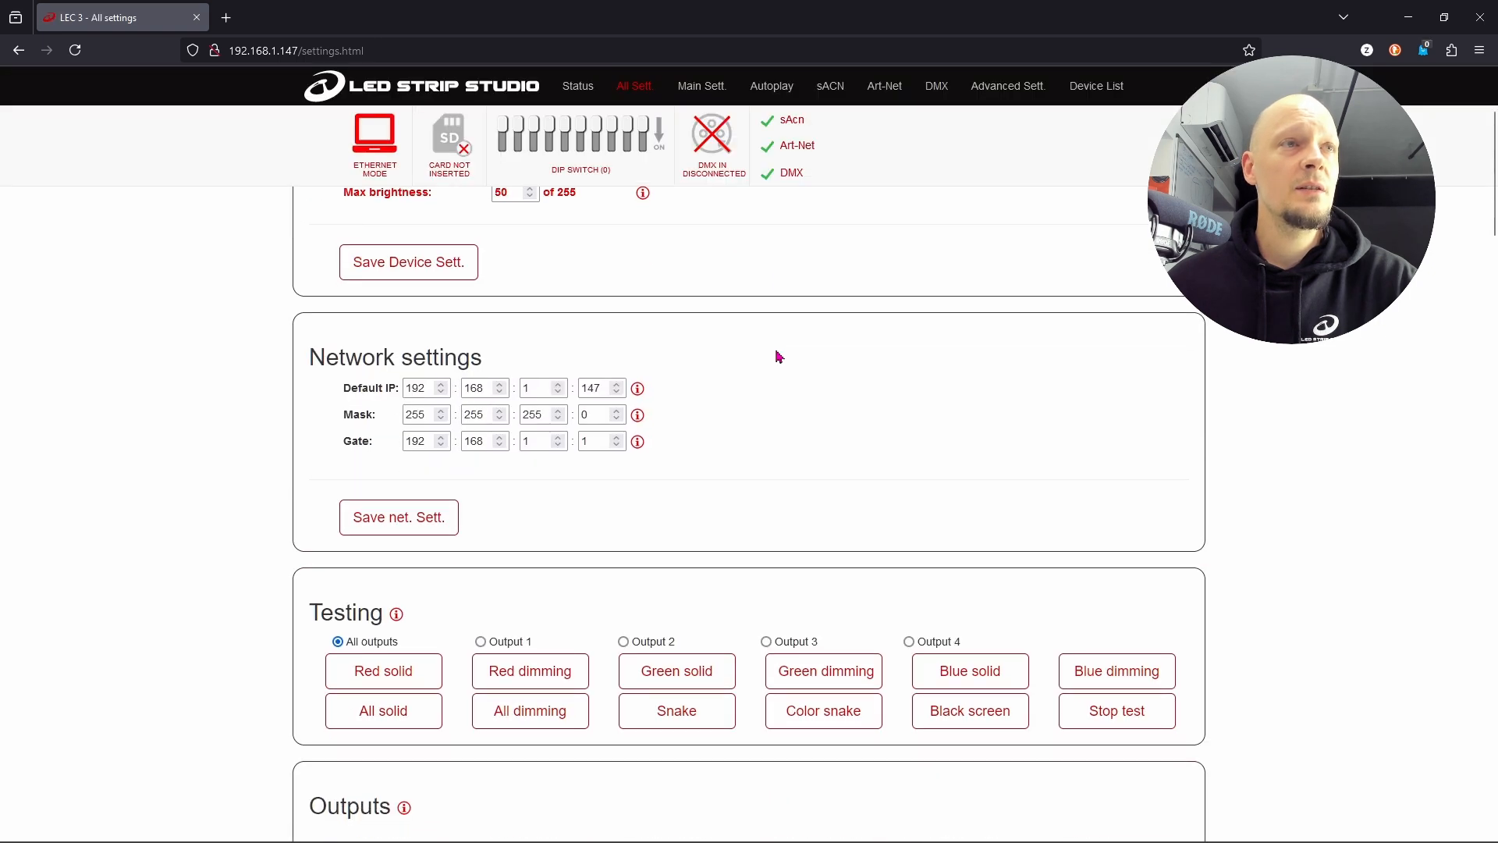
scroll(398, 575, "down", 3)
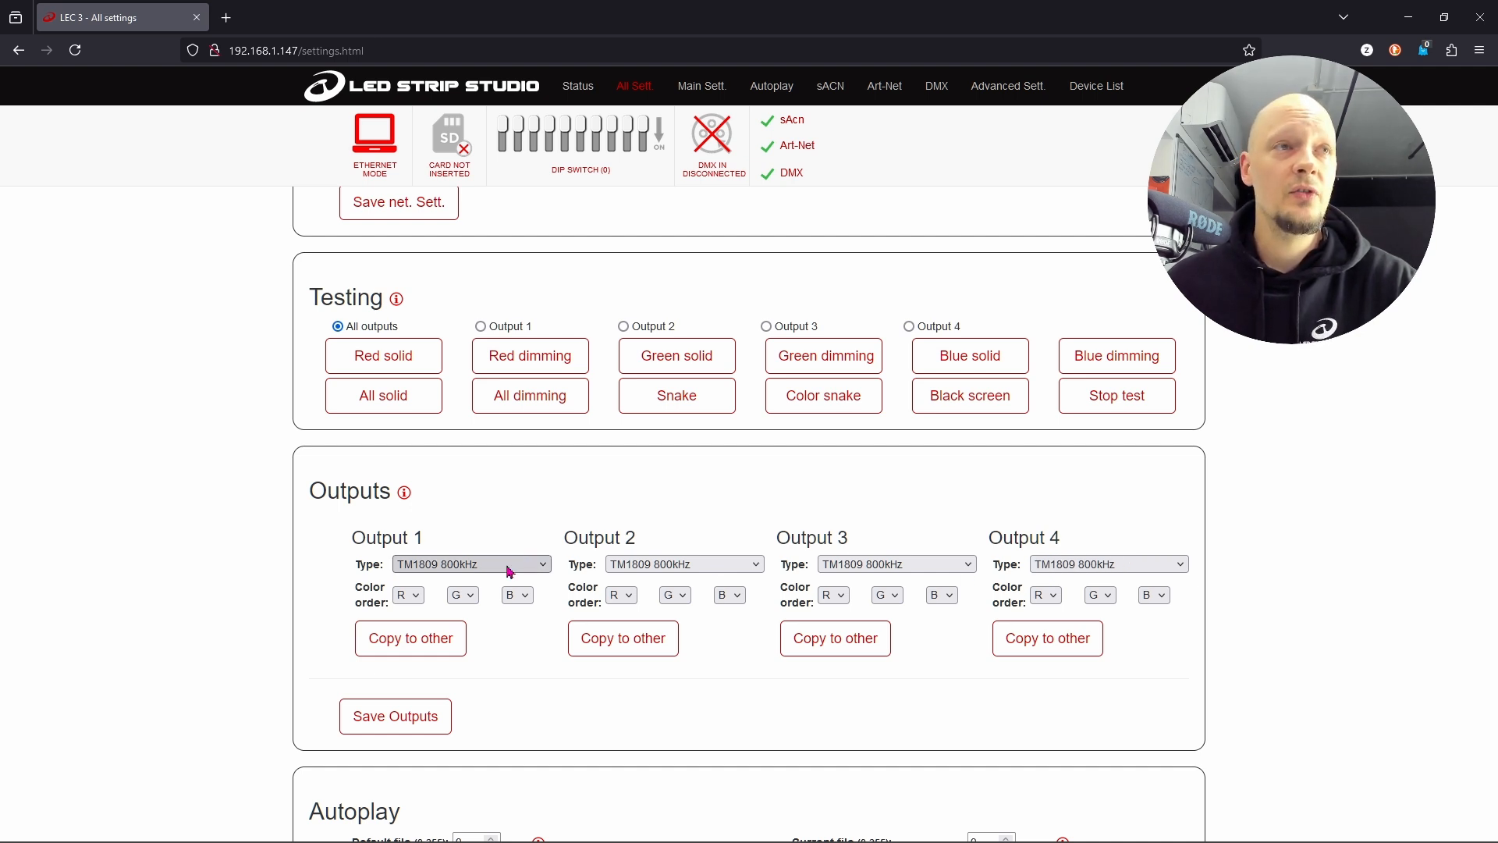
left_click(404, 494)
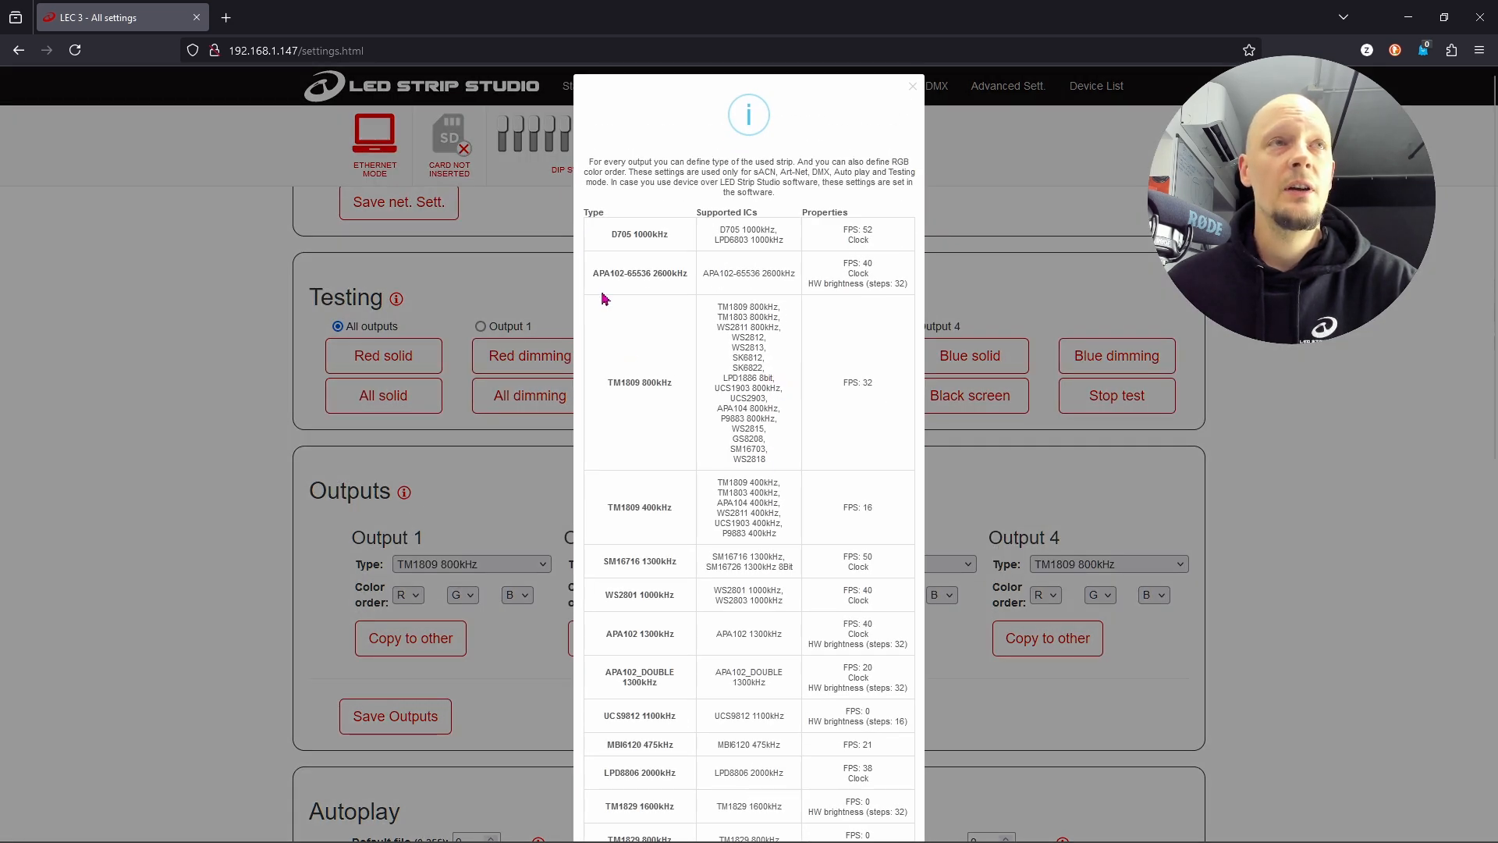
scroll(752, 343, "down", 10)
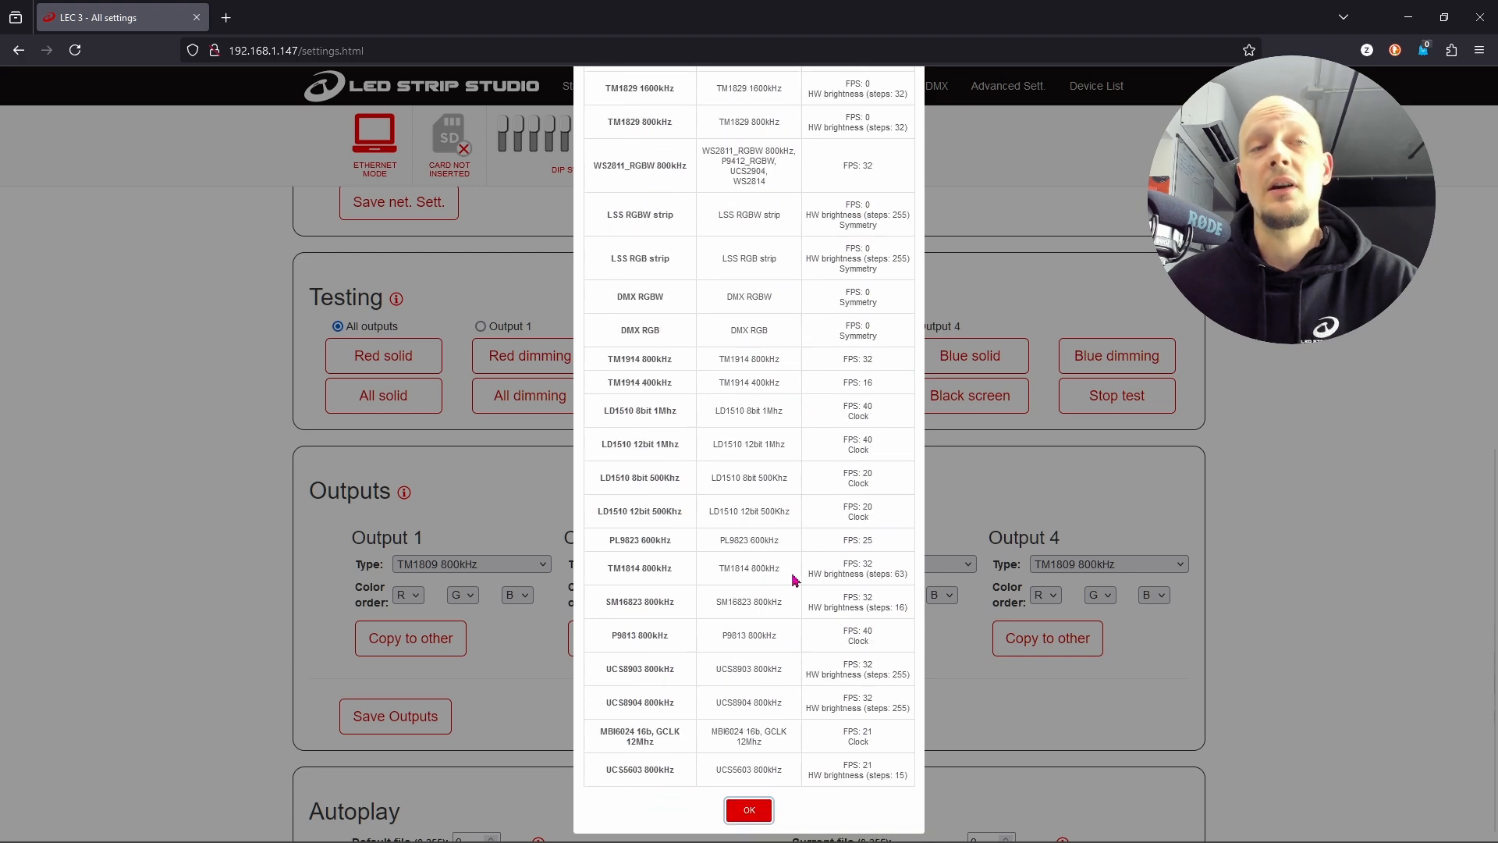
scroll(788, 609, "up", 7)
scroll(788, 611, "up", 2)
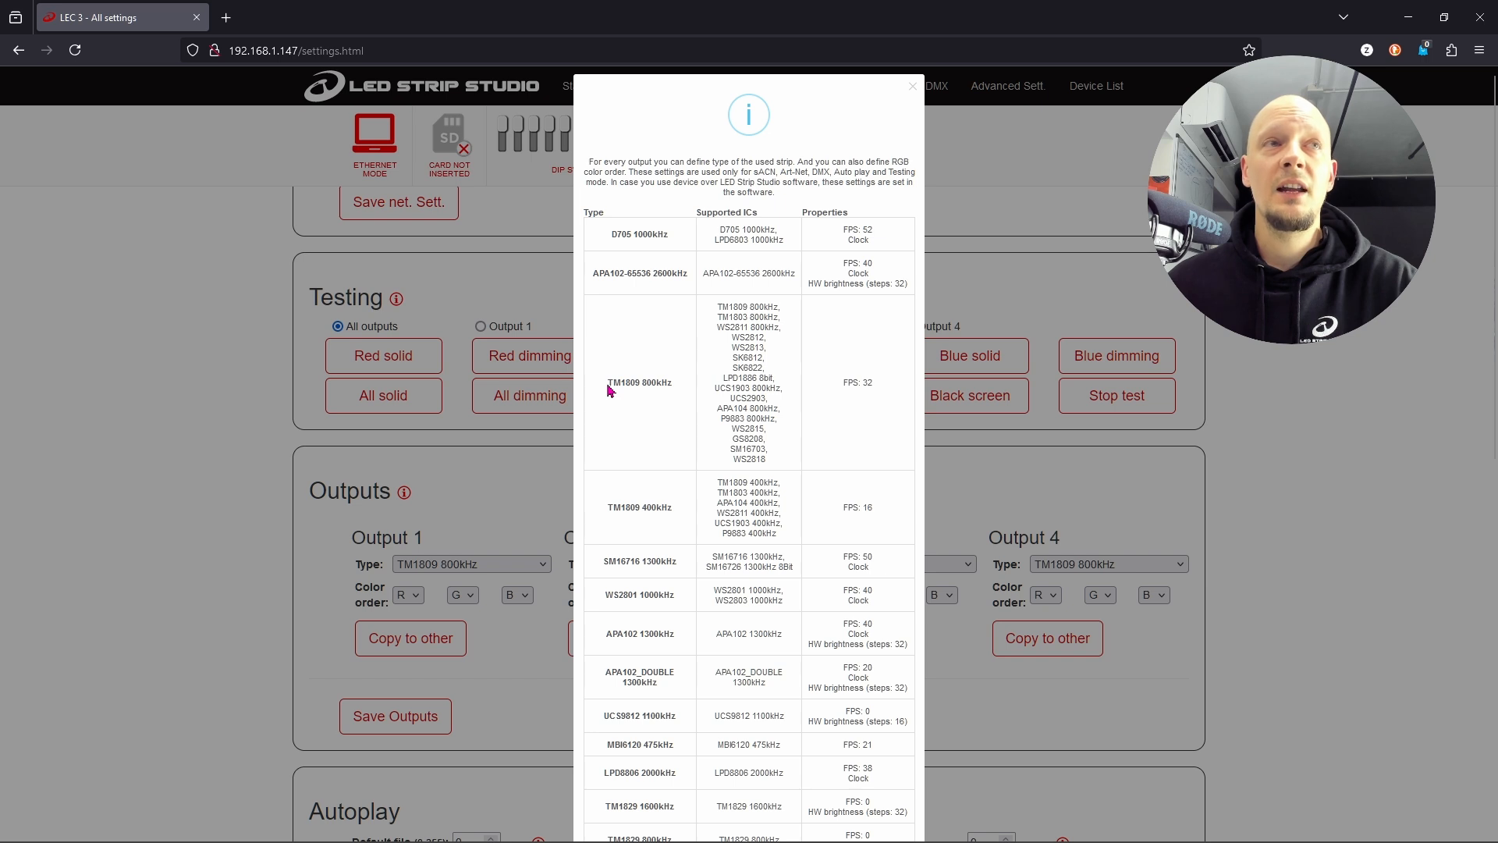
- Examine the ICs supported by the TM1809 800kHz type, including SK6812, and close the outputs help
left_click_drag(606, 383, 678, 392)
left_click(677, 391)
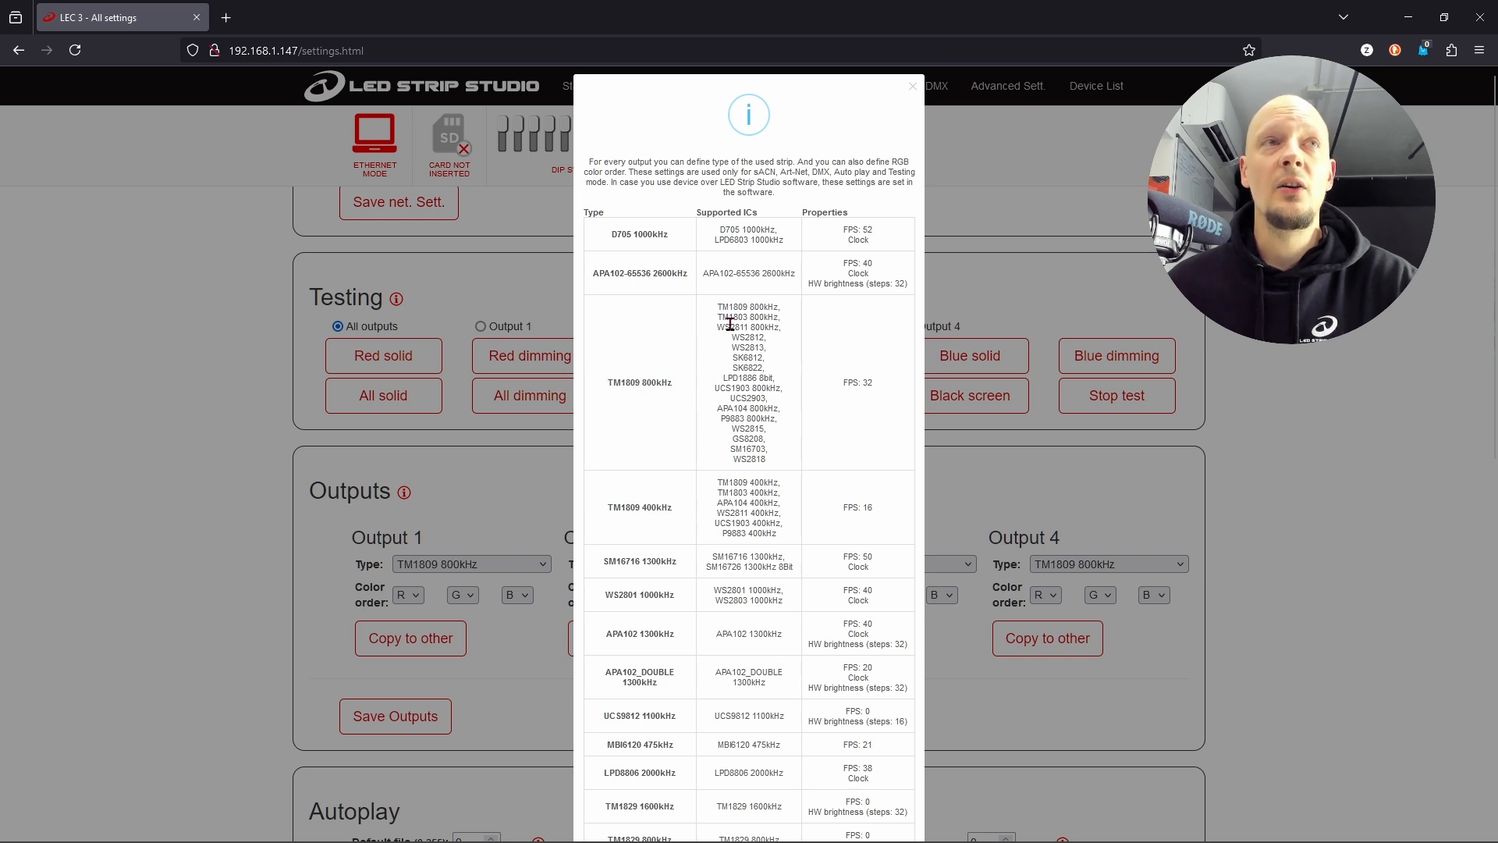
left_click_drag(716, 305, 786, 462)
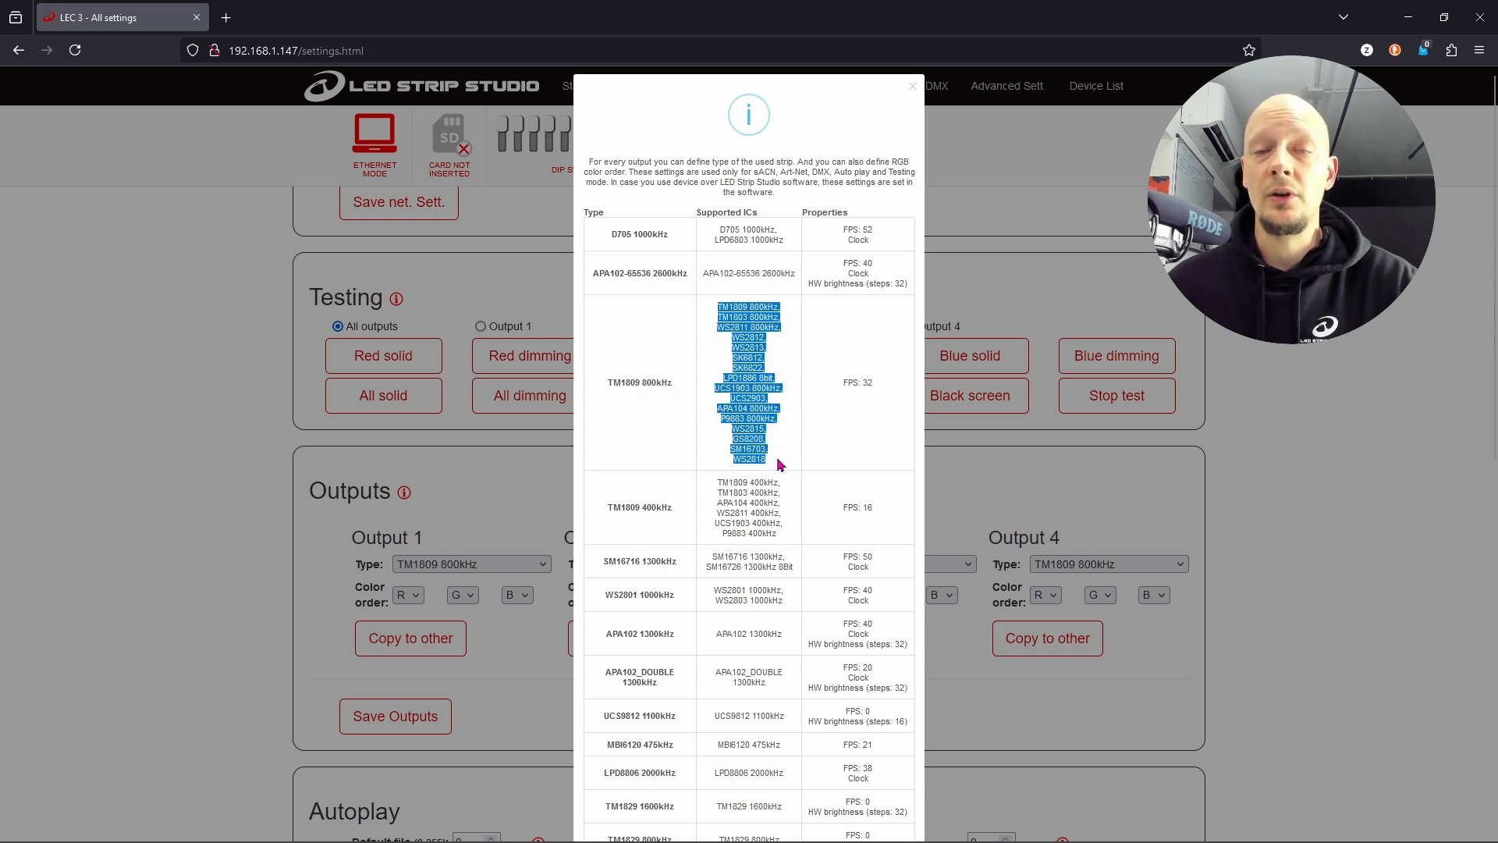
left_click(778, 467)
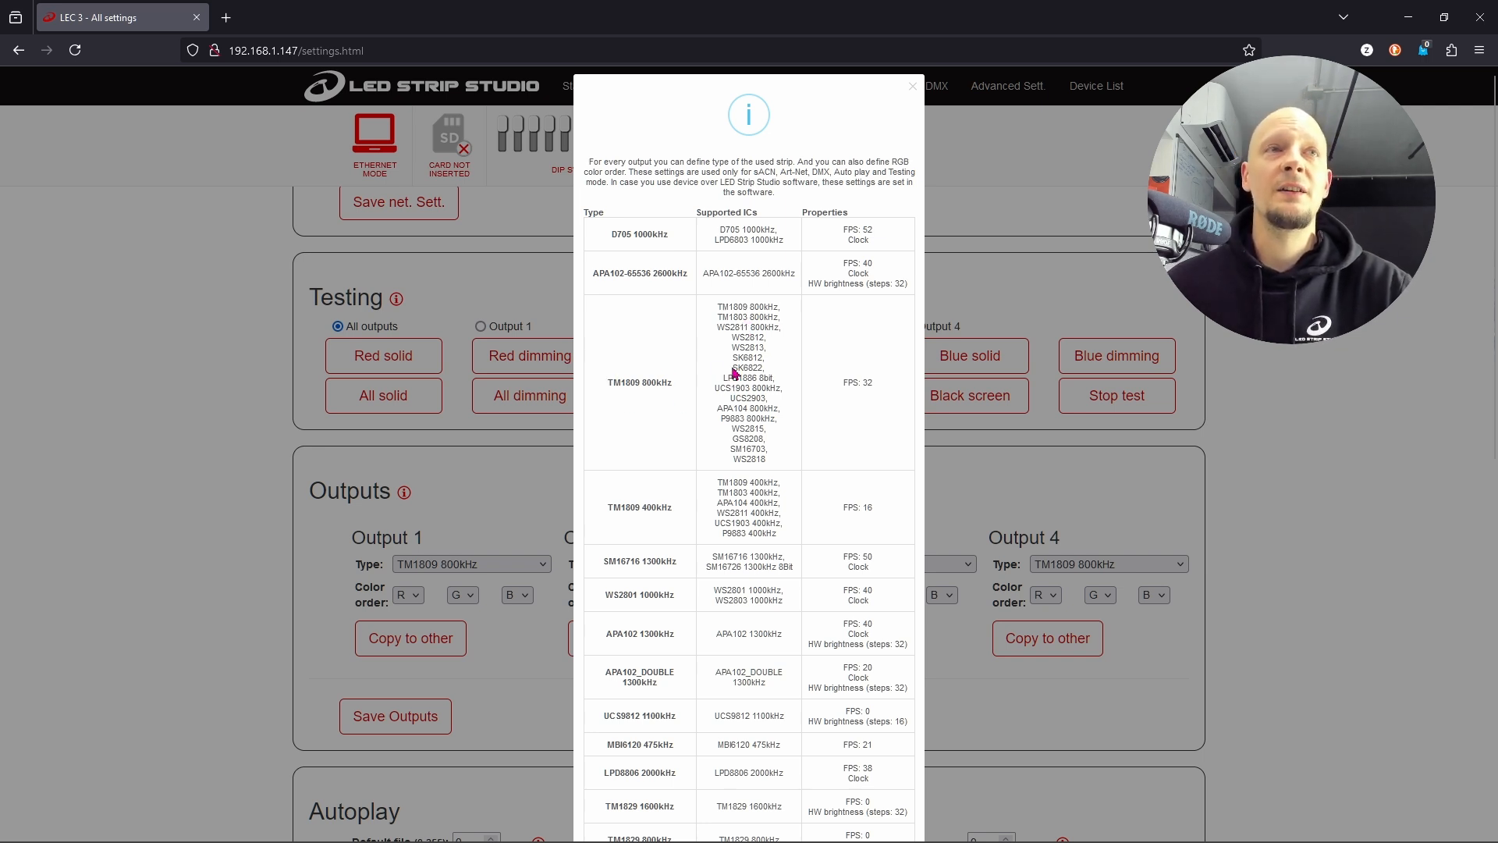
left_click_drag(732, 359, 763, 360)
left_click(763, 360)
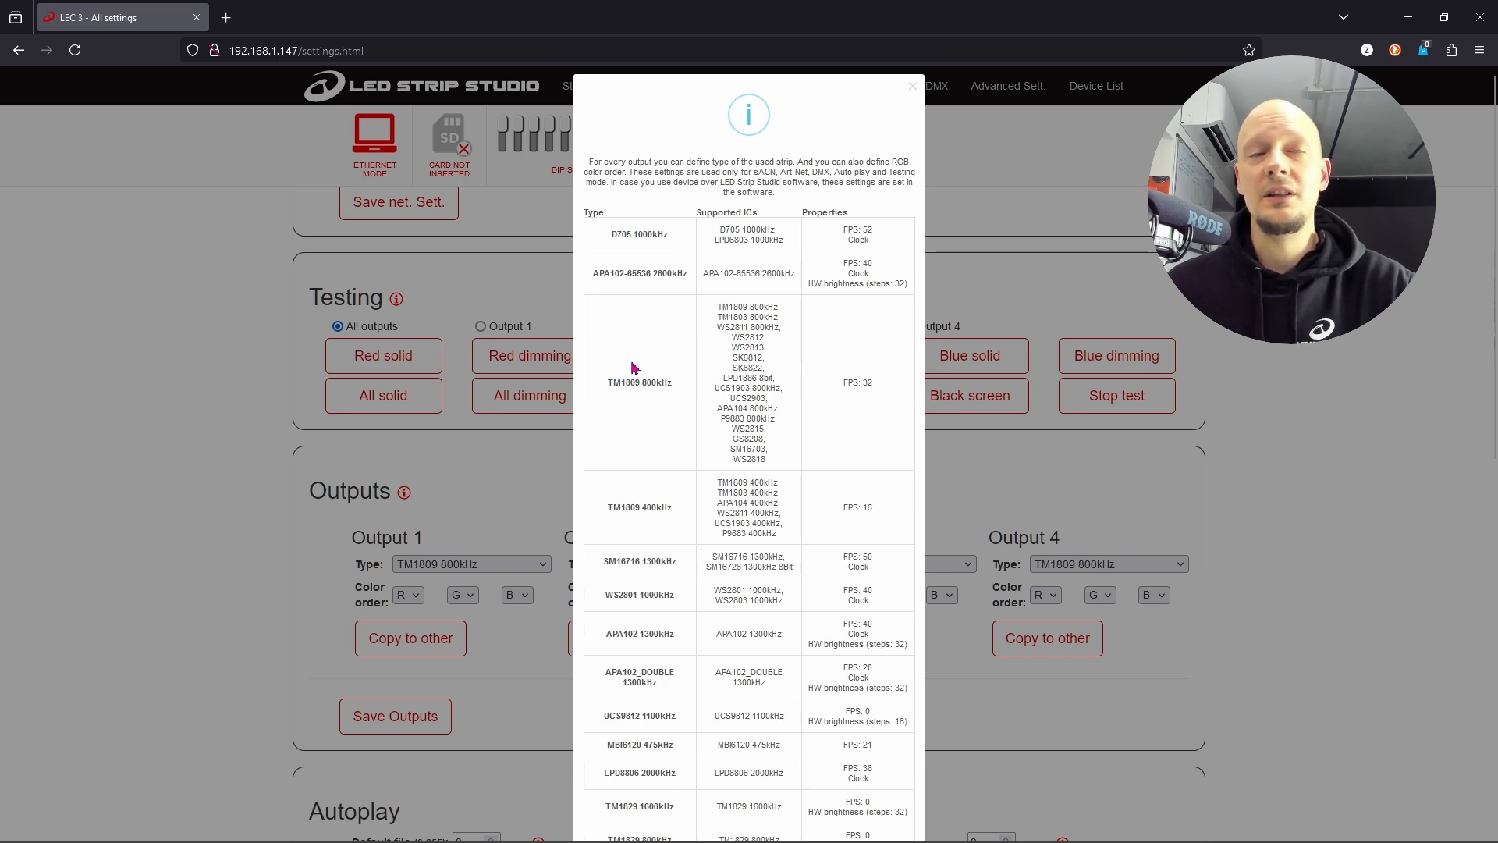
left_click(1017, 279)
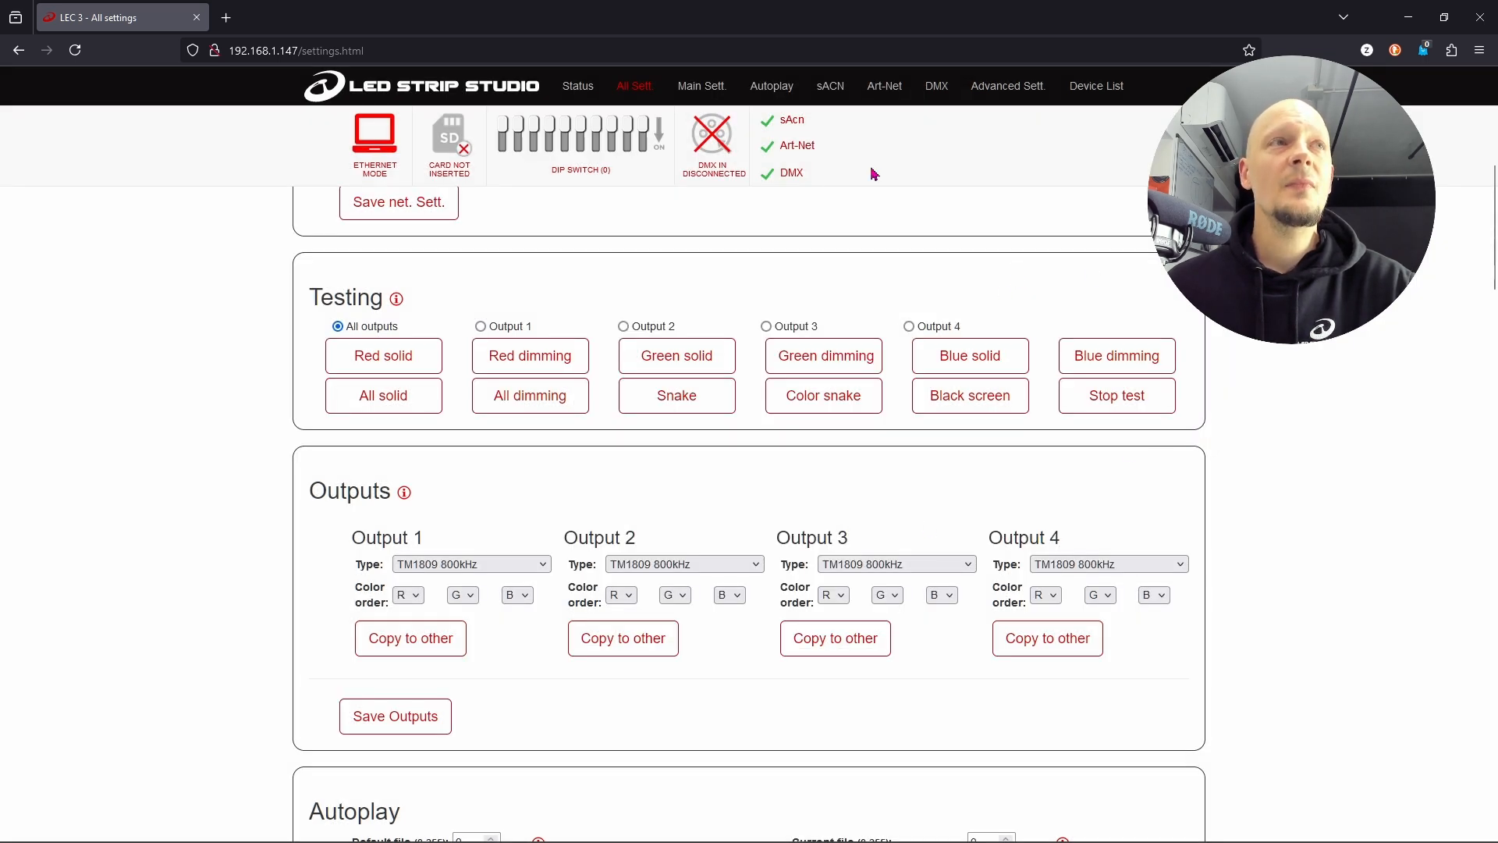
- Switch back to LED Strip Studio and choose LED type 2 (TM1809, WS2811, WS2812, 800kHz) for the mapped controller
key("alt+Tab")
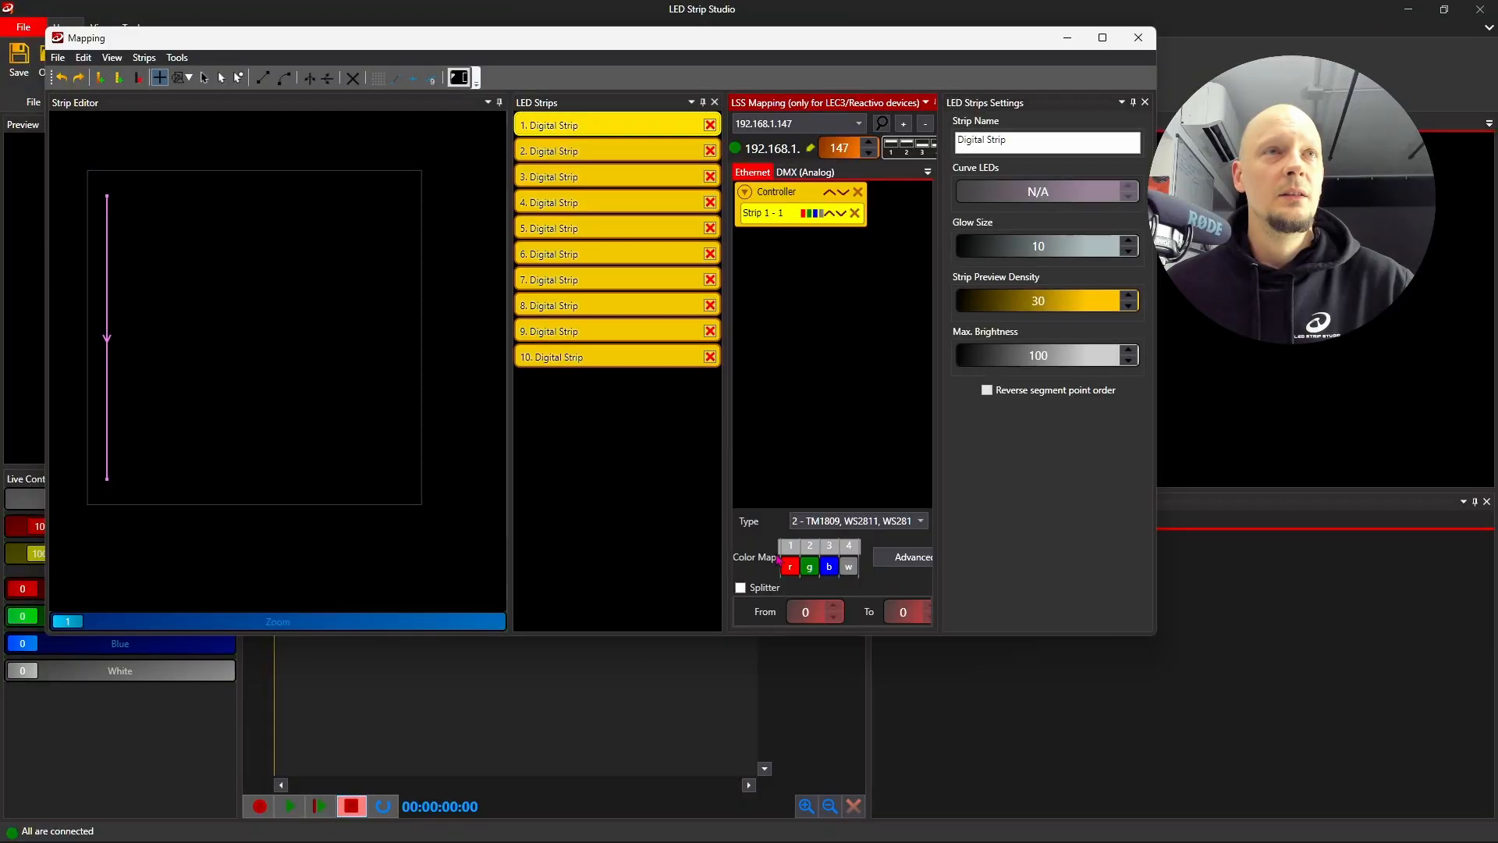
left_click(859, 527)
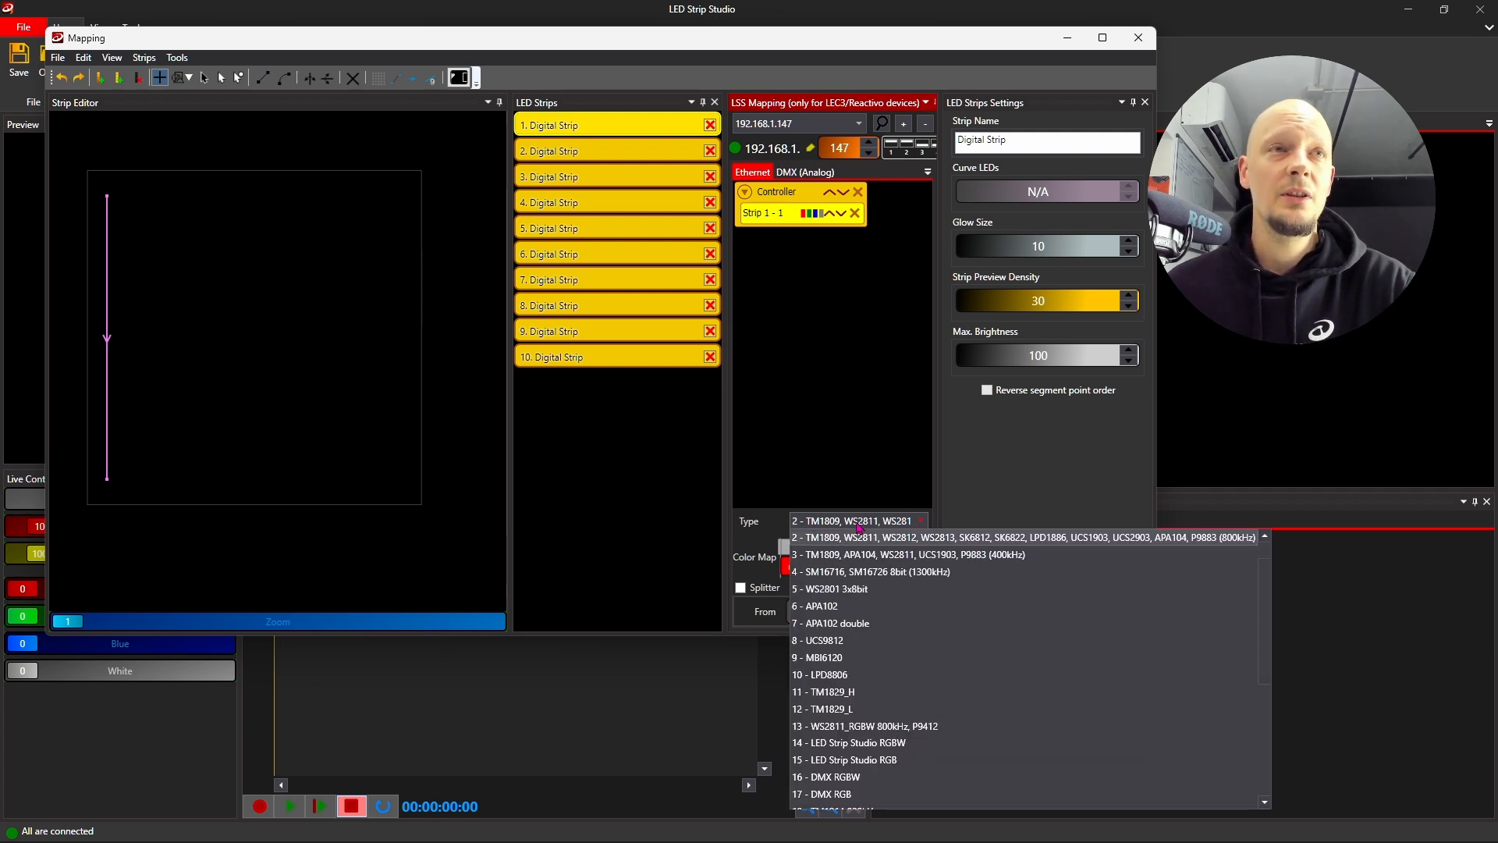
left_click(896, 545)
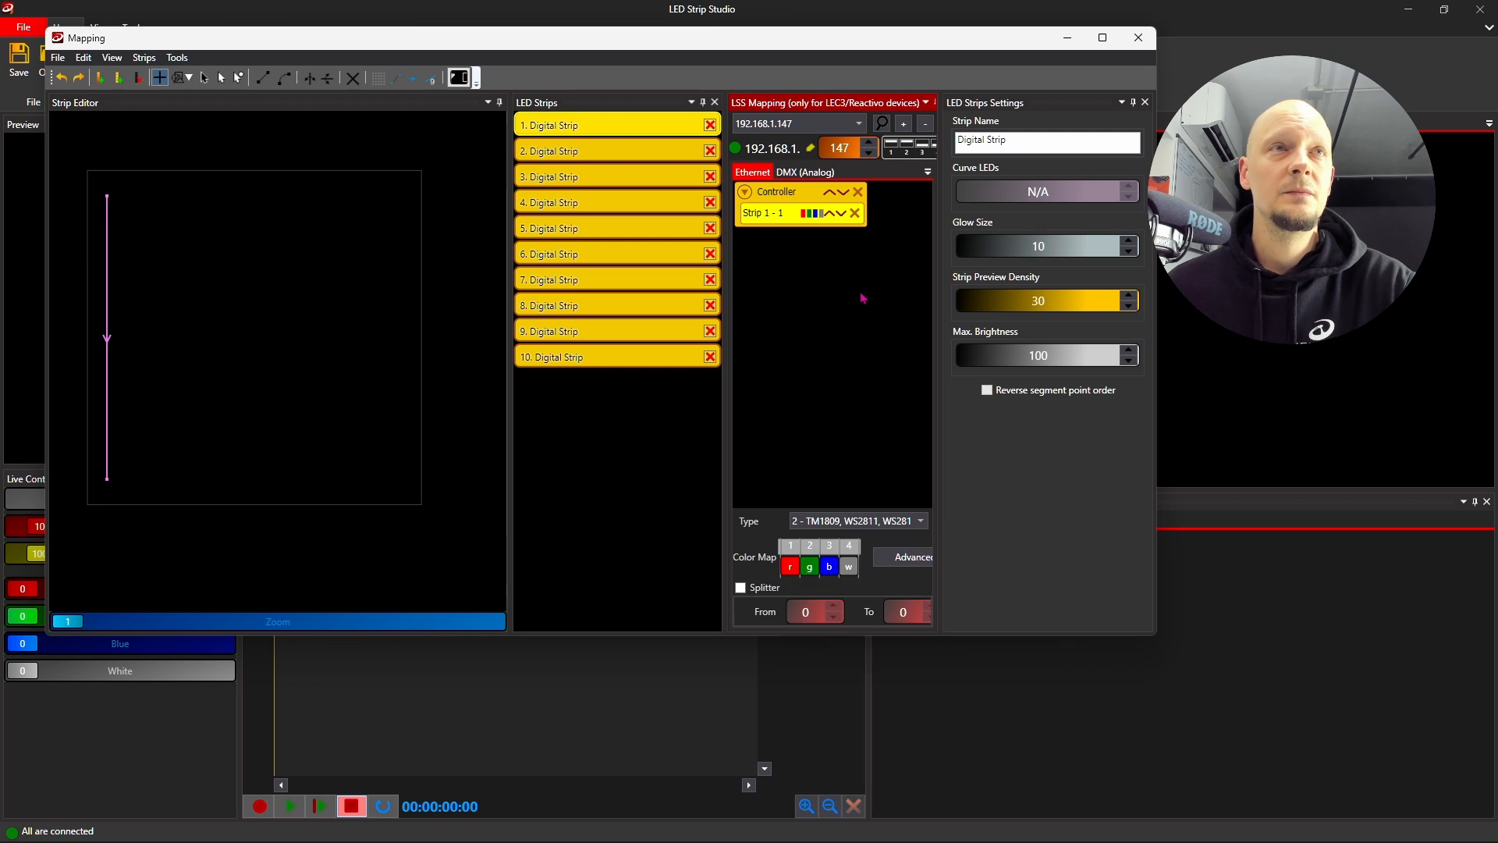
- Select the drawn strip in the Strip Editor and rename it as First Strip
left_click(208, 80)
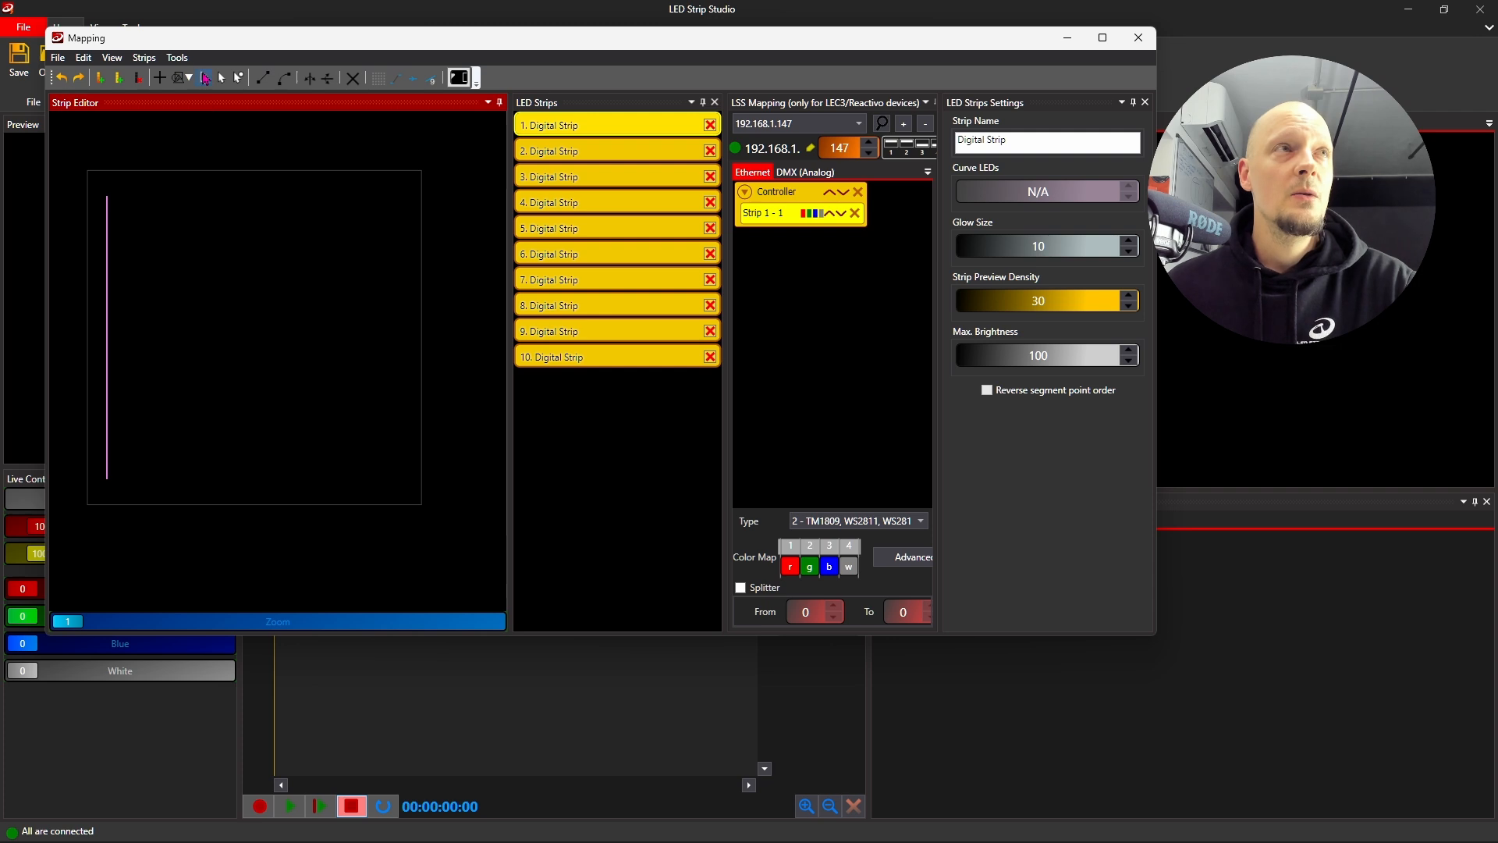
left_click(110, 336)
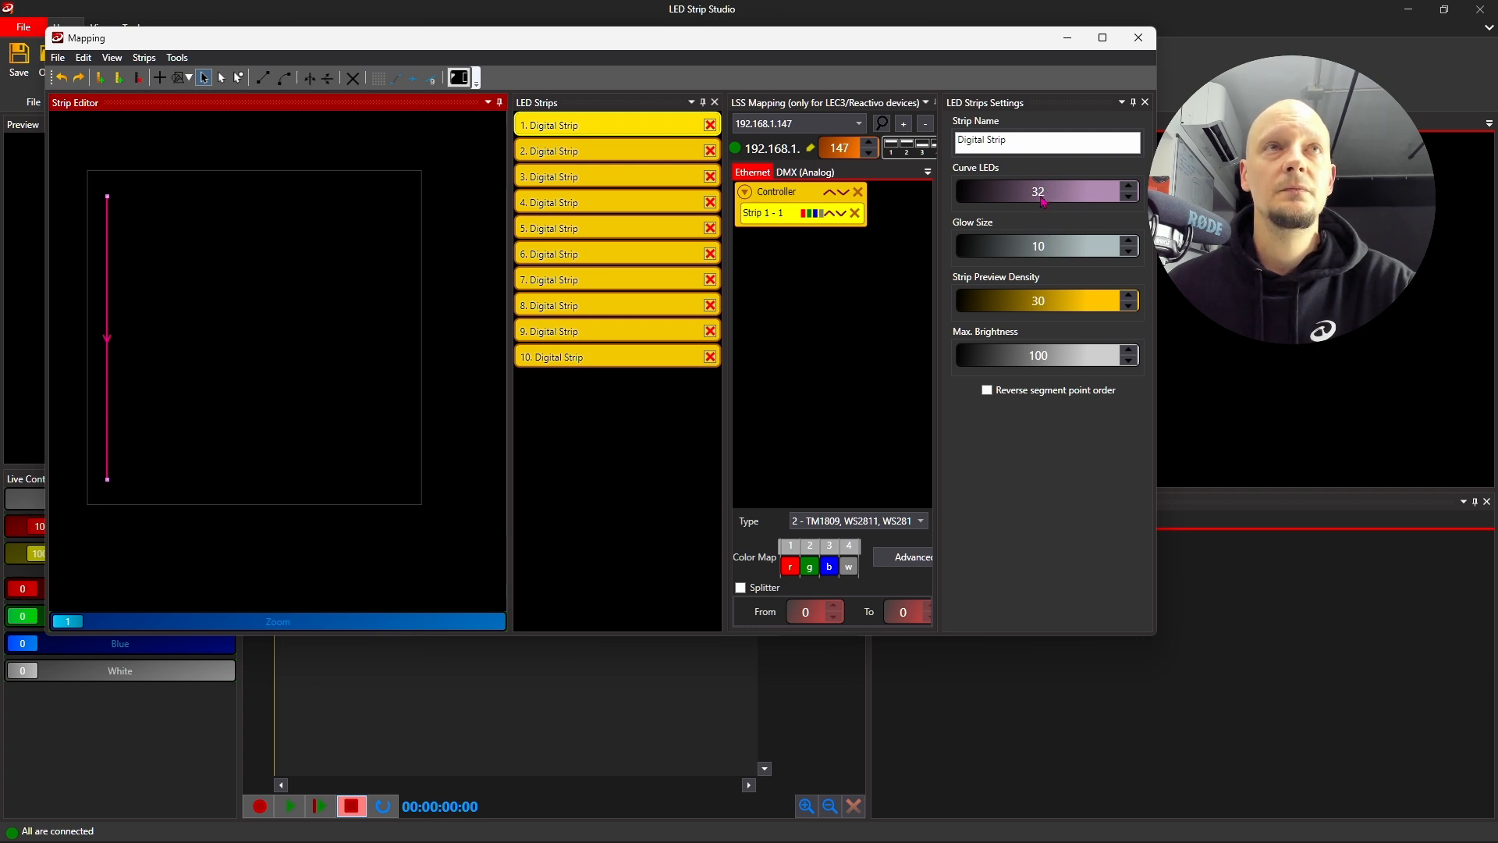
triple_click(1018, 146)
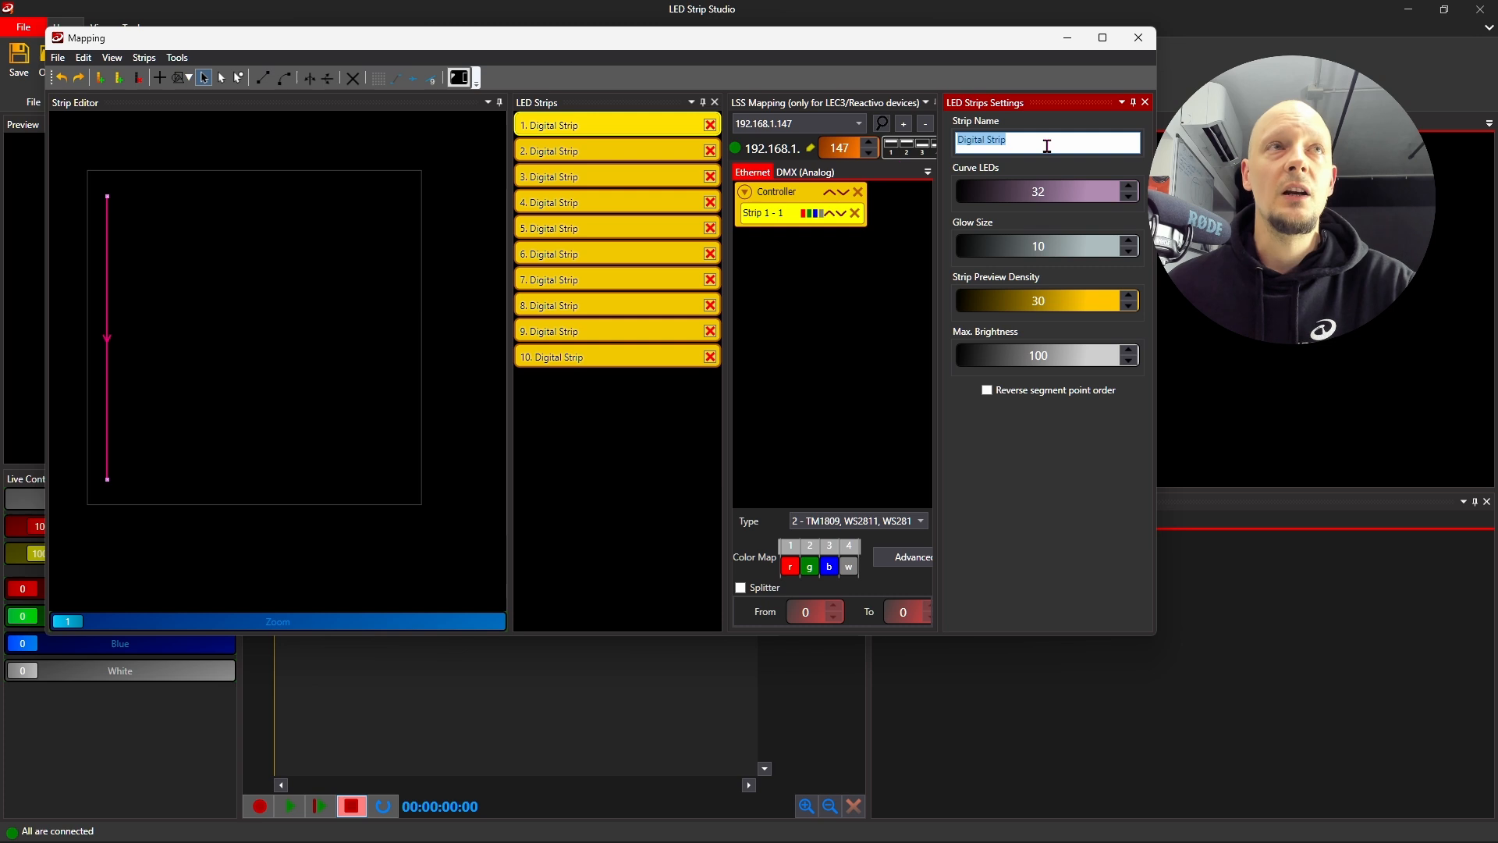
type("Fir")
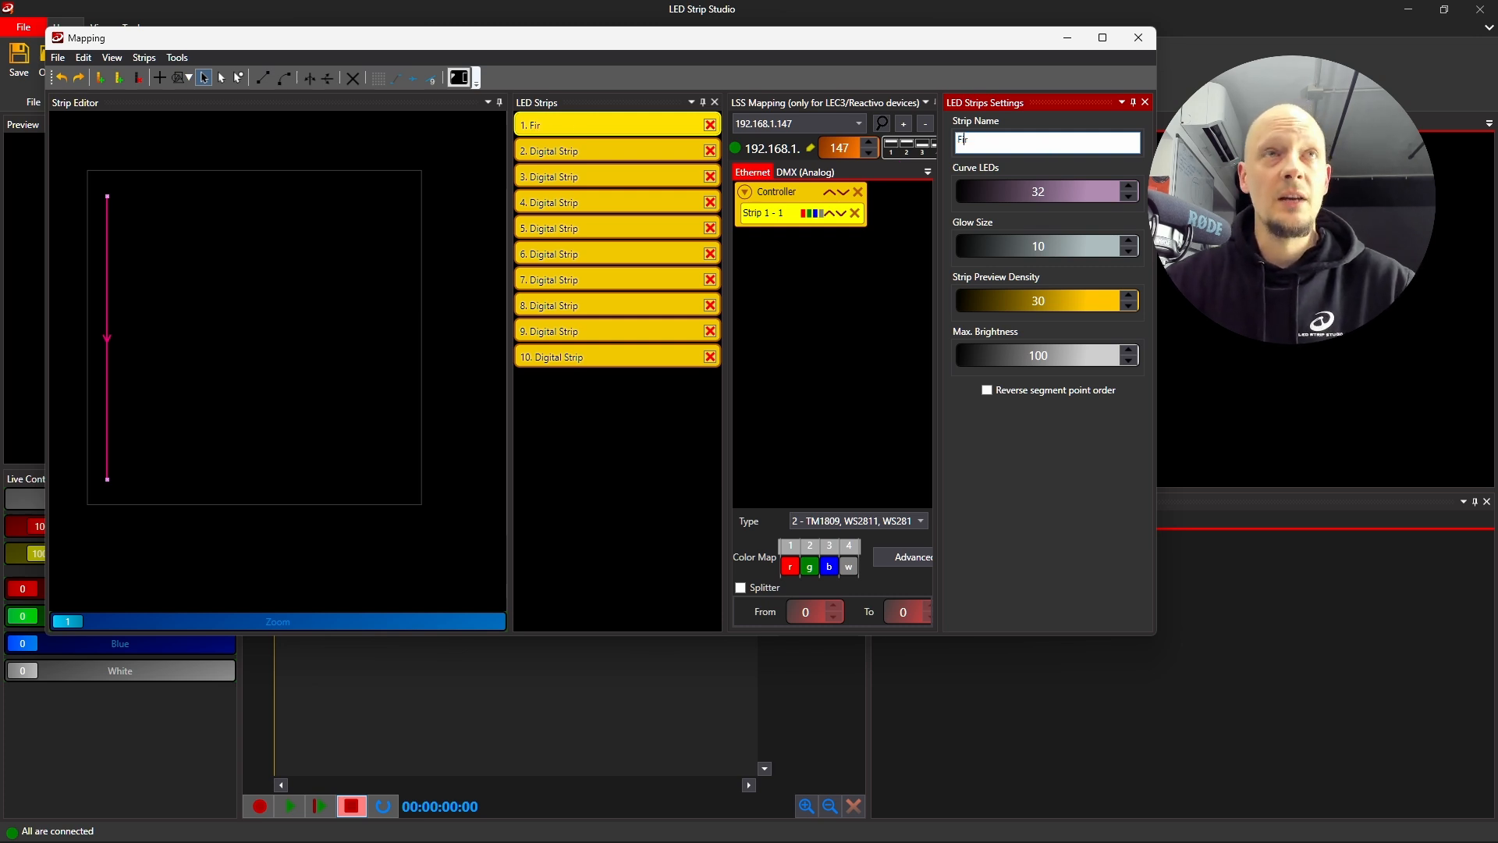
type("st Strip")
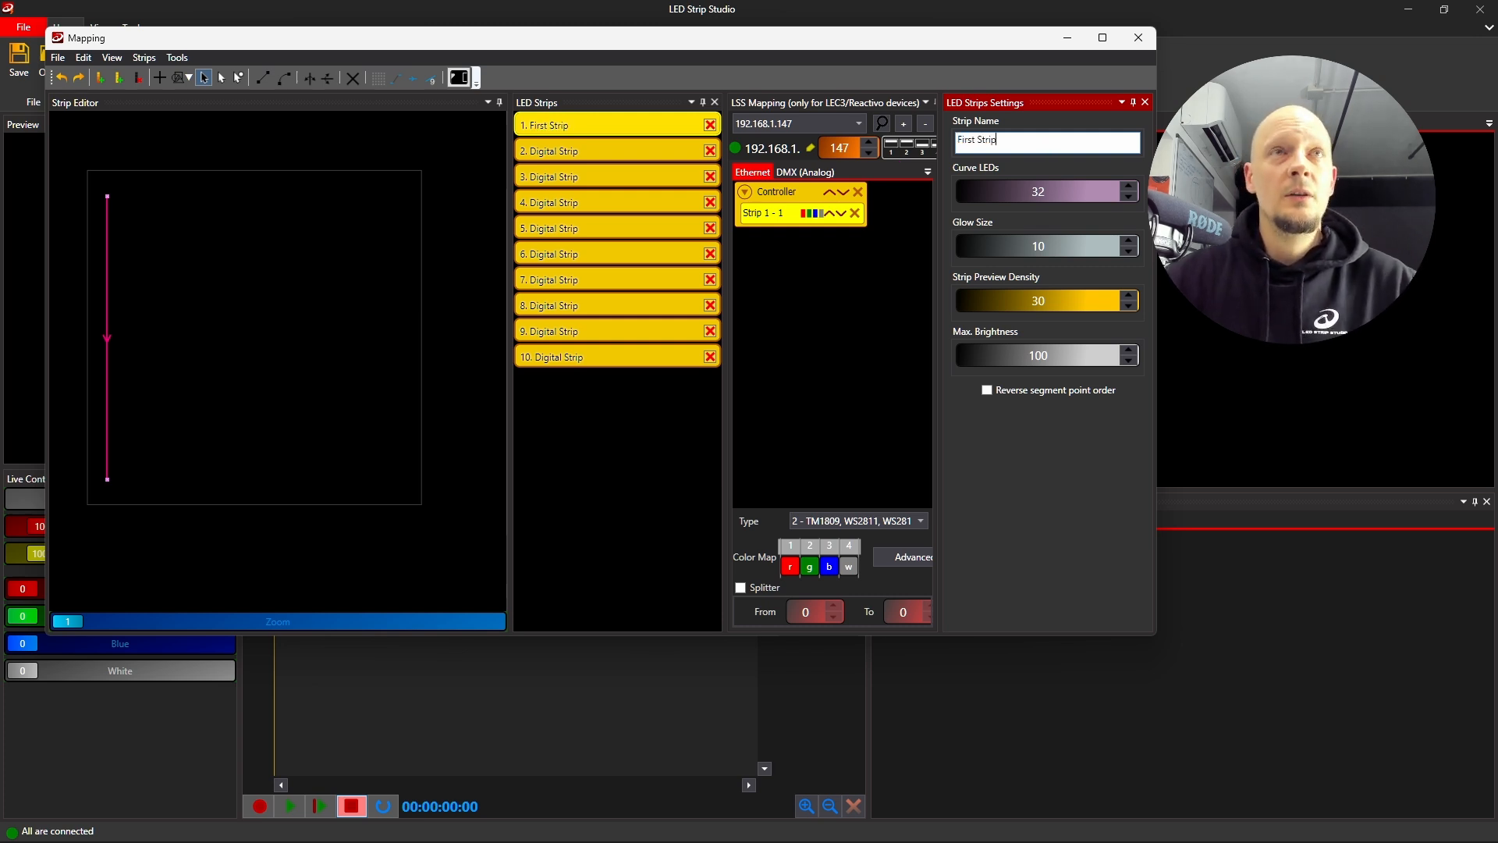
left_click(874, 330)
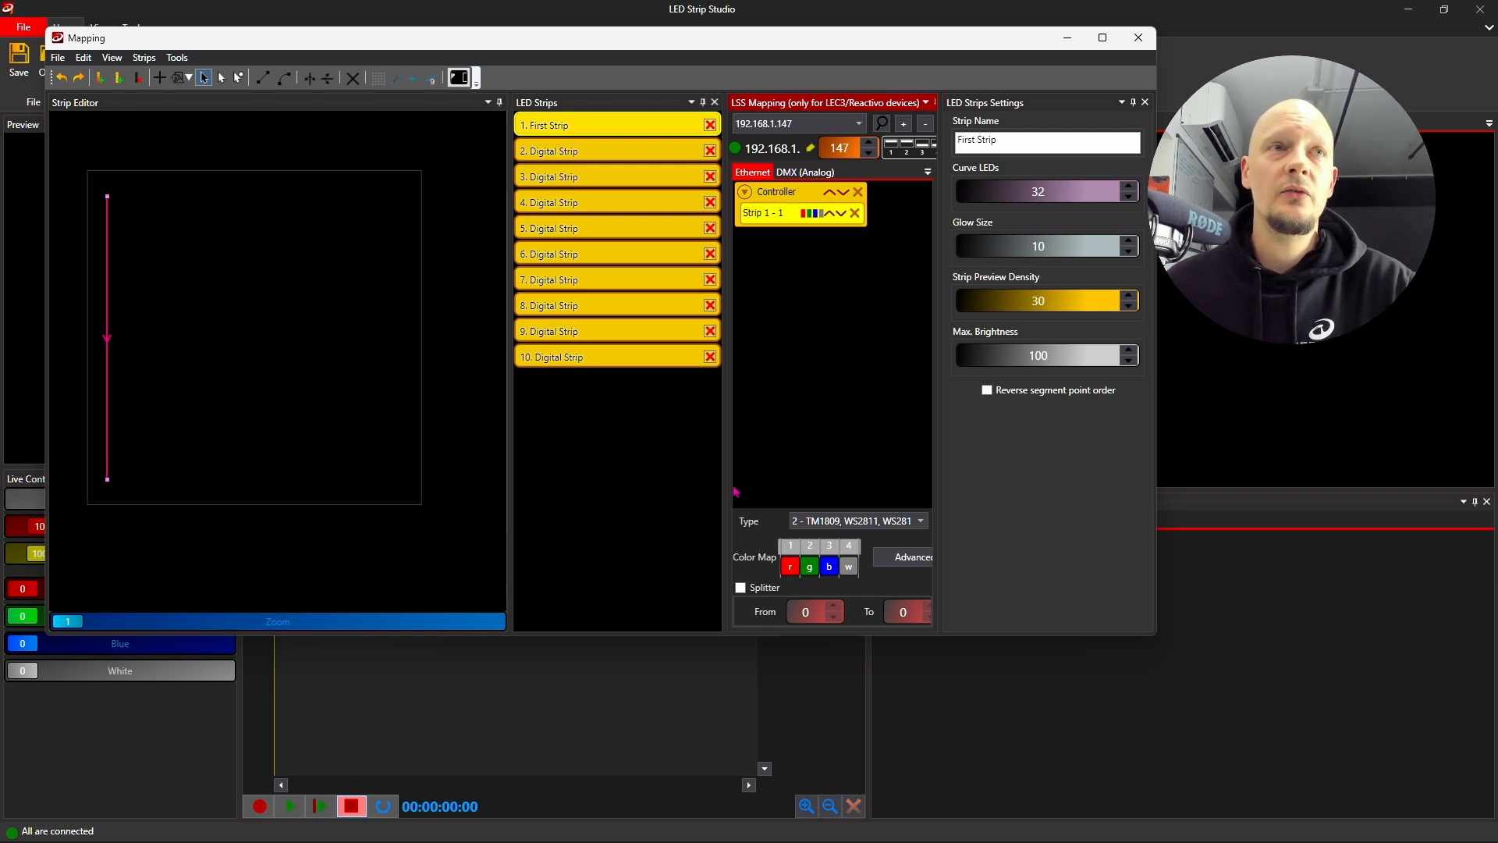
- Widen the LSS Mapping area, try a red, blue, green color map for the controller and restore red, green, blue
left_click_drag(944, 483, 1003, 483)
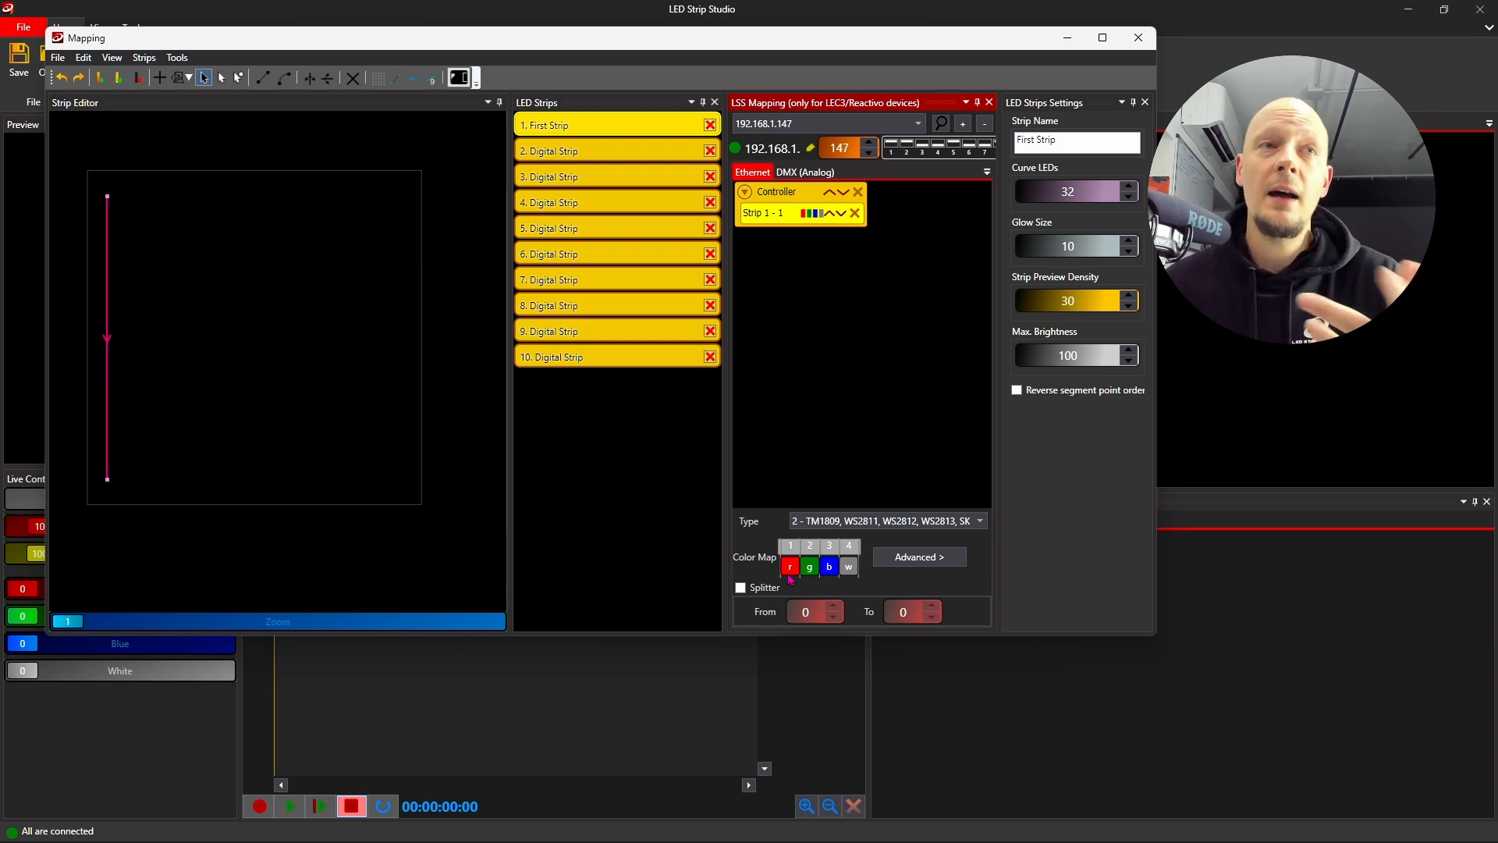
left_click_drag(809, 566, 793, 567)
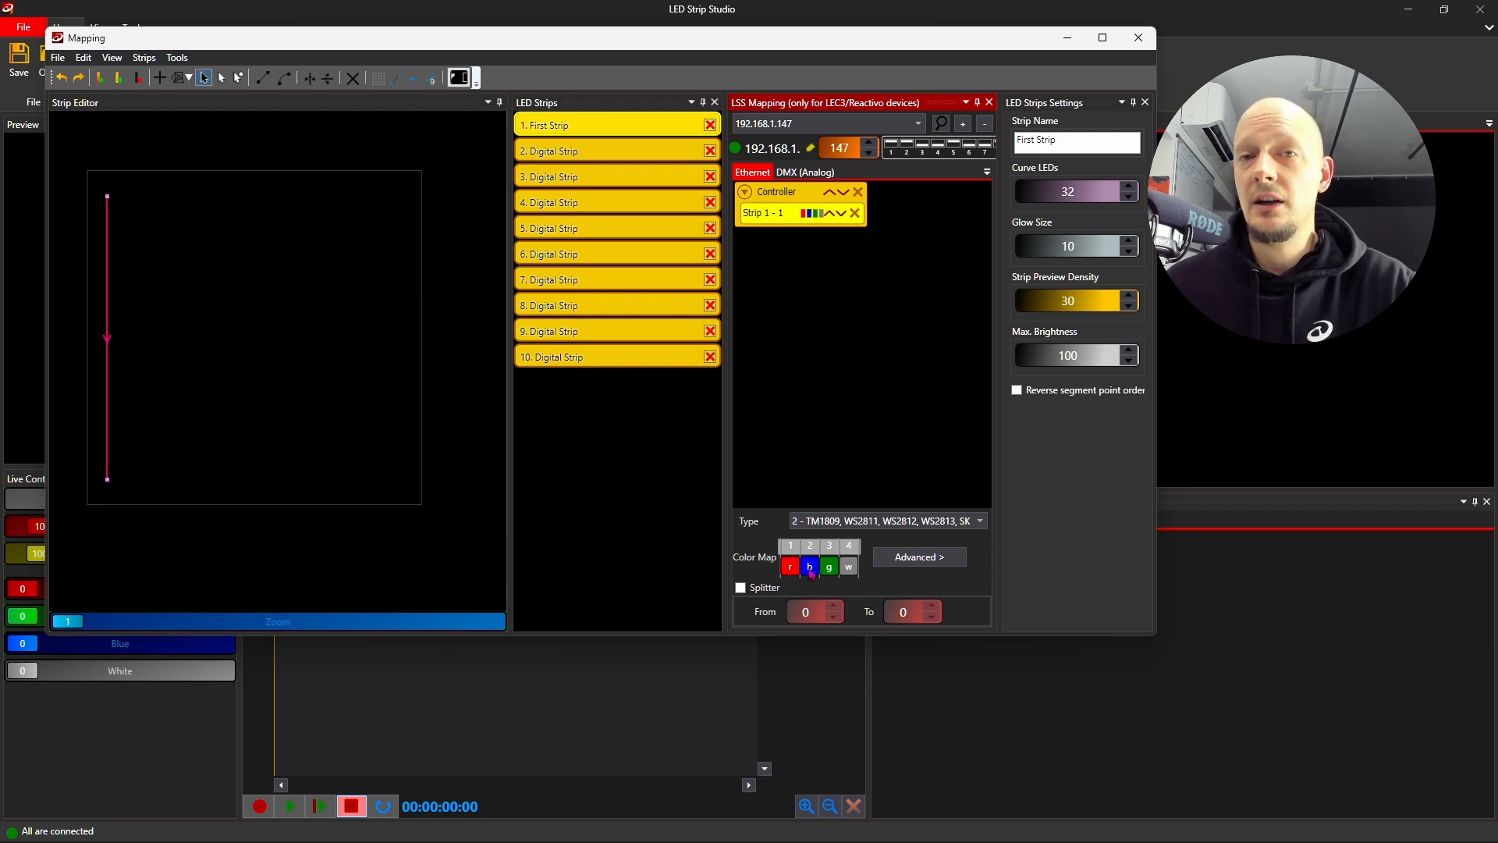
left_click_drag(829, 571, 811, 573)
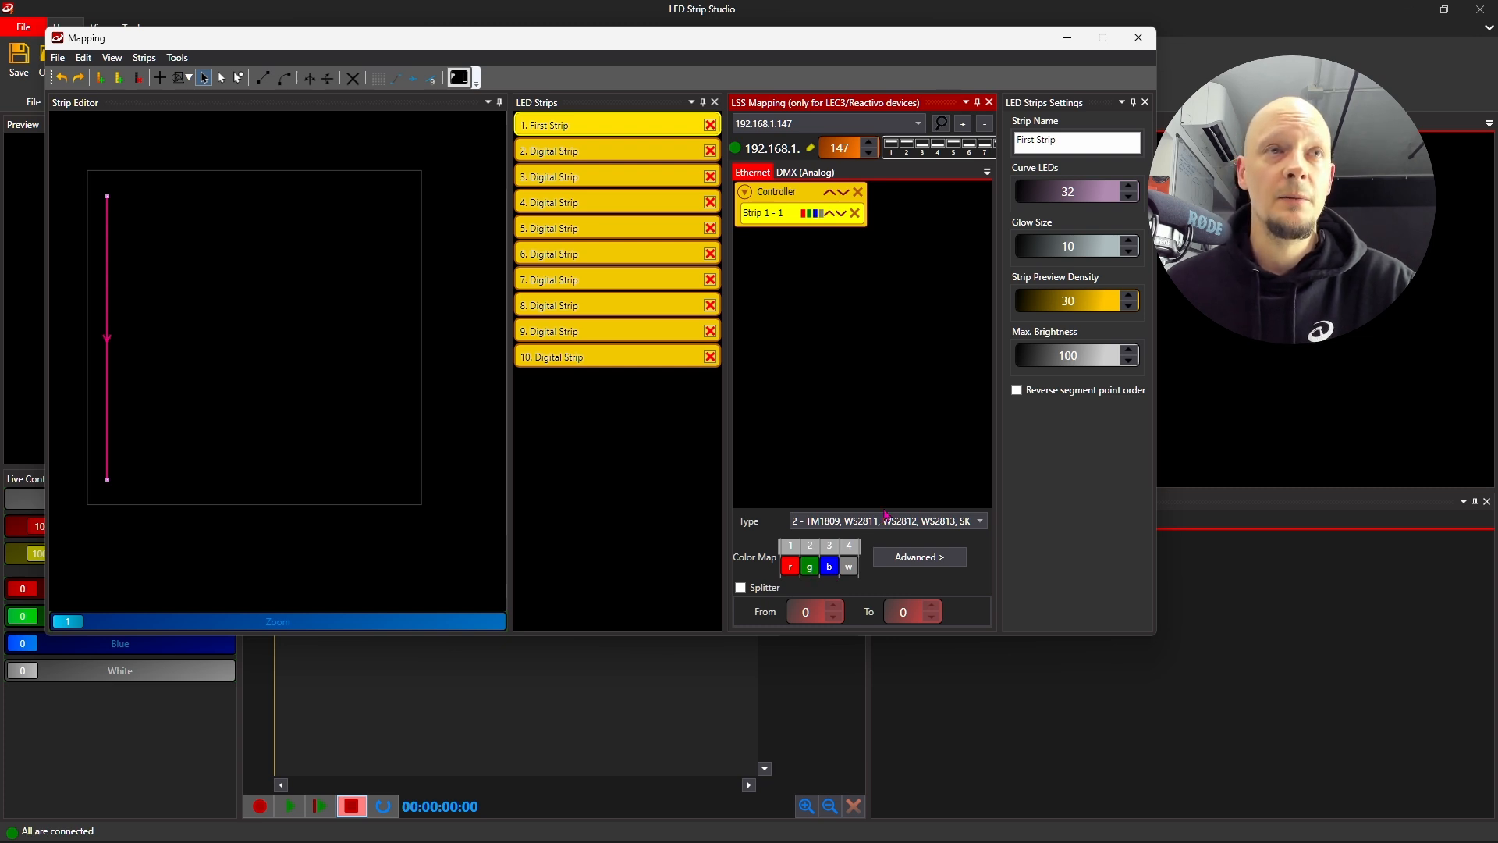
- Close the mapping and delete both Scene 2 and Scene 1 from Bank 1
left_click(1139, 39)
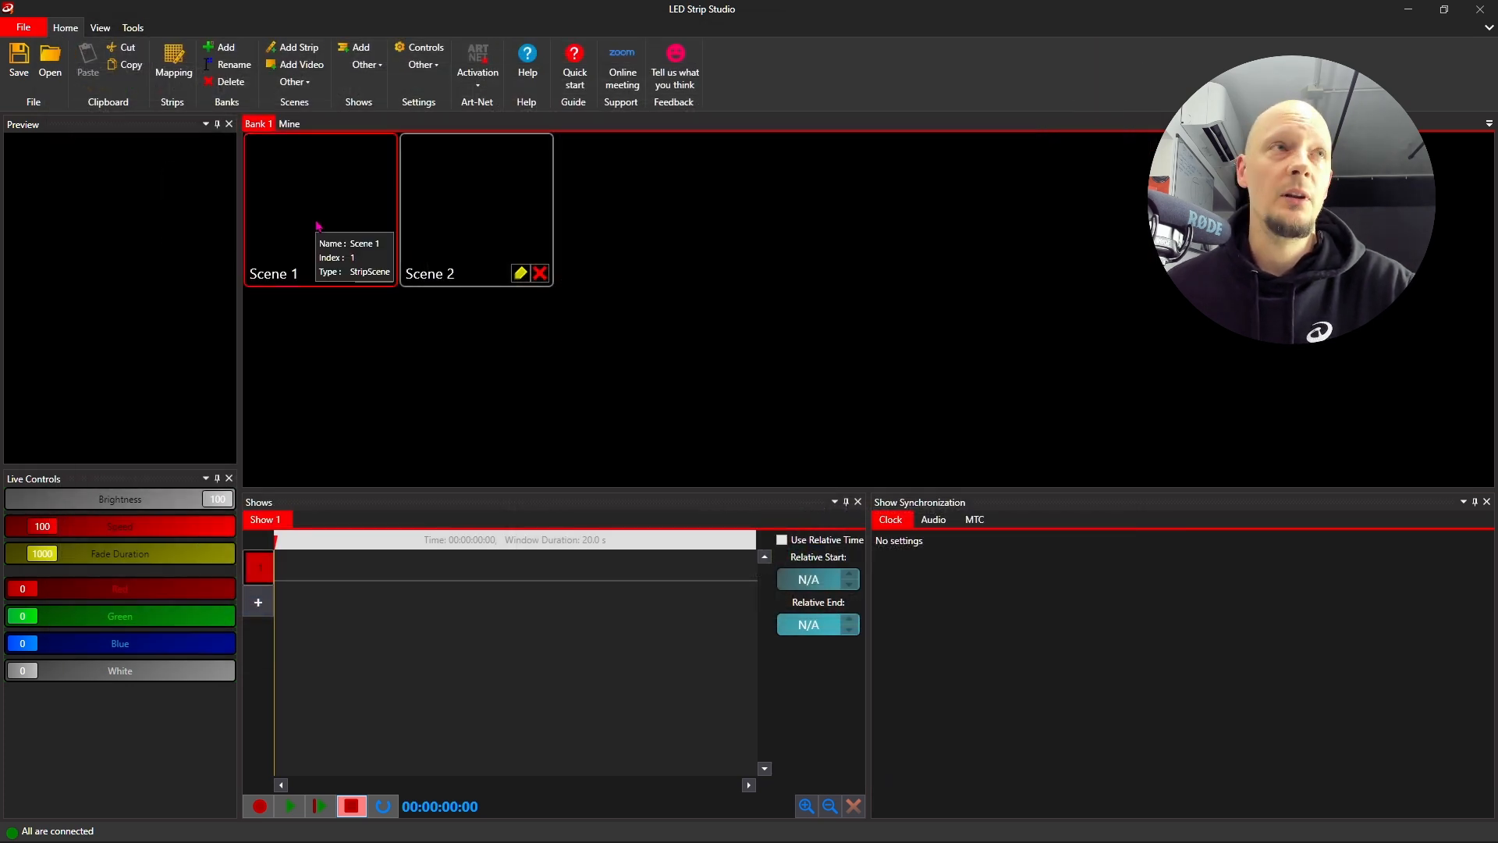
left_click(540, 273)
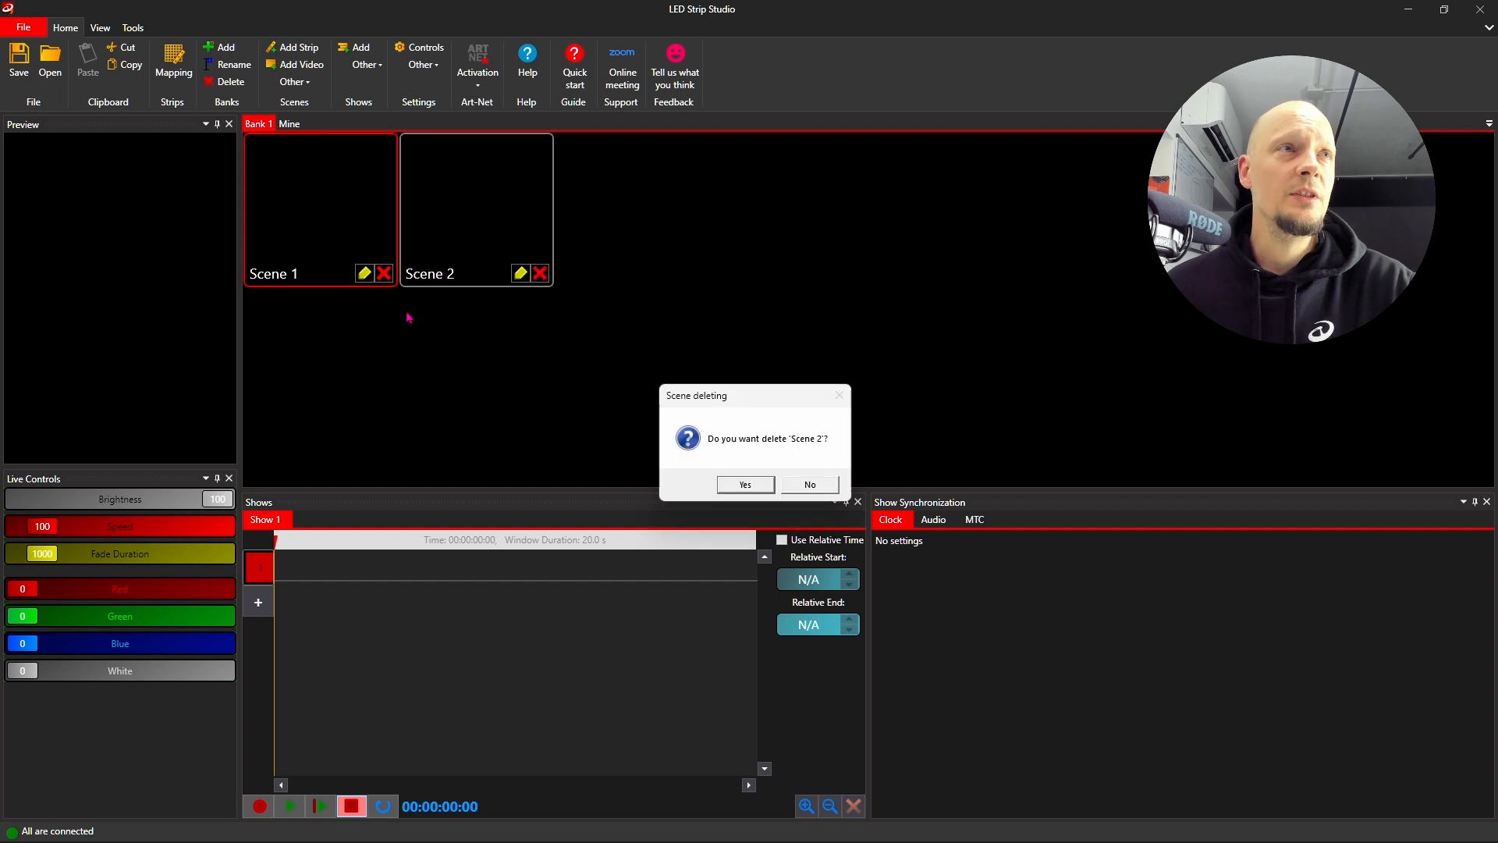
left_click(741, 486)
left_click(383, 272)
left_click(733, 485)
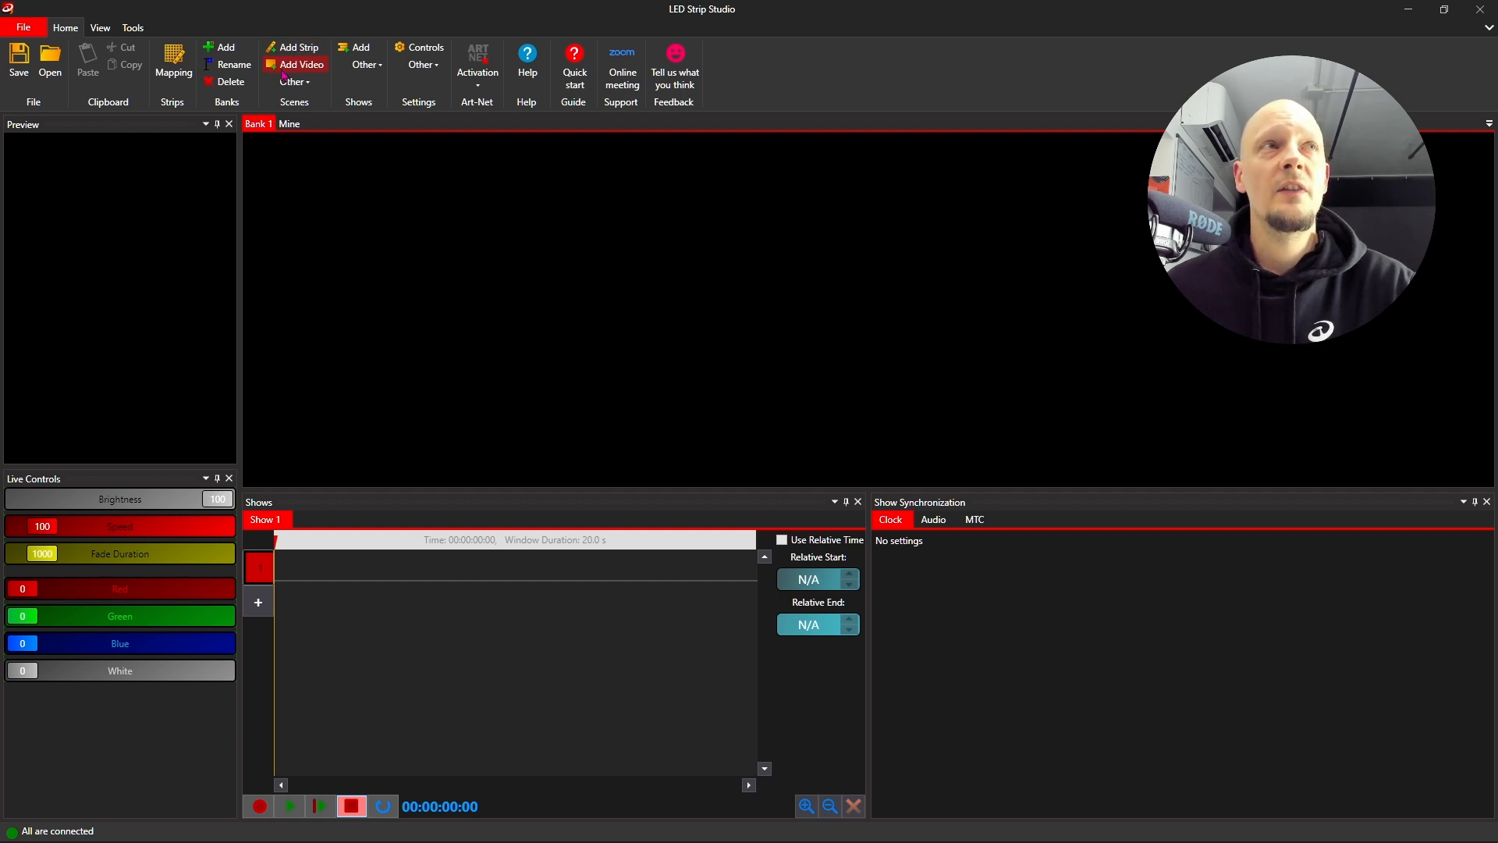
- Add a new strip scene to Bank 1
left_click(321, 81)
left_click(403, 210)
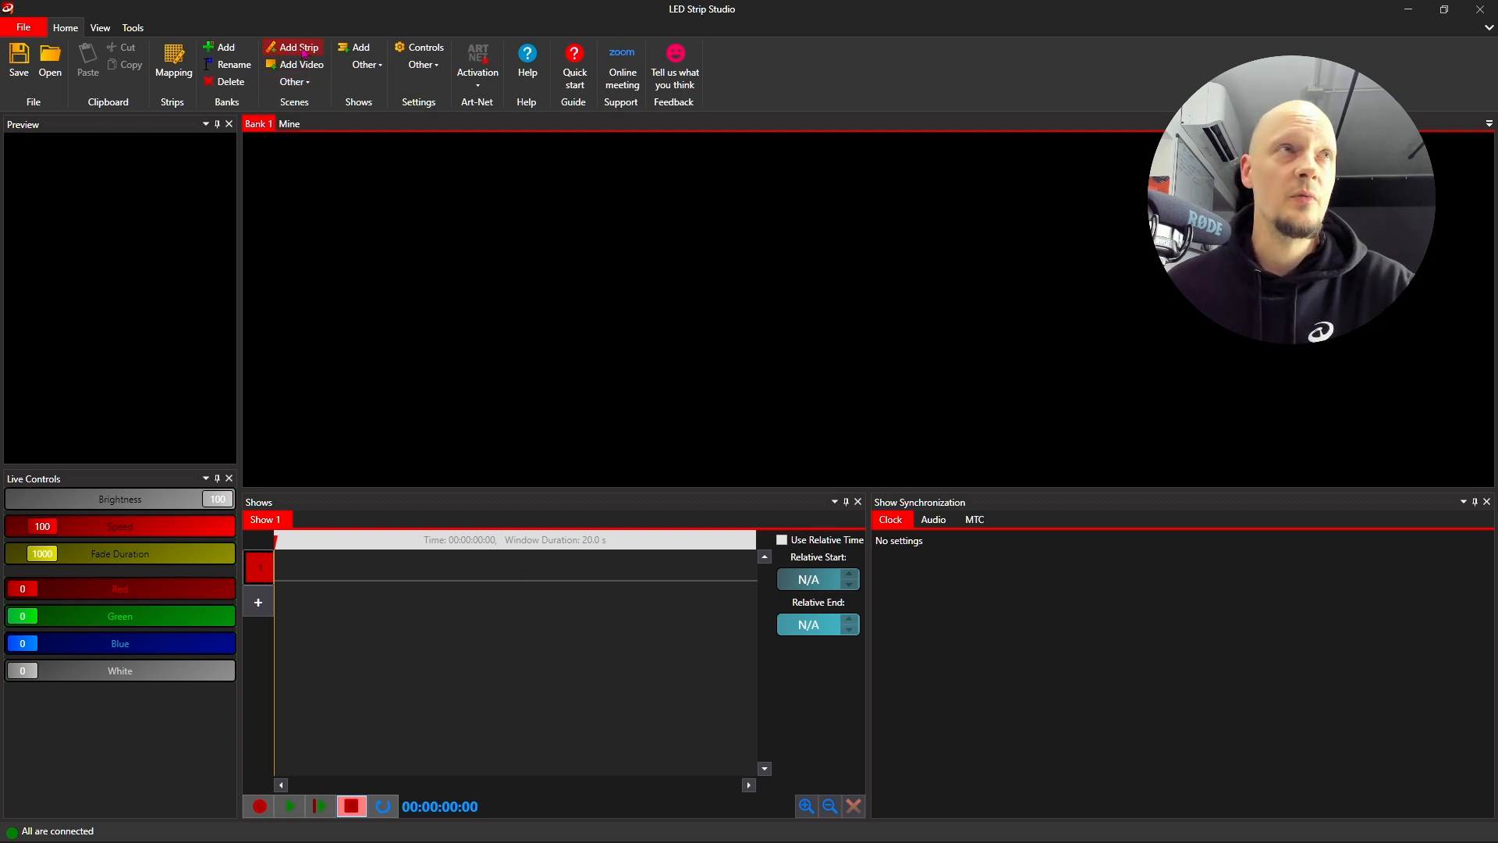
left_click(303, 52)
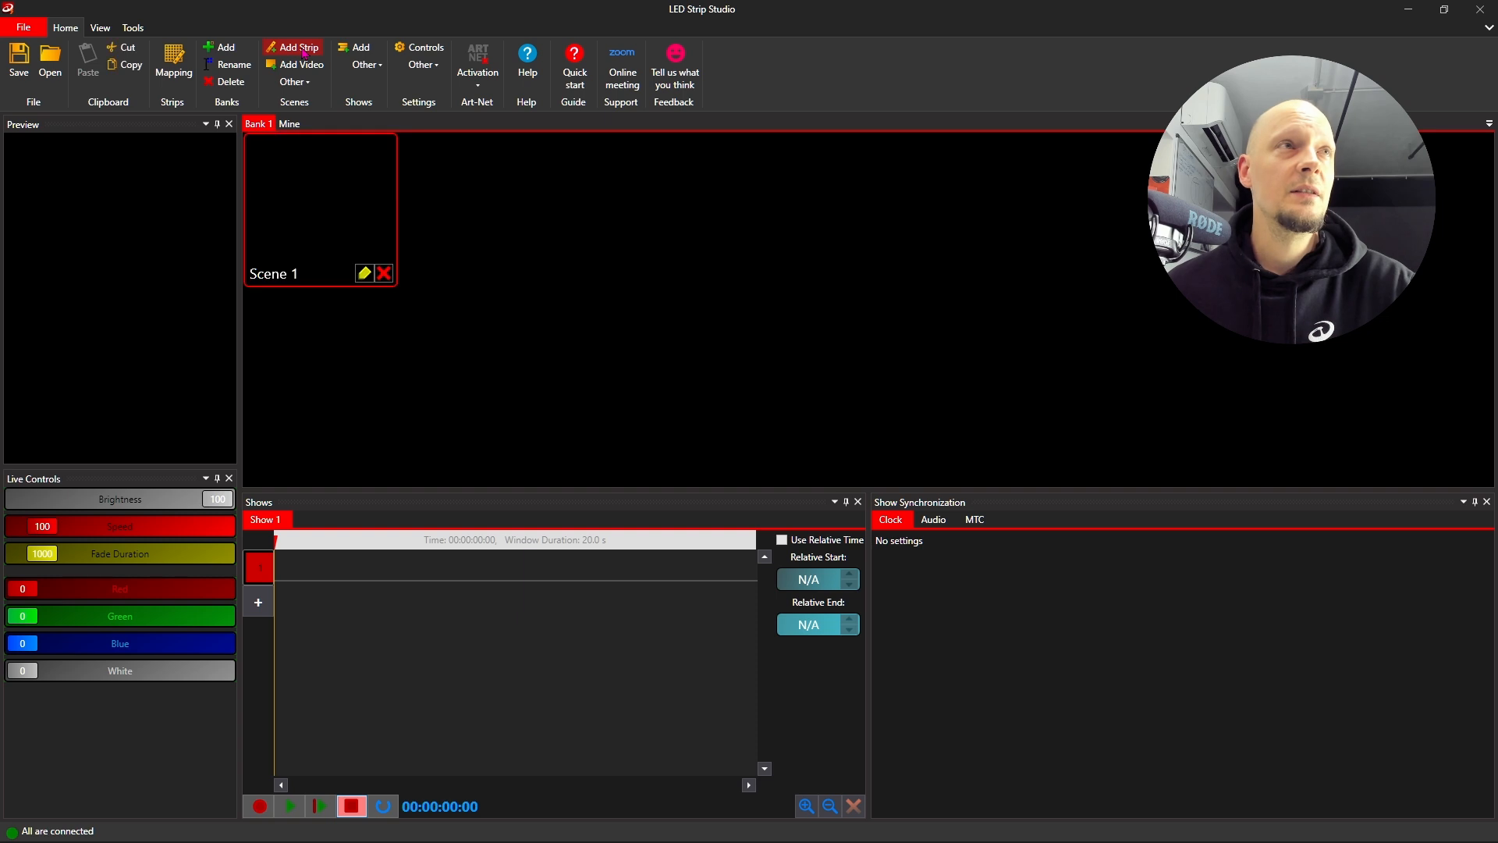
- Open Scene 1 for editing in an enlarged settings window and select its vertical strip
left_click(366, 274)
left_click_drag(450, 200, 331, 41)
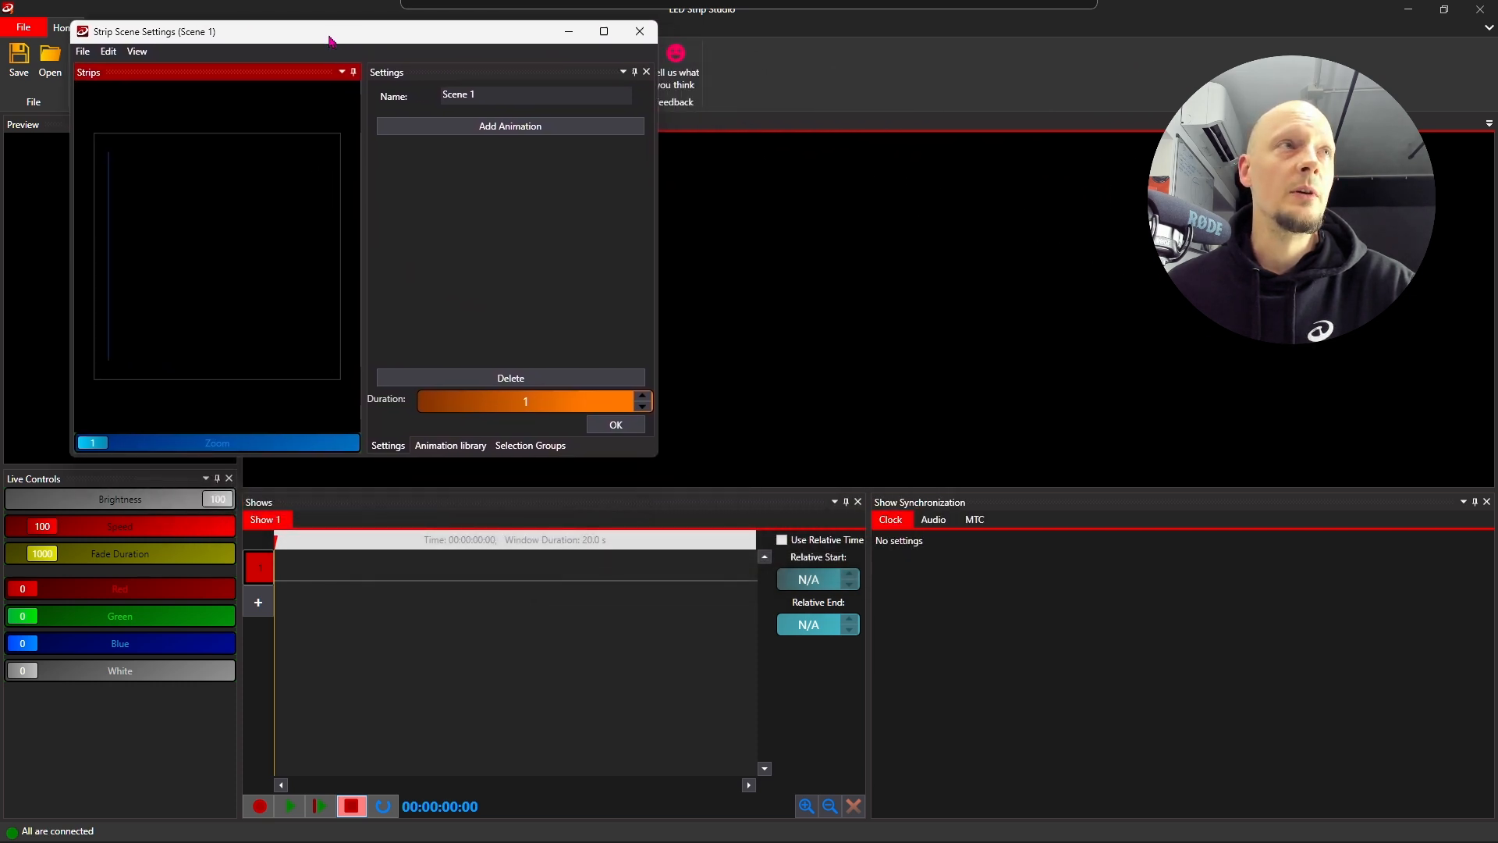
left_click_drag(658, 460, 922, 684)
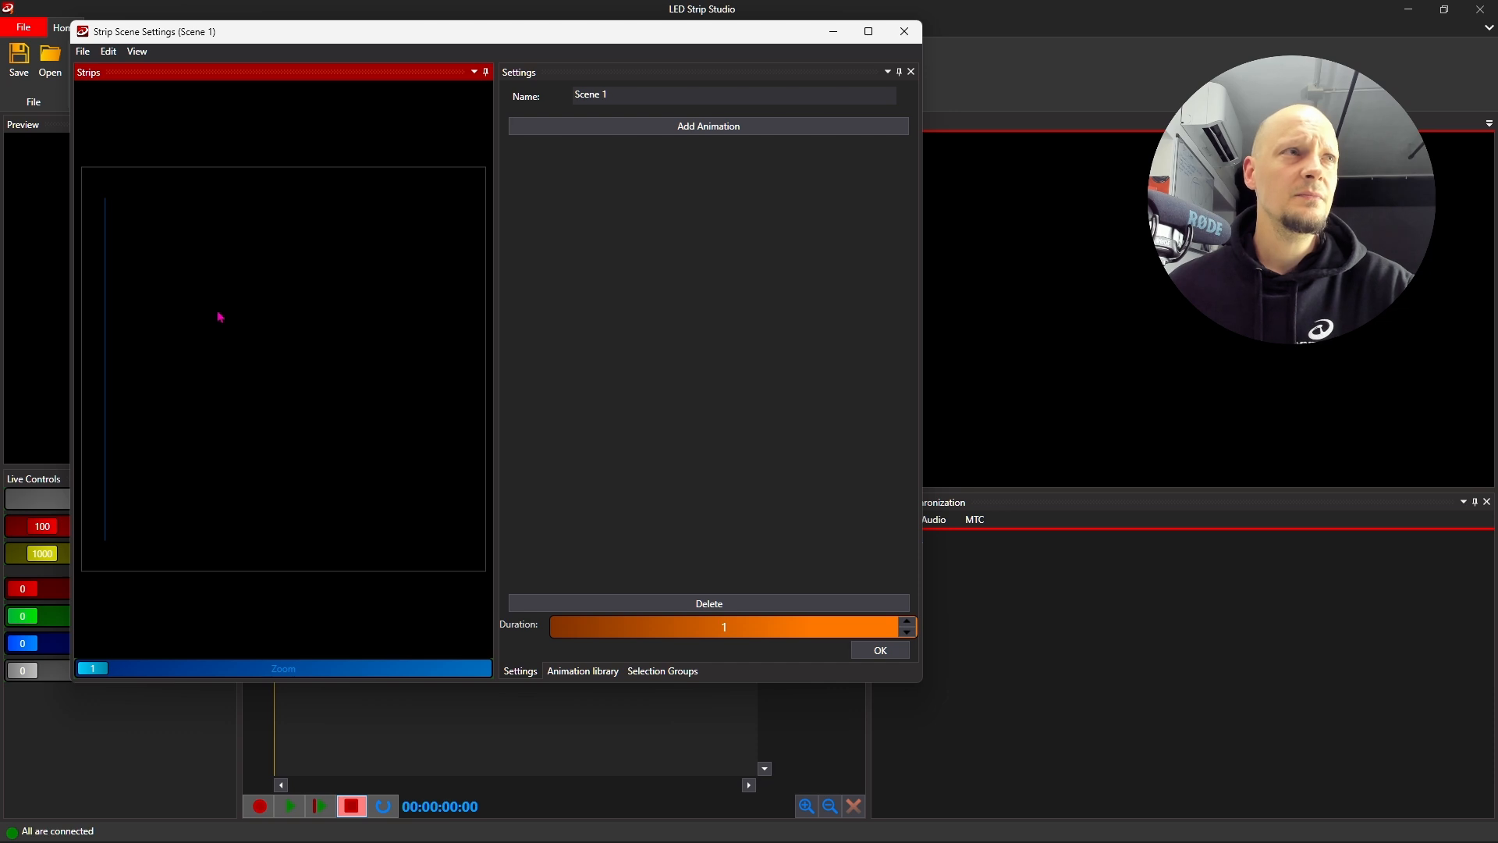
left_click(108, 387)
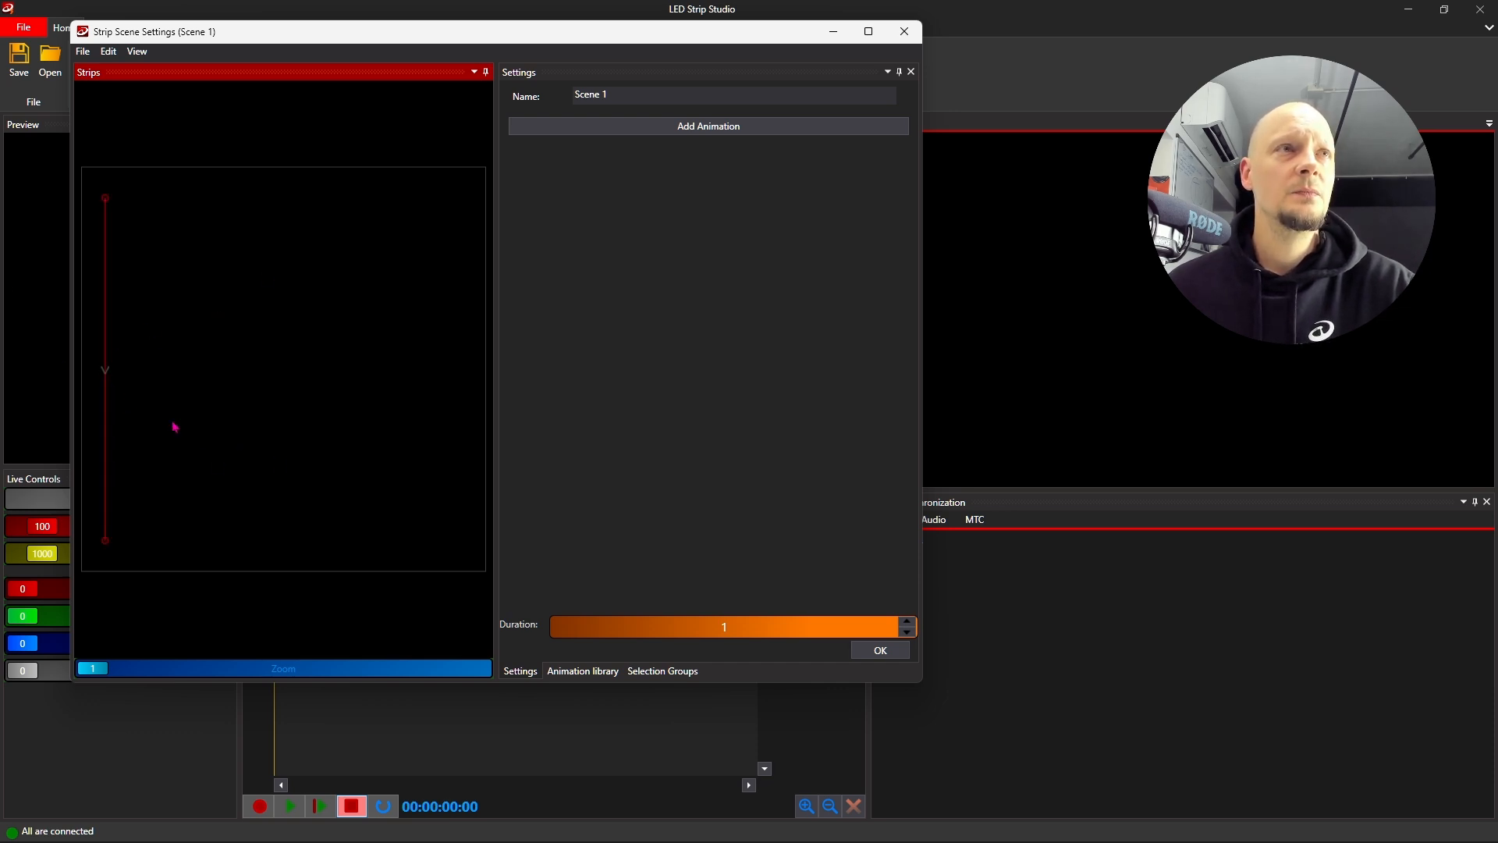
- Show the scene's animation library and collapse the Analog Tron Dance and MORPH EFFECTS groups
left_click(602, 673)
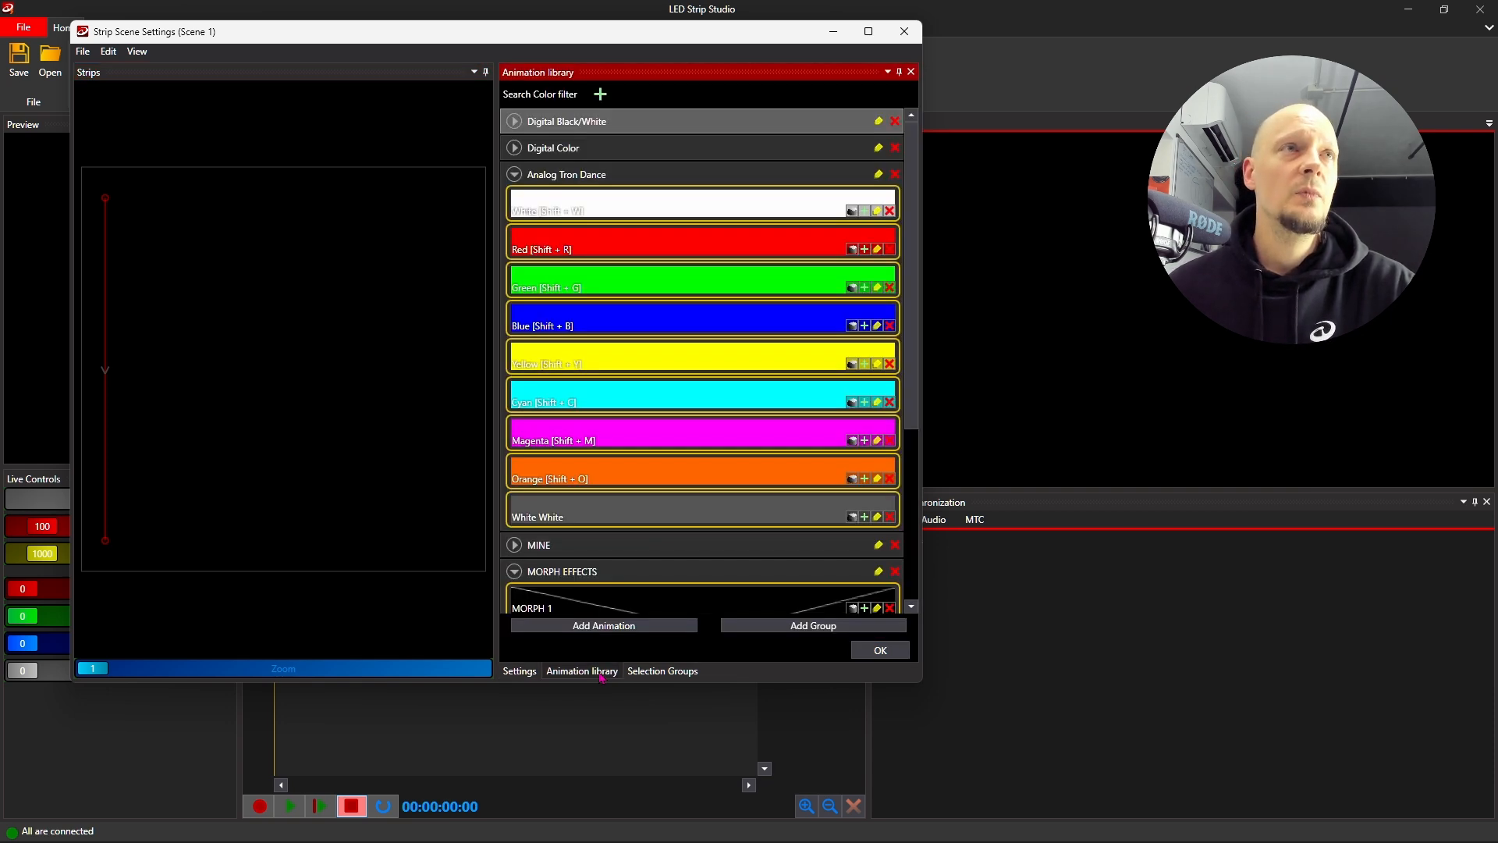
left_click(514, 176)
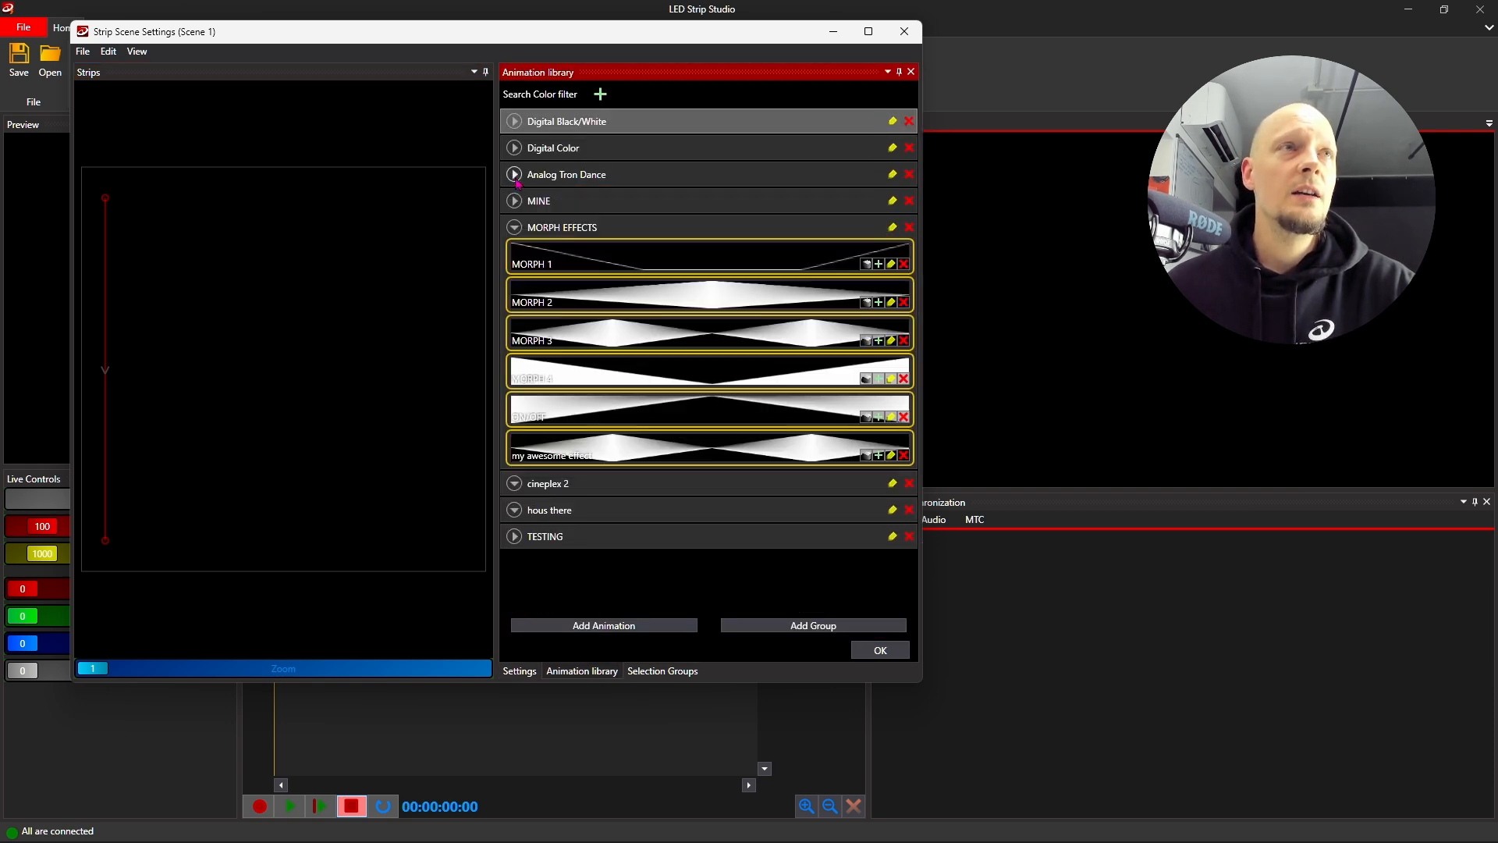
left_click(514, 228)
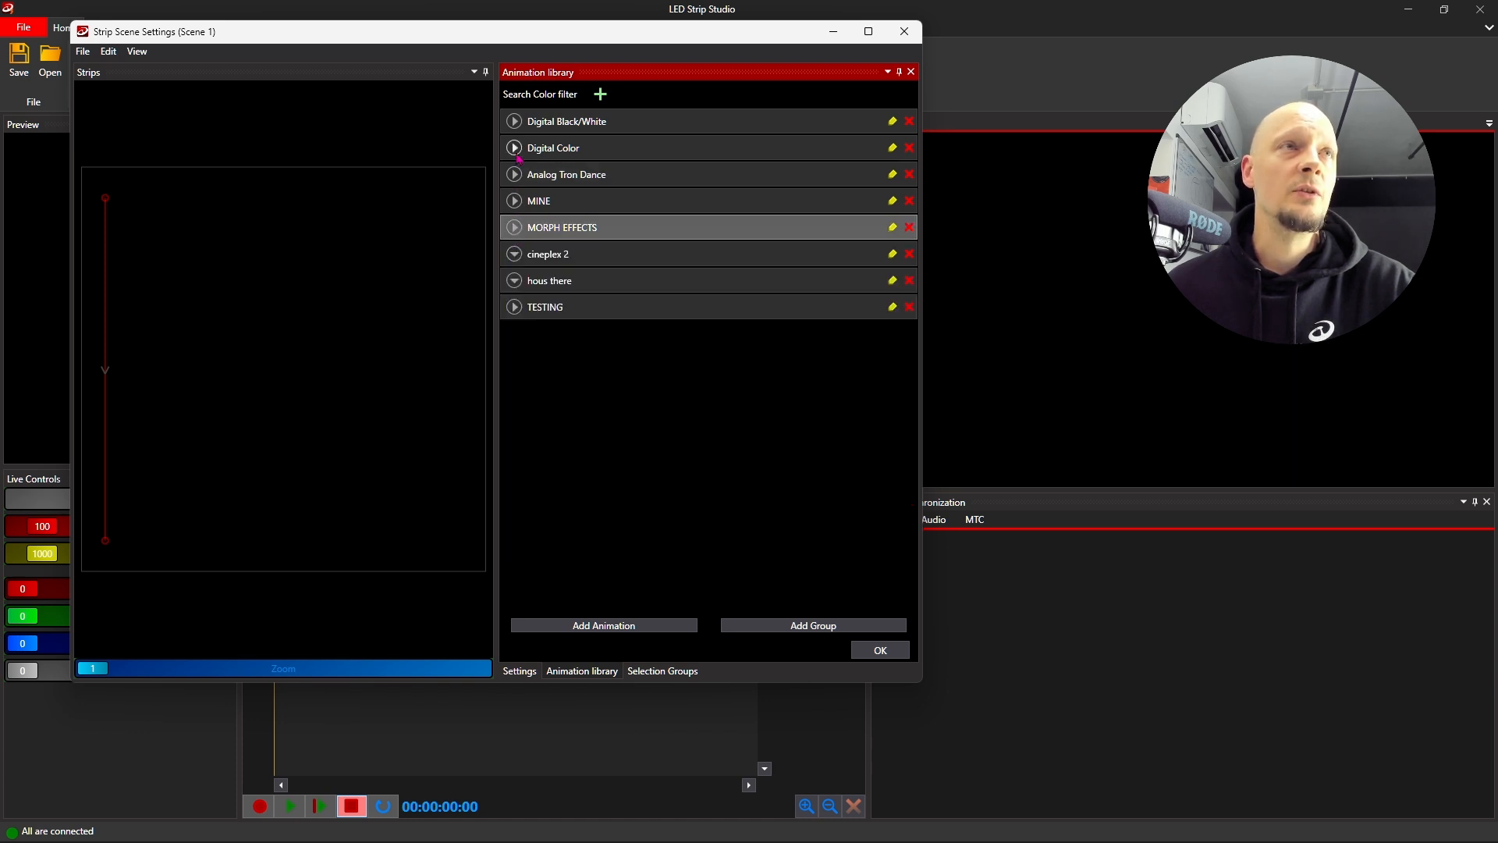
- Apply the first animation of the Digital Color group to the scene's strip and accept the scene settings
left_click(627, 179)
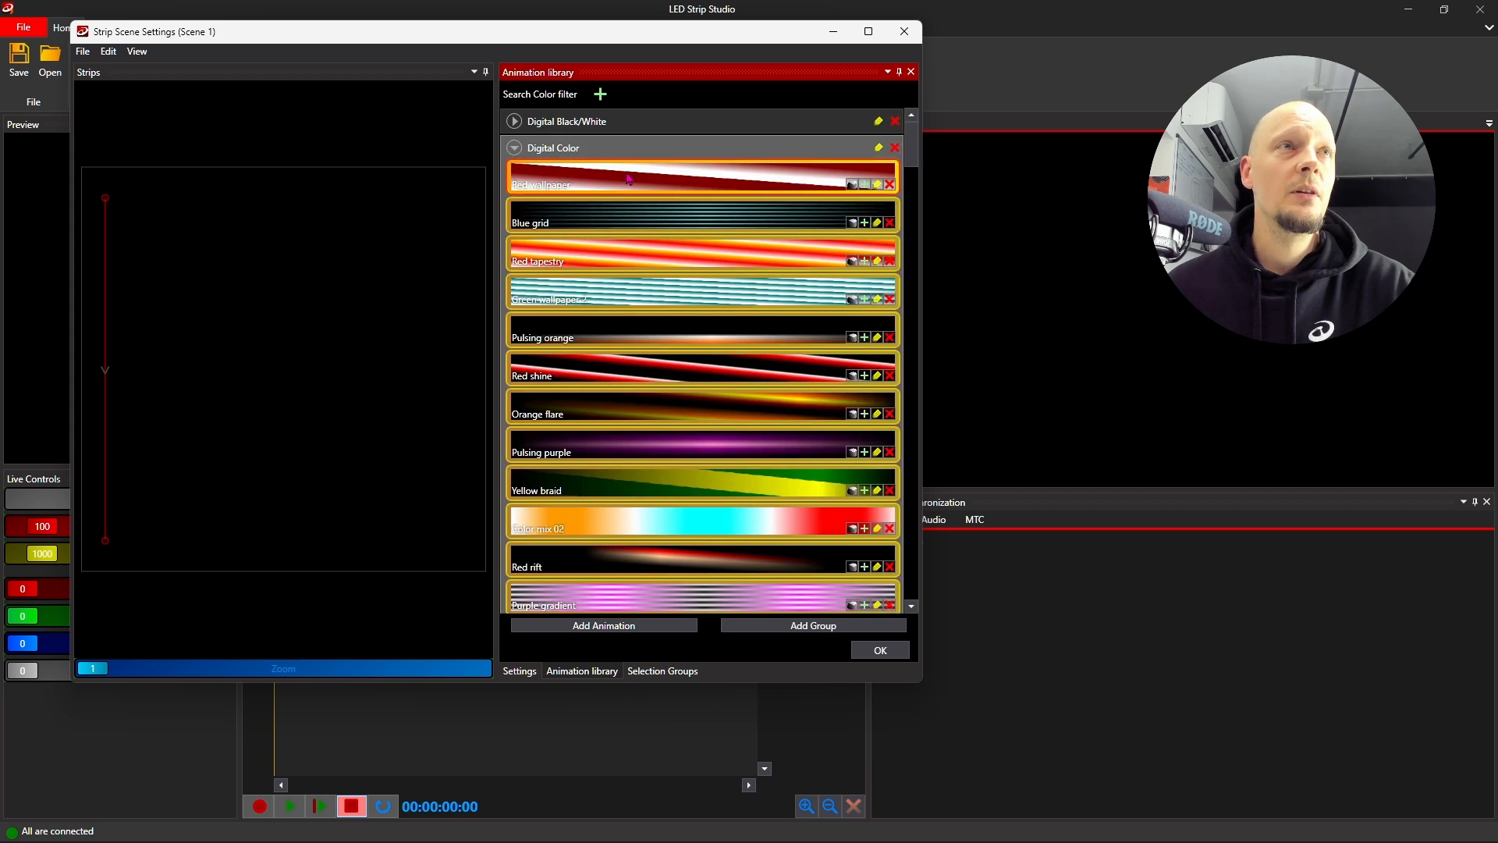
left_click(865, 186)
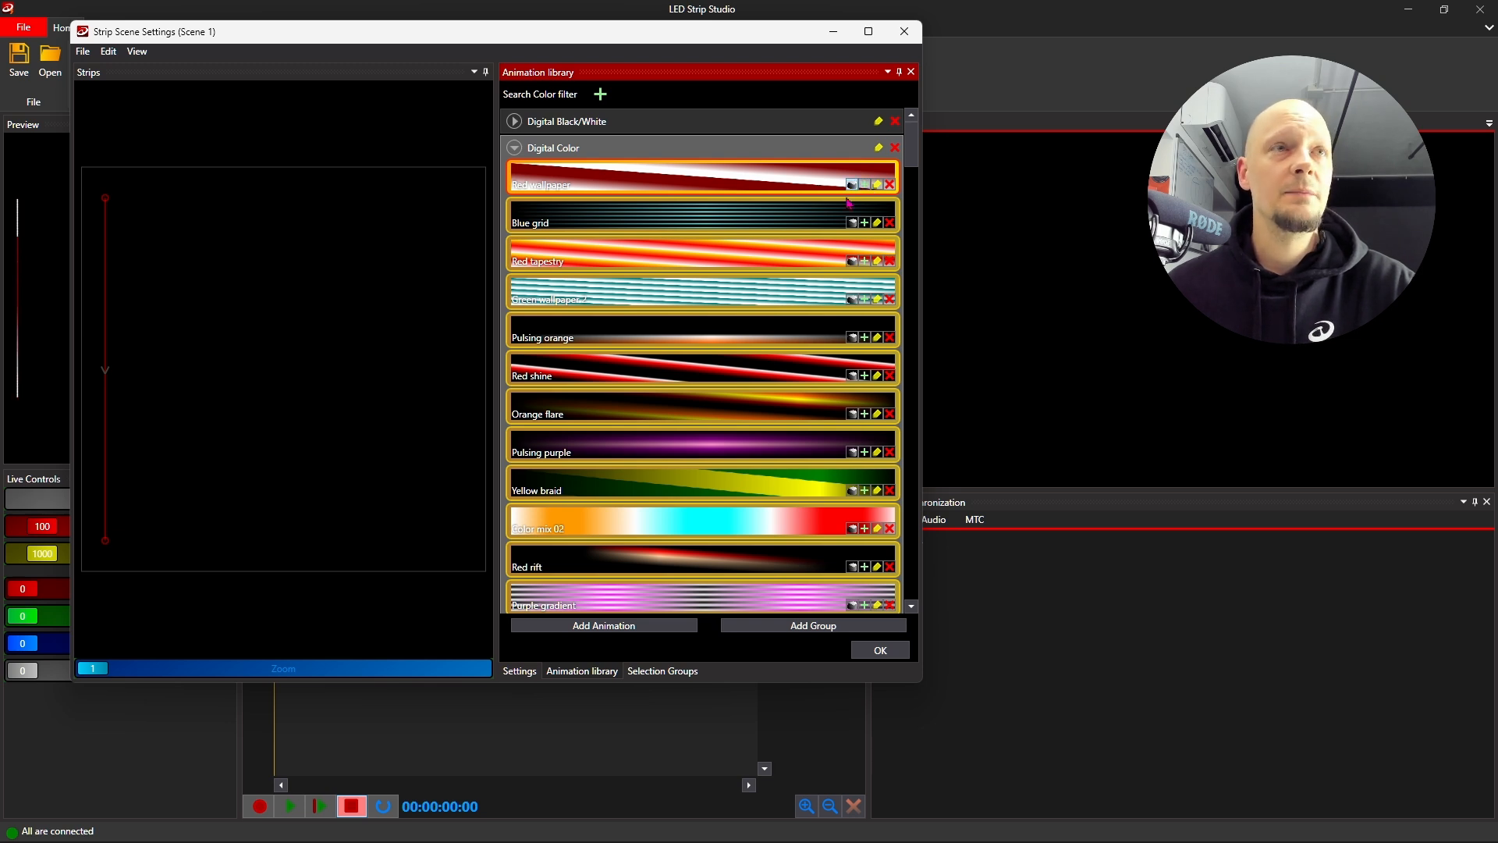
left_click(869, 655)
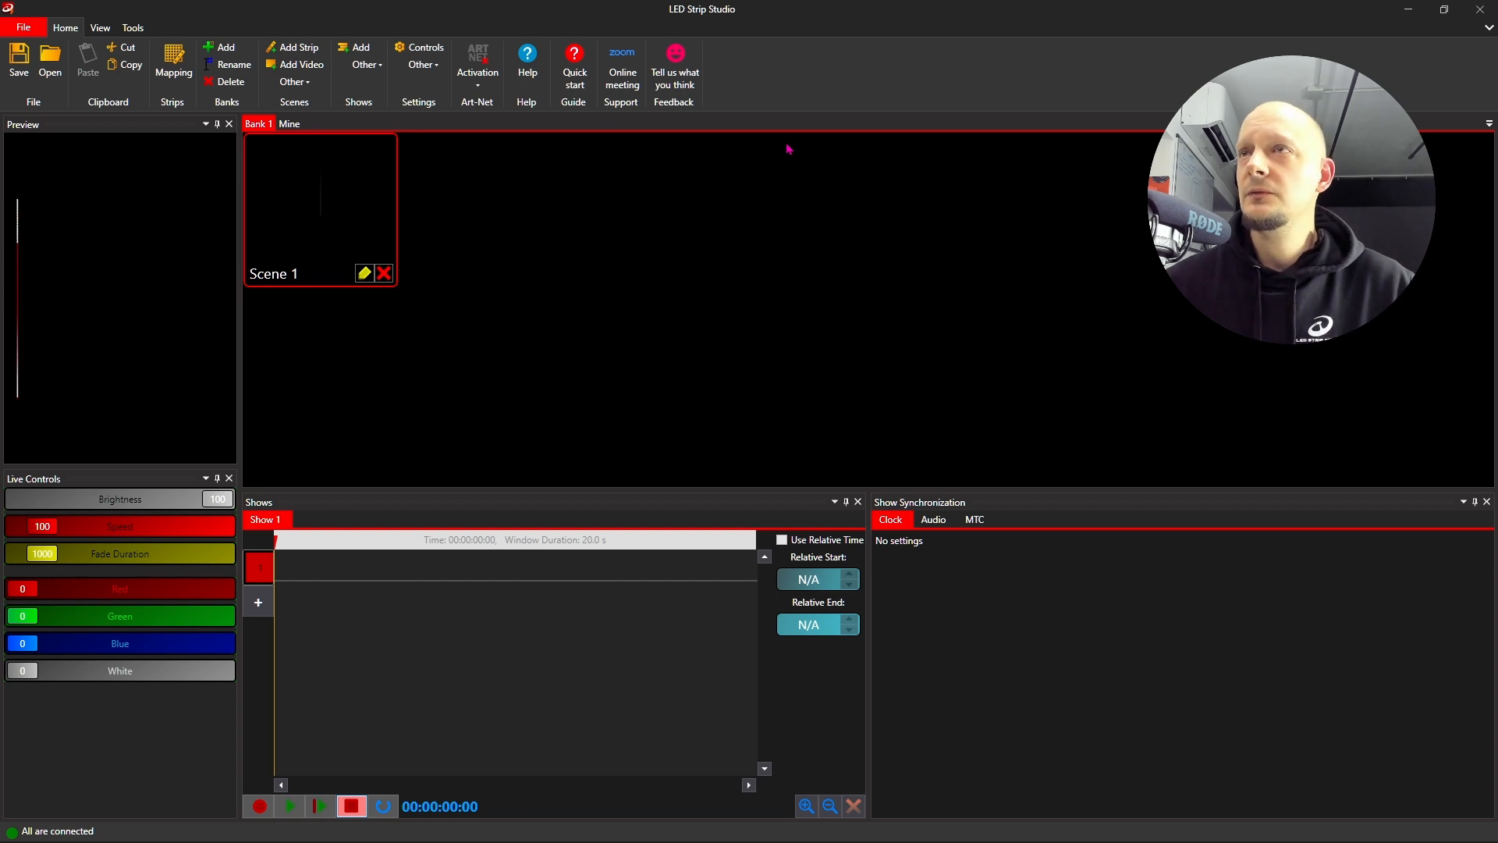
key("alt+Tab")
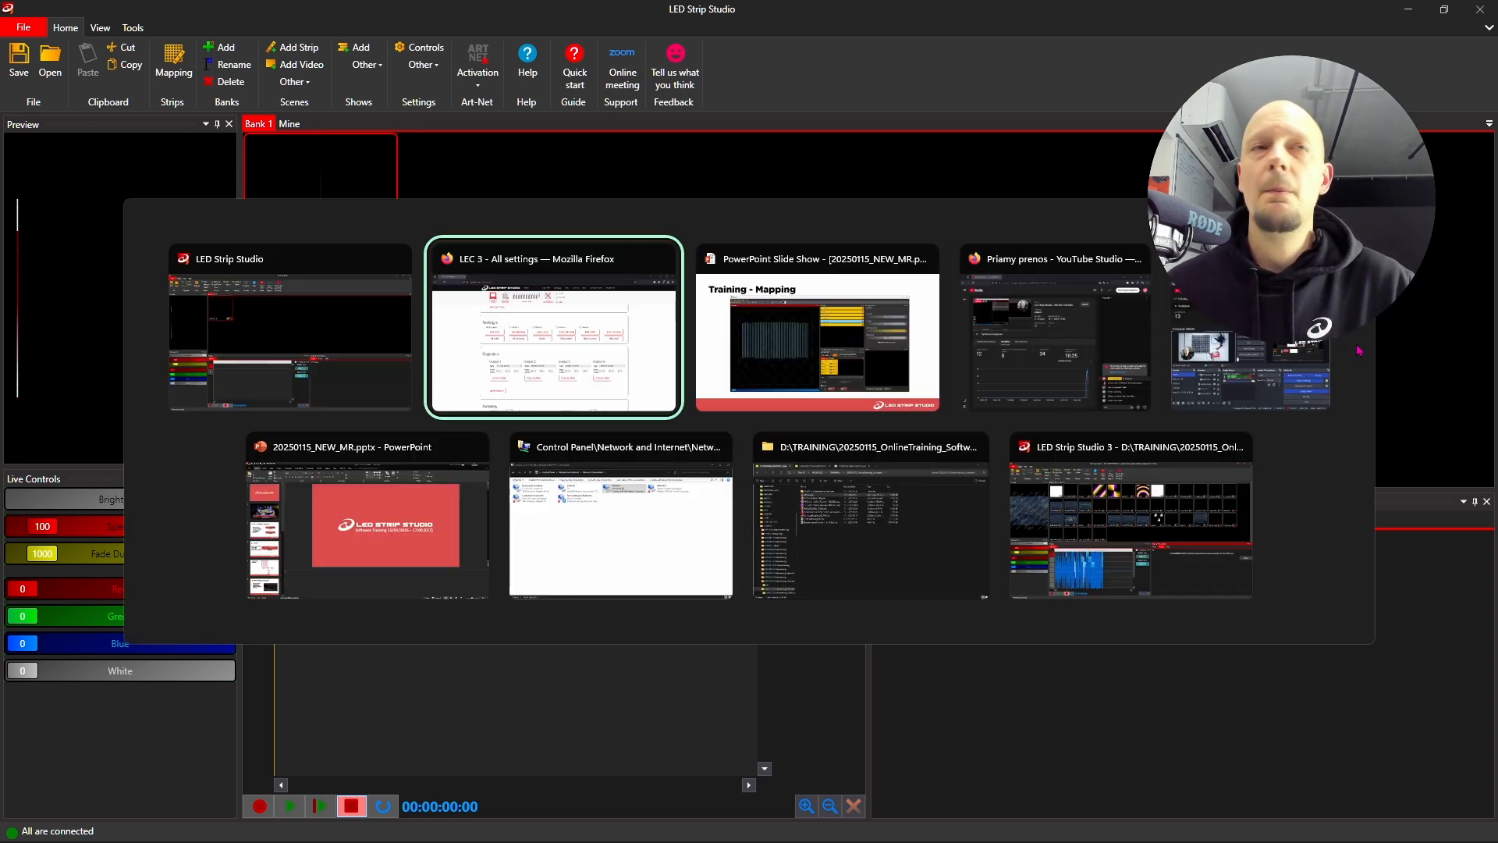
key("Escape")
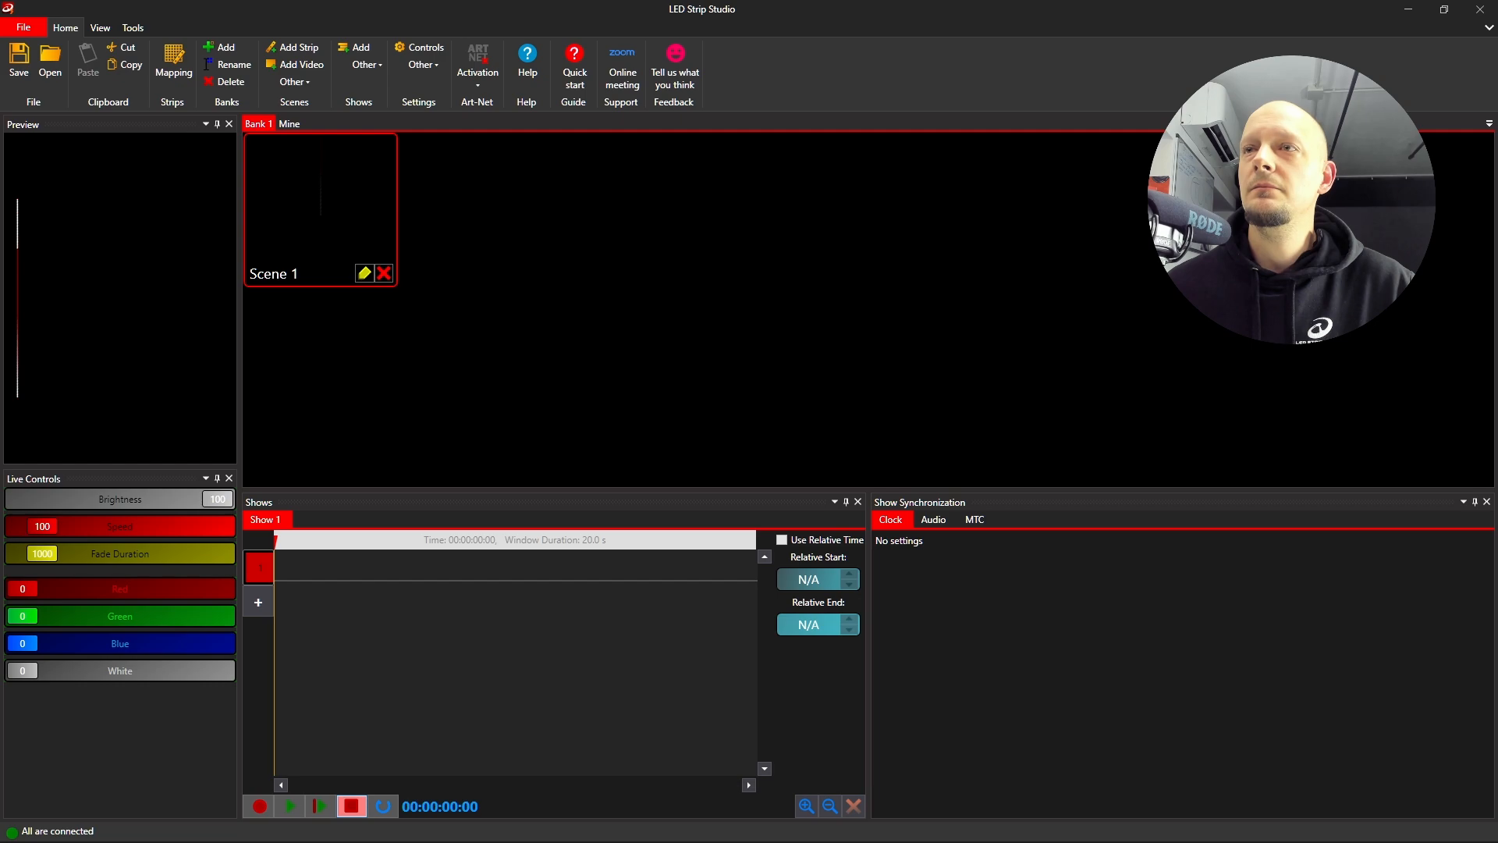
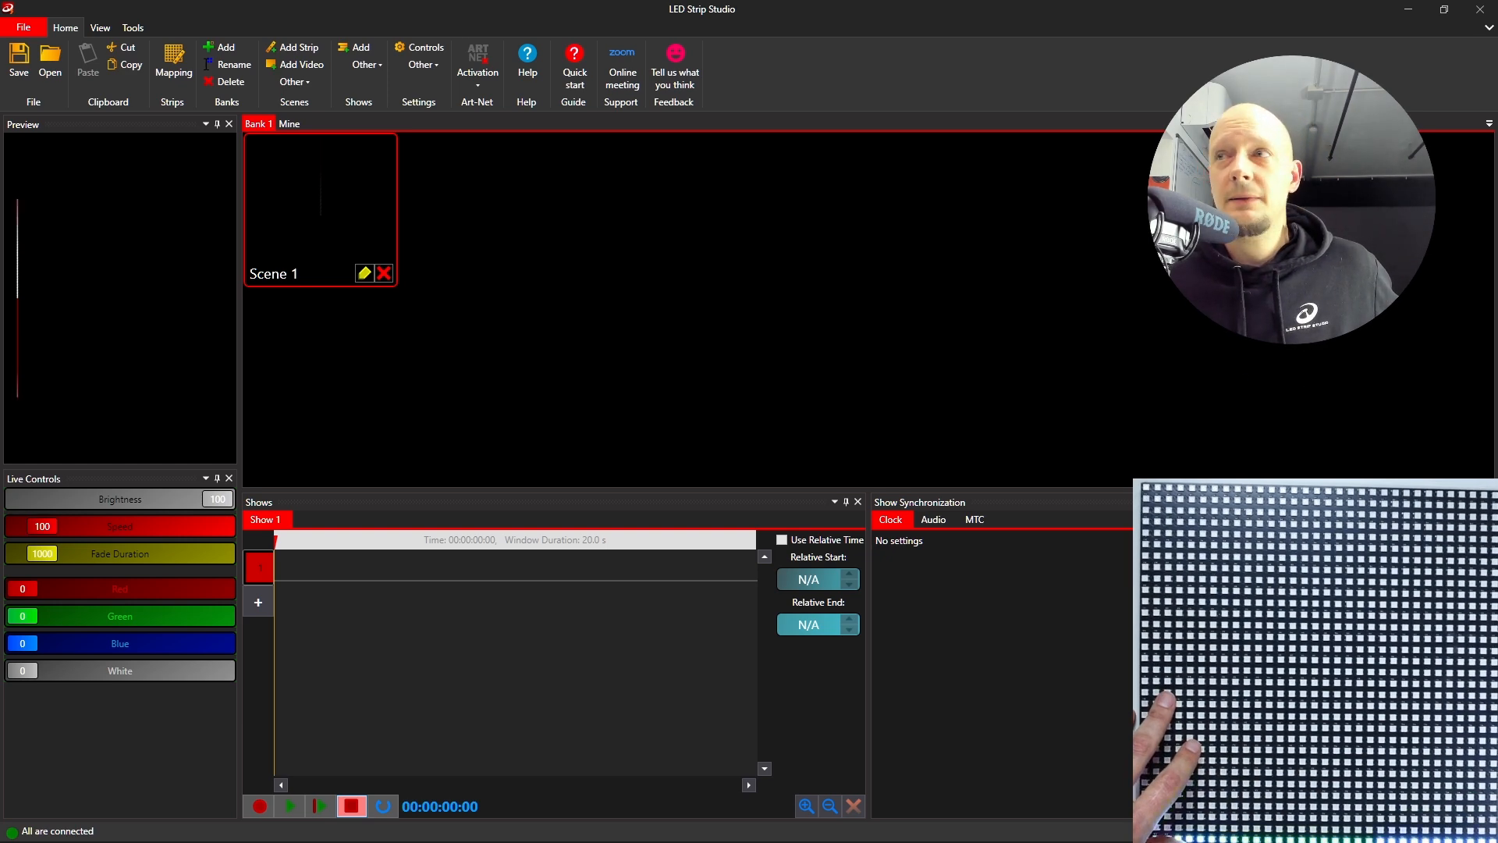
- Reopen Scene 1, review the strip's animation settings, and close the scene window
double_click(331, 189)
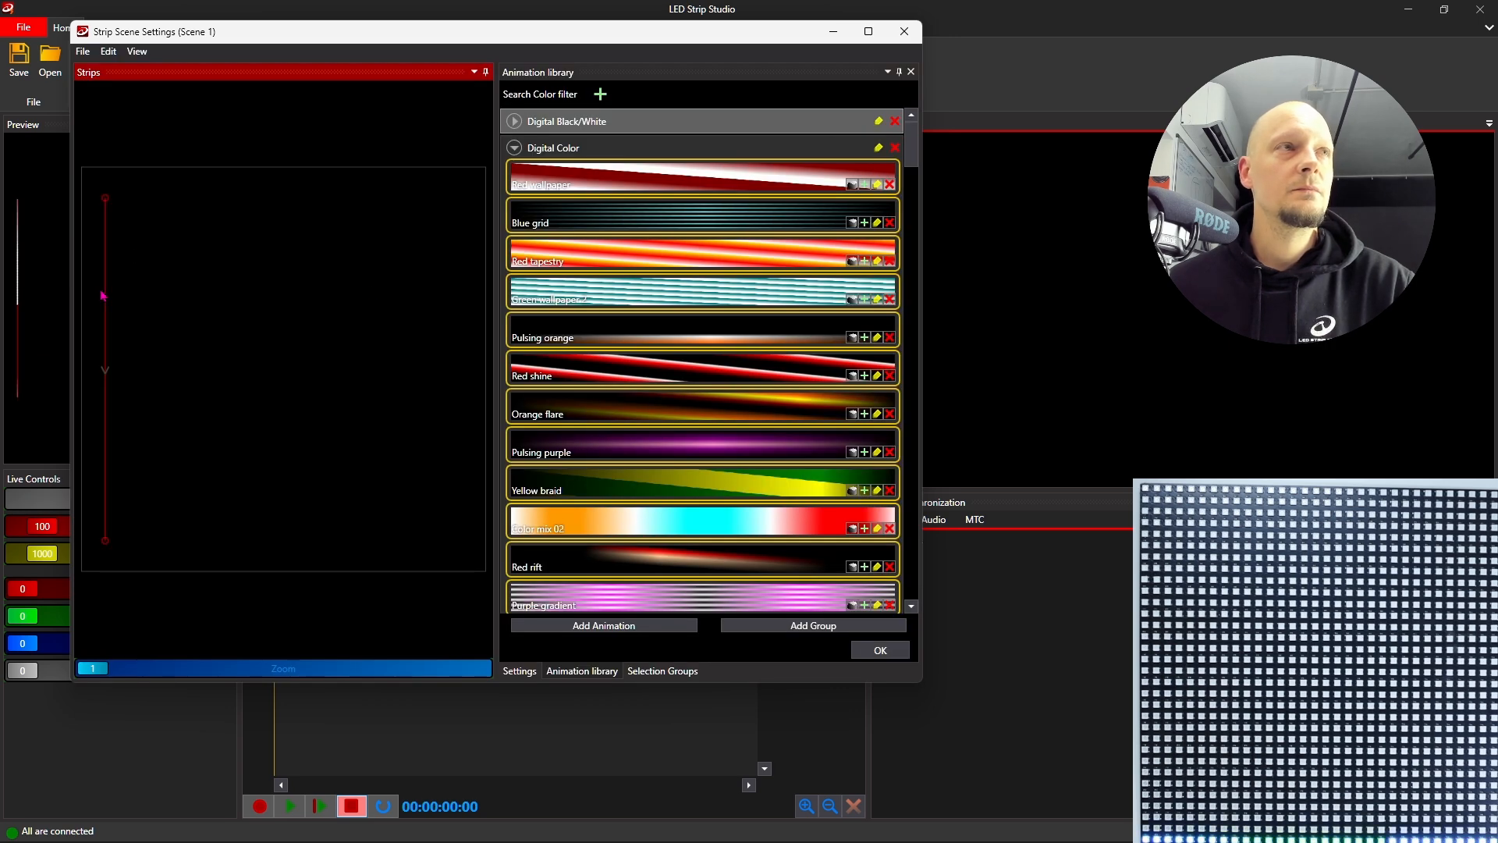
left_click(520, 671)
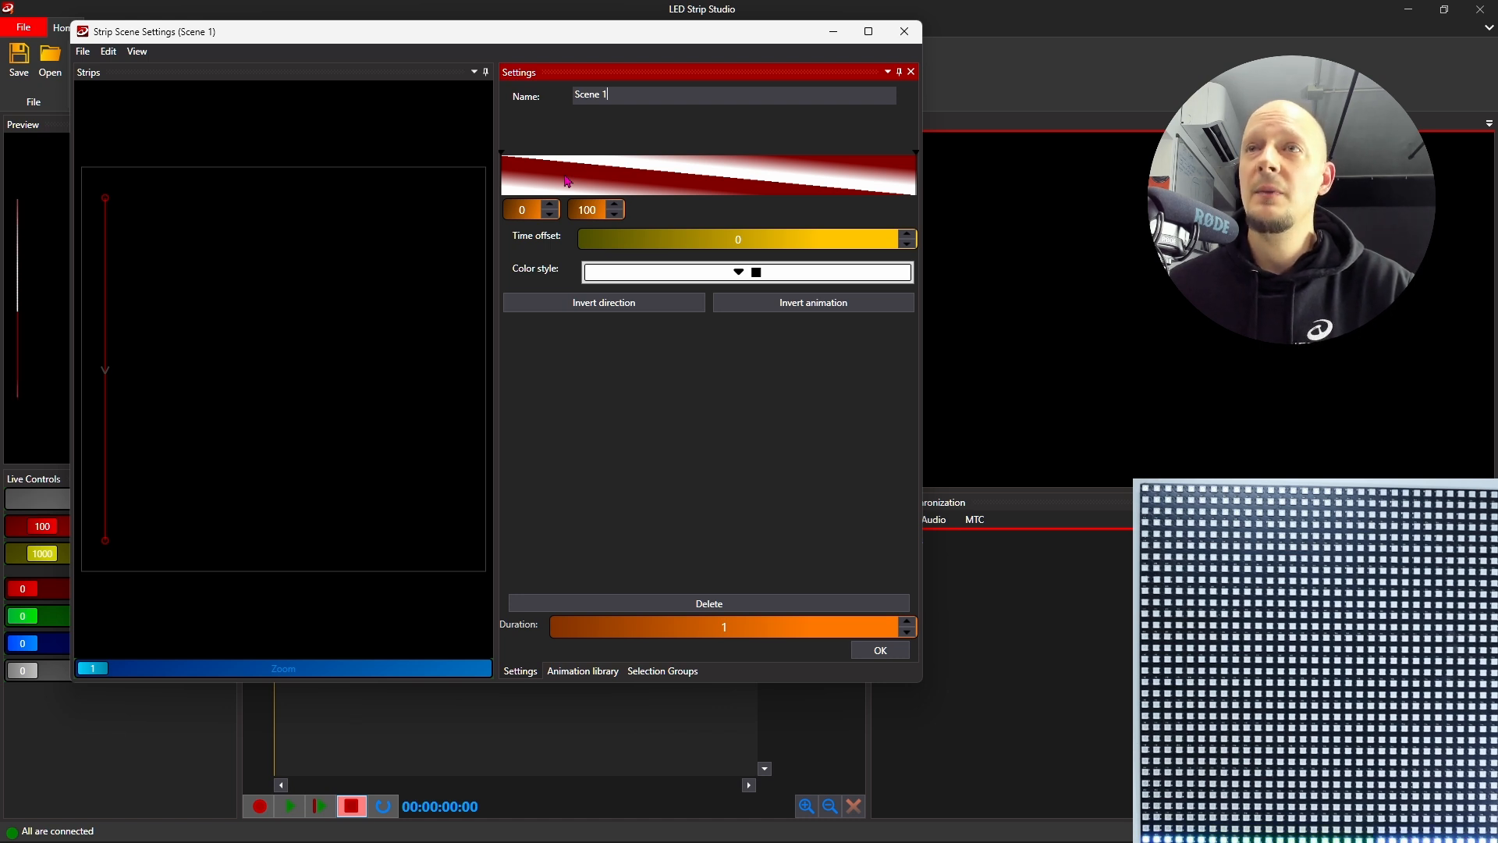
left_click(880, 650)
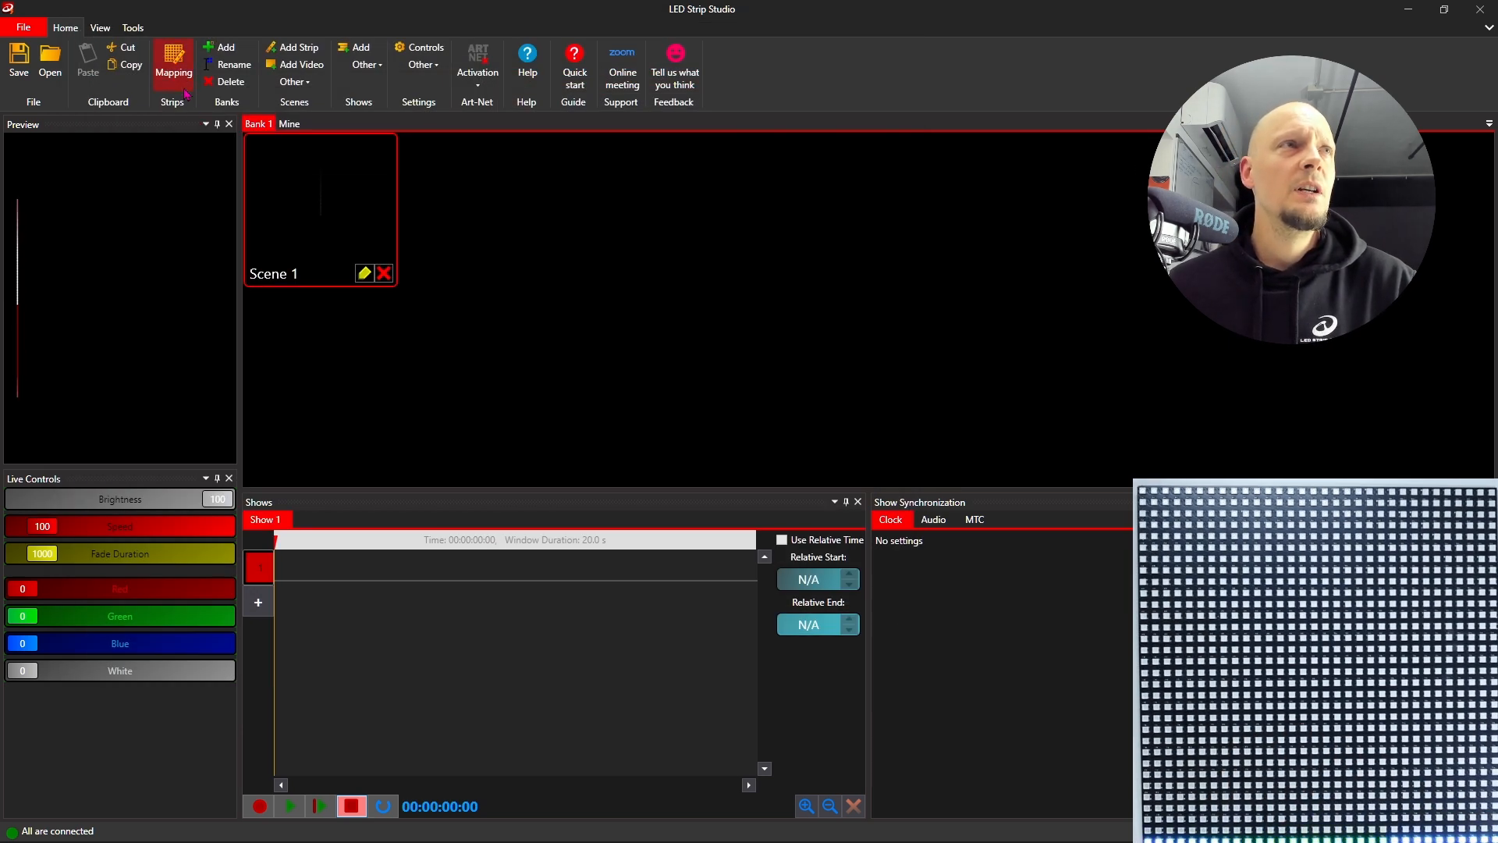
- Change the color map of Strip 1 - 1 in the mapping to the order b, r, g, w and close the mapping
left_click(173, 66)
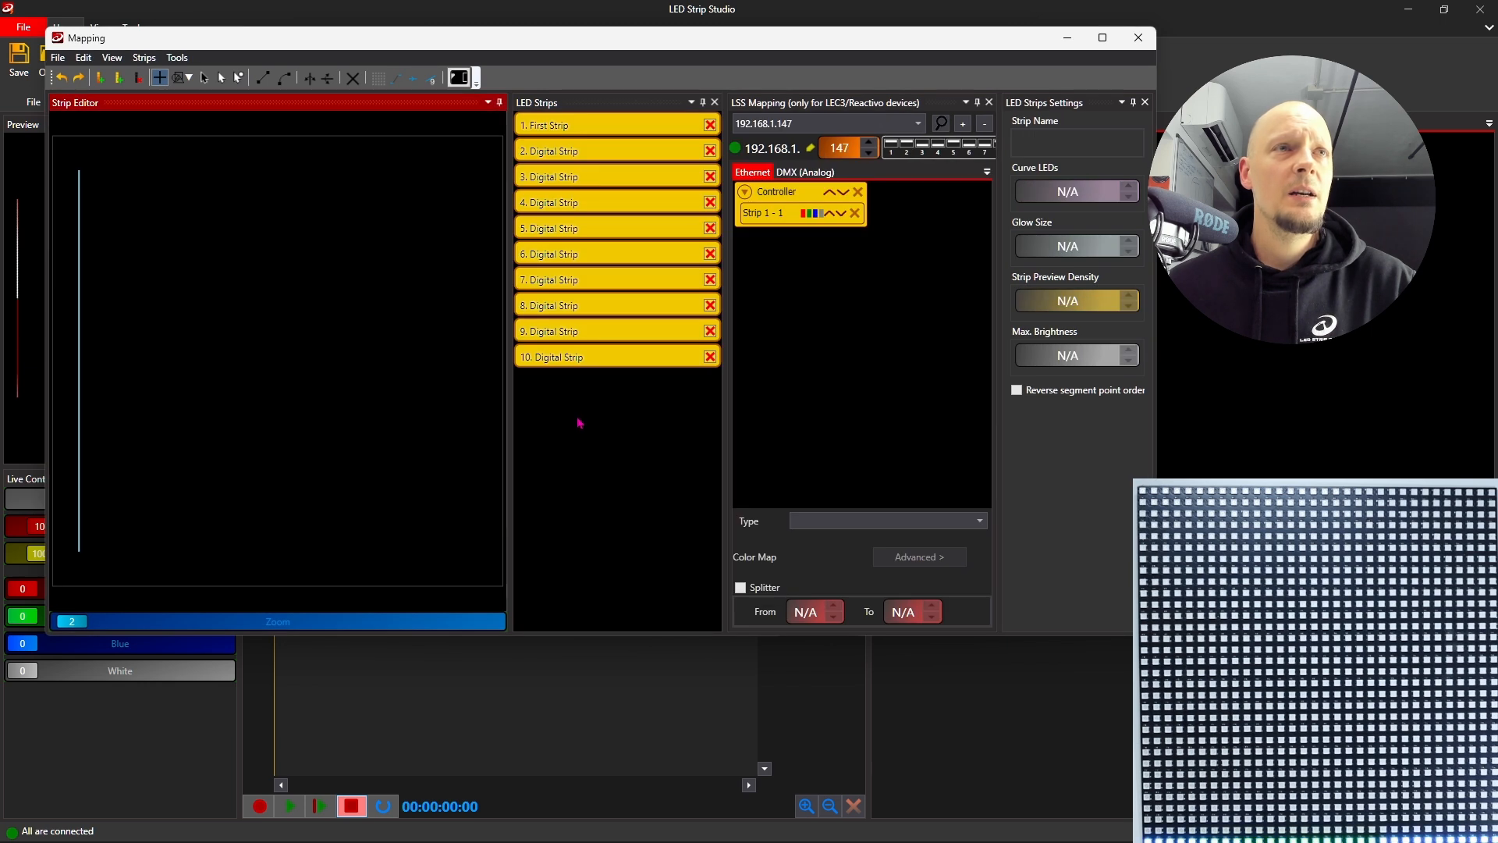
left_click(815, 219)
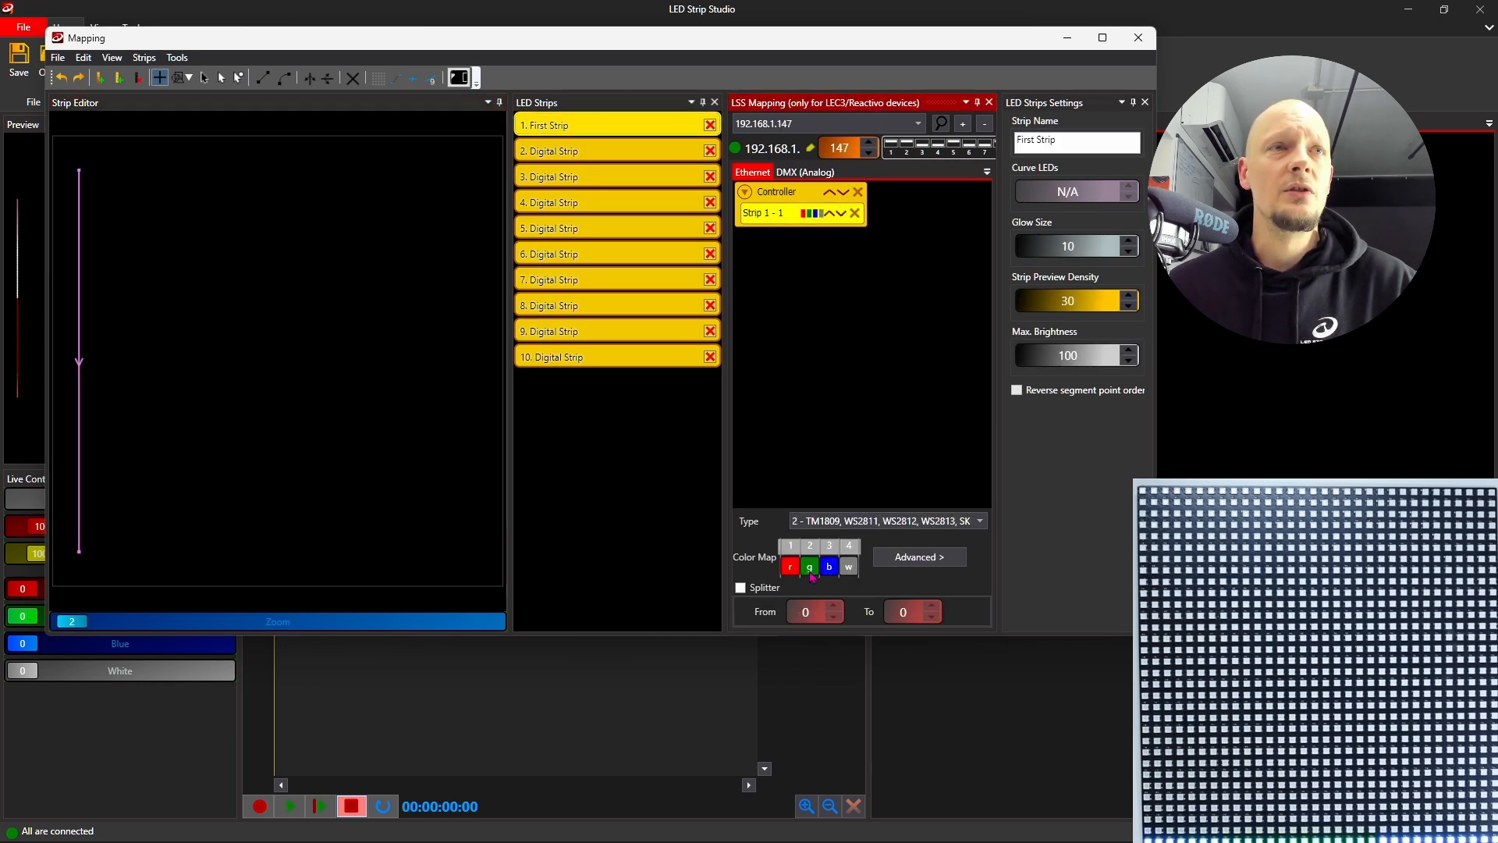
mouse_move(810, 572)
left_mouse_down()
mouse_move(787, 568)
mouse_move(812, 569)
left_mouse_up()
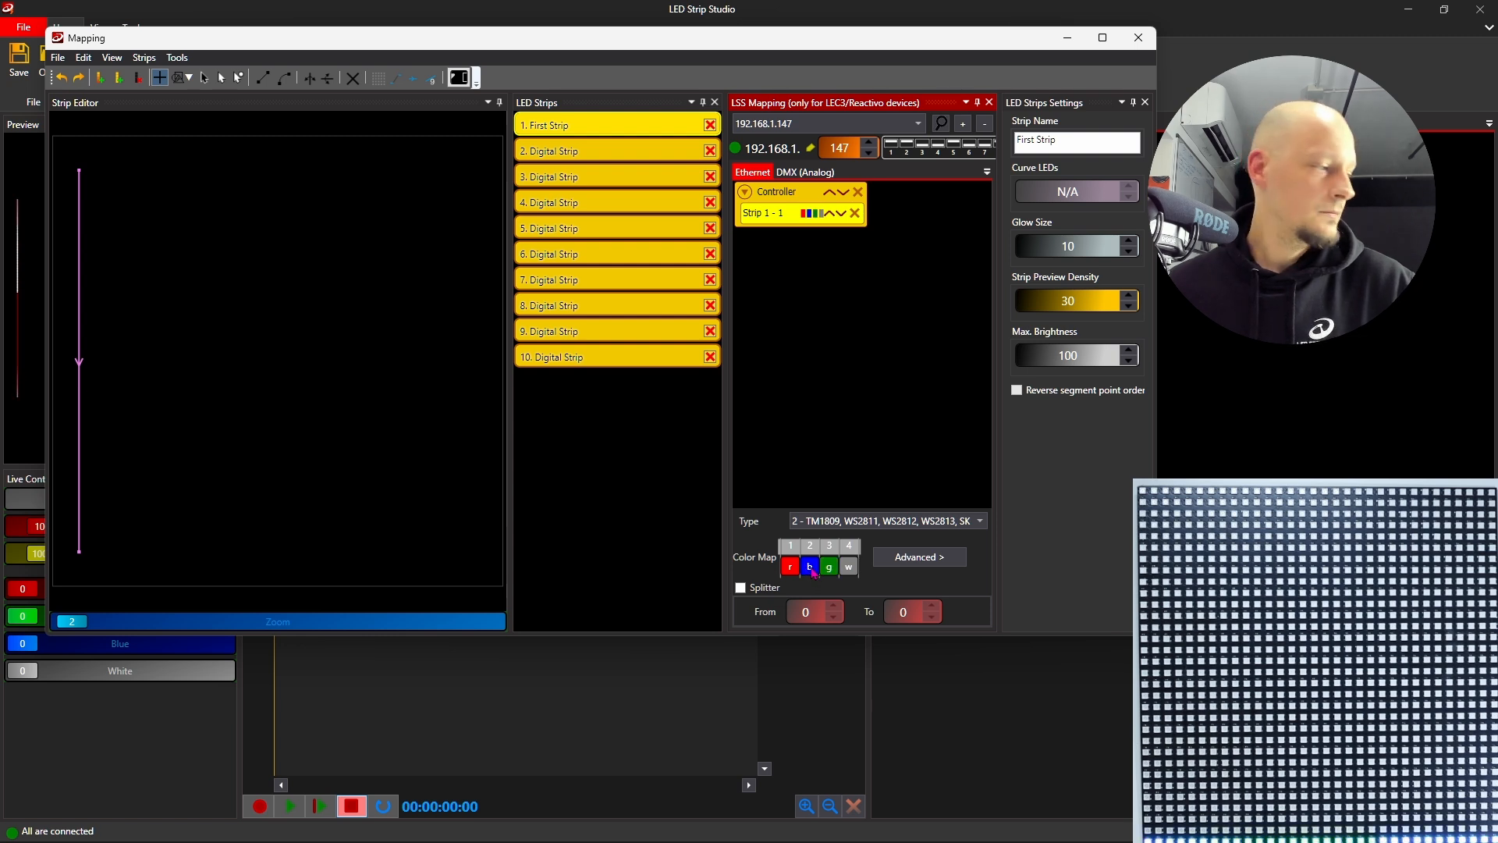
left_click(798, 191)
left_click_drag(811, 569, 790, 572)
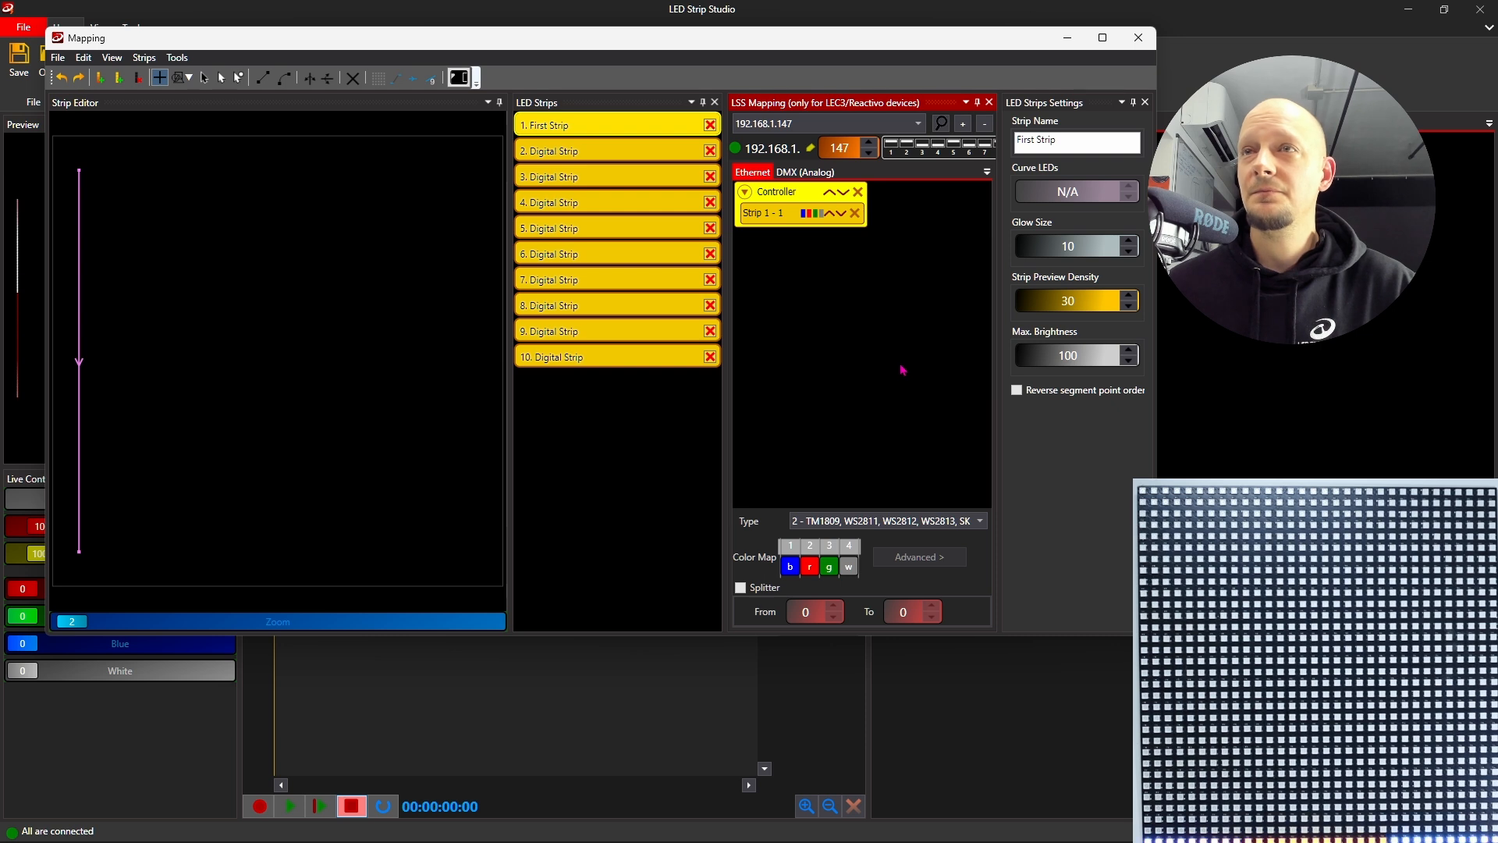
left_click(1141, 45)
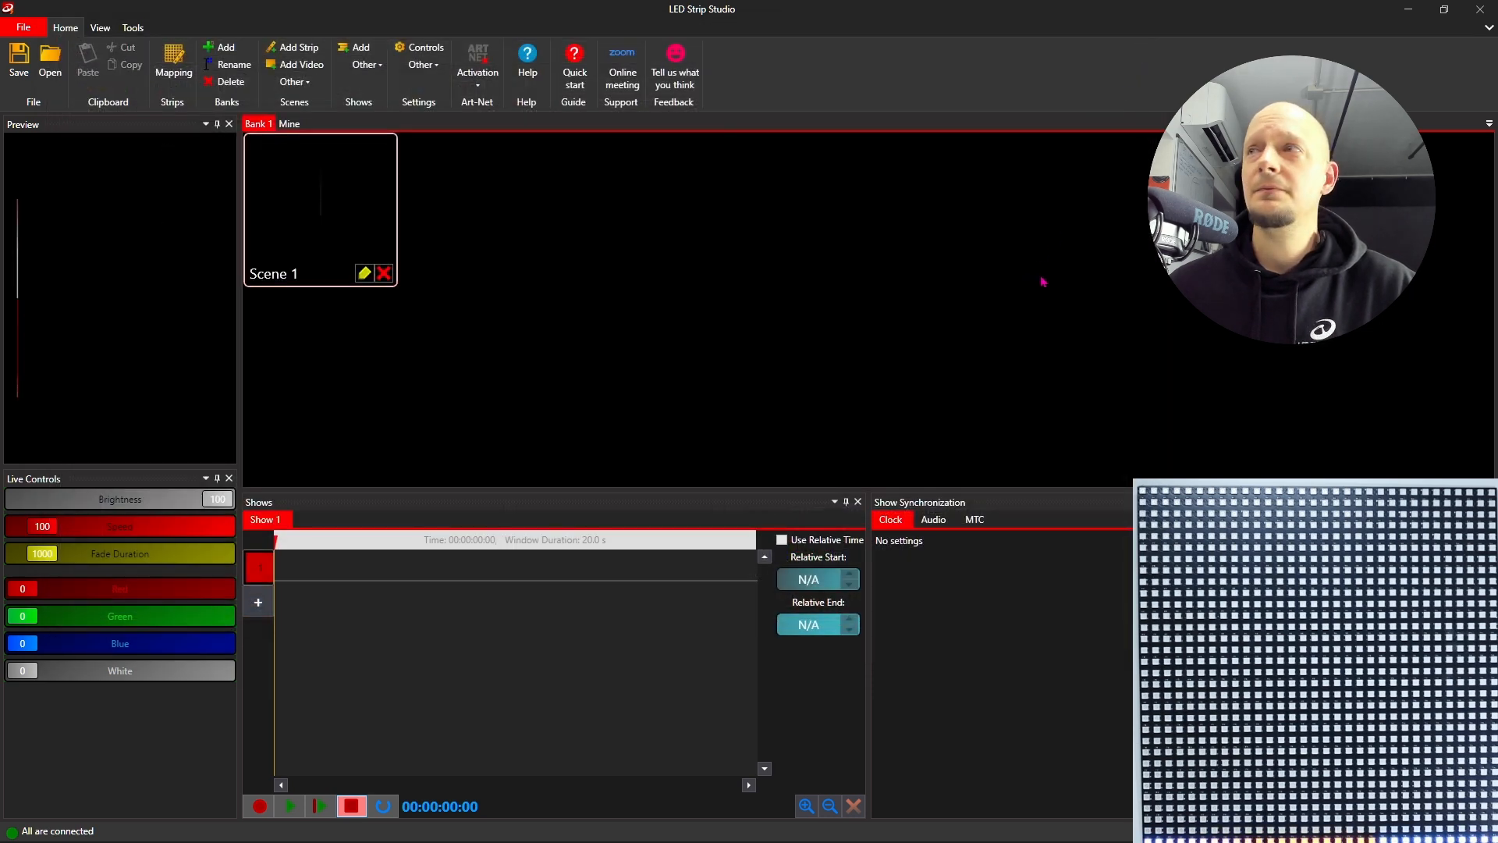
- Switch to the LEC 3 settings page in Firefox, compare the Red solid and Green solid tests on all outputs, and stop the test
key("alt+Tab")
left_click(950, 364)
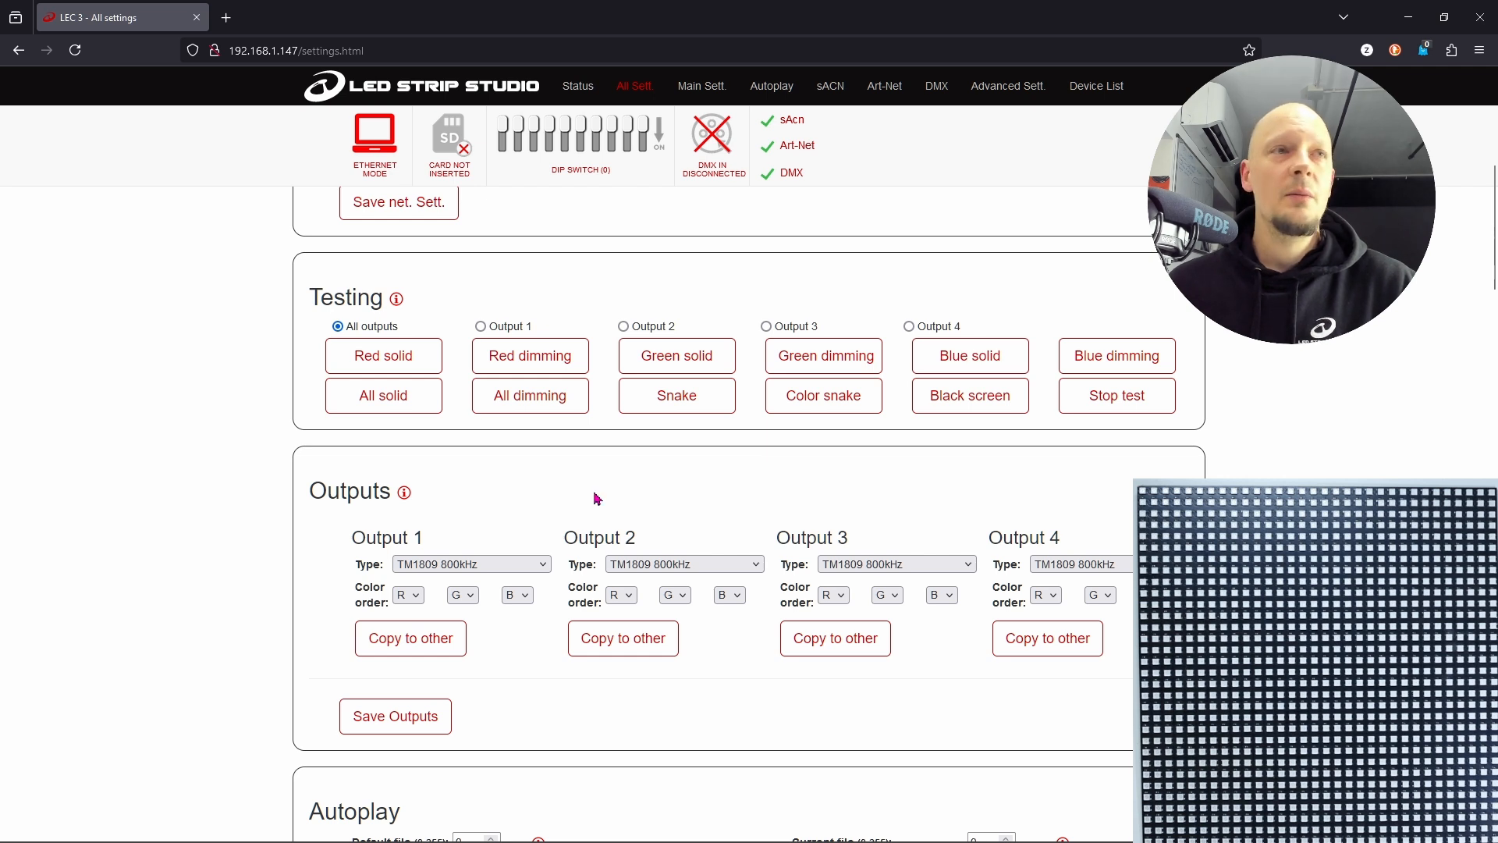
left_click(384, 359)
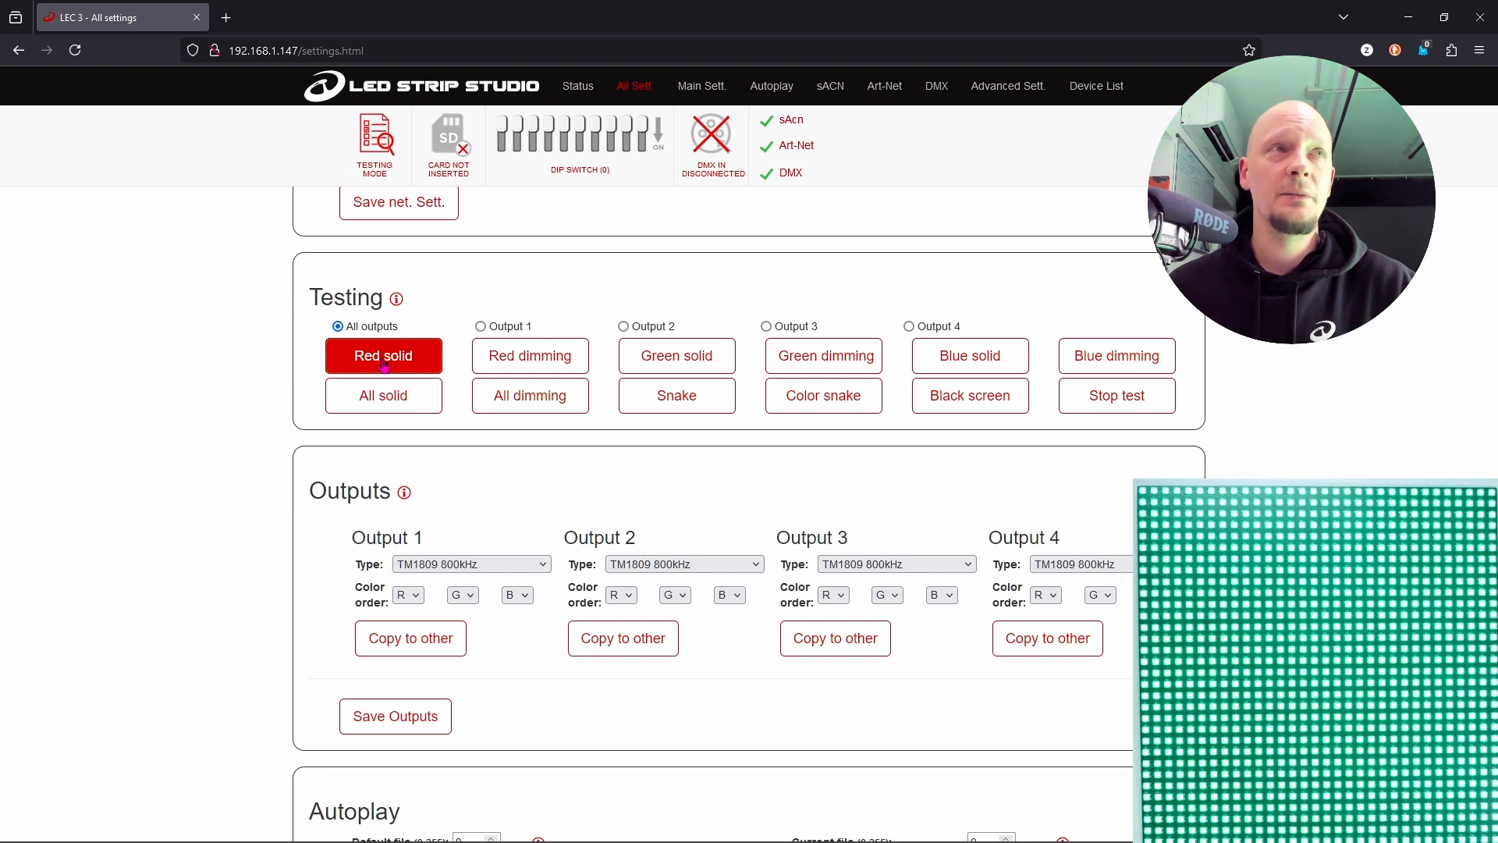
left_click(664, 370)
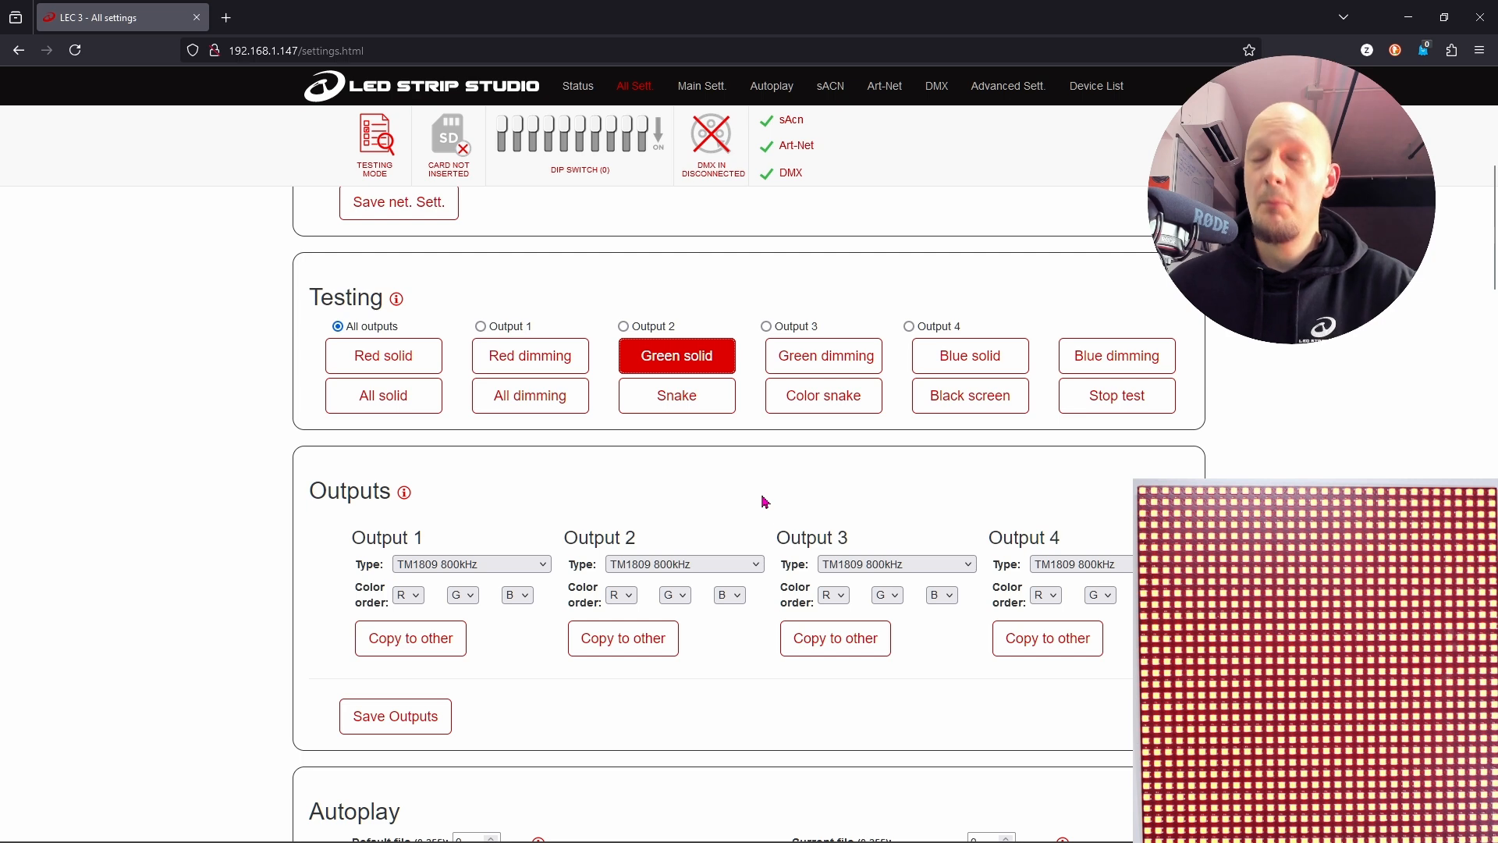
left_click(414, 361)
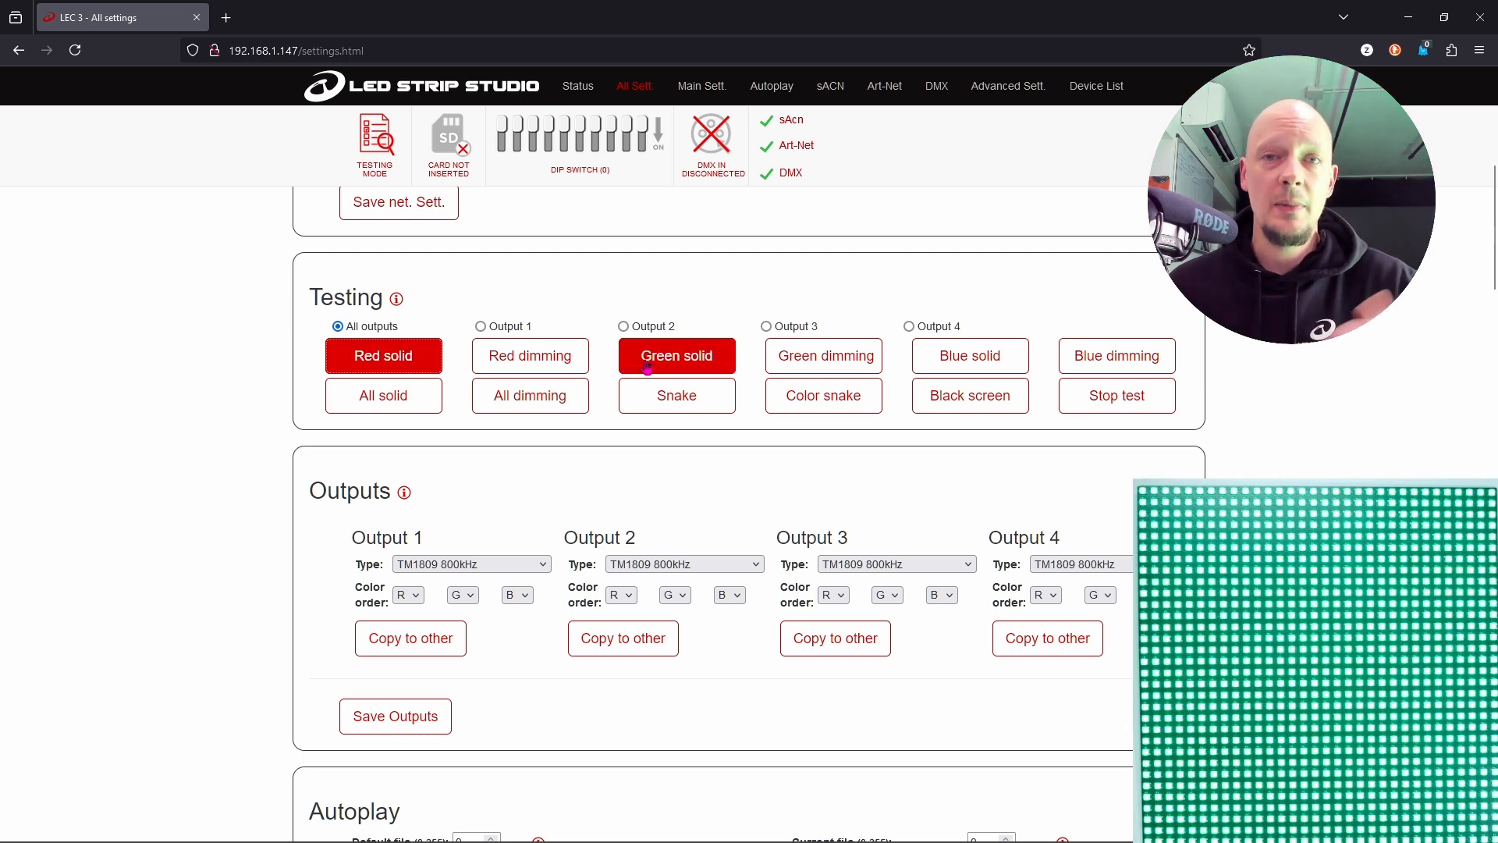
left_click(647, 366)
left_click(414, 360)
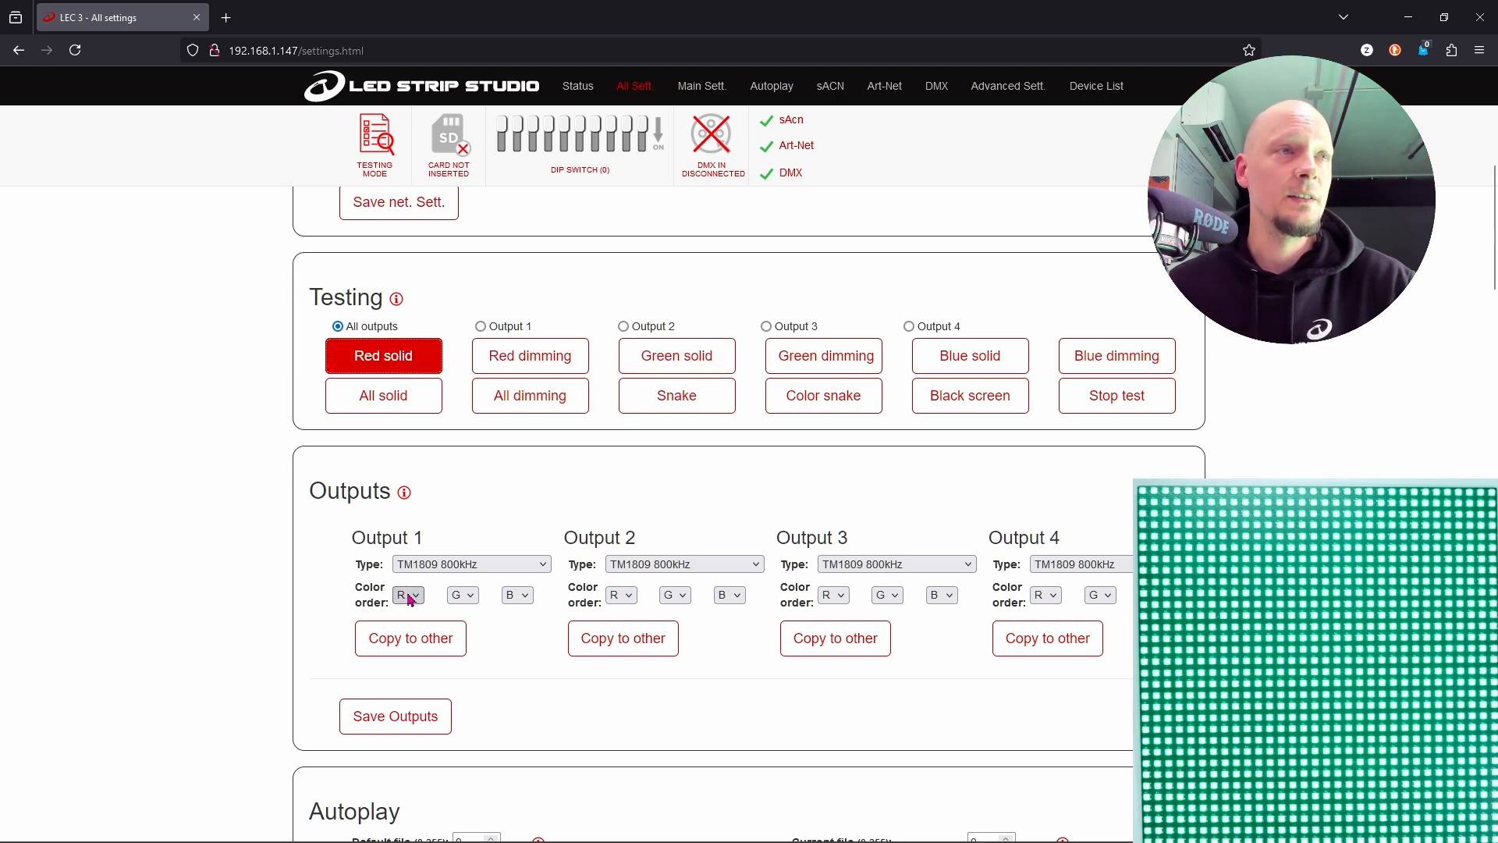
left_click(677, 356)
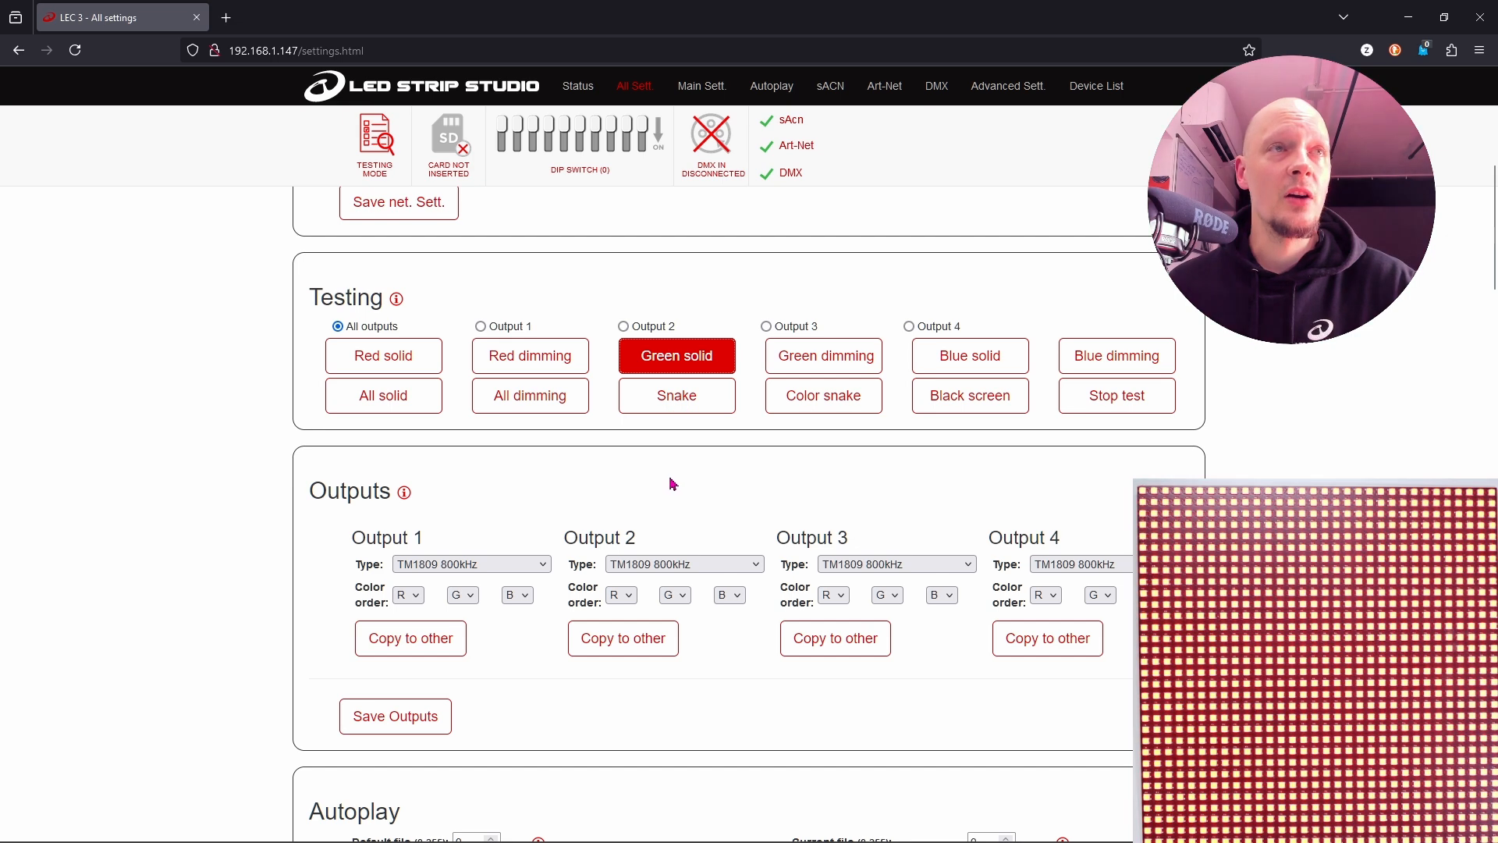
left_click(1105, 399)
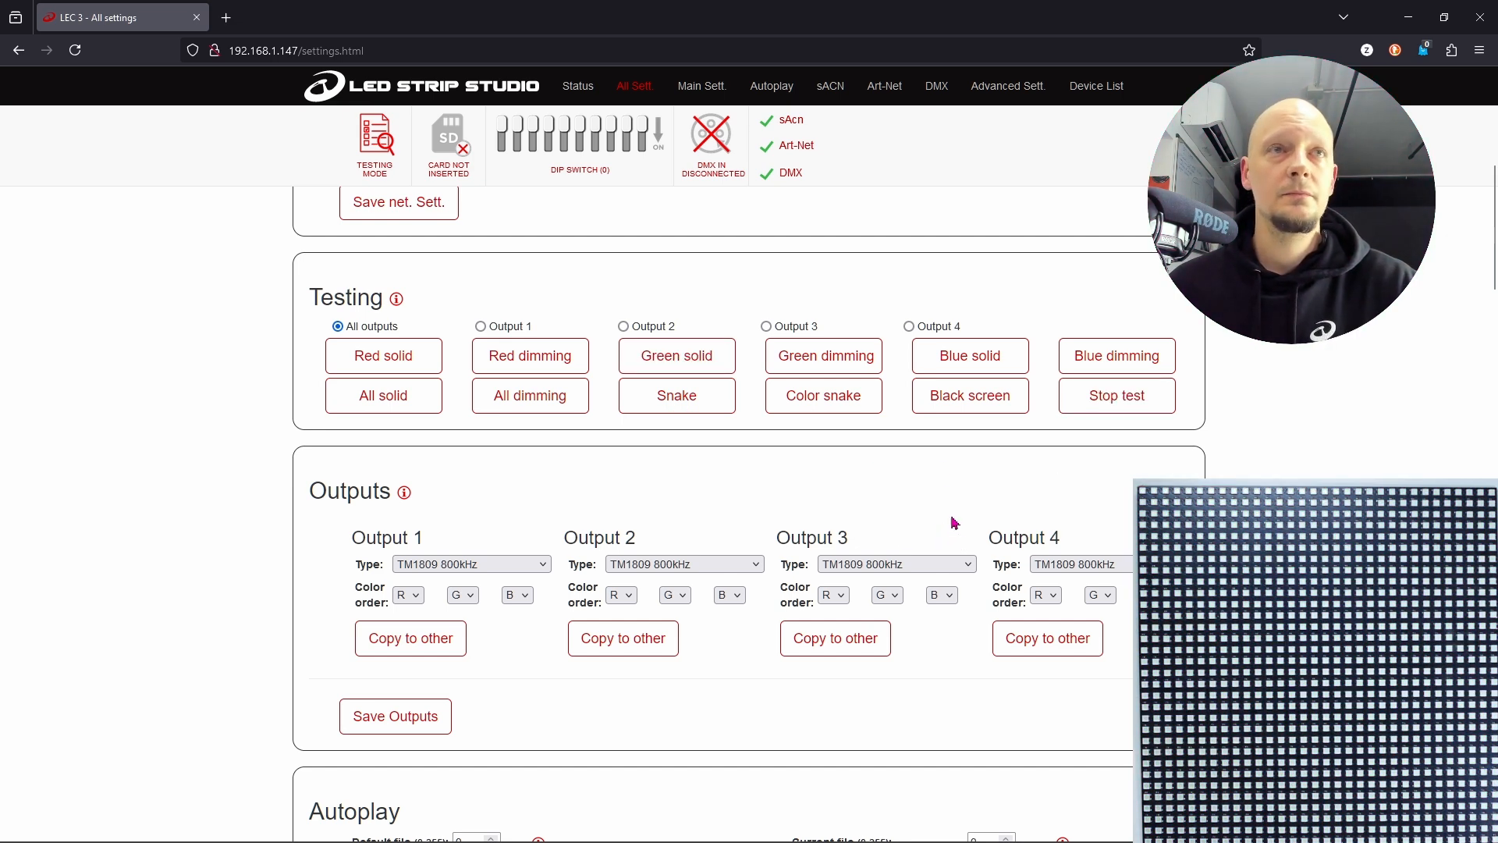
- Switch back to LED Strip Studio, reopen the strip mapping, and select the first strip's line to inspect its properties
key("alt+Tab")
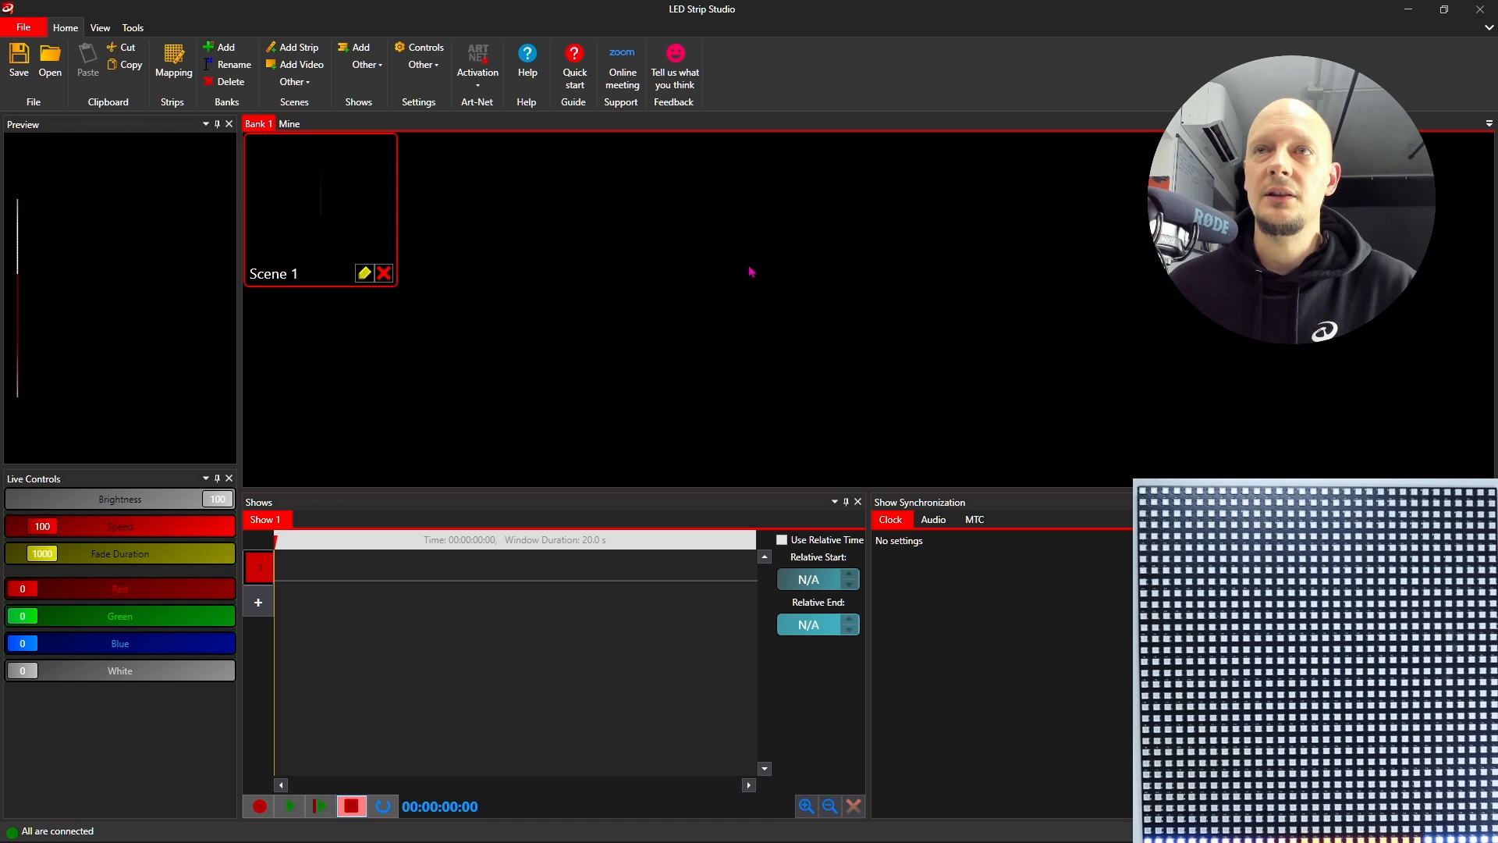
left_click(175, 73)
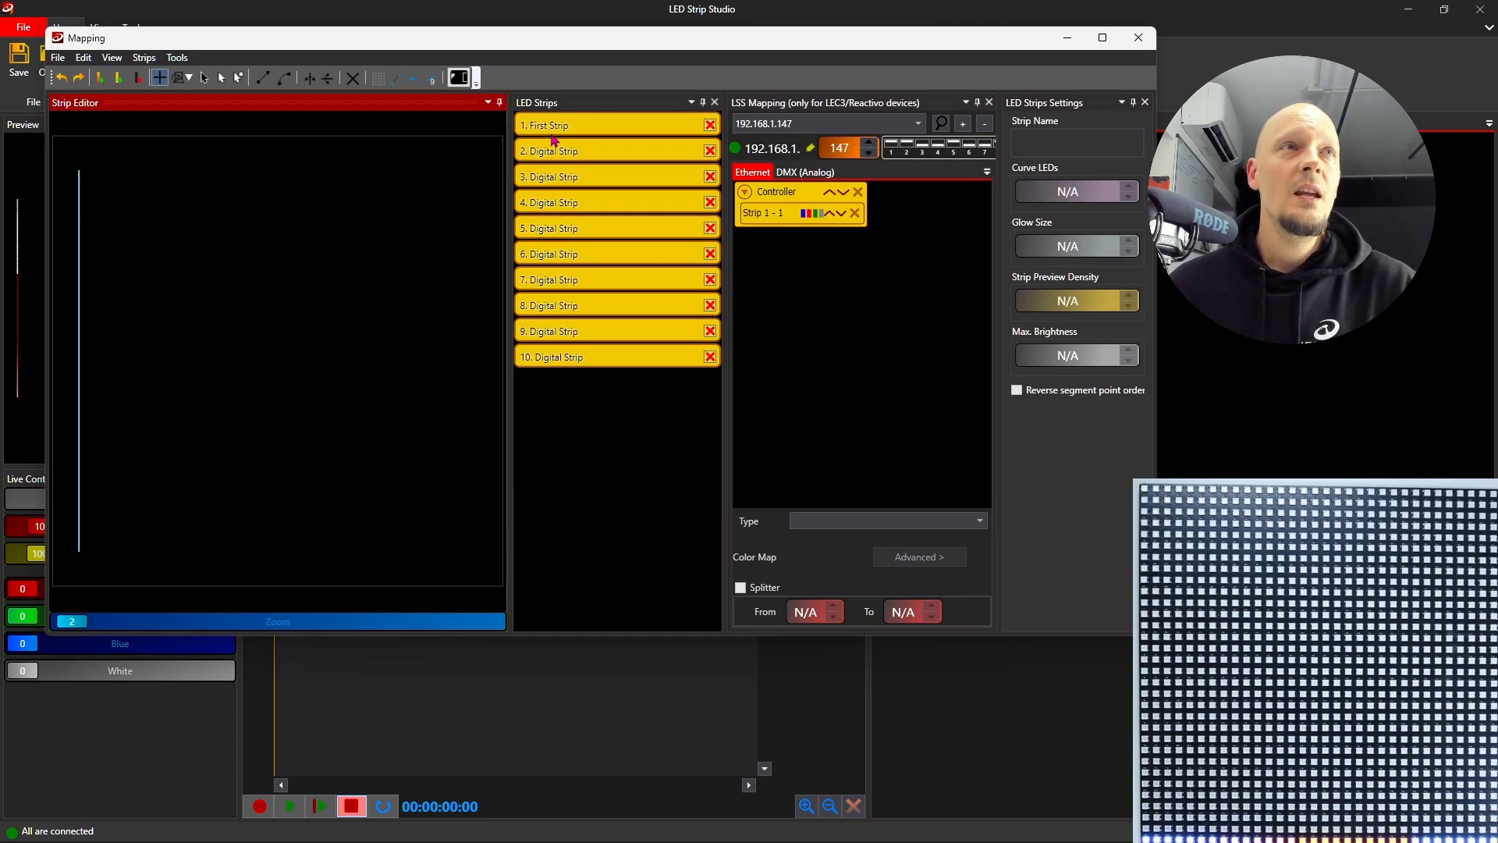
left_click(204, 77)
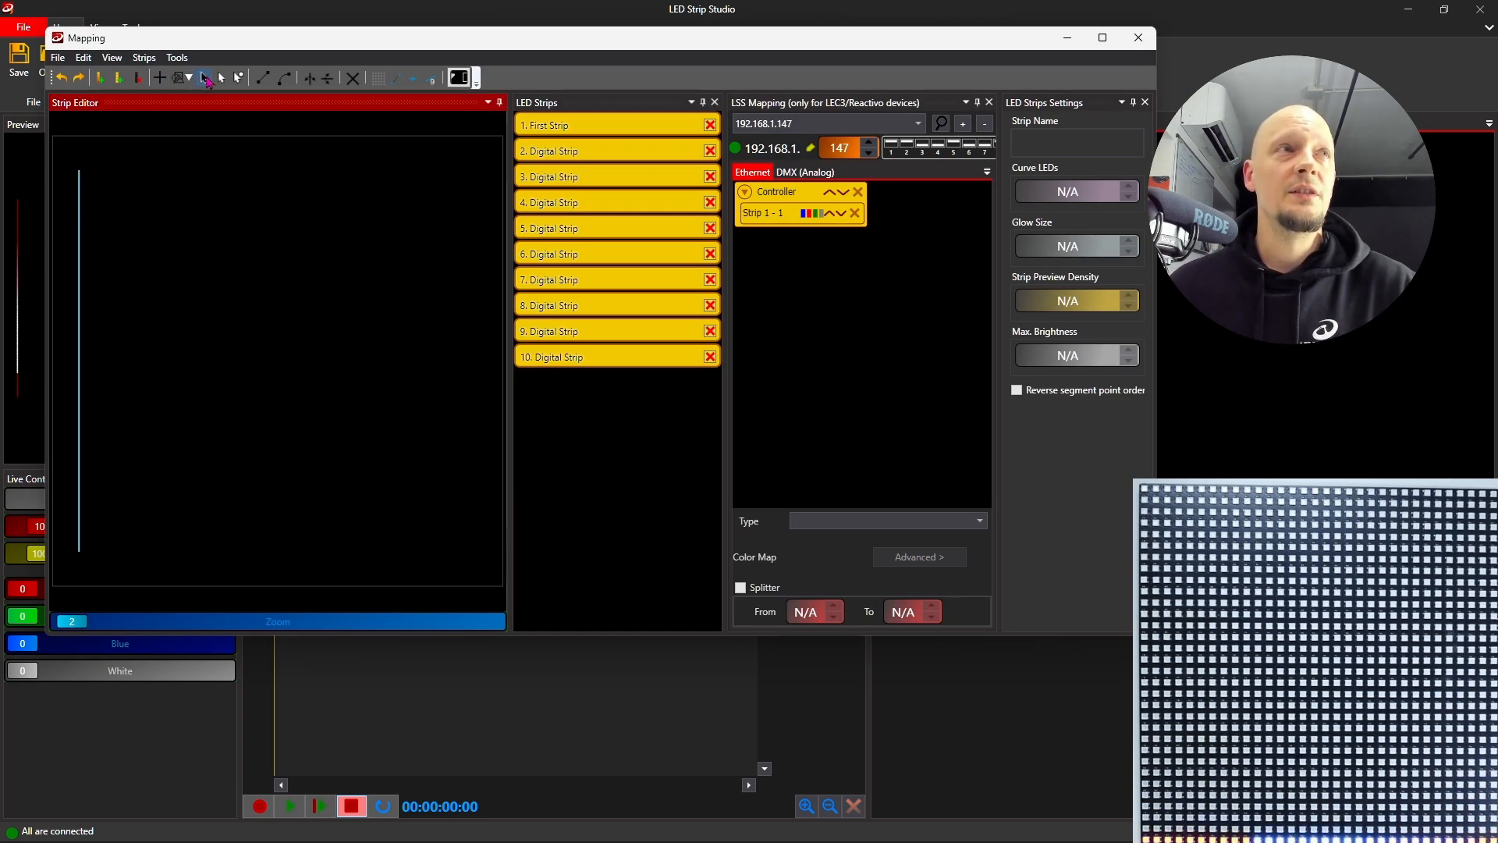
left_click(79, 382)
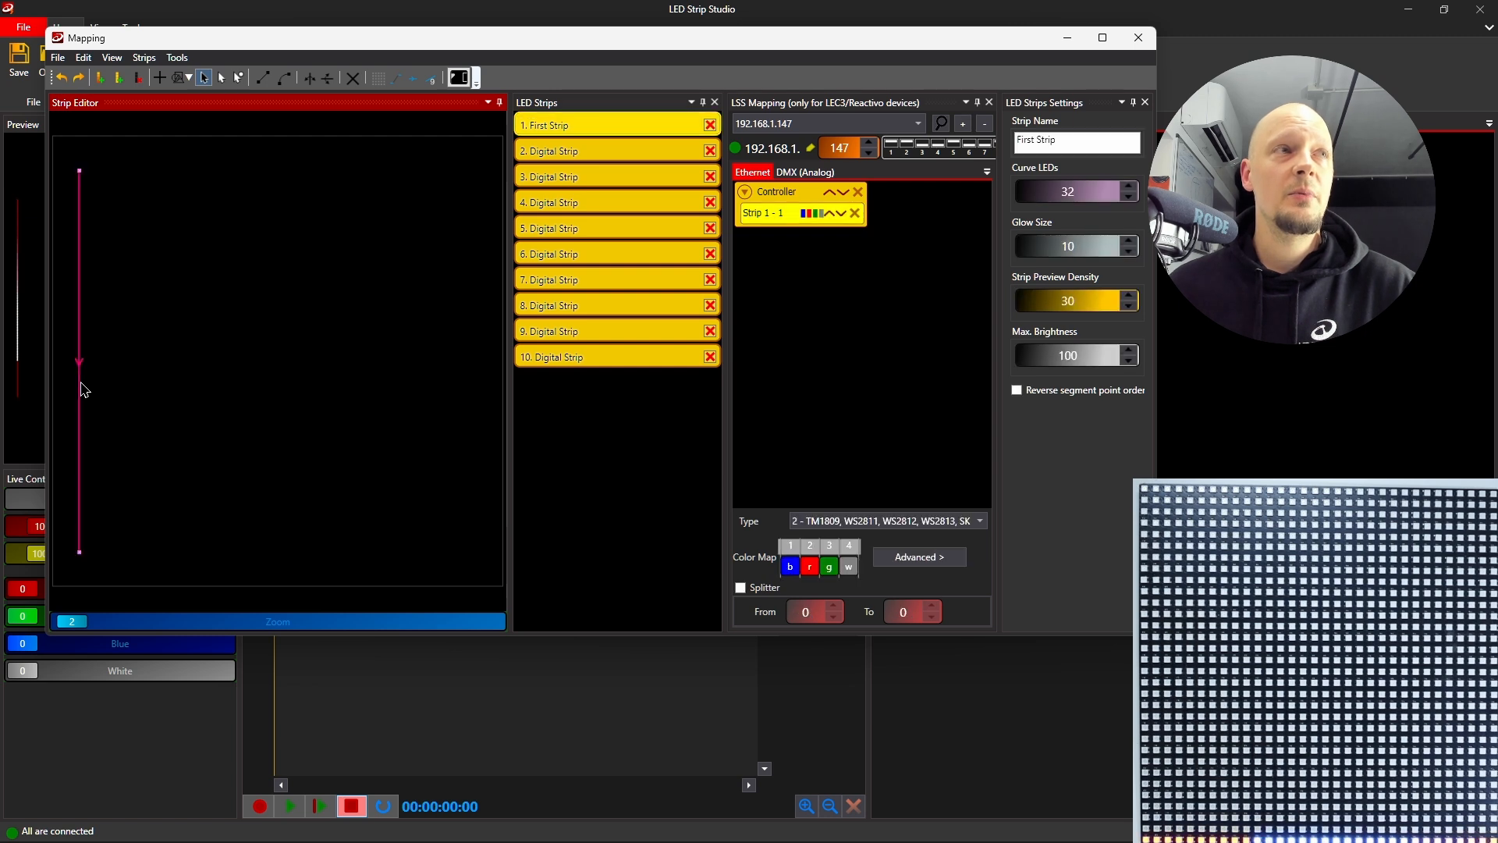
- Draw 2. Digital Strip as a nearly vertical line from top to bottom, just right of the first strip
left_click(566, 152)
left_click(159, 77)
left_click(104, 170)
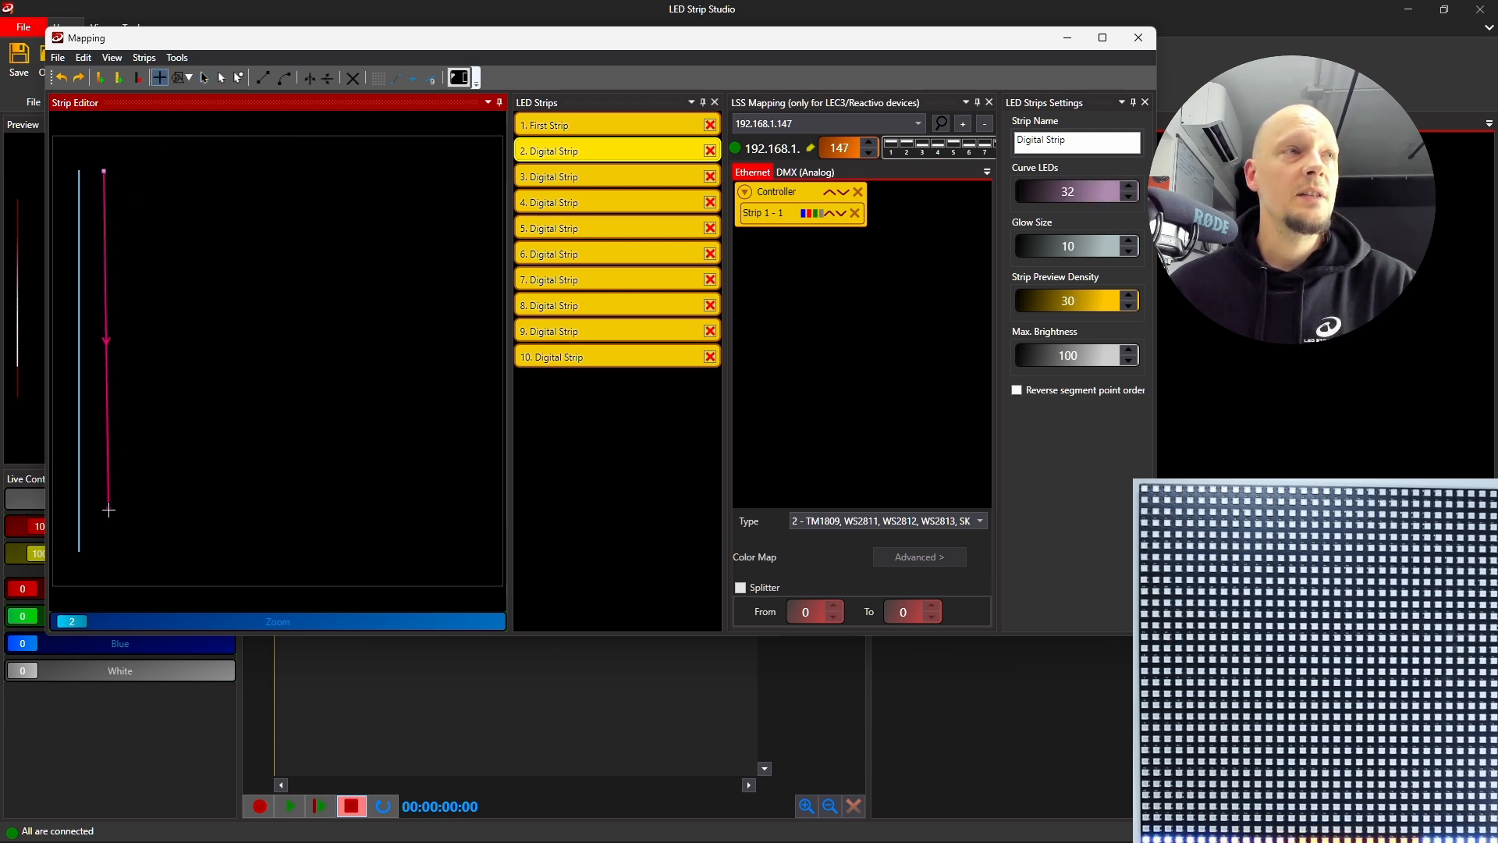
left_click(99, 552)
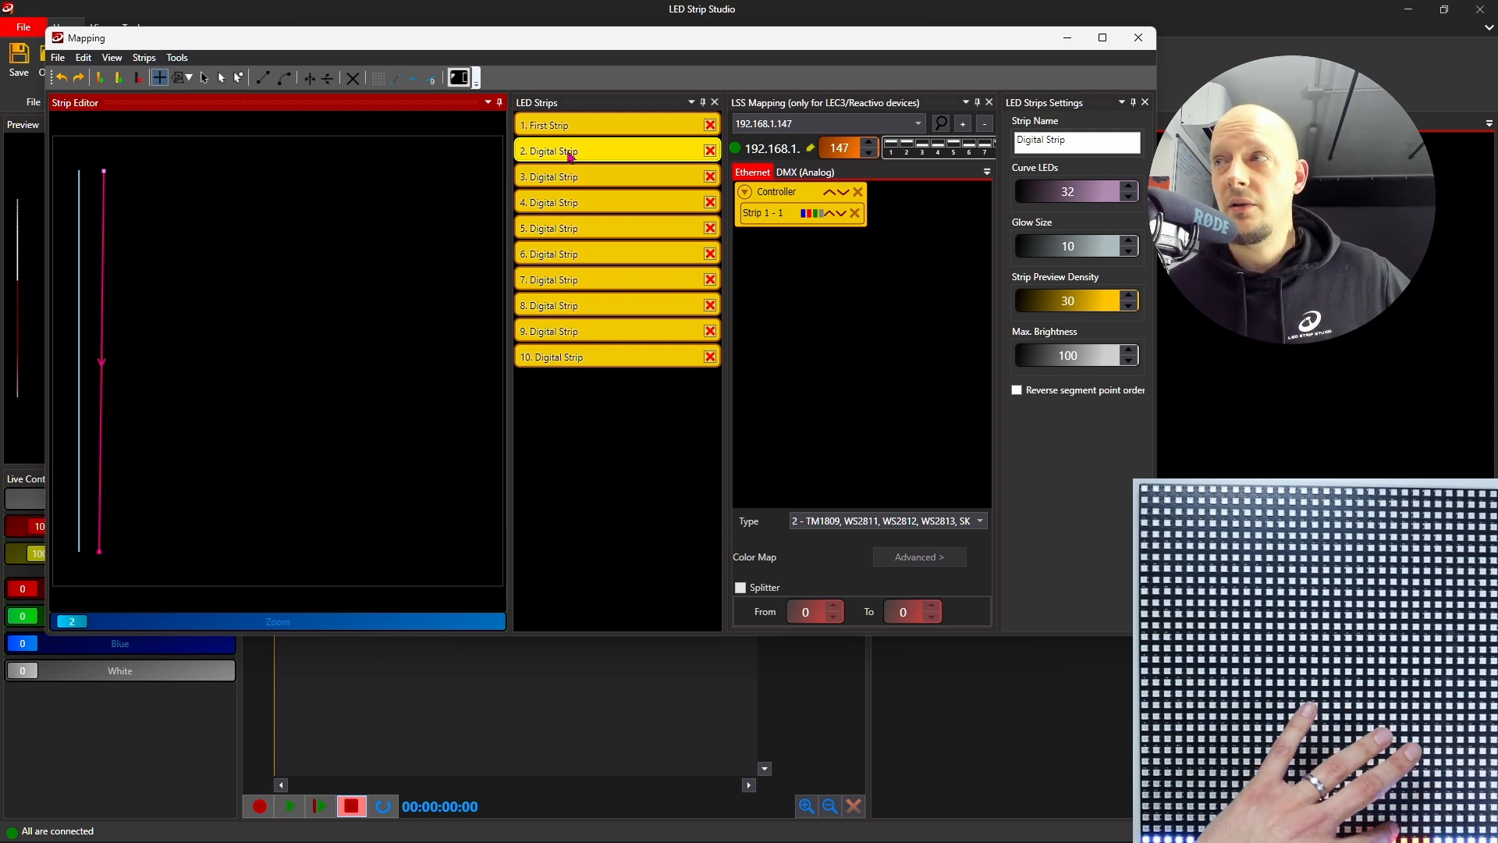
- Try mapping 2. Digital Strip as a separate controller output, remove it, and group it with Strip 1 - 1 instead
left_click_drag(562, 153, 789, 195)
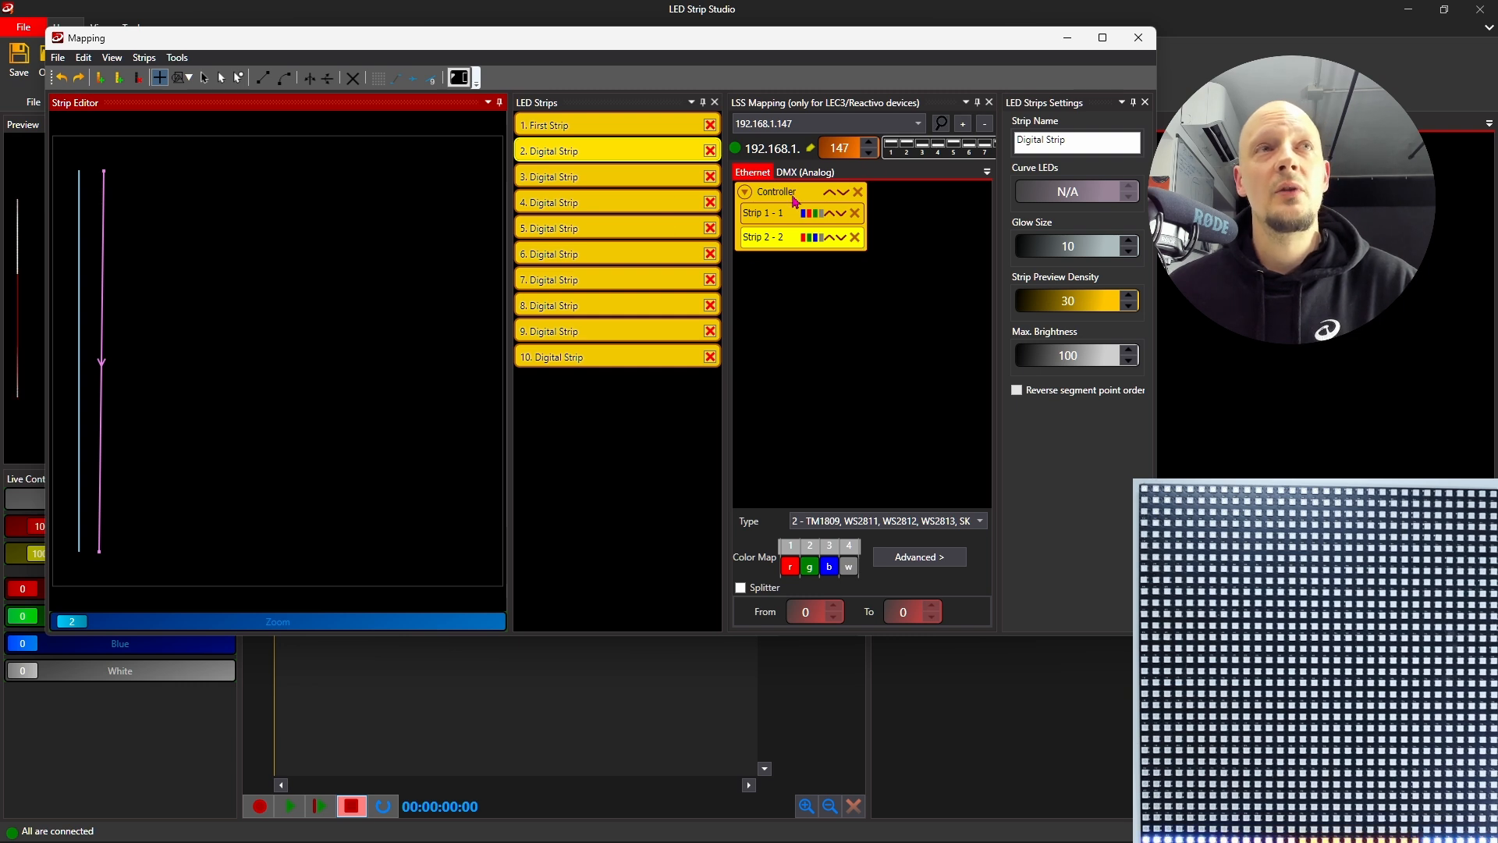
left_click(856, 237)
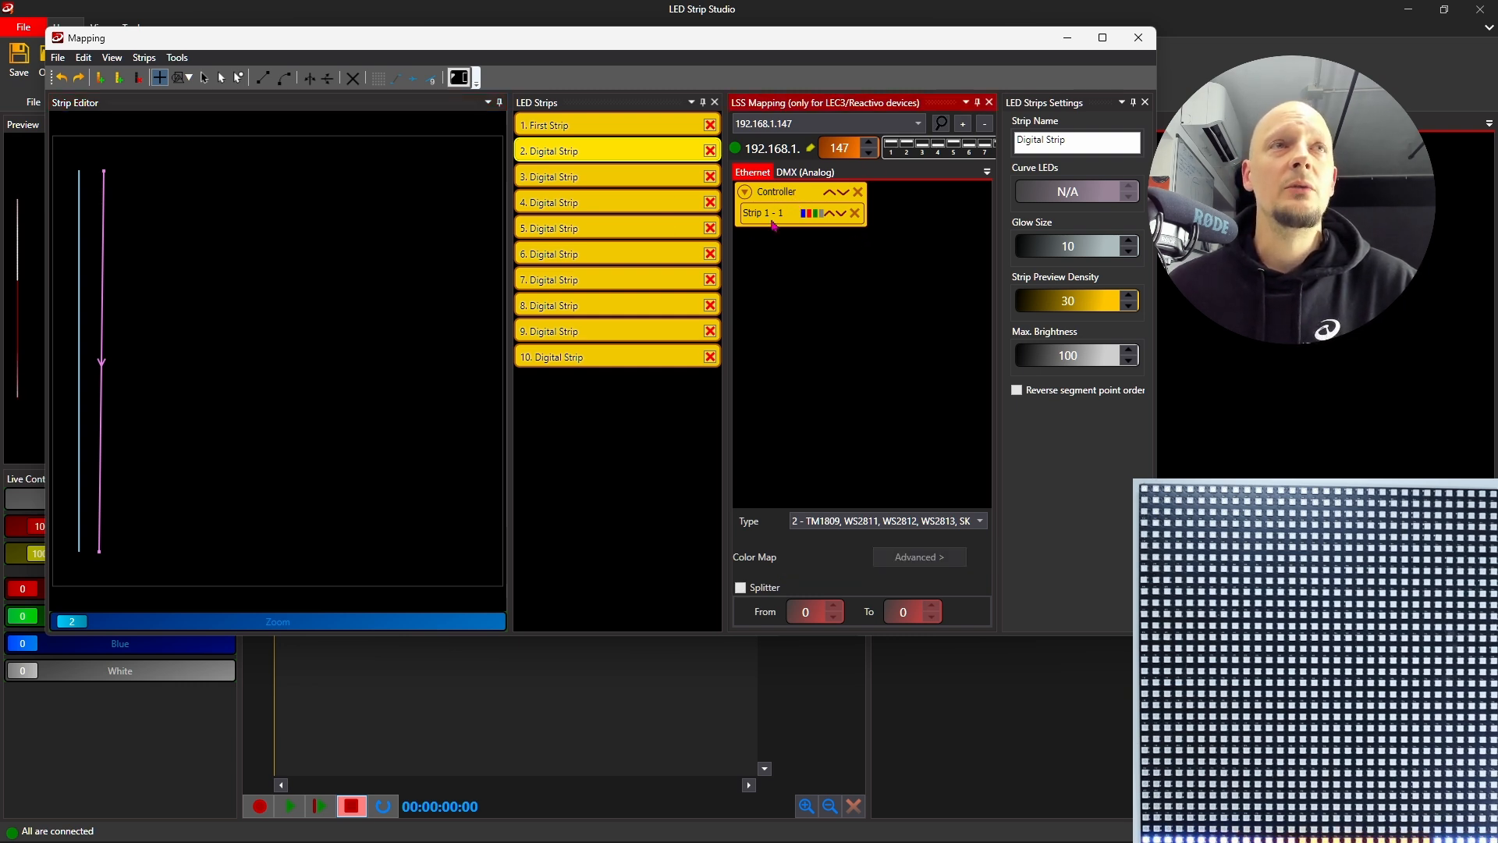
left_click(597, 155)
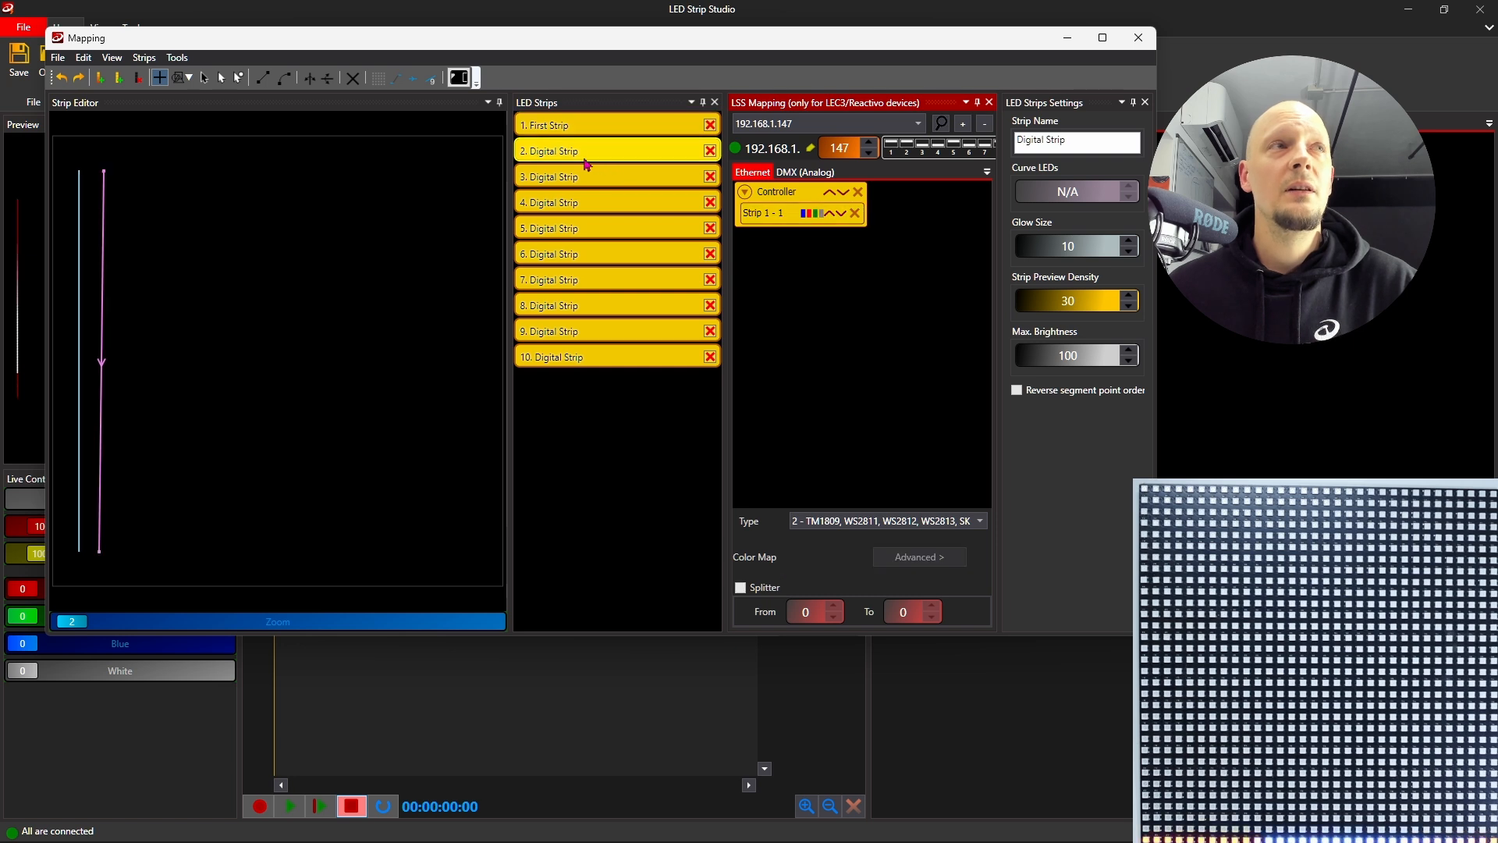
left_click(777, 220)
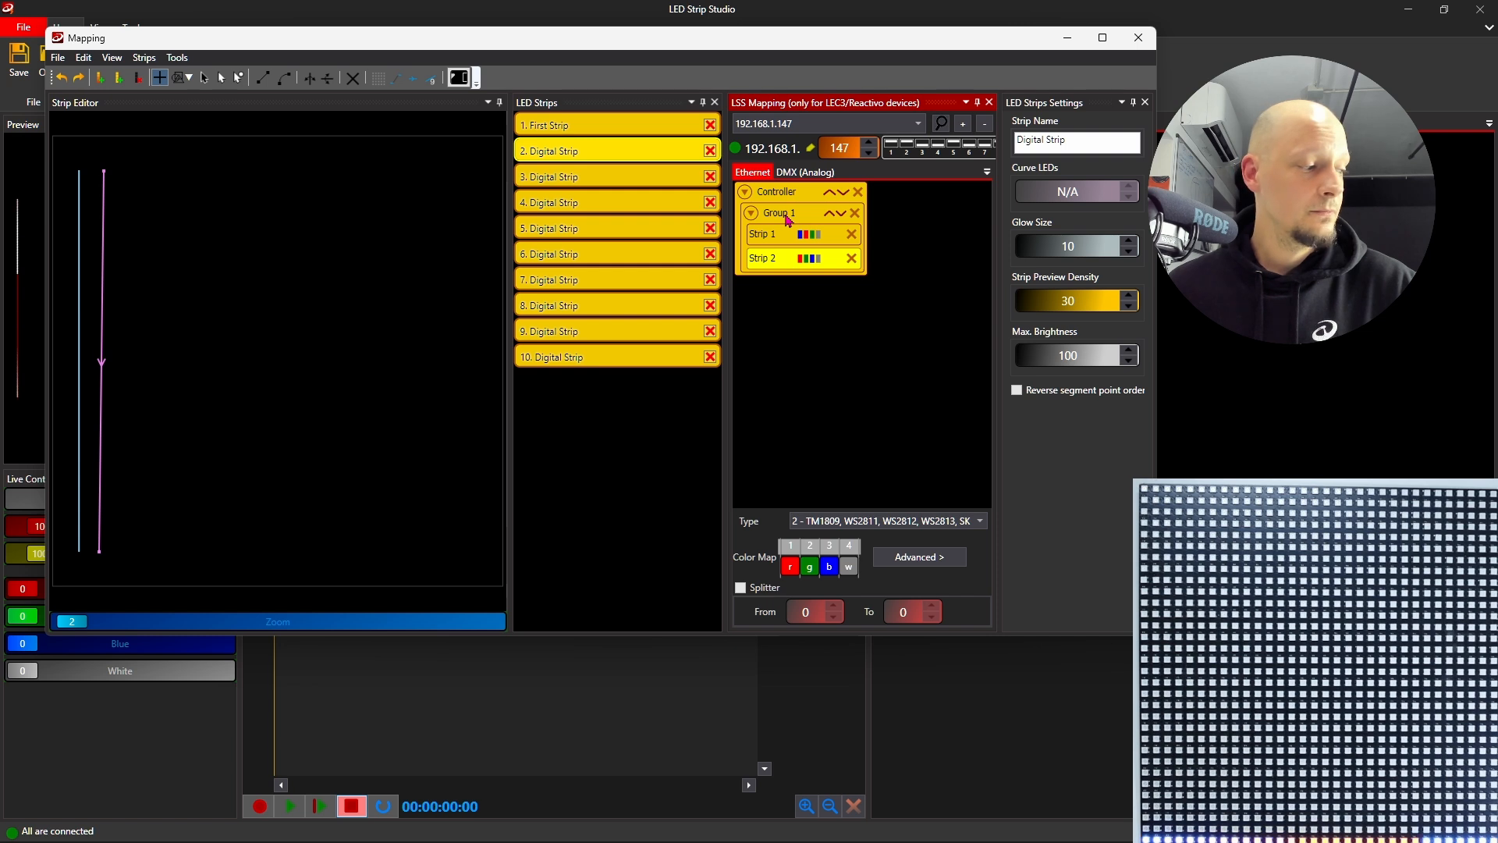
- Draw 3. Digital Strip as a line beside the second strip, add it to Group 1 on the controller, and select the group
left_click(579, 178)
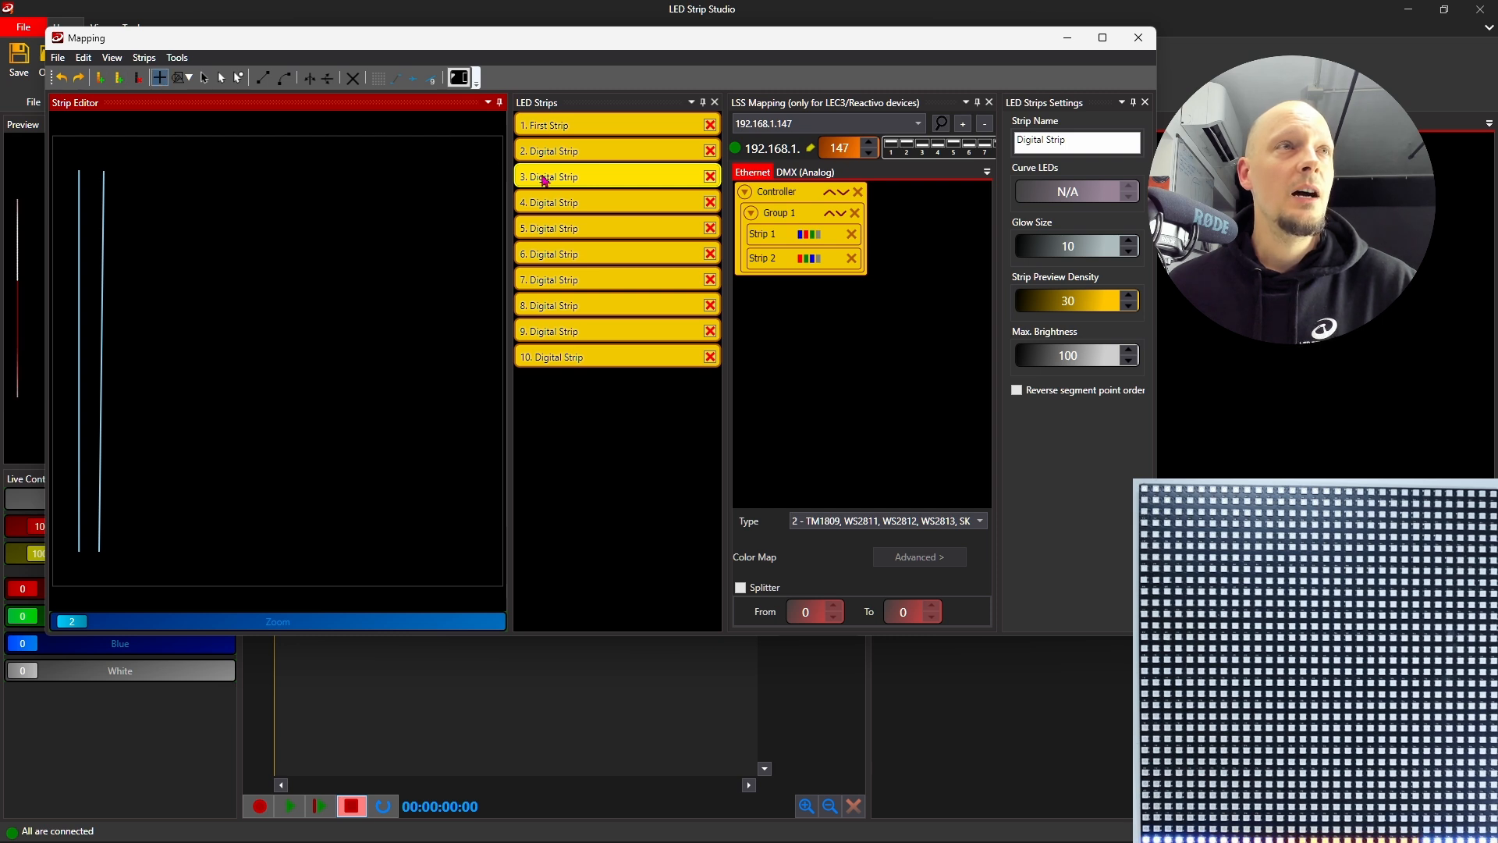
mouse_move(124, 174)
left_mouse_down()
mouse_move(107, 472)
mouse_move(118, 554)
left_mouse_up()
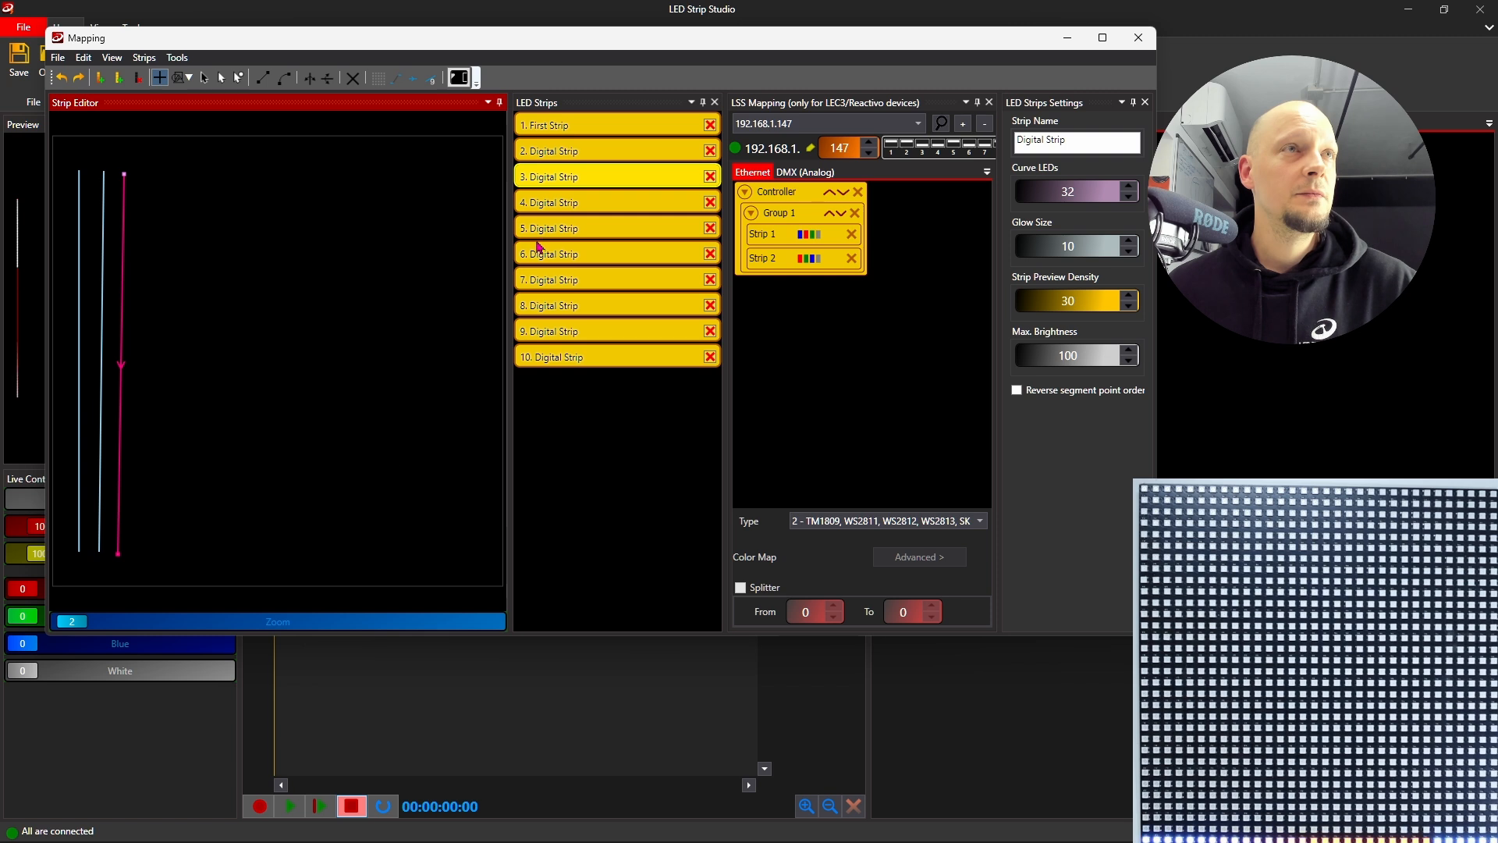
left_click_drag(545, 175, 791, 220)
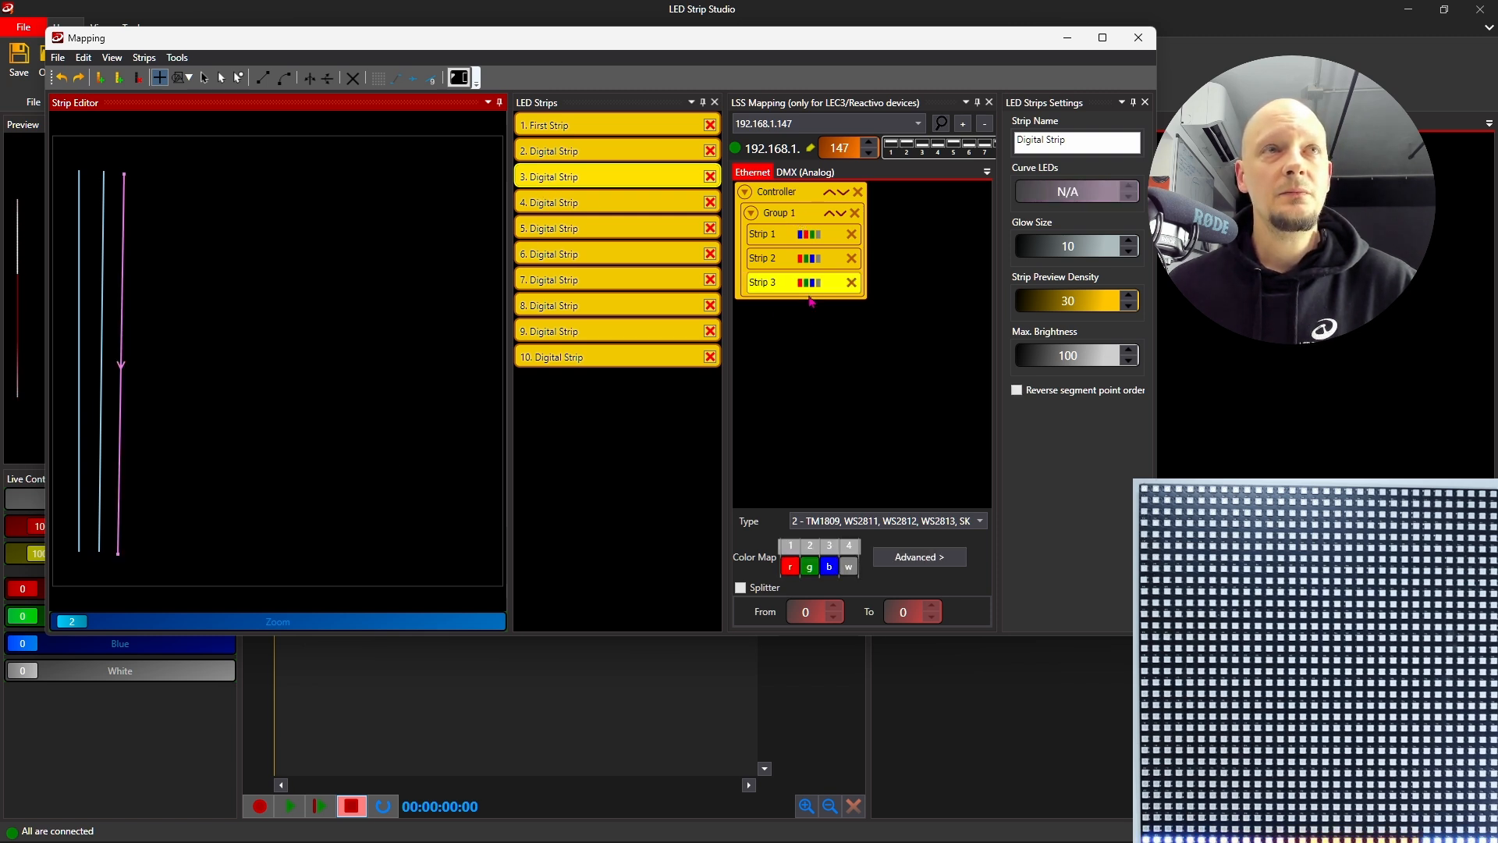
left_click(795, 218)
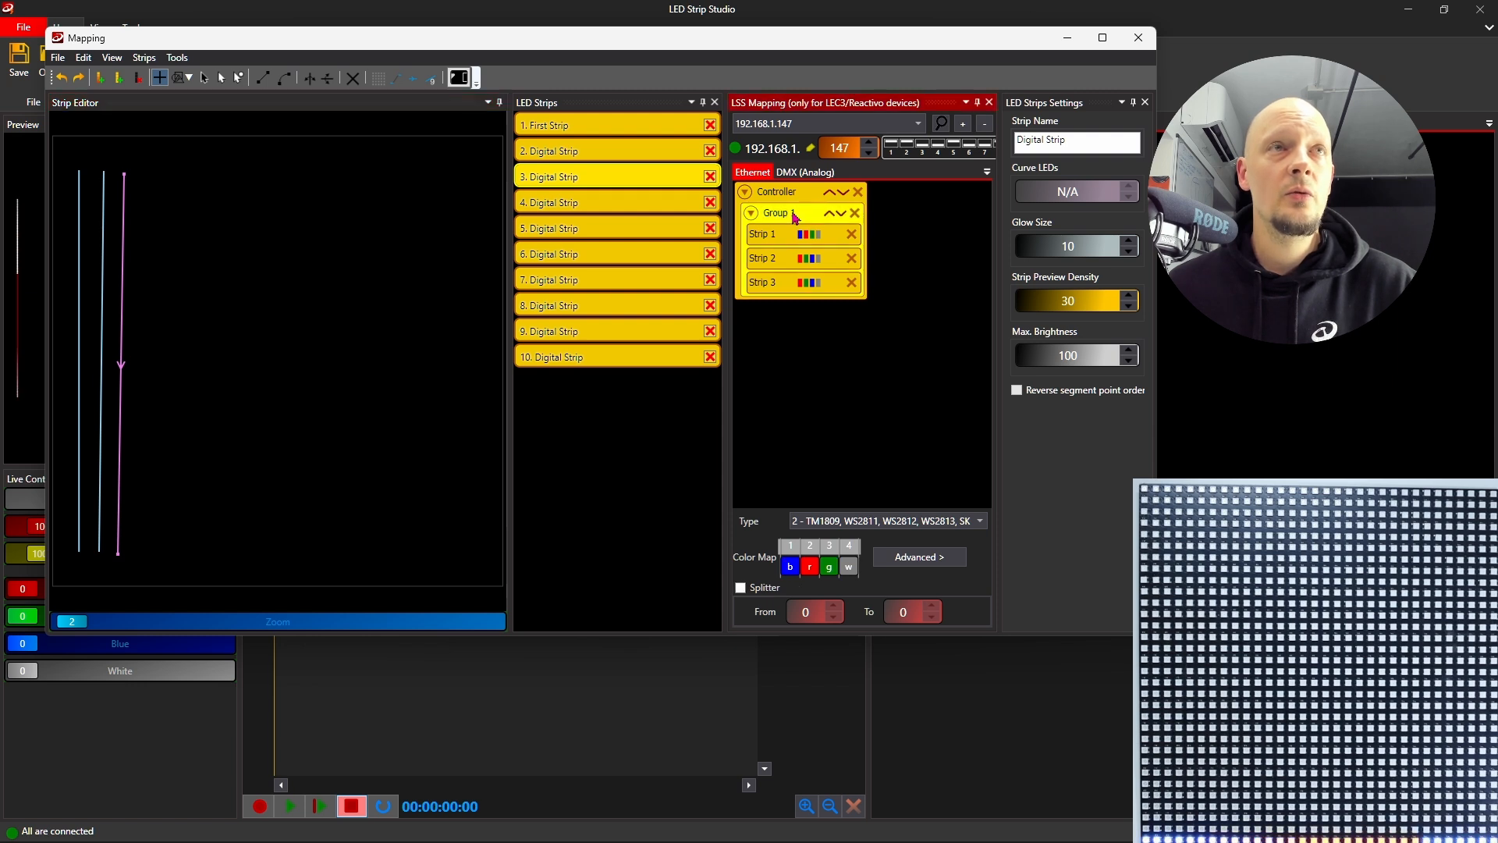
- Apply the b, r, g, w color map to all strips in Group 1 and select the third strip's line before closing the mapping
mouse_move(792, 570)
left_mouse_down()
mouse_move(809, 571)
mouse_move(789, 571)
left_mouse_up()
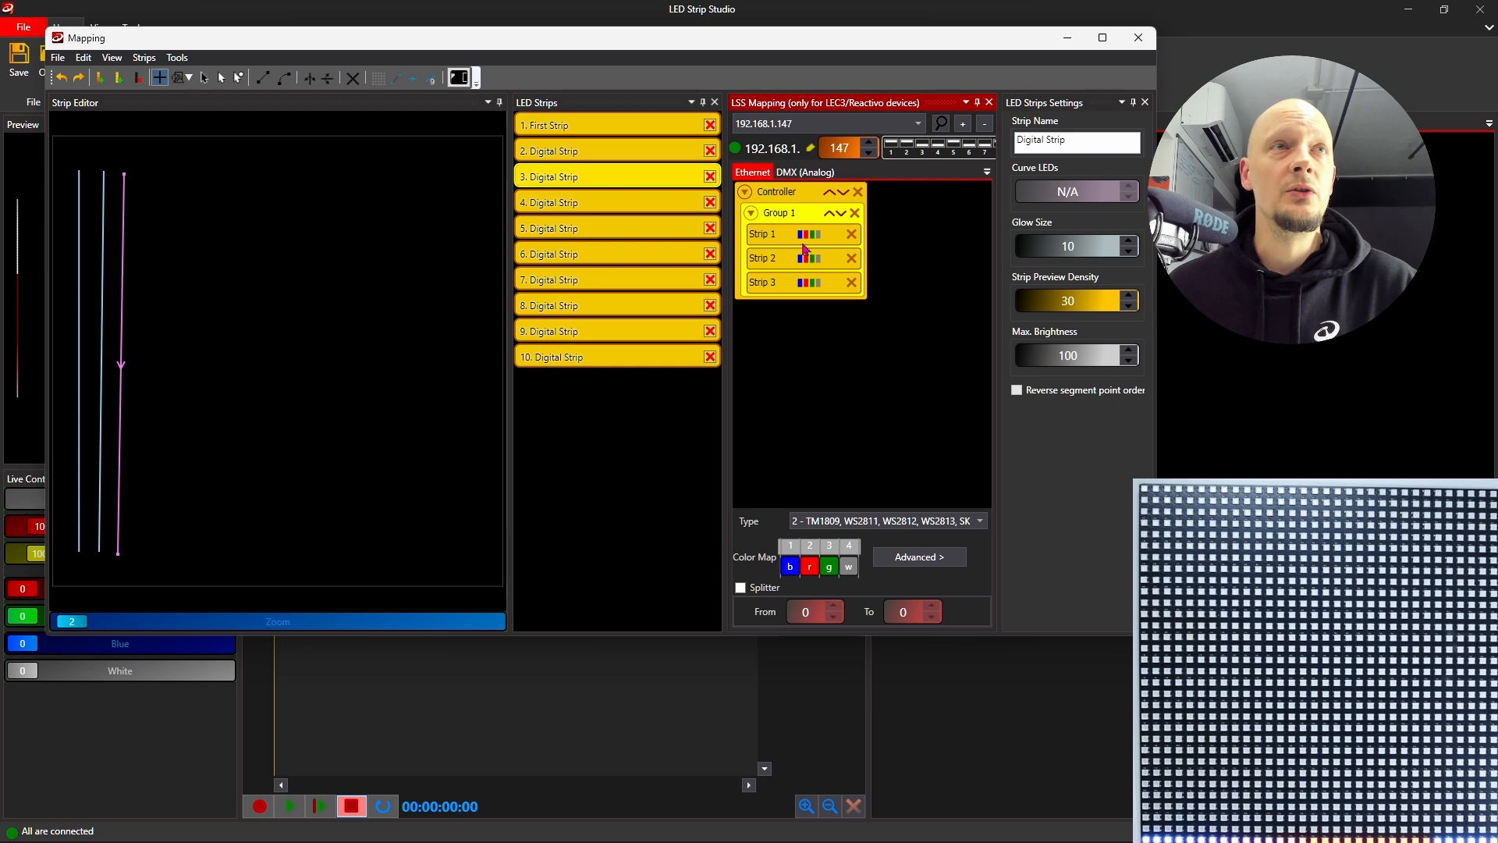
left_click(594, 132)
left_click(203, 78)
left_click(123, 281)
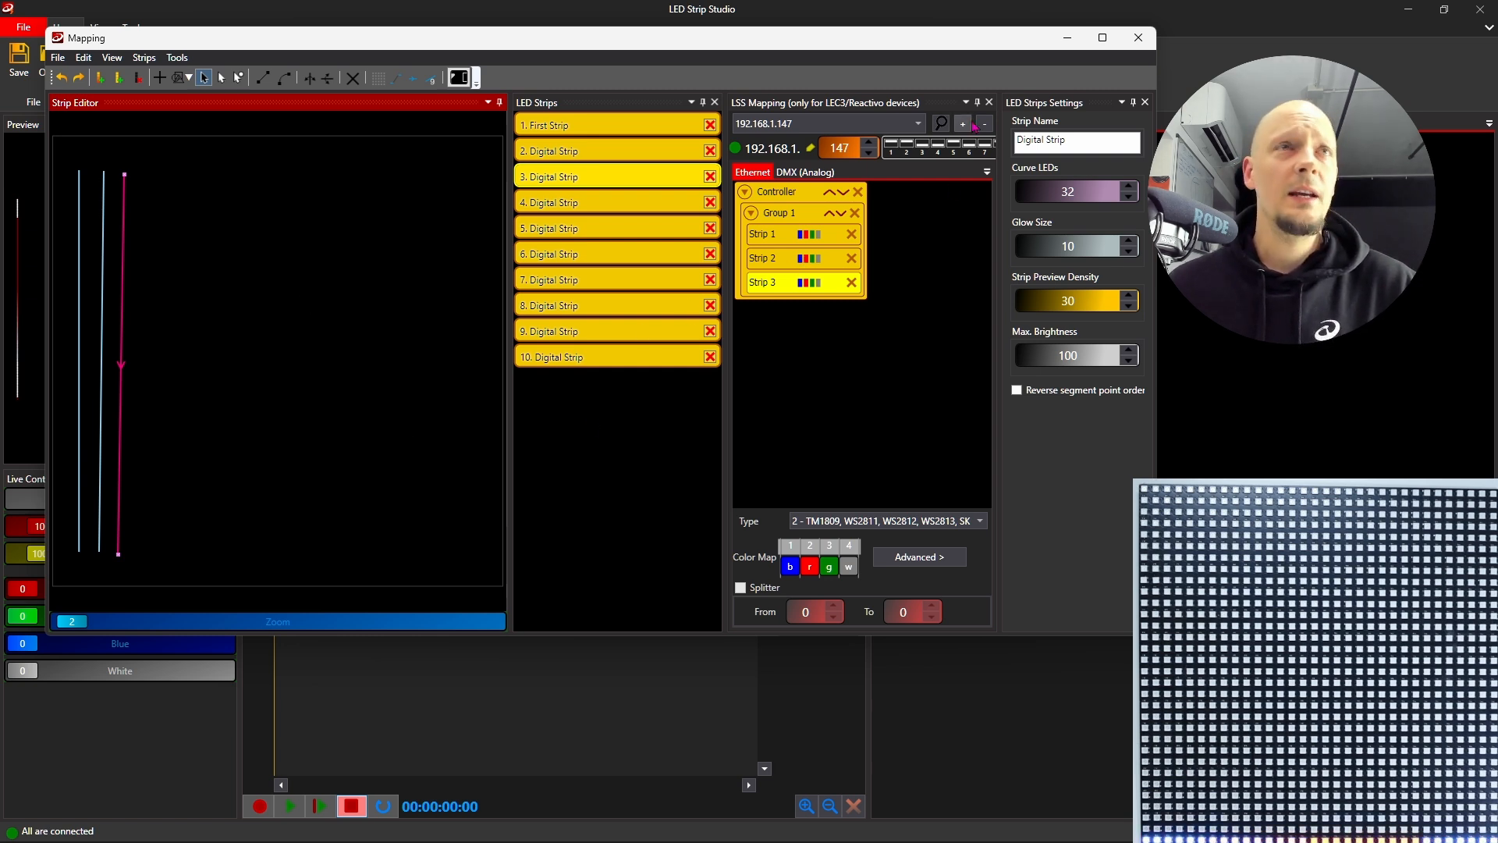
left_click(1138, 38)
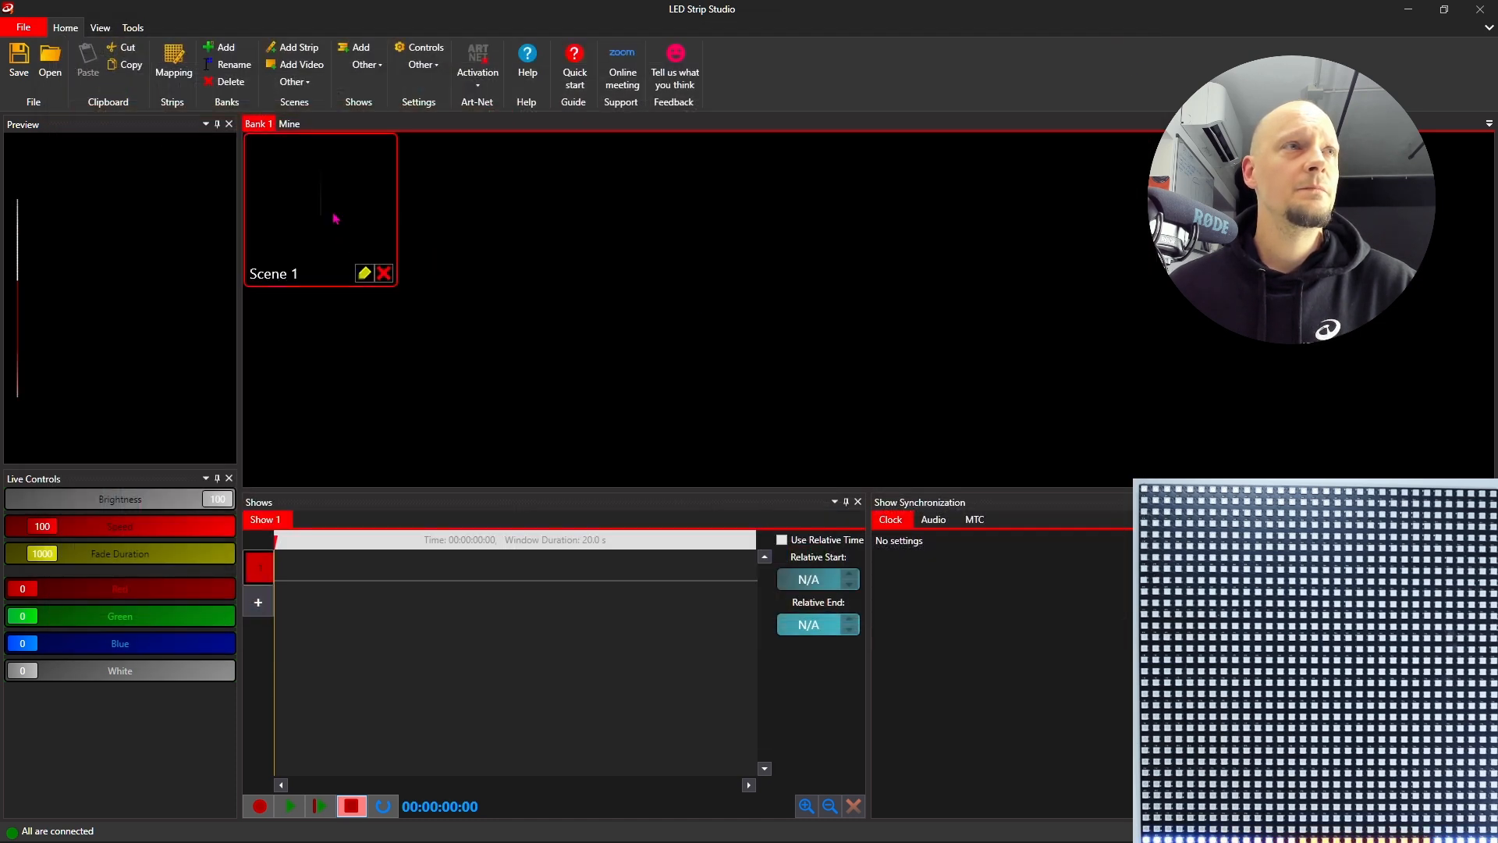
- Open Scene 1, copy the first strip's animation onto the second and third strips, and accept the scene settings
double_click(339, 212)
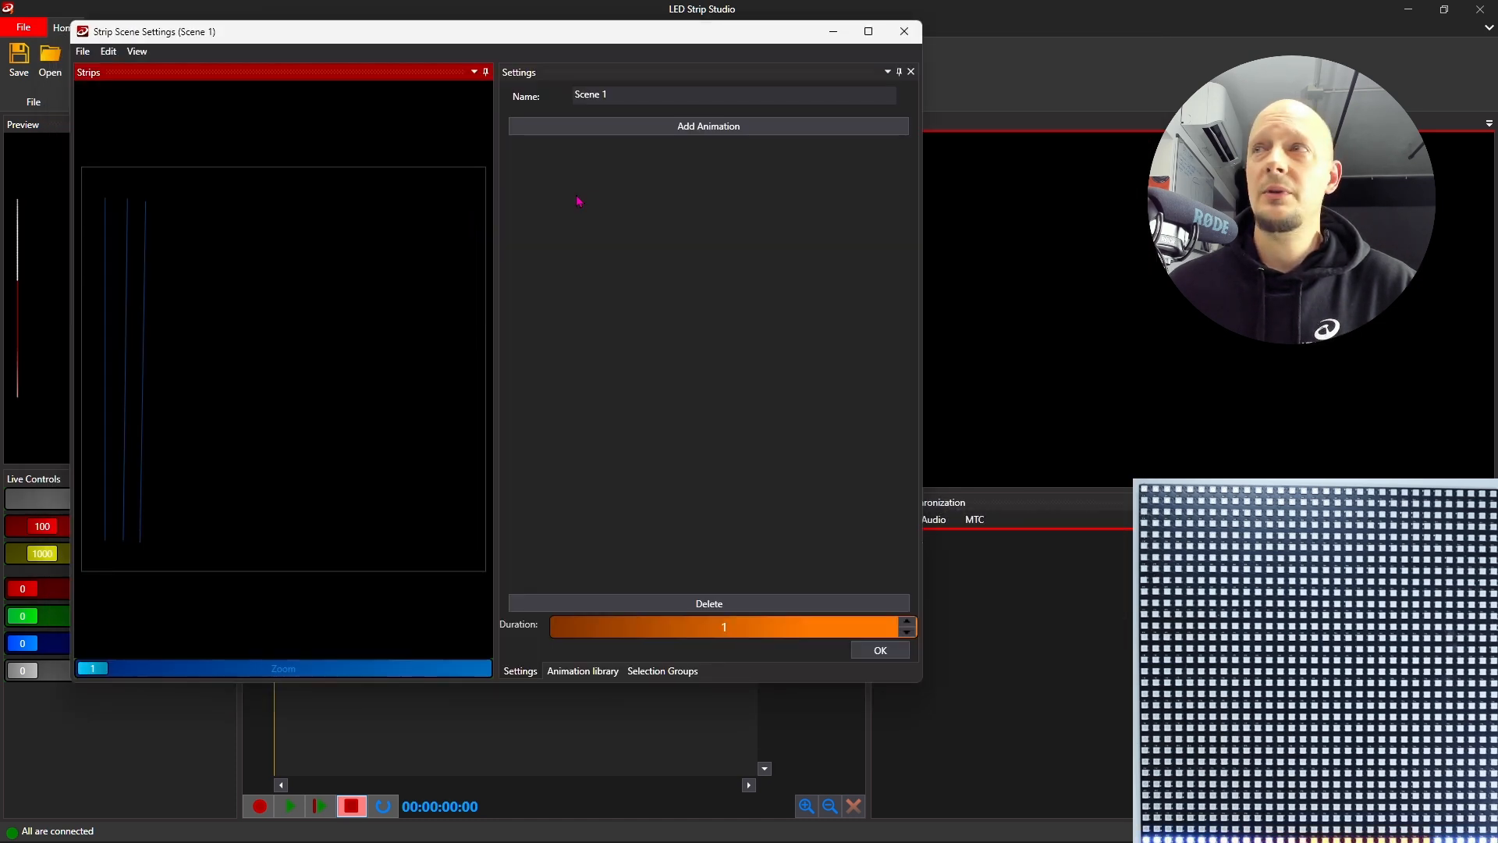
left_click(114, 422)
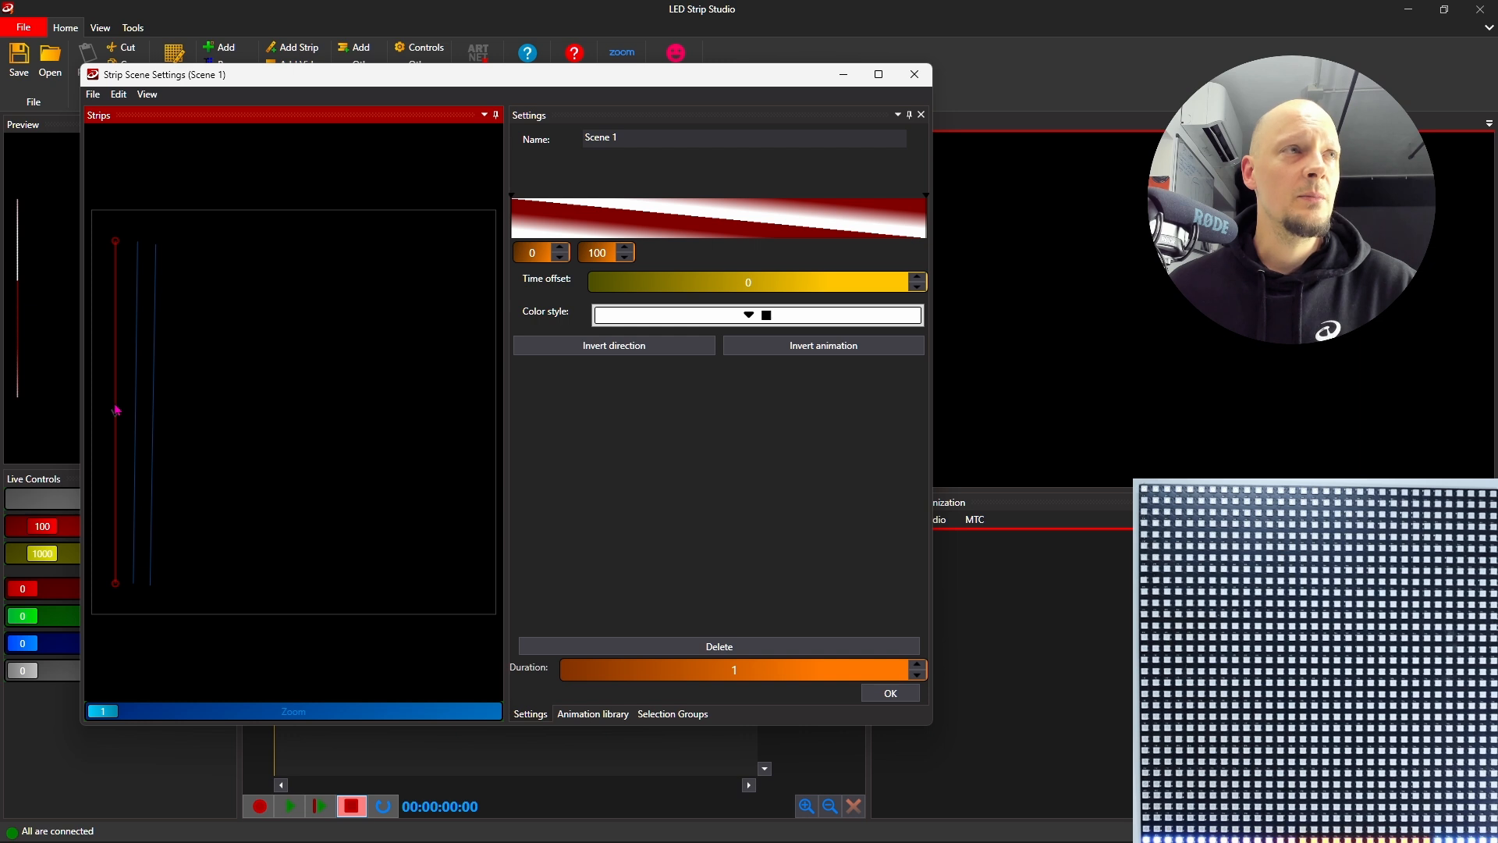
left_click(136, 420, "ctrl")
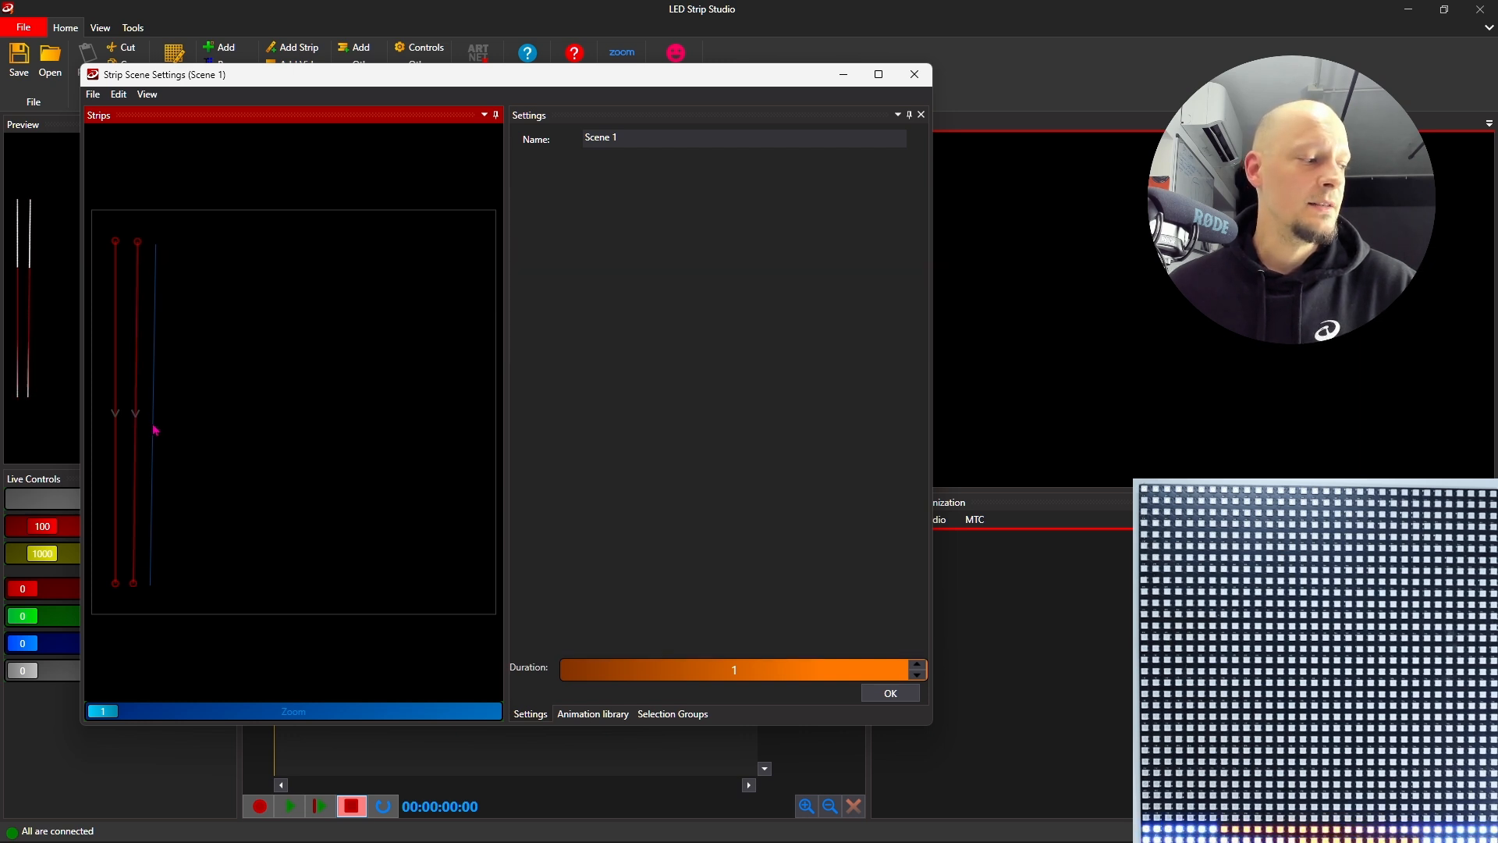
left_click(134, 429)
left_click(153, 429, "ctrl")
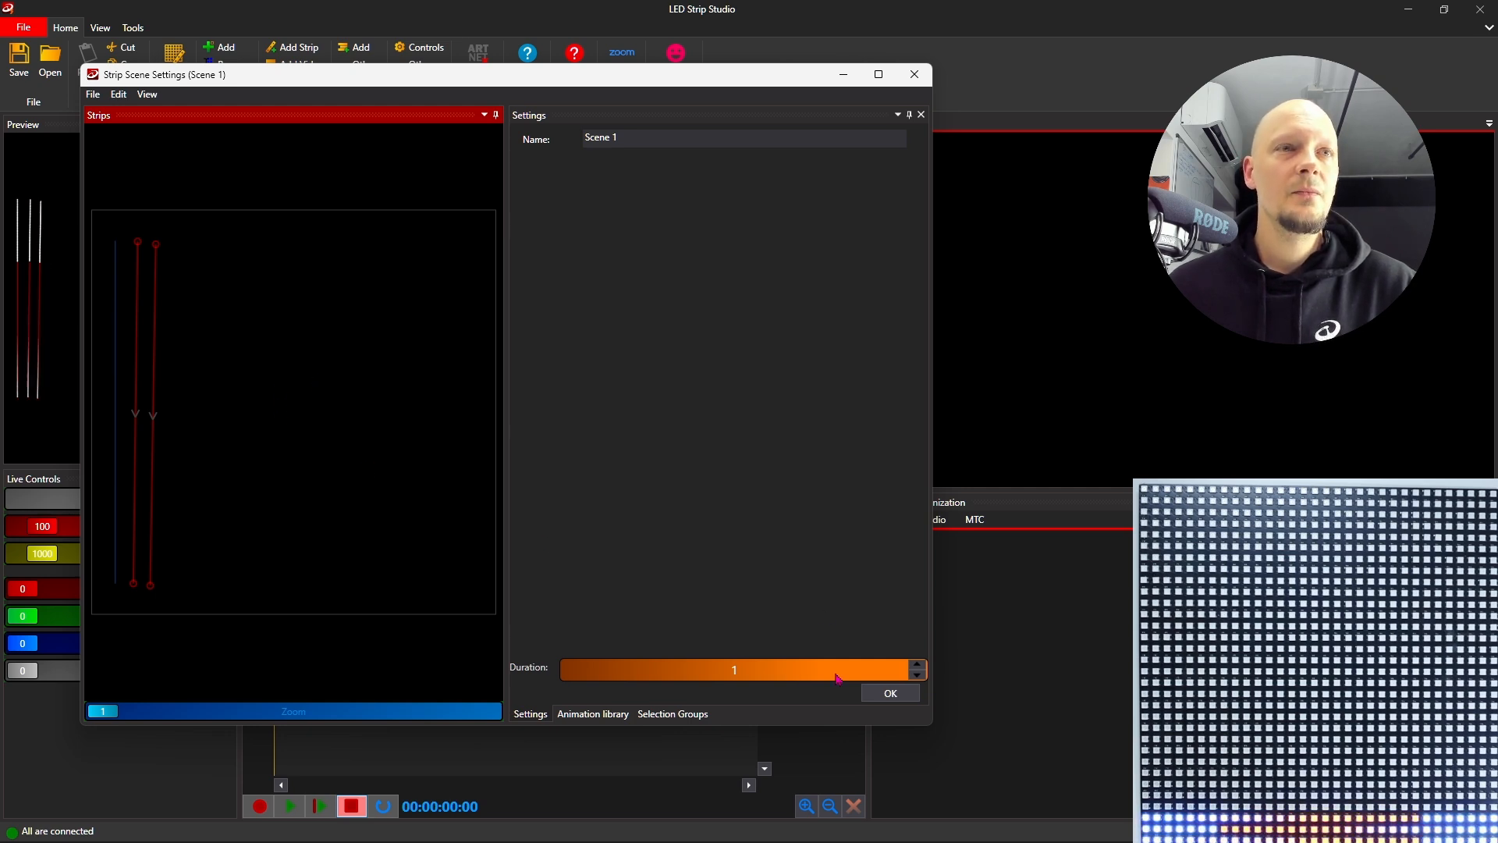
left_click(890, 693)
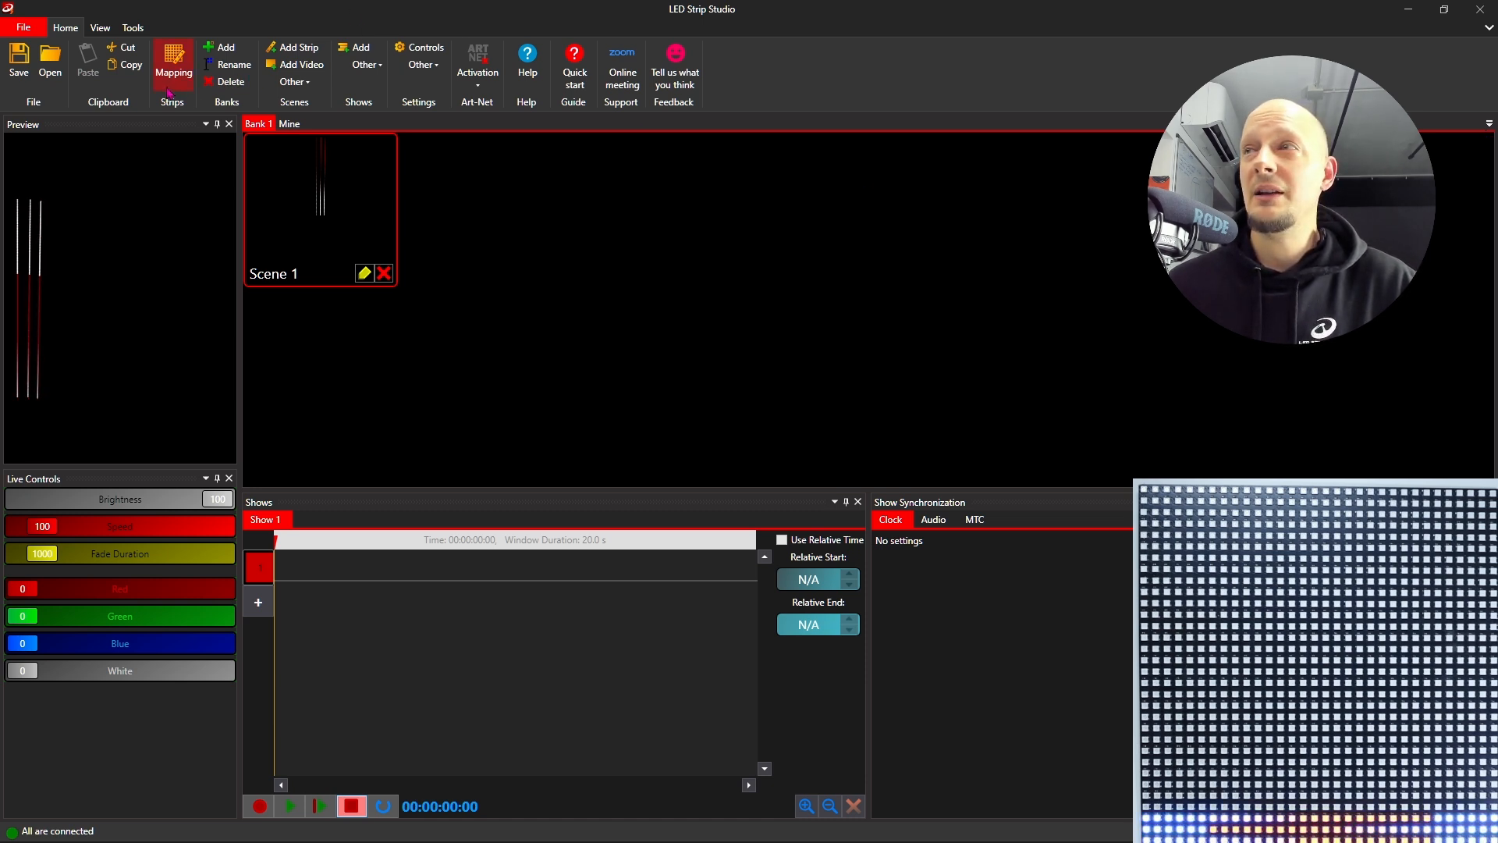
- Reopen the strip mapping and select Strip 1 and 3. Digital Strip to check which lines they correspond to
left_click(172, 63)
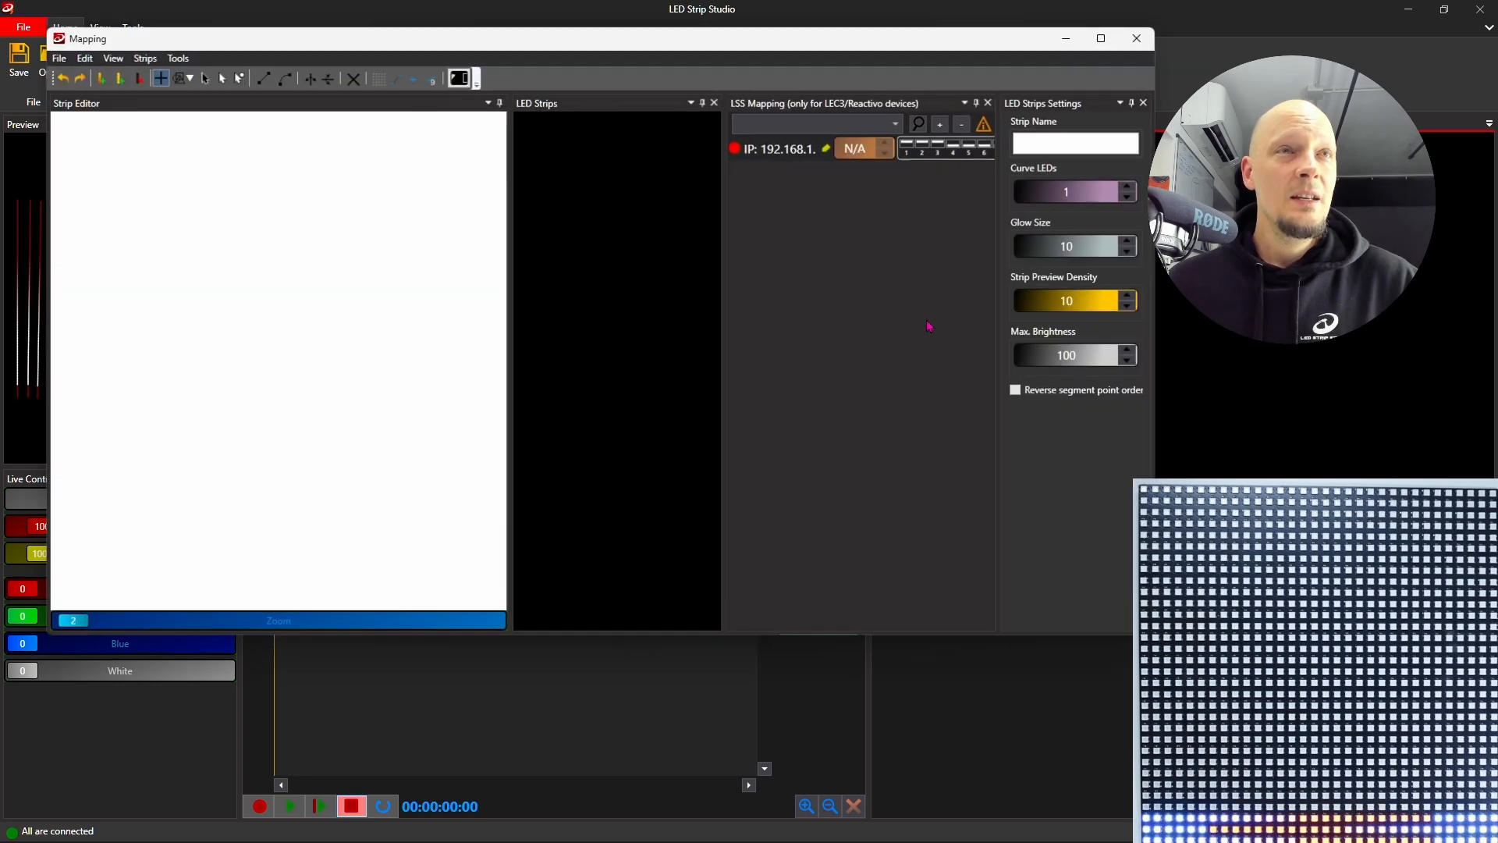
left_click_drag(731, 44, 736, 95)
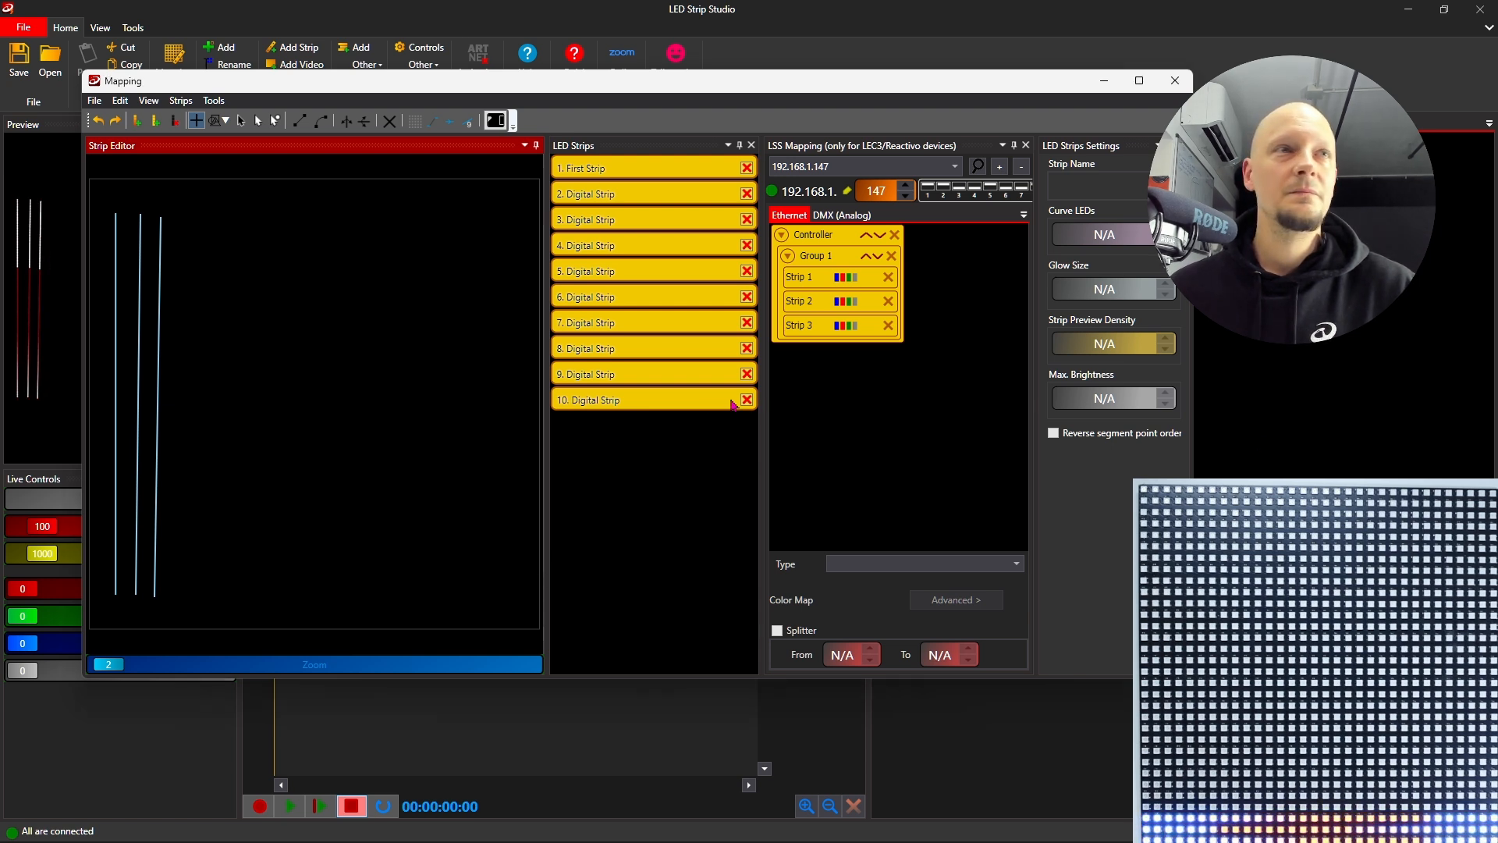
left_click(820, 279)
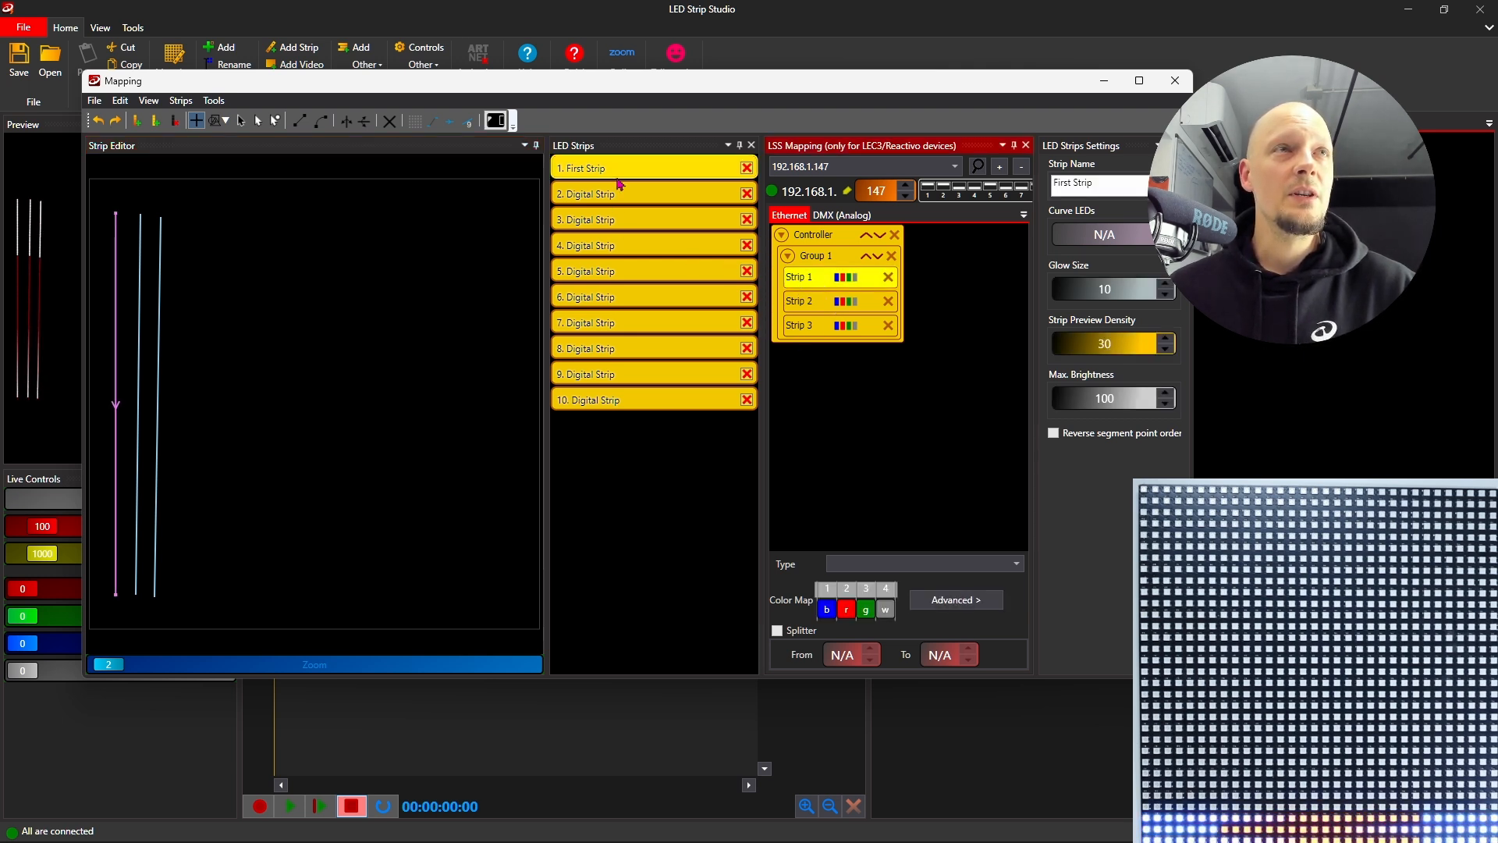
left_click(621, 215)
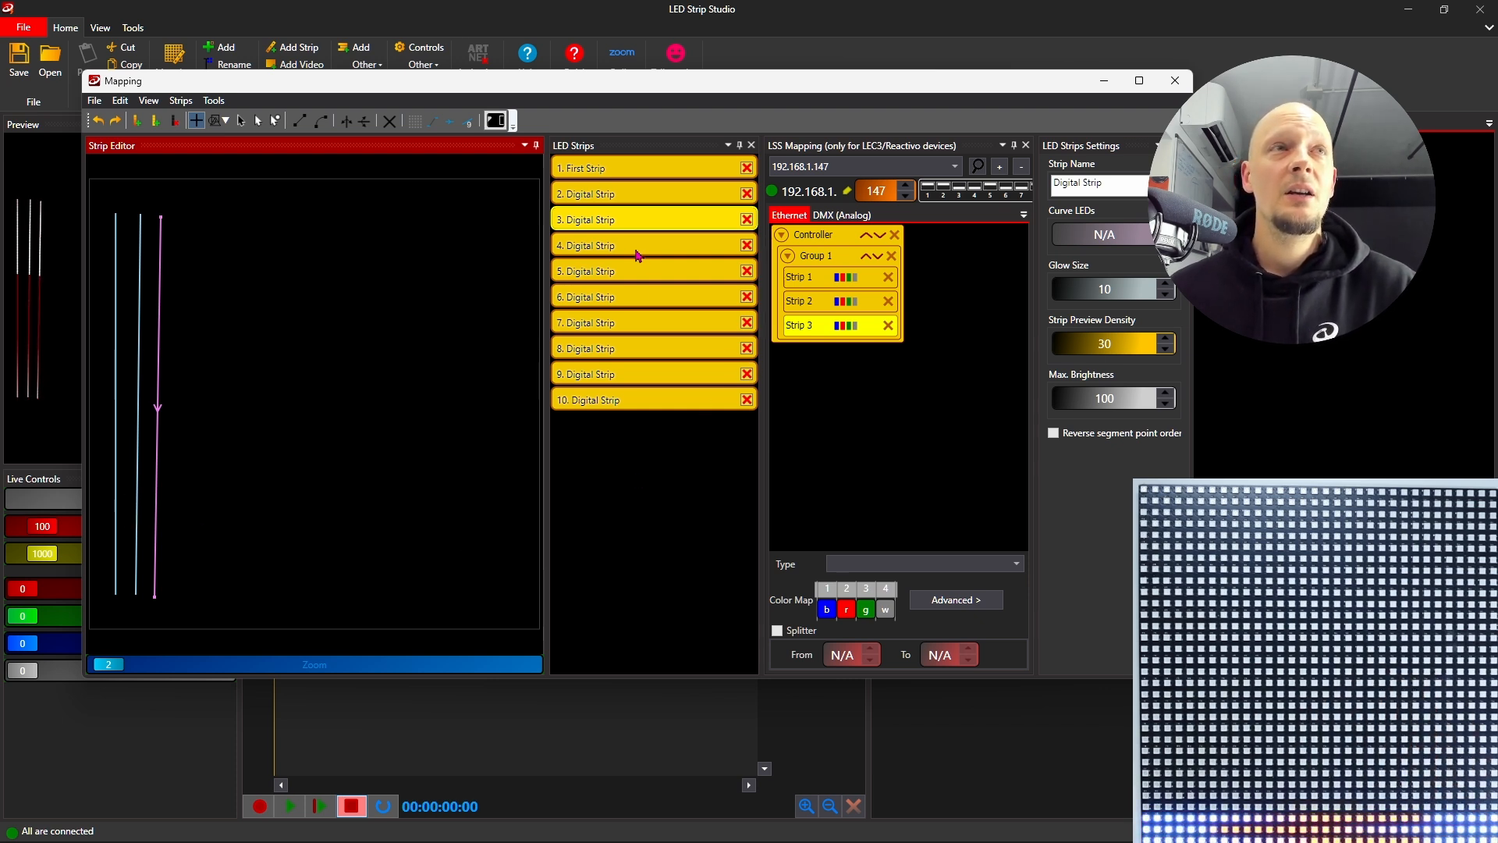
- Delete the unused digital strips 4 to 10 from the LED strip list
left_click(709, 252)
left_click(748, 247)
left_click(748, 247)
left_click(748, 248)
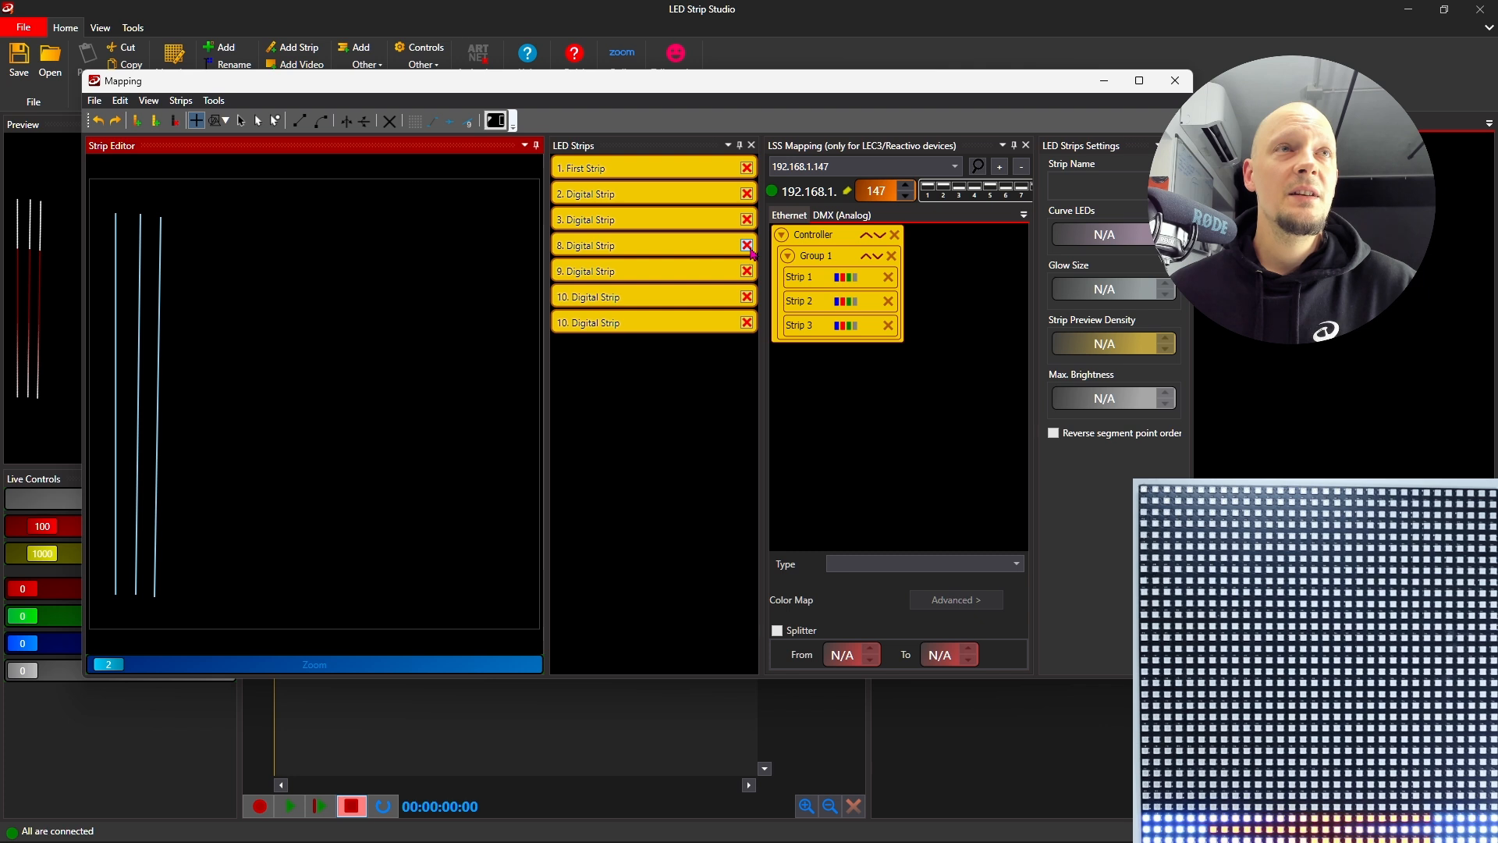
left_click(749, 247)
left_click(748, 247)
left_click(747, 247)
left_click(747, 247)
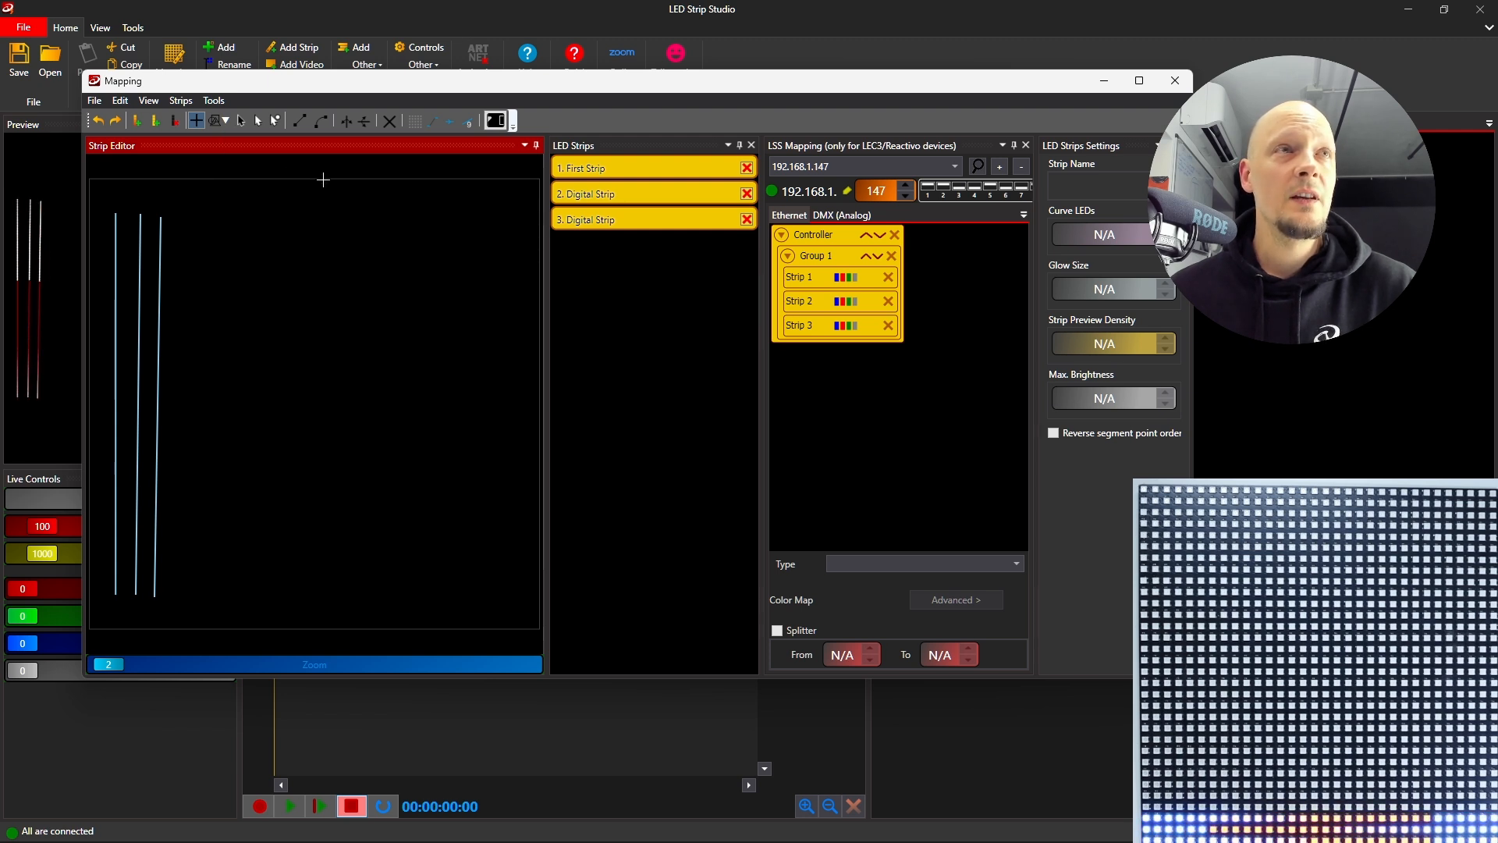
- Add a single new digital strip as number 4 and name it Multiple Lines
left_click(137, 124)
left_click(137, 123)
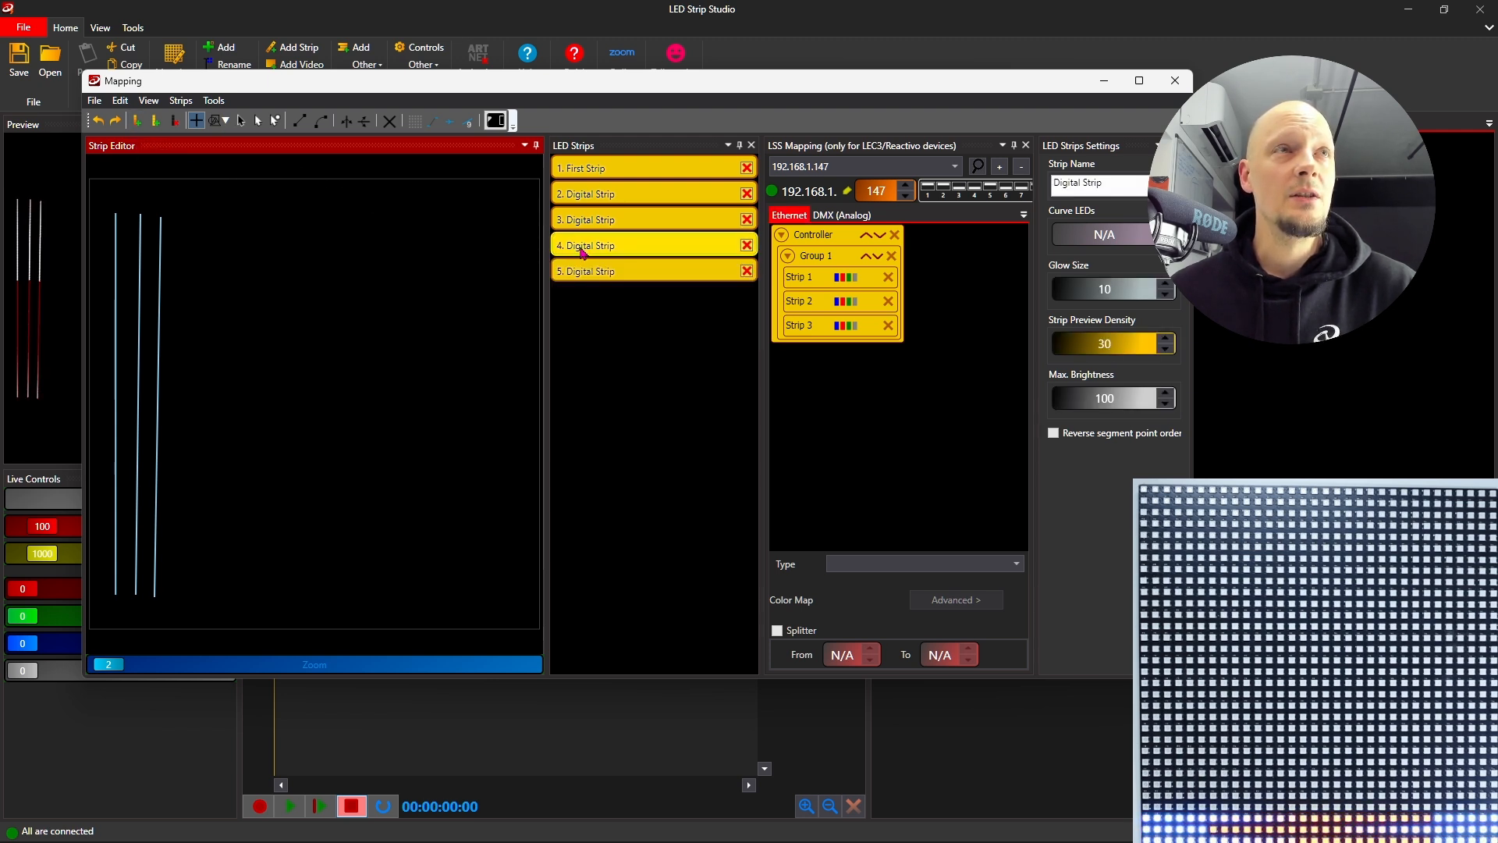
left_click(749, 273)
left_click(646, 253)
left_click(1104, 186)
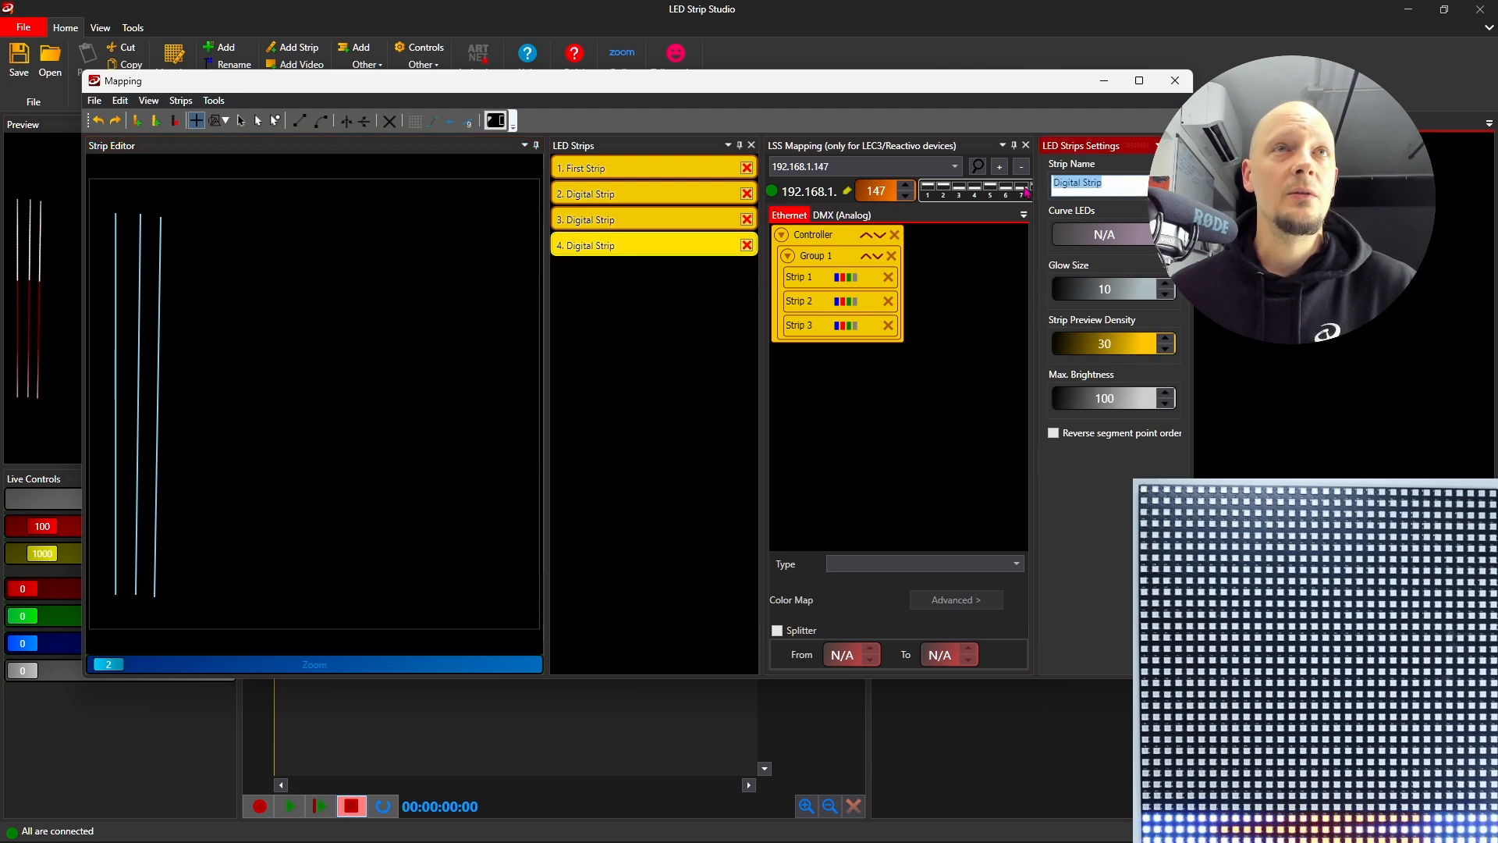
type("Multip")
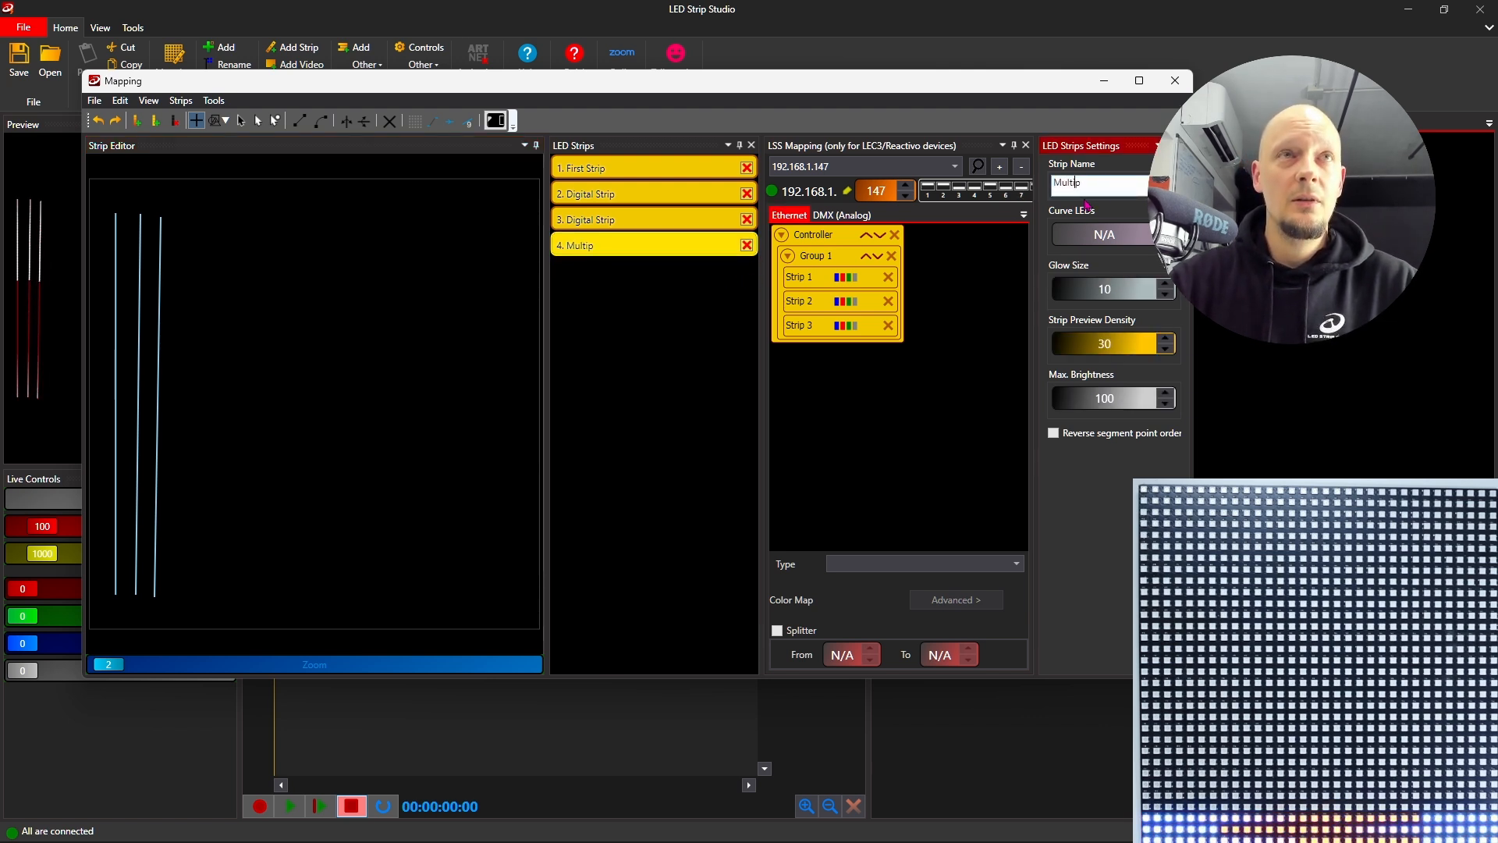
type("le Lines")
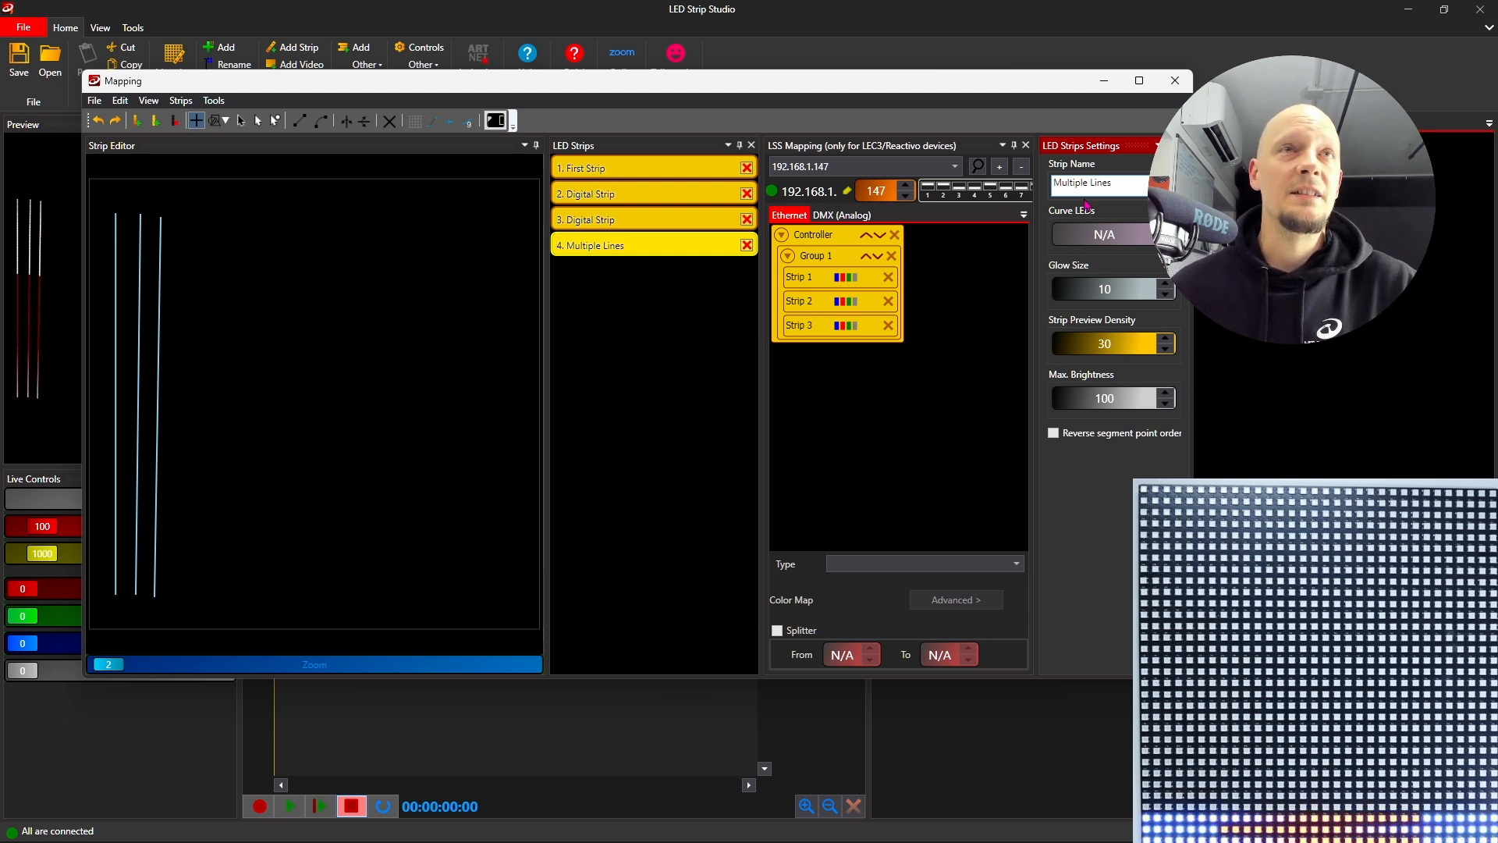
left_click(259, 160)
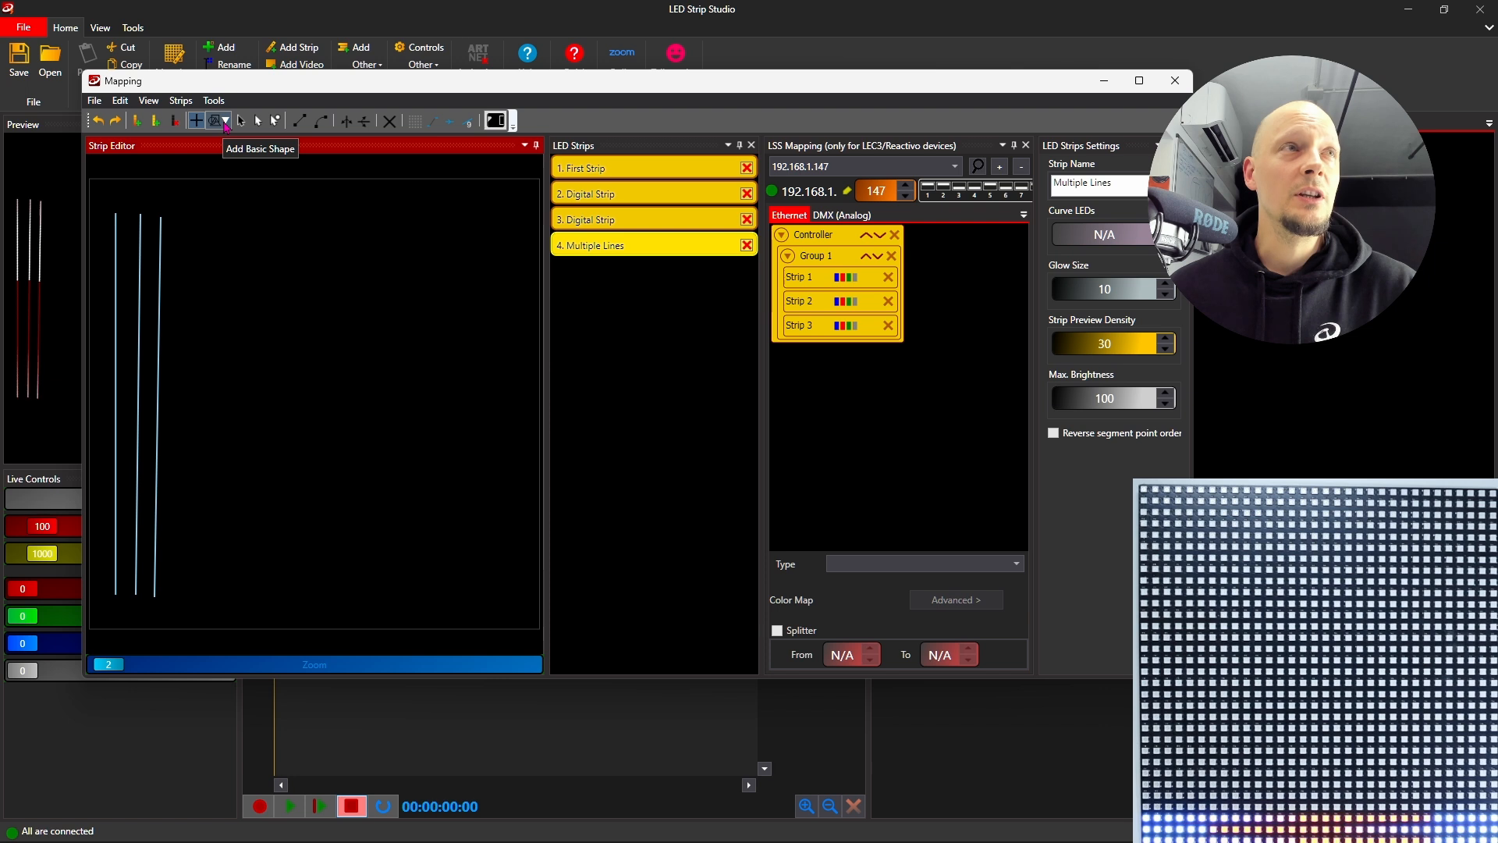
- Draw a Vertical Lines basic shape for Multiple Lines, filling the canvas area to the right of the third strip
left_click(224, 122)
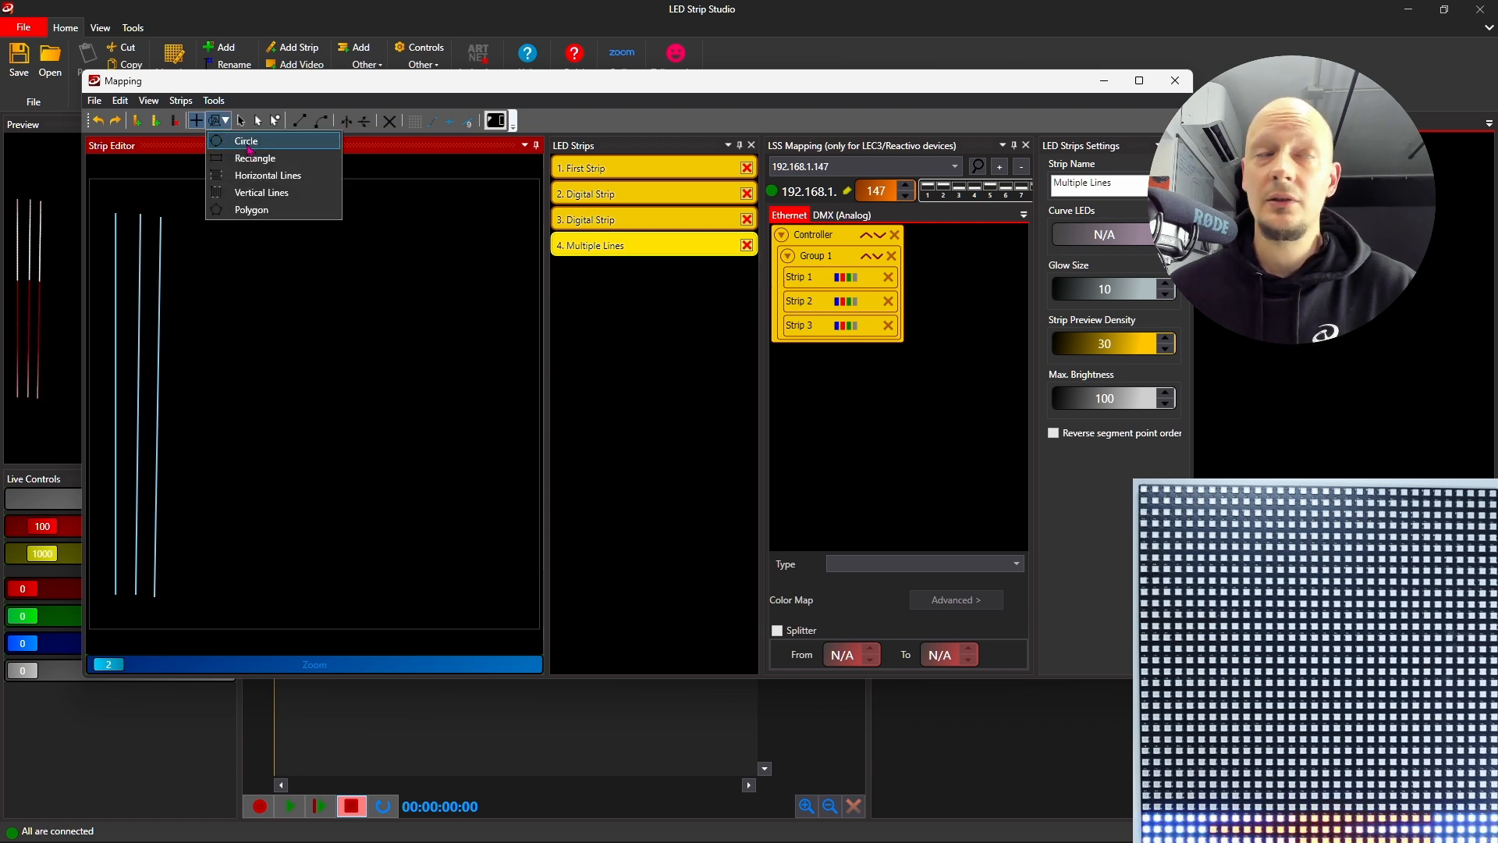
left_click(265, 192)
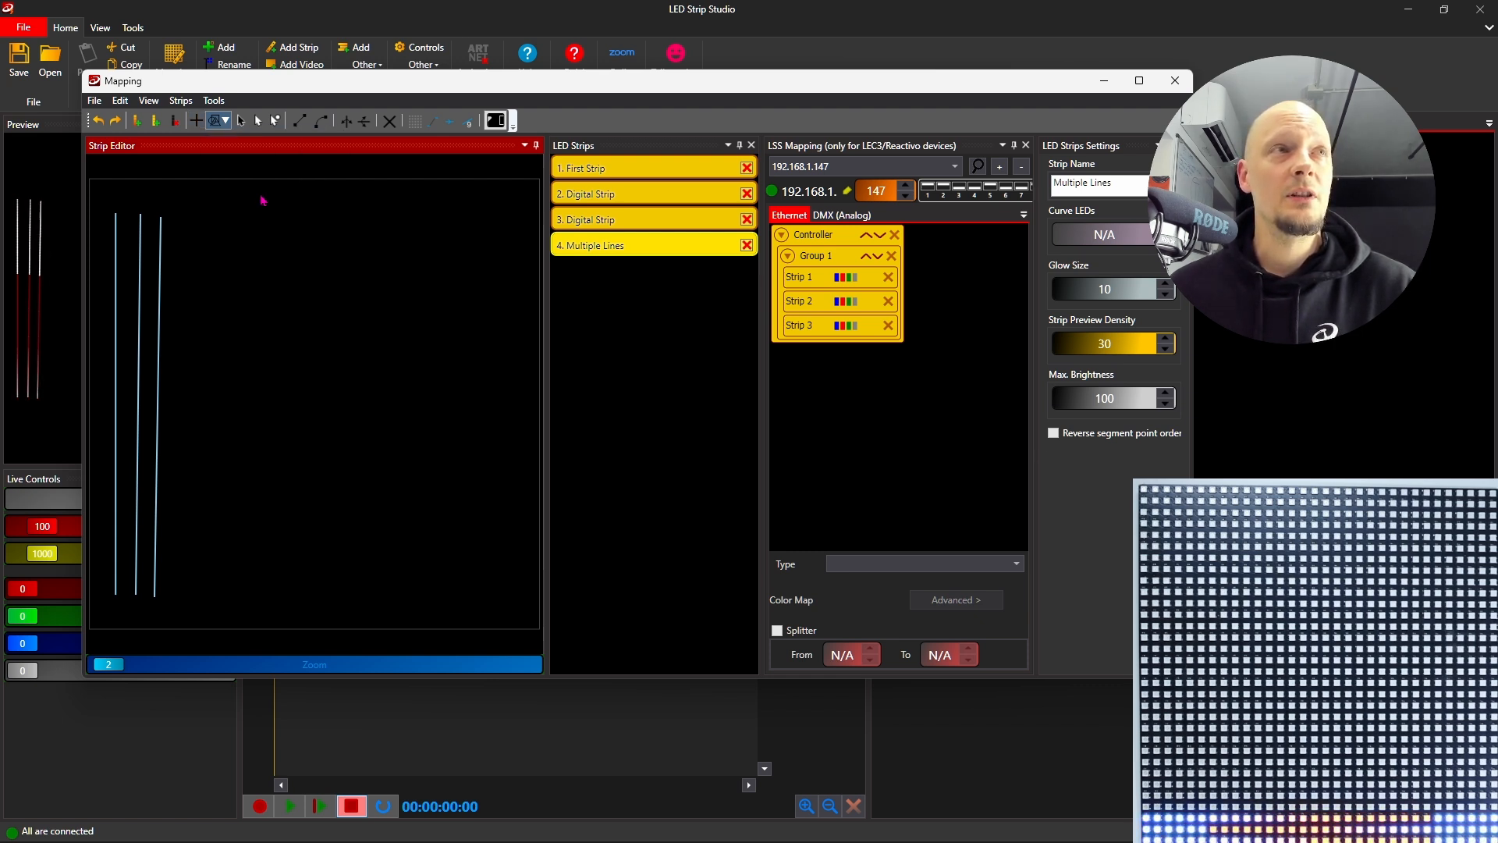
left_click_drag(185, 212, 507, 605)
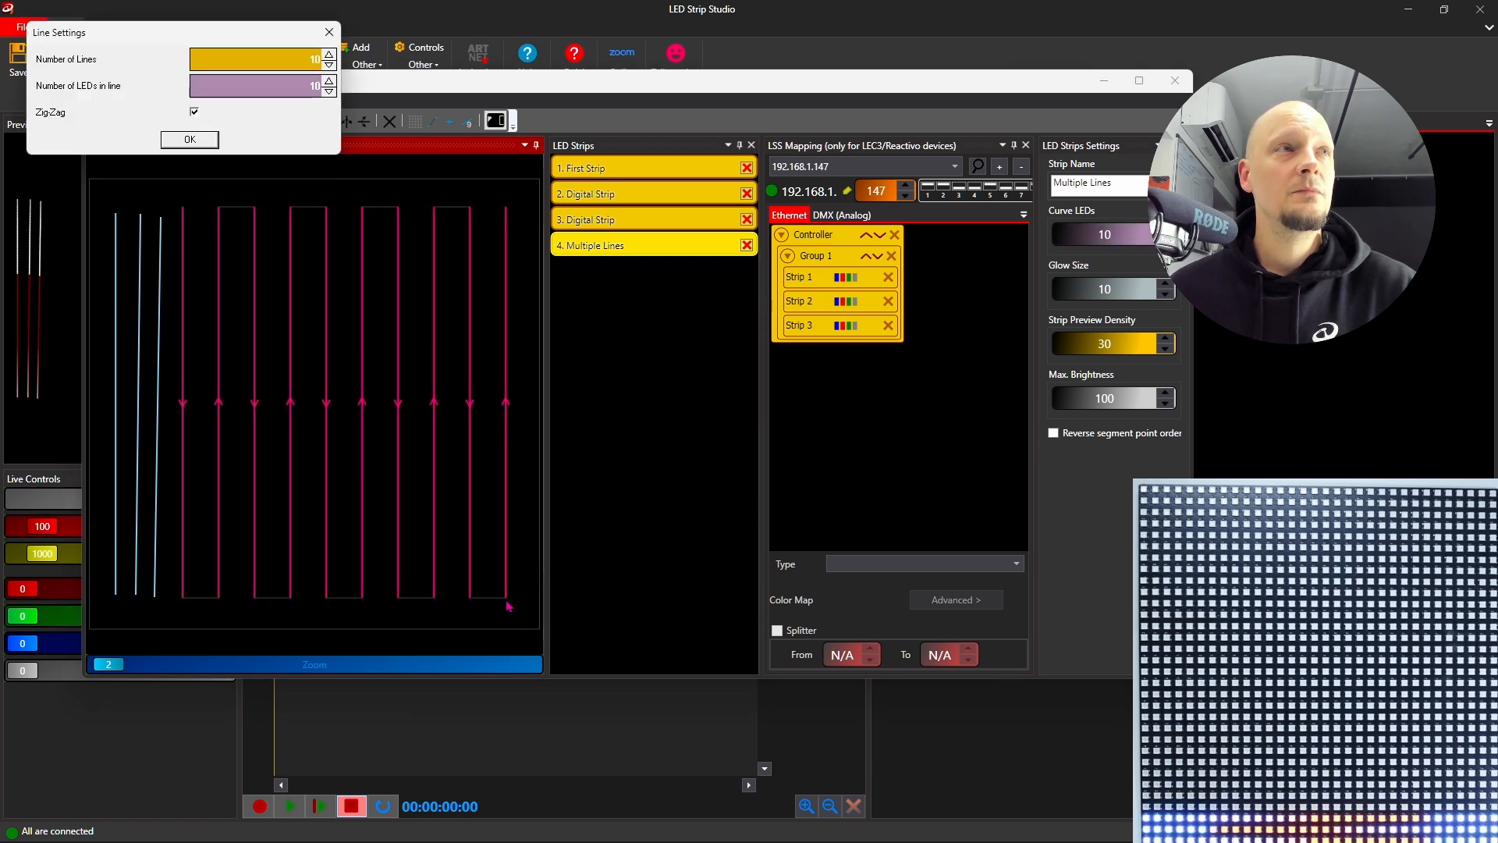
- Configure the vertical lines shape with 29 lines, 32 LEDs in each line and Zig-Zag enabled
left_click_drag(388, 193, 421, 238)
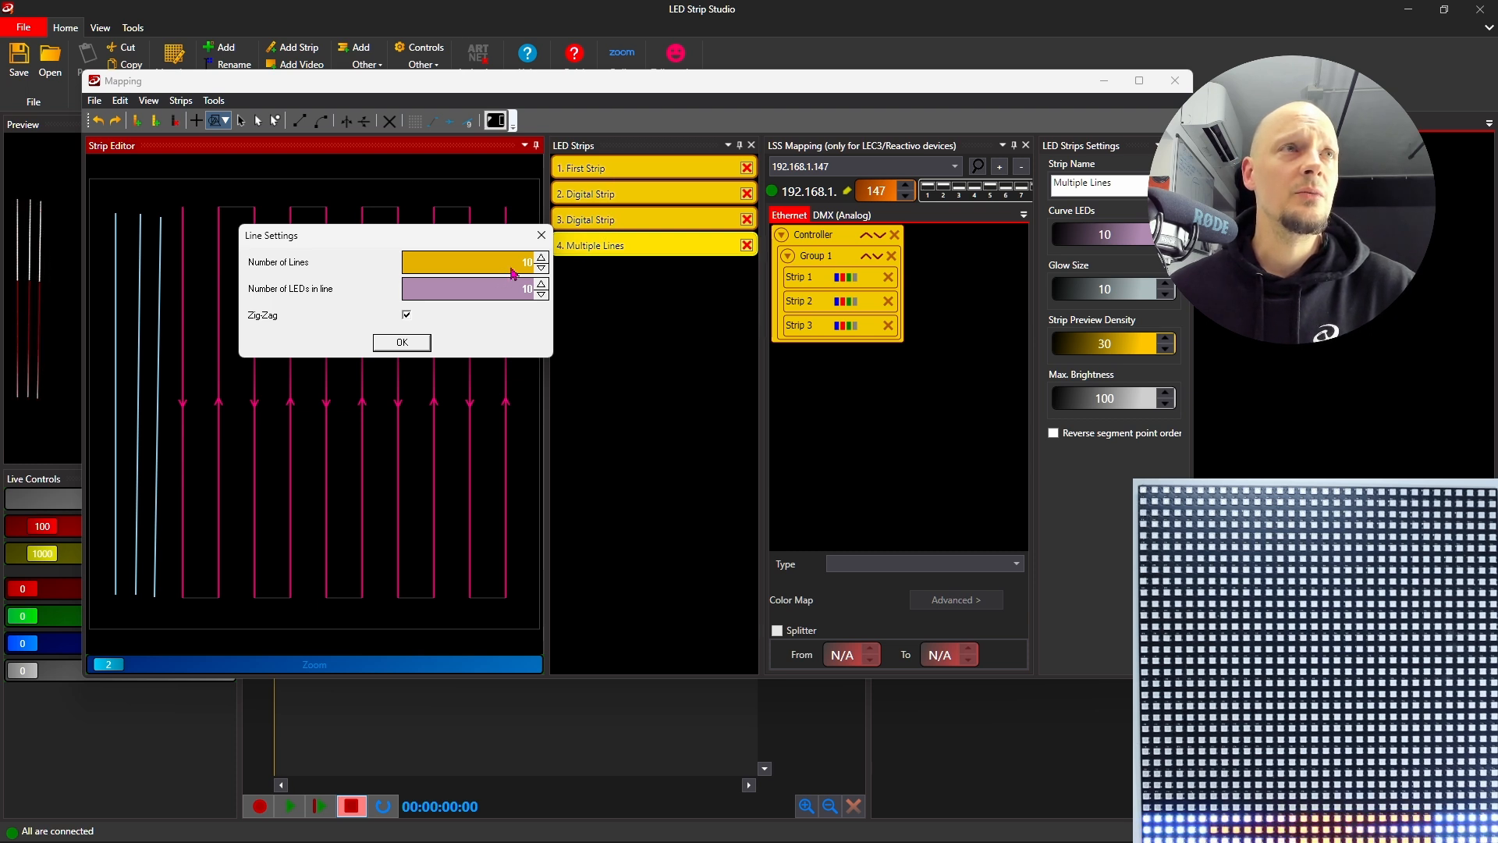
scroll(515, 271, "up", 20)
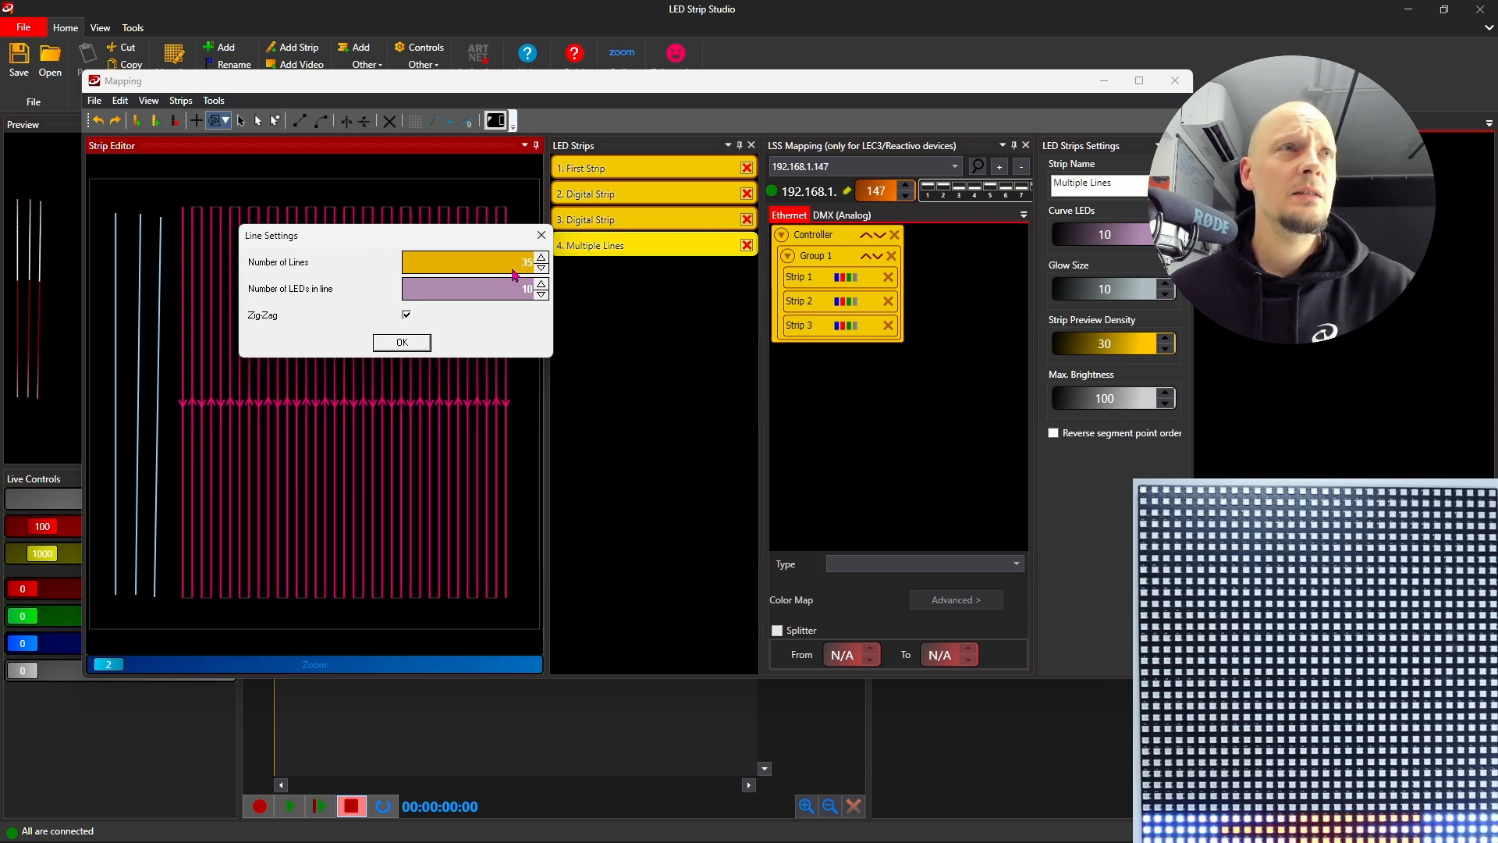
scroll(515, 274, "down", 1)
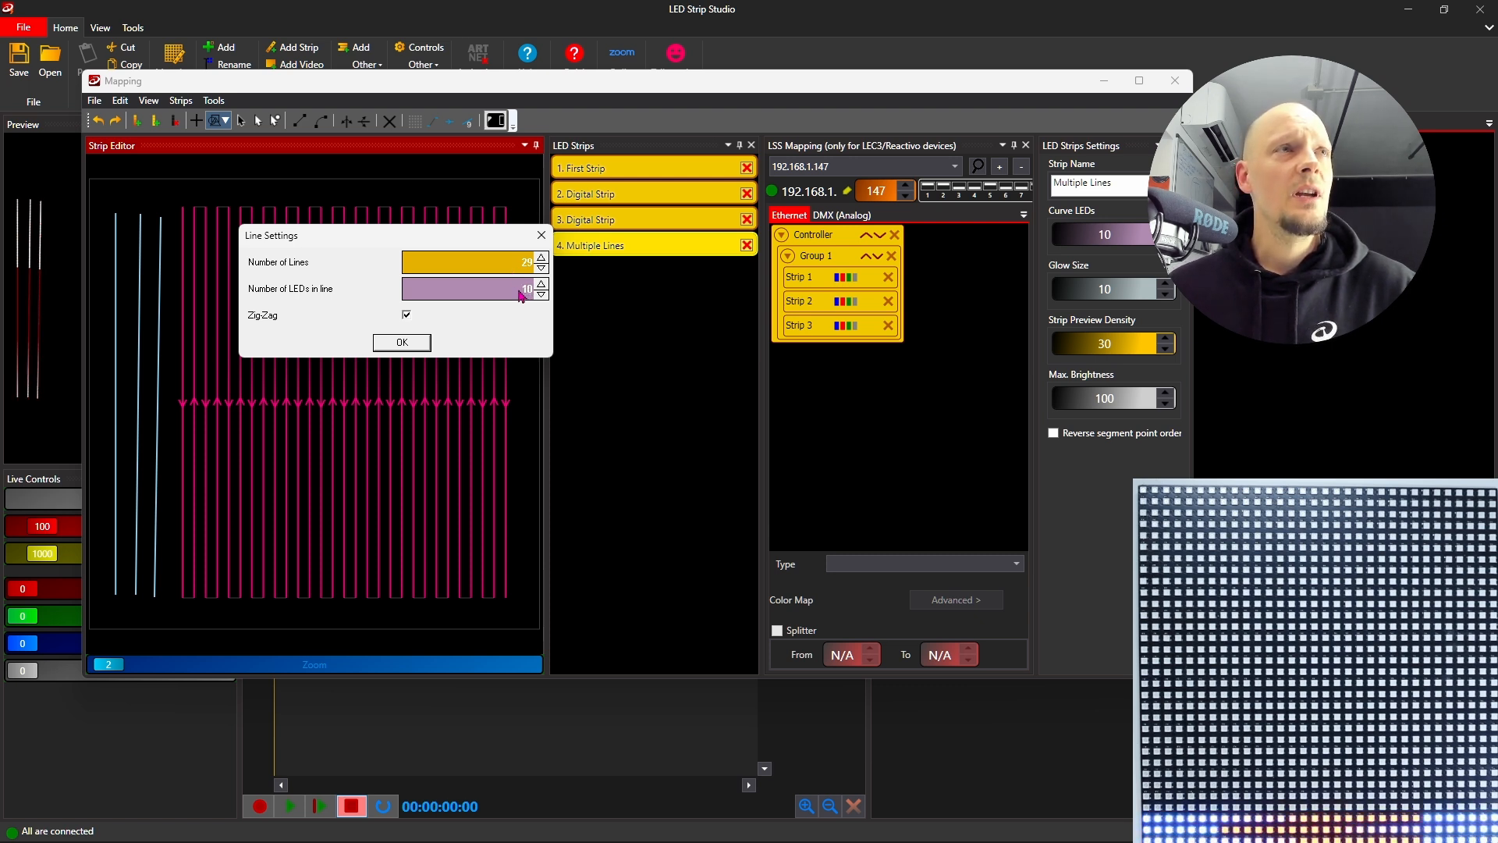
scroll(519, 296, "up", 20)
scroll(519, 296, "down", 9)
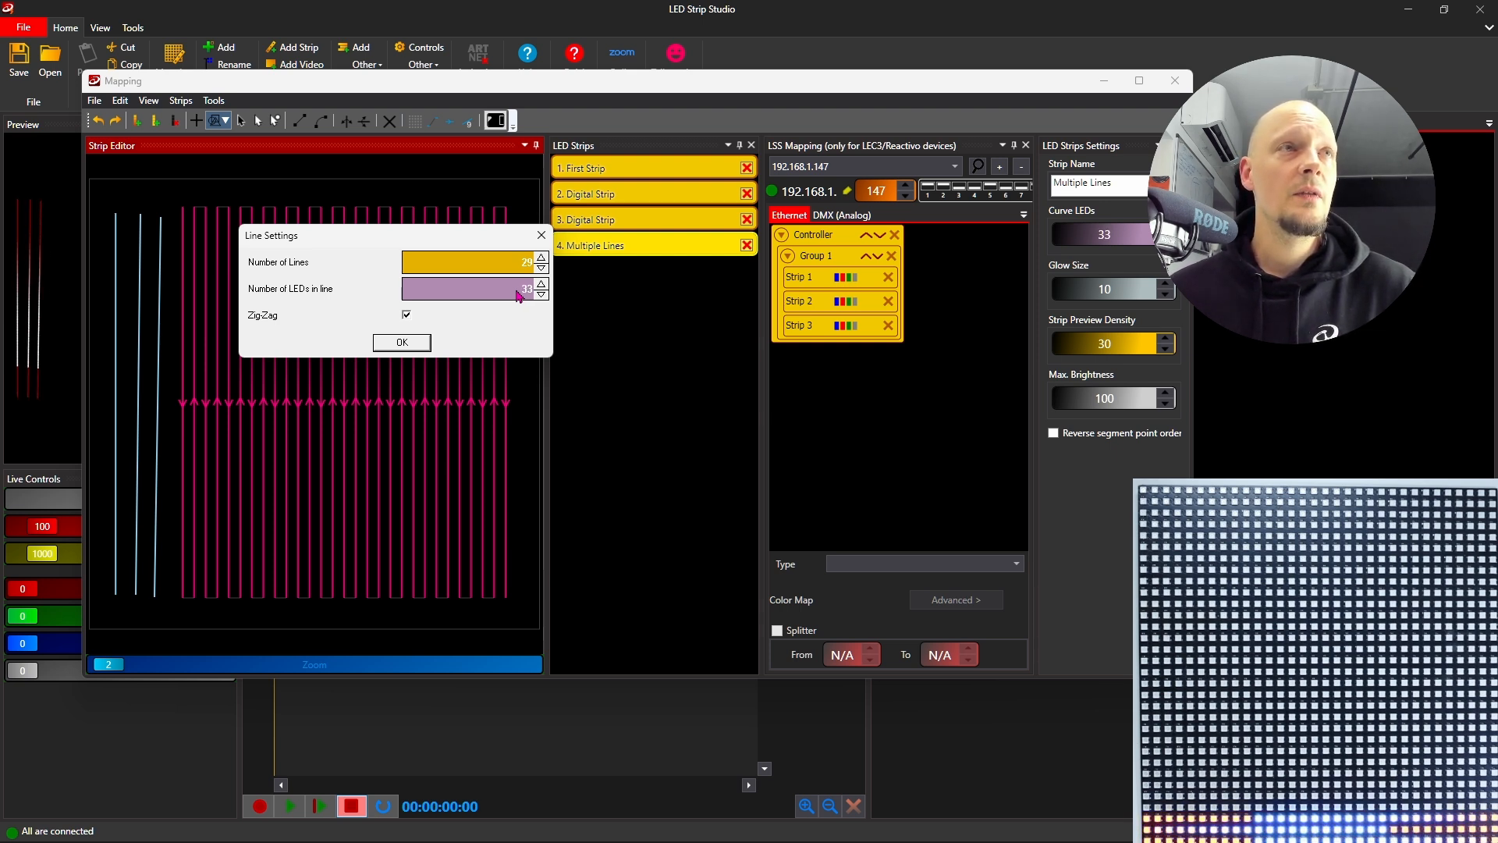
left_click(401, 344)
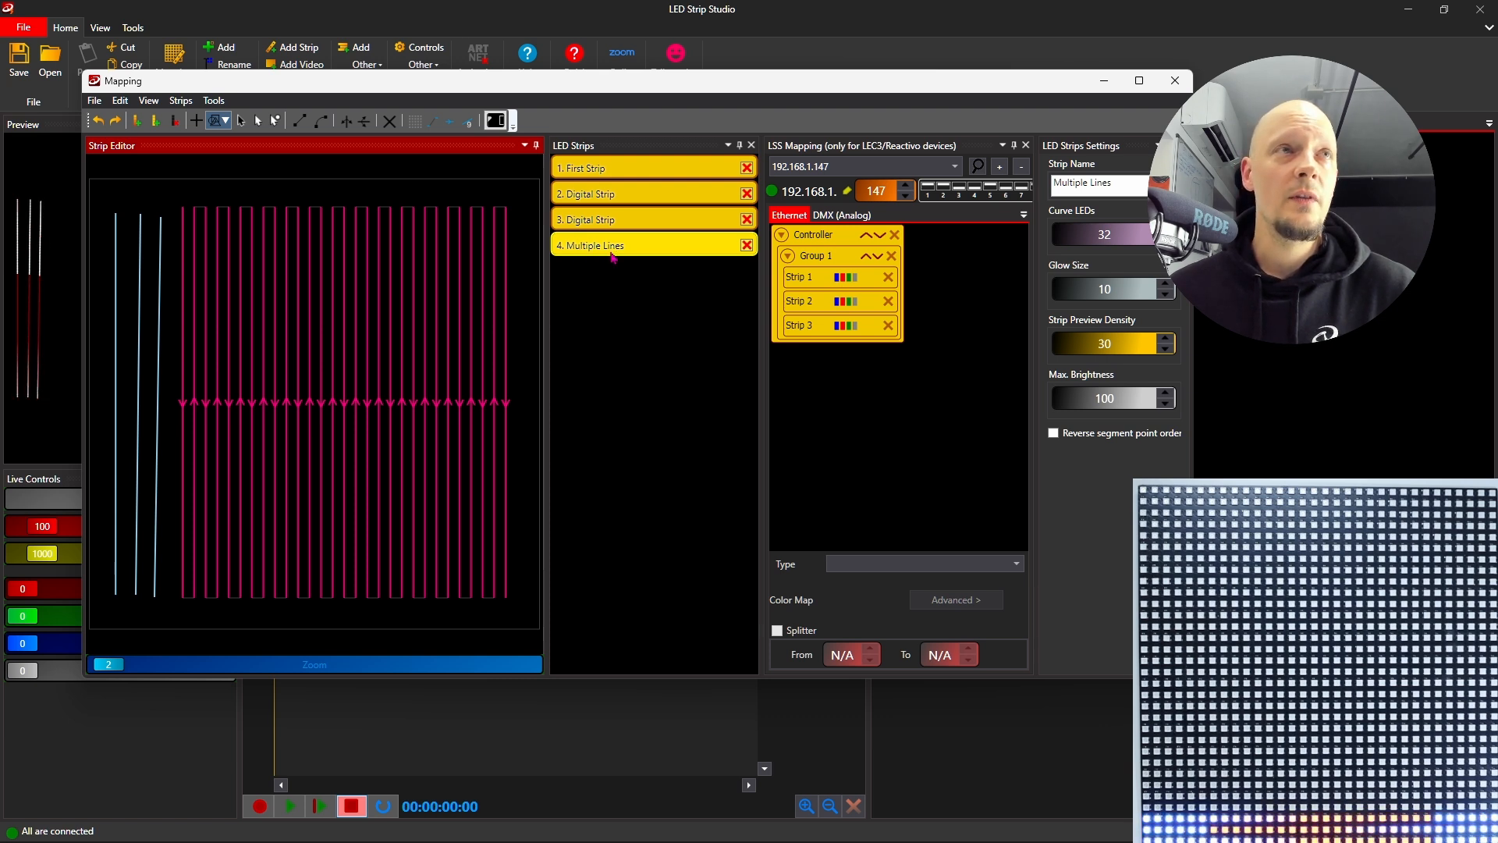
- Add 4. Multiple Lines to Group 1 on the controller, set its color map to b, g, r, w, and close the mapping
left_click(572, 249)
left_click_drag(844, 256, 832, 259)
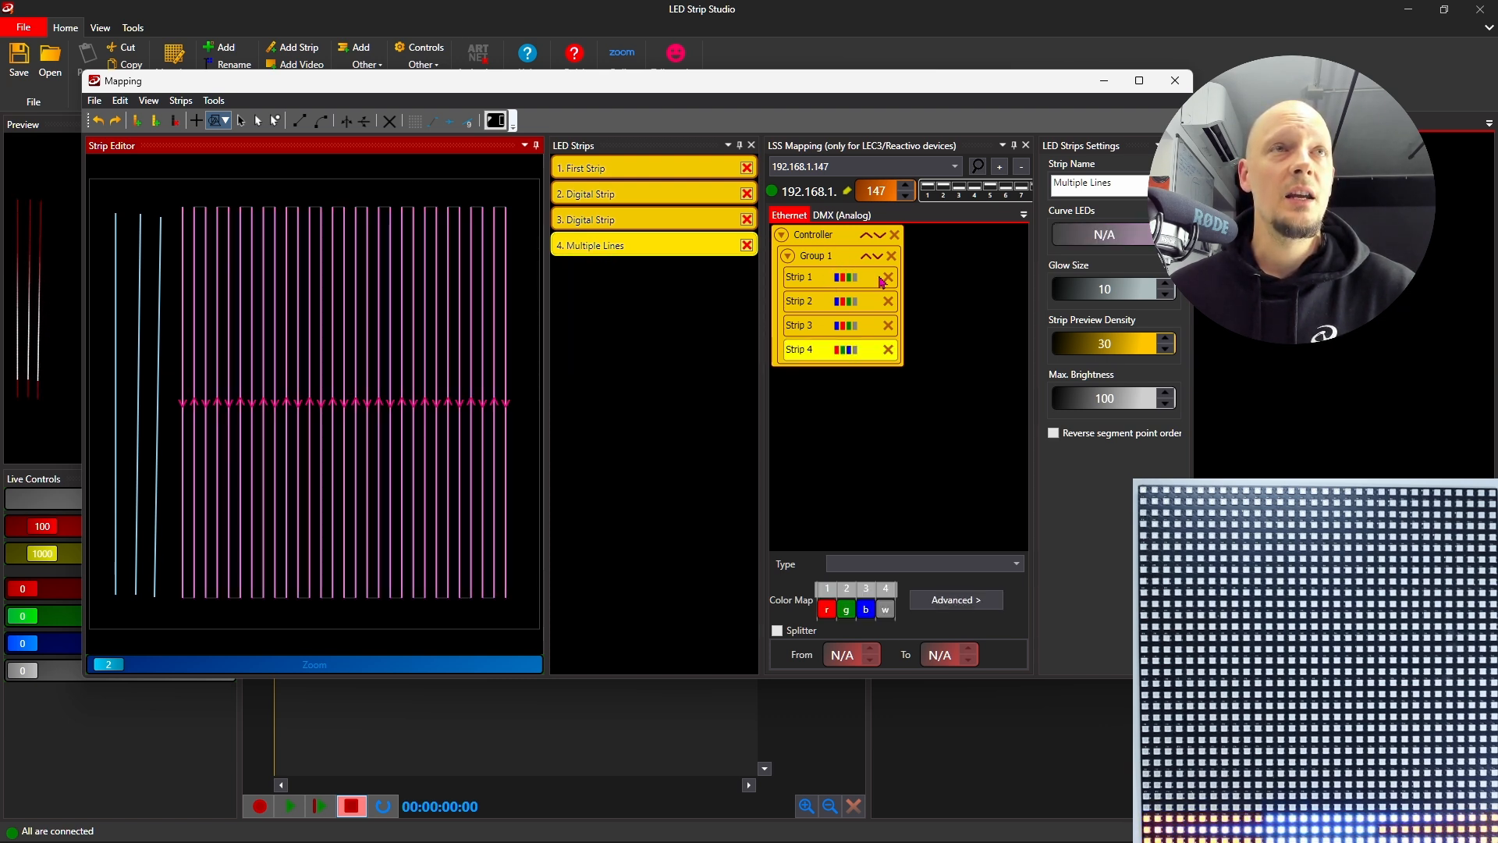
left_click(824, 354)
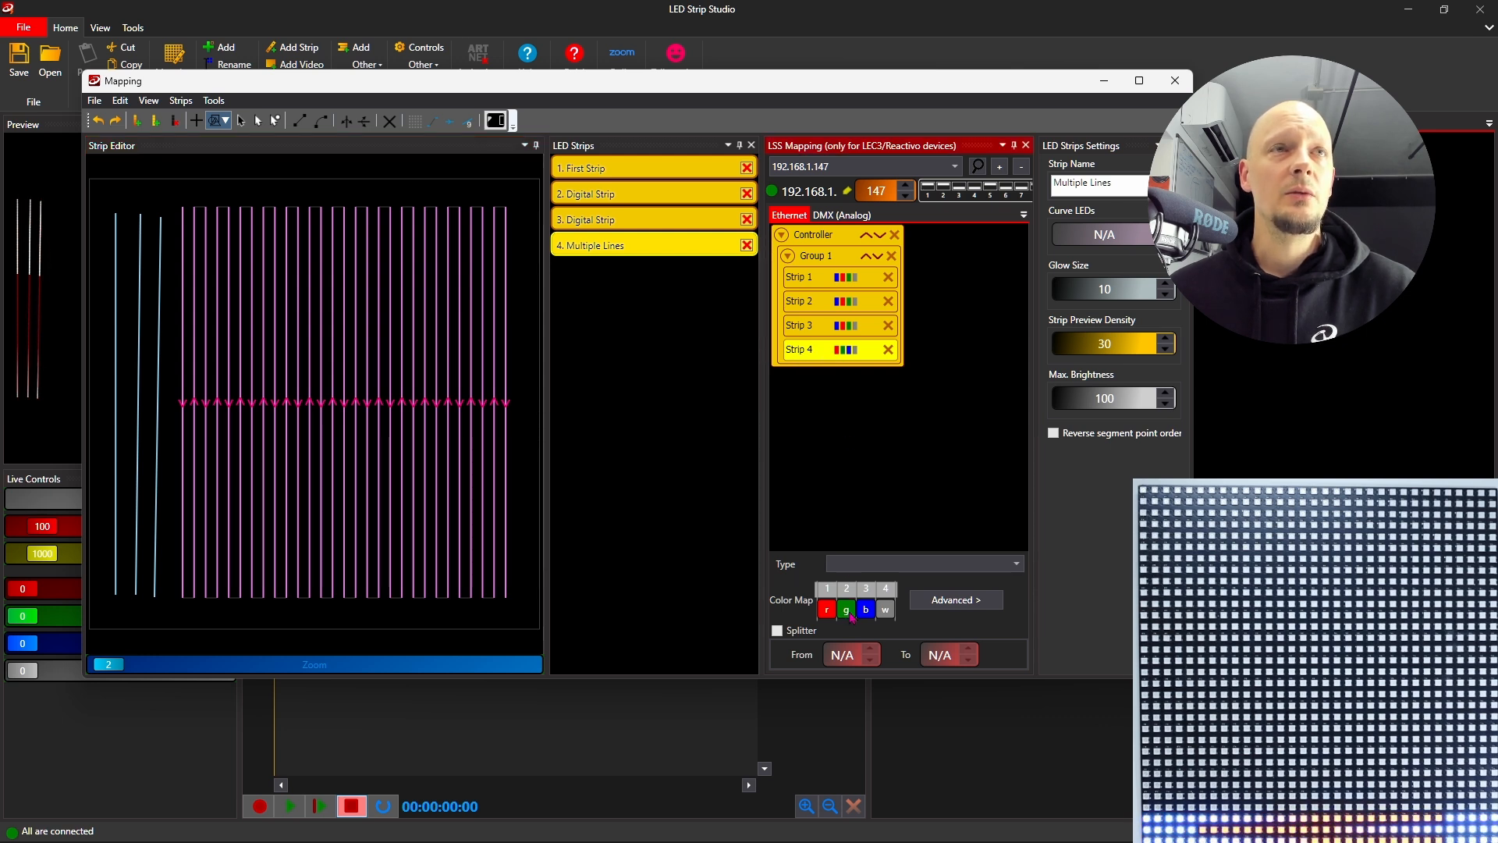
left_click(828, 613)
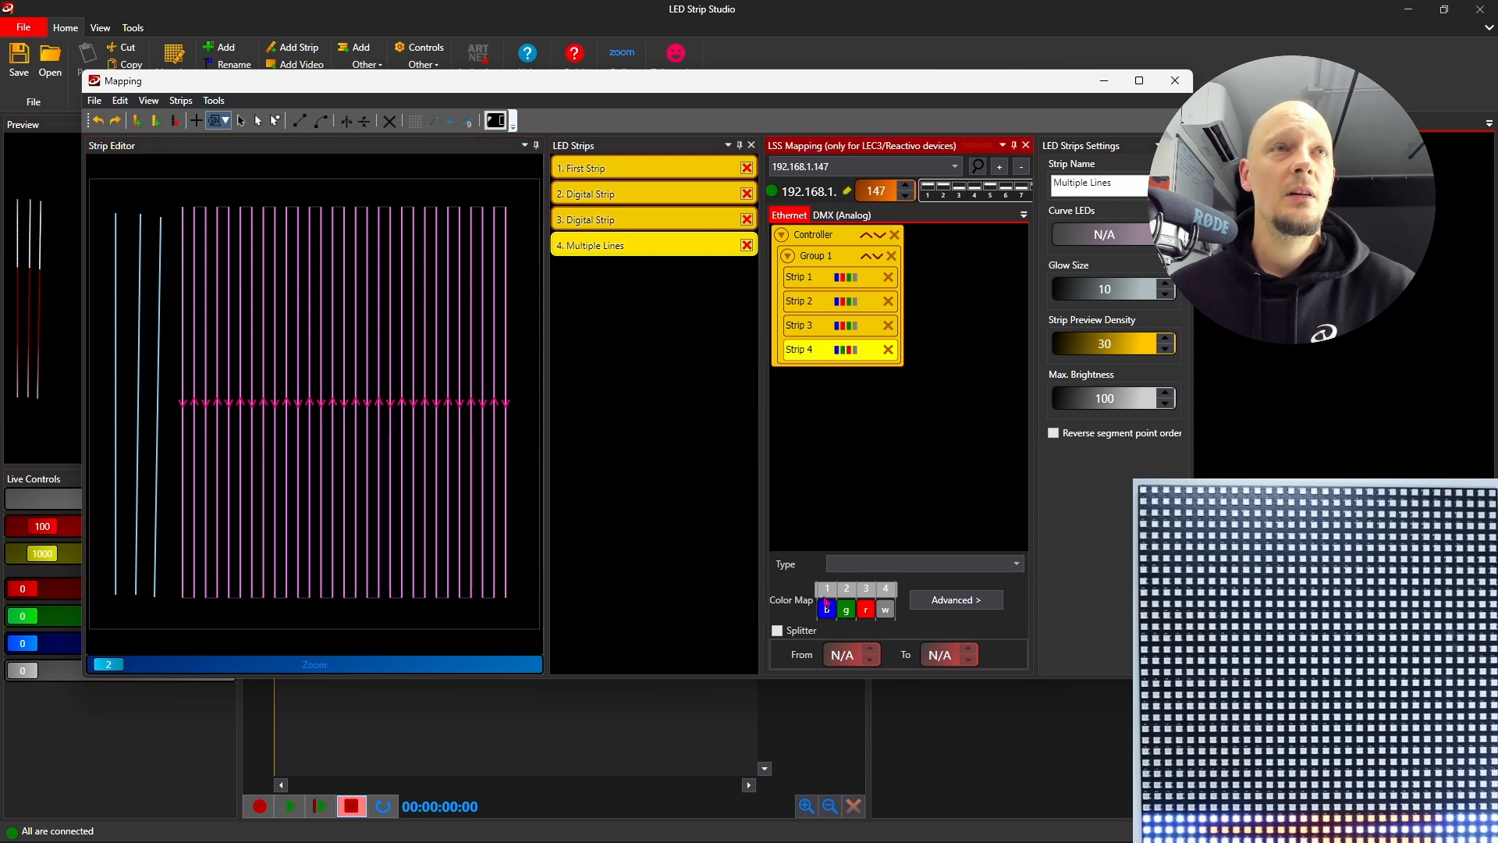
left_click(1175, 81)
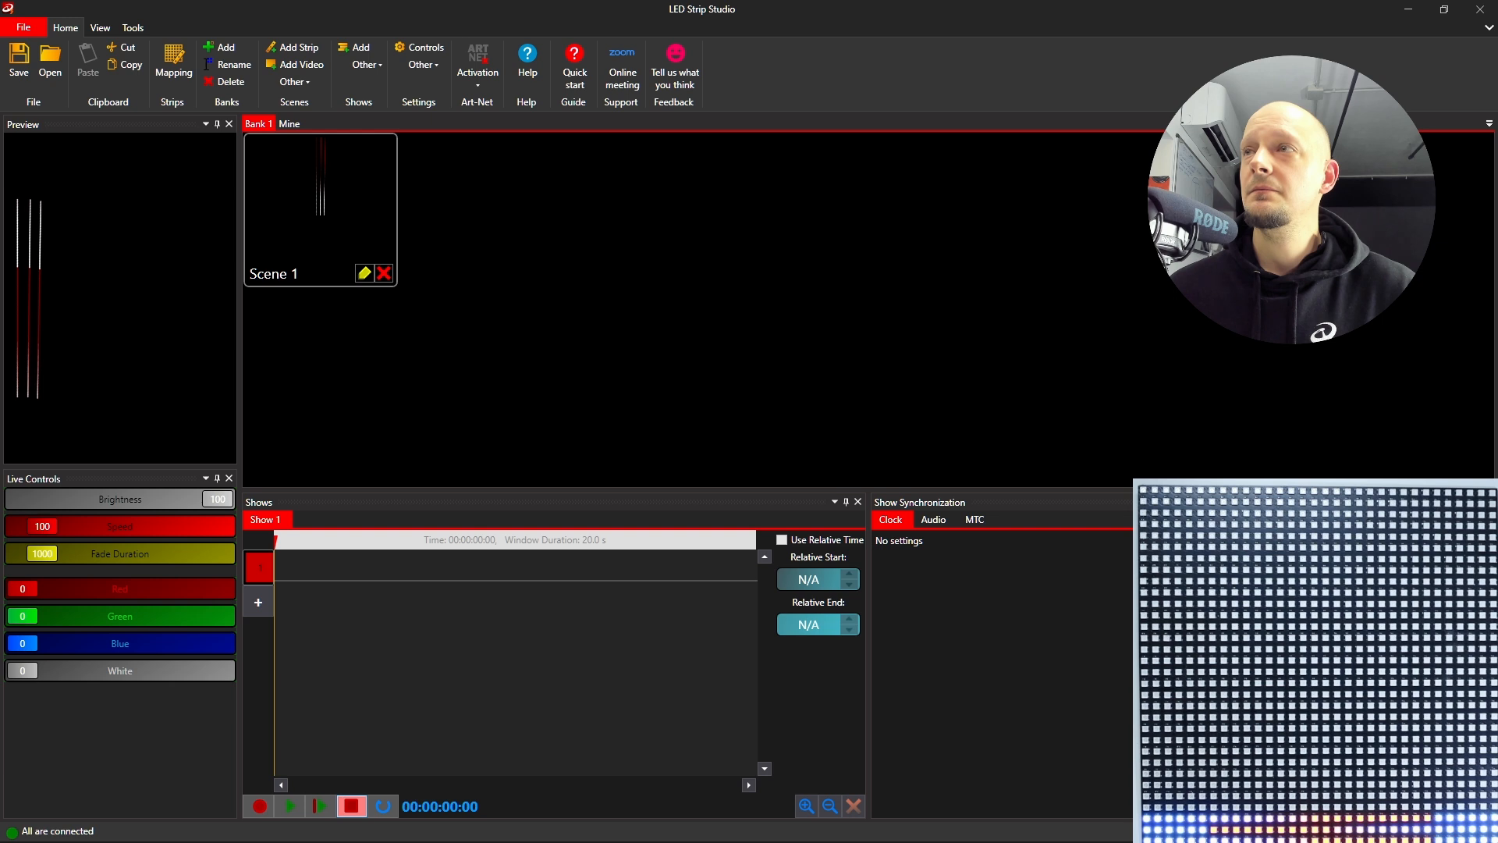
- Add a video scene to Bank 1 and open its settings to view the mapped strips before closing them
left_click(329, 223)
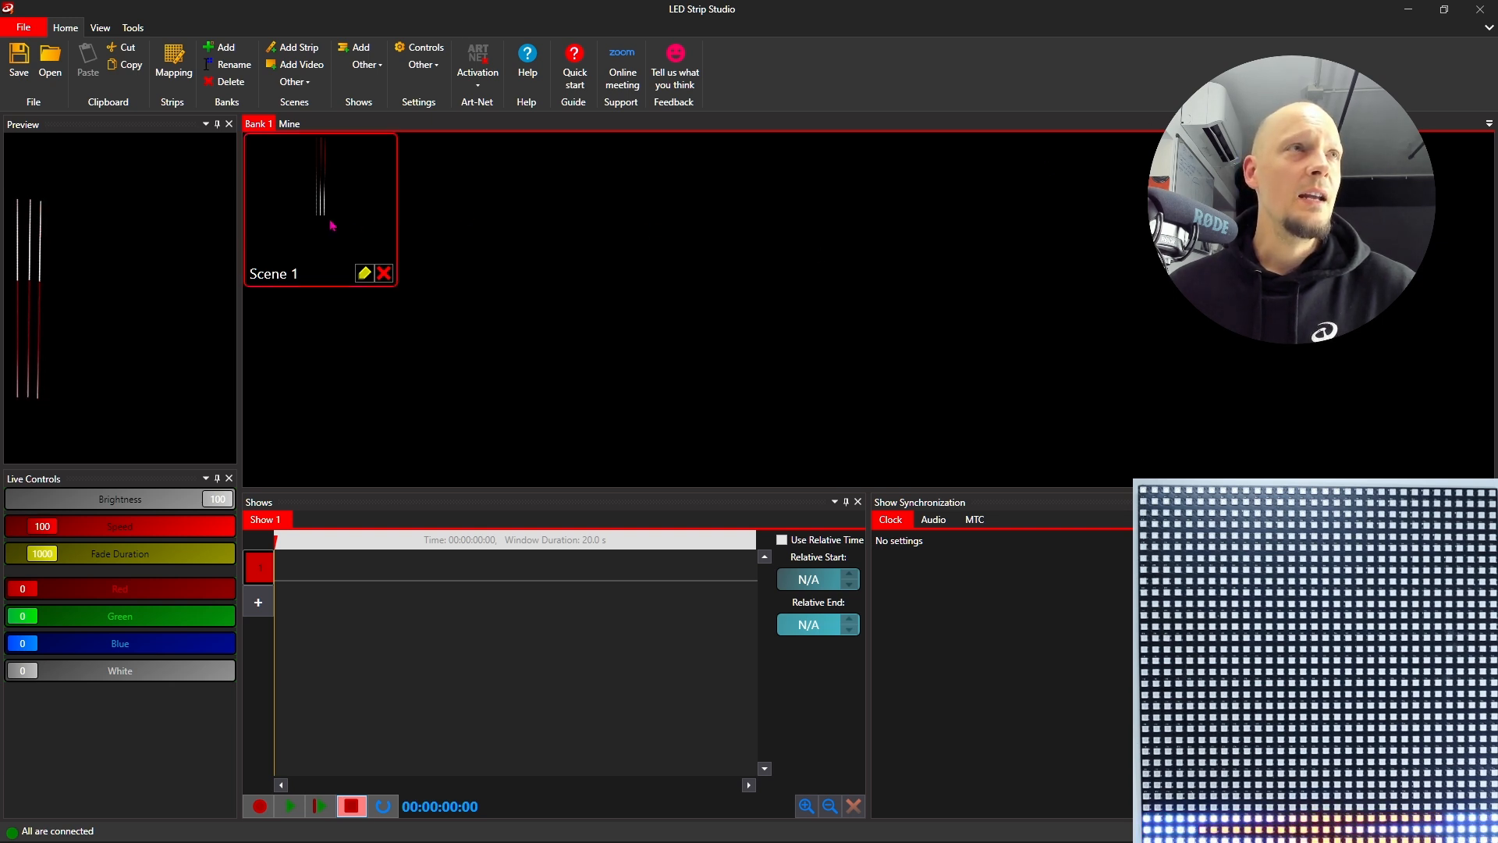
left_click(308, 74)
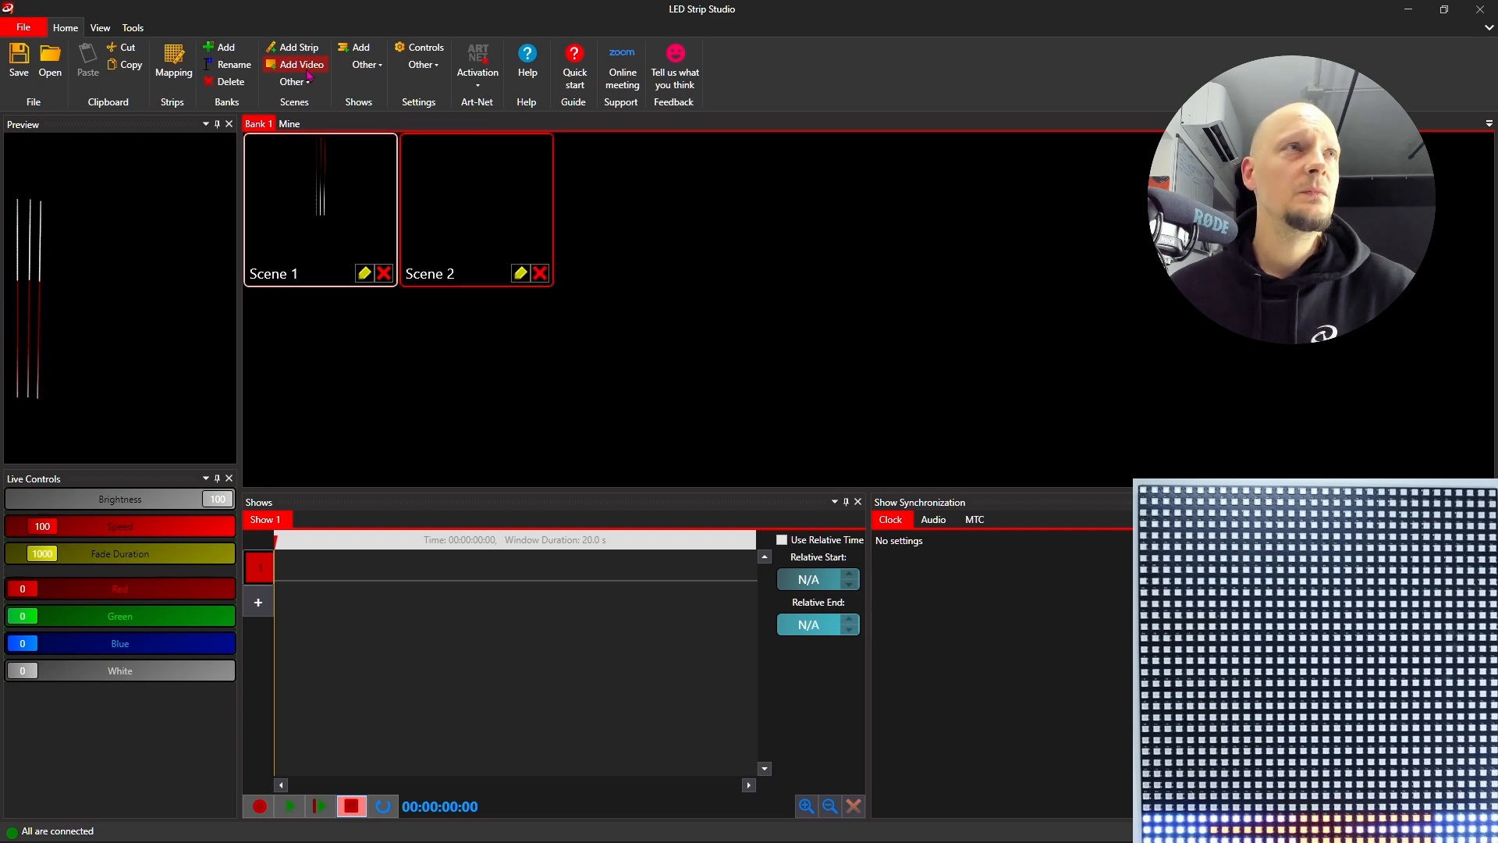
double_click(441, 225)
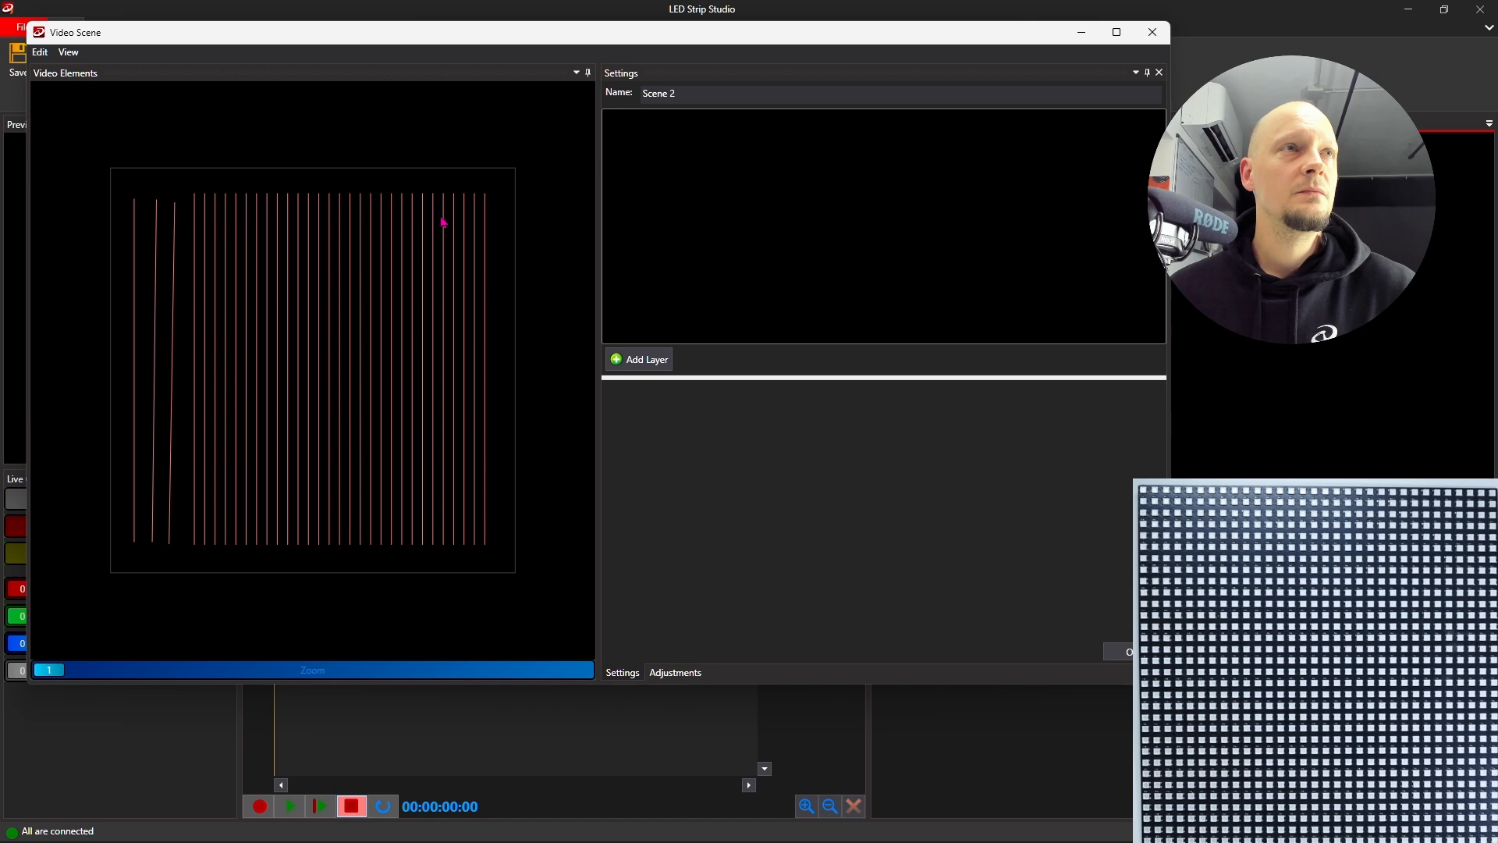
left_click(1152, 32)
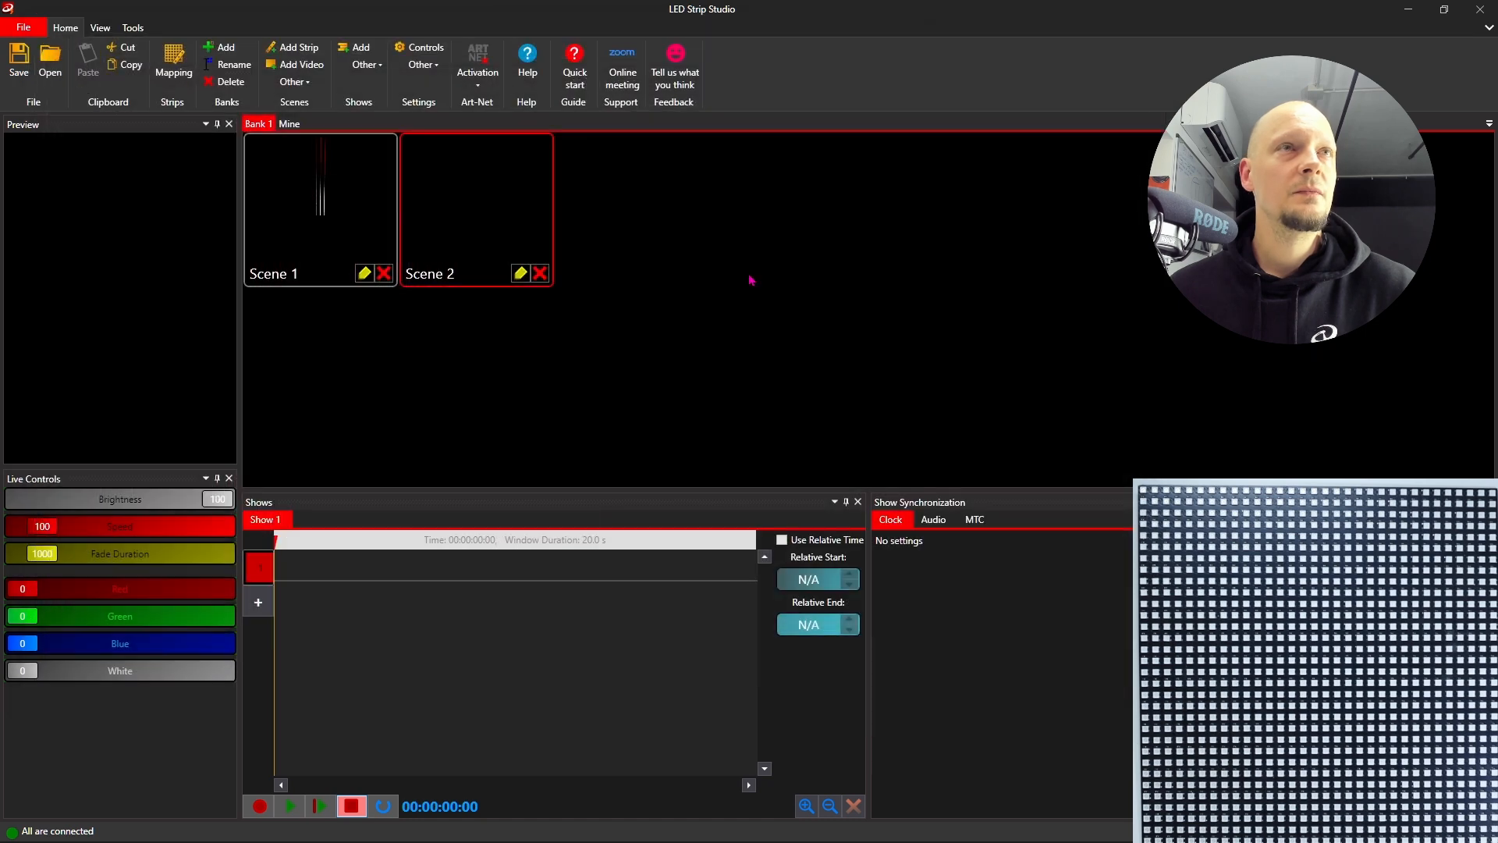
- Apply the third strip's animation to the multiple lines shape in Scene 1 and confirm the scene settings
double_click(345, 214)
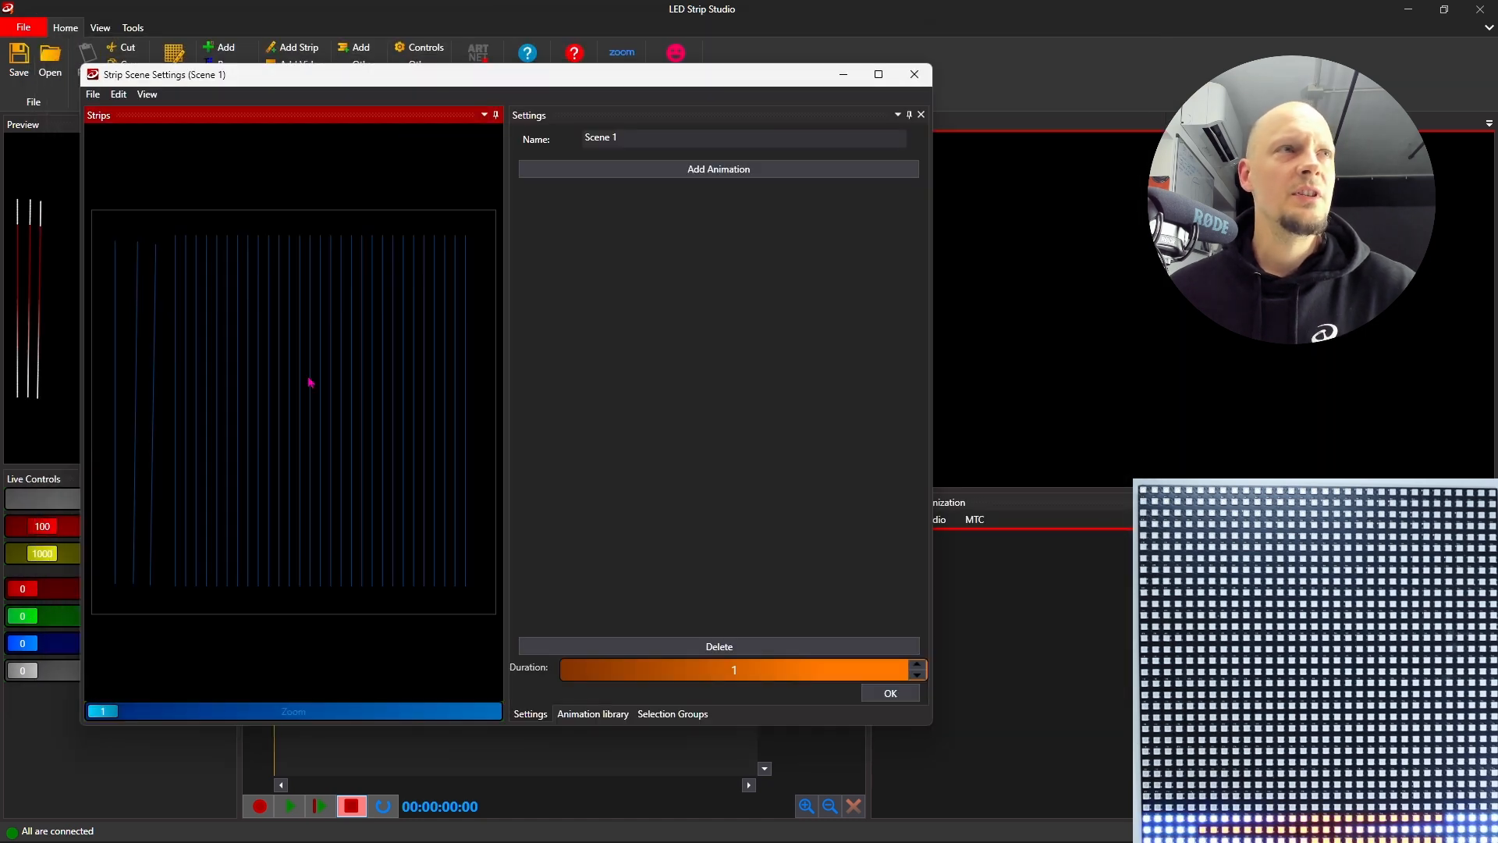
left_click(154, 425)
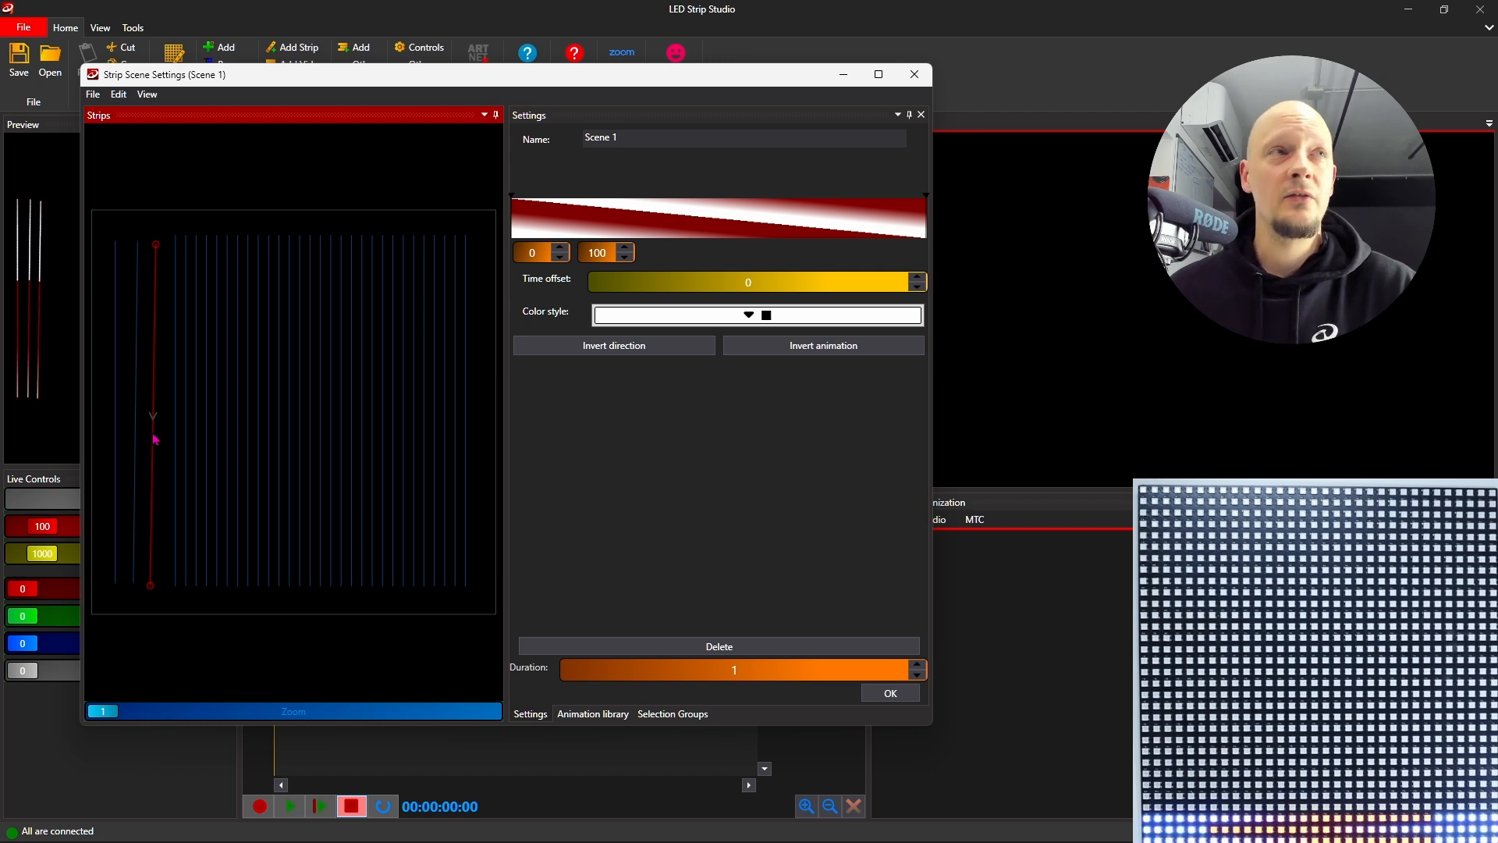
left_click(176, 454, "ctrl")
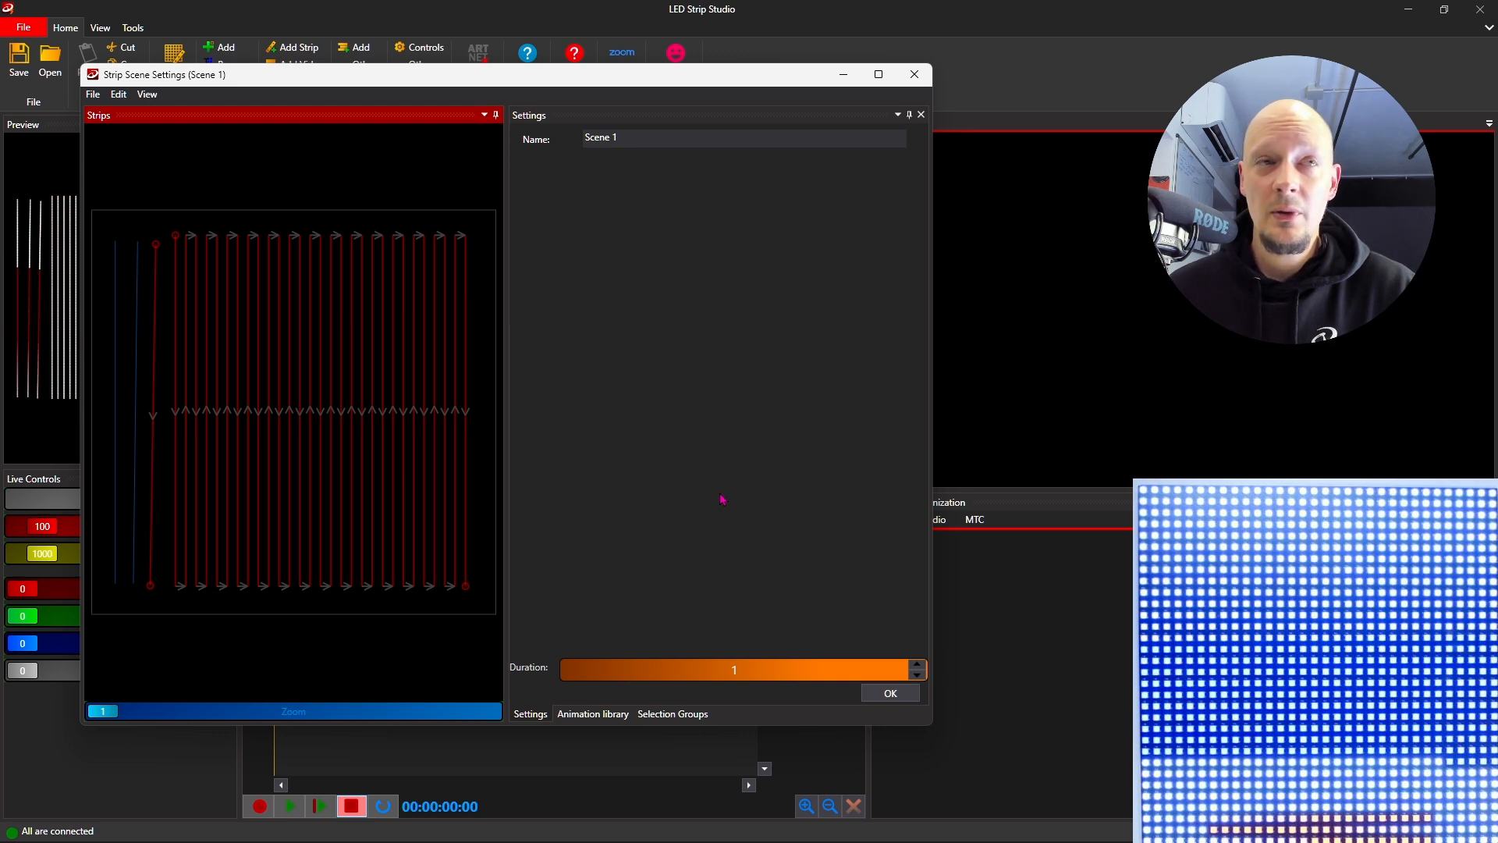
left_click(889, 694)
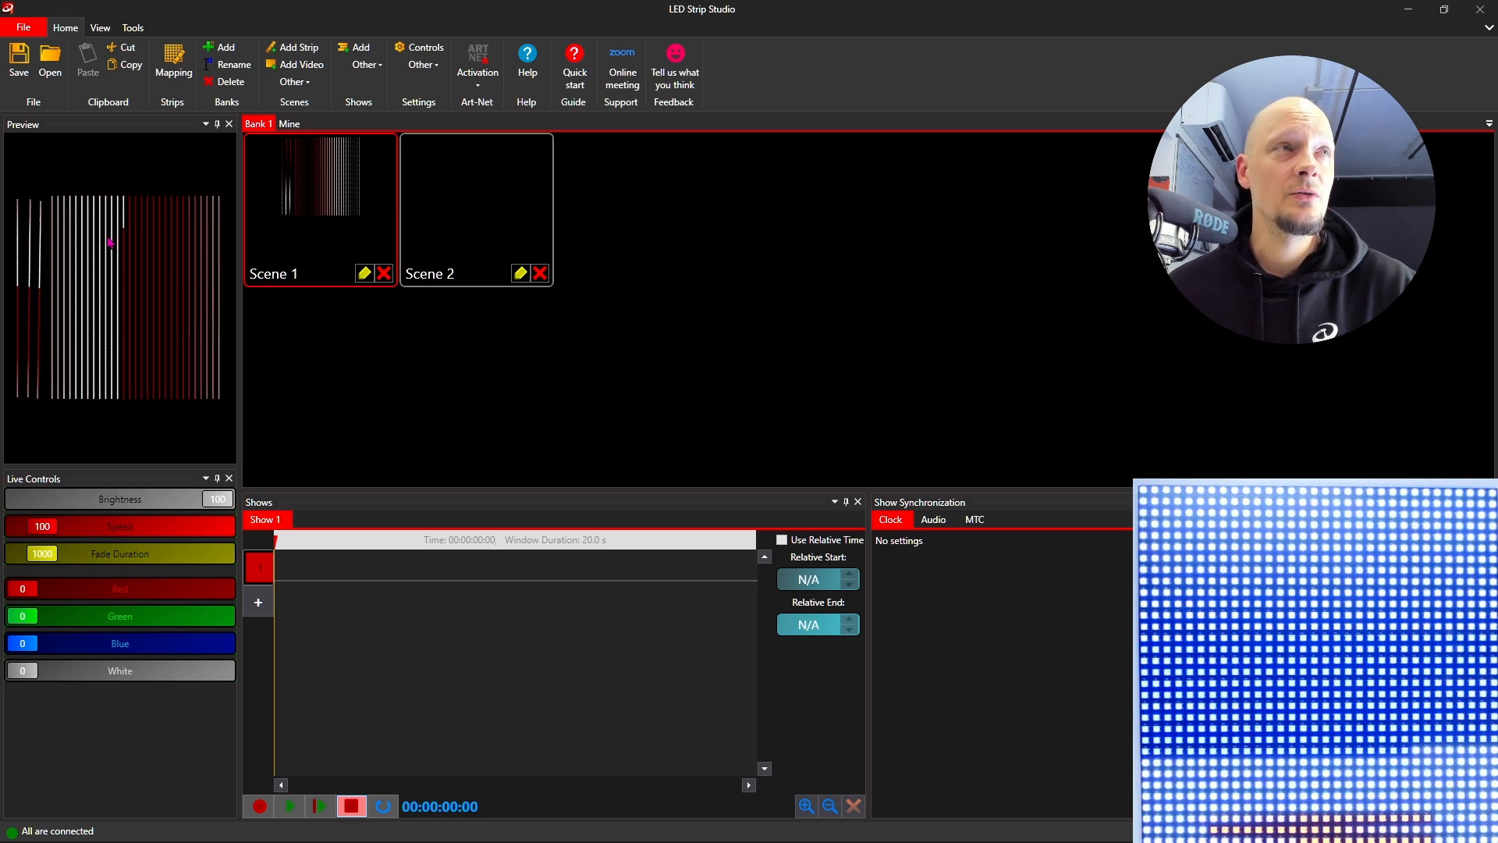
- Open the settings of video Scene 2 and add a Color Effects layer to it
left_click(469, 209)
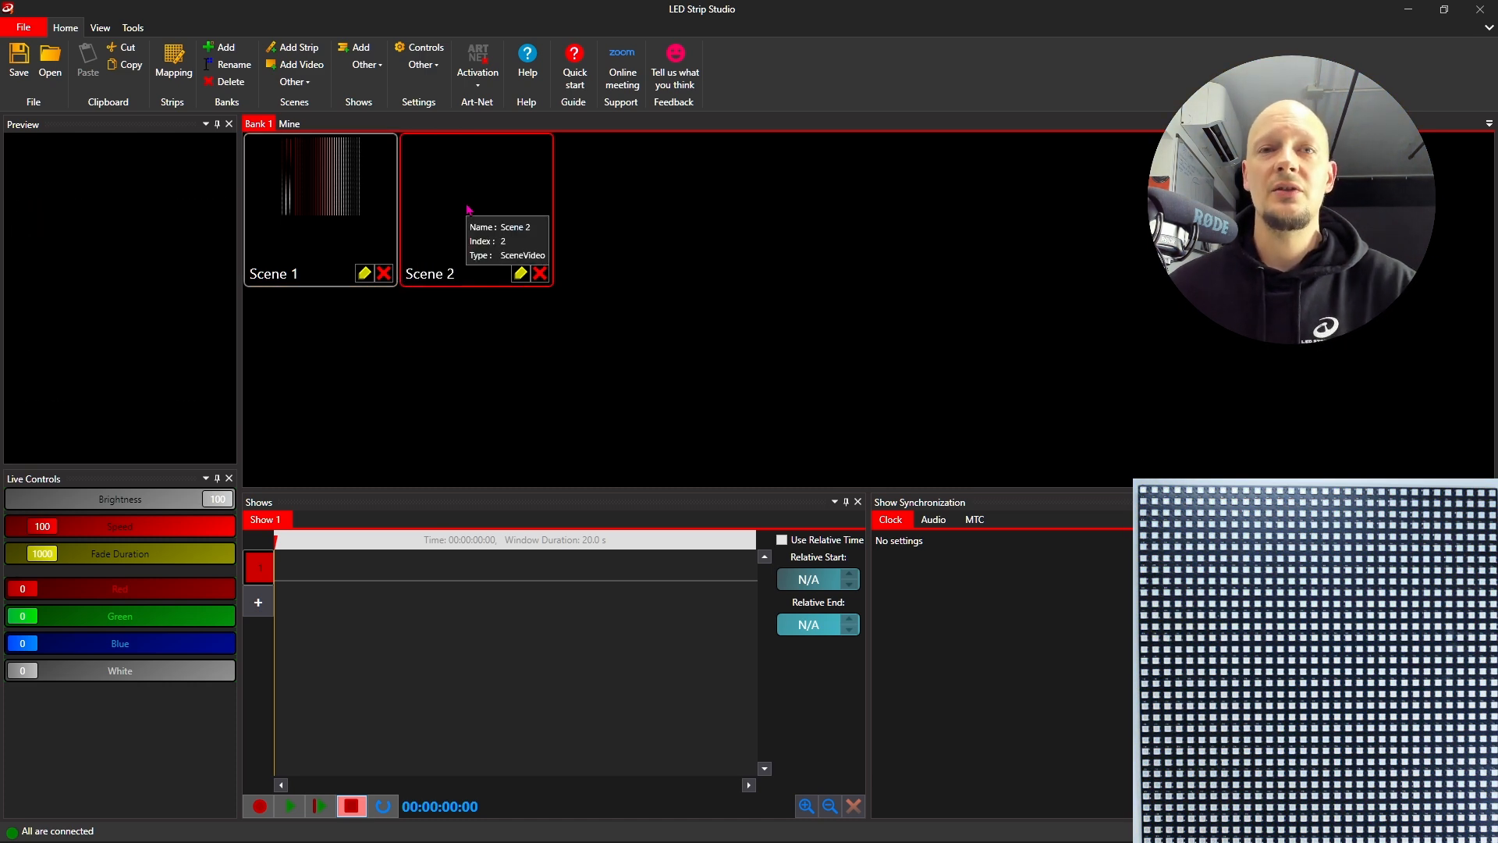
left_click(522, 273)
left_click_drag(646, 28, 794, 62)
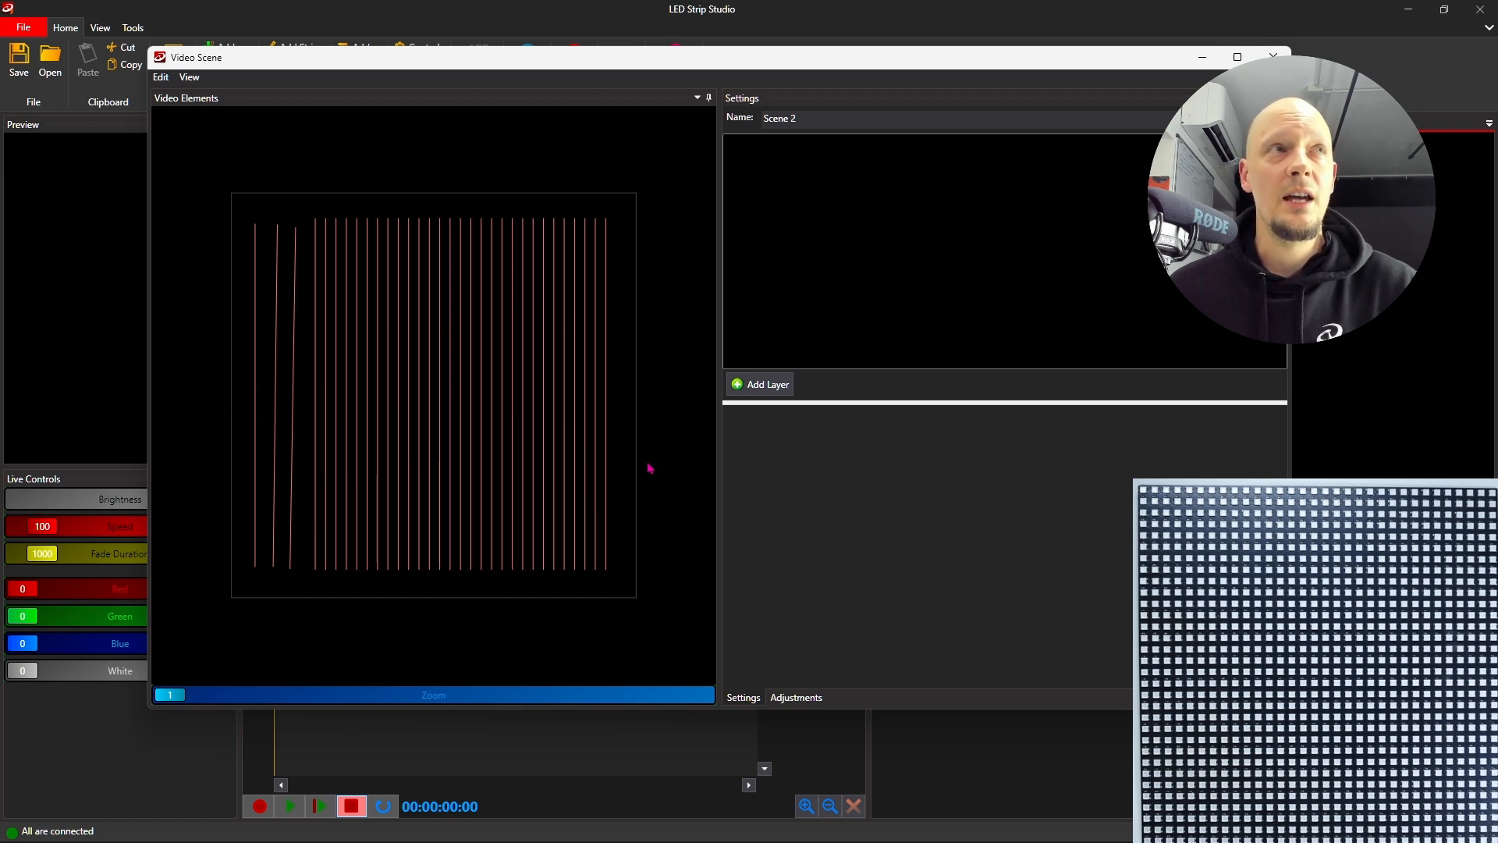
left_click(773, 391)
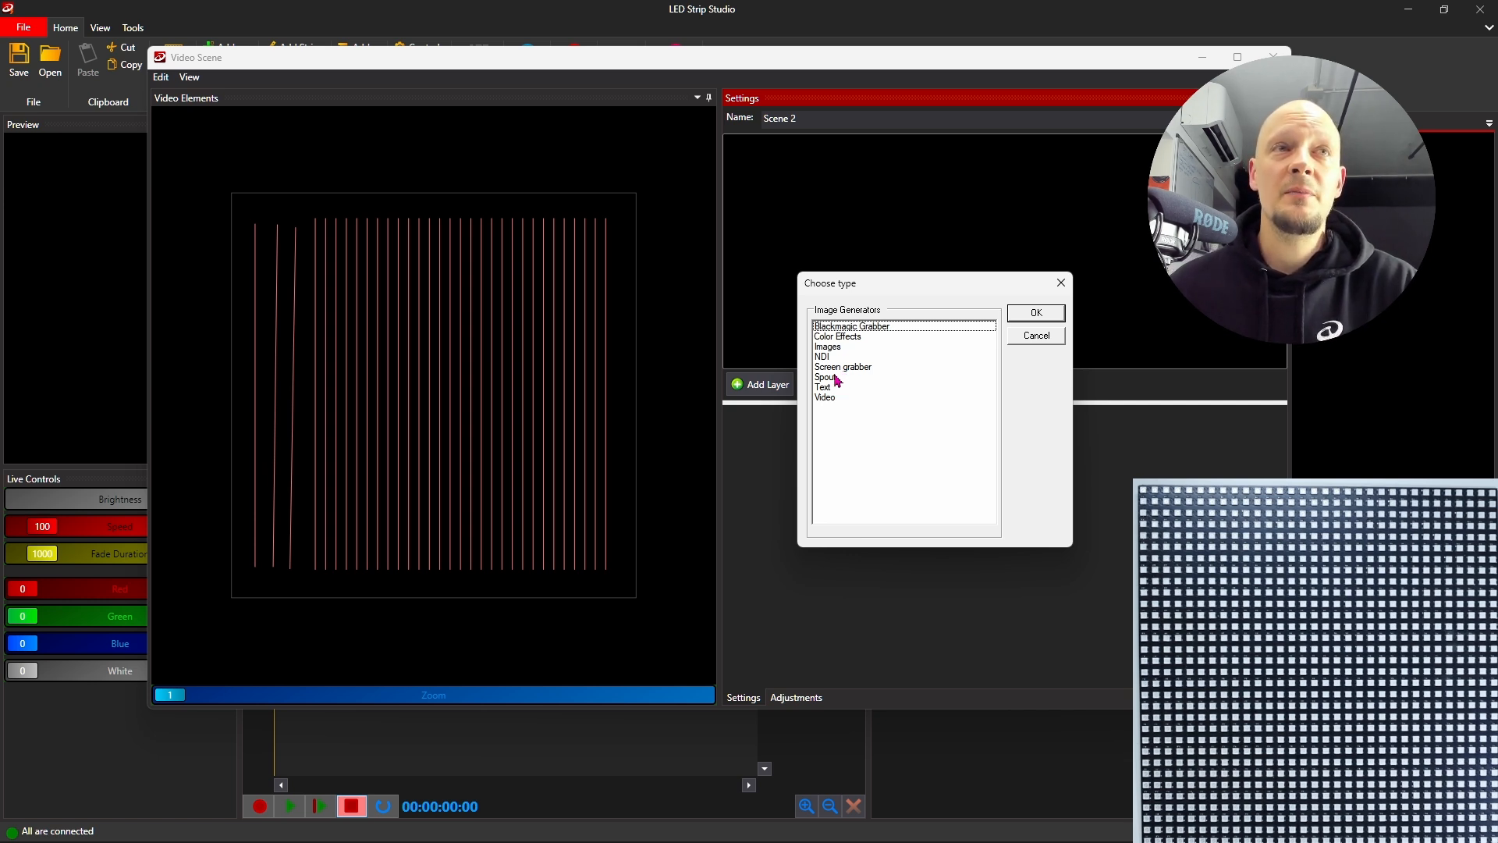
left_click(843, 378)
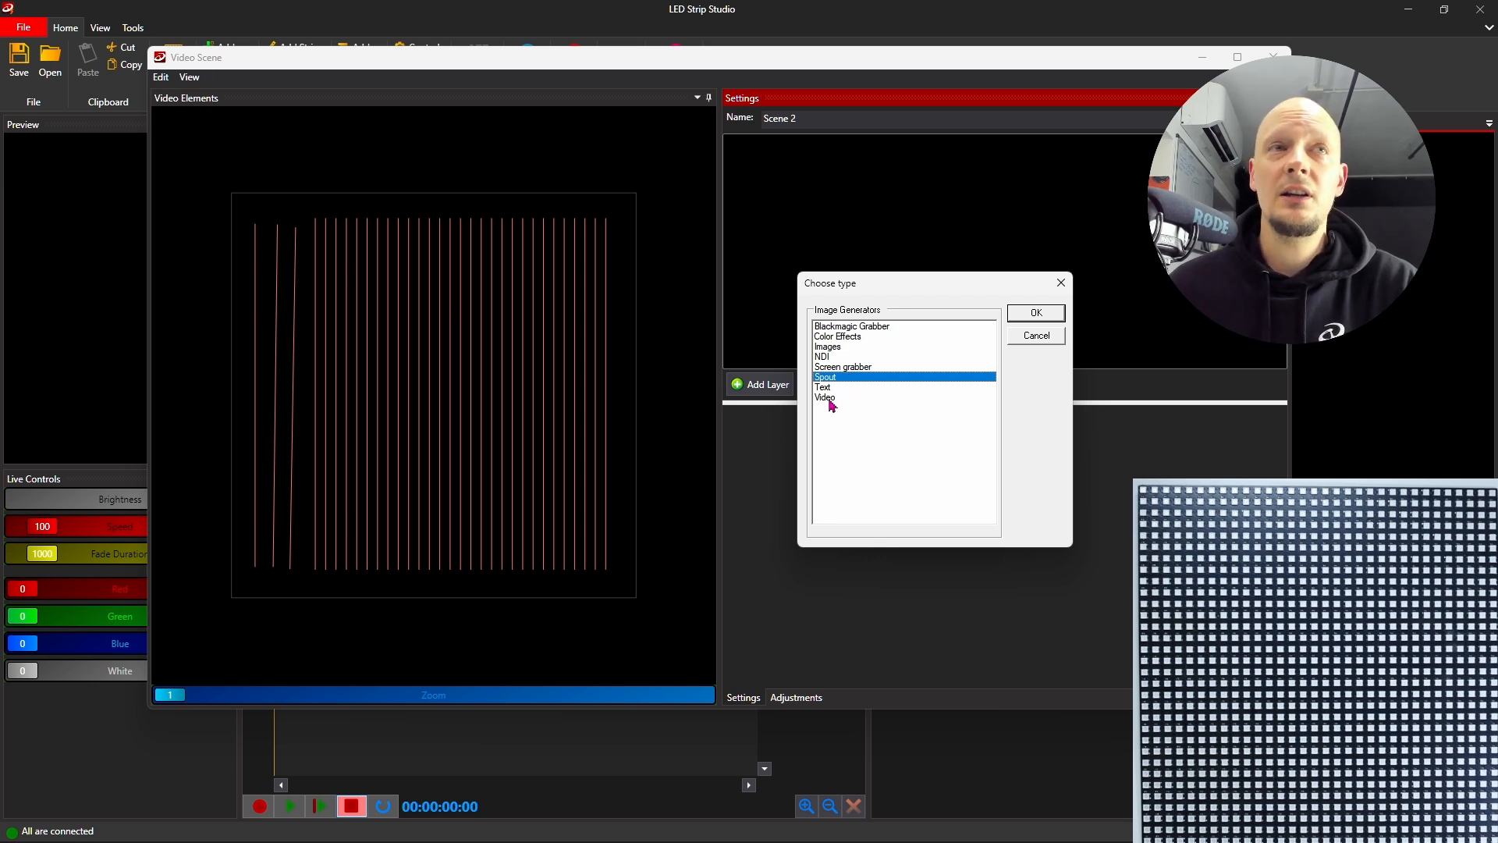
left_click(852, 341)
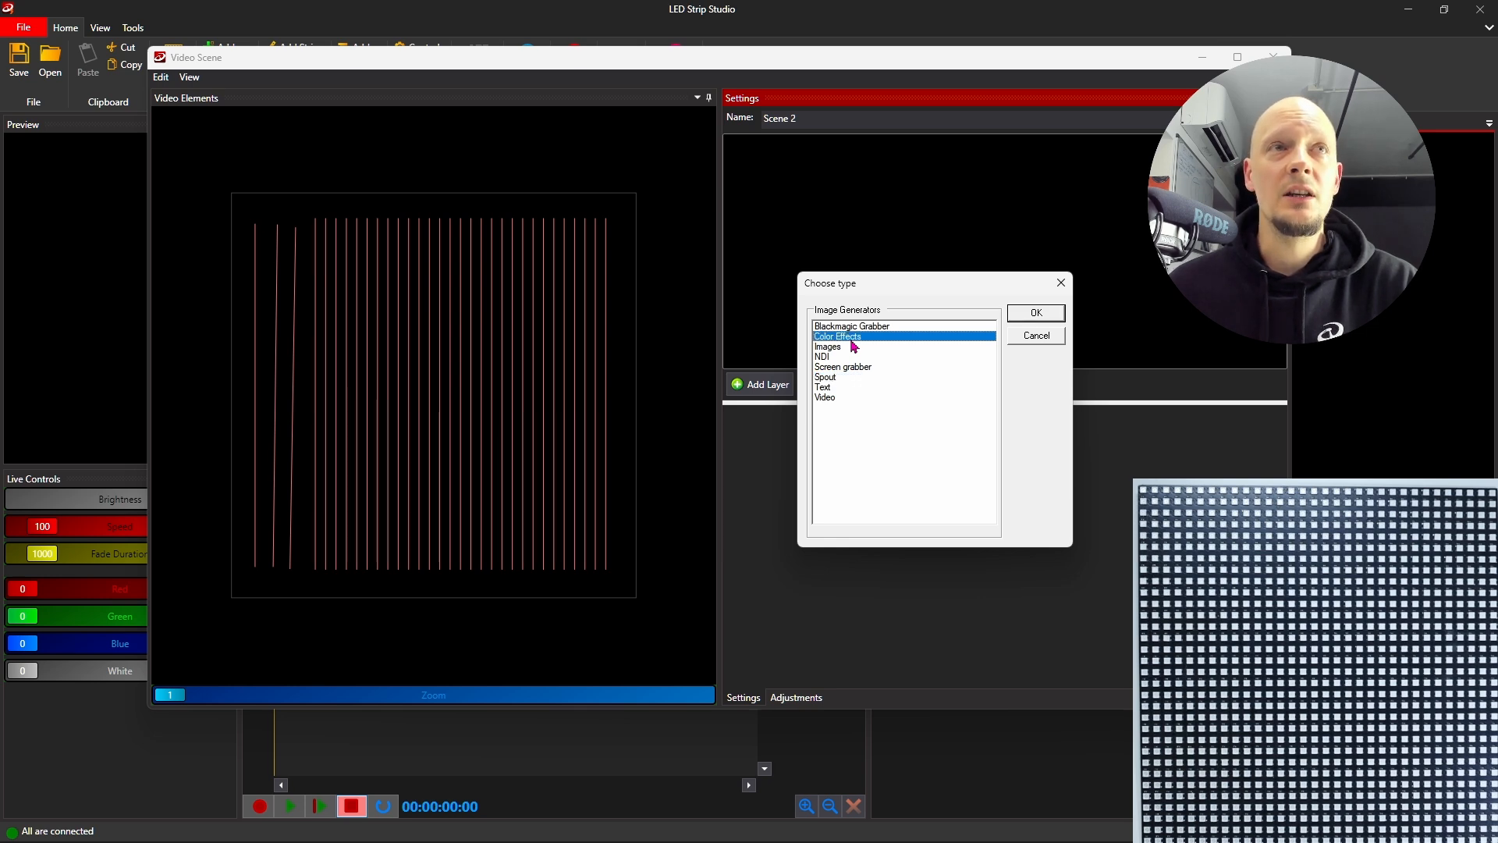
left_click(1038, 315)
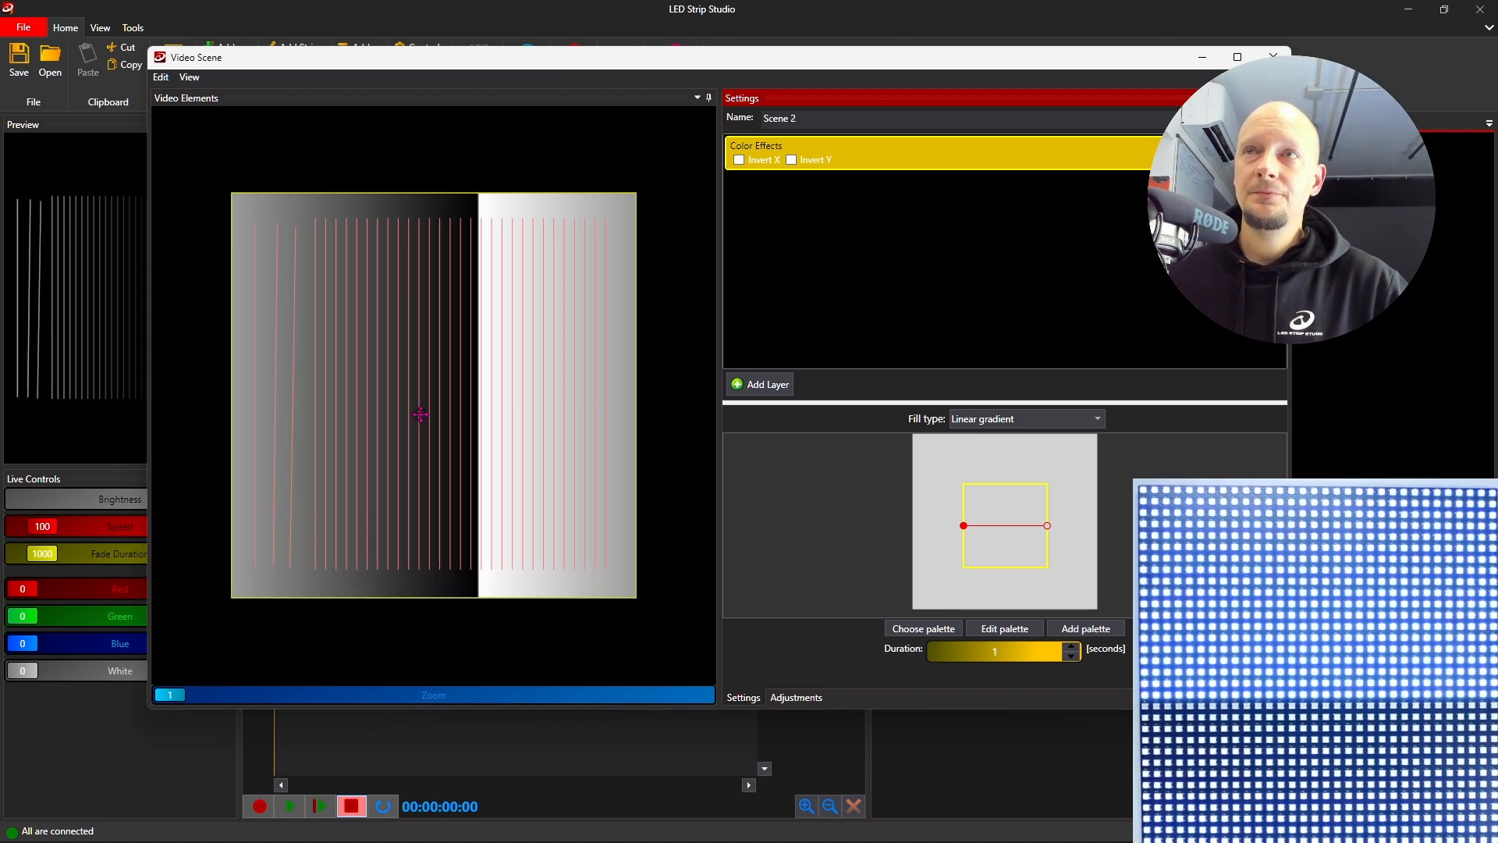
- Resize the Color Effects layer so it covers only a small area over the lower-right part of the strips
left_click(568, 410)
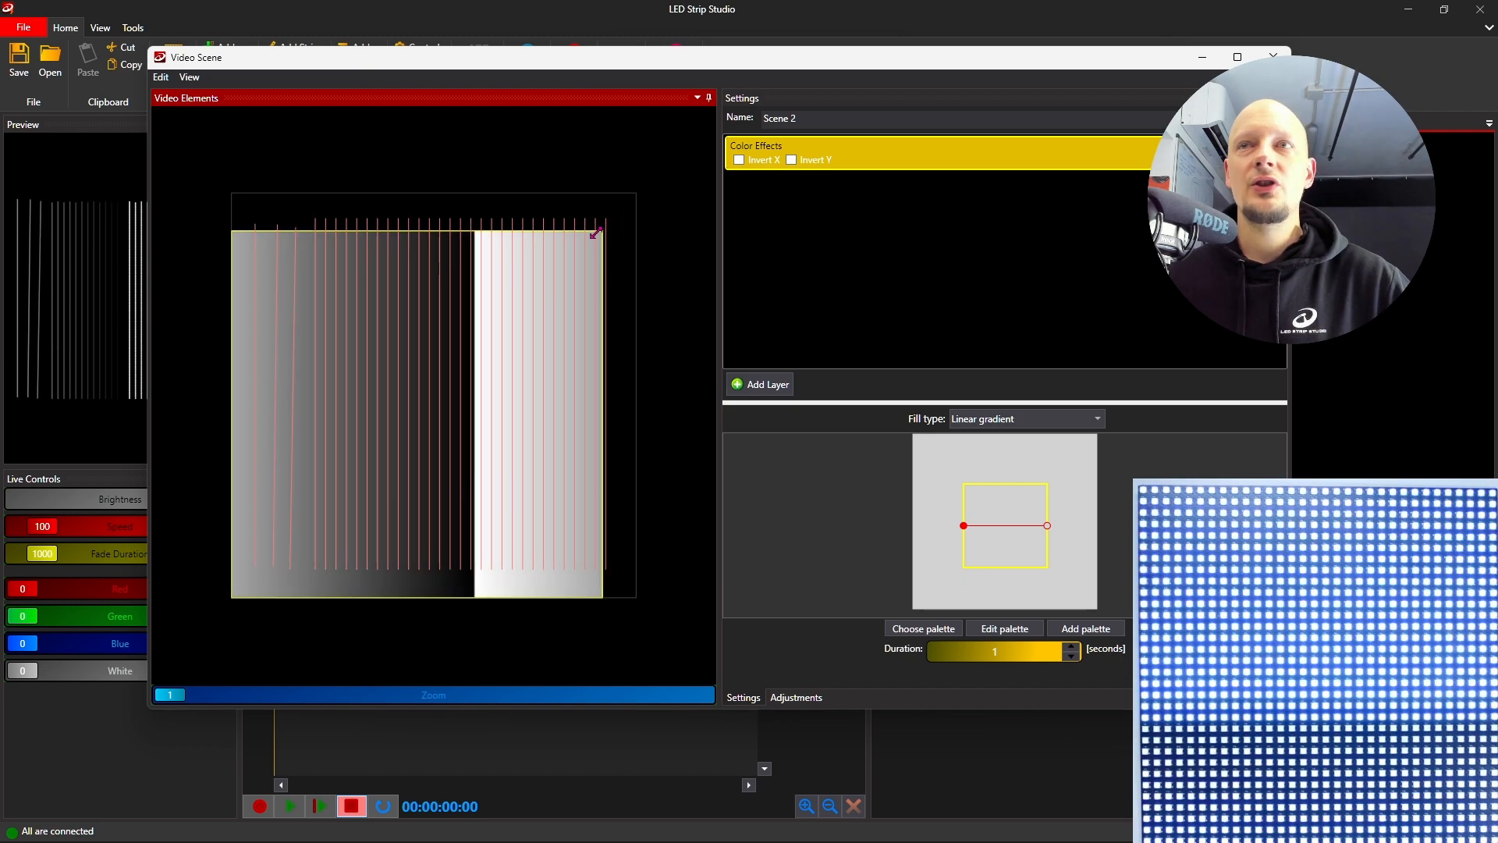
left_click_drag(396, 217, 636, 196)
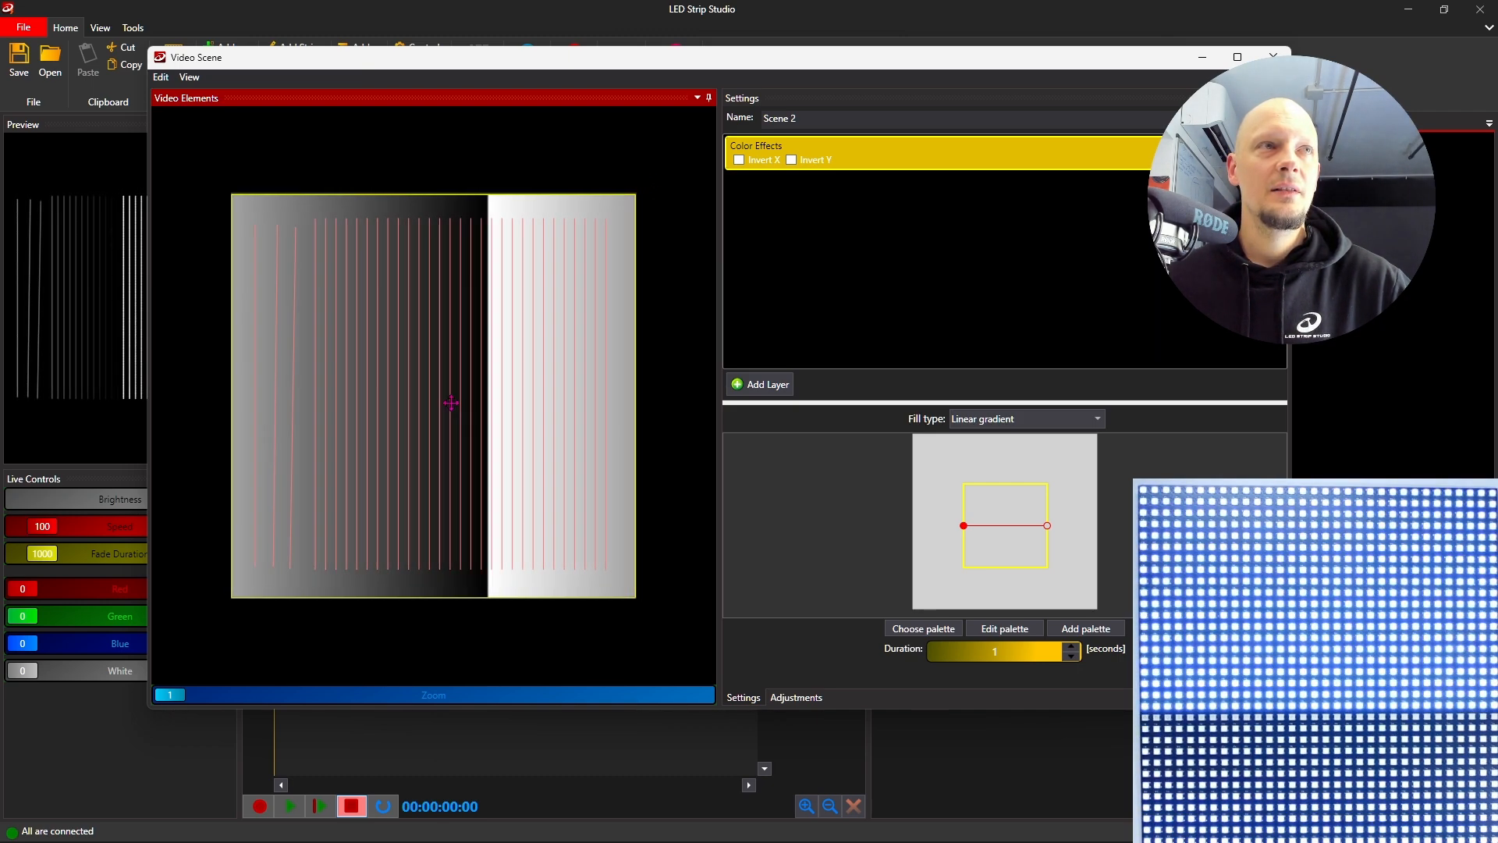
left_click_drag(224, 190, 500, 490)
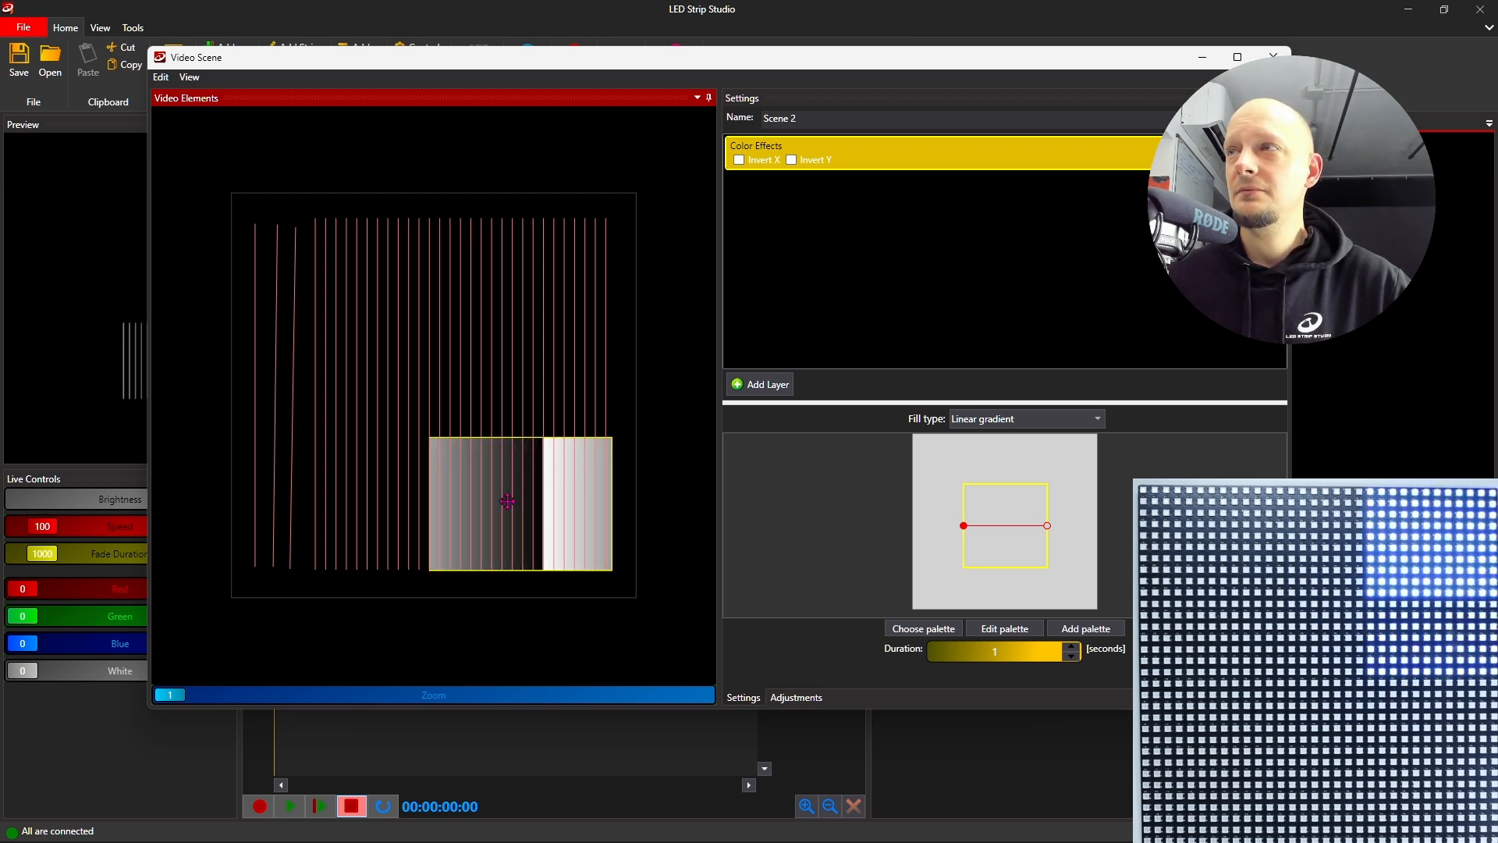
left_click(754, 384)
left_click(1040, 336)
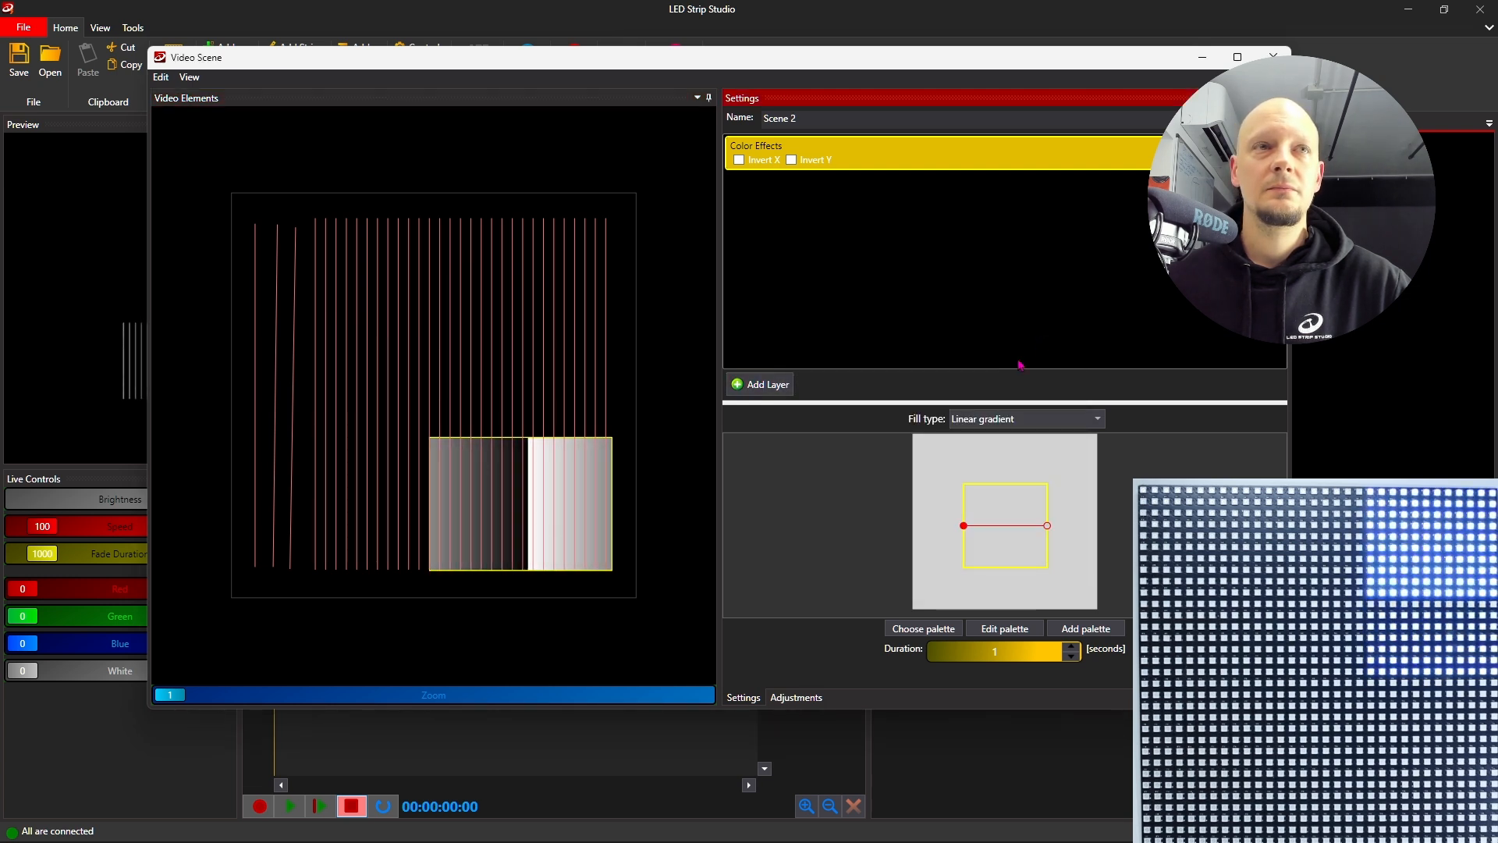
left_click(574, 508)
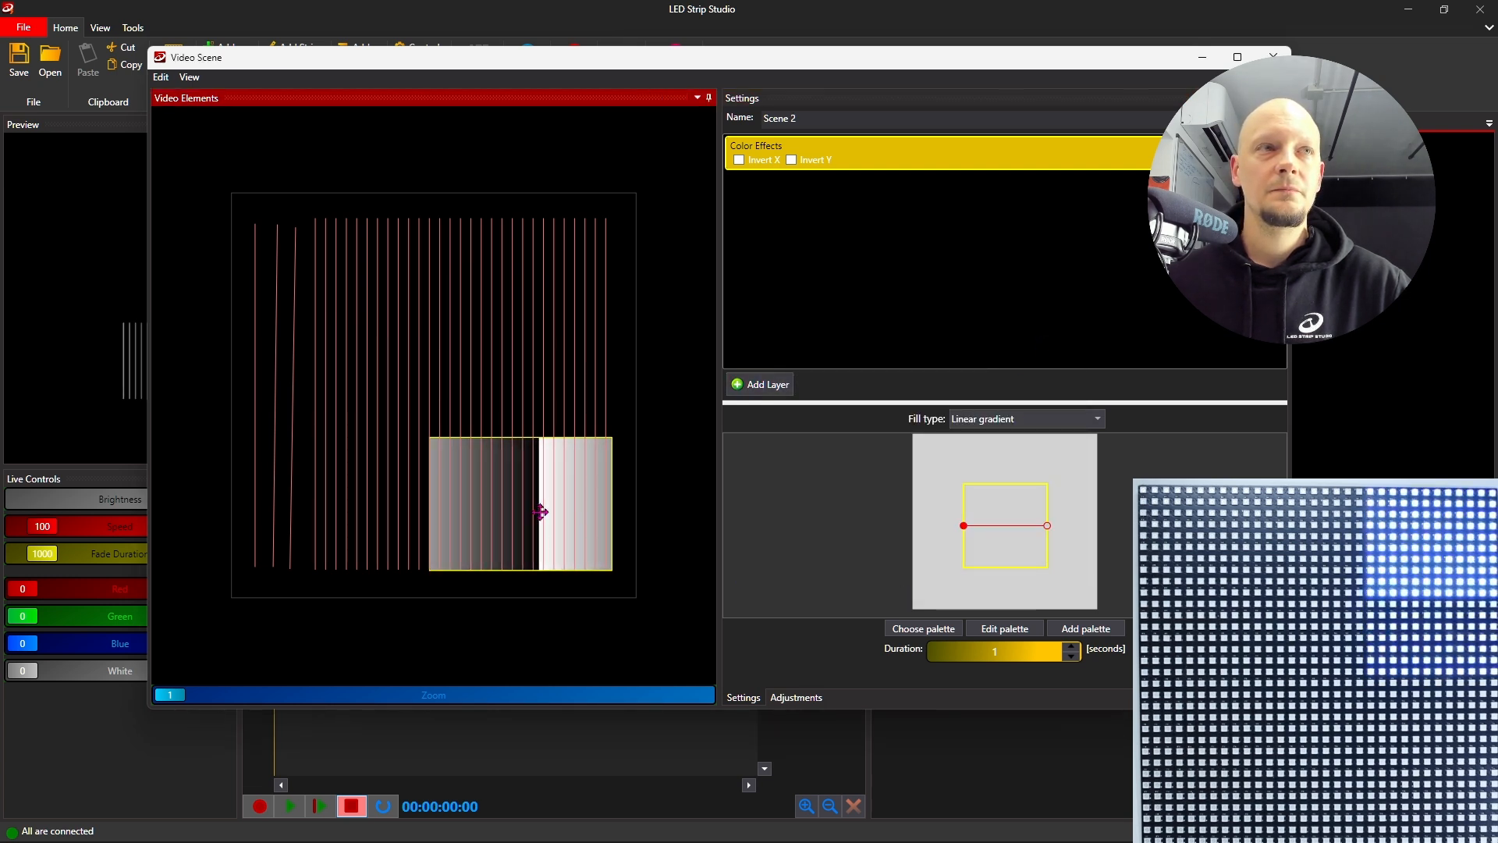
- Apply the first Digital Color palette, in red and white, to the Color Effects layer and enlarge the layer across the strips
left_click(922, 632)
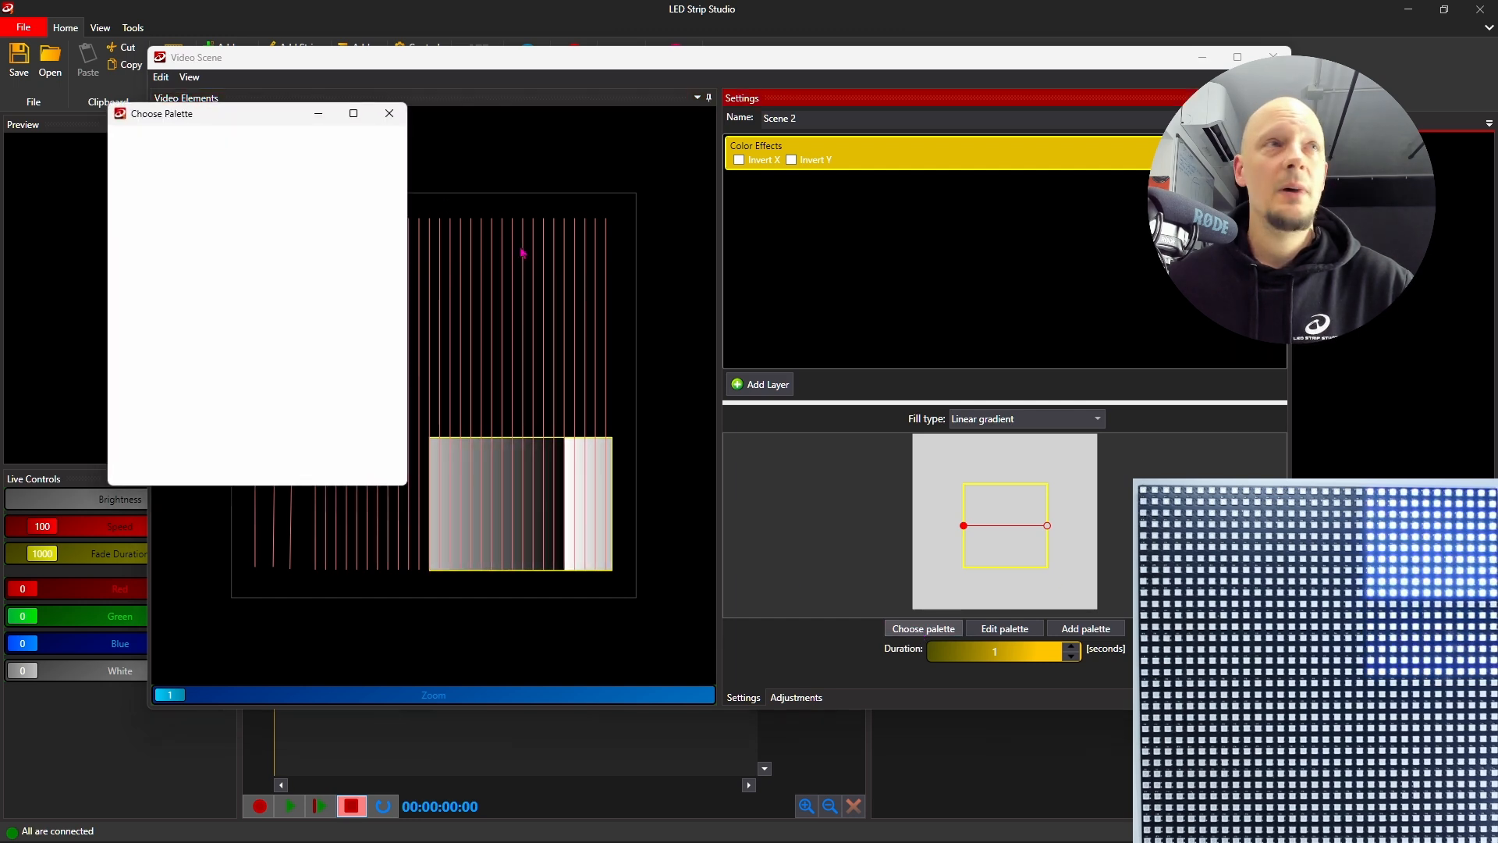
left_click_drag(240, 119, 615, 194)
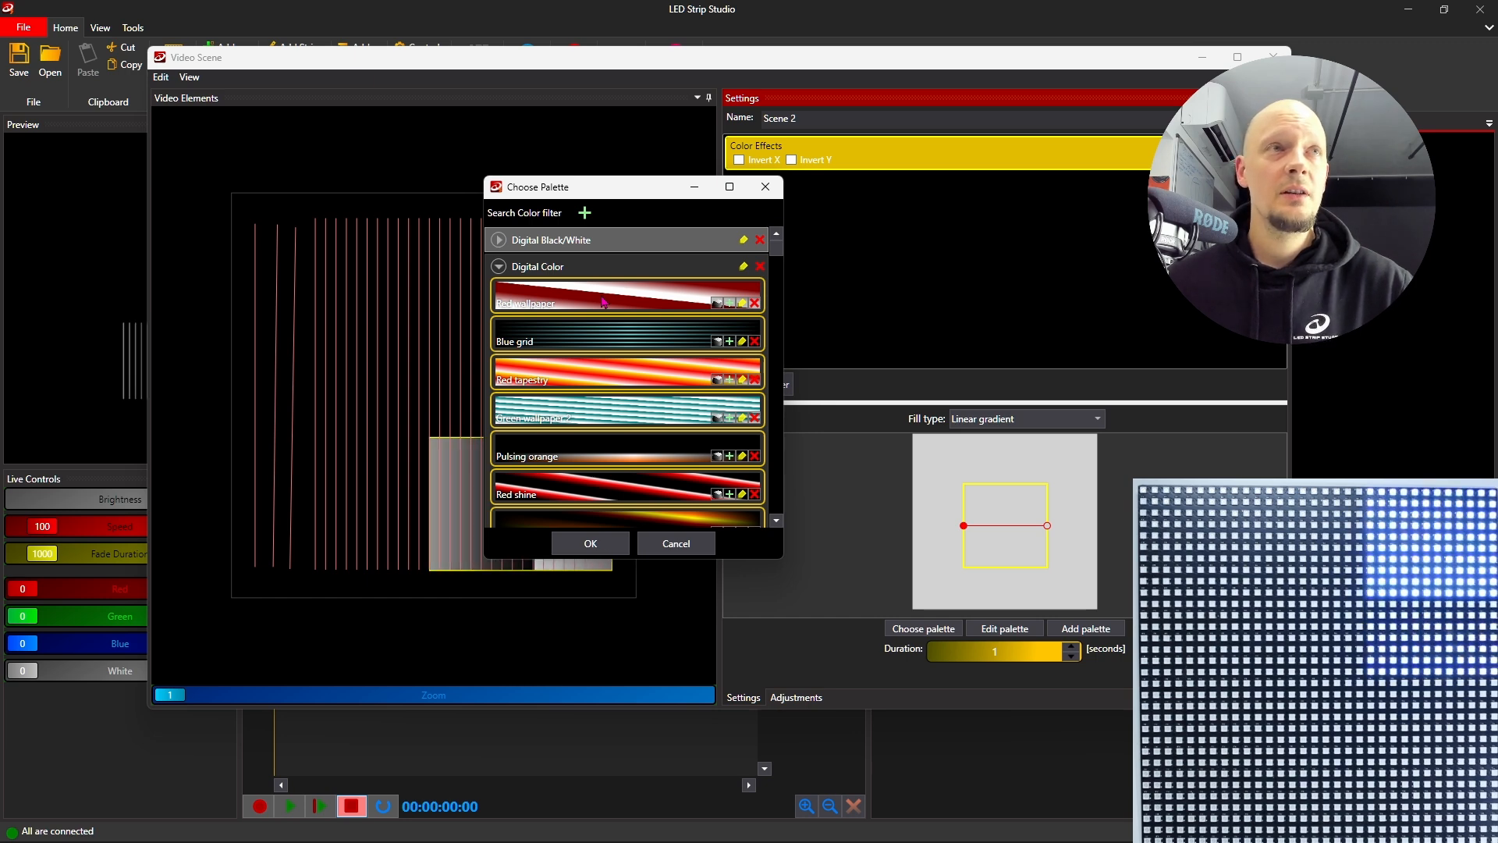
left_click(602, 302)
left_click(590, 543)
left_click_drag(427, 437, 232, 194)
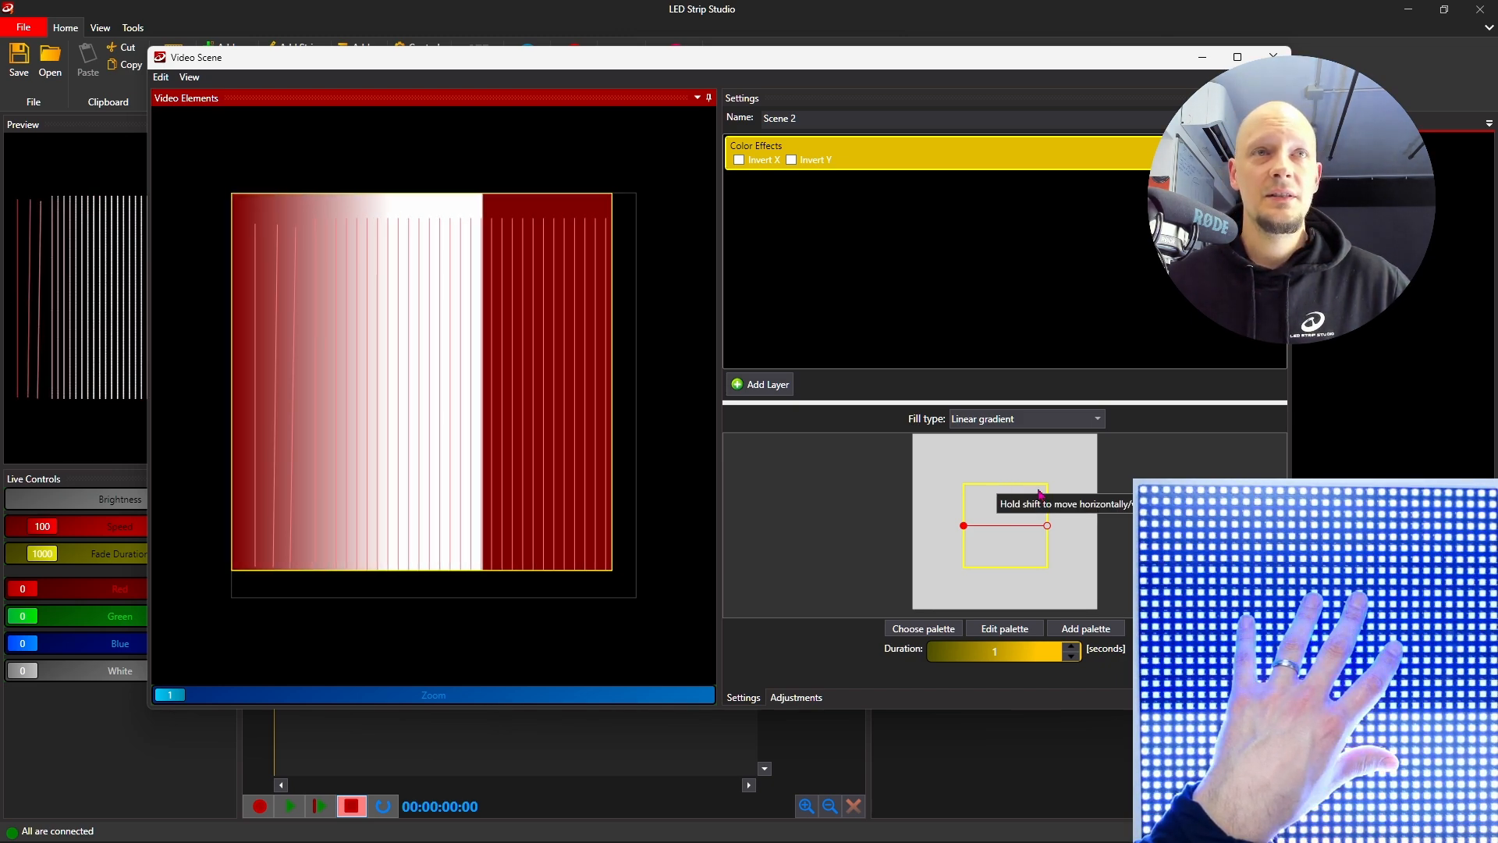
left_click(1273, 57)
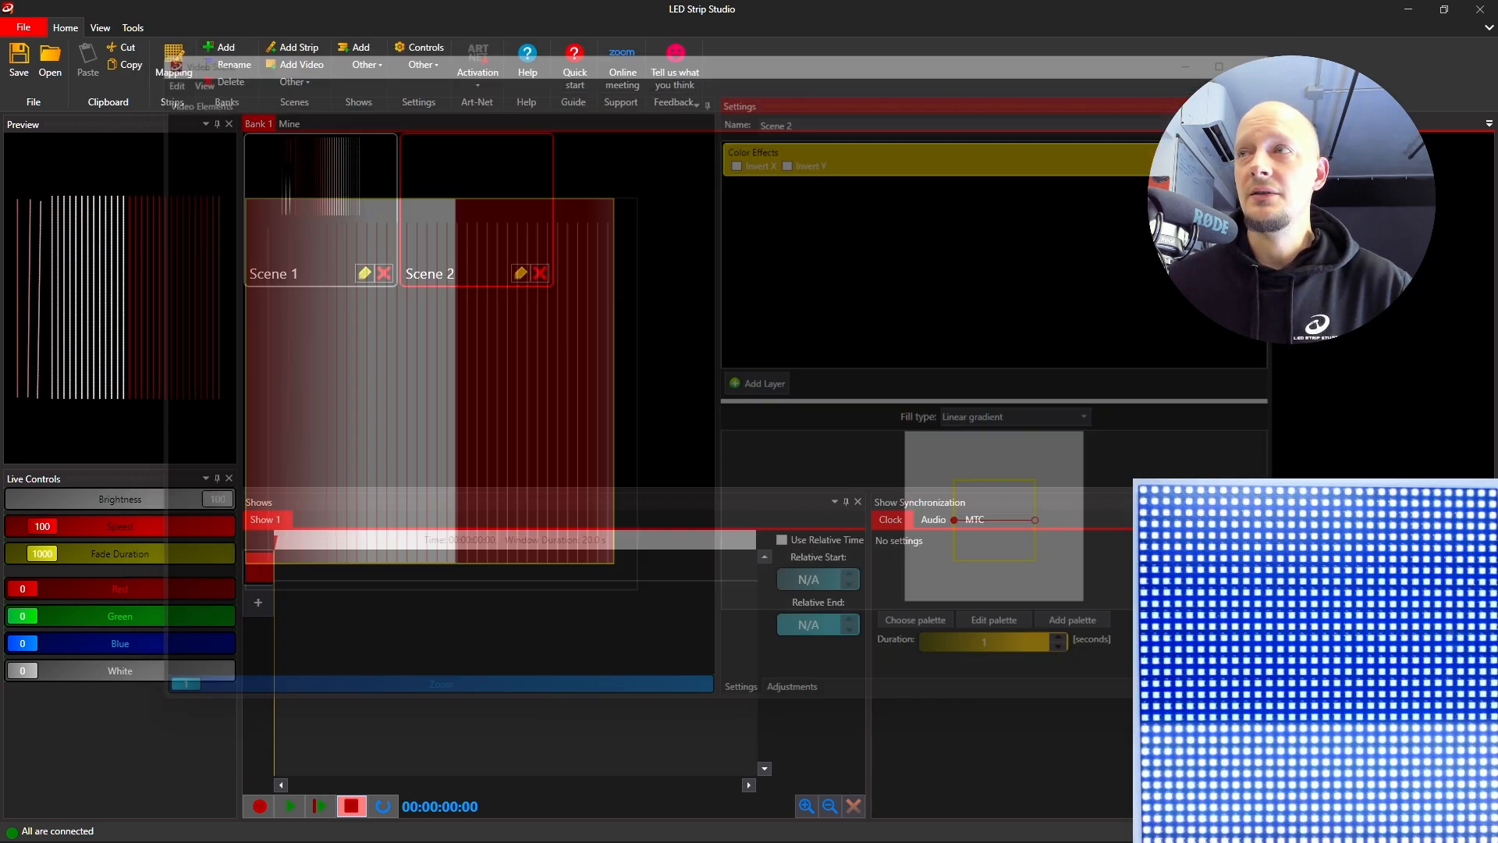
- Check the chip type and color map of Group 1 in the strip mapping, leaving the mapping closed
left_click(174, 60)
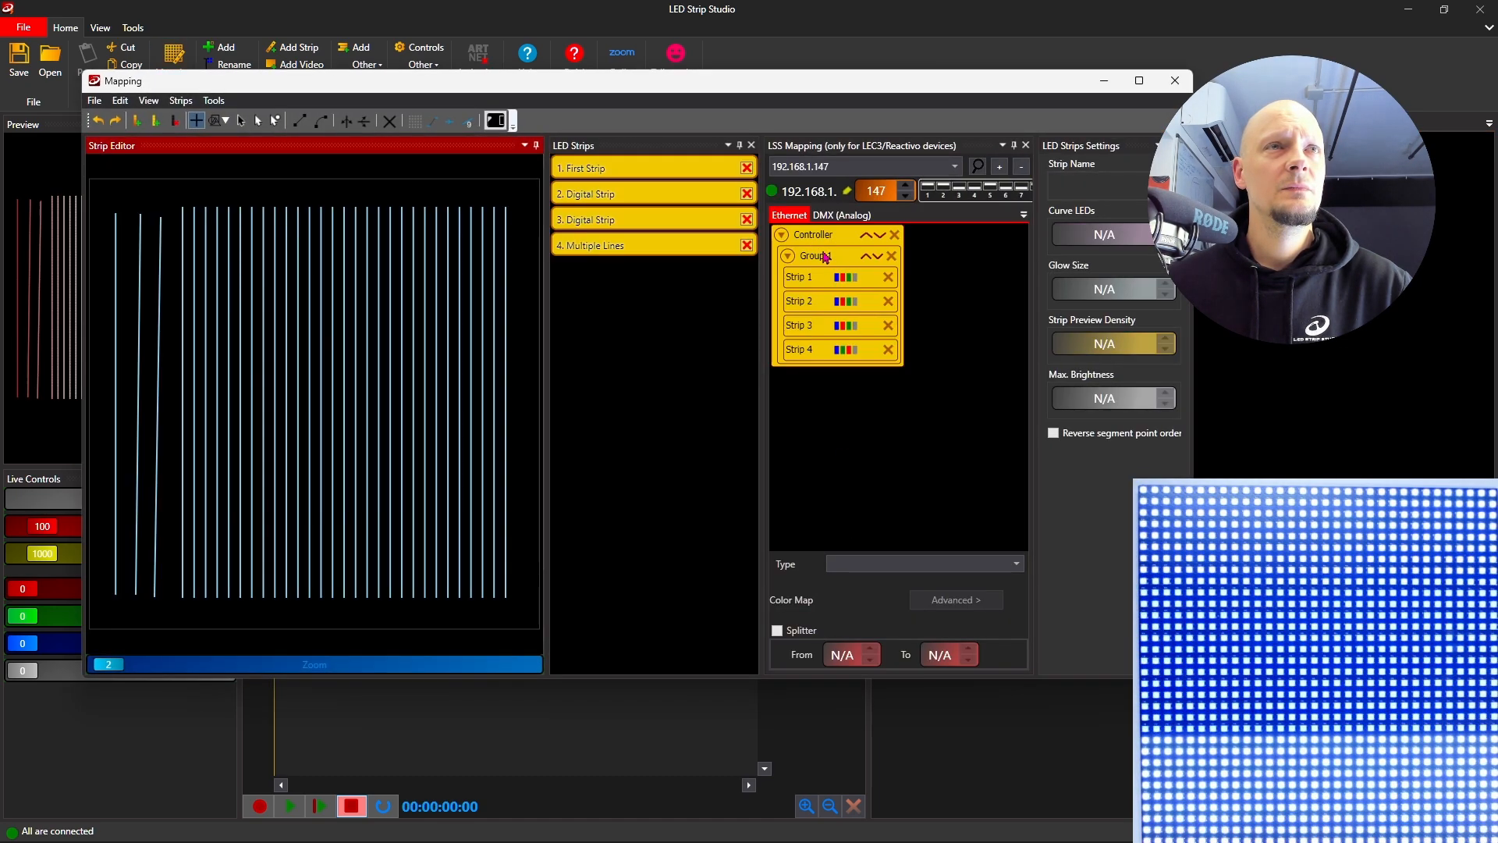
left_click(824, 254)
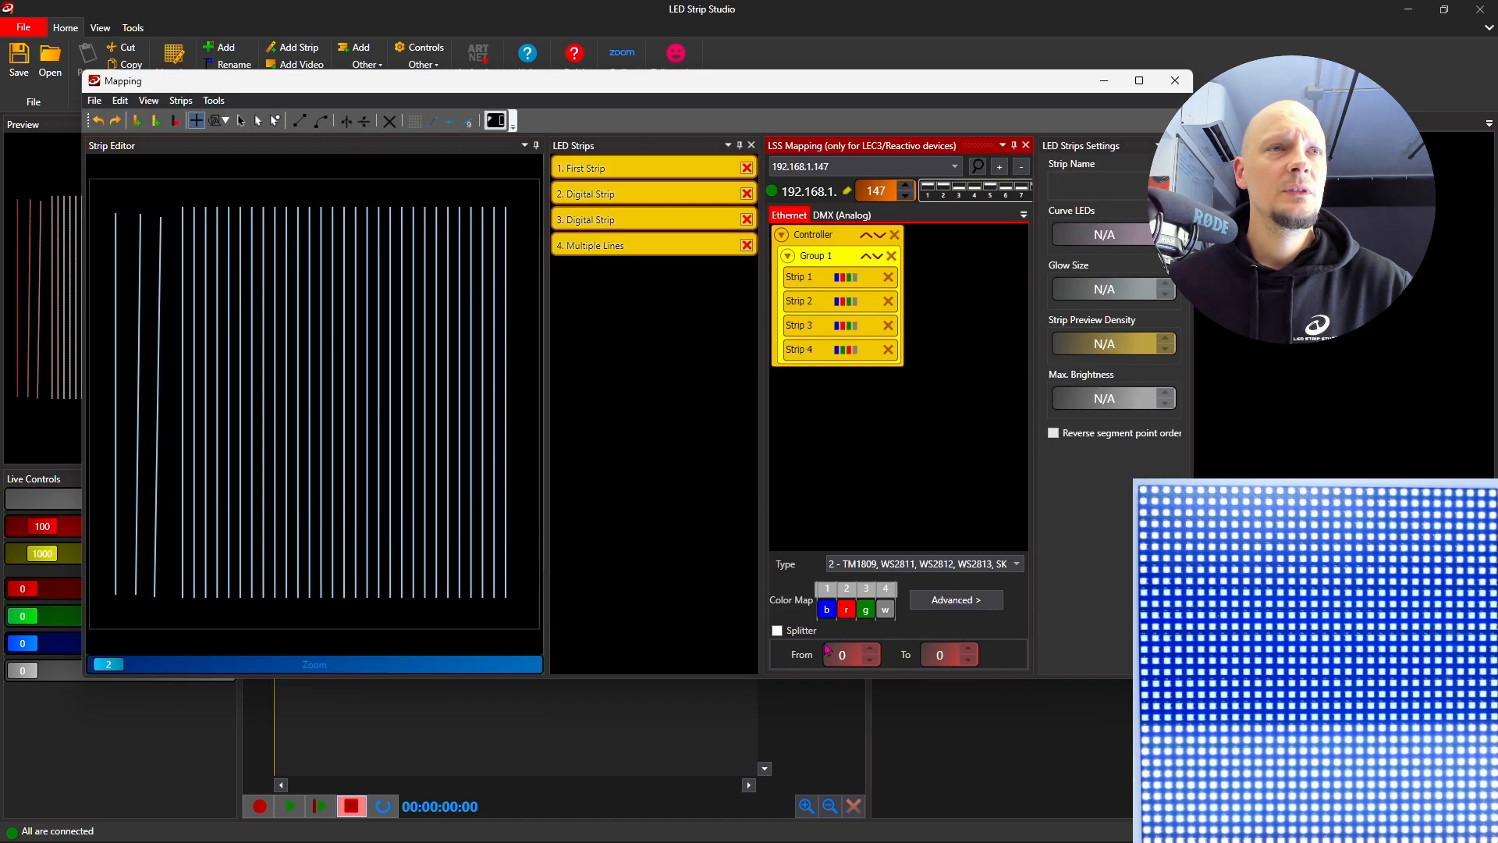
left_click_drag(830, 612, 825, 614)
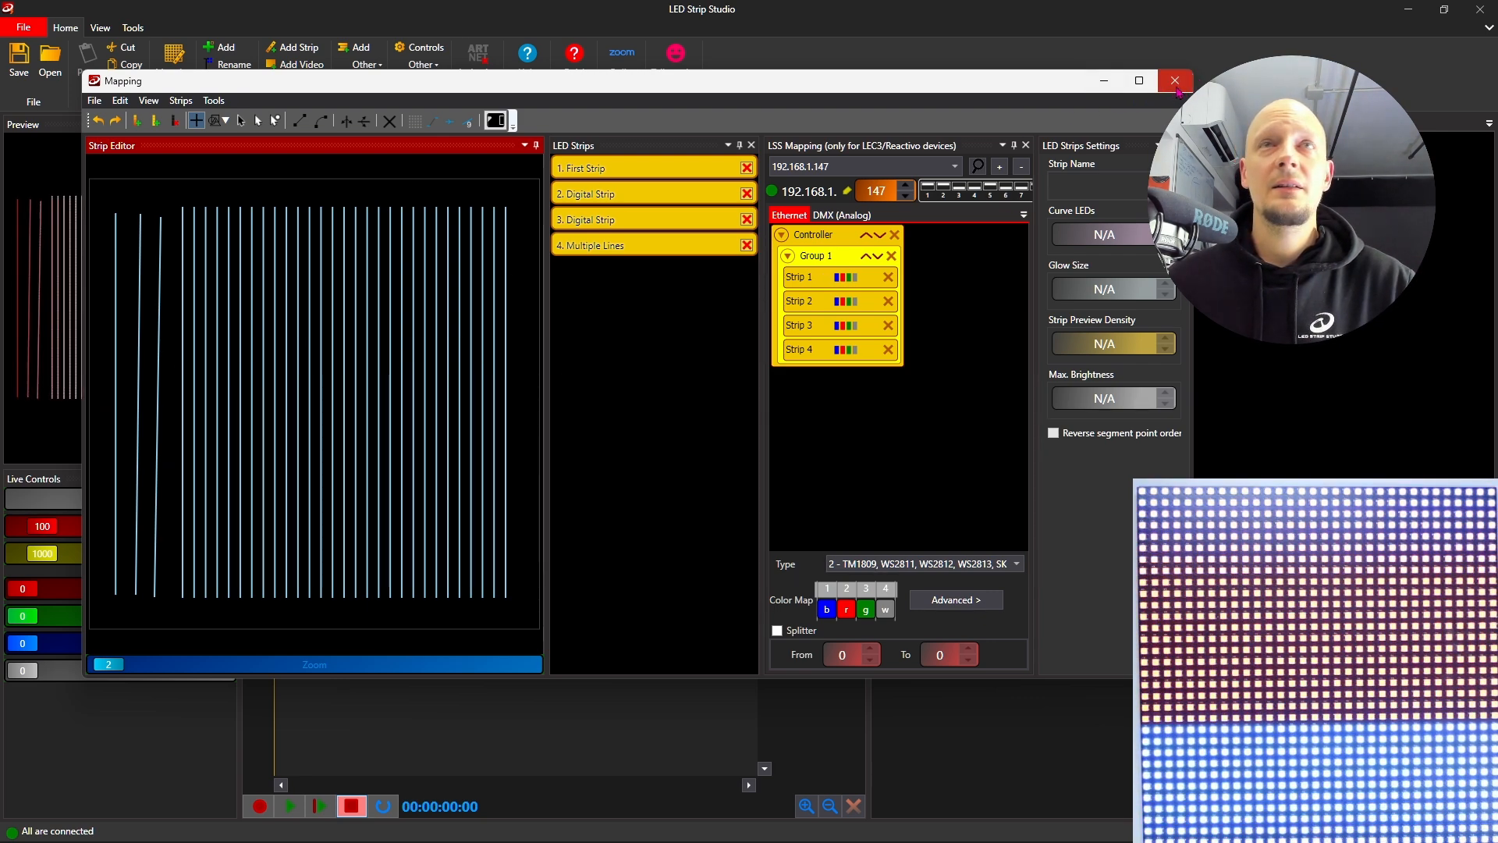
left_click(1176, 82)
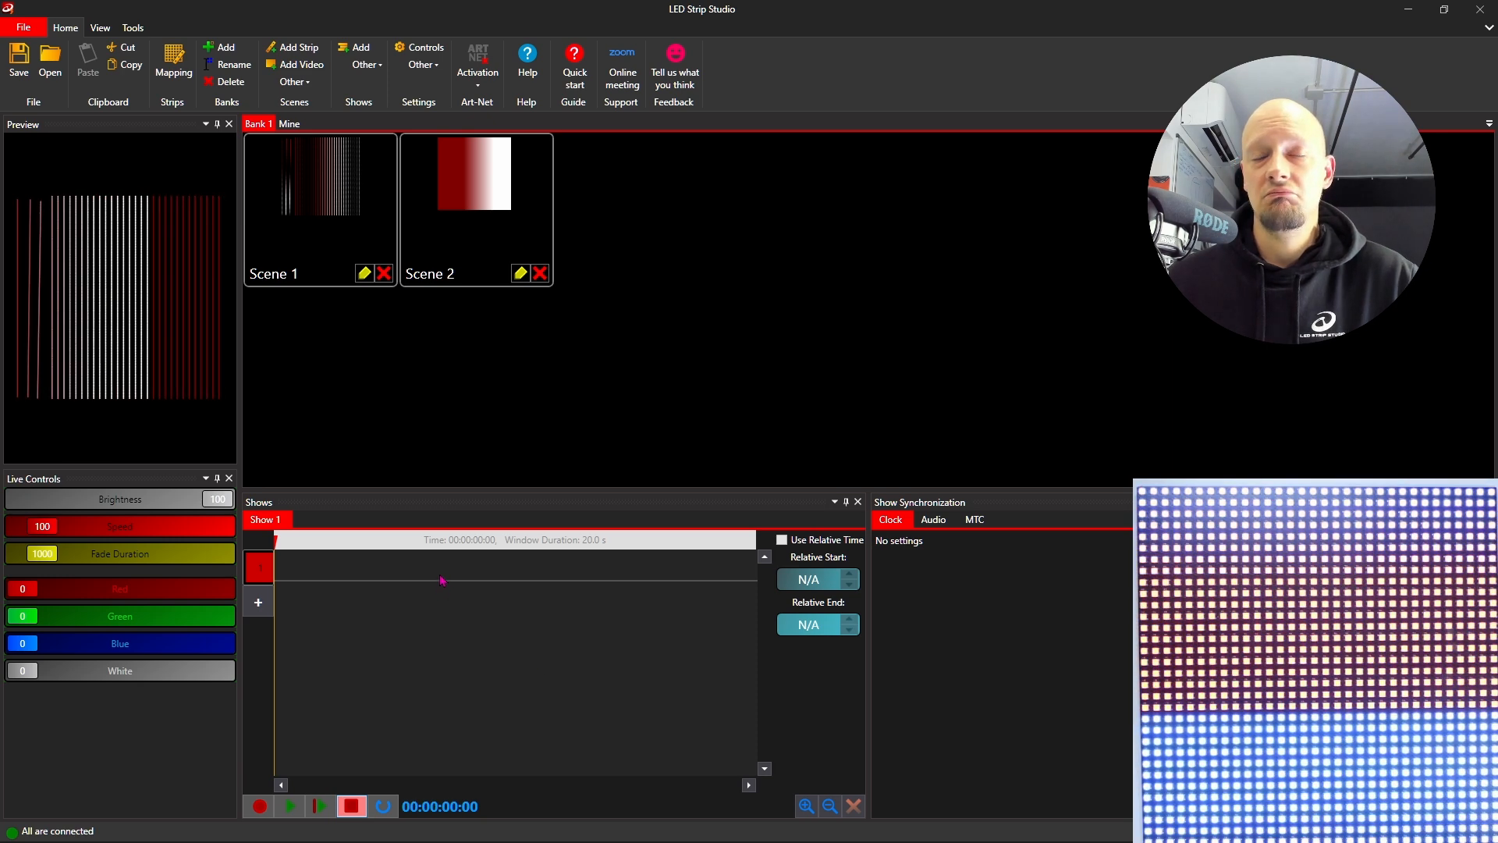
- Delete Show 1 and add a new show in its place
left_click(367, 64)
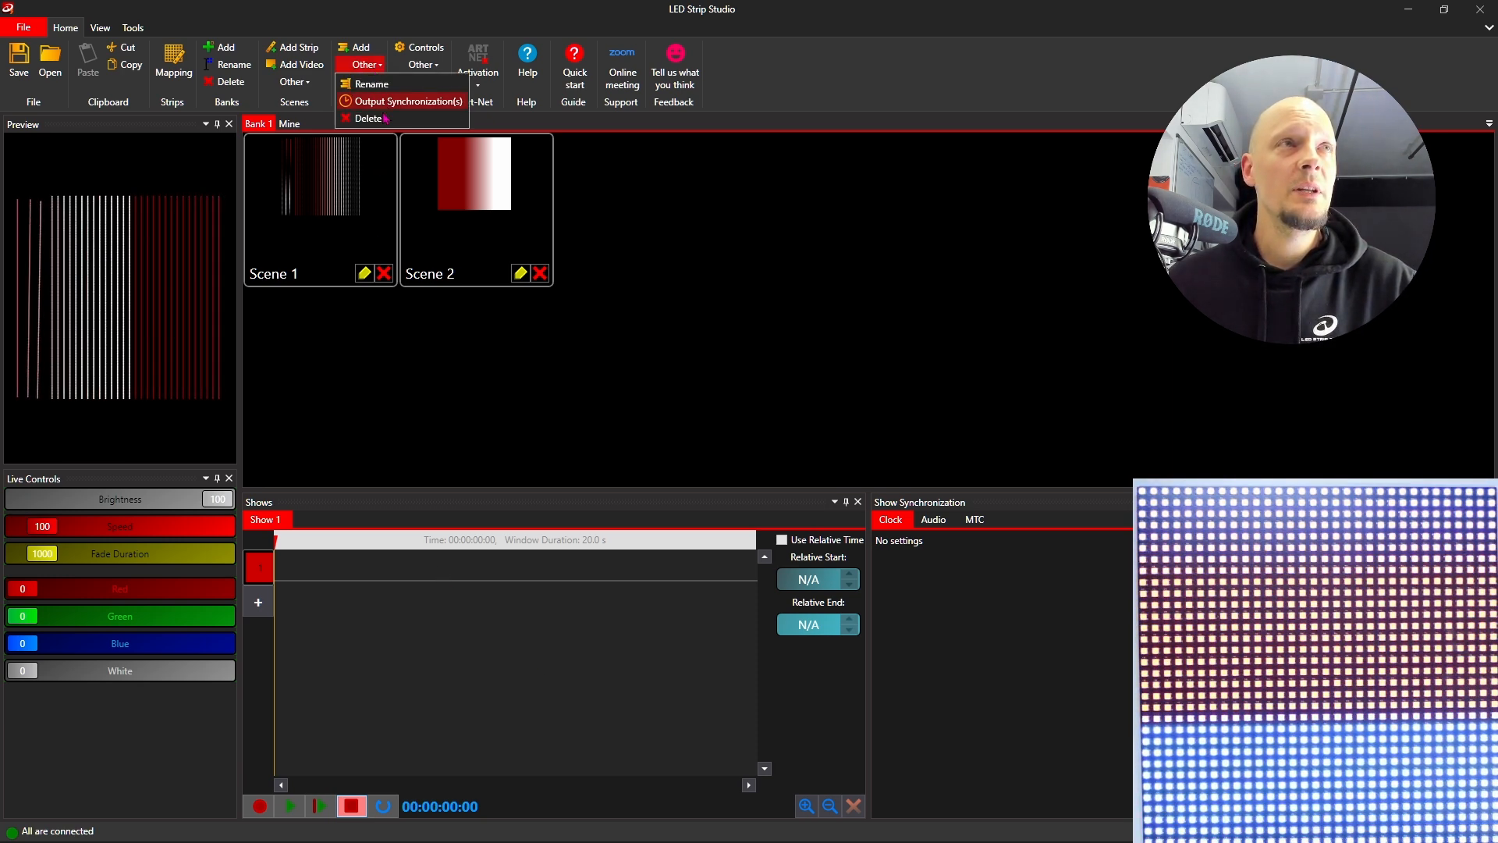
left_click(373, 121)
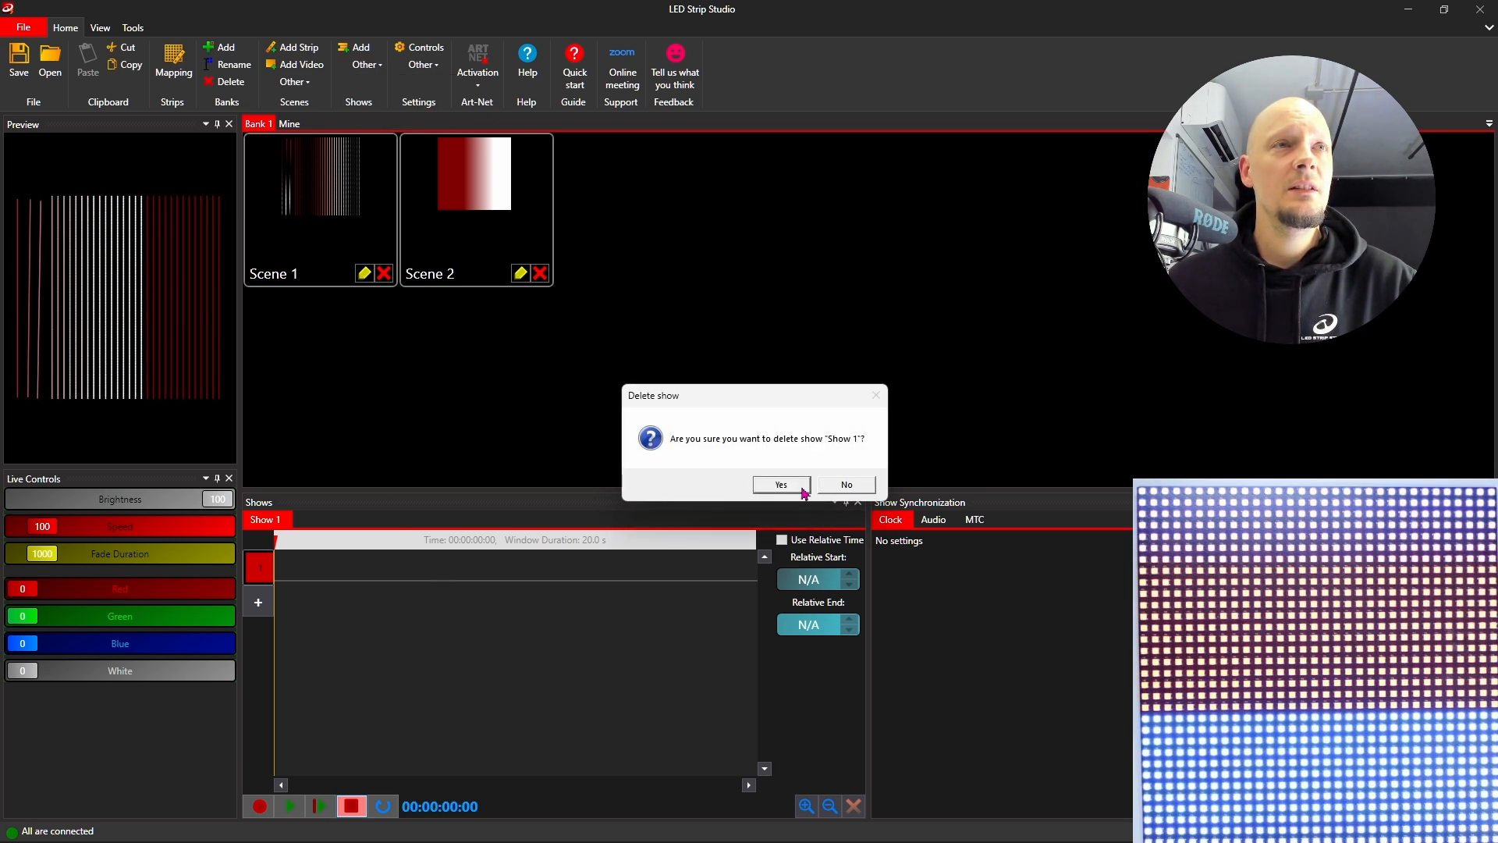
left_click(775, 480)
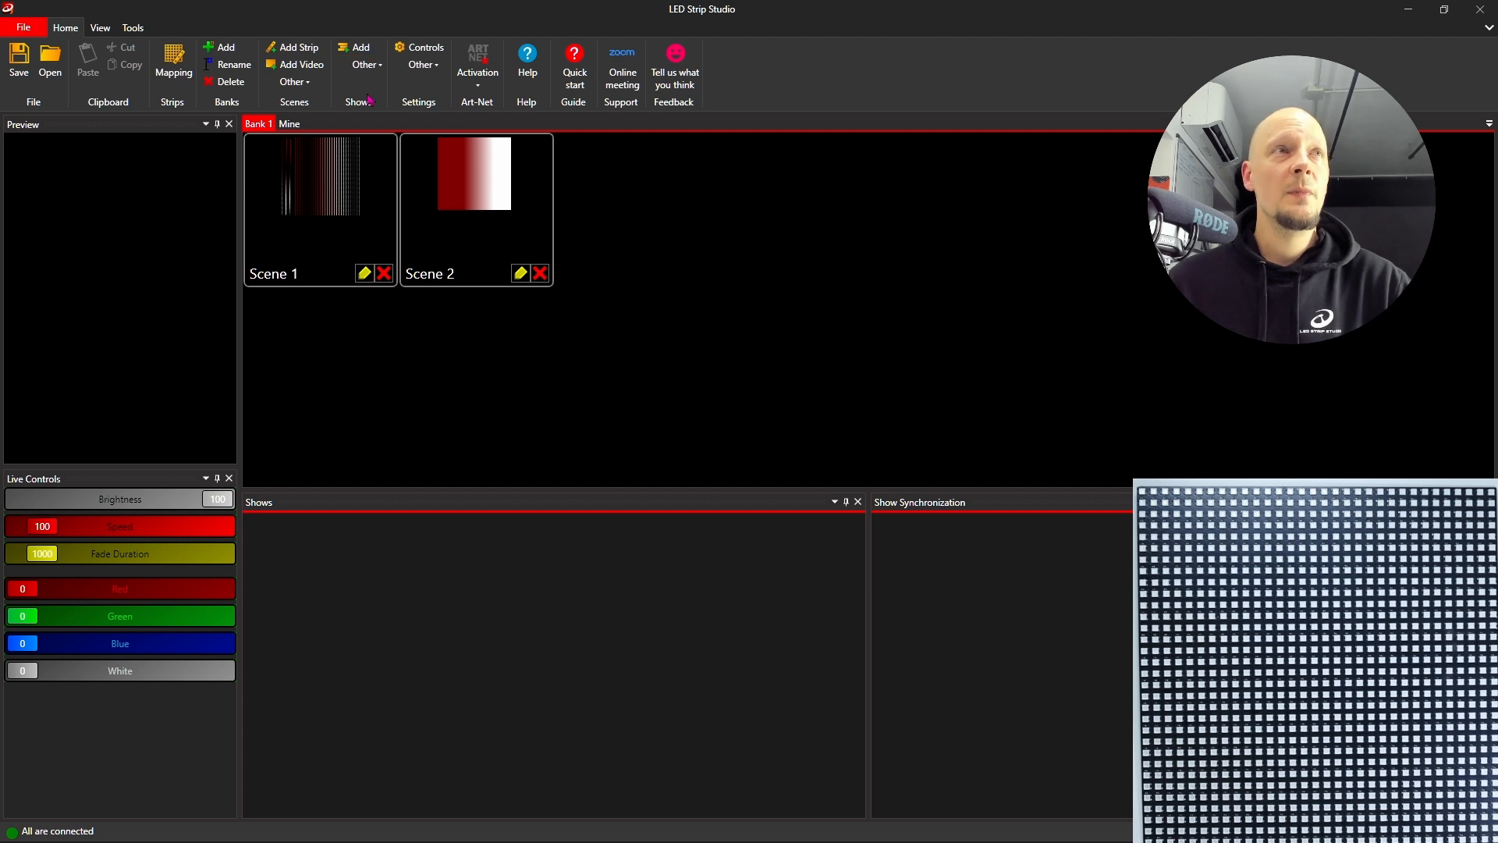
left_click(363, 53)
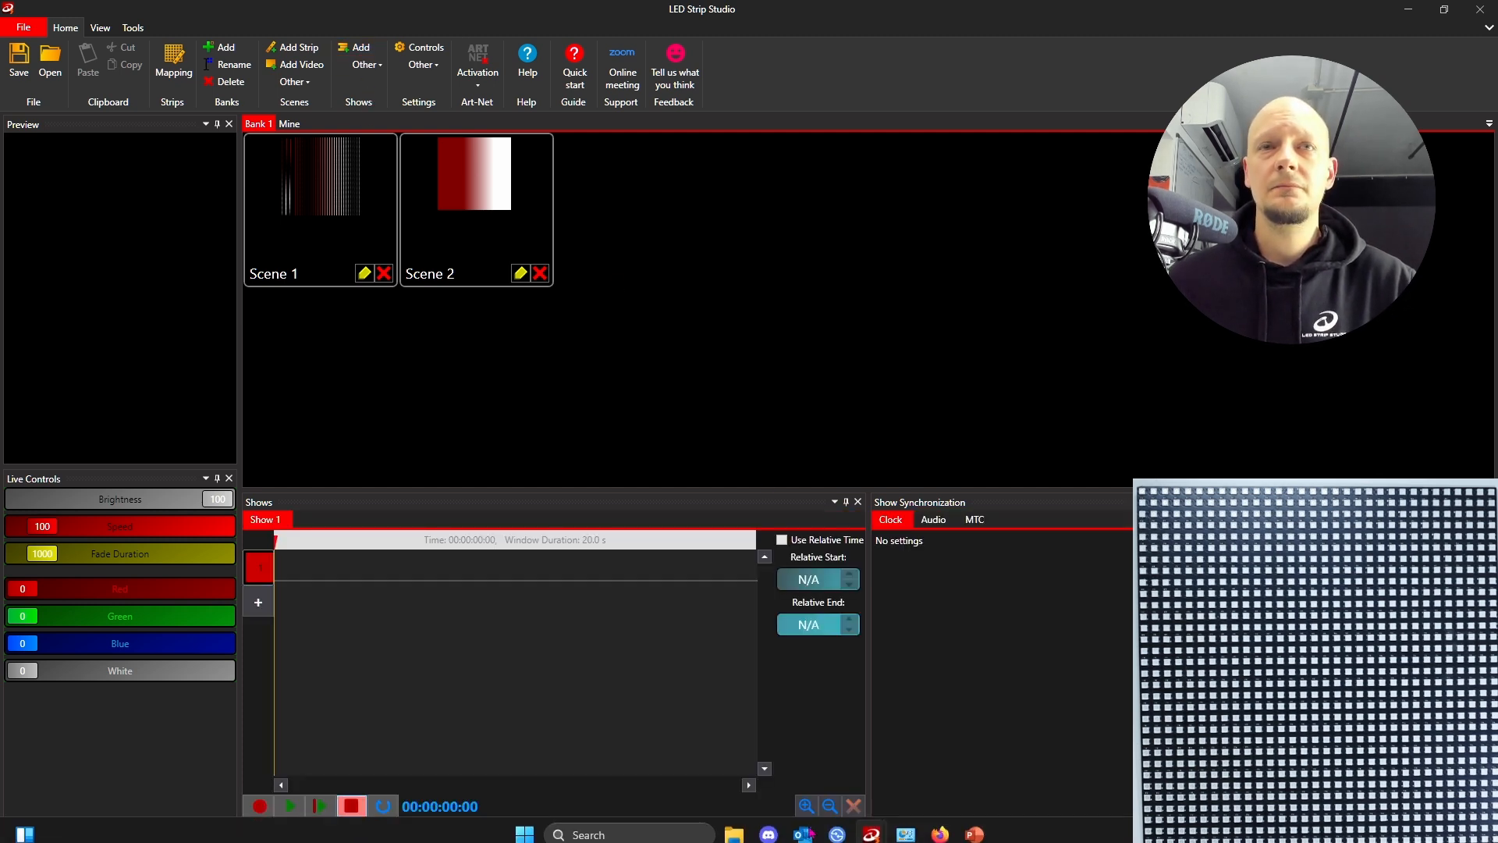
- Look at the LEC 3 controller's All settings page in Firefox and return to LED Strip Studio
left_click(942, 825)
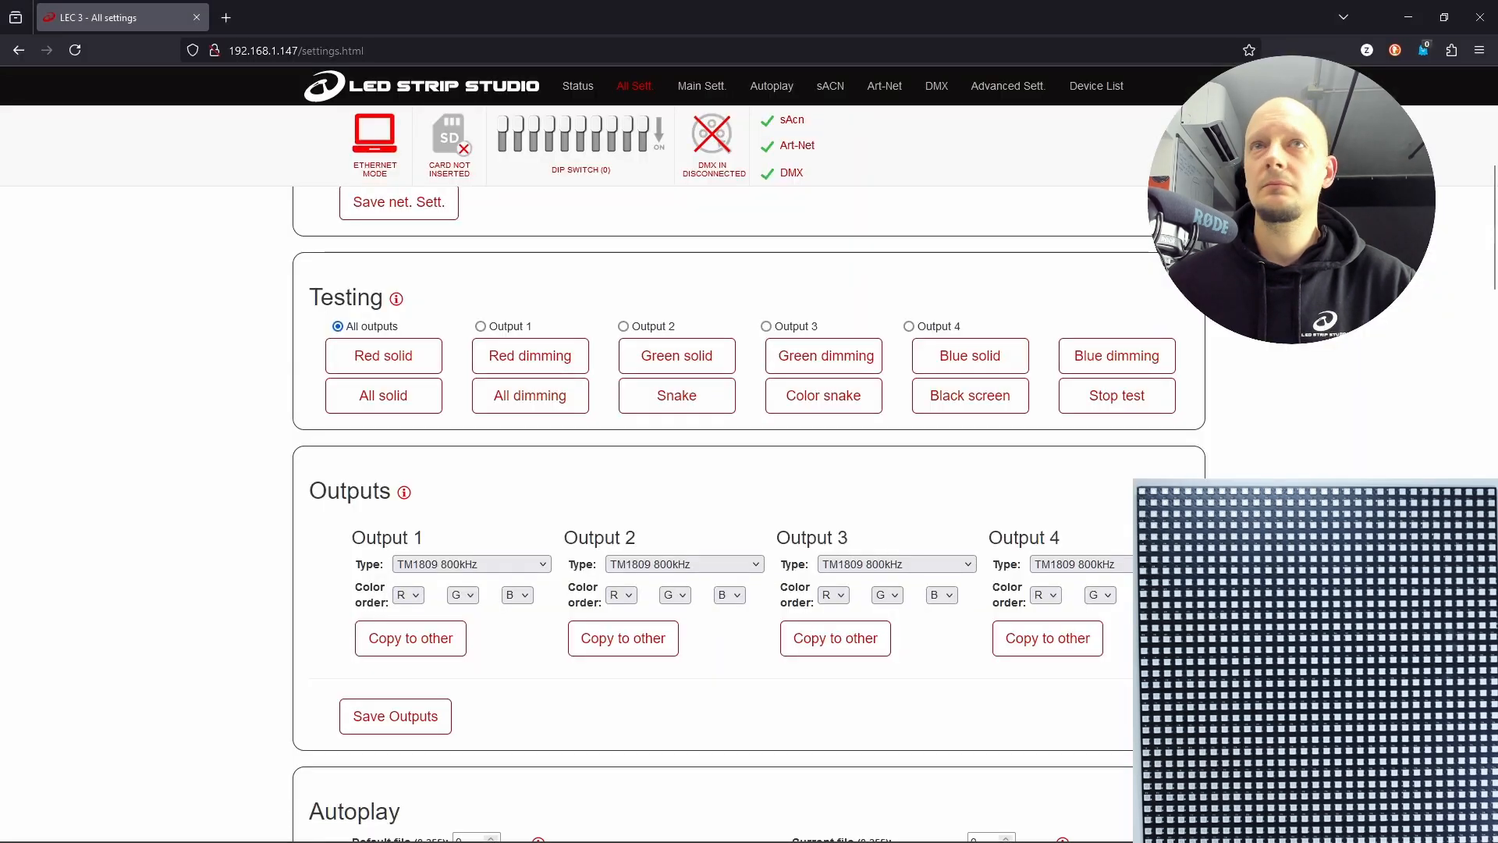
left_click(1404, 16)
key("alt+Tab")
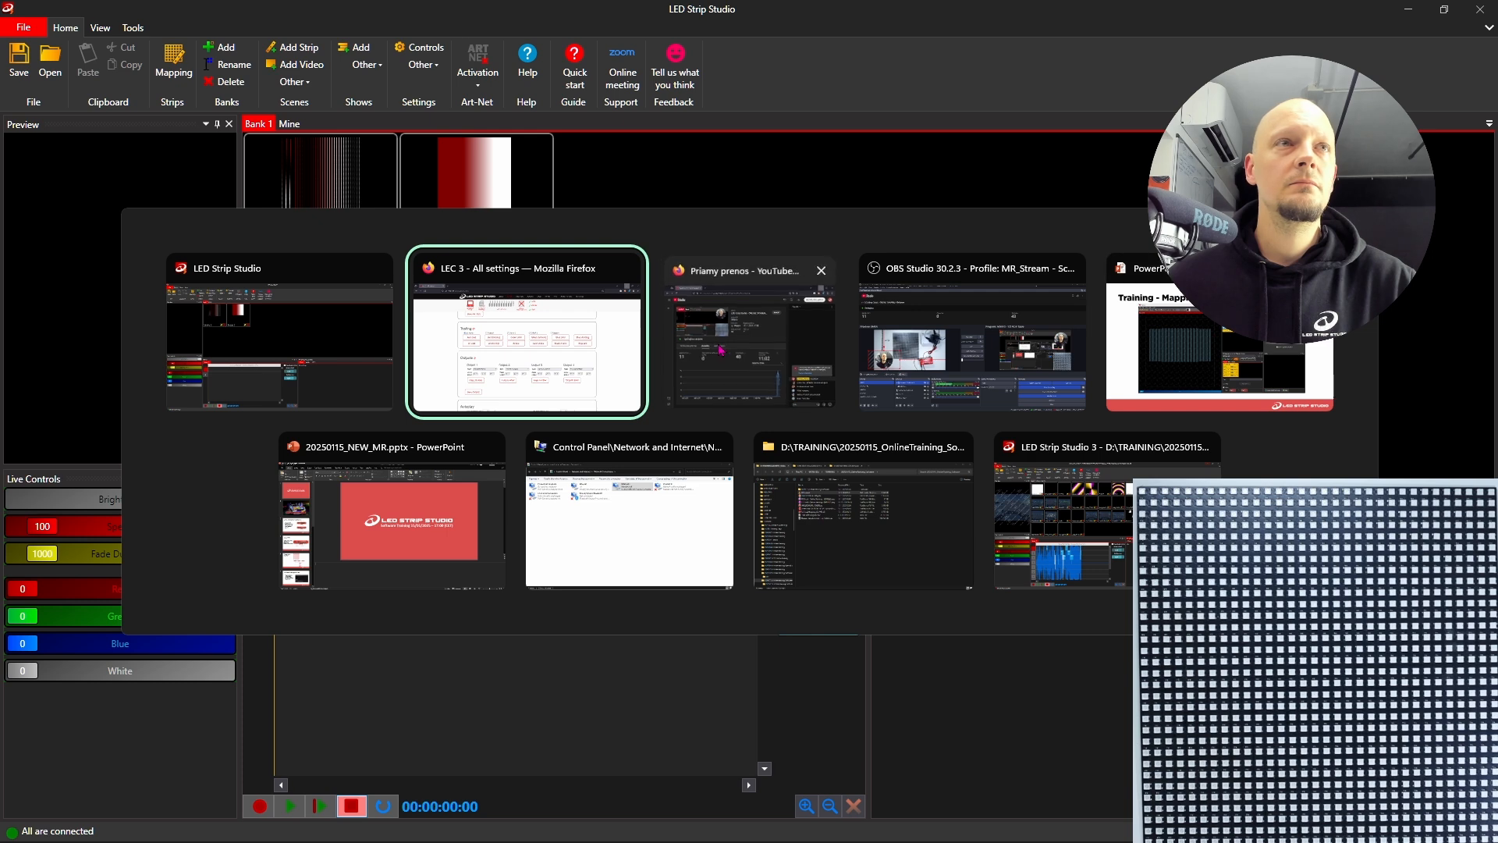
key("Escape")
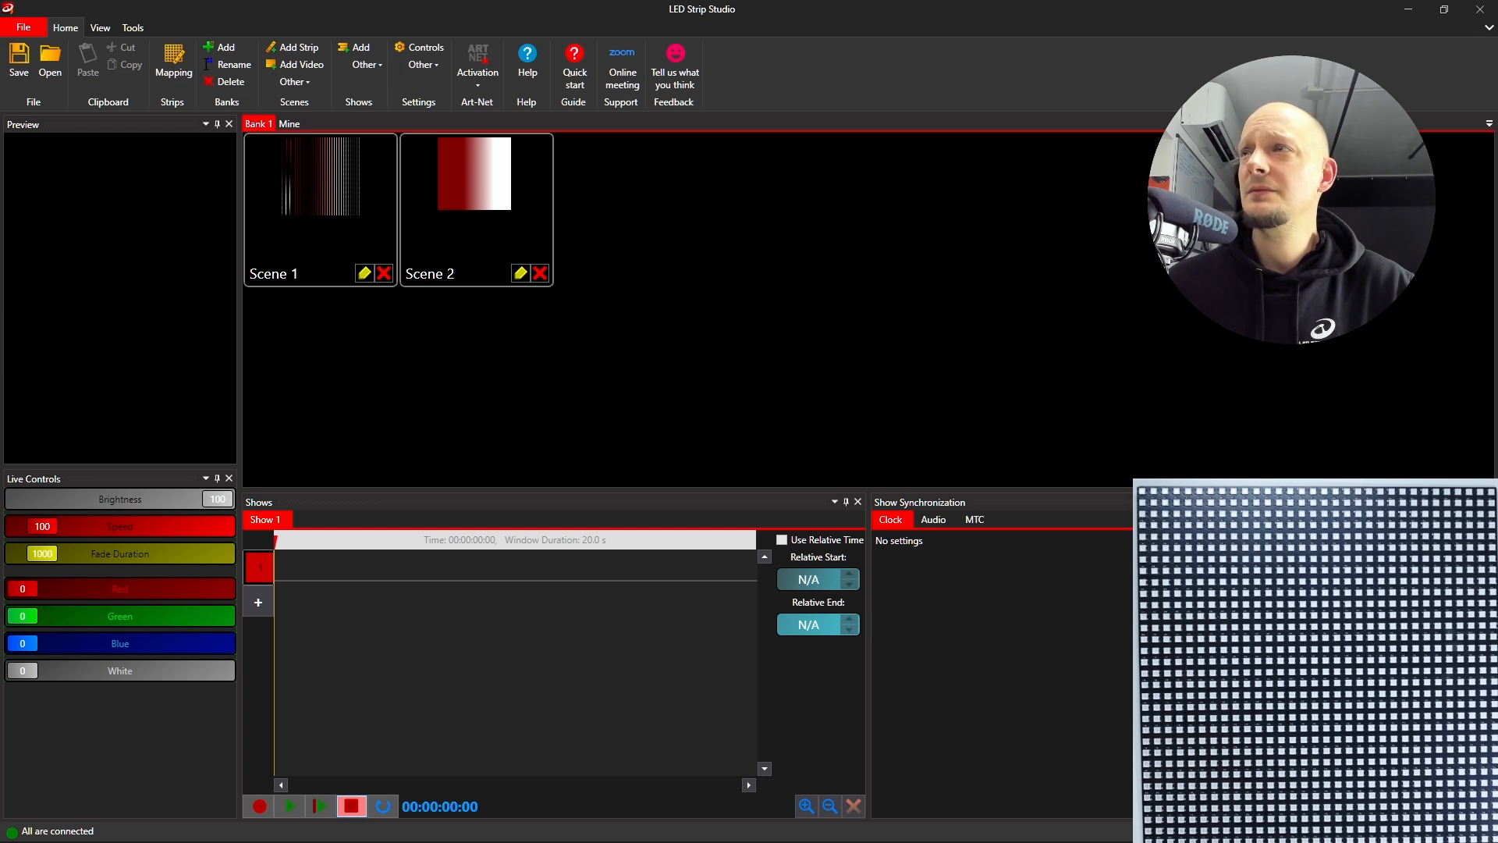
- Open the strip mapping, select the first strip to check its direction, and flip the second strip vertically
left_click(174, 66)
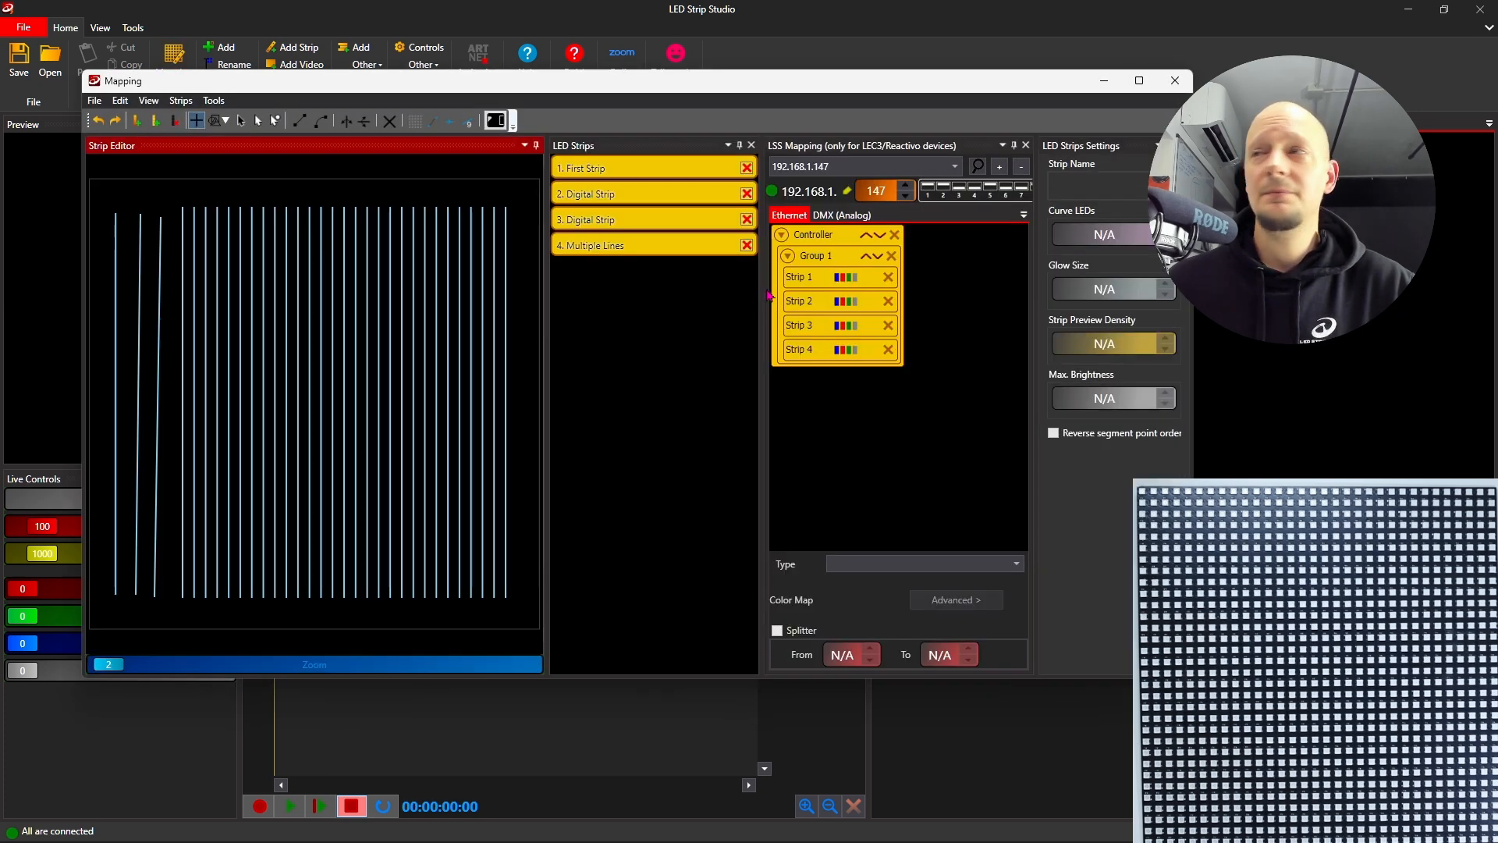
left_click_drag(753, 90, 738, 91)
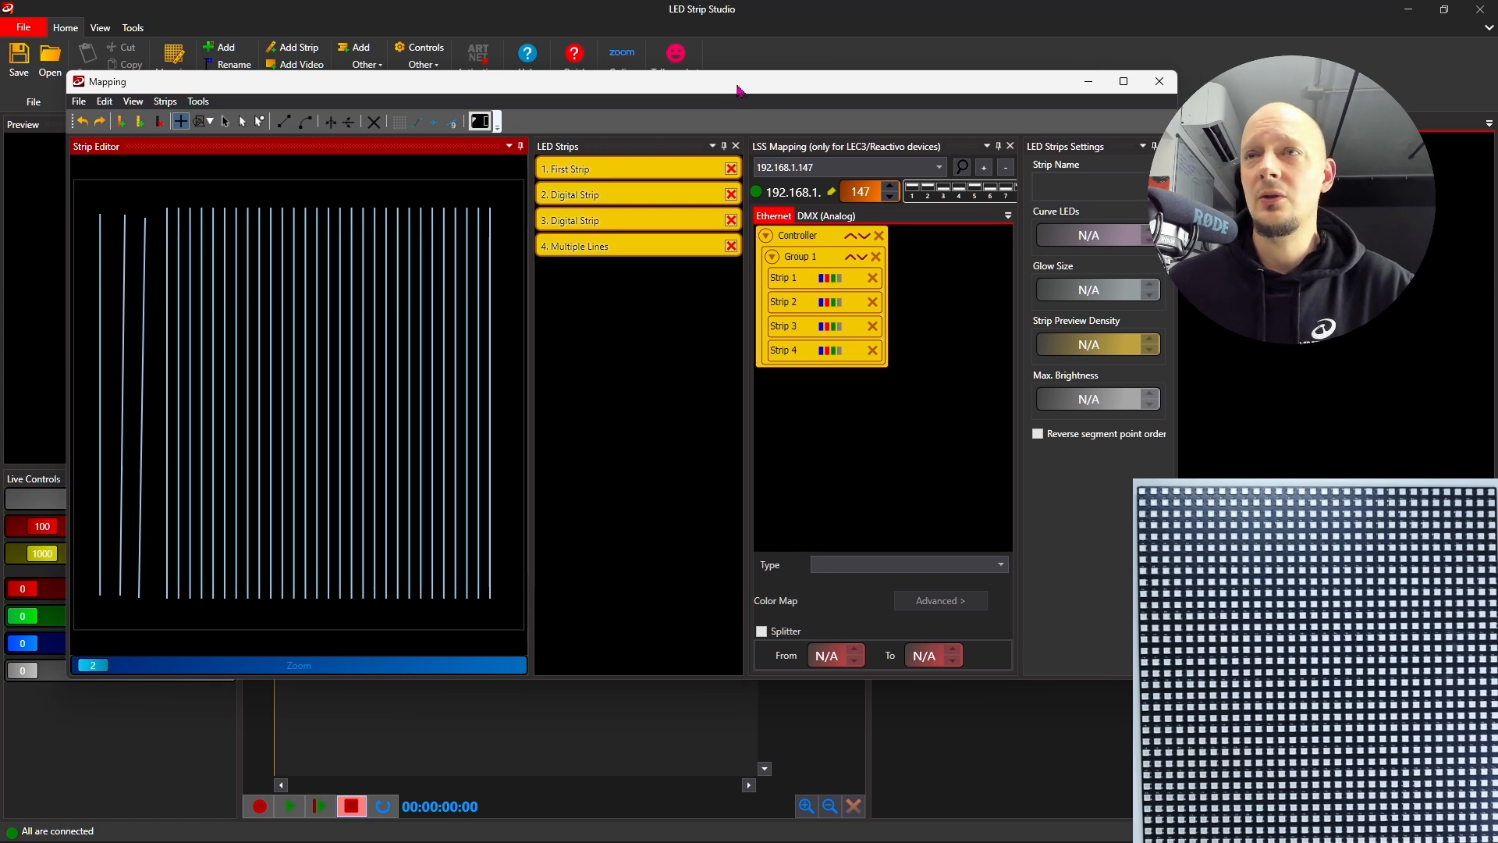
left_click(225, 121)
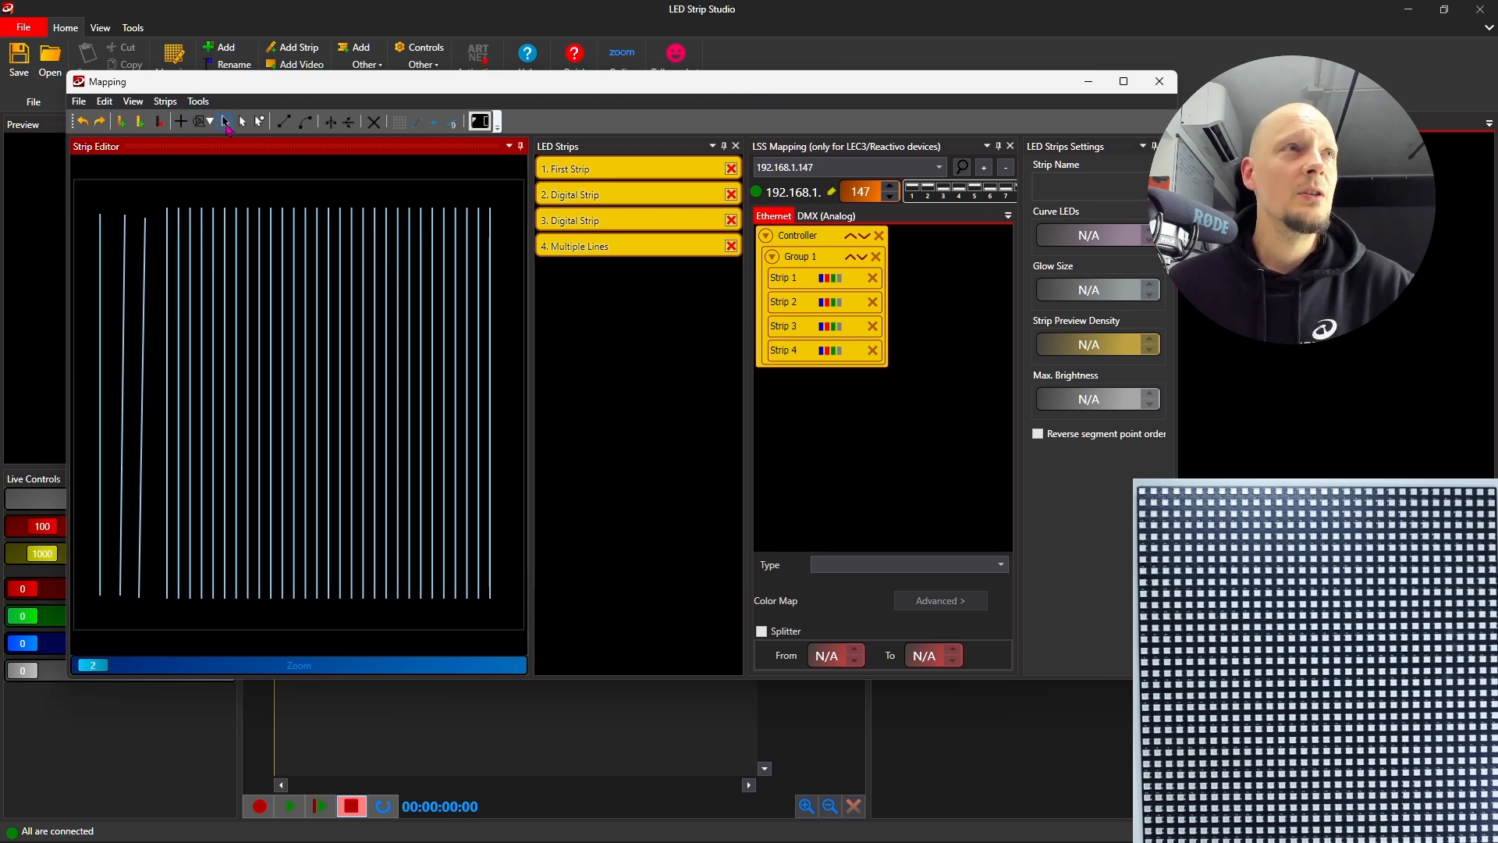
left_click(101, 374)
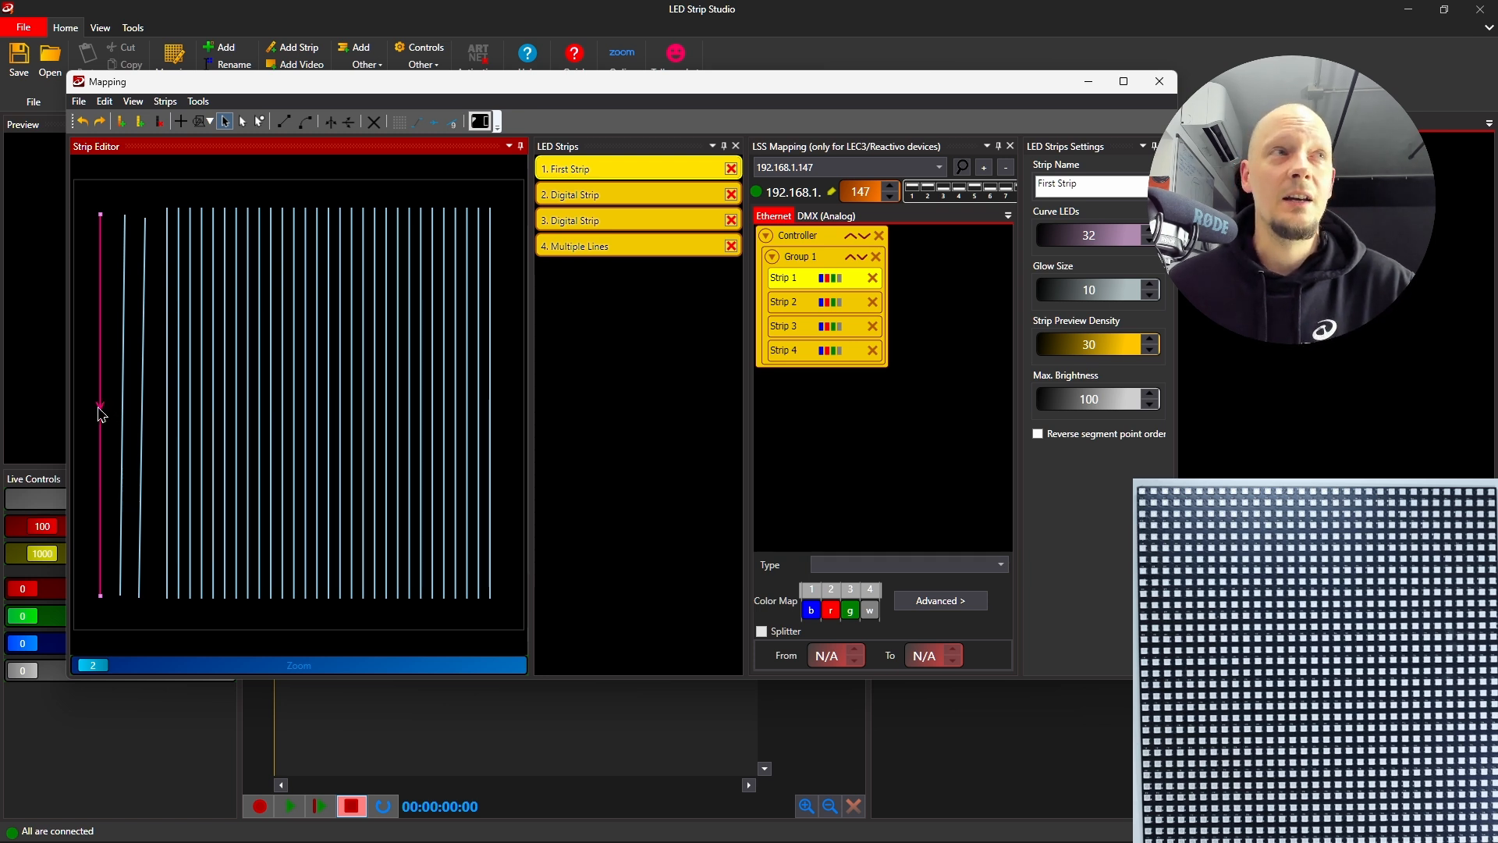
left_click(126, 423)
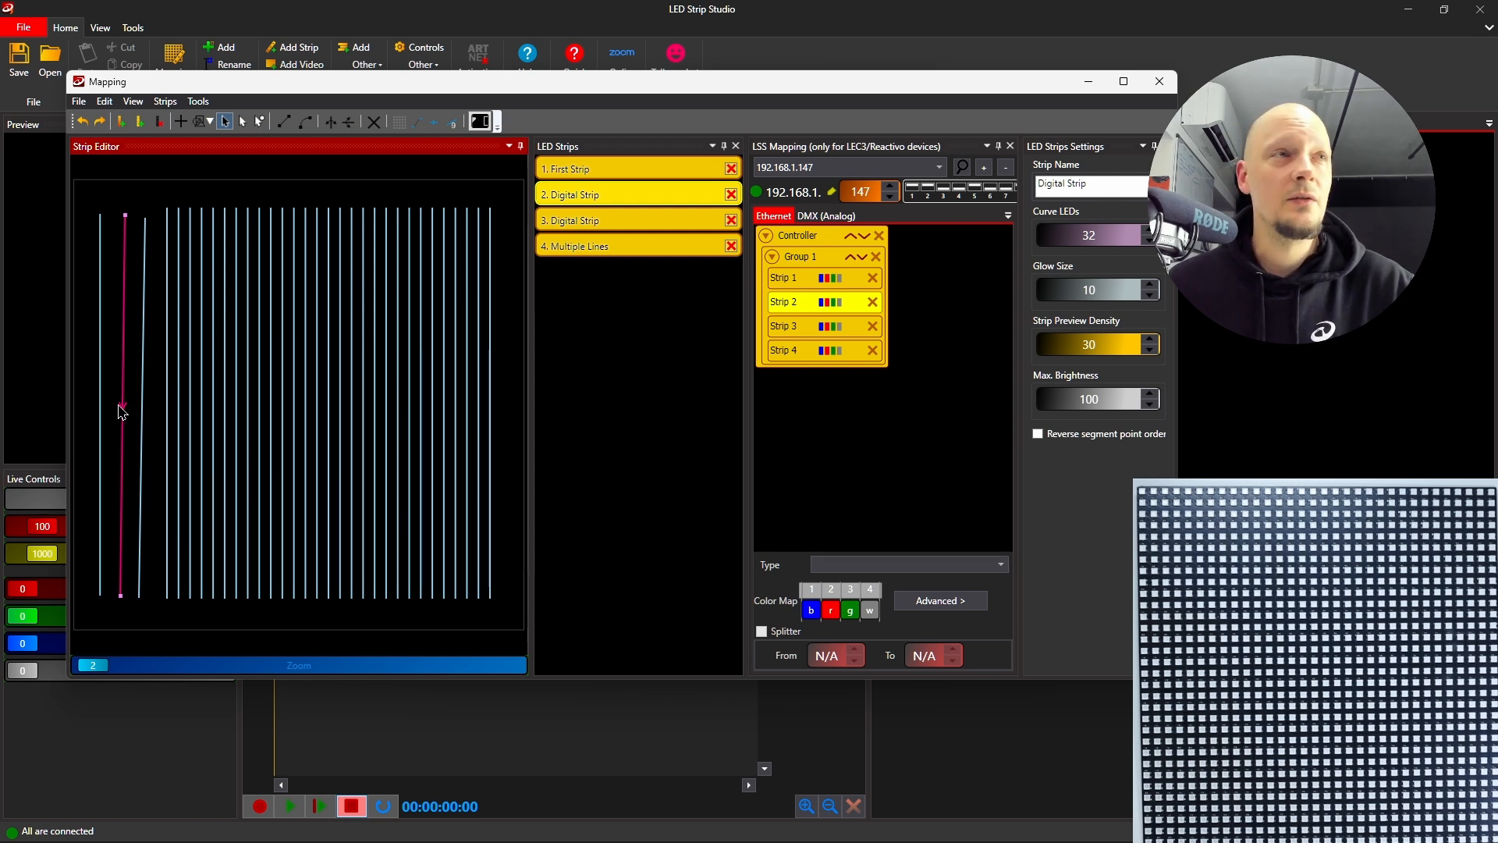
left_click(349, 123)
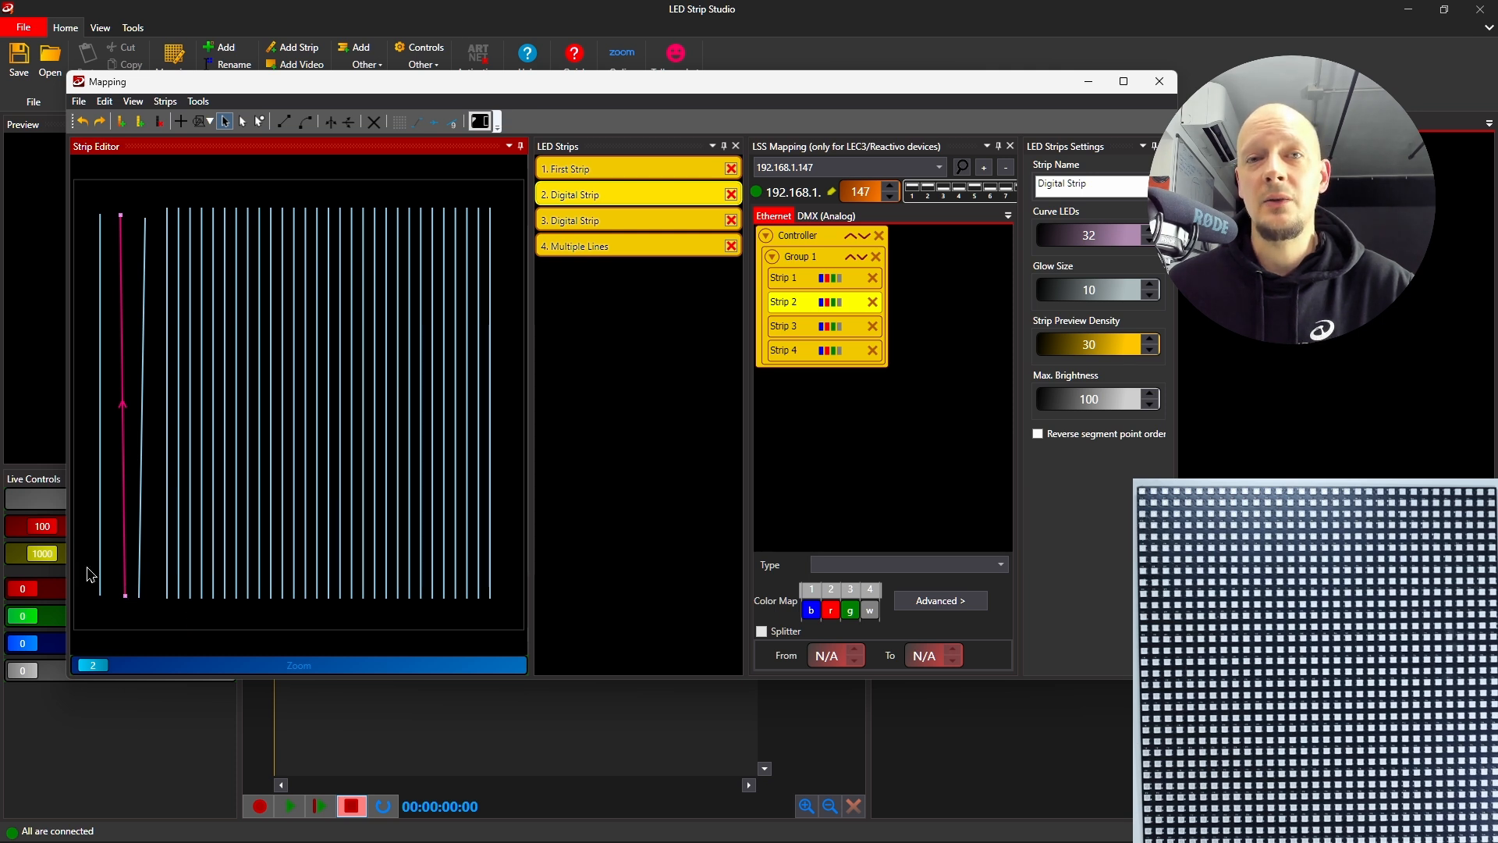
- Inspect the third strip's direction and select all strips together in the mapping, leaving them unchanged and closing the mapping
left_click(140, 600)
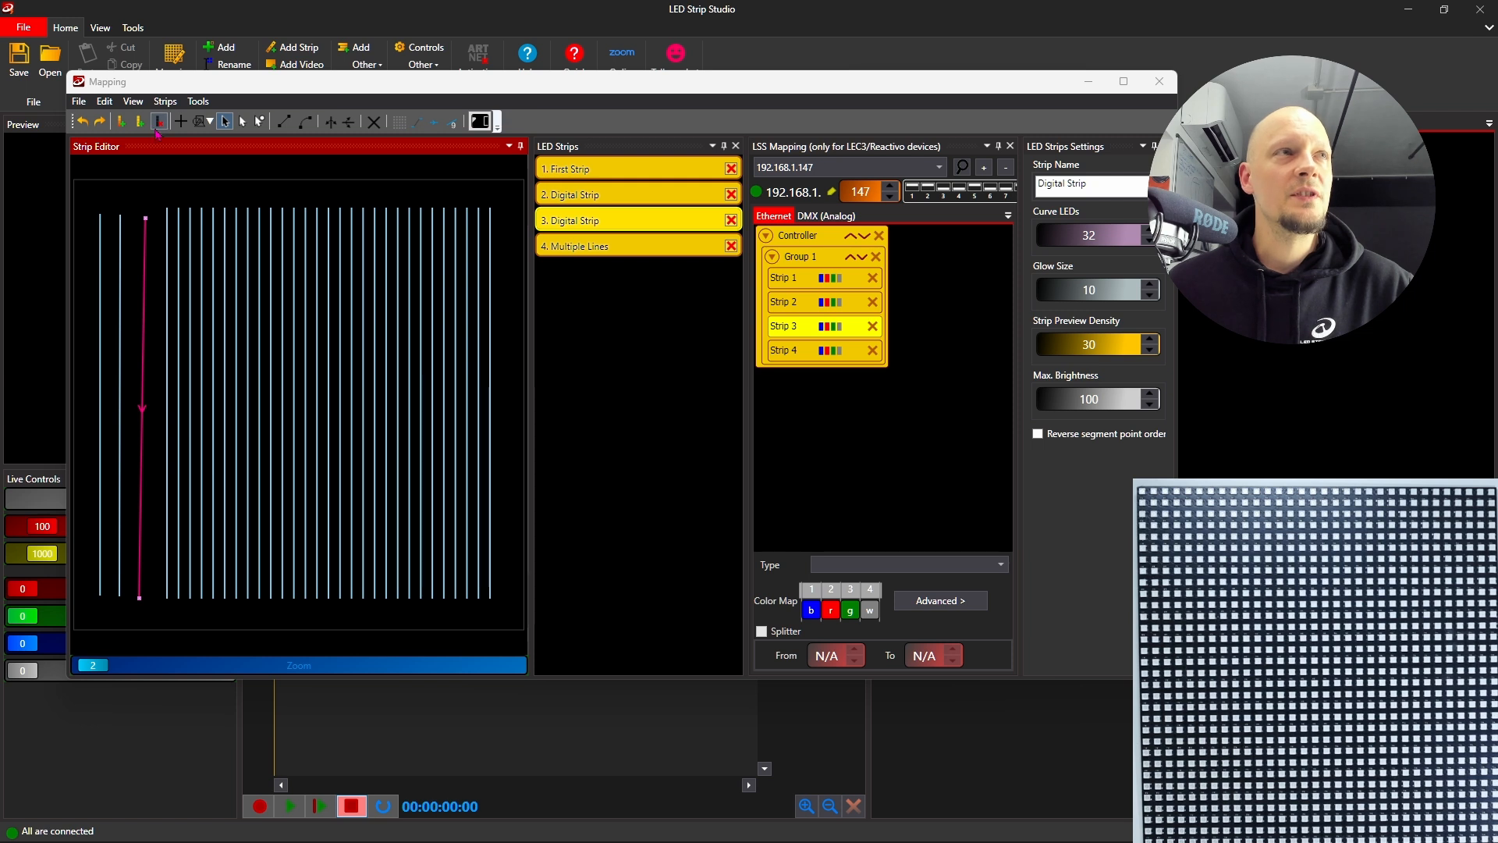
left_click(242, 121)
left_click_drag(94, 195, 511, 641)
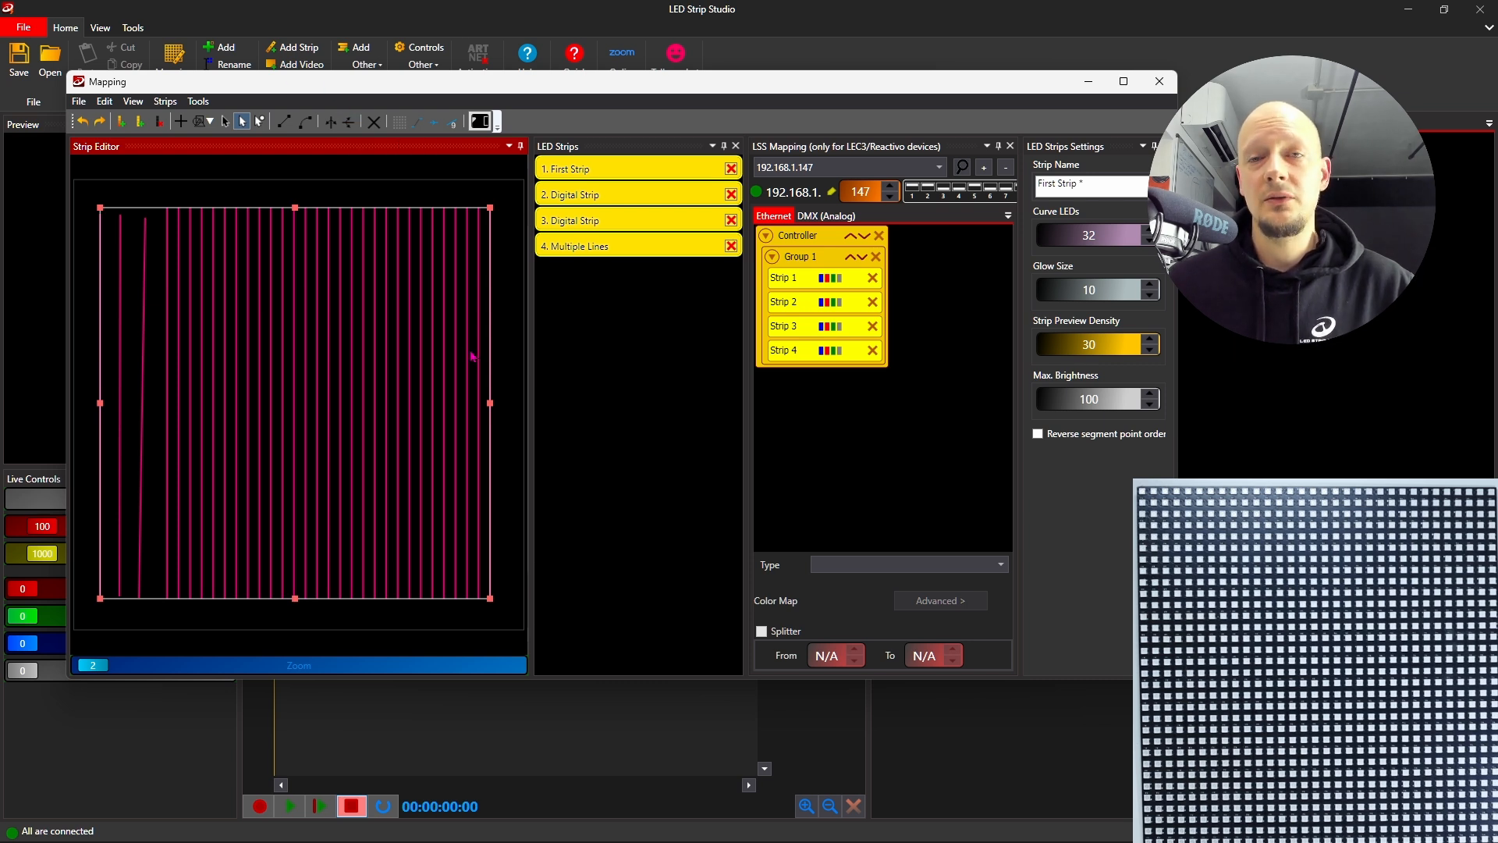
left_click(353, 193)
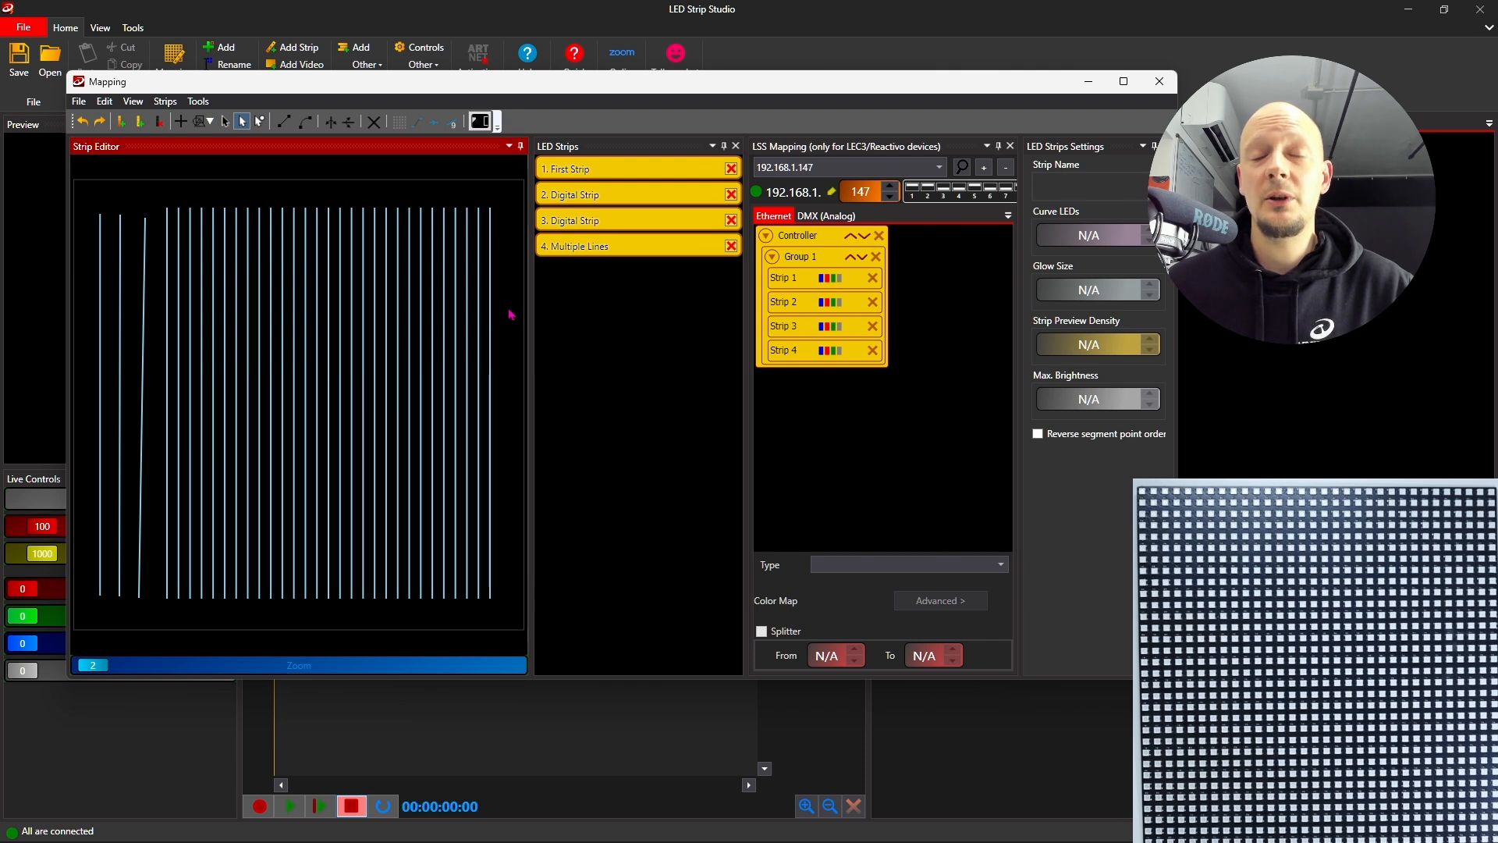
left_click(1153, 92)
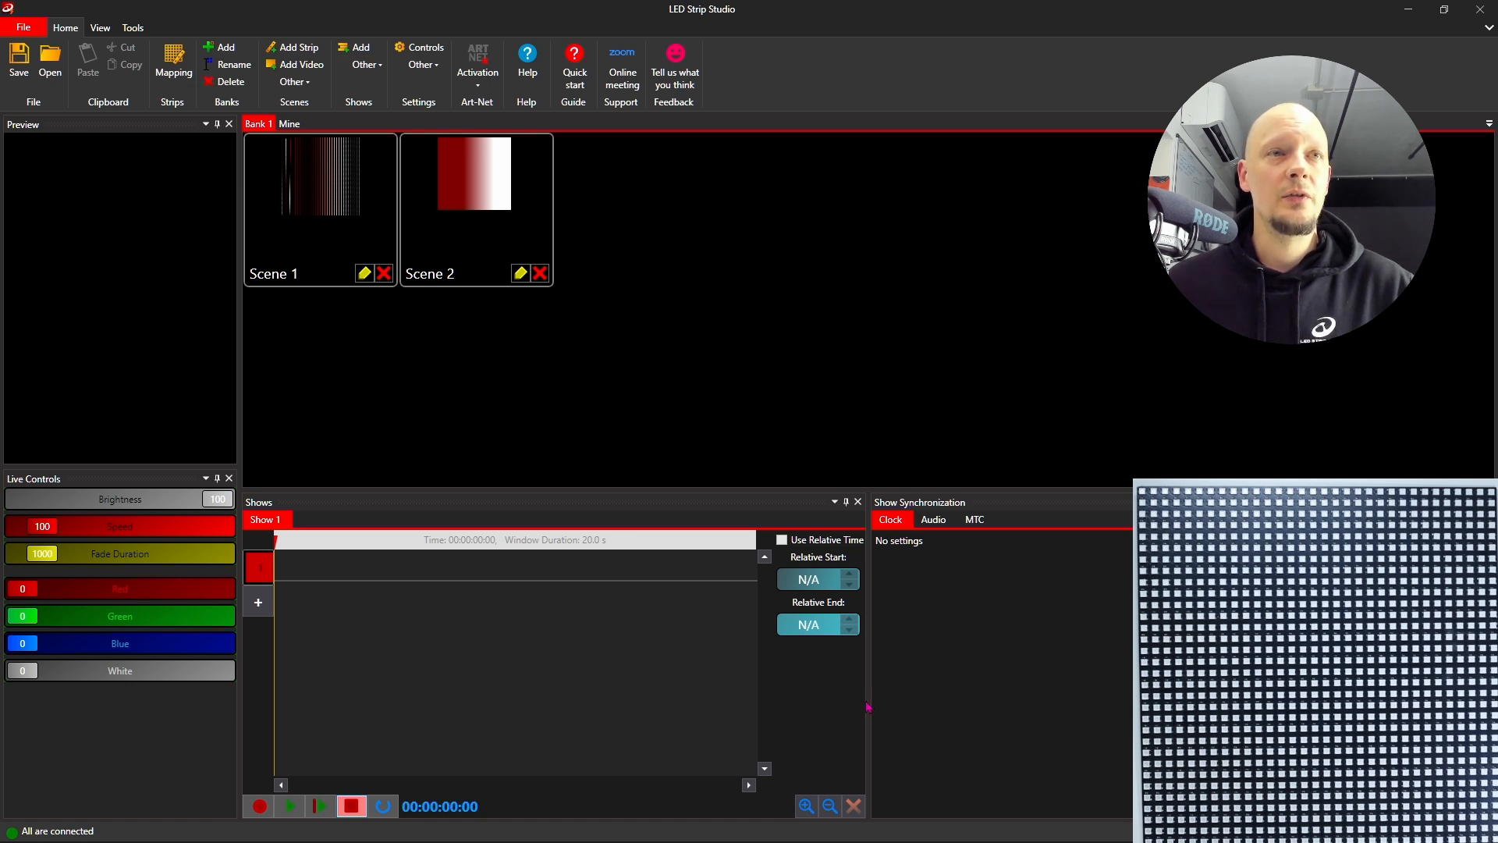
- Place Scene 2 at the start of Show 1's first track in a widened timeline and test-play the show
left_click_drag(867, 700, 1083, 700)
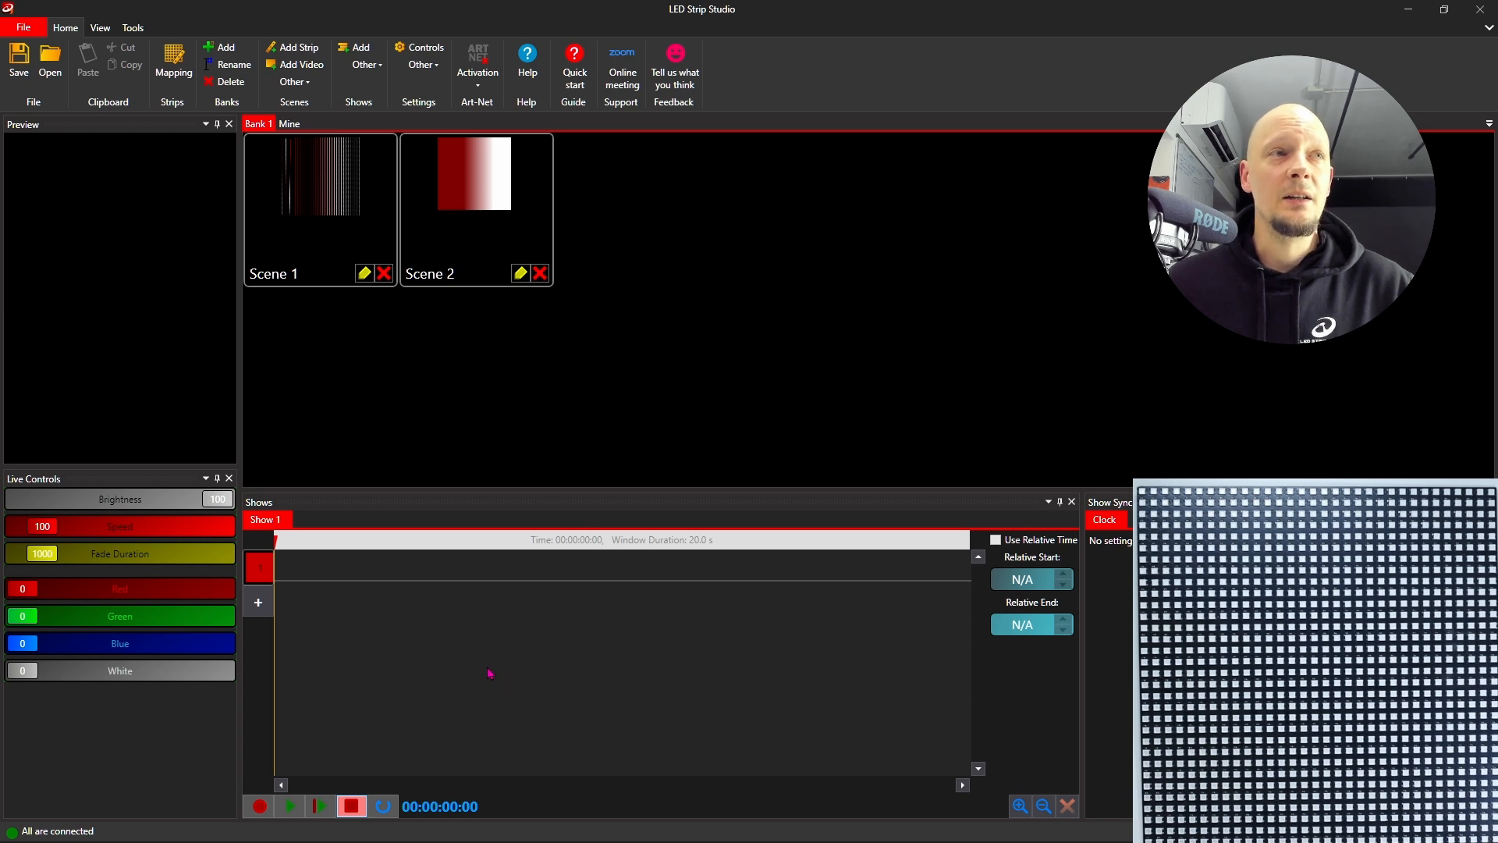
left_click(377, 225)
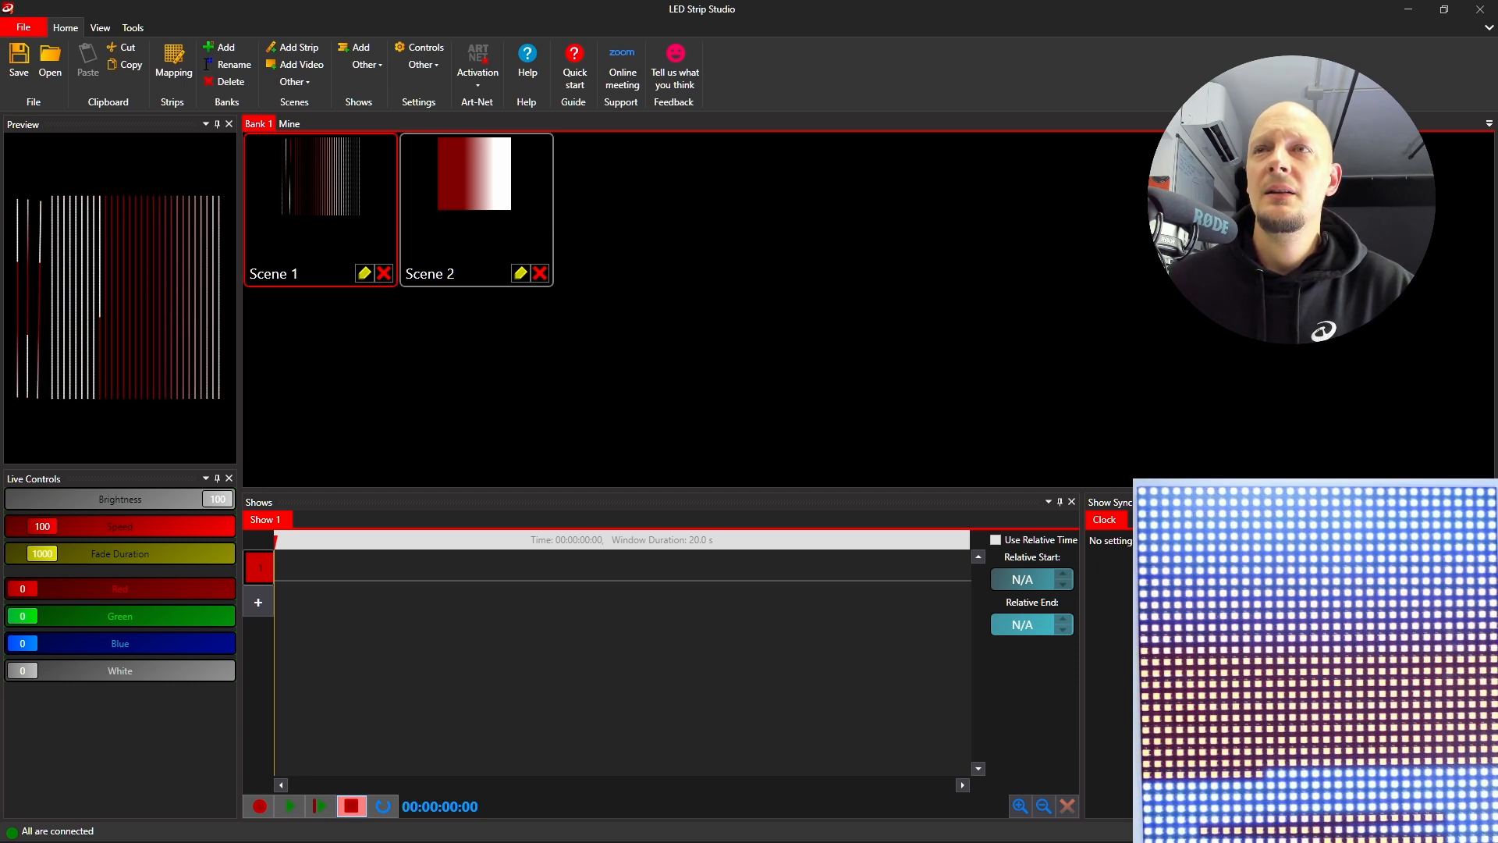
left_click(505, 204)
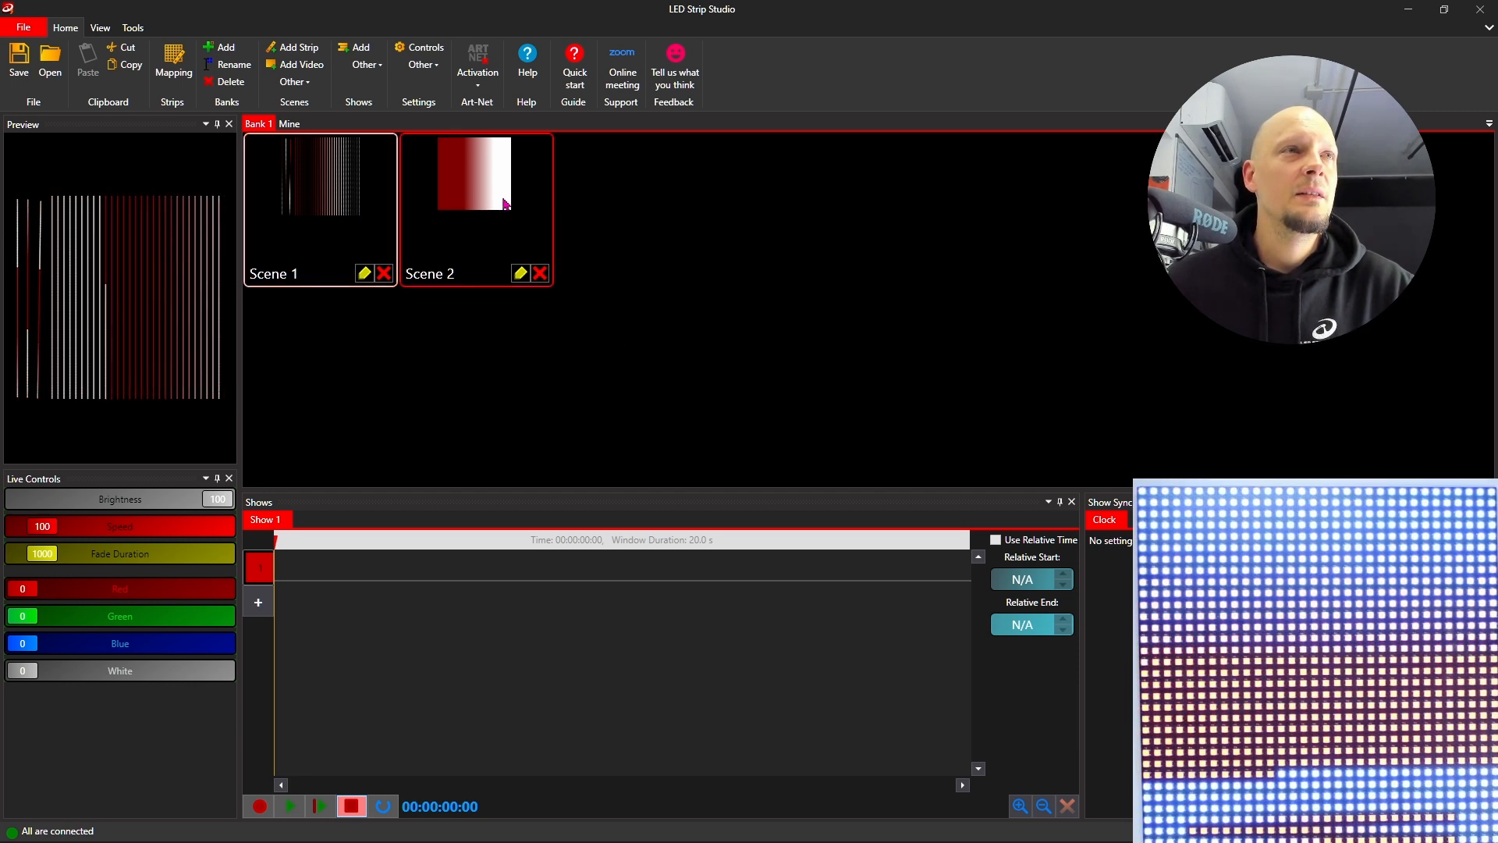
left_click_drag(392, 630, 285, 576)
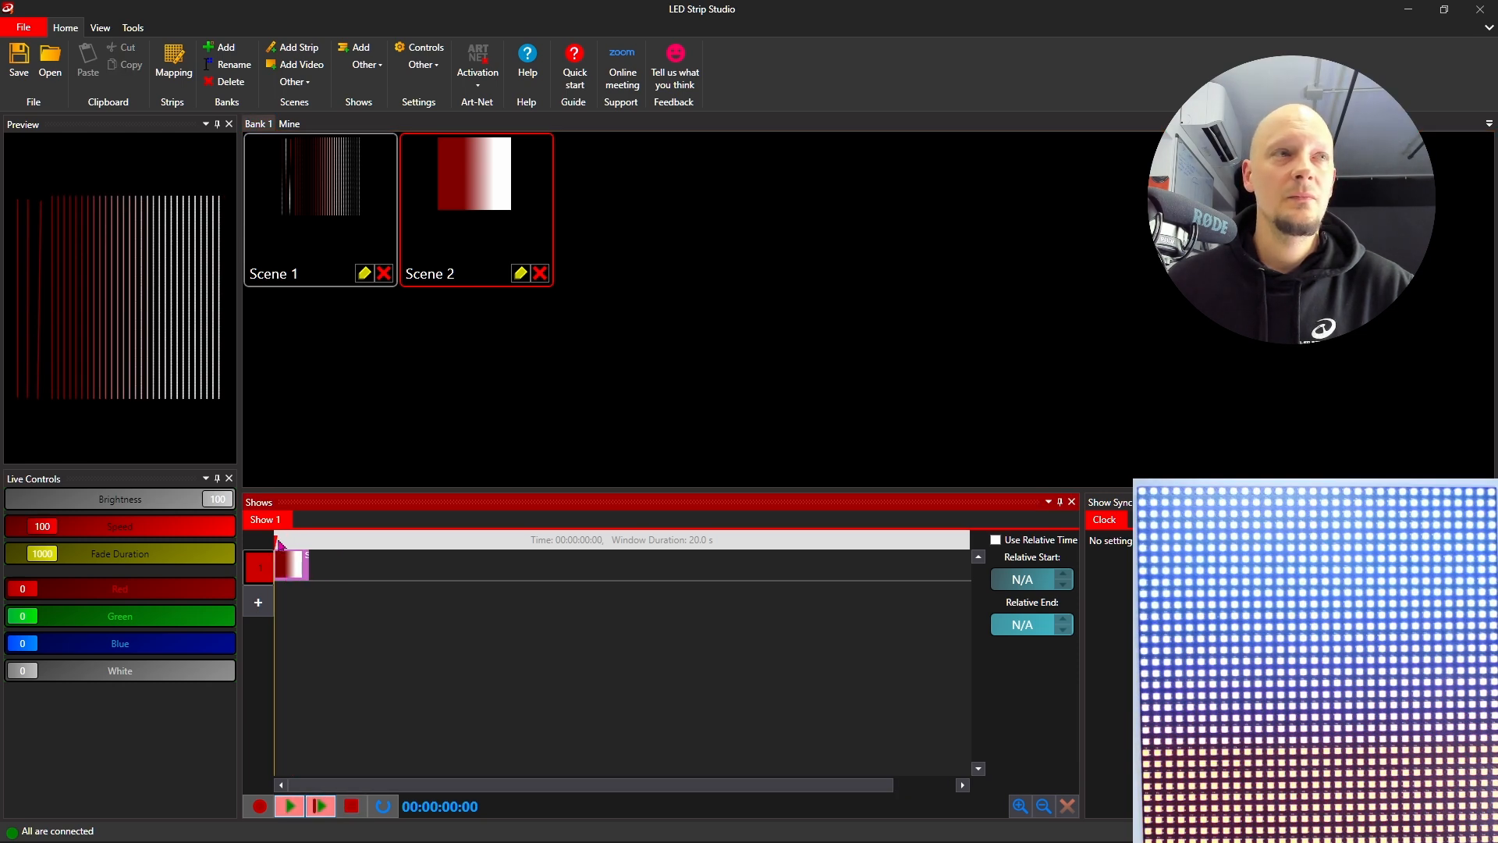
mouse_move(277, 544)
left_mouse_down()
mouse_move(297, 543)
mouse_move(275, 544)
left_mouse_up()
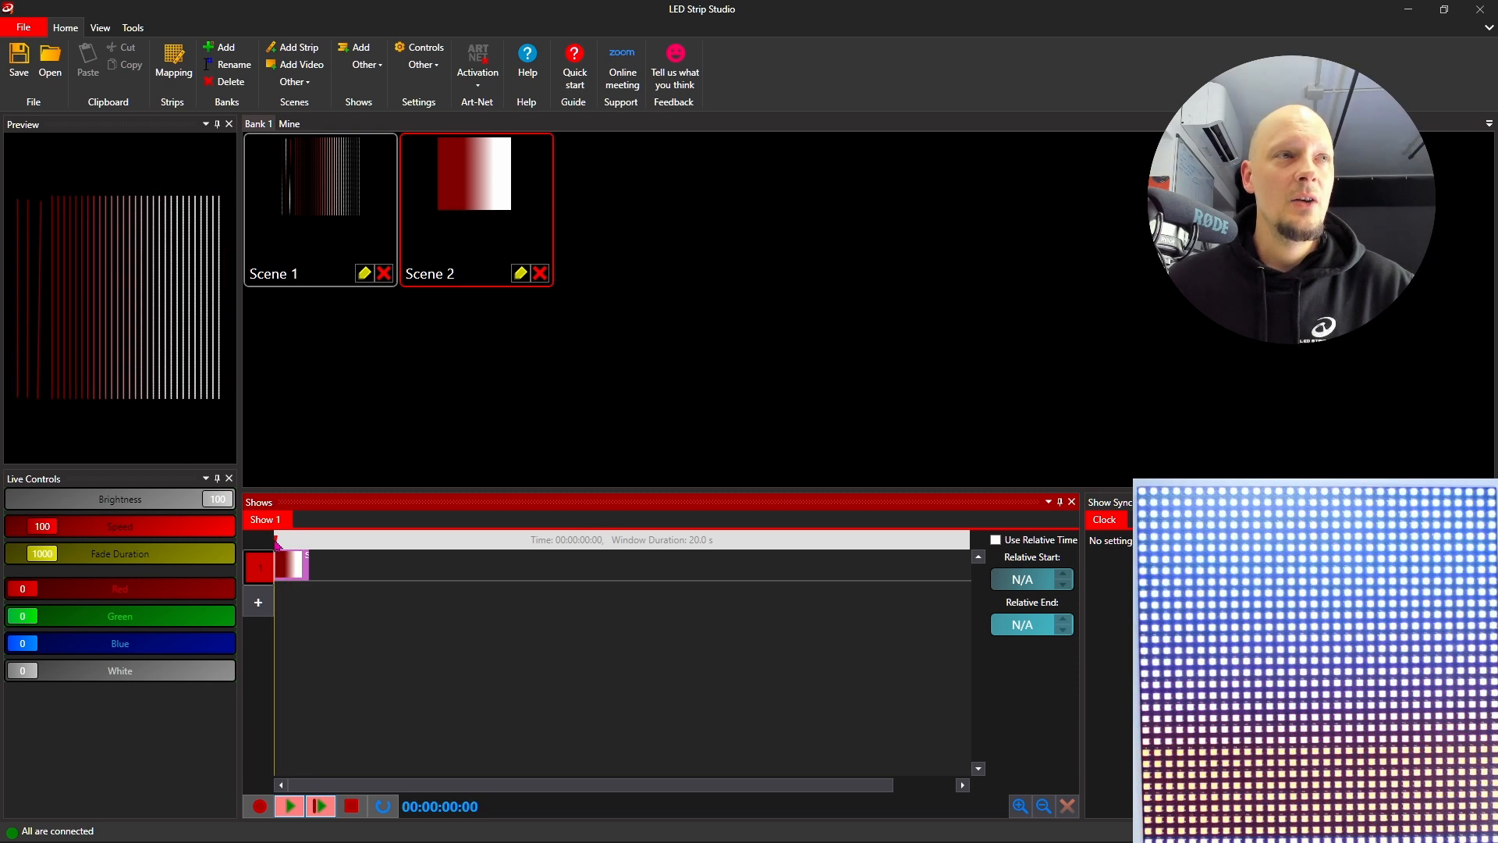
left_click(289, 811)
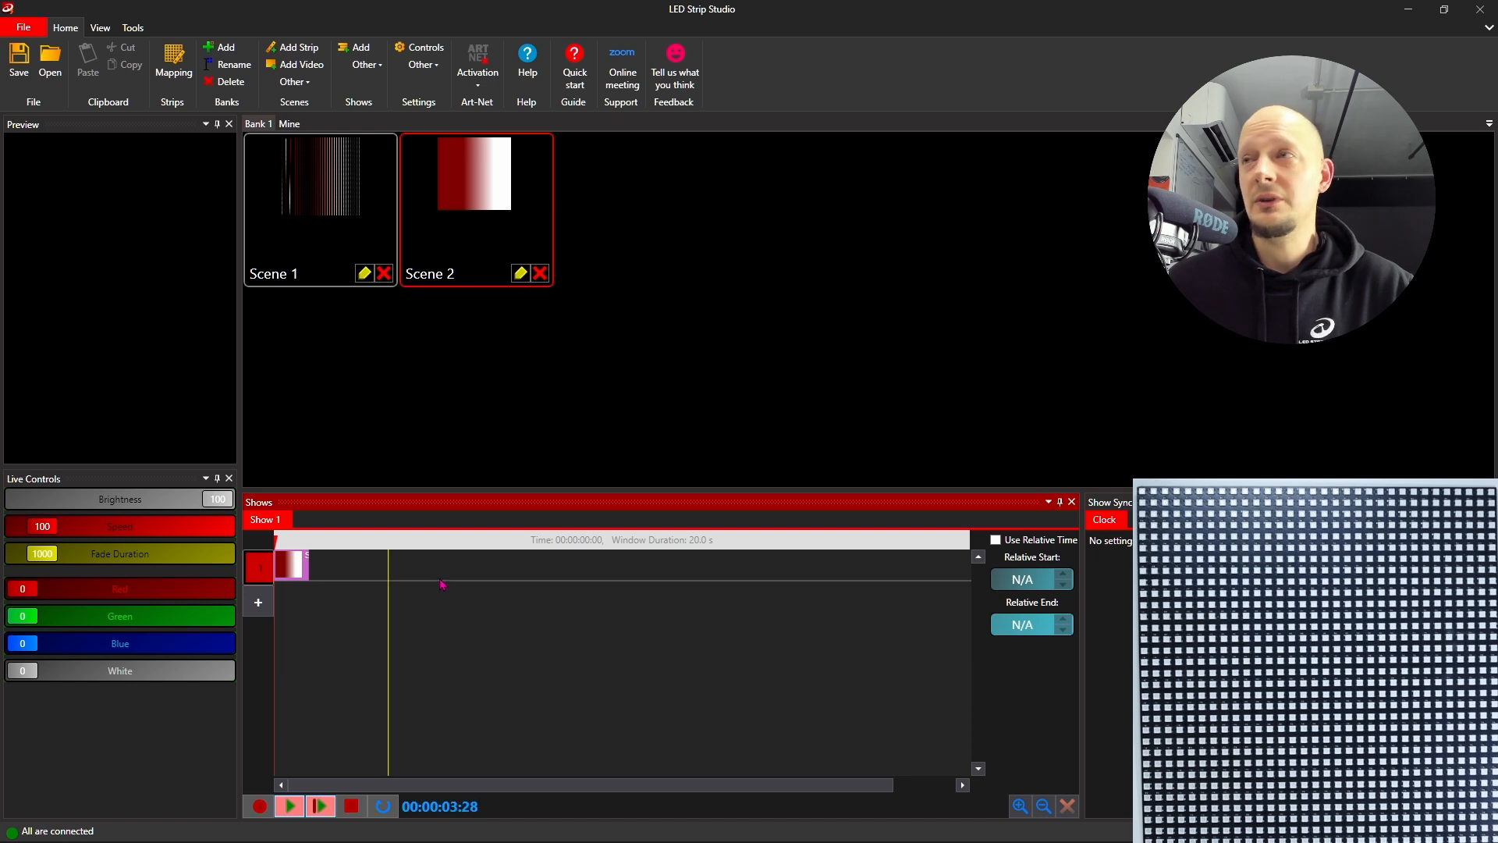
left_click(354, 809)
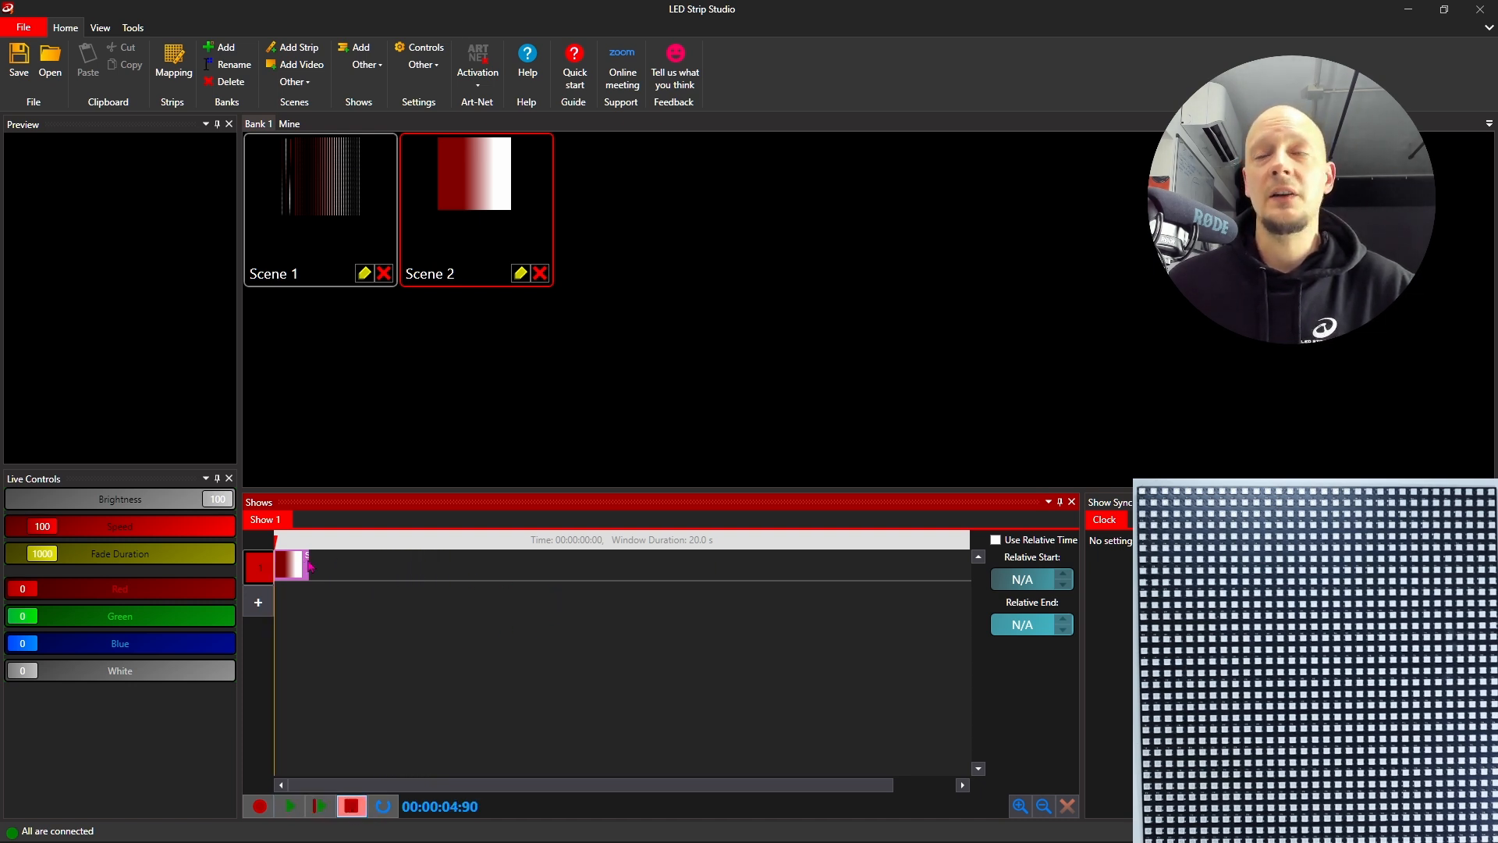
- Lengthen the Scene 2 clip in Show 1 to about 4 seconds and play the show to check it
left_click_drag(308, 565, 414, 587)
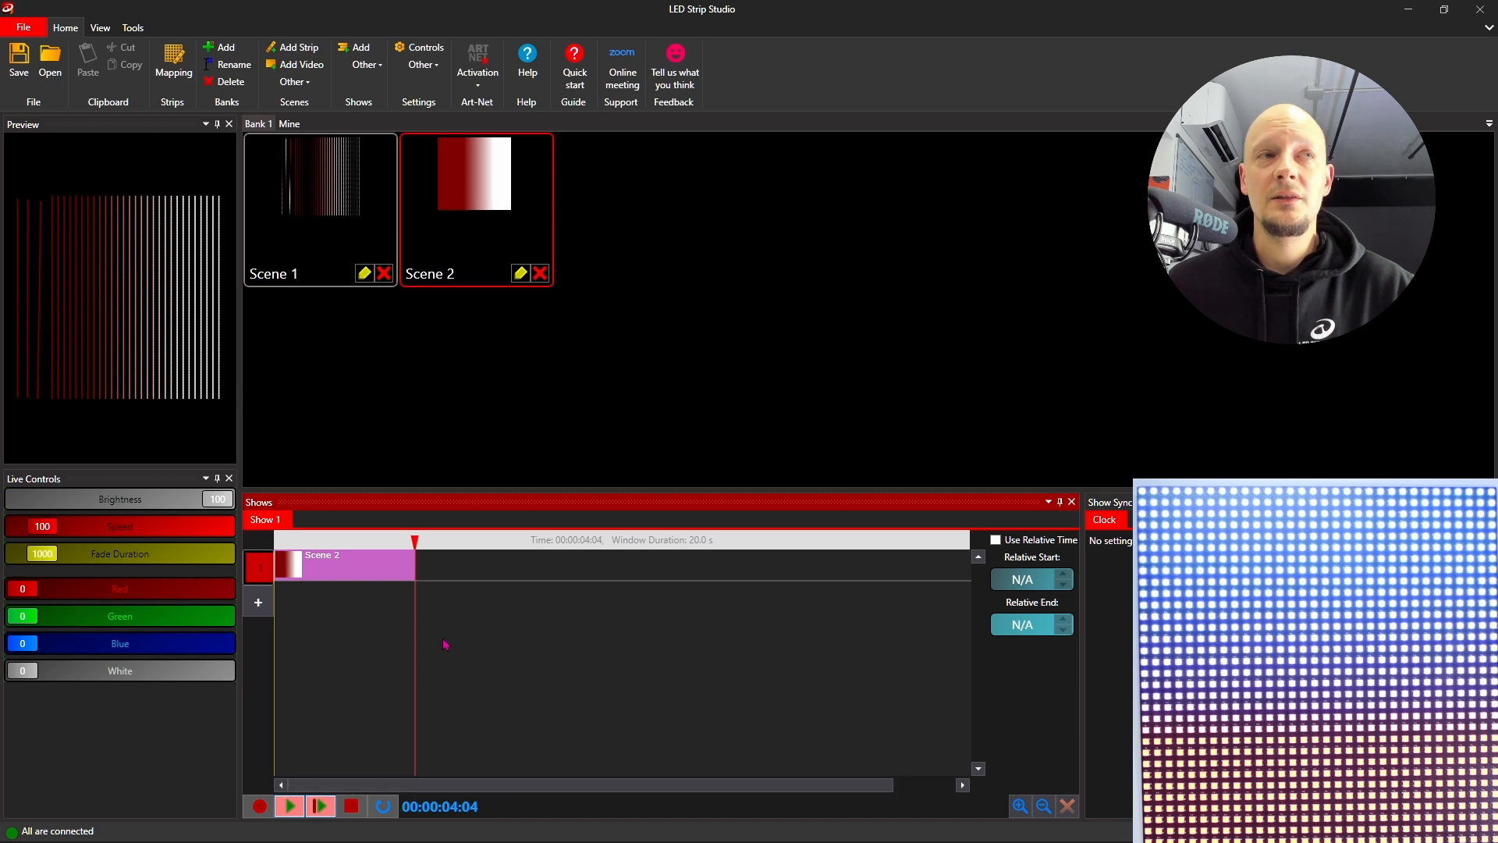
left_click_drag(415, 577, 418, 575)
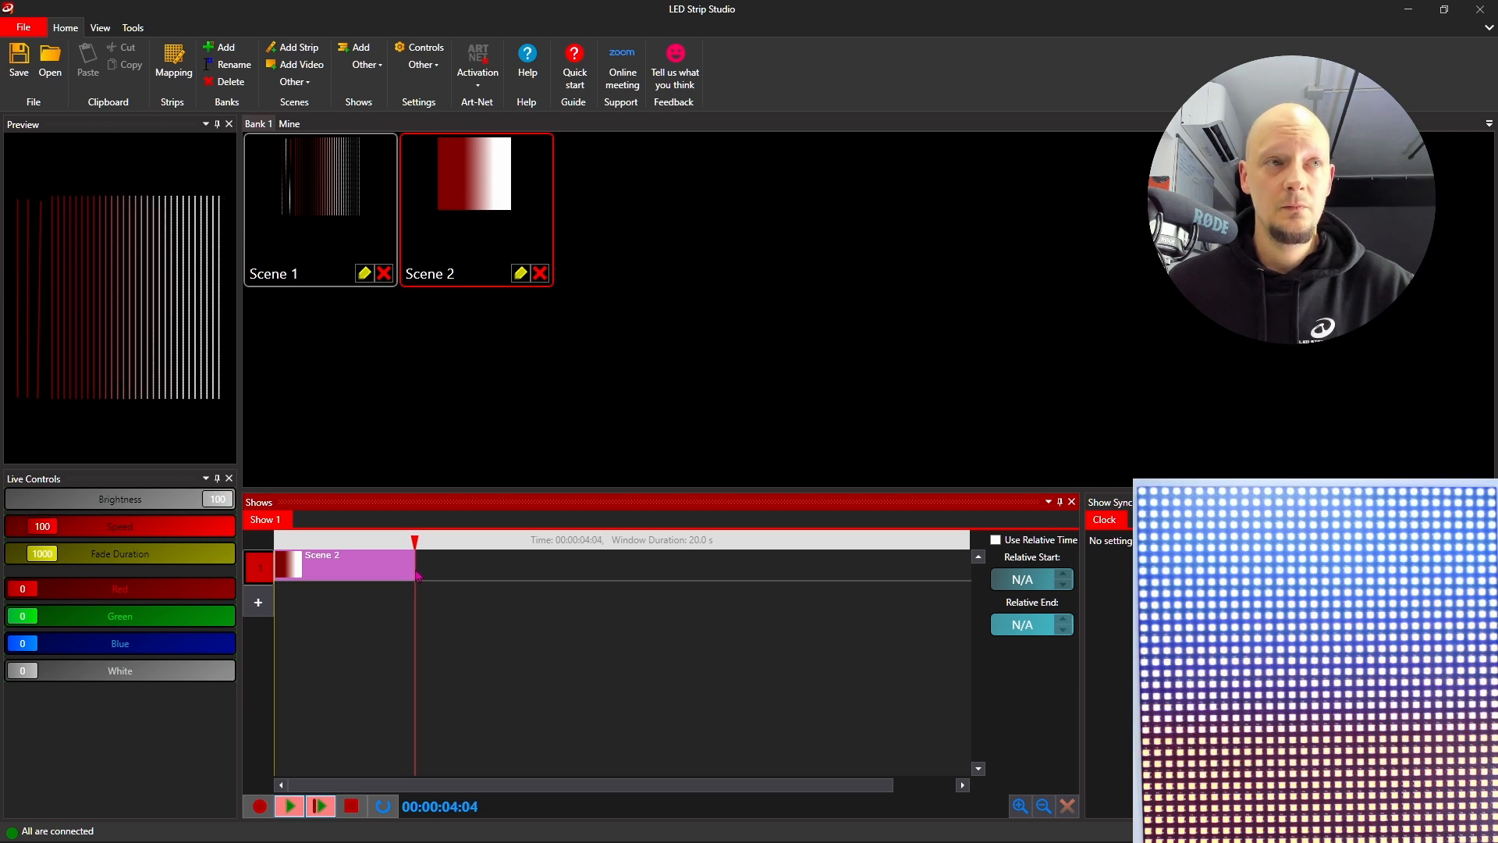
left_click(289, 806)
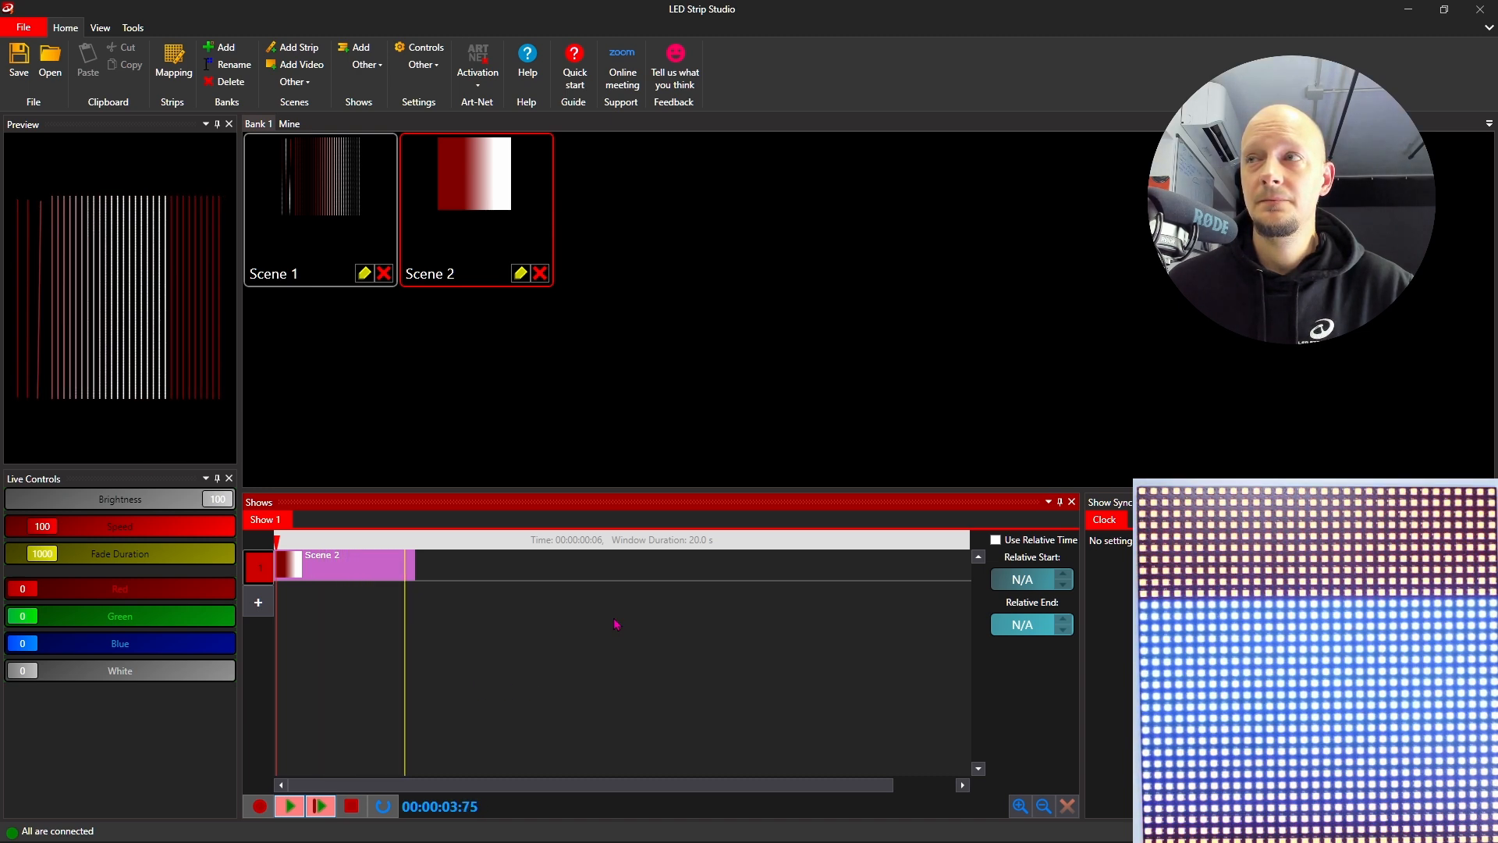
left_click(353, 805)
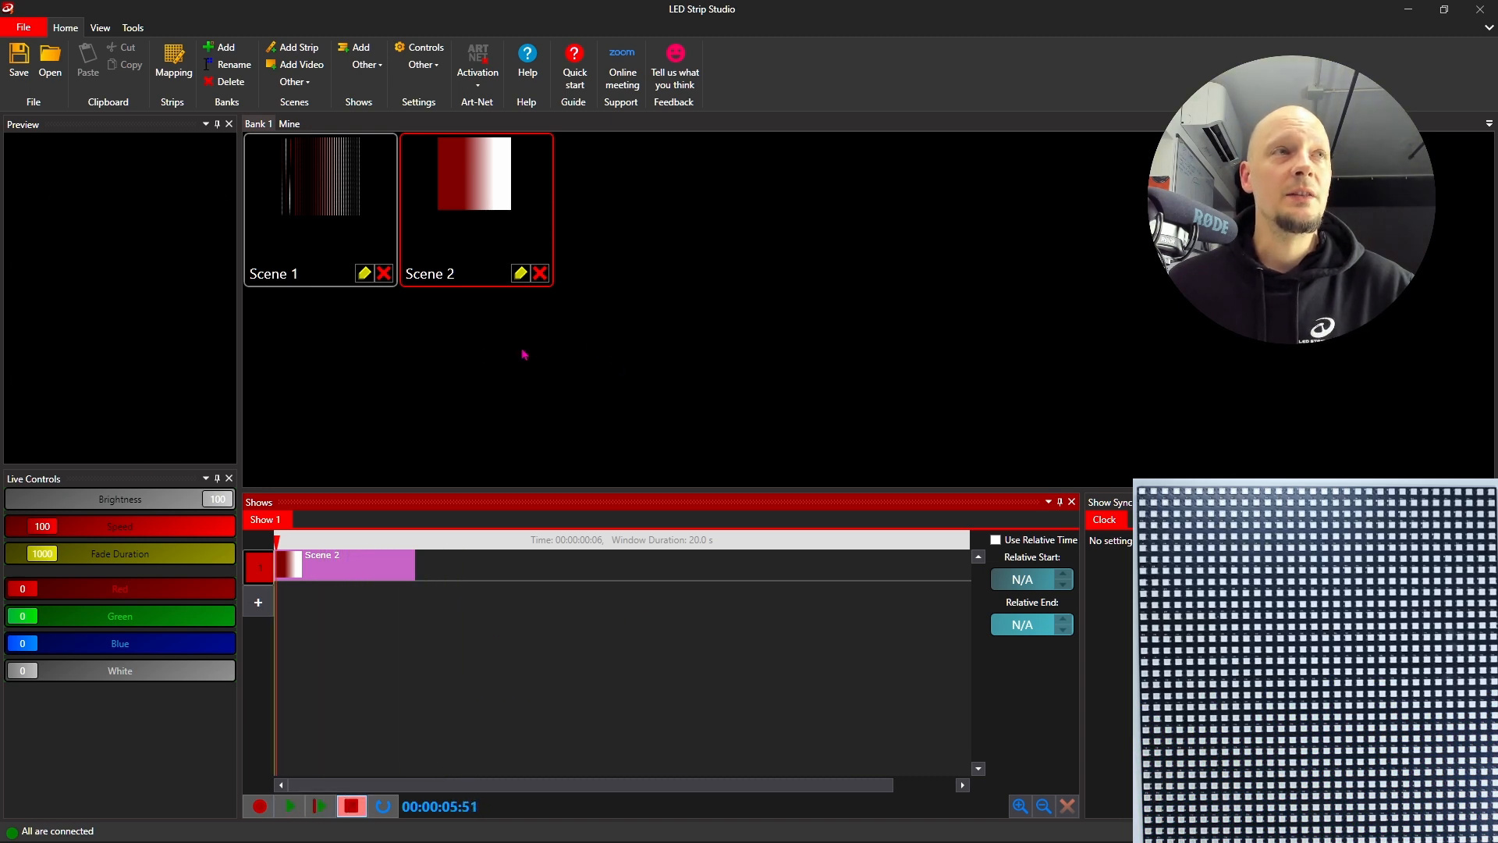
- Add a new video scene containing a Color Effects layer
left_click(306, 66)
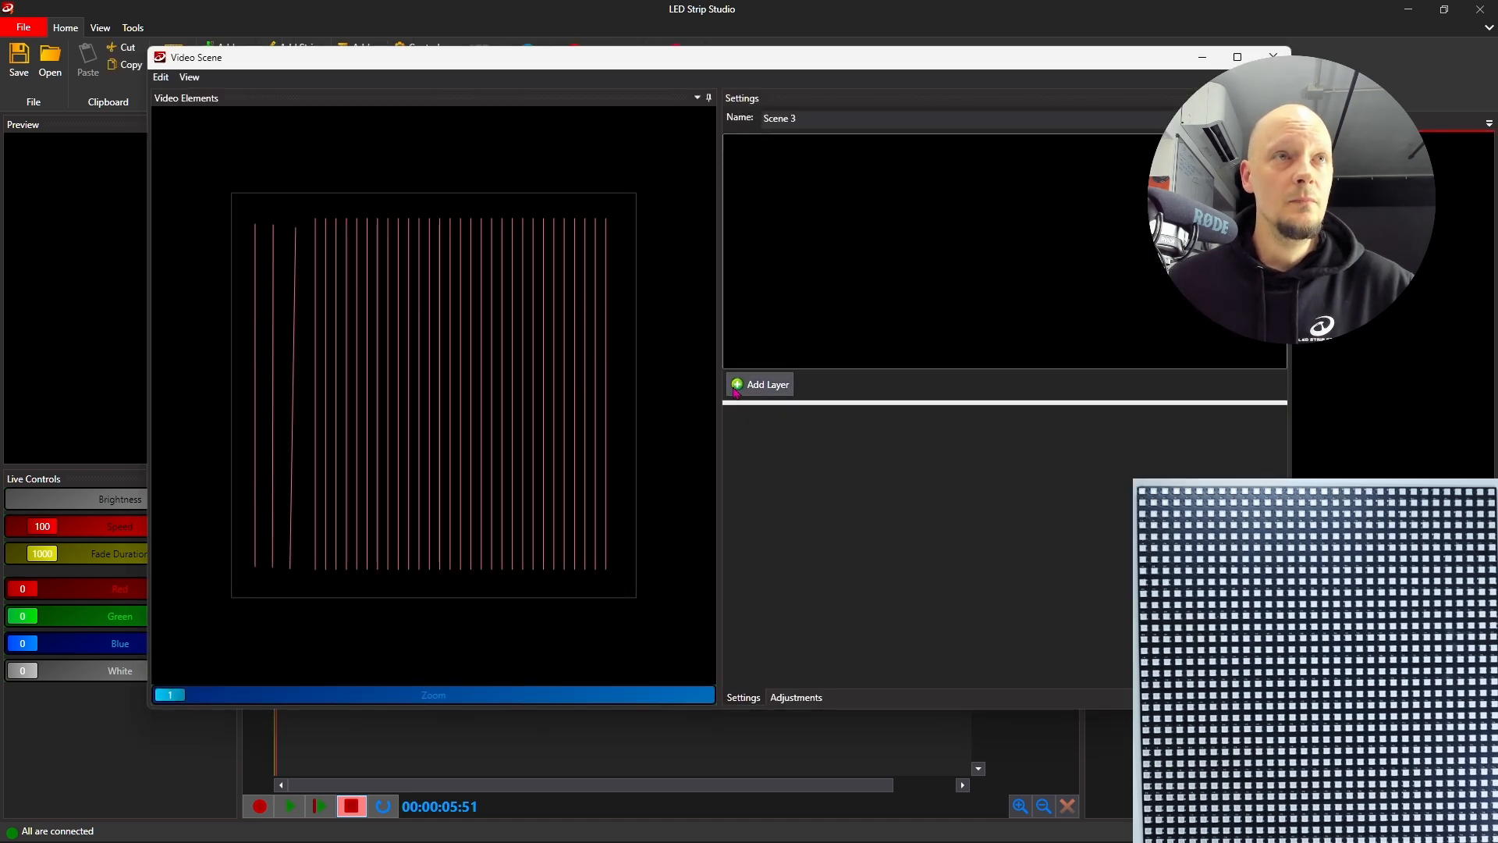
left_click(763, 385)
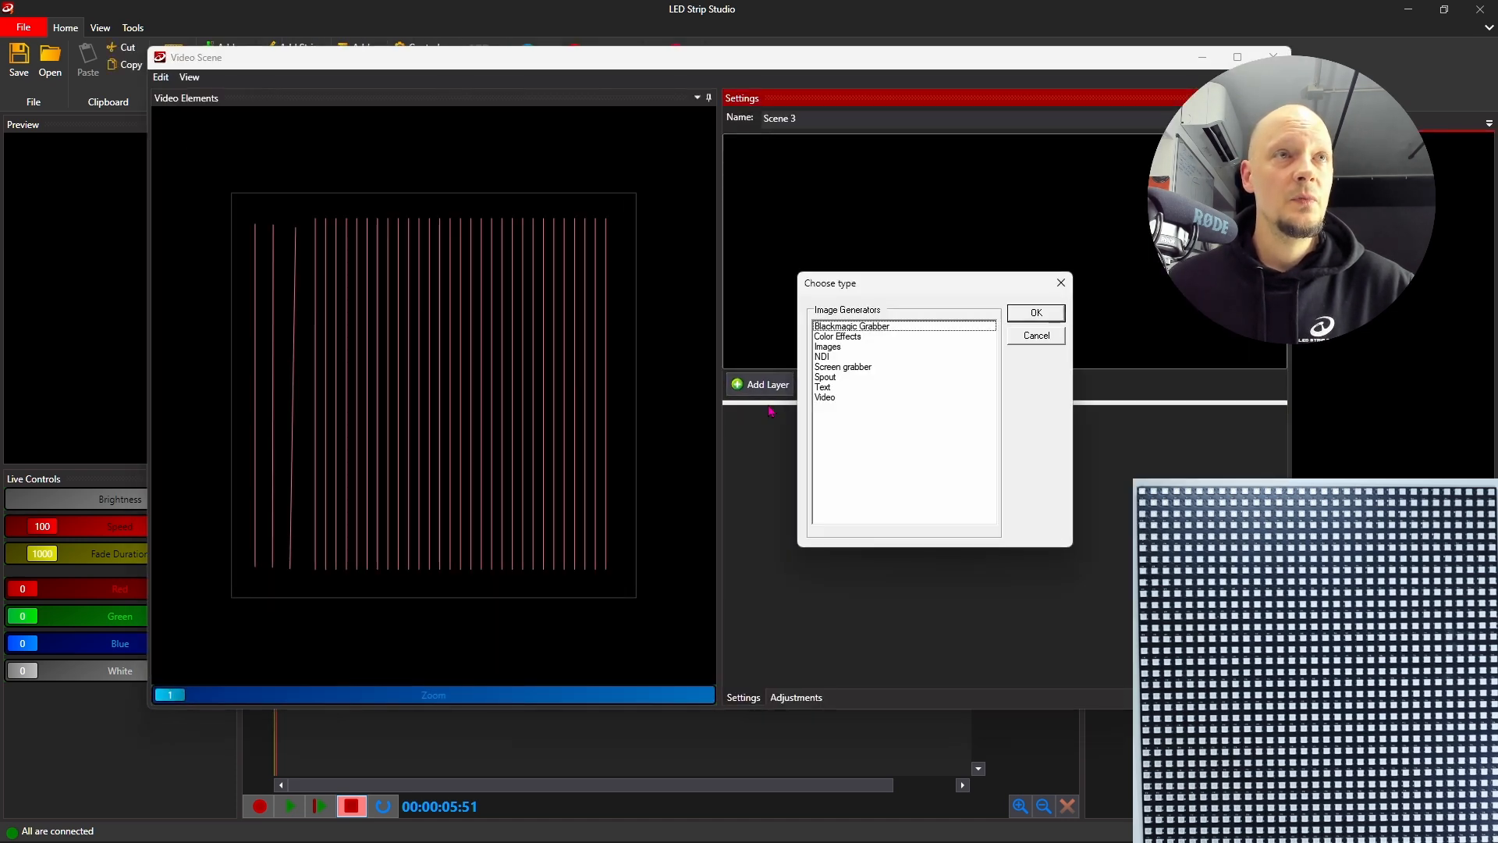
left_click(844, 338)
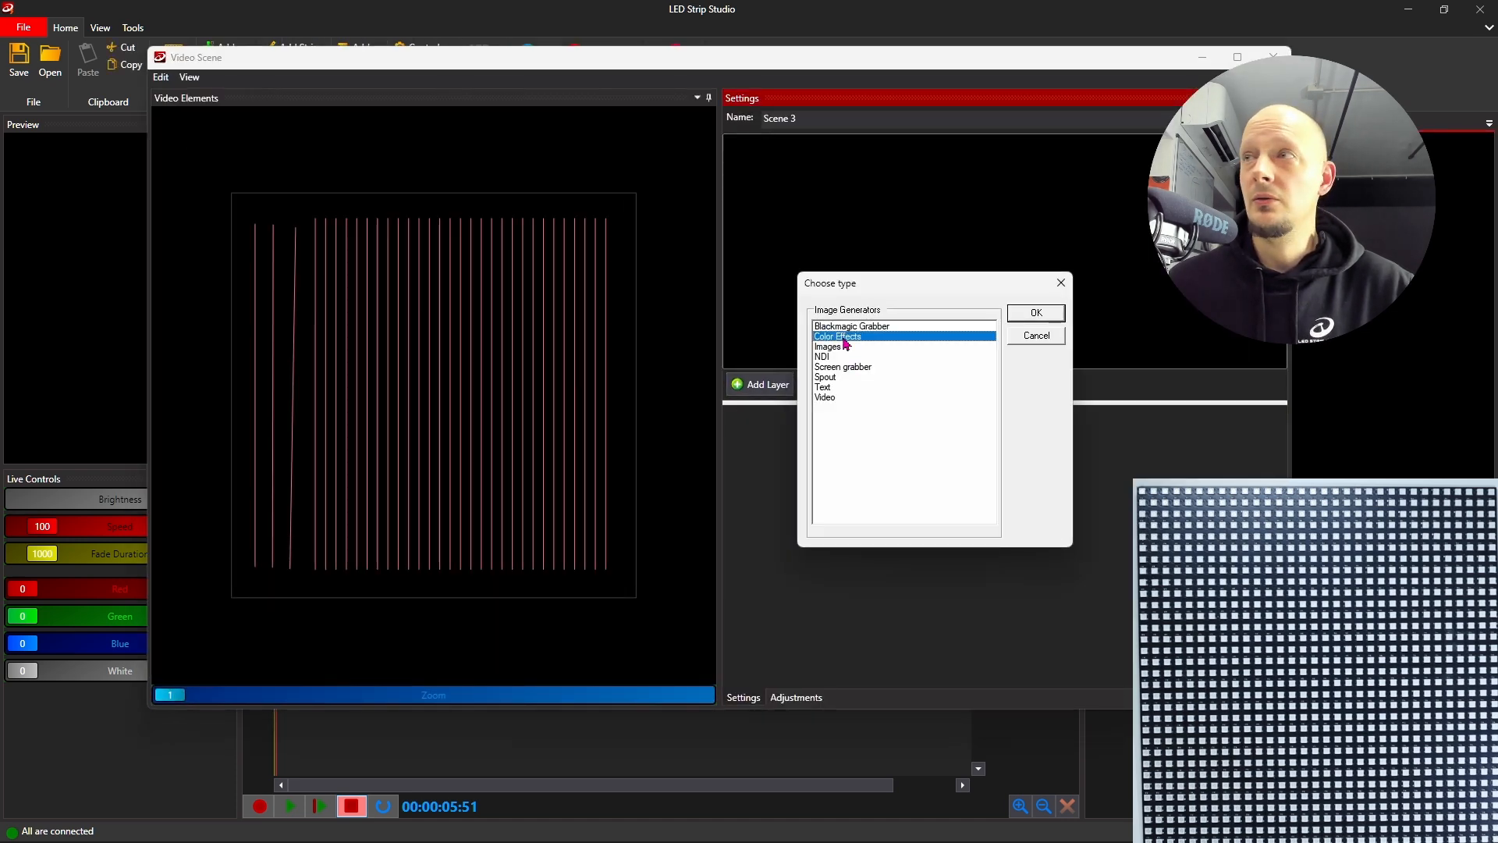
left_click(1035, 314)
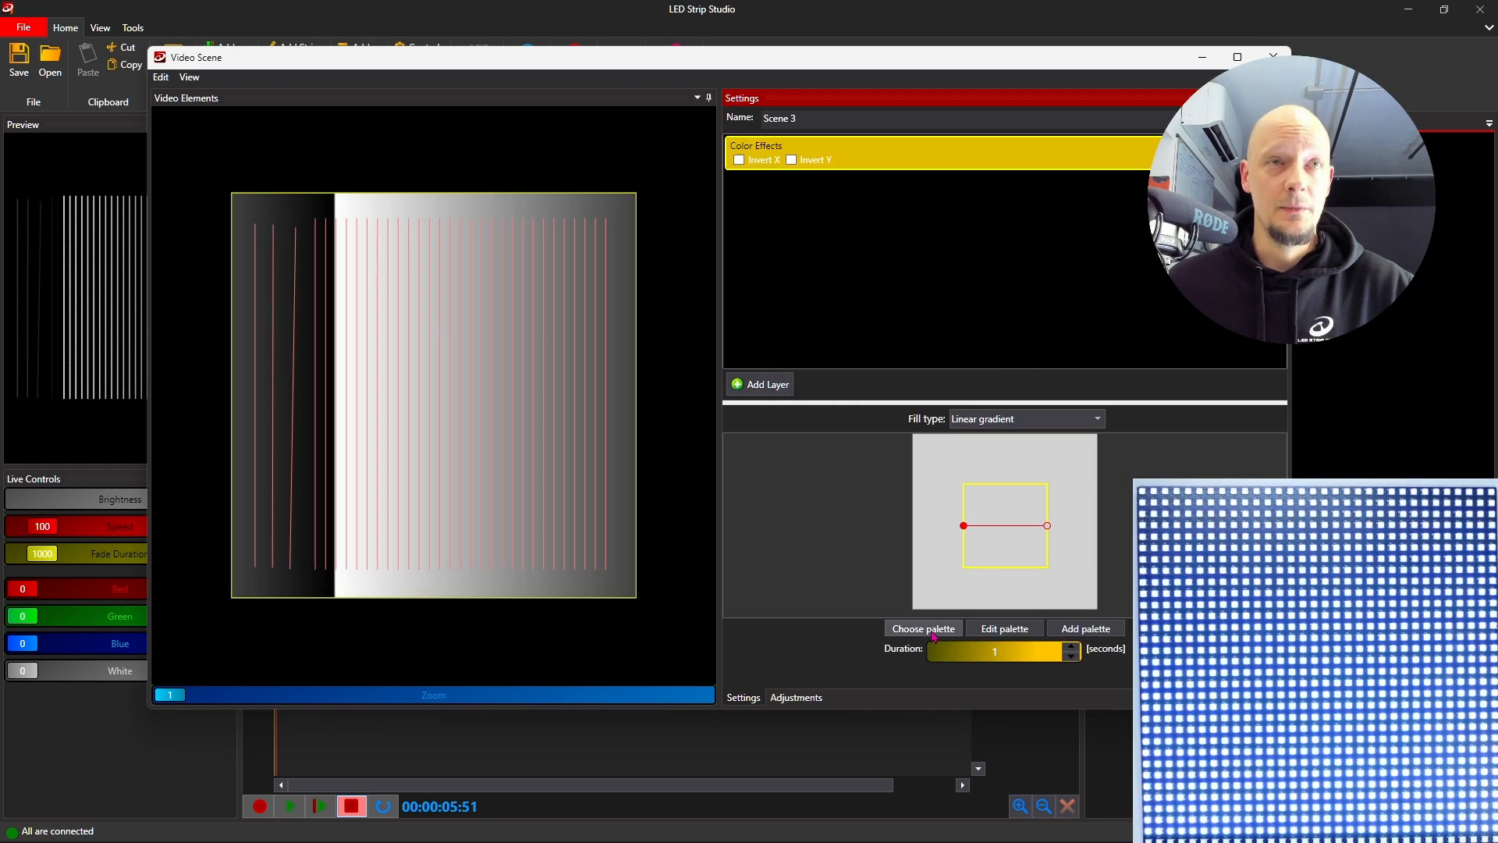
- Apply the Orange flare palette to Scene 3's Color Effects layer and close the scene editor
left_click(1006, 627)
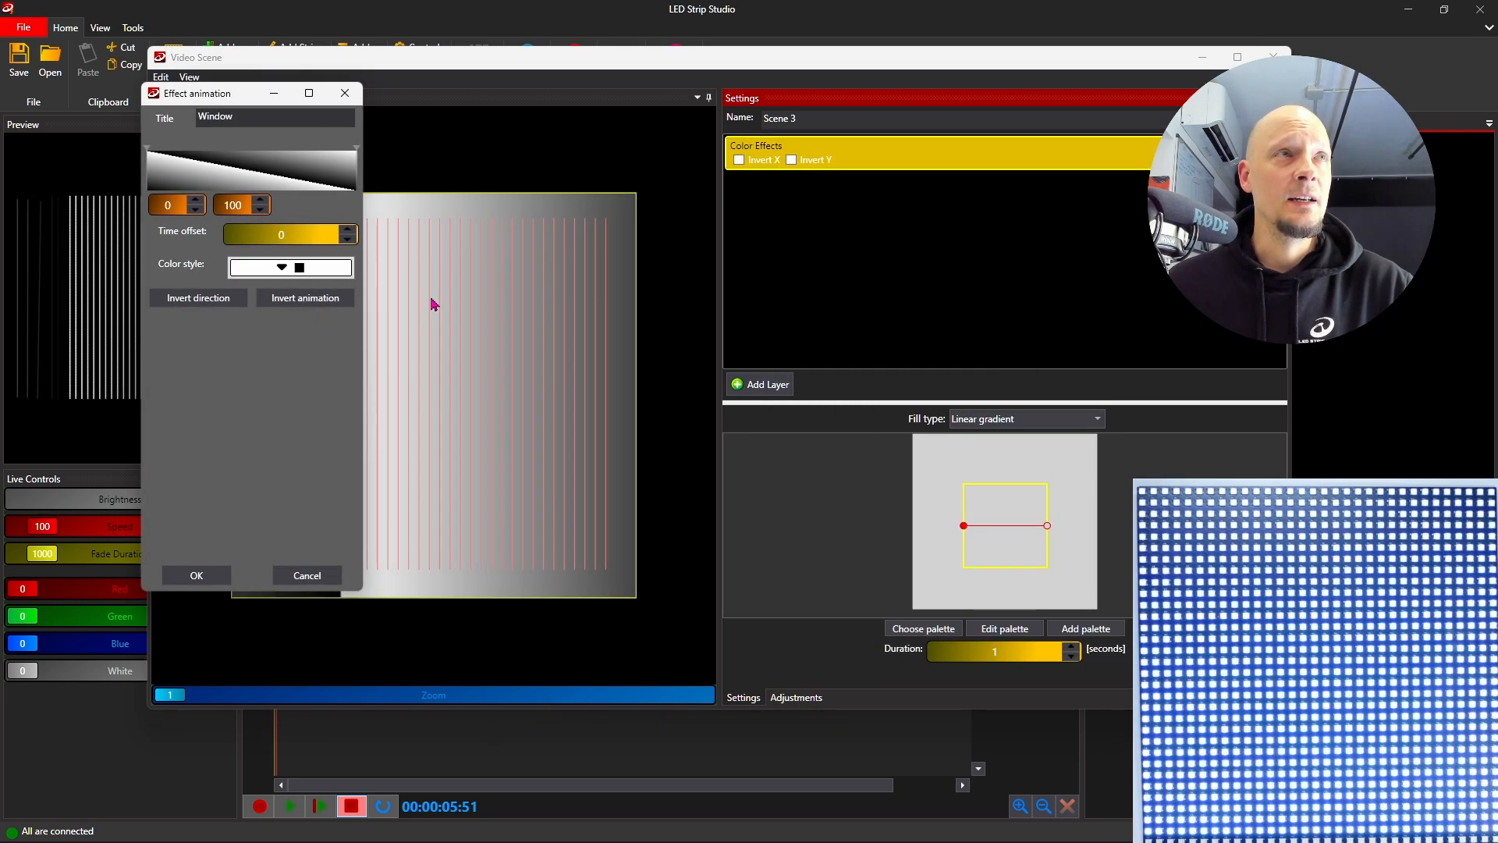
left_click(307, 575)
left_click(895, 628)
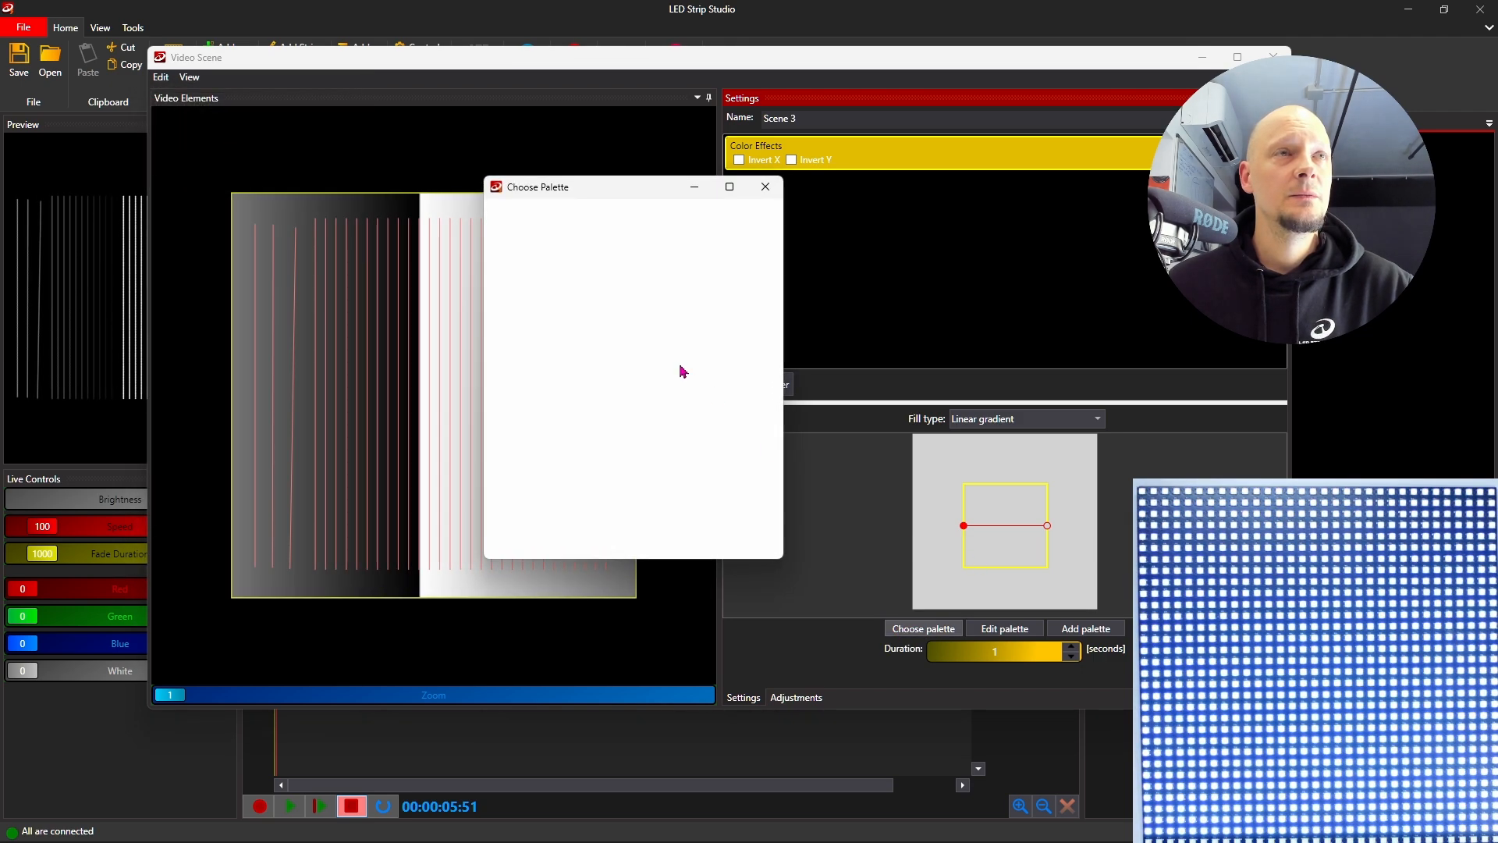
scroll(634, 384, "down", 1)
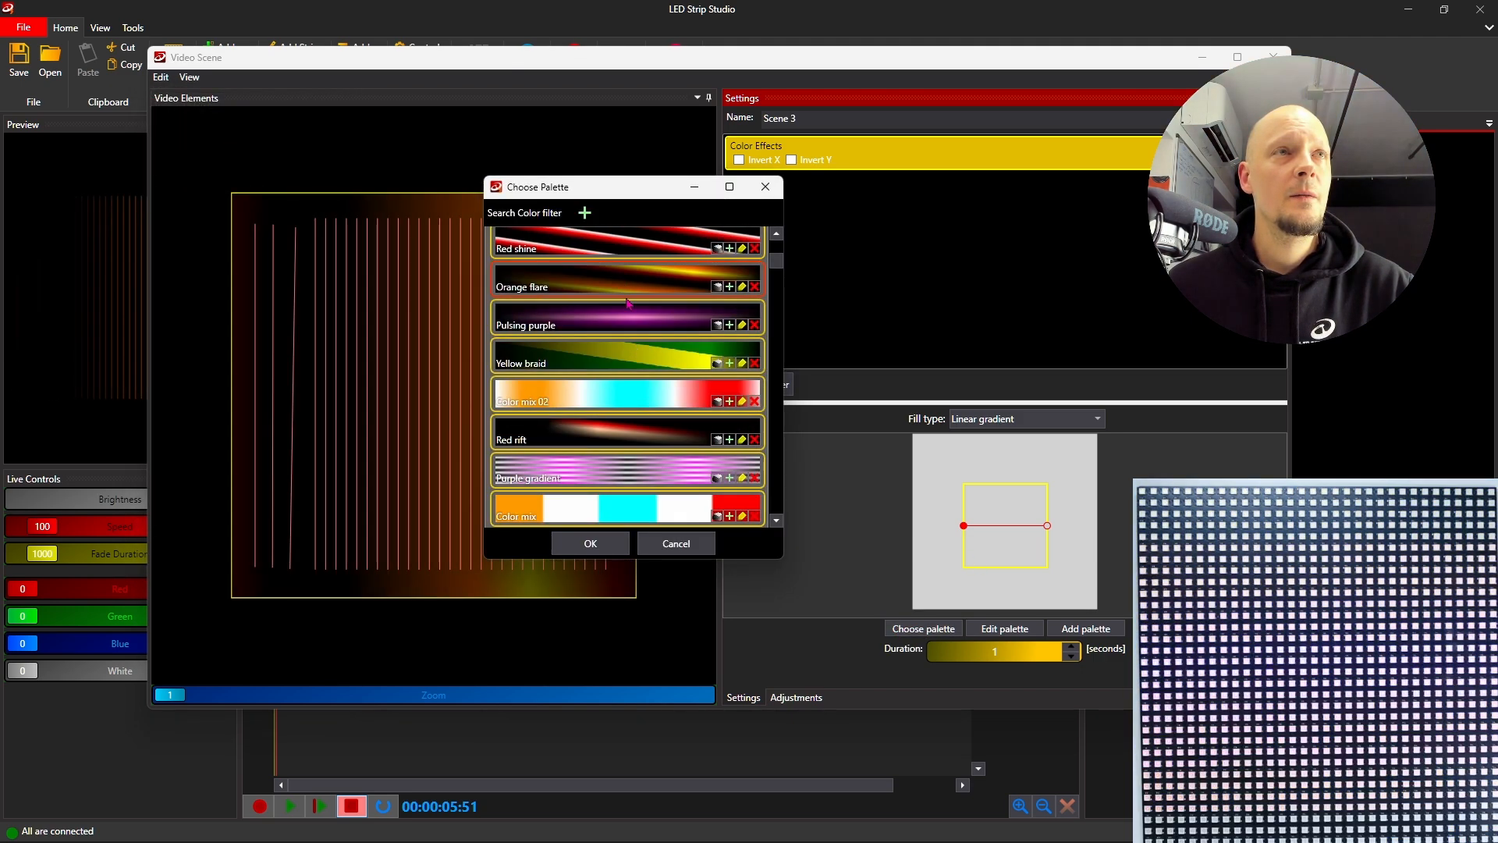
left_click(606, 544)
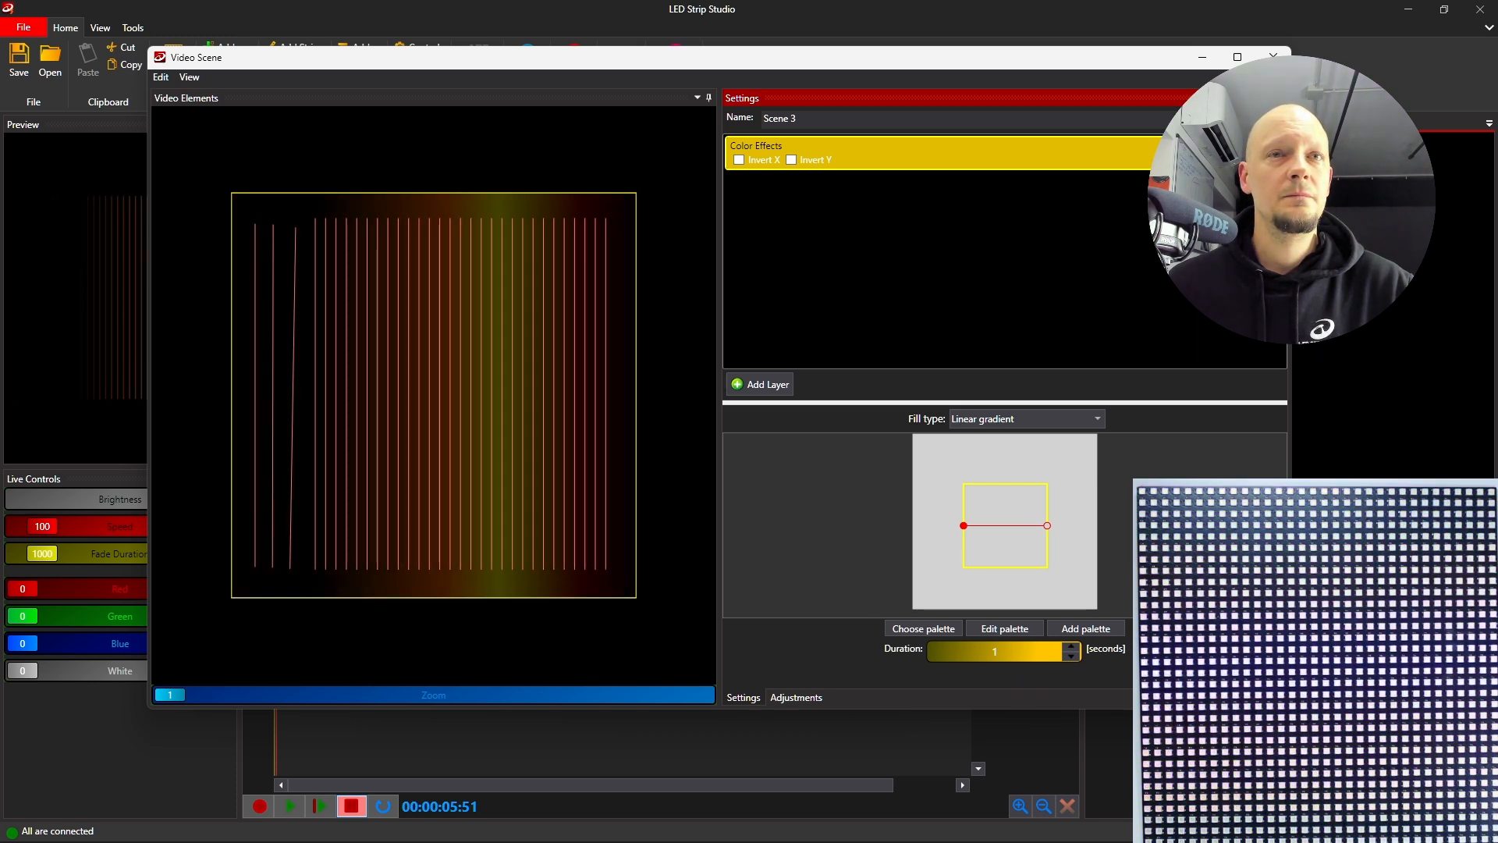
left_click(1273, 57)
double_click(641, 216)
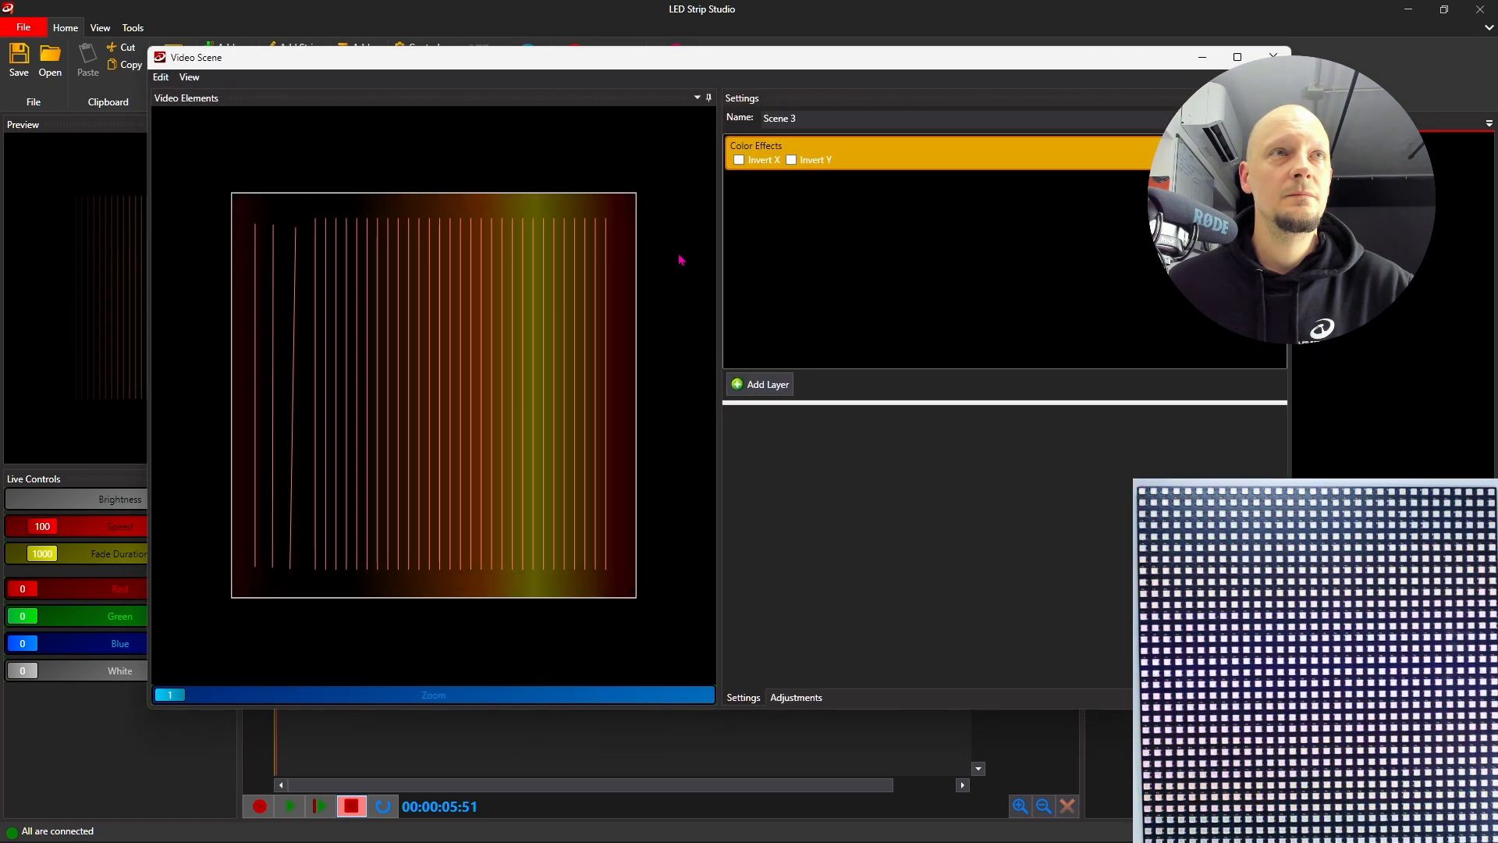
left_click(1275, 56)
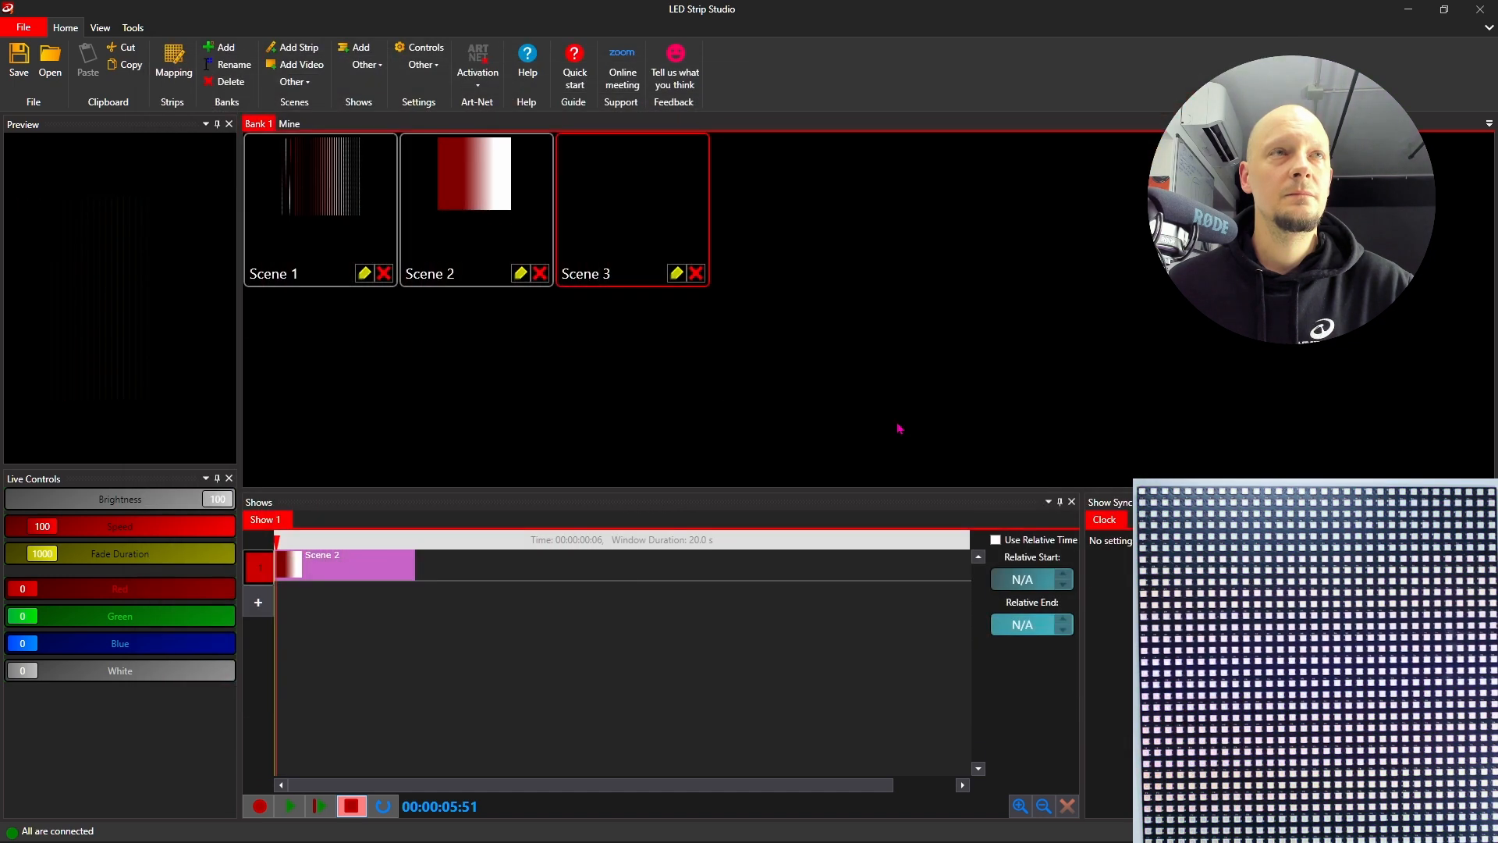
- Add another video scene without any layers and close its editor
left_click(296, 64)
double_click(792, 220)
right_click(792, 219)
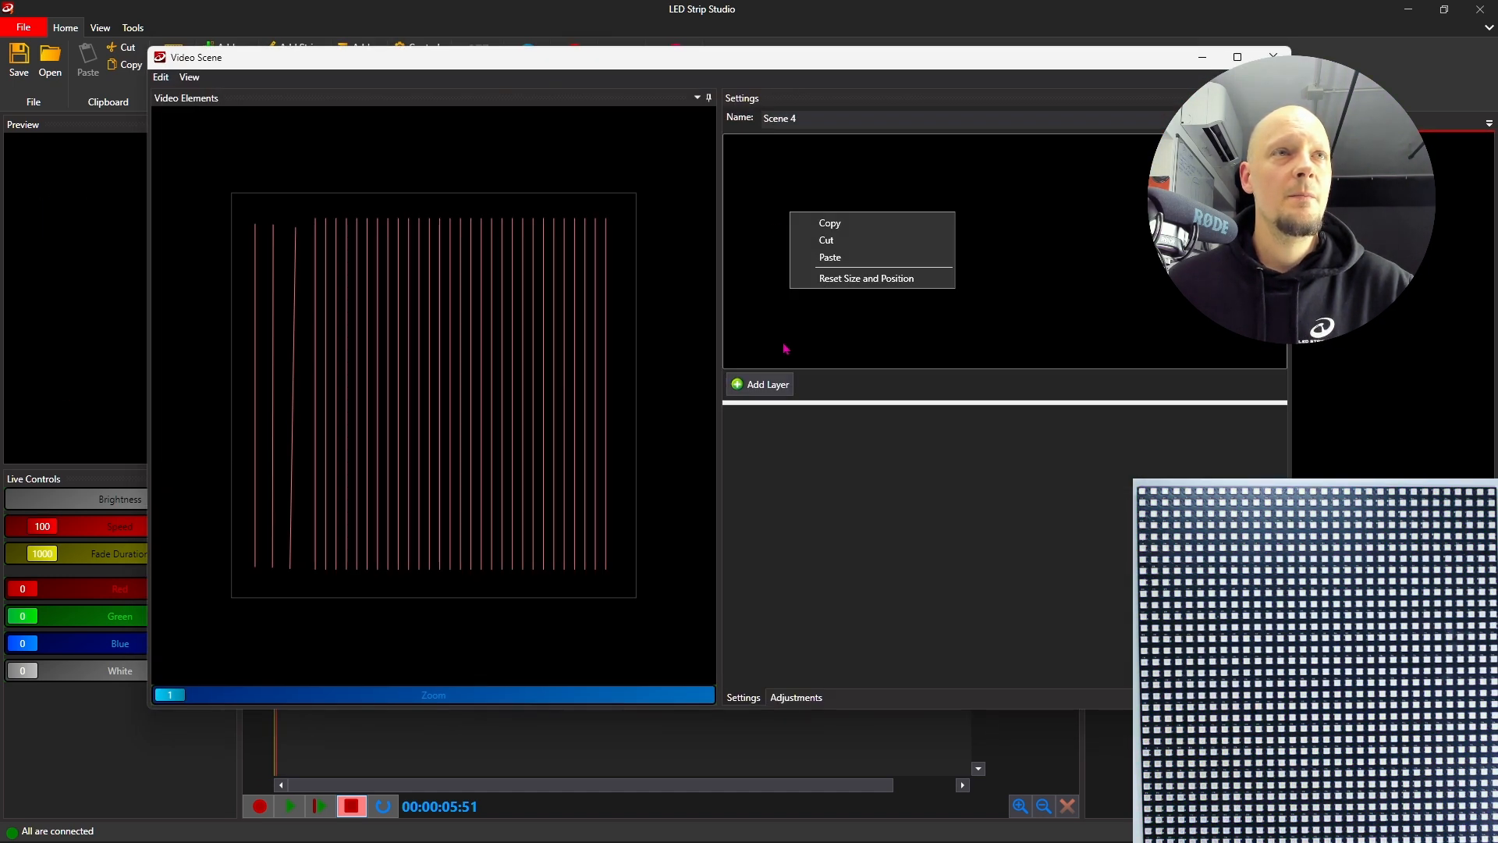
left_click(1275, 57)
left_click(1275, 57)
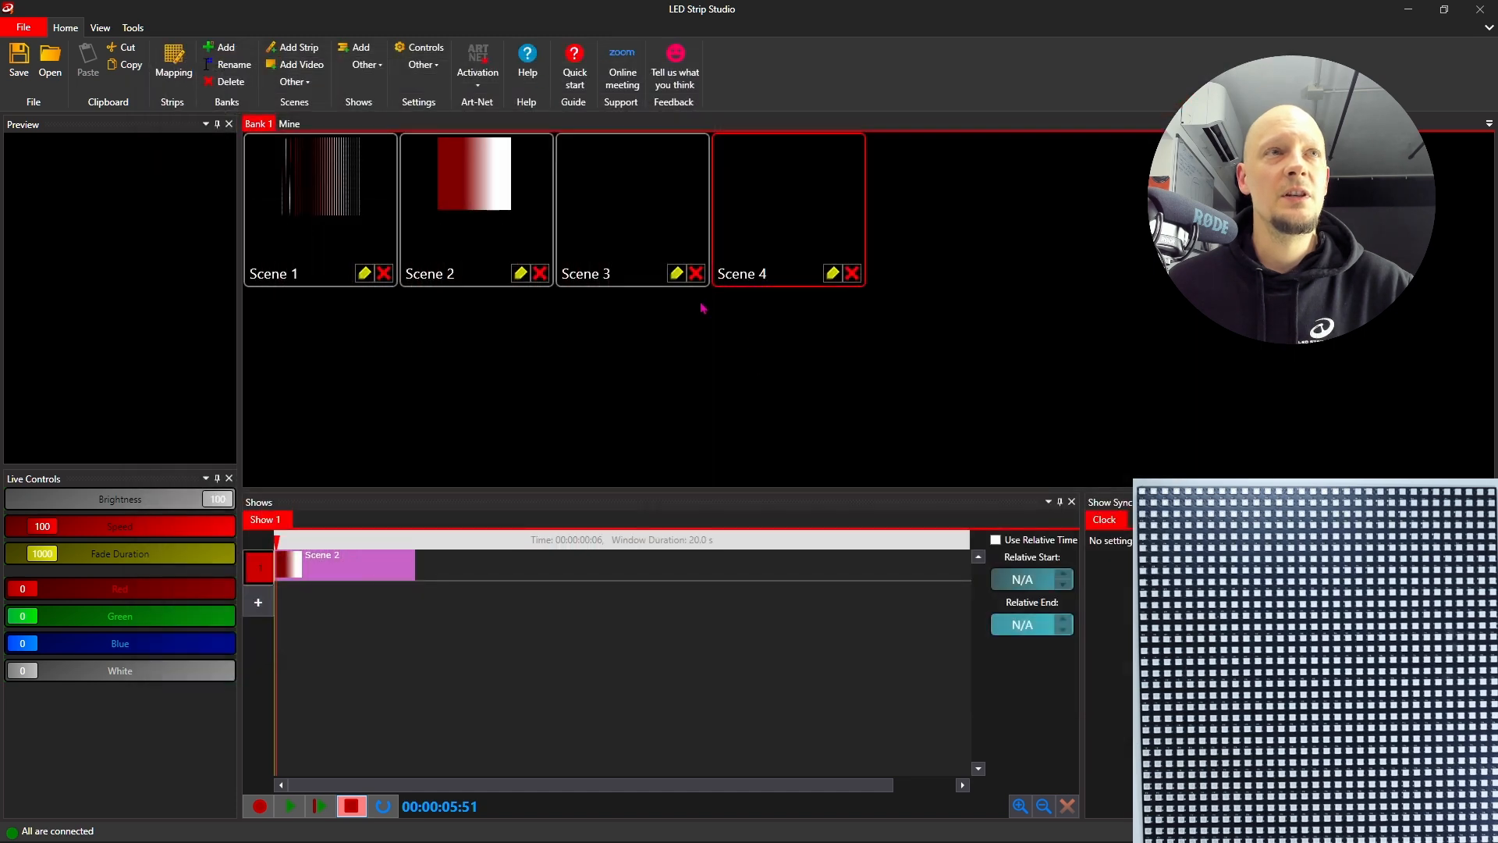
- Add a Color Effects layer with a Conical gradient fill to Scene 4 and close the scene editor
double_click(789, 199)
right_click(789, 199)
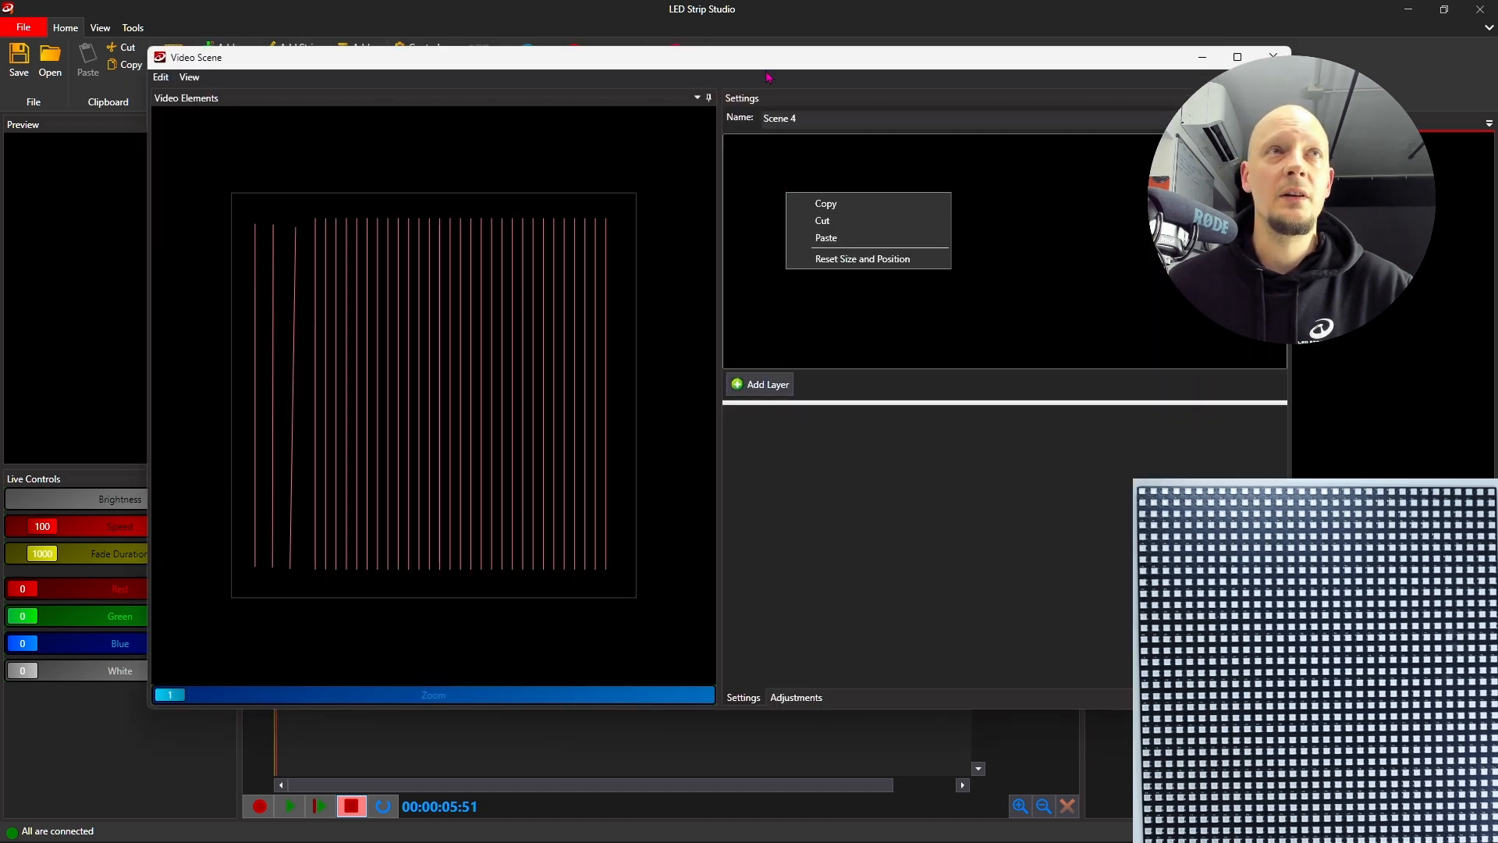
left_click(643, 54)
left_click_drag(748, 61, 667, 72)
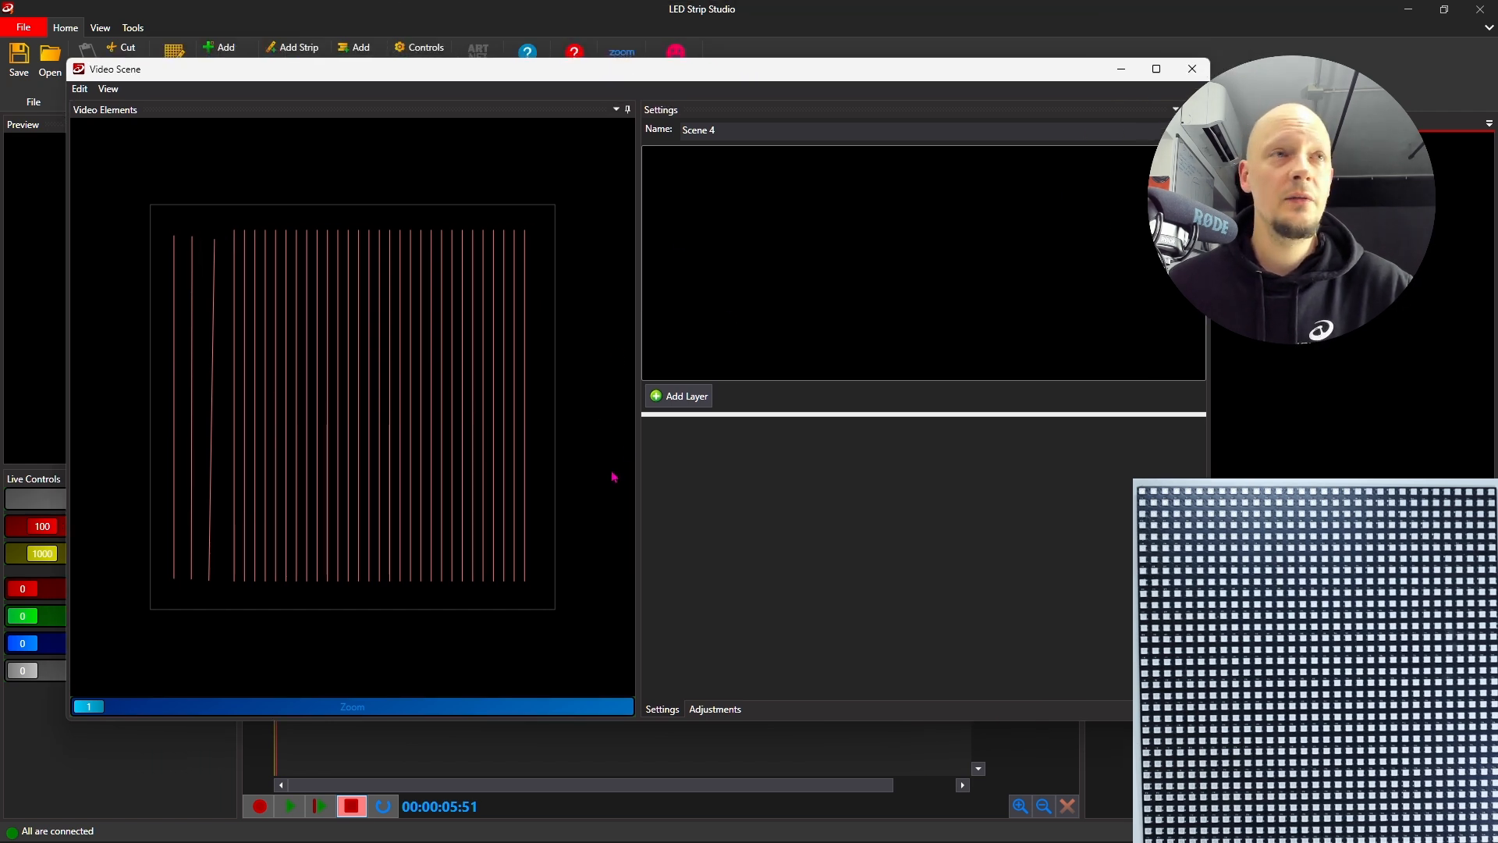
left_click(681, 397)
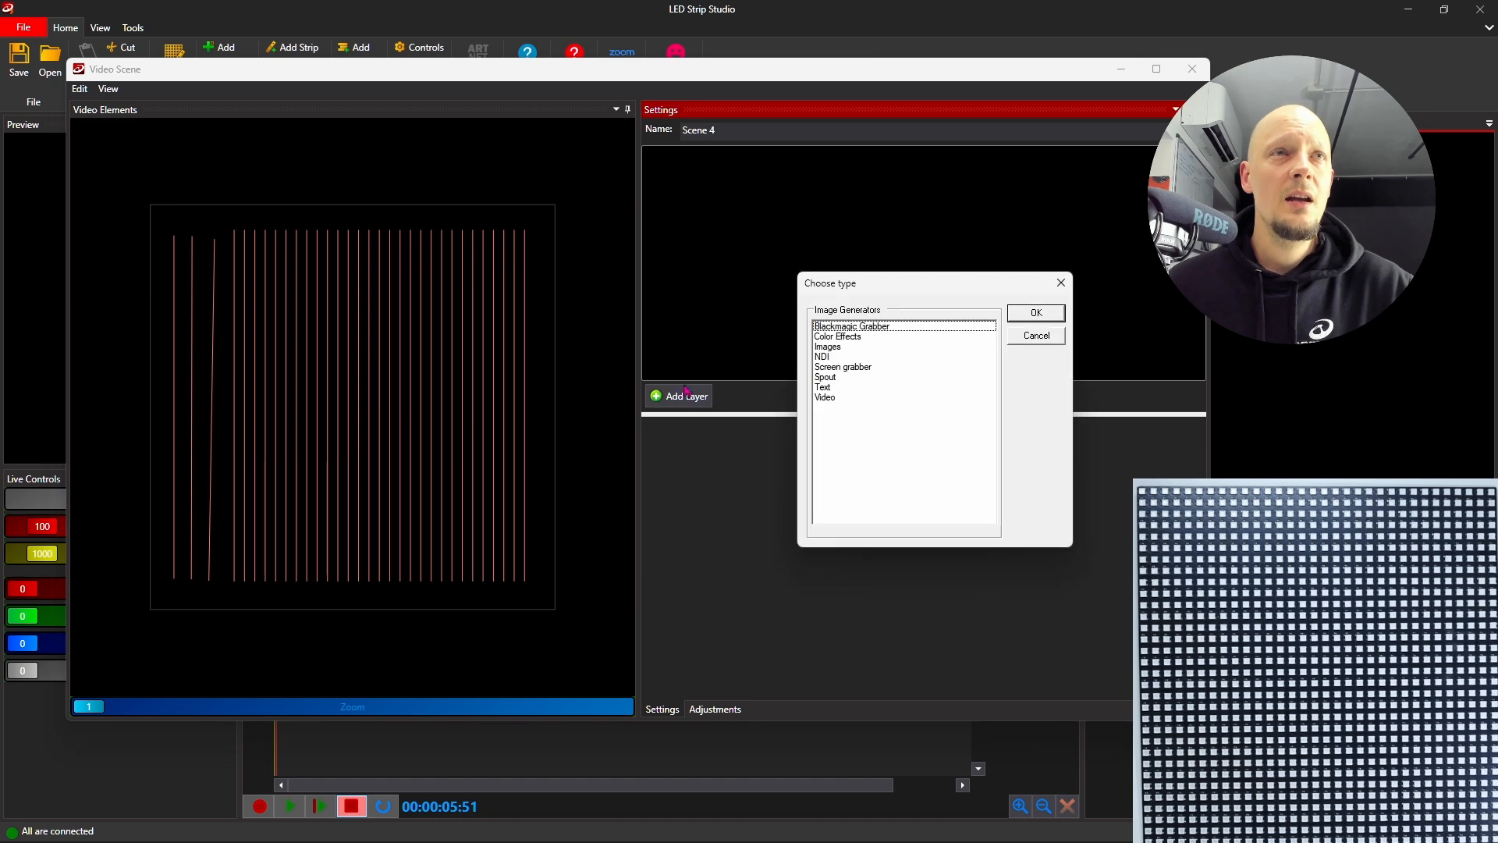
left_click(837, 336)
left_click(1037, 313)
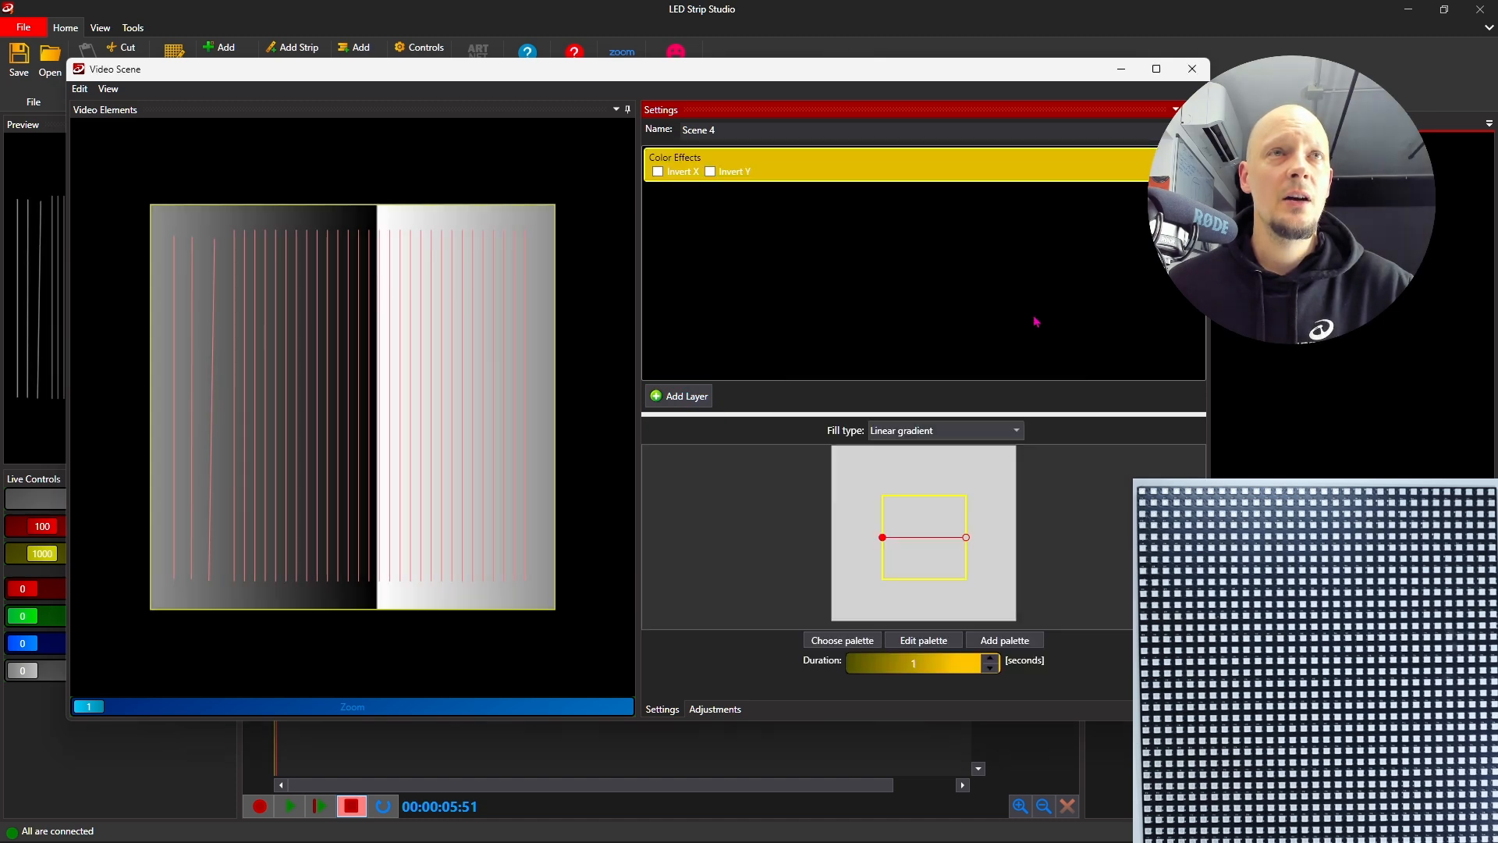
left_click(909, 433)
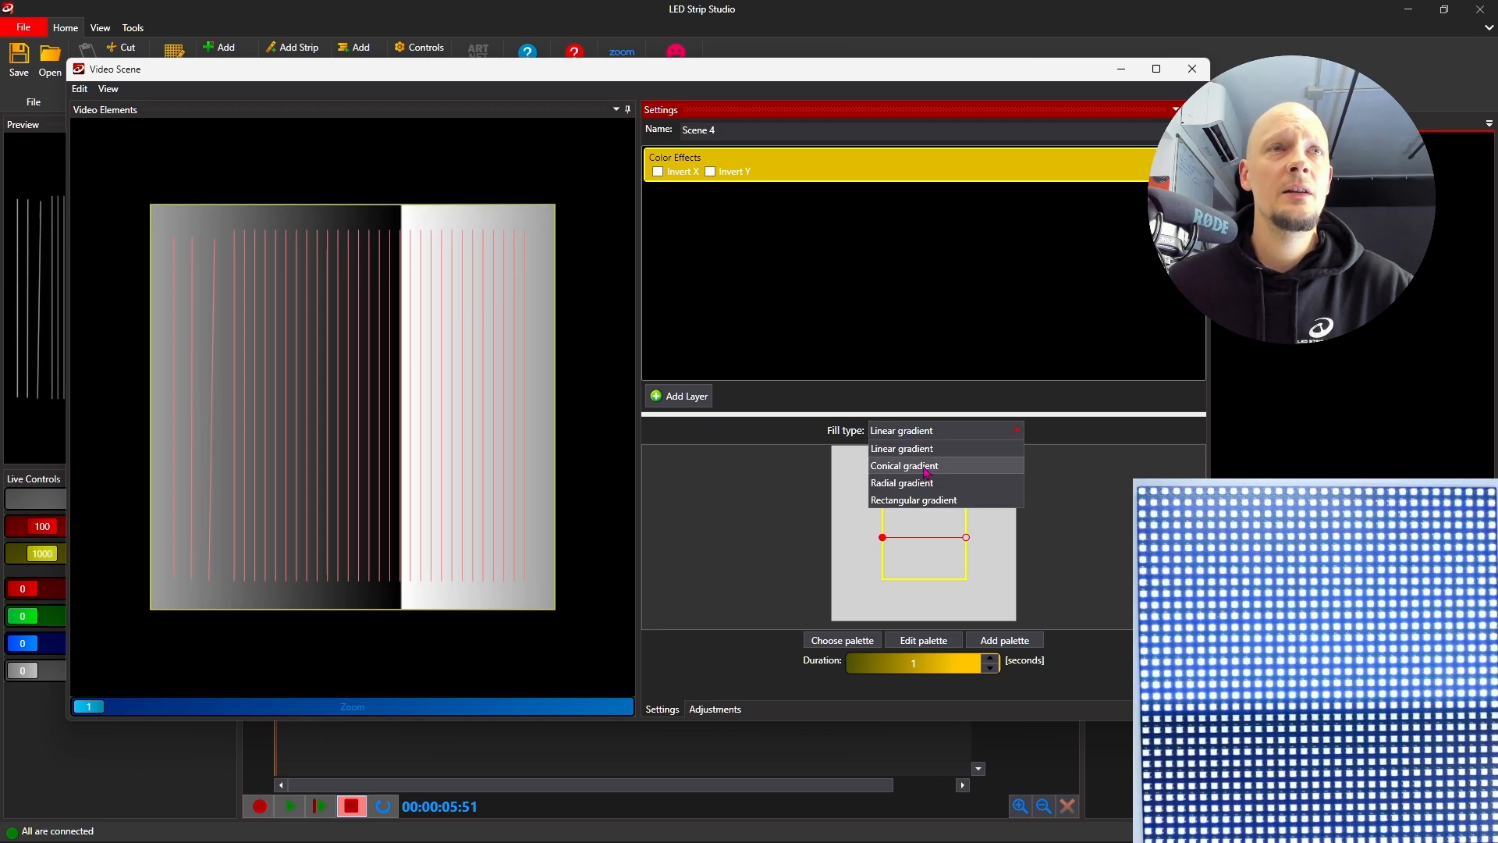
left_click(927, 467)
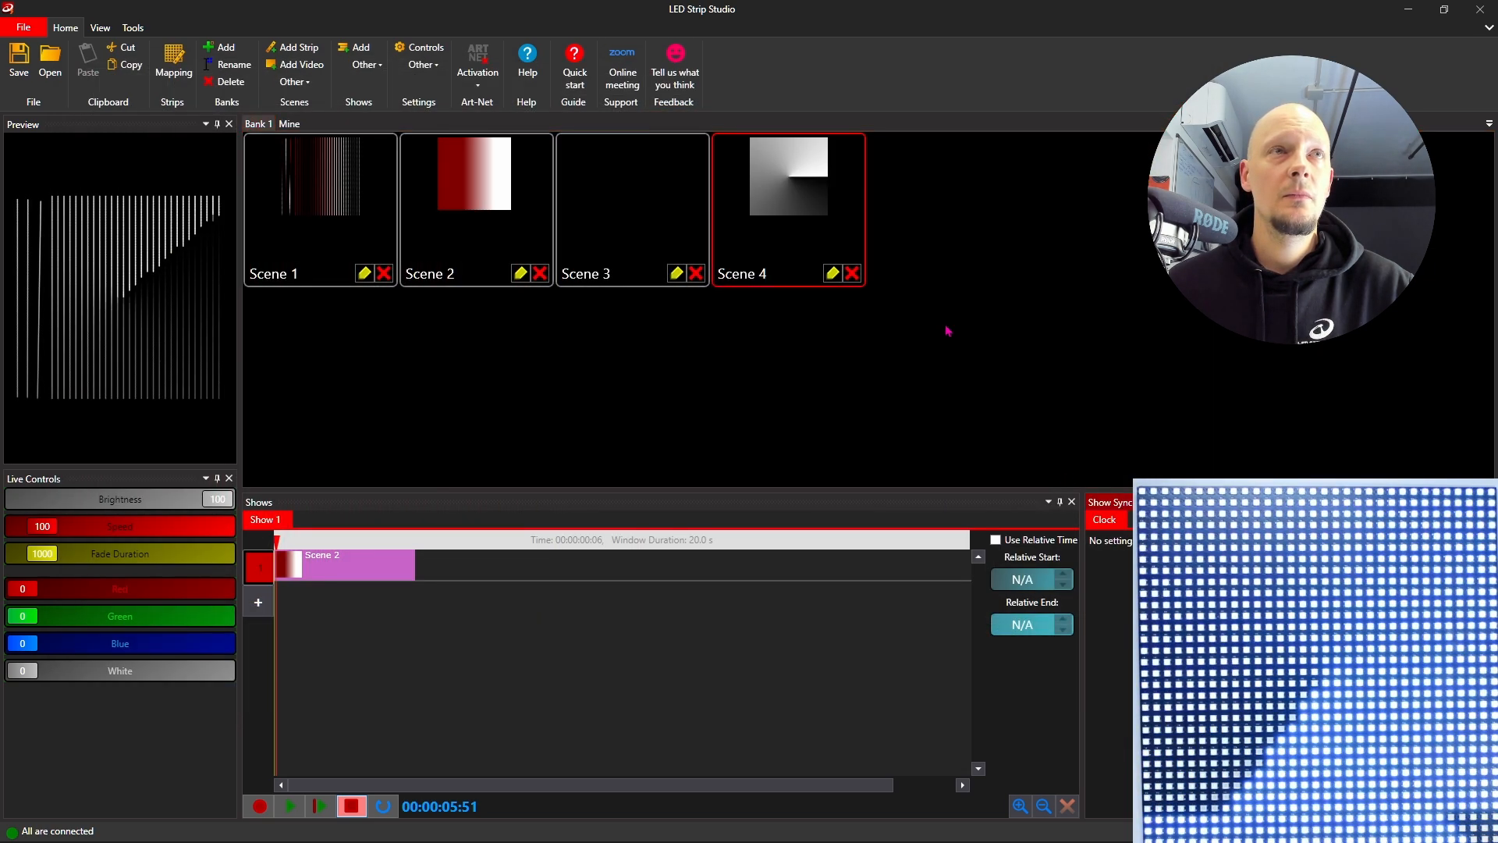
- Place Scene 3 and Scene 4 in Show 1 directly after the Scene 2 clip and scrub the playhead through the clips
left_click_drag(637, 197, 515, 572)
mouse_move(643, 586)
left_mouse_down()
mouse_move(529, 565)
mouse_move(651, 576)
left_mouse_up()
left_click_drag(382, 543, 499, 560)
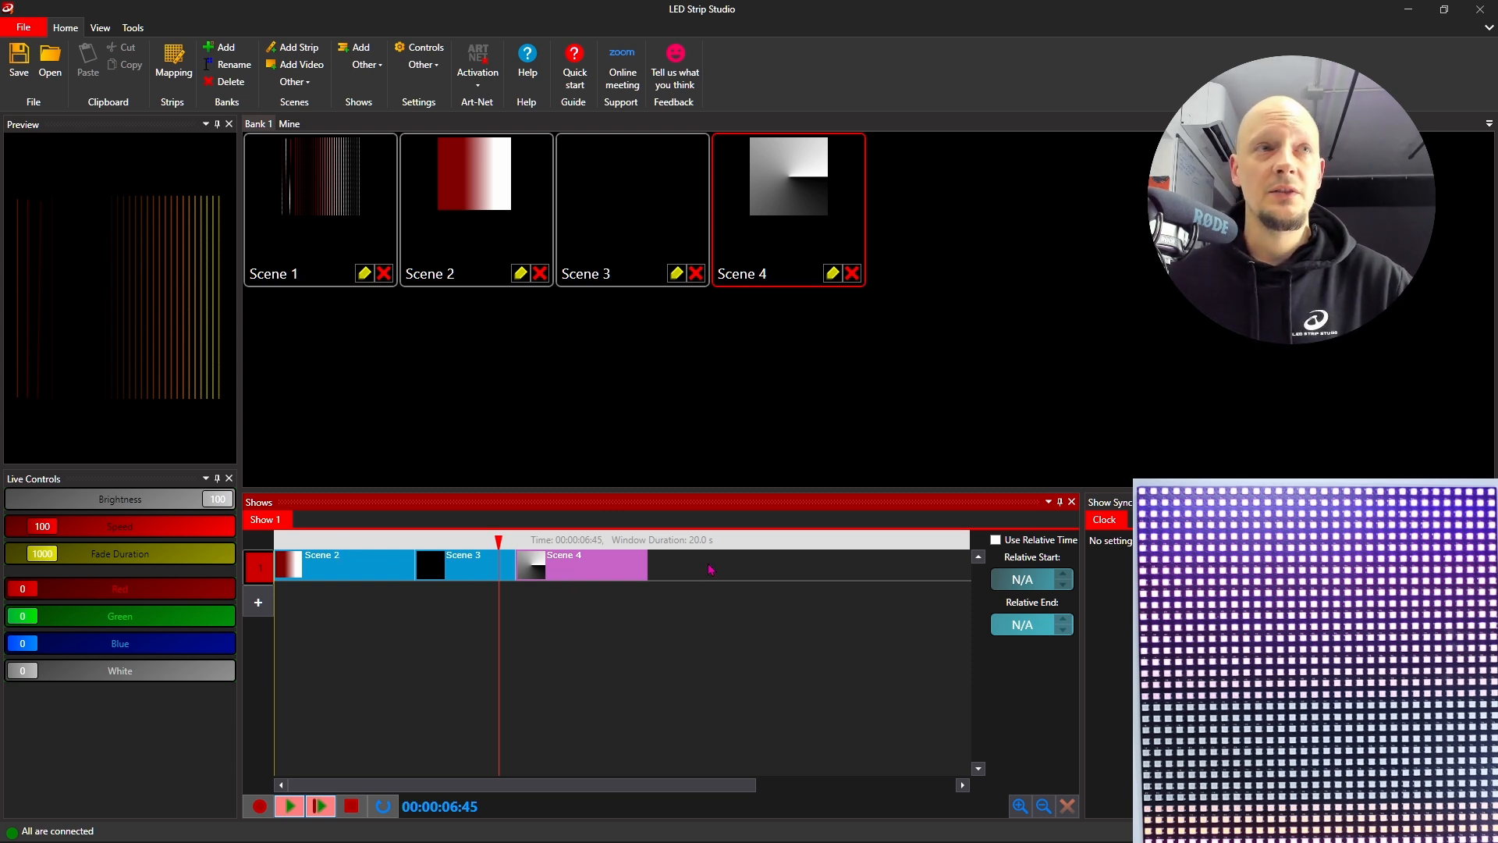
left_click(132, 34)
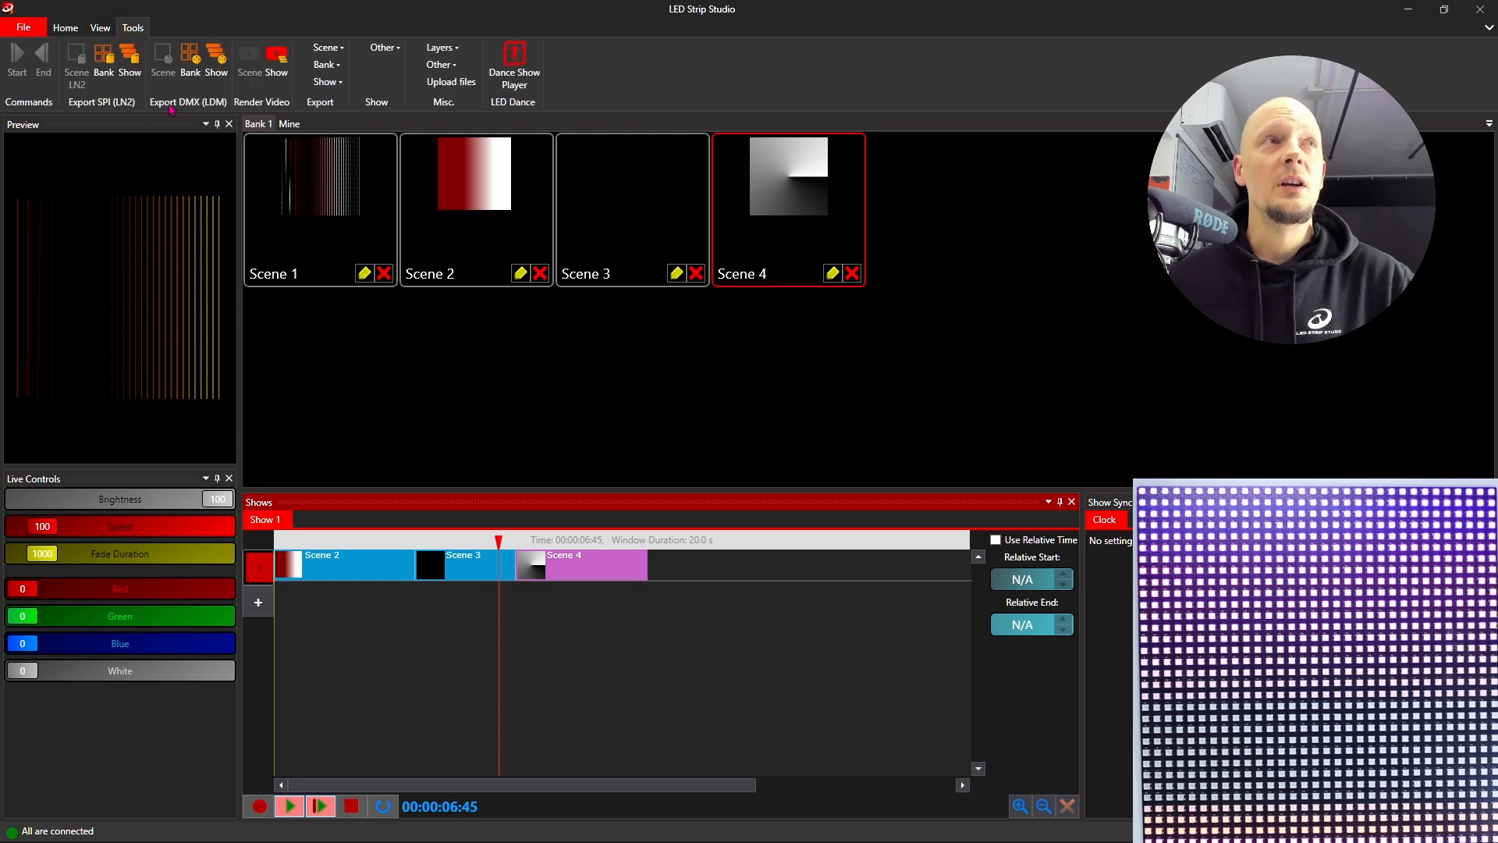
left_click(69, 31)
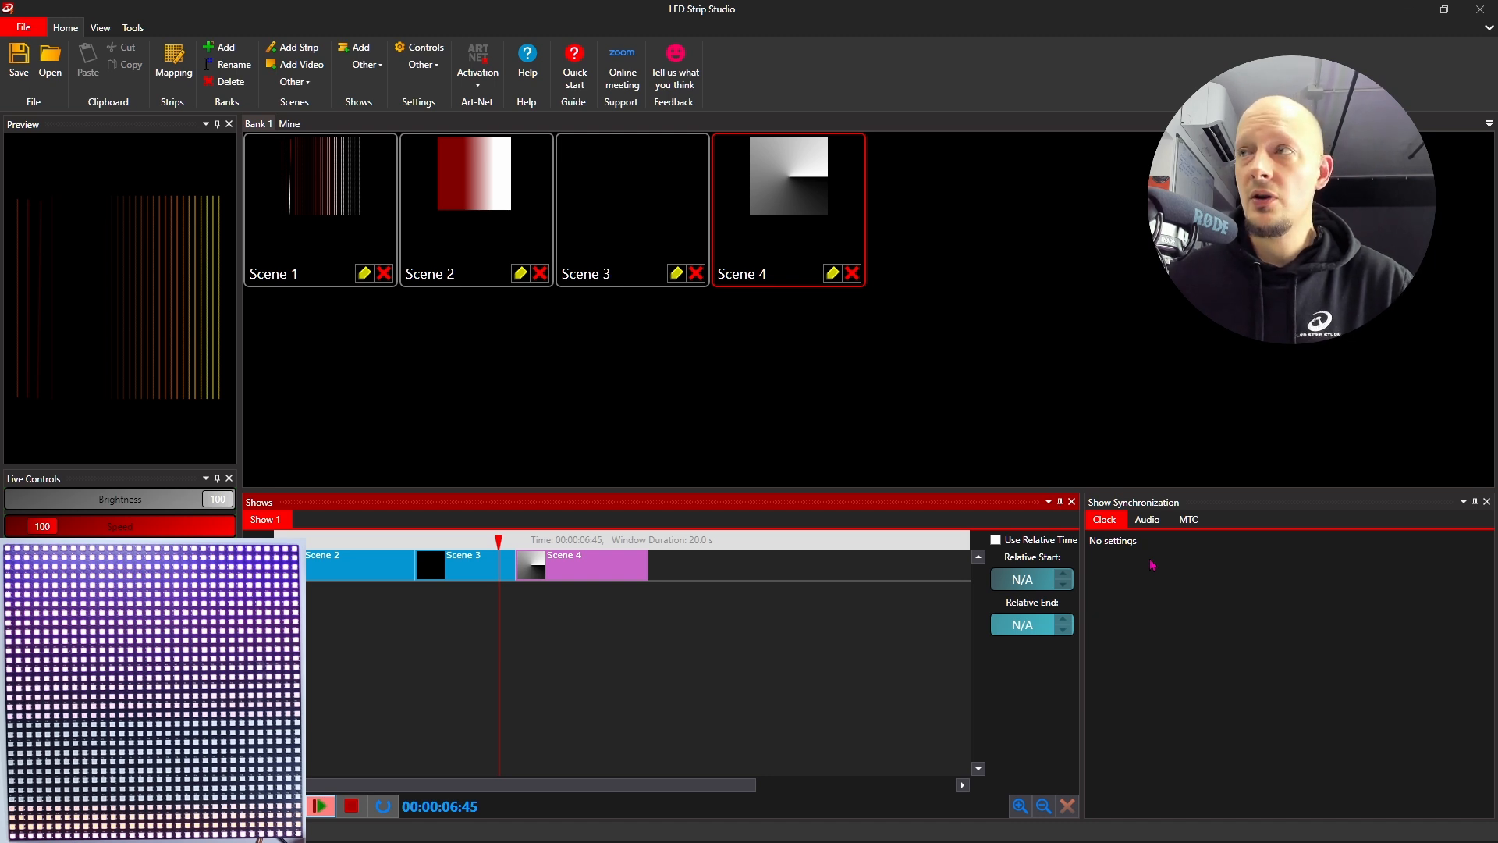
- Switch Show 1's synchronization to Audio and load the file That Technological.wav
left_click(1178, 503)
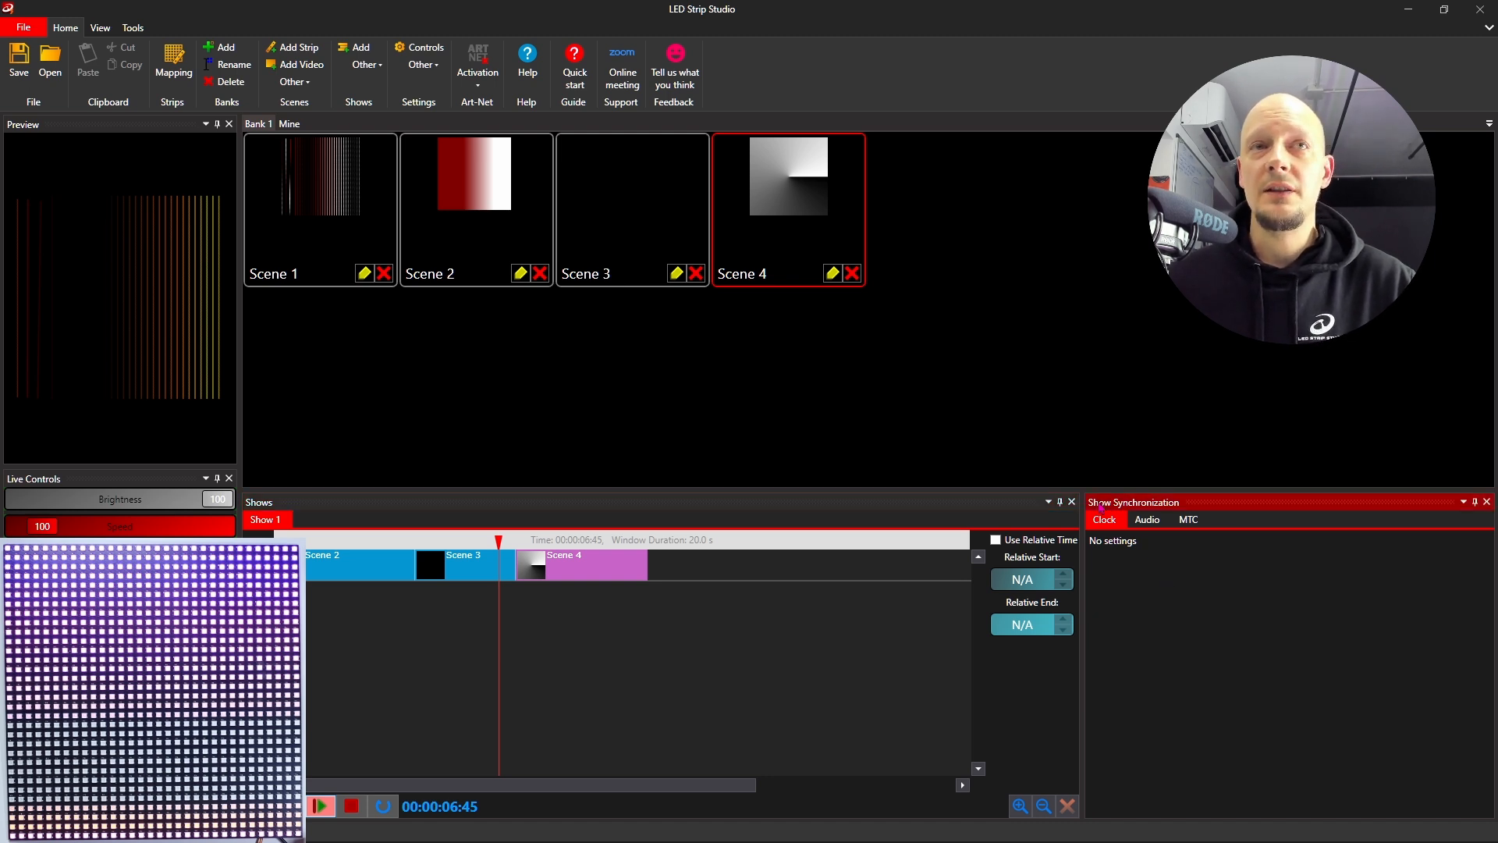
left_click(1154, 526)
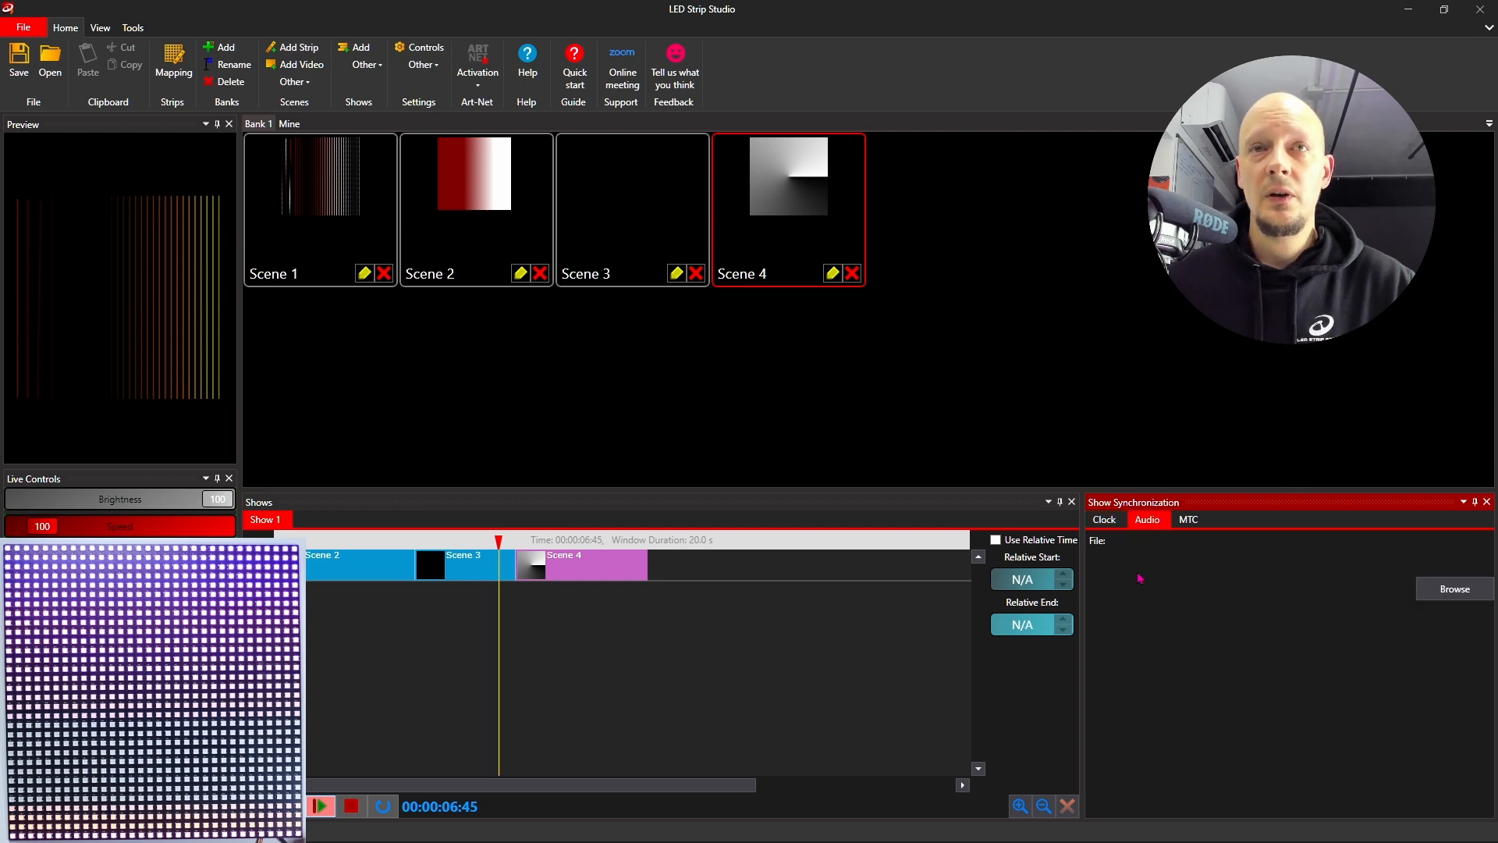
left_click(1432, 591)
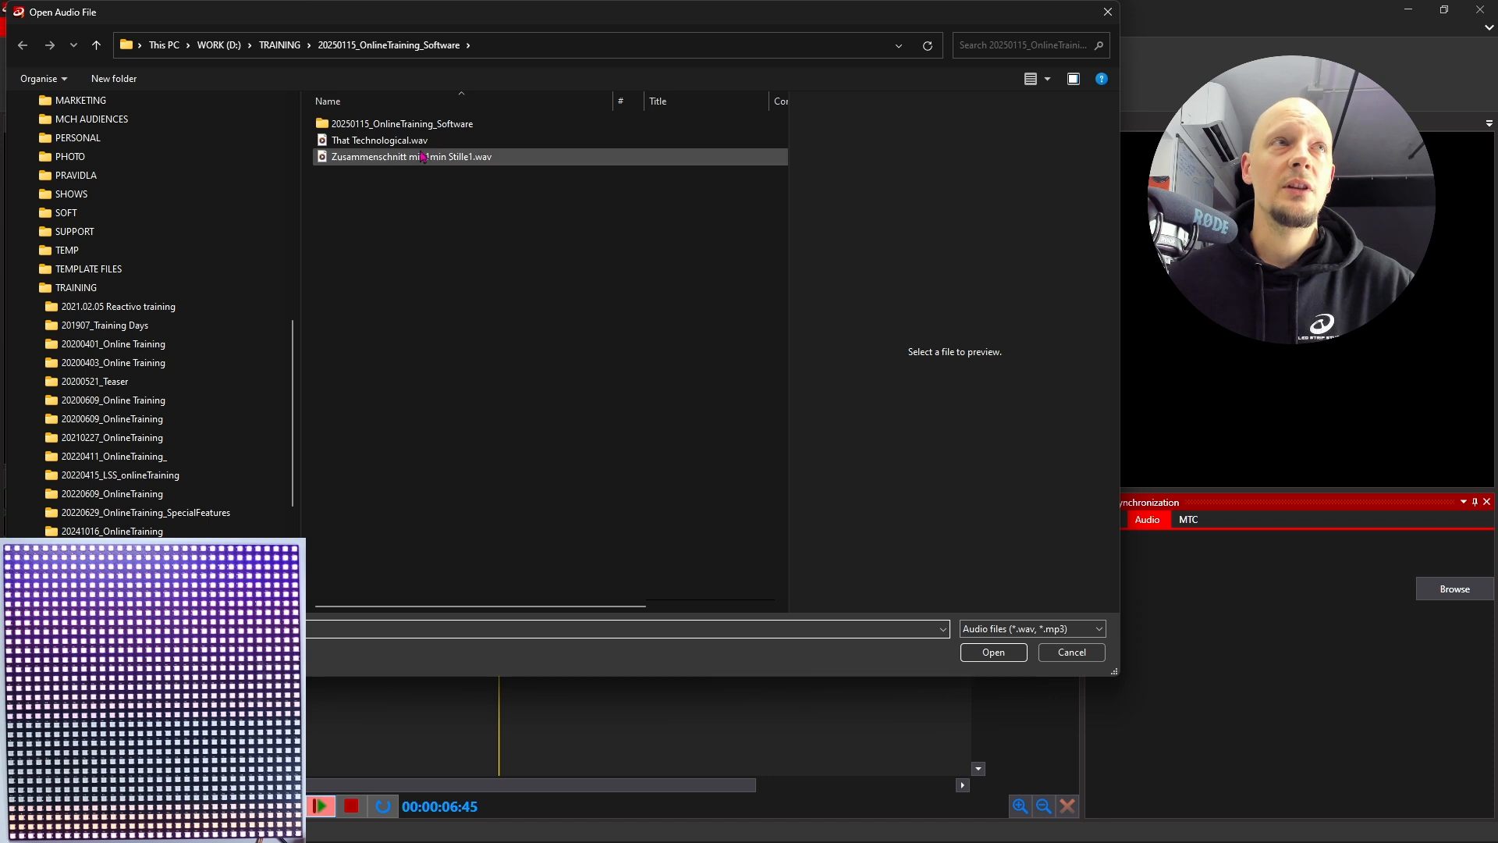
left_click(421, 142)
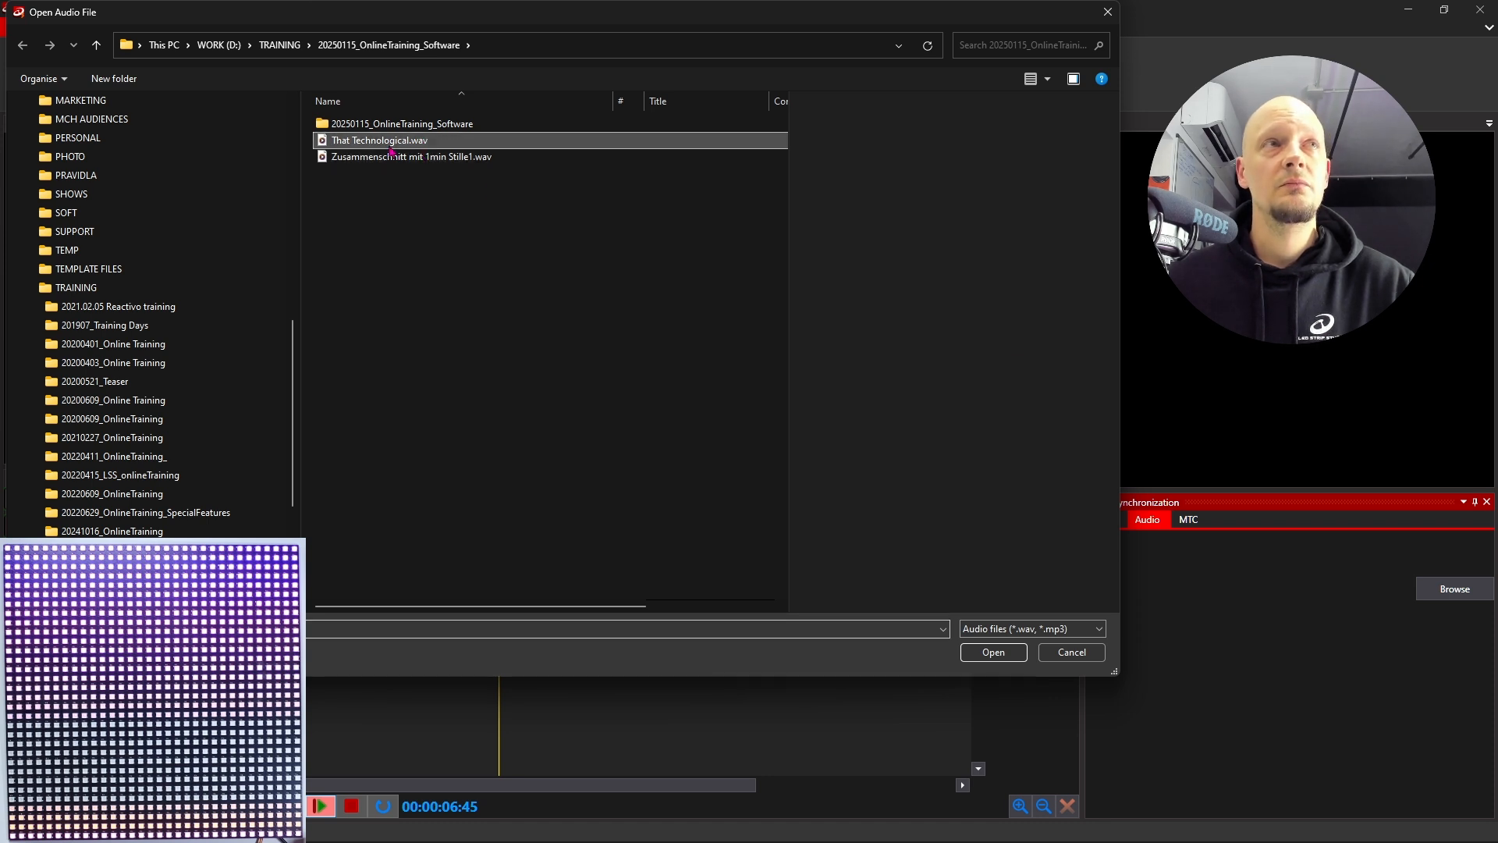
left_click(993, 653)
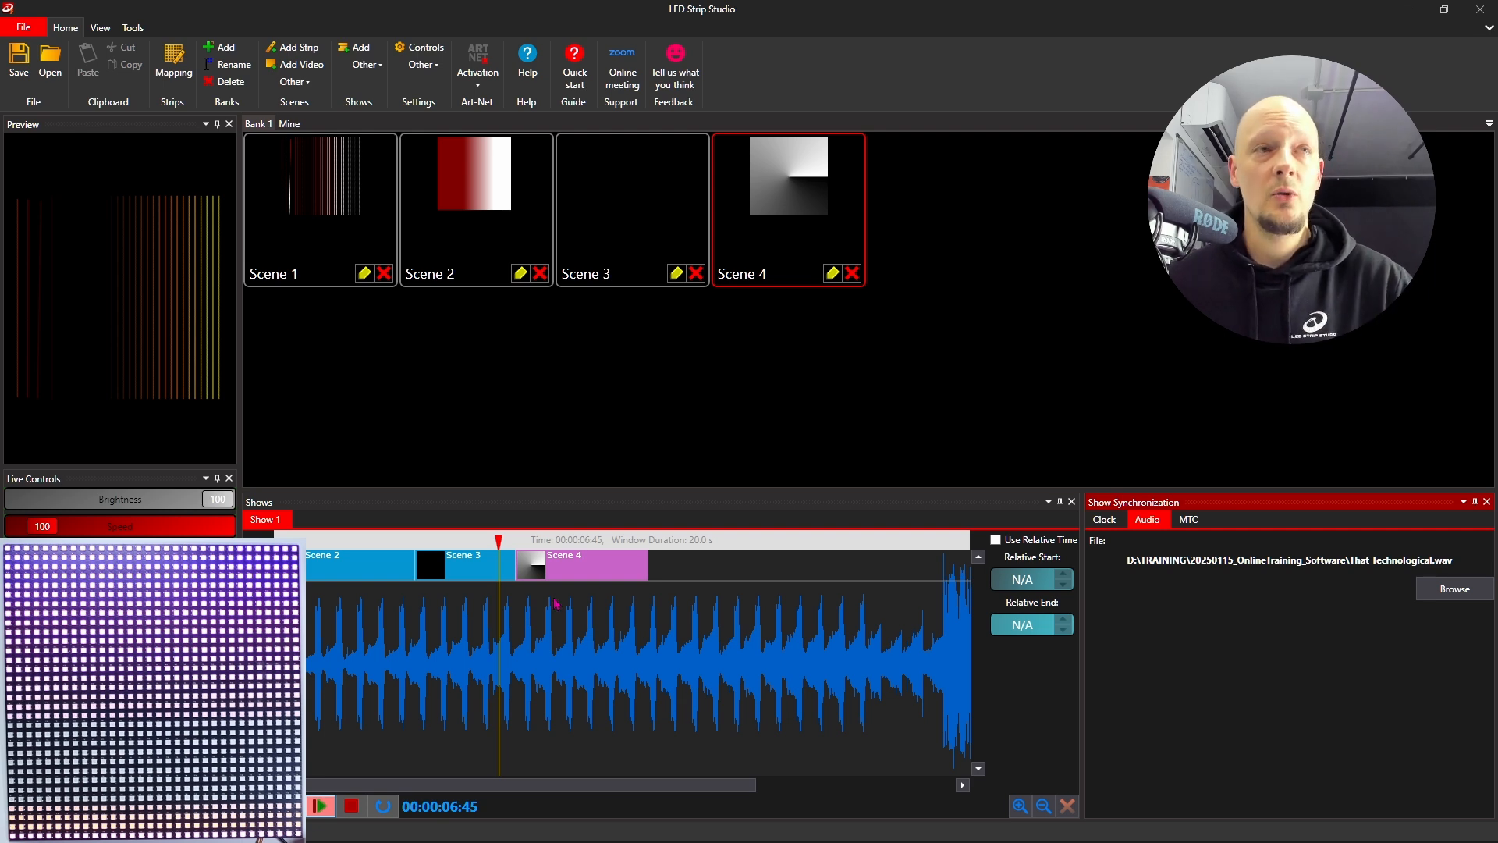
- Move the playhead near the start of Show 1, lower the system volume, and play the show with its audio
left_click(332, 544)
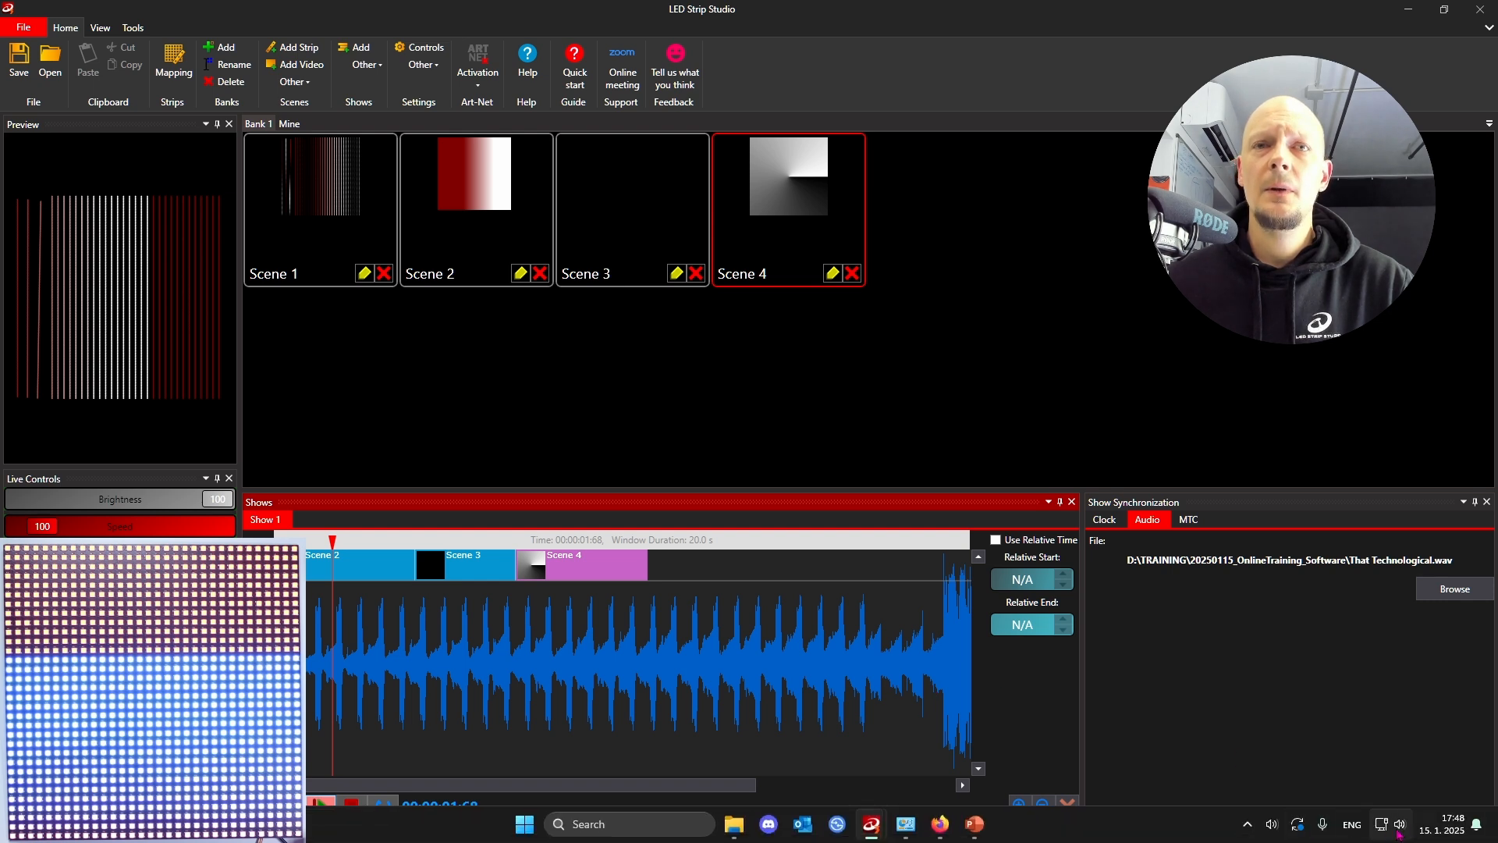
left_click(1398, 835)
left_click_drag(1356, 726, 1311, 731)
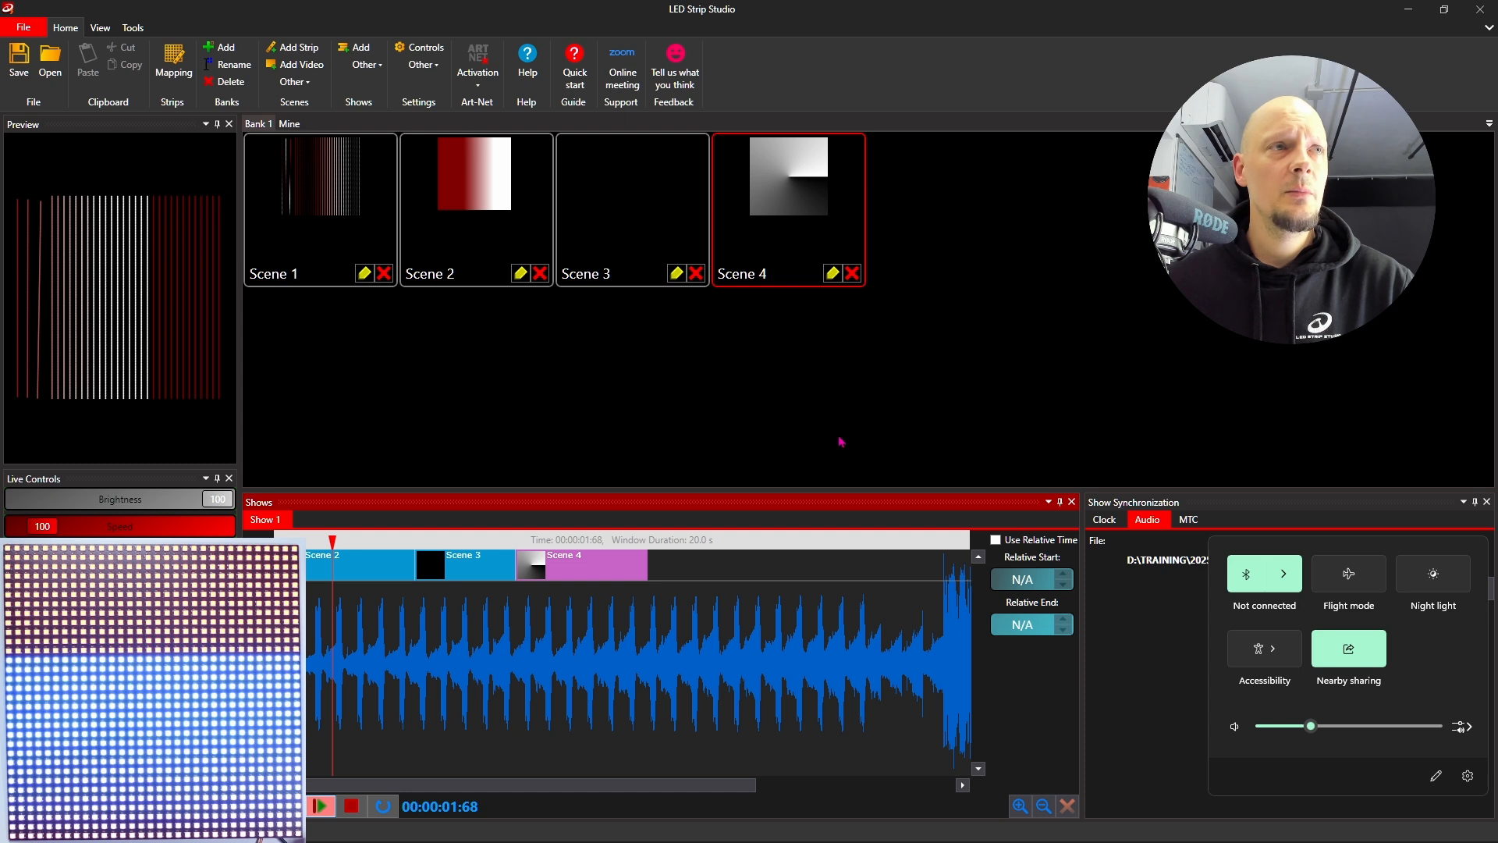
left_click(459, 451)
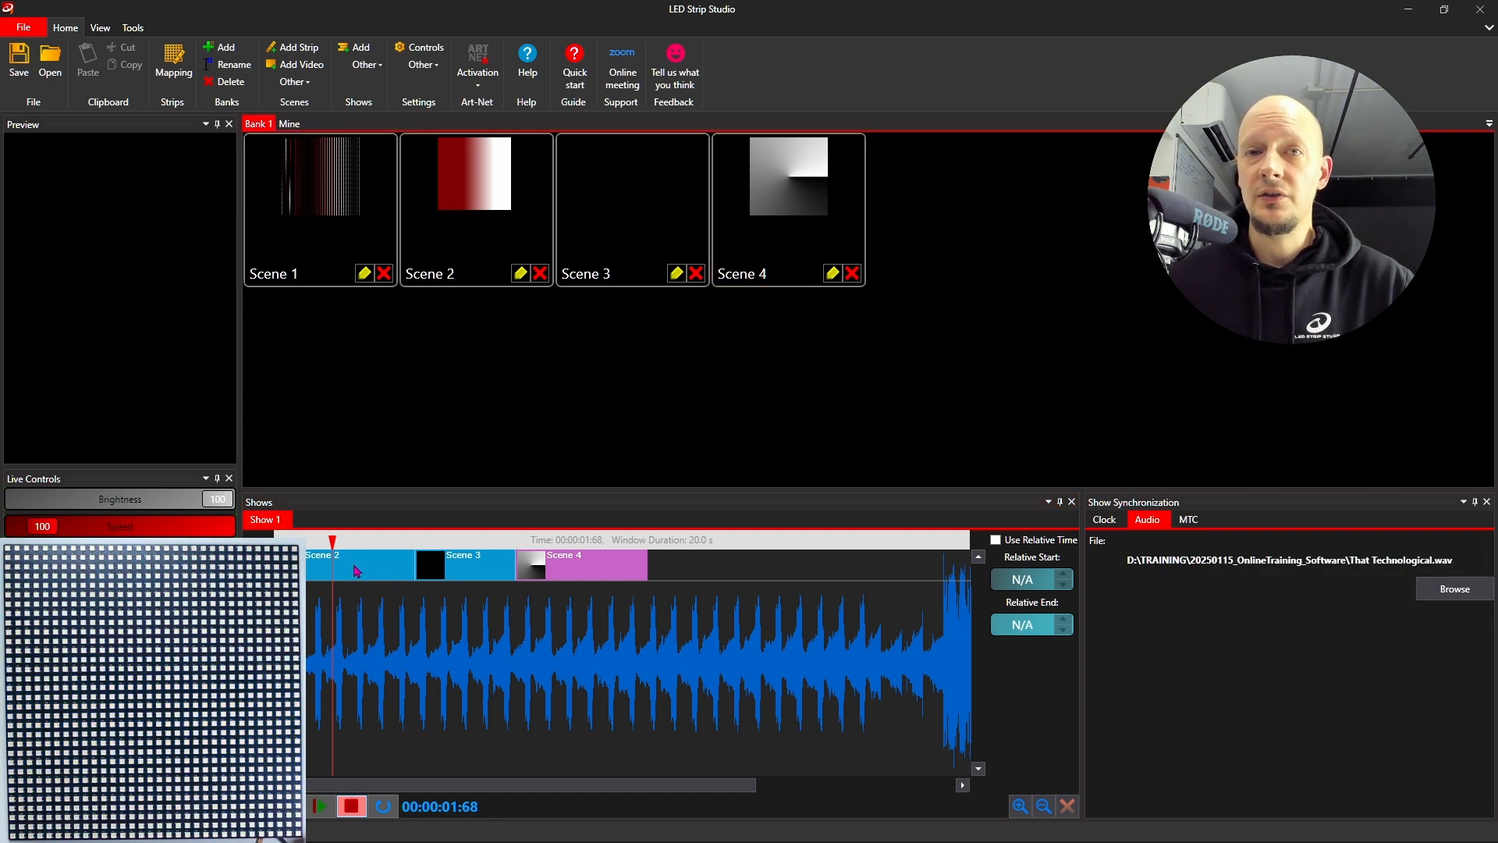
key("space")
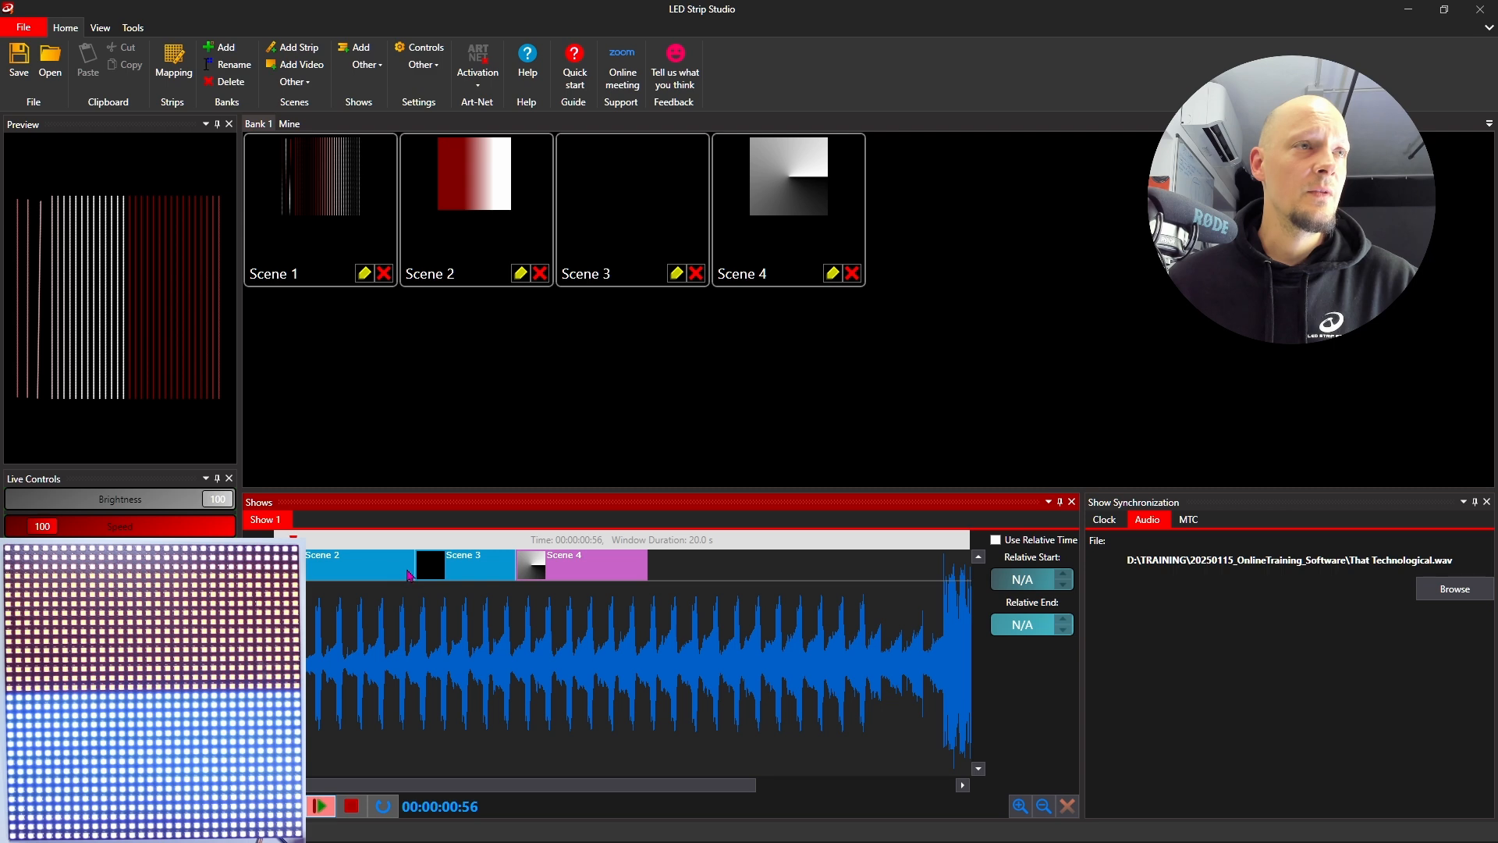
- Align the Scene 2 clip with the first beat of the audio waveform and shorten it to the length of that beat
left_click_drag(406, 575, 309, 576)
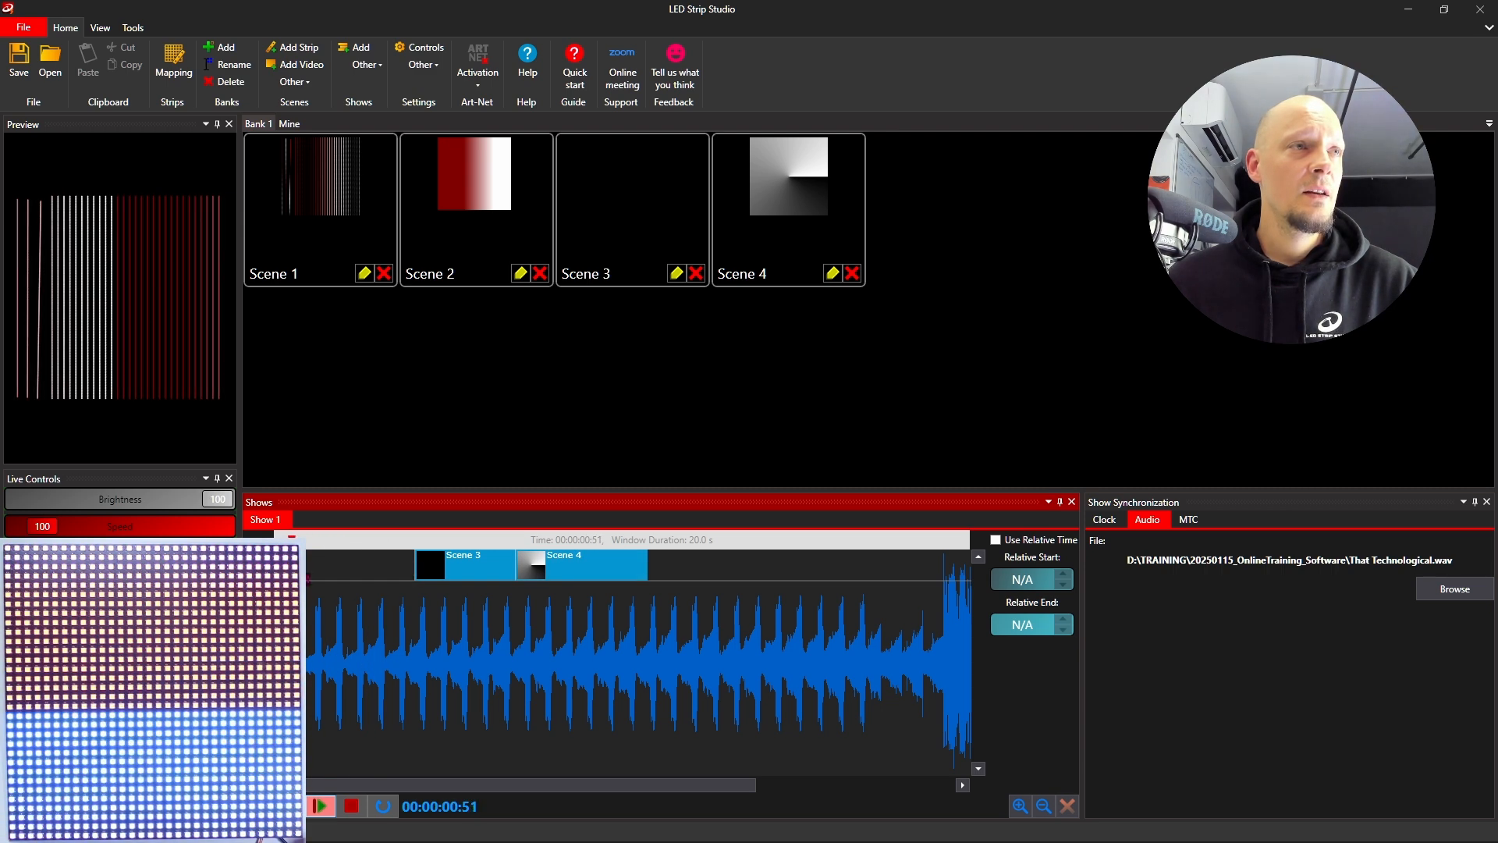
left_click_drag(294, 574, 301, 575)
left_click(1028, 803)
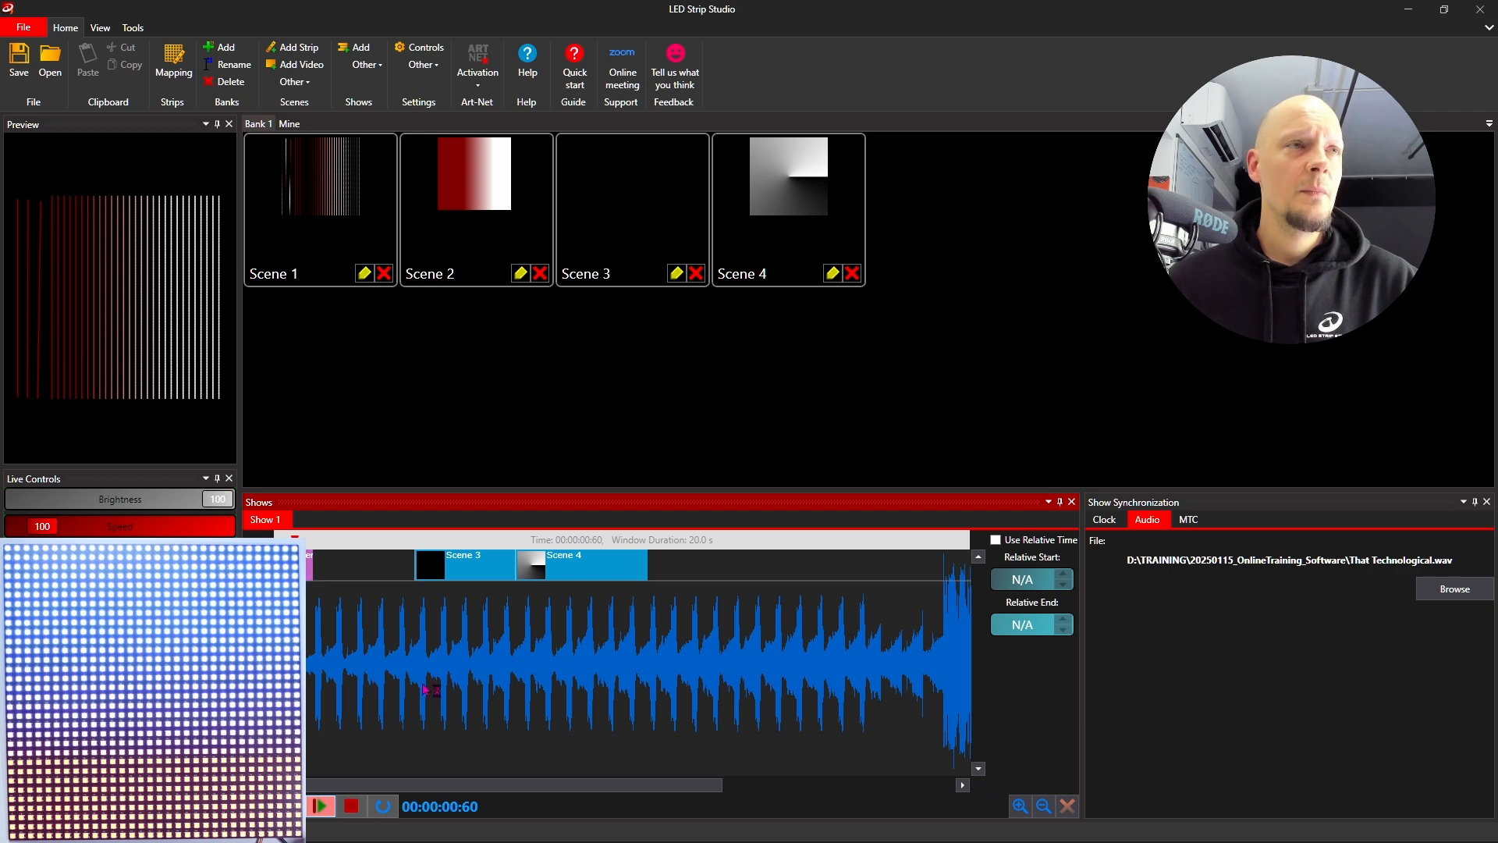
scroll(315, 642, "up", 1)
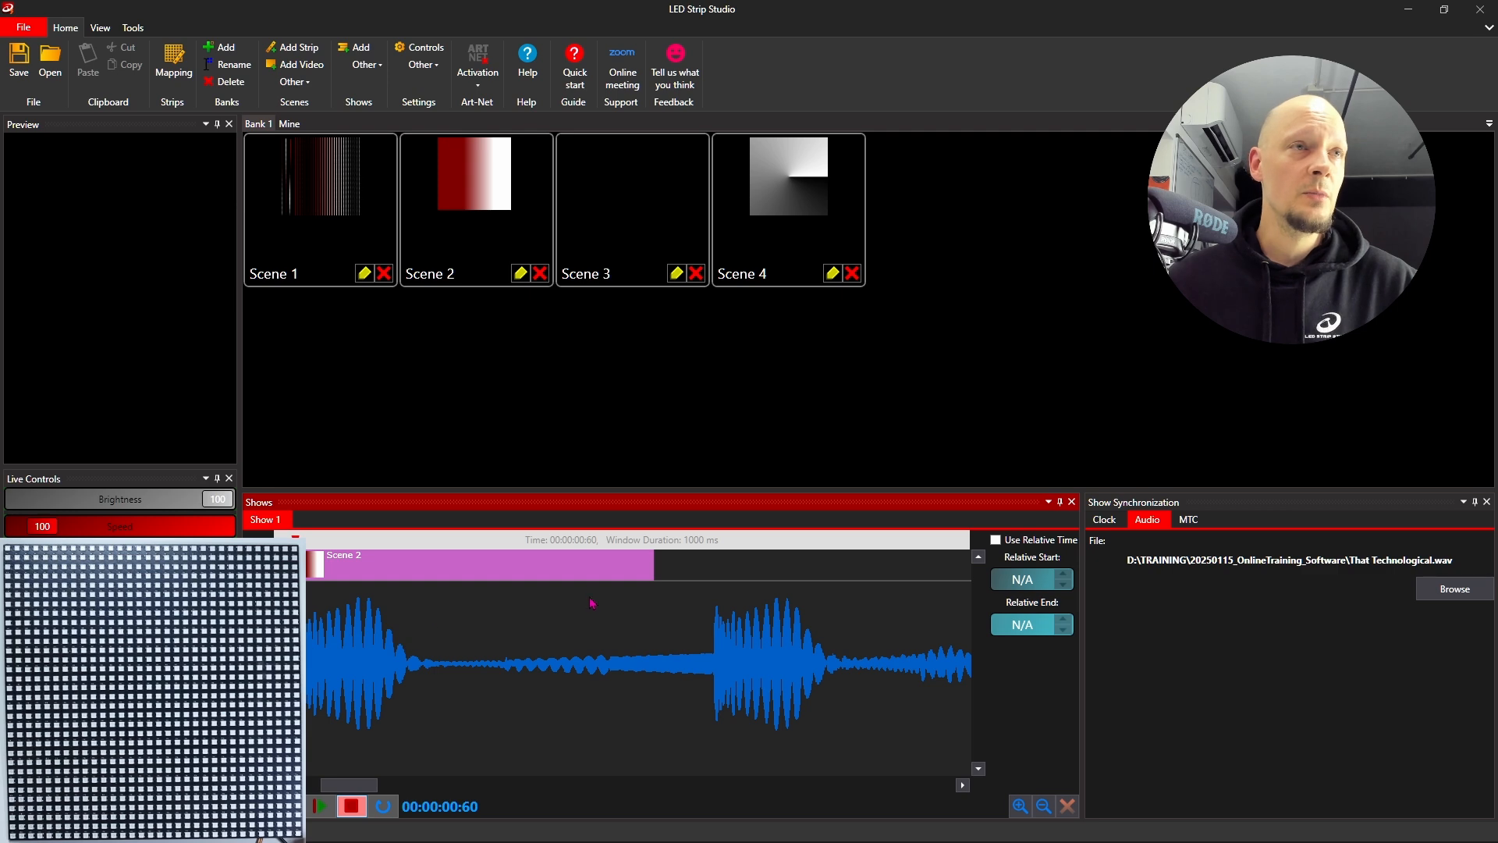
left_click_drag(650, 575, 362, 563)
- Move the Scene 3 and Scene 4 clips onto the second and third beats of the waveform and shorten each to about 0.2 seconds
scroll(525, 611, "down", 3)
left_click_drag(583, 560, 391, 581)
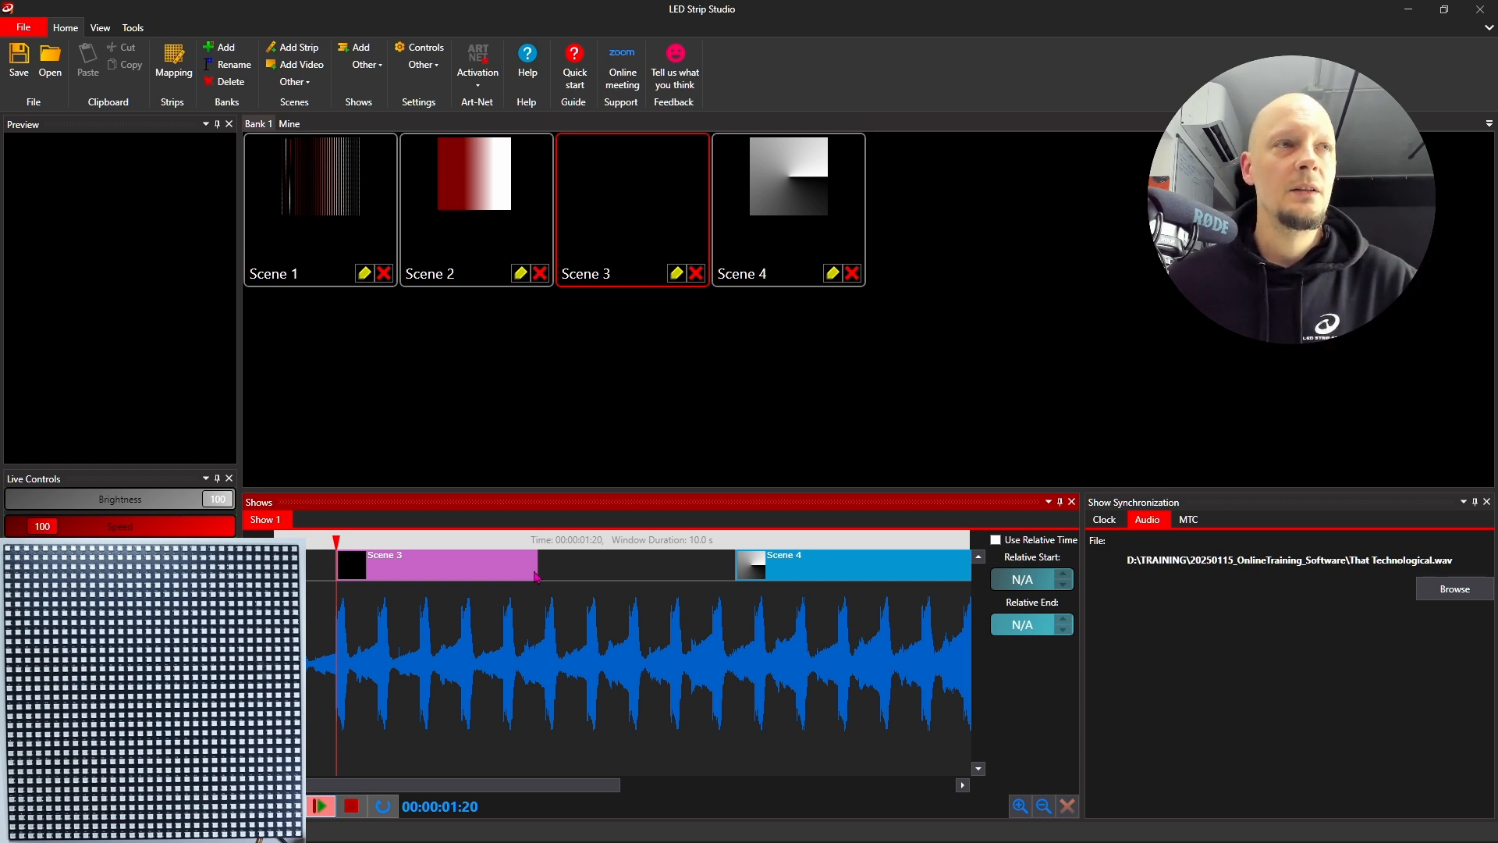
left_click_drag(536, 576, 348, 576)
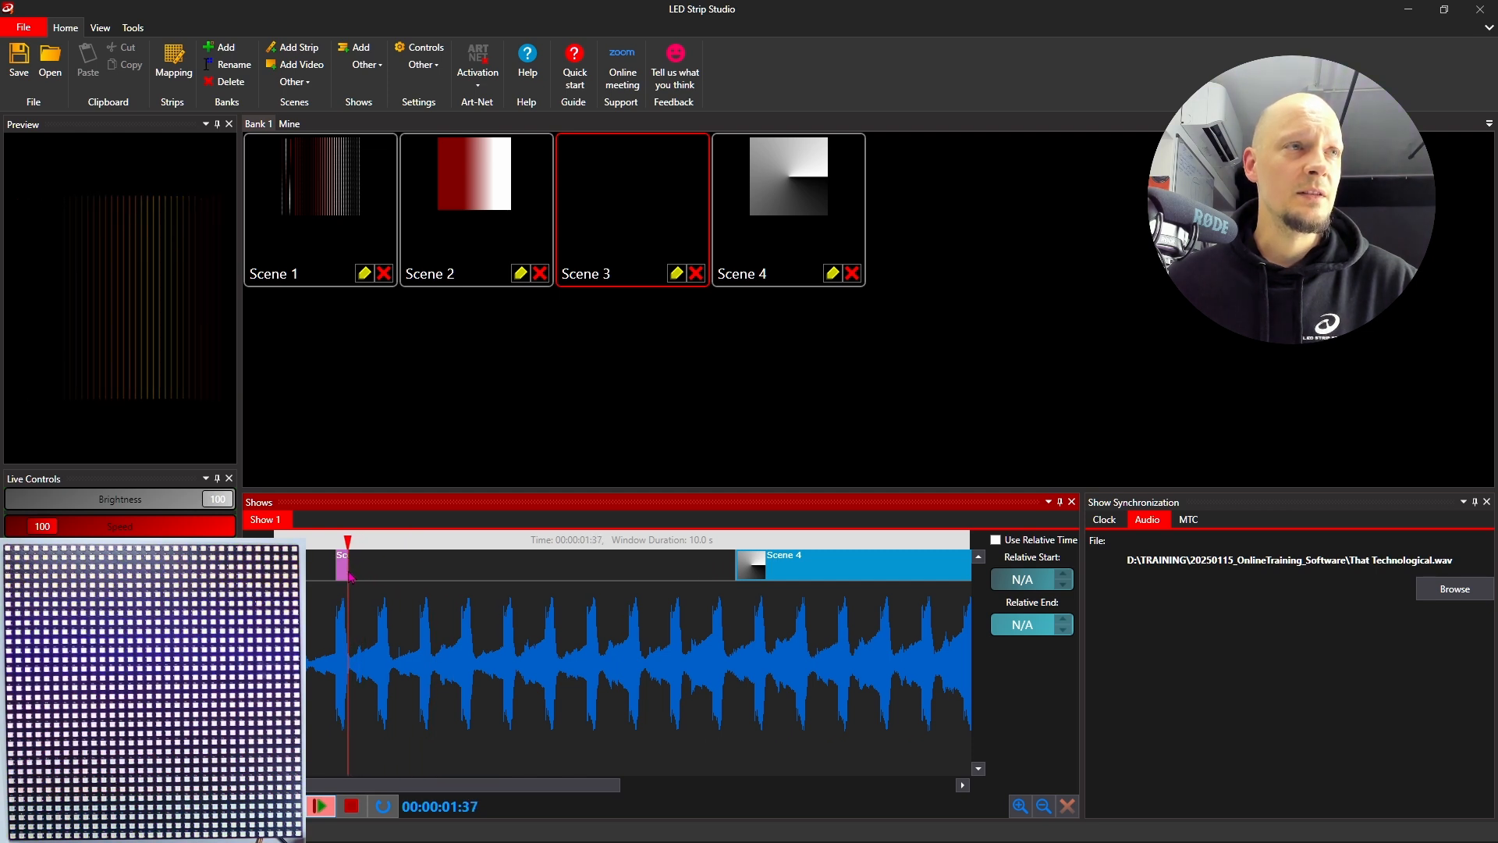
left_click_drag(796, 566, 438, 595)
left_click_drag(641, 576, 381, 575)
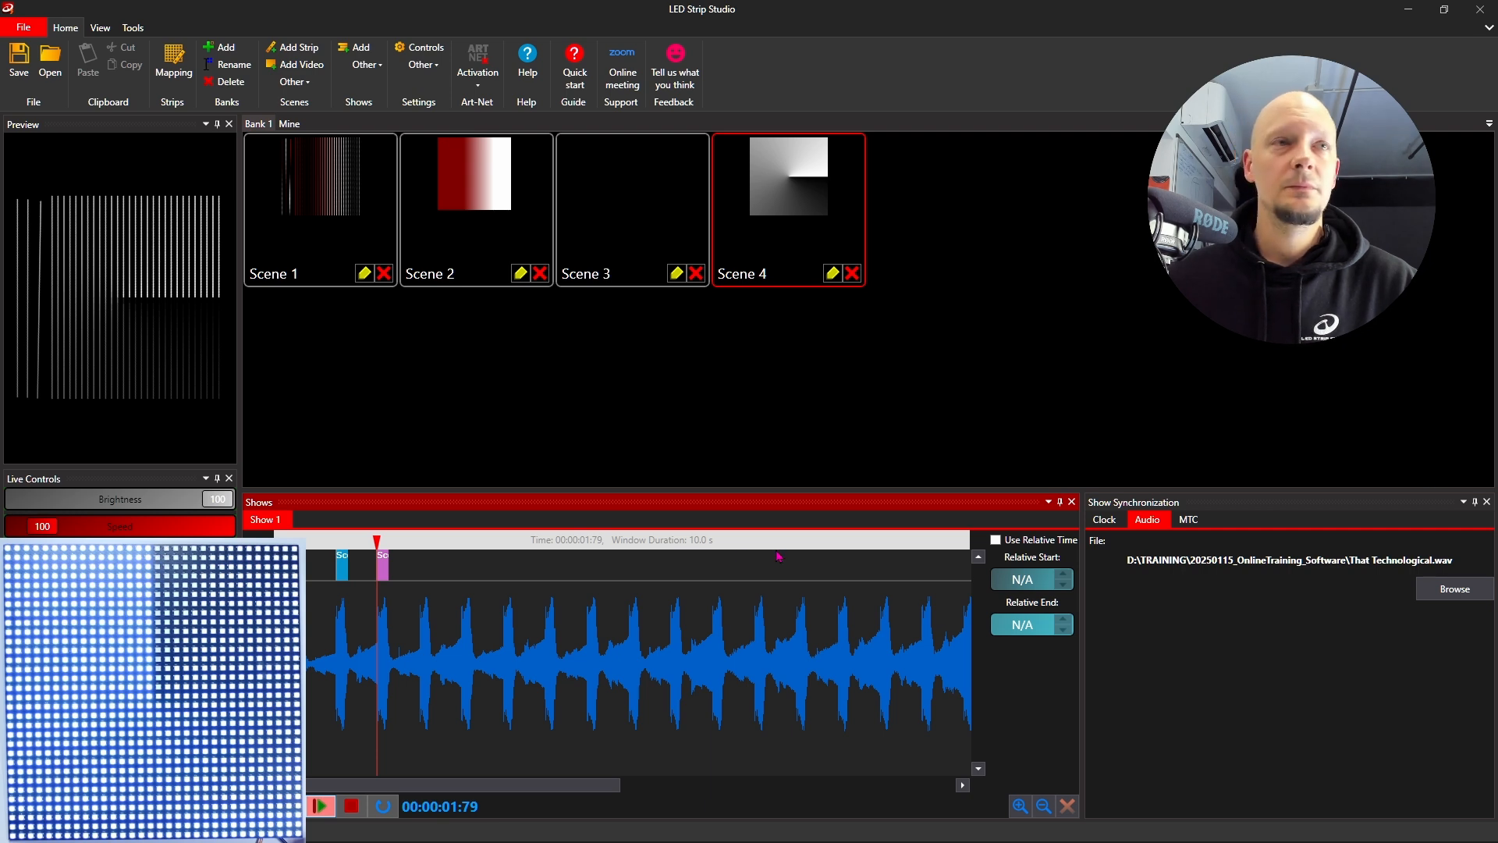
- Return the playhead to the start of Show 1, play the beat-matched clips with the audio, and stop playback
left_click_drag(307, 539, 272, 539)
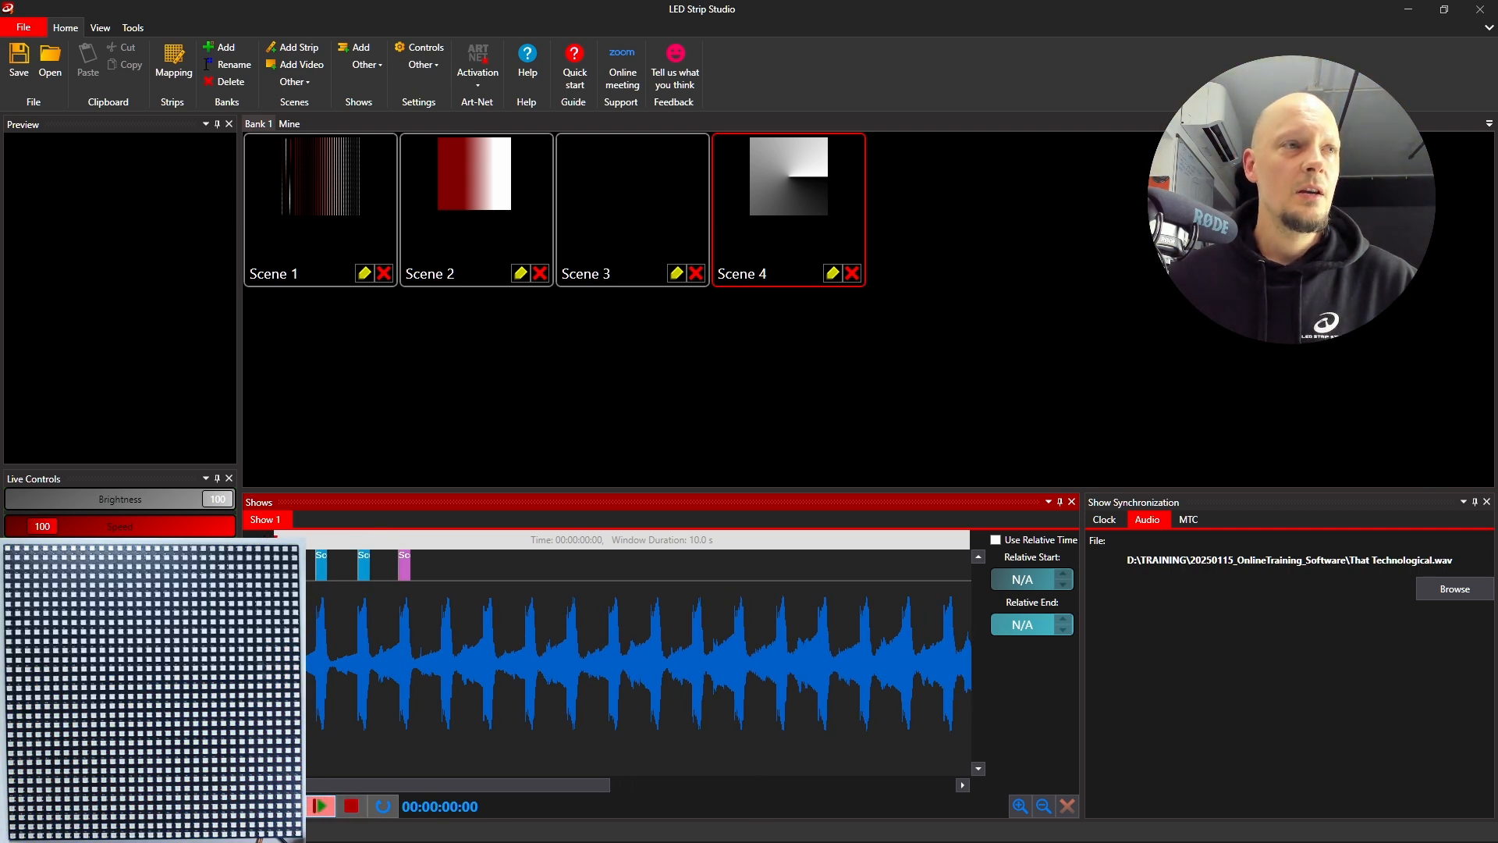
key("space")
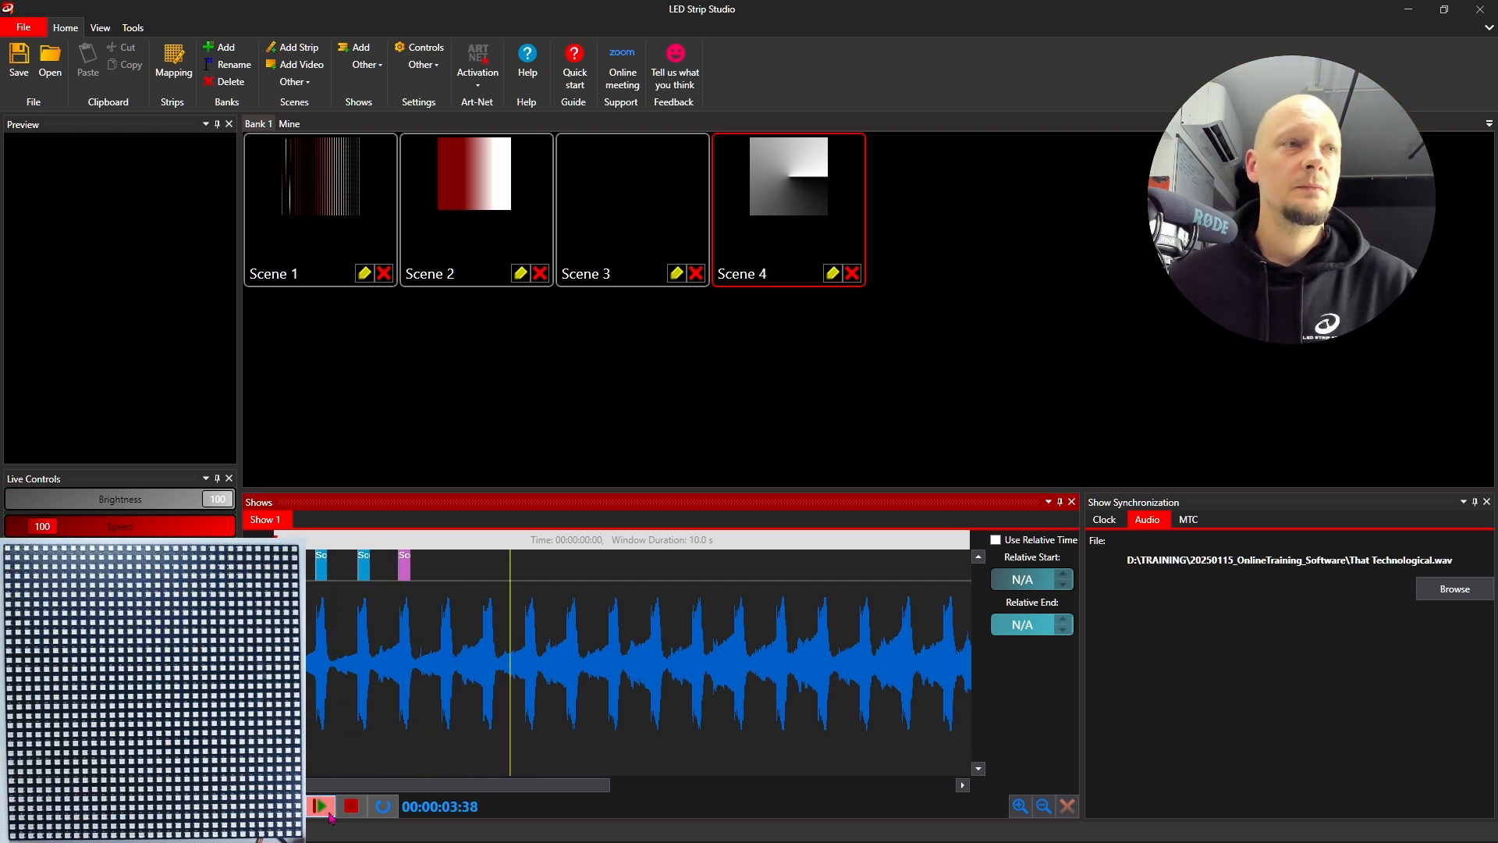
key("space")
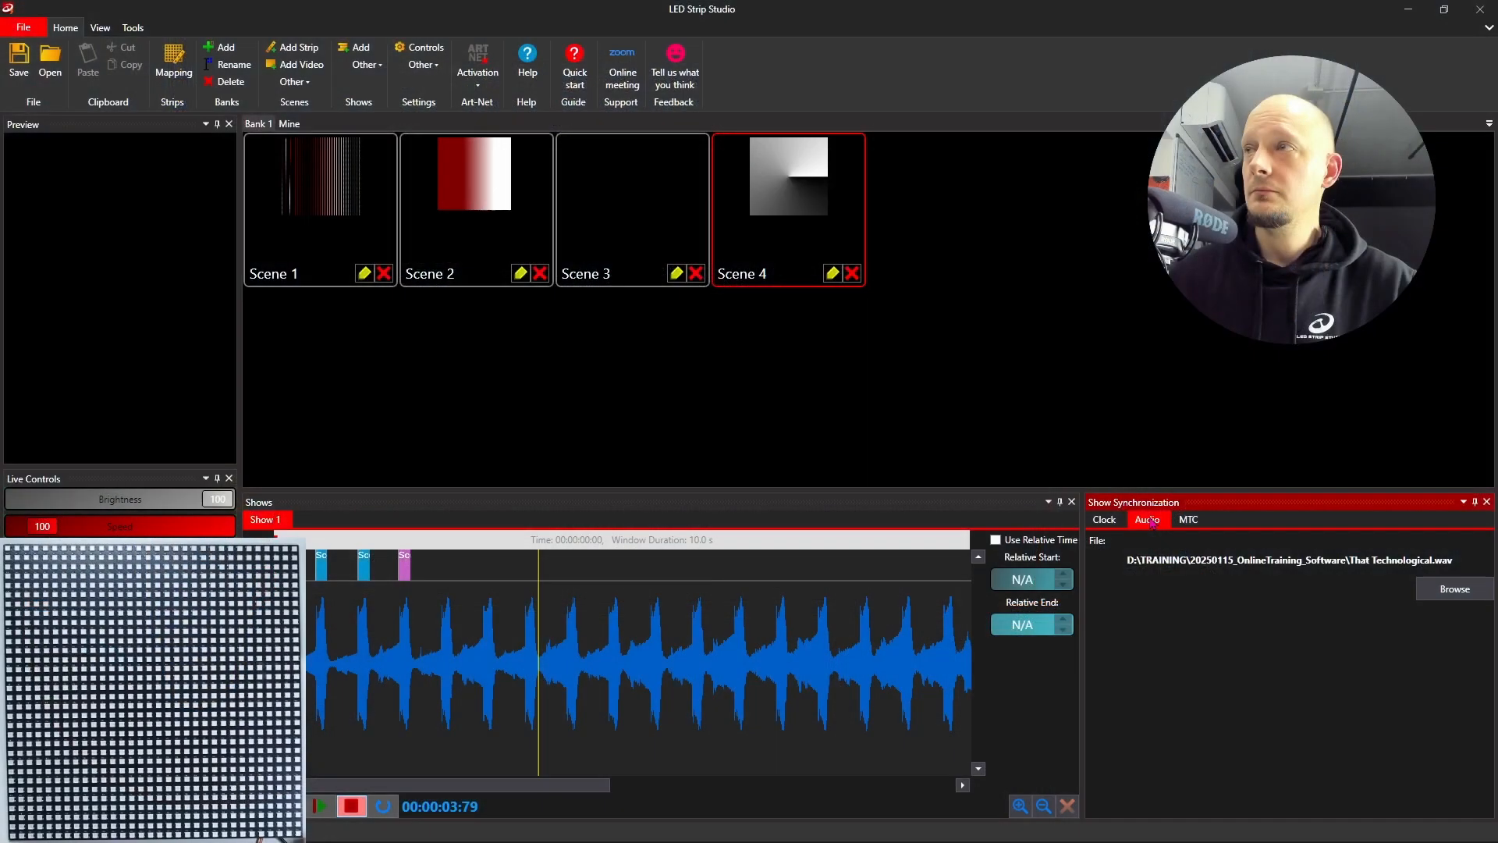
left_click(1454, 588)
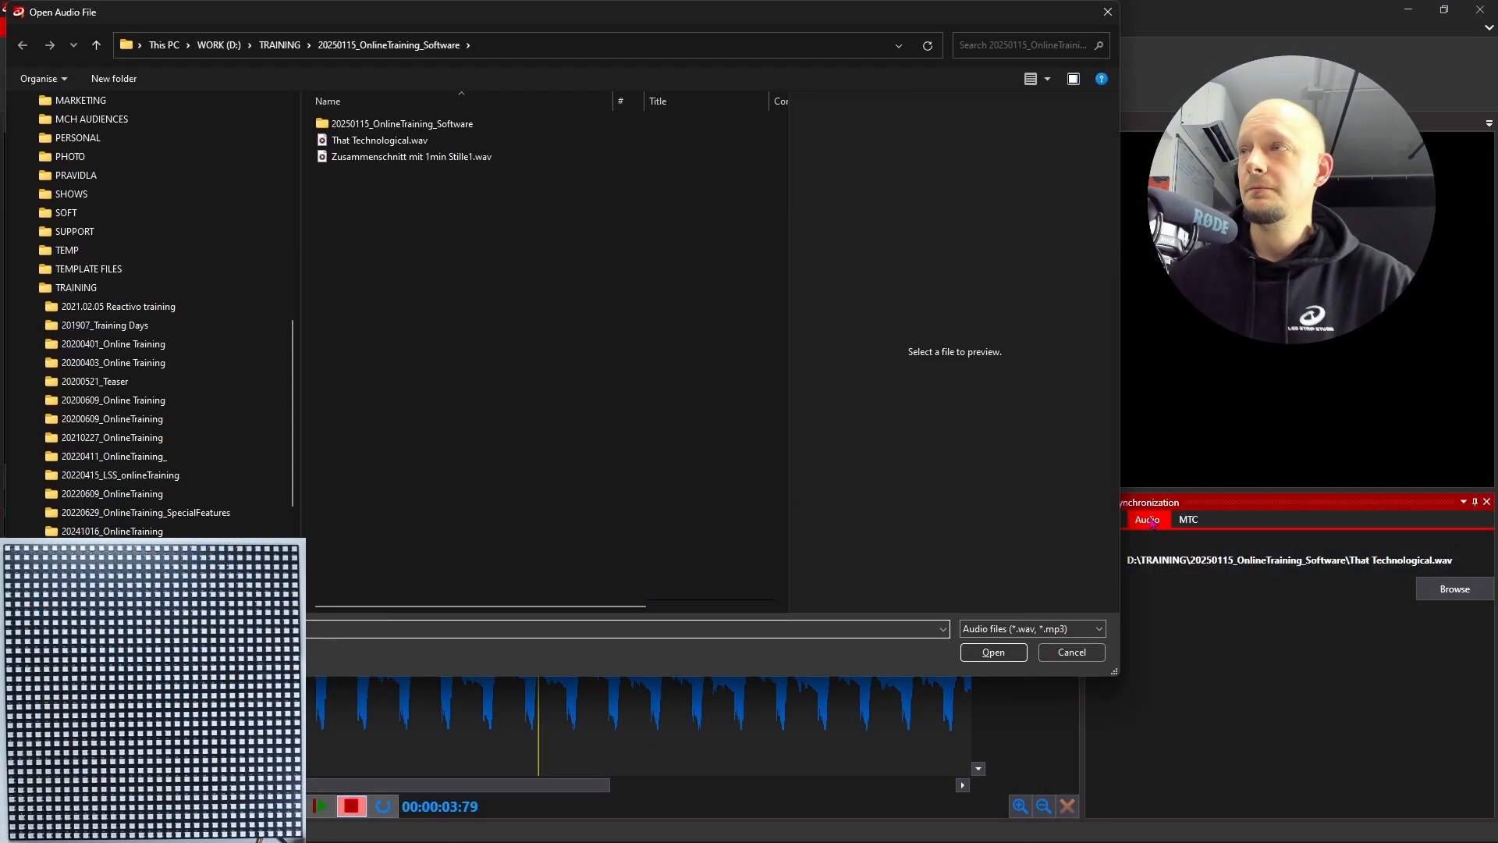
left_click(1107, 12)
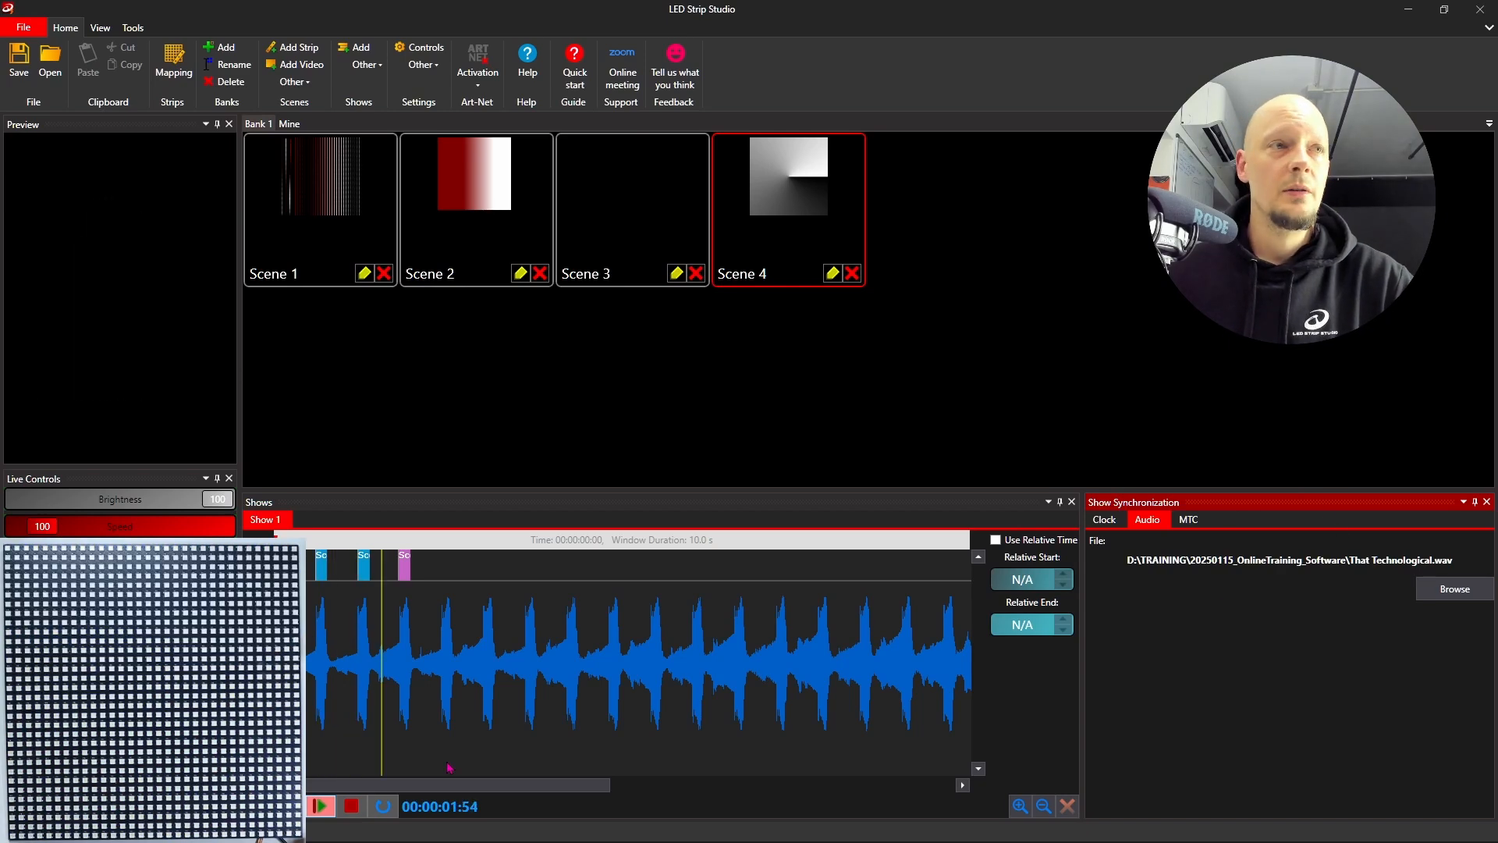
- Switch the show synchronization to MTC, choose TC5net-Mi as the MIDI device, and review the available MIDI devices
left_click(1192, 520)
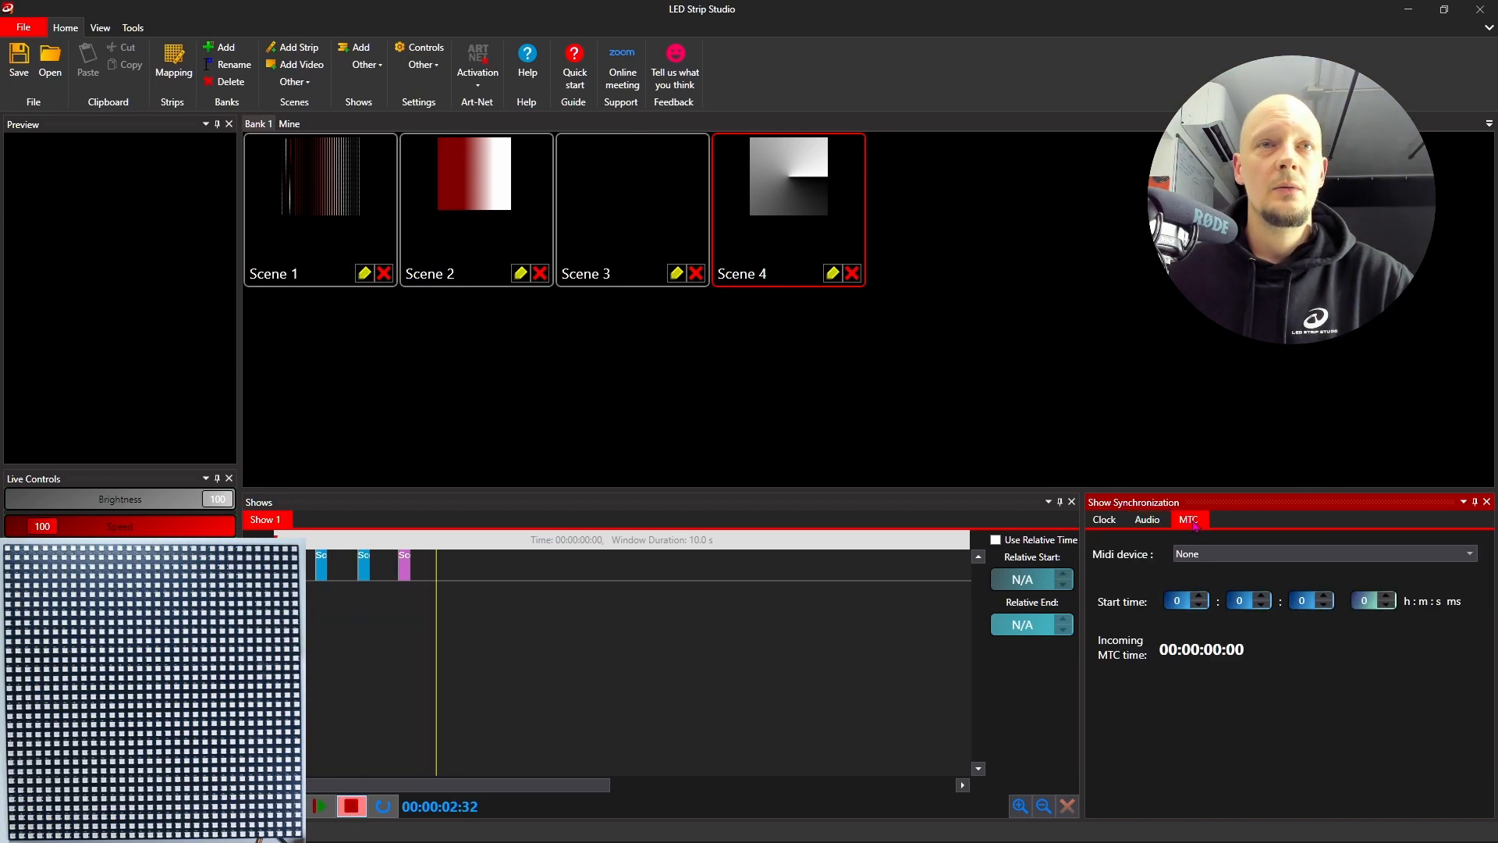
left_click(1209, 557)
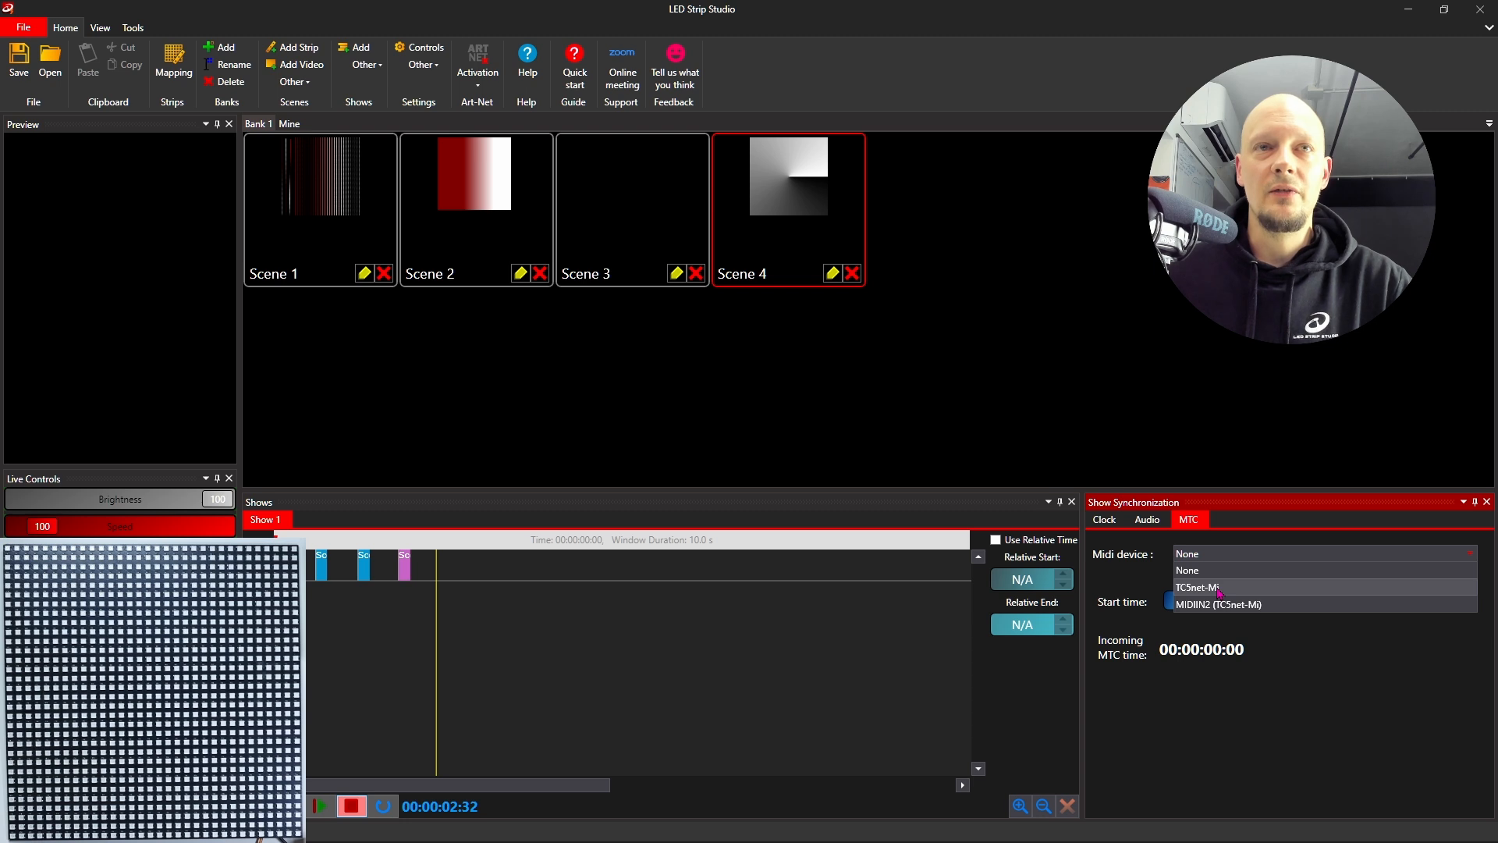
left_click(1220, 592)
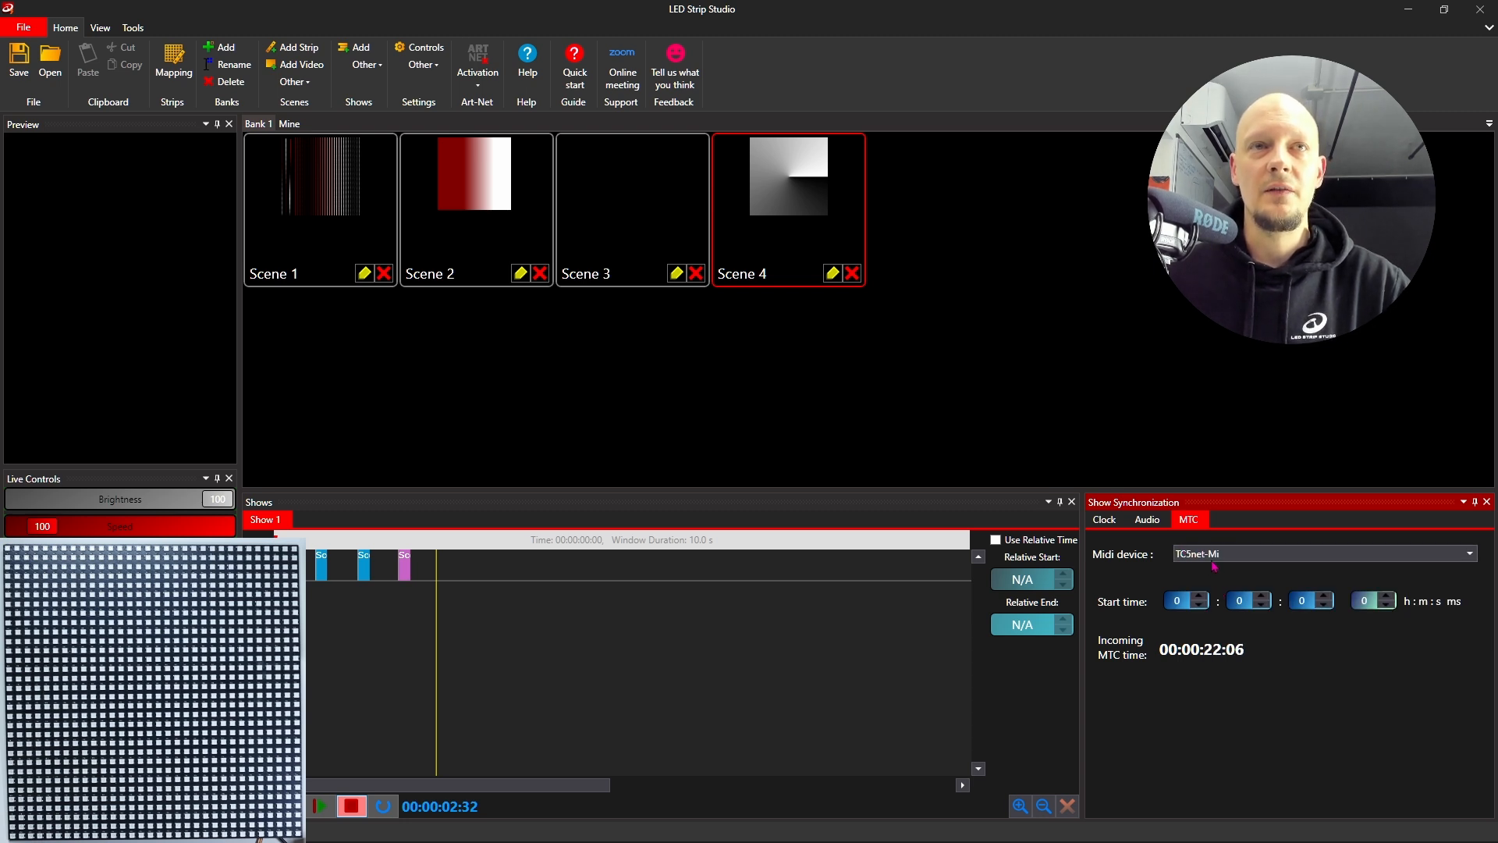
left_click(1243, 557)
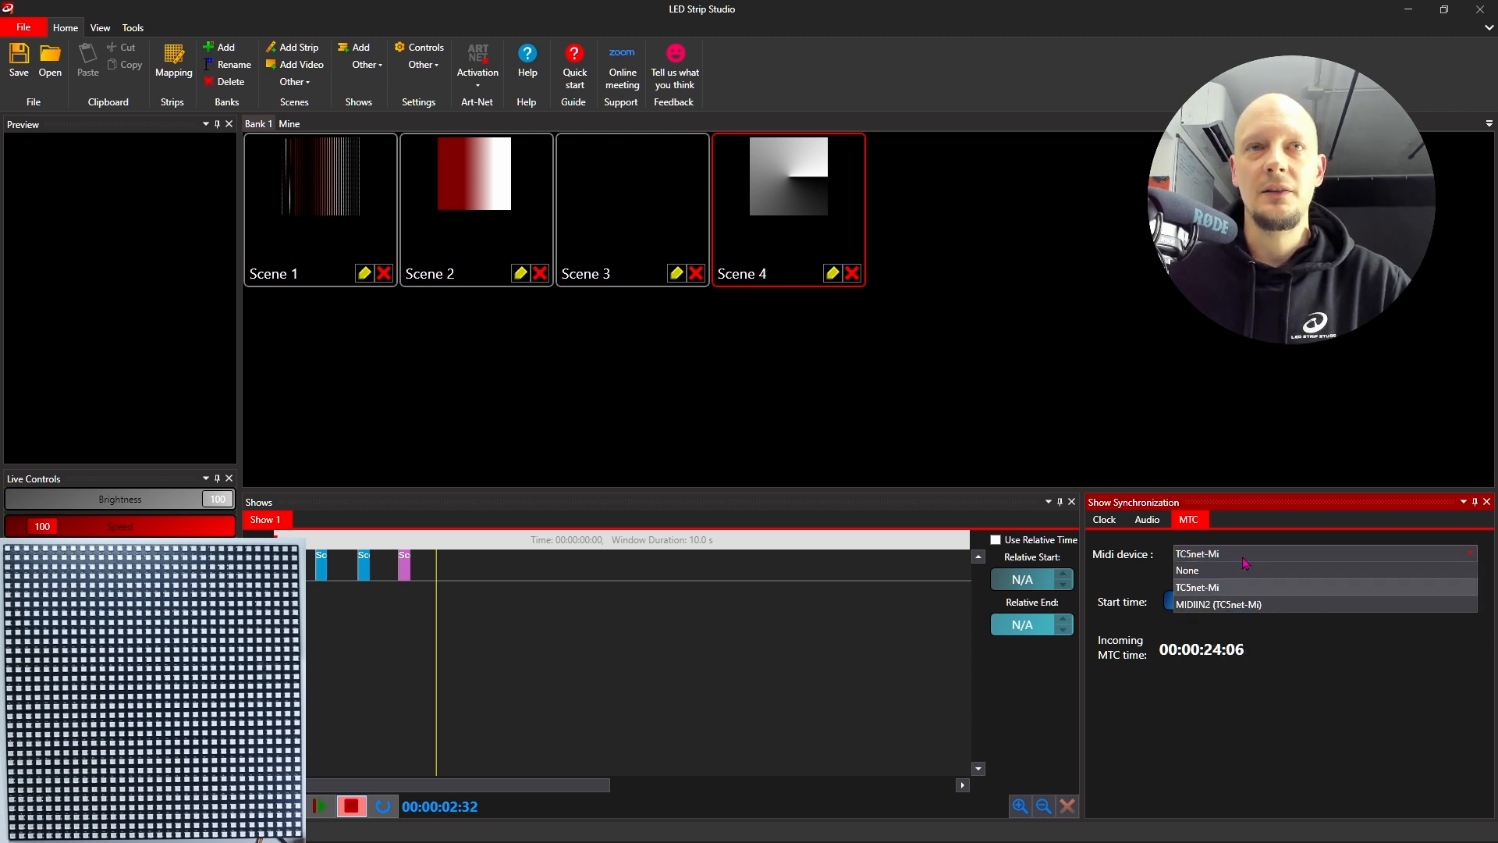
left_click(1243, 558)
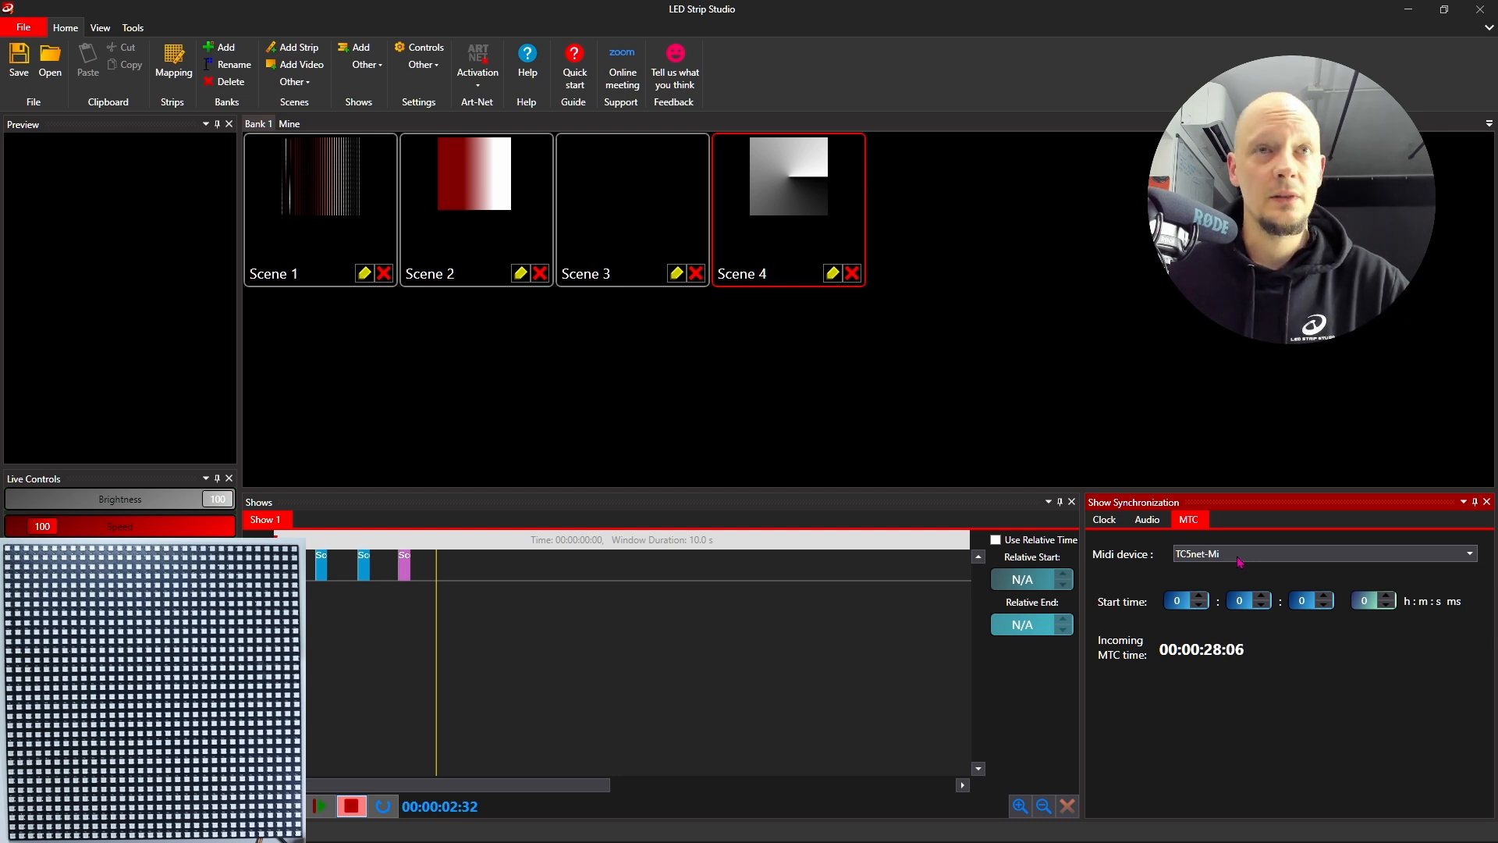
left_click(1248, 560)
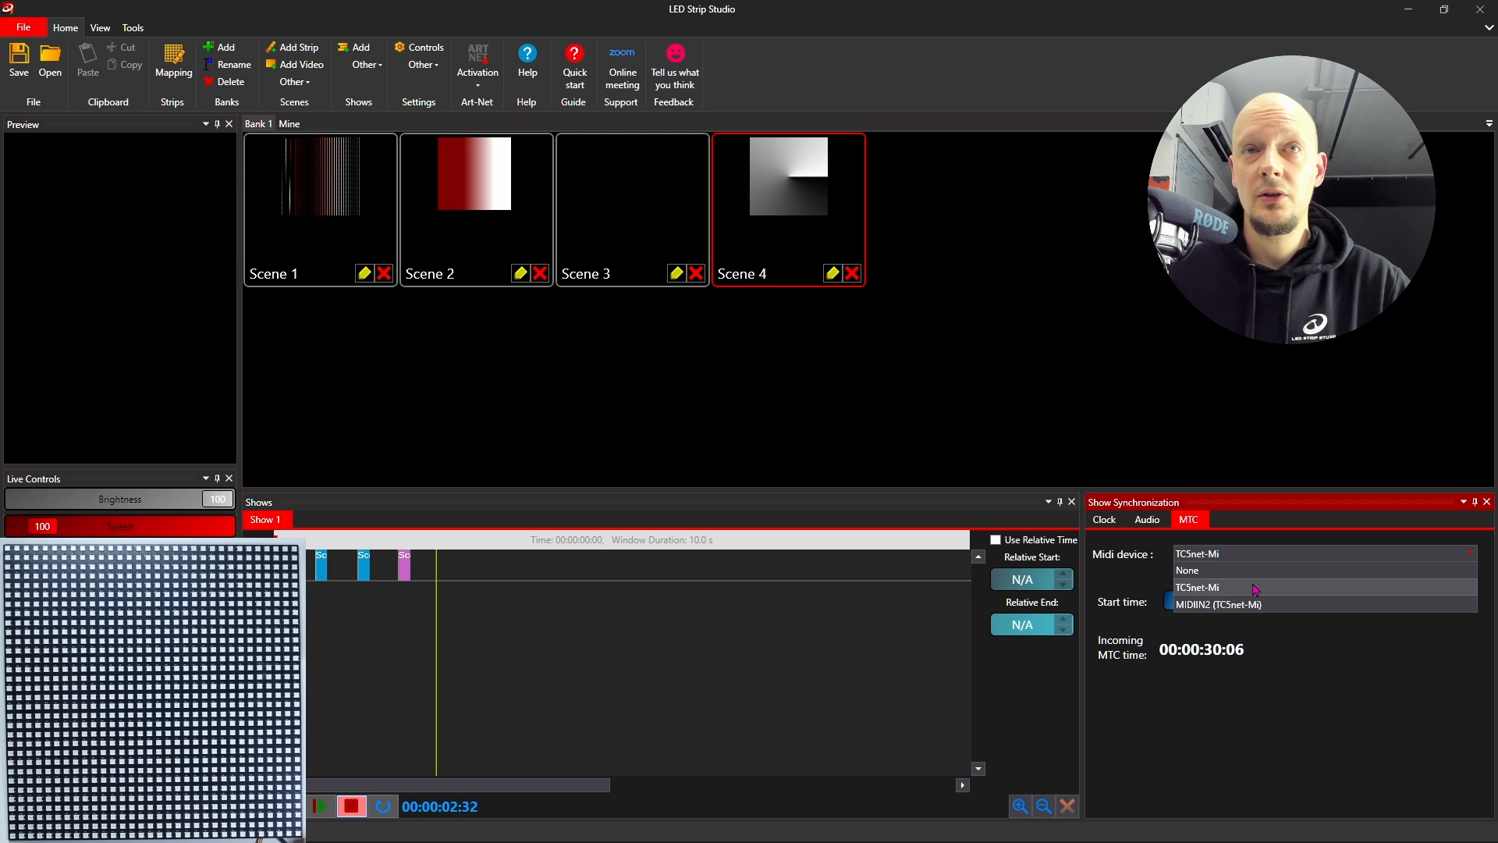
- Keep TC5net-Mi as the MIDI device, try an MTC start time of 12 seconds, and return the seconds to 0
left_click(1258, 597)
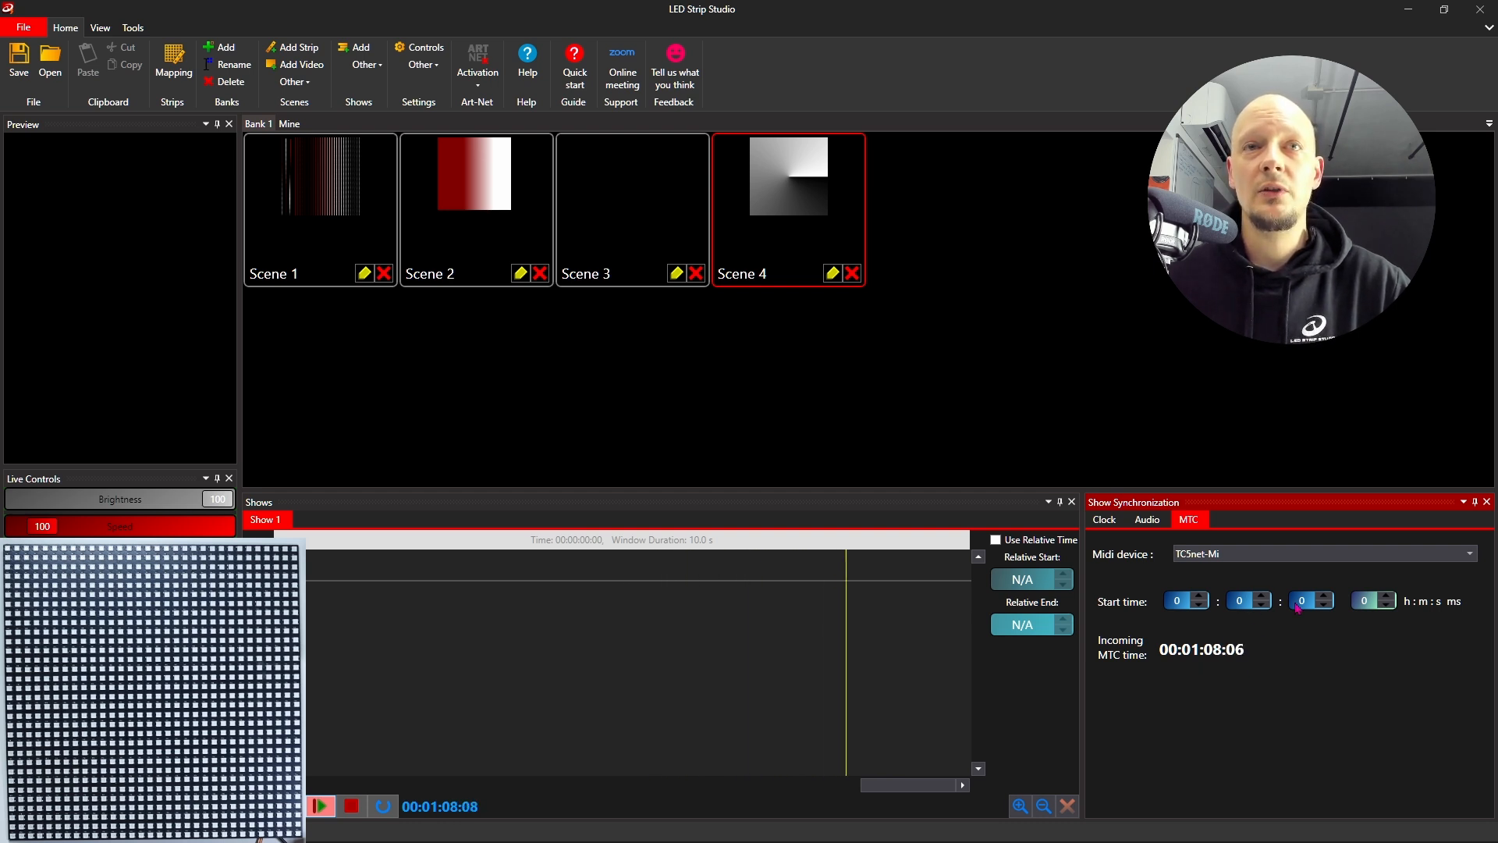
left_click(1302, 601)
type("9")
type("12")
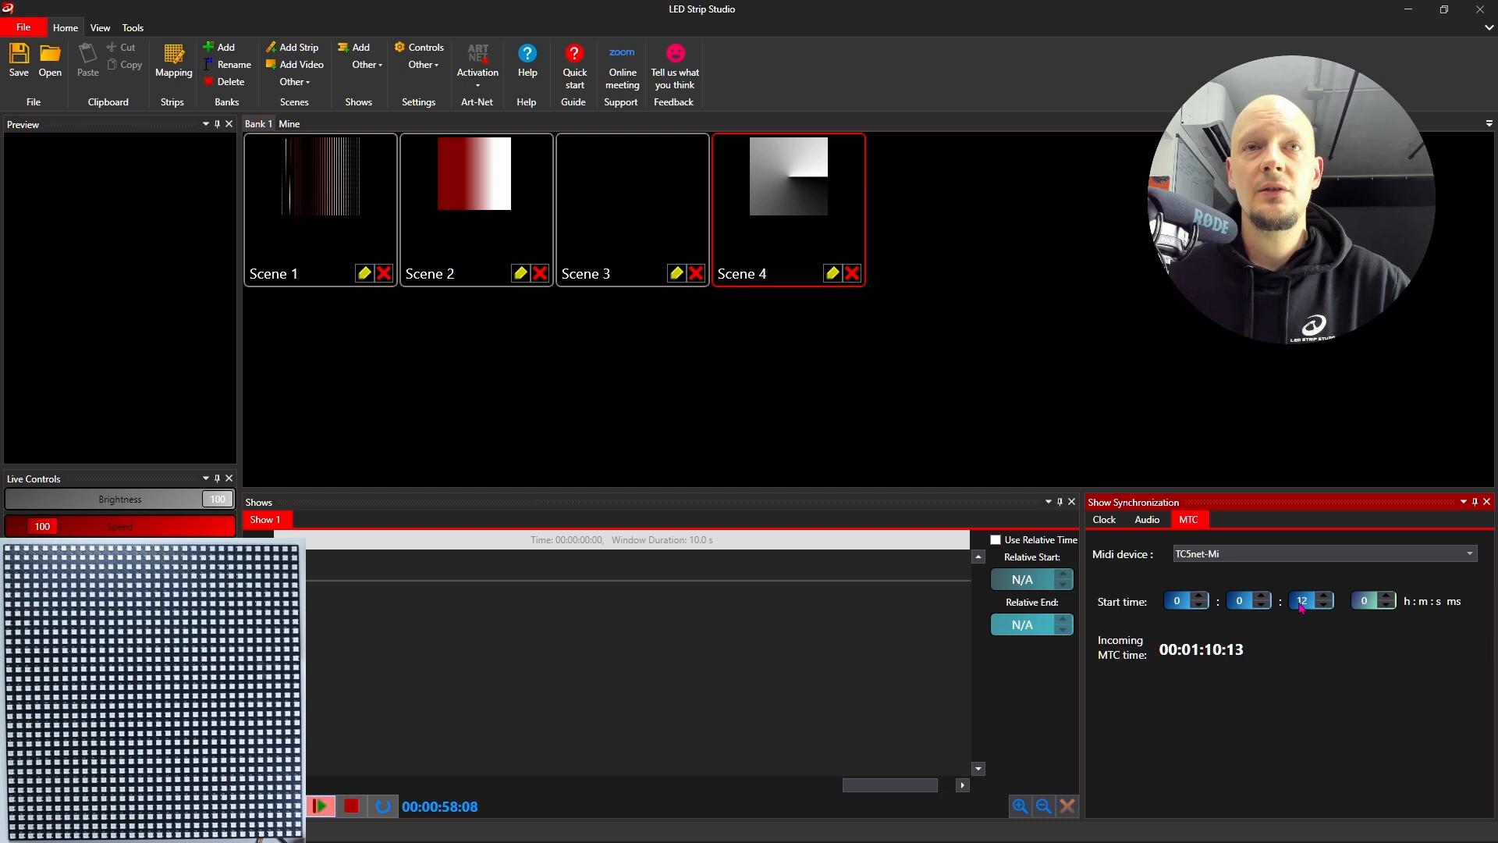
scroll(1301, 607, "down", 2)
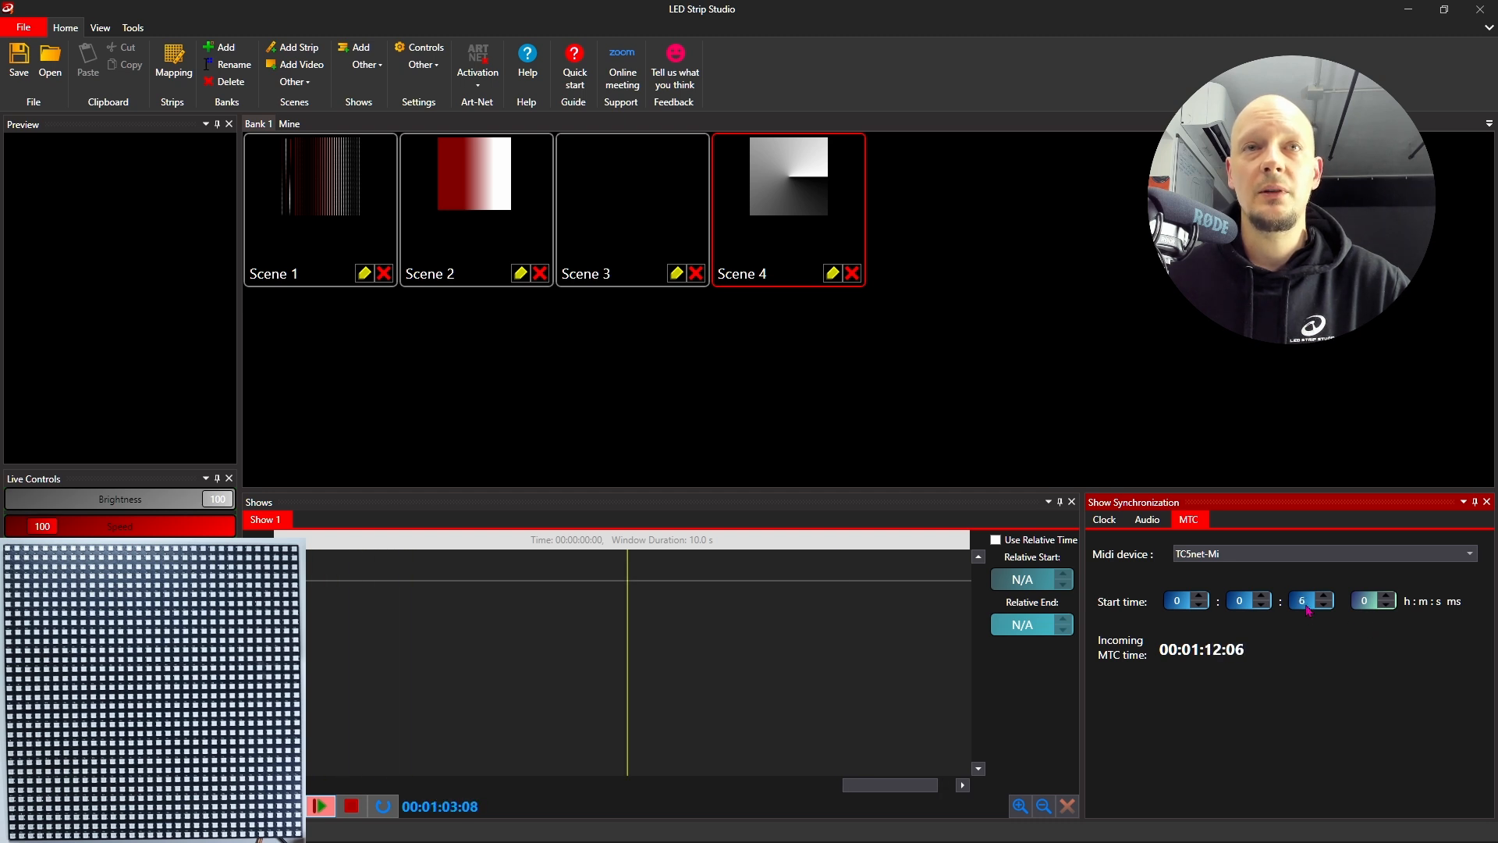
scroll(1308, 609, "down", 4)
scroll(1308, 609, "down", 2)
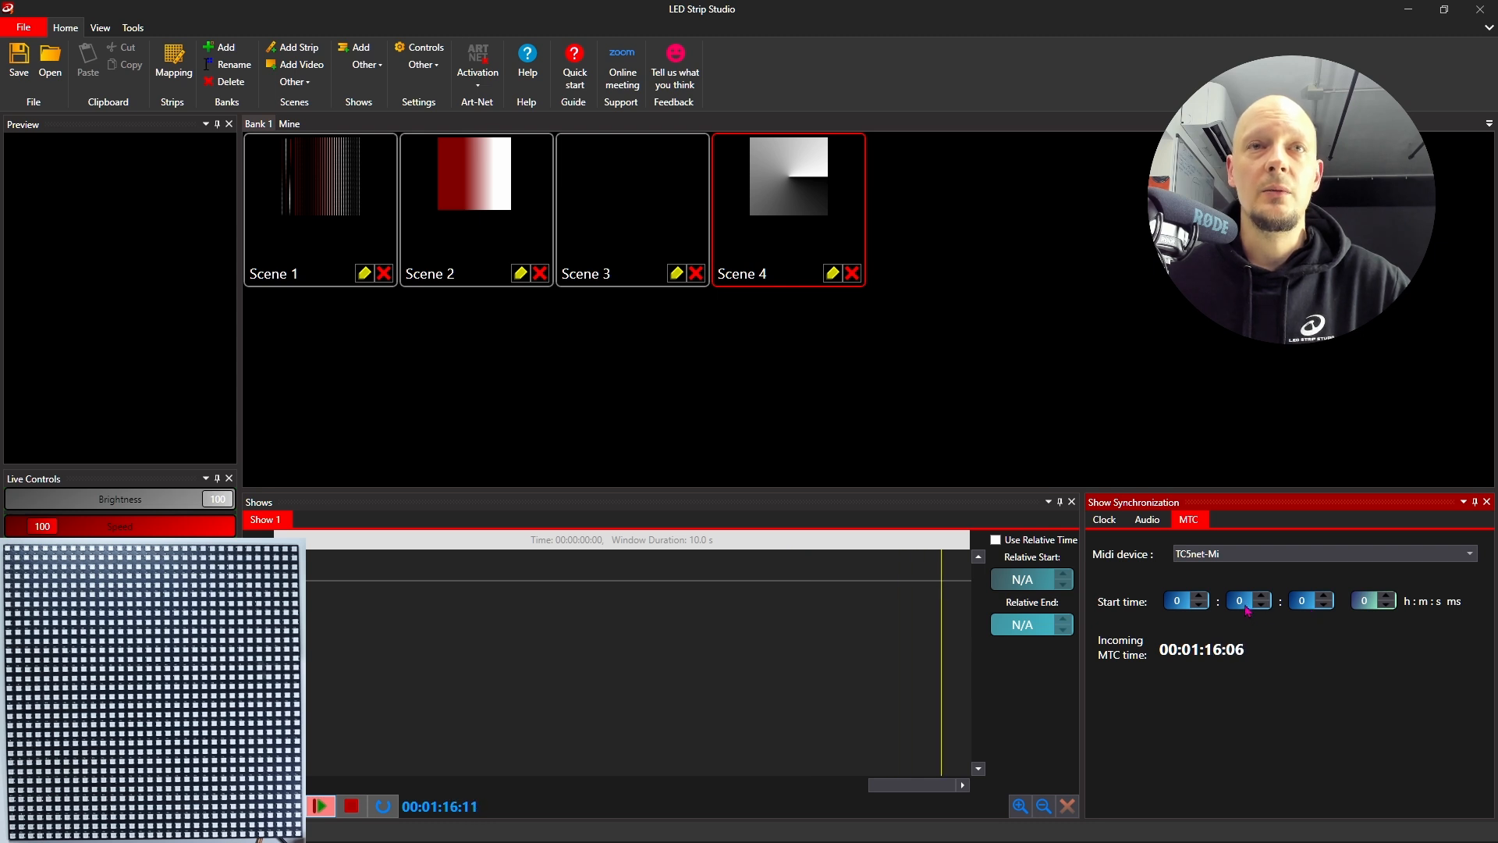
- Set the MTC start time to 1 minute 25 seconds
scroll(1247, 611, "up", 2)
scroll(1247, 611, "down", 1)
scroll(1303, 609, "up", 5)
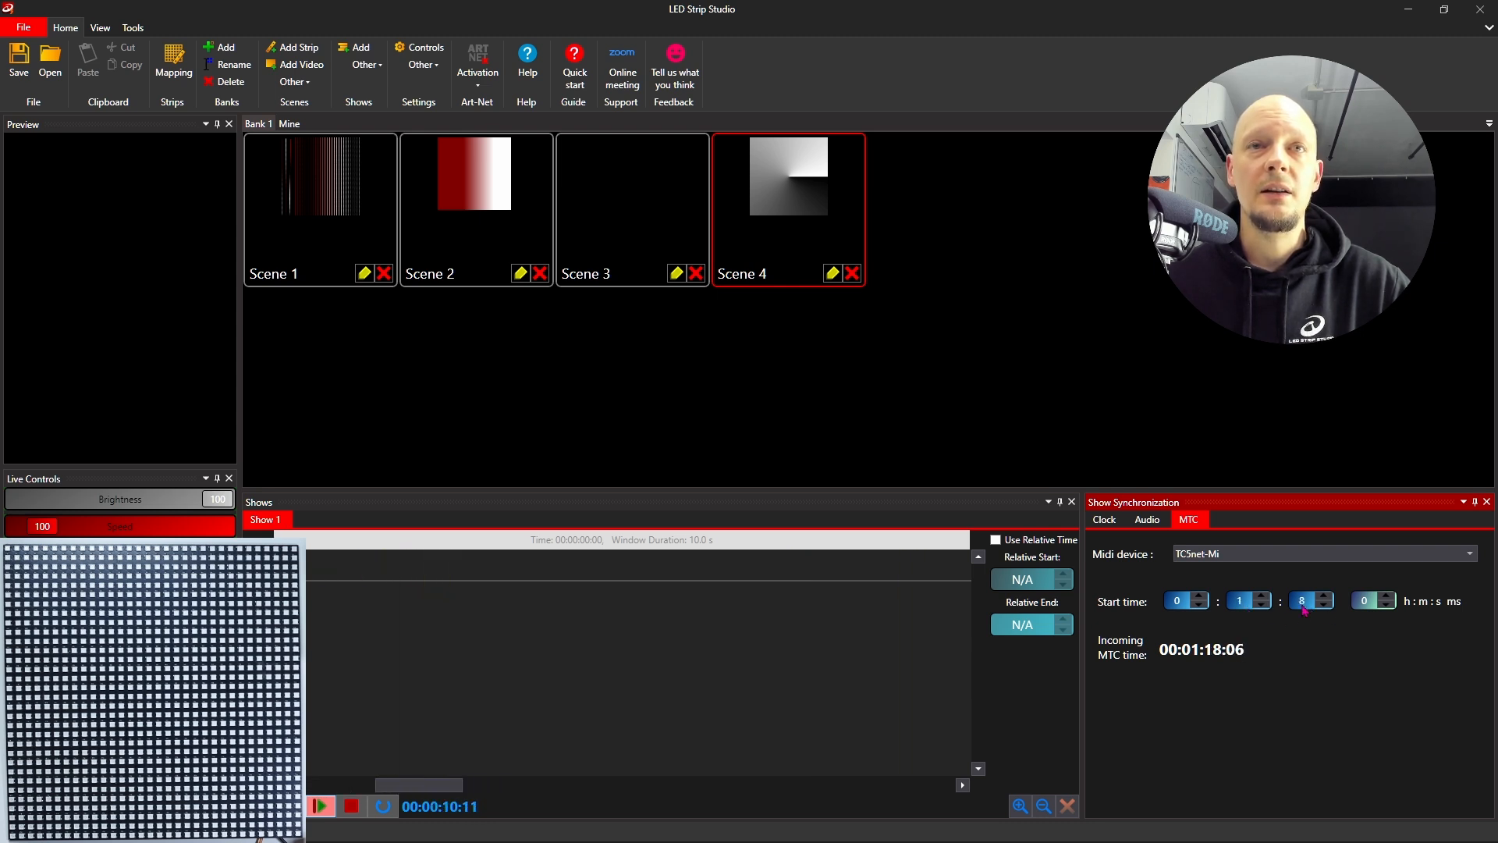
scroll(1305, 610, "up", 8)
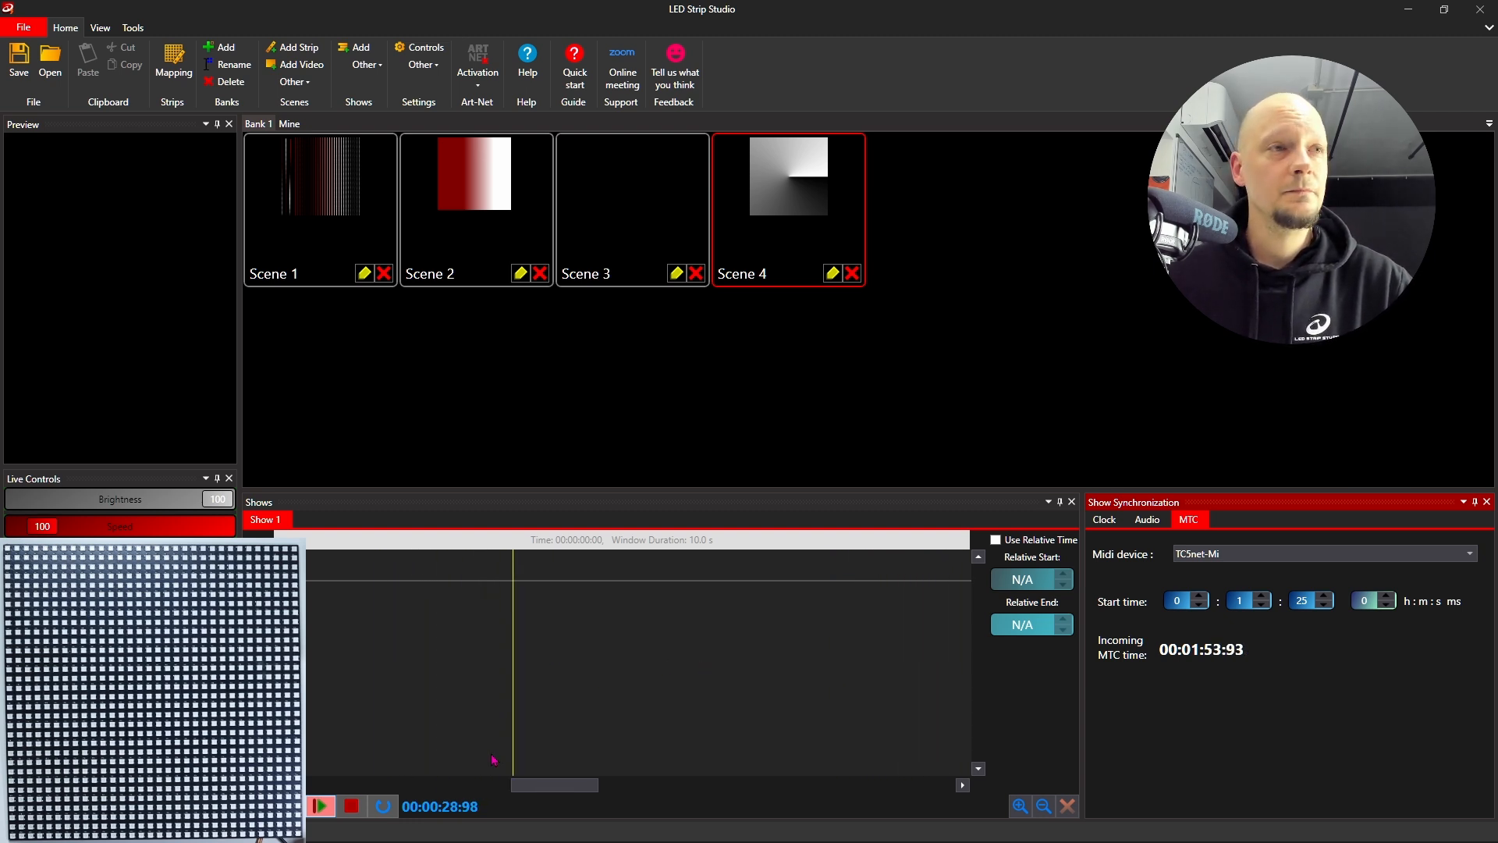
- Stop the Show 1 playback and switch the show synchronization back to Audio
left_click(363, 809)
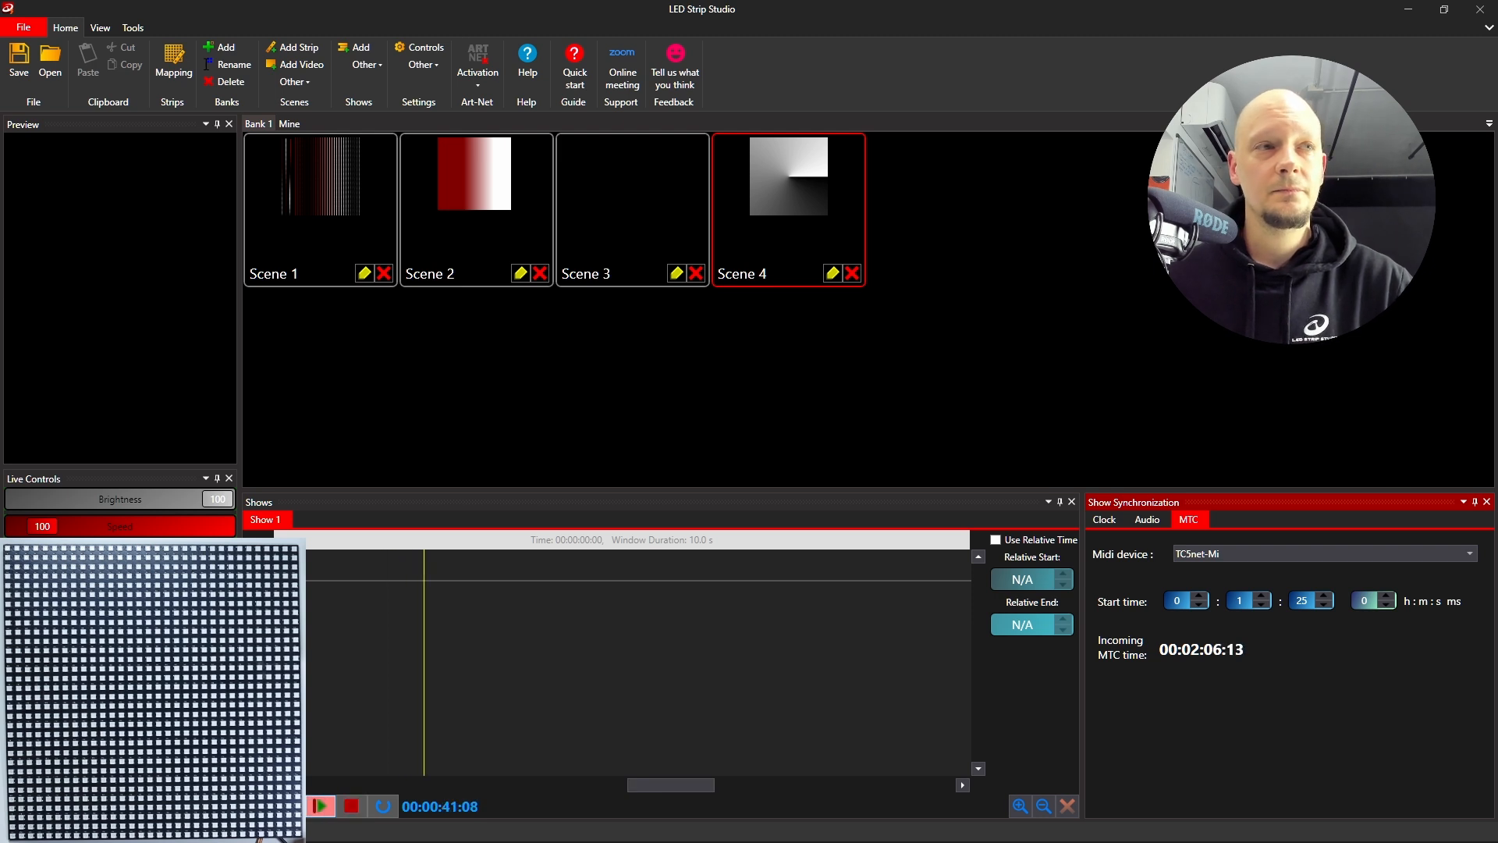
left_click(351, 810)
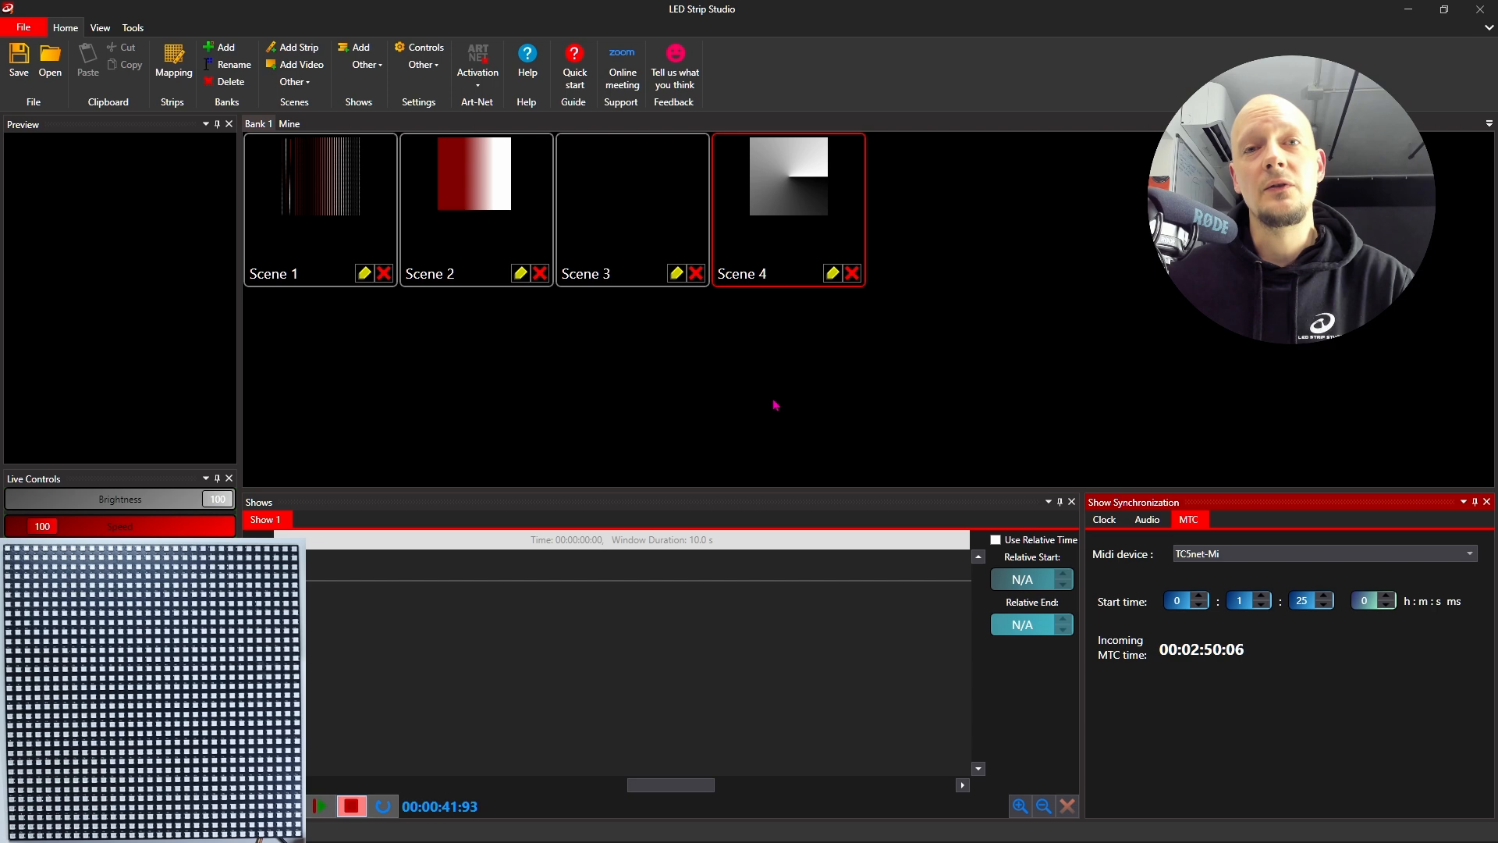
left_click(1146, 519)
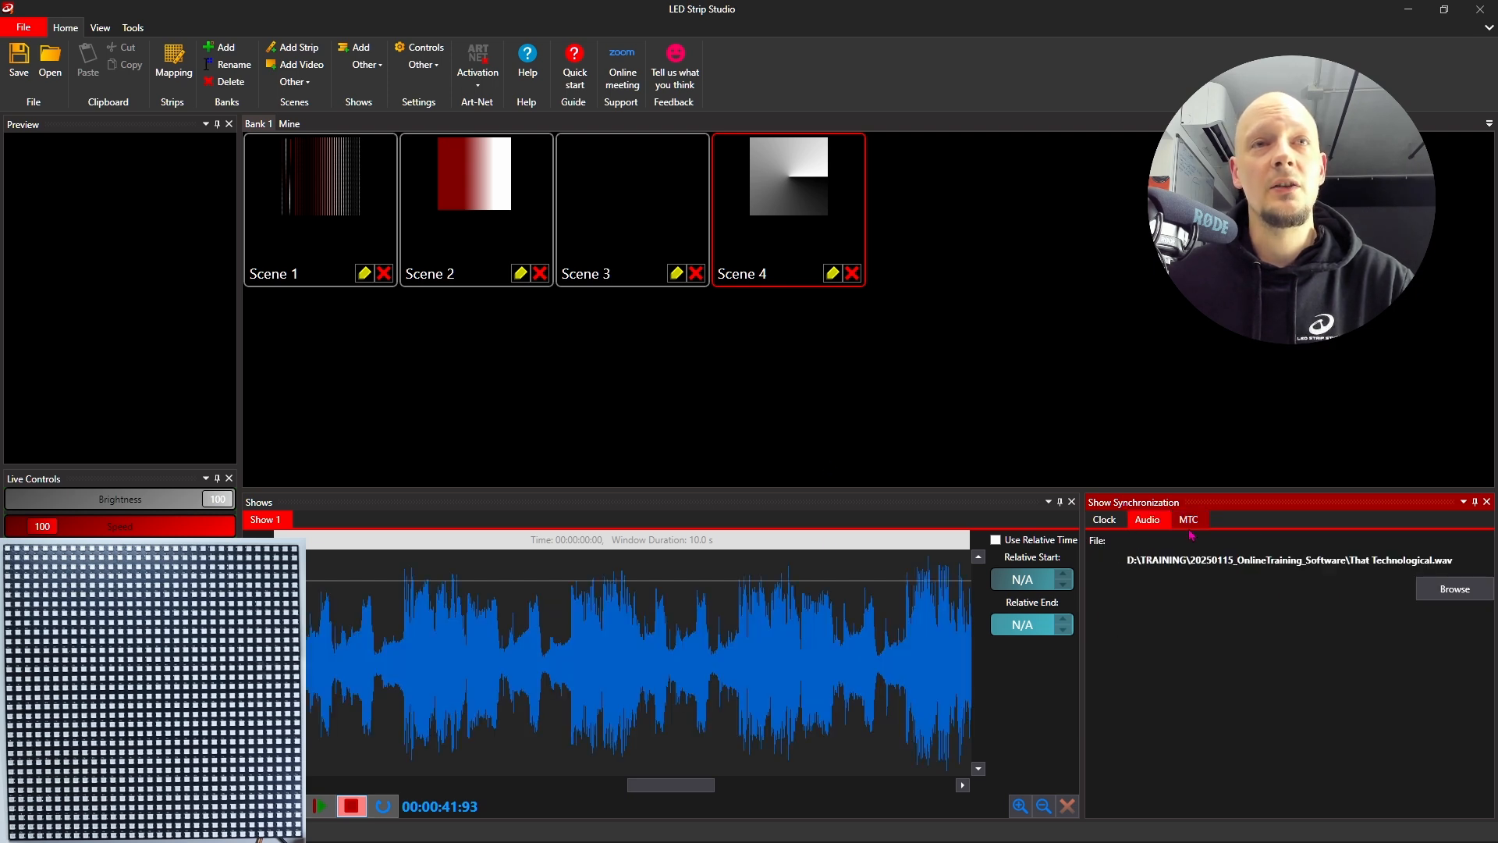
left_click_drag(694, 788, 299, 787)
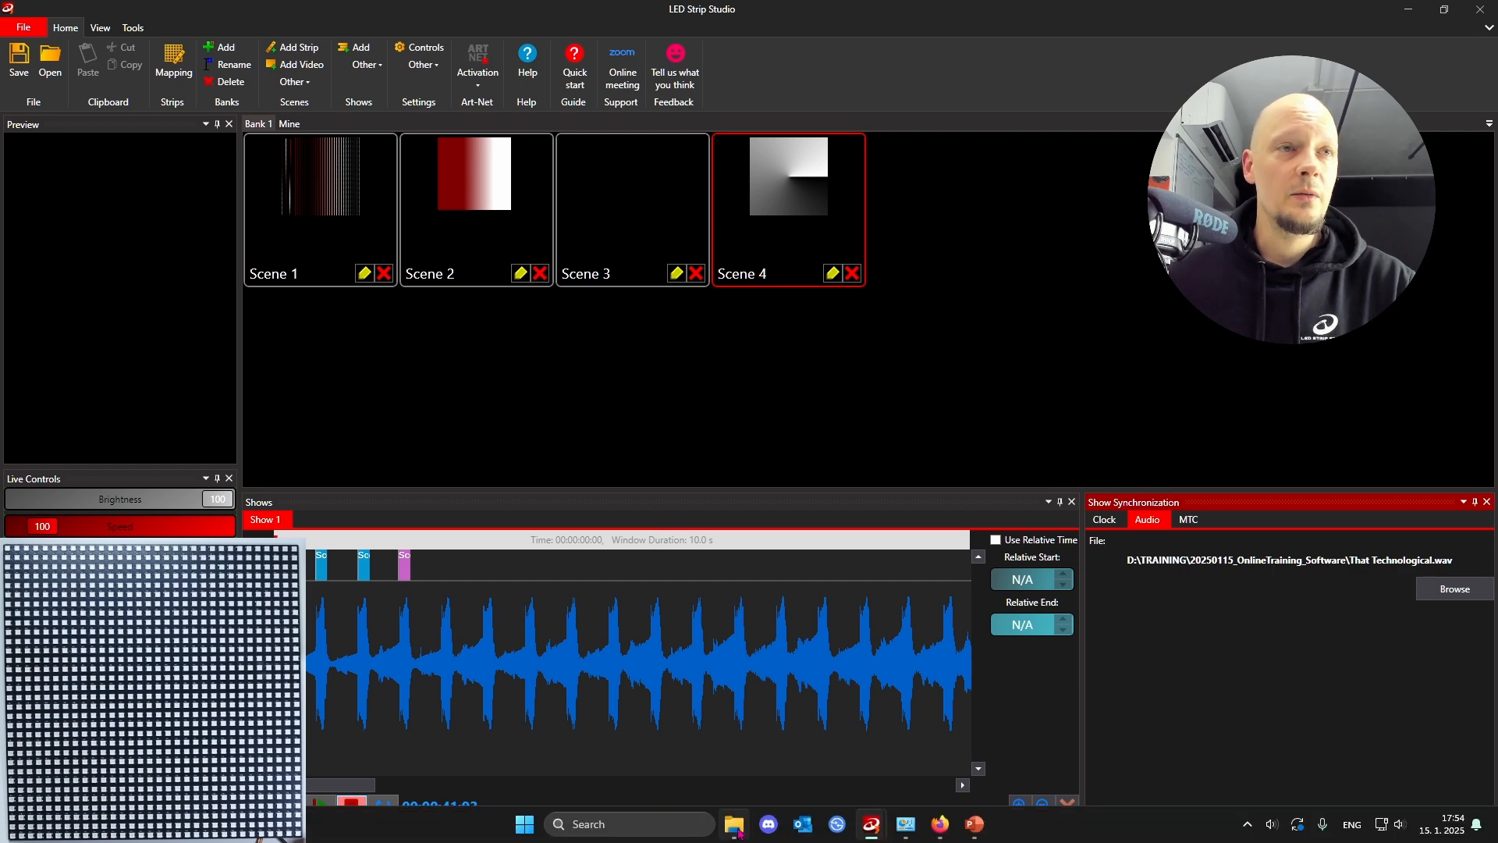
- Add 60fps.mp4 from the 20250115_OnlineTraining_Software folder to Bank 1 and start converting it with a maximum size of 1024 × 256
left_click(733, 824)
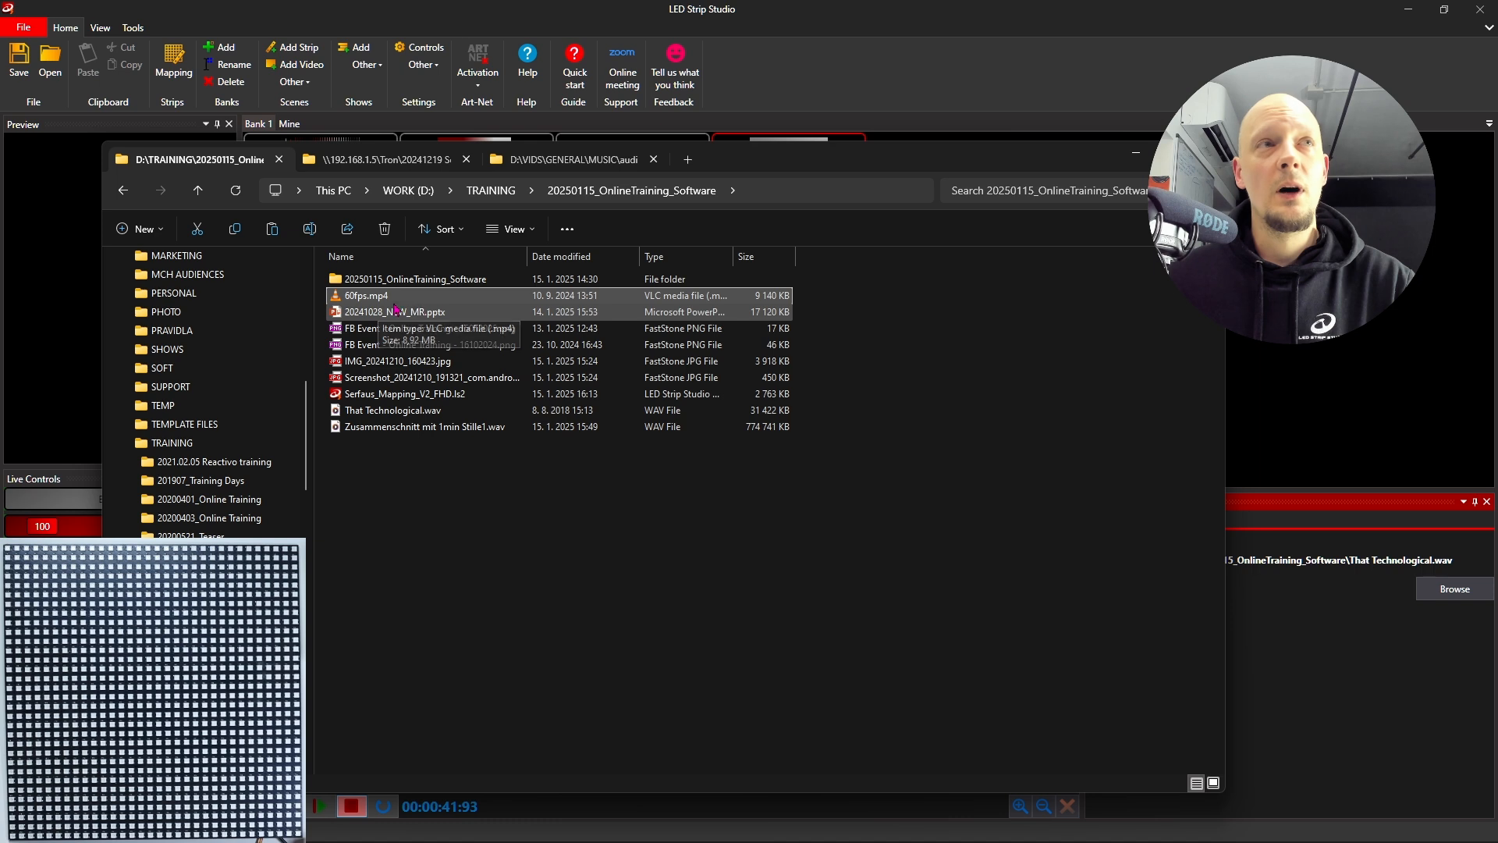
left_click_drag(741, 162, 628, 322)
left_click_drag(237, 462, 953, 226)
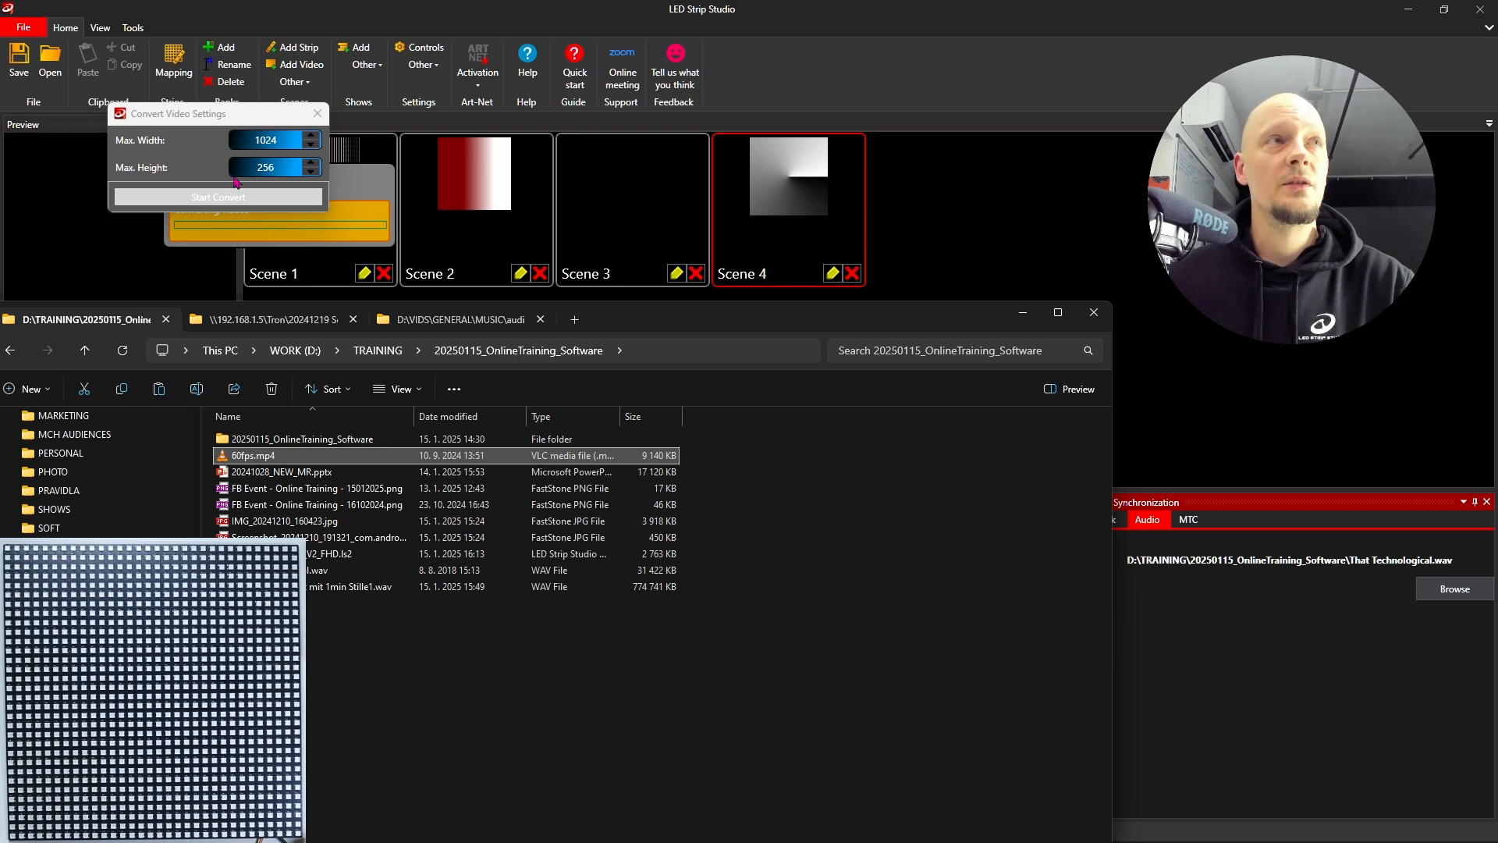
left_click_drag(225, 115, 483, 157)
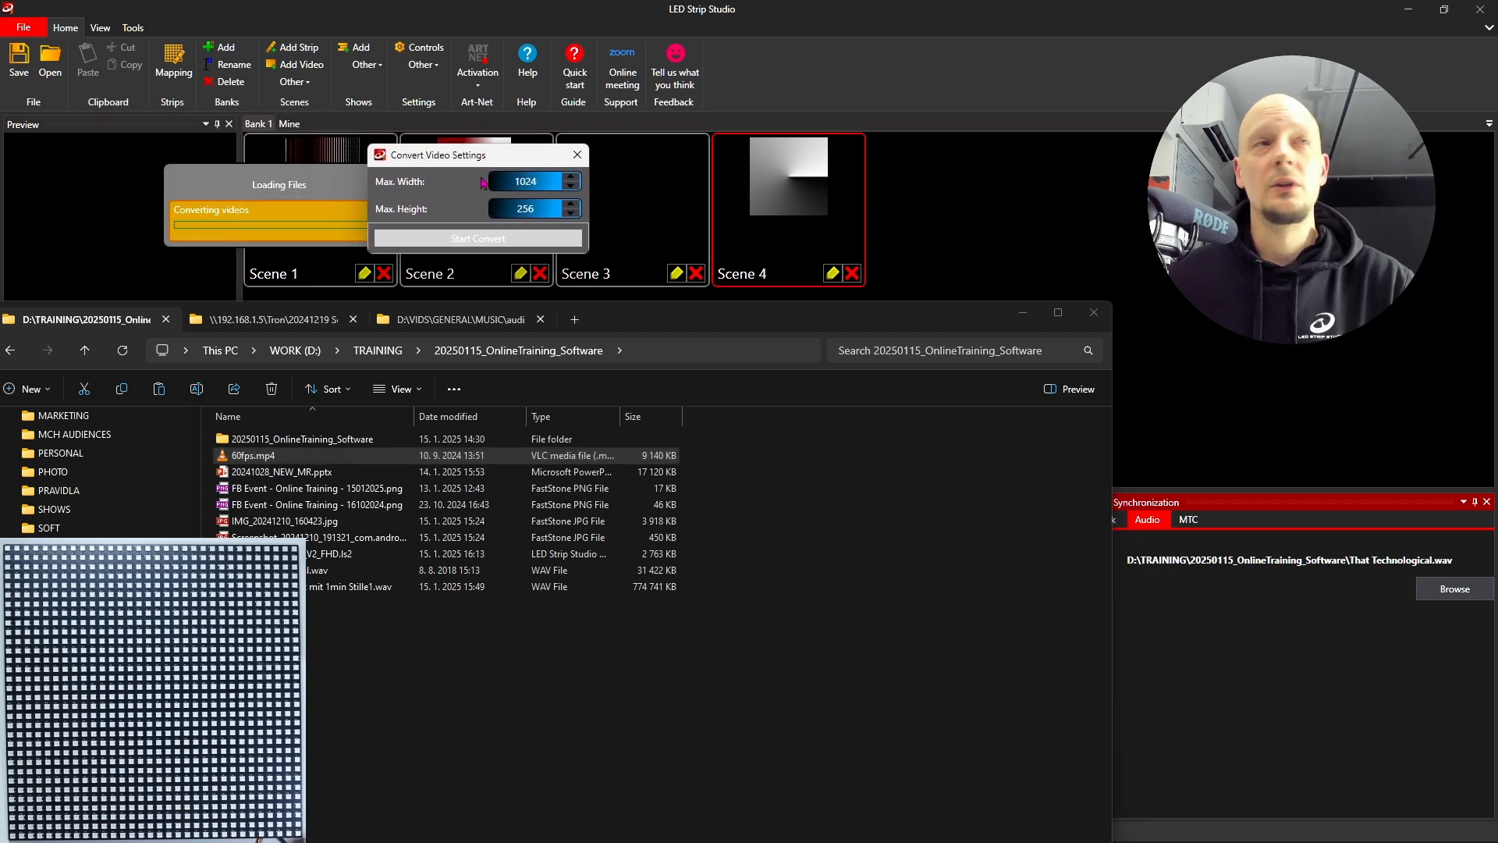
left_click(471, 242)
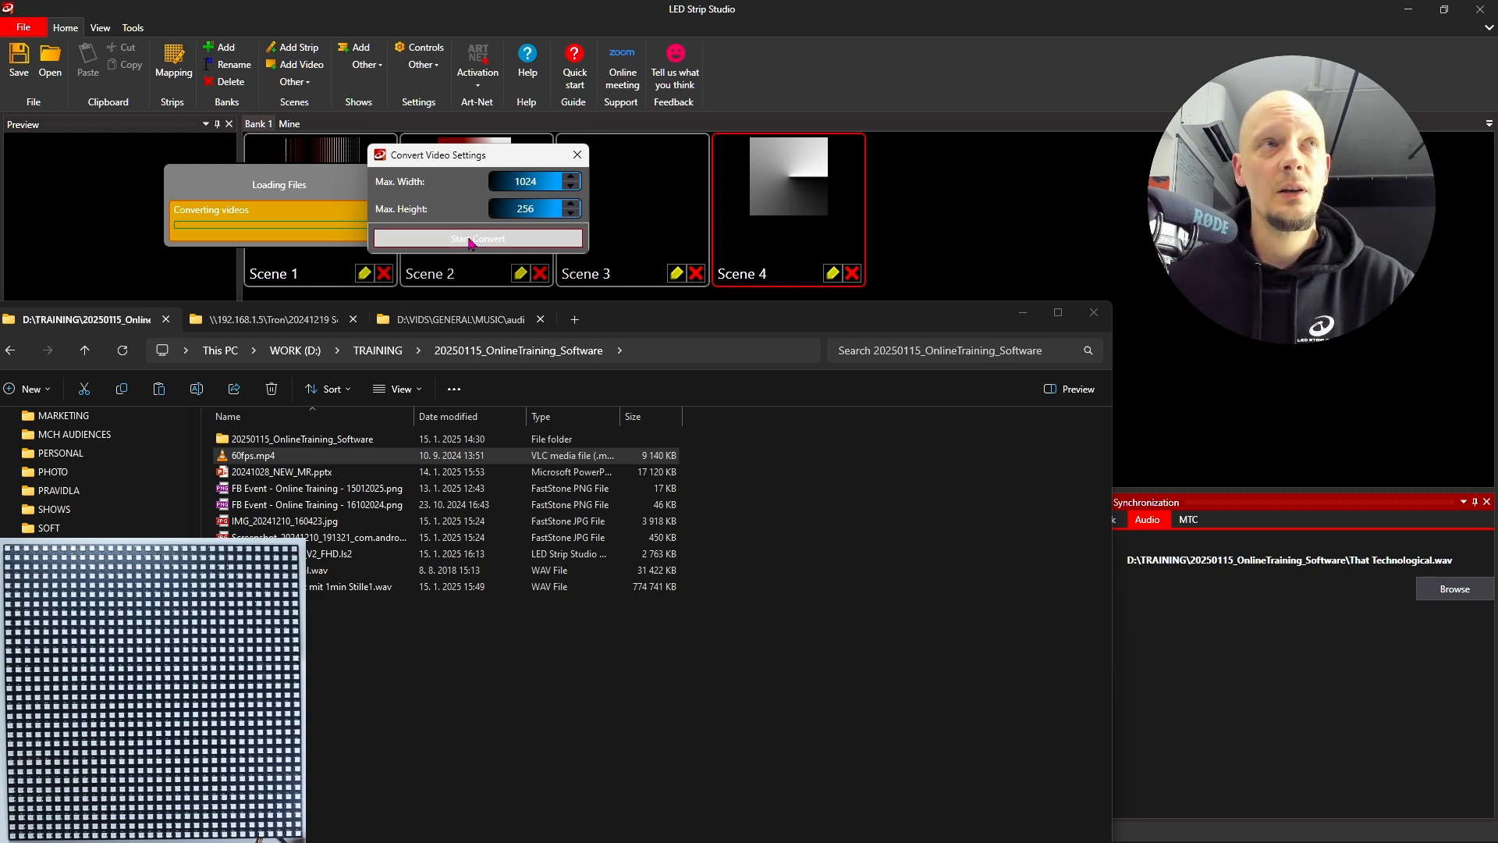